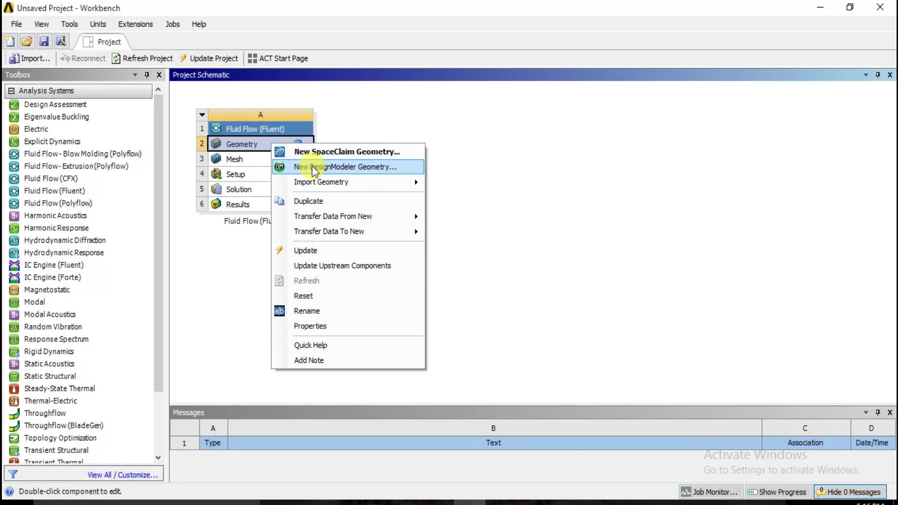
Create a new DesignModeler geometry for the Fluid Flow (Fluent) system and set its length unit to centimeters
{"action": "left_click", "coordinate": [335, 168]}
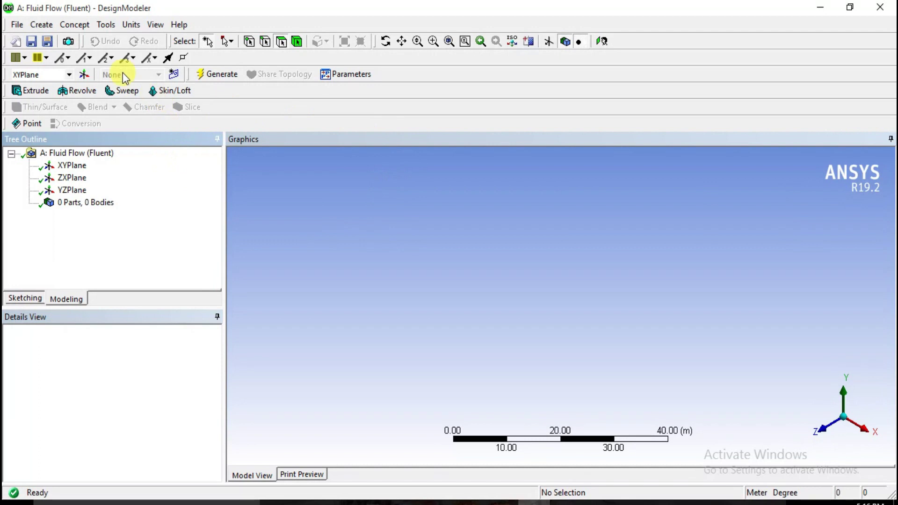
{"action": "left_click", "coordinate": [108, 24]}
{"action": "mouse_move", "coordinate": [131, 25]}
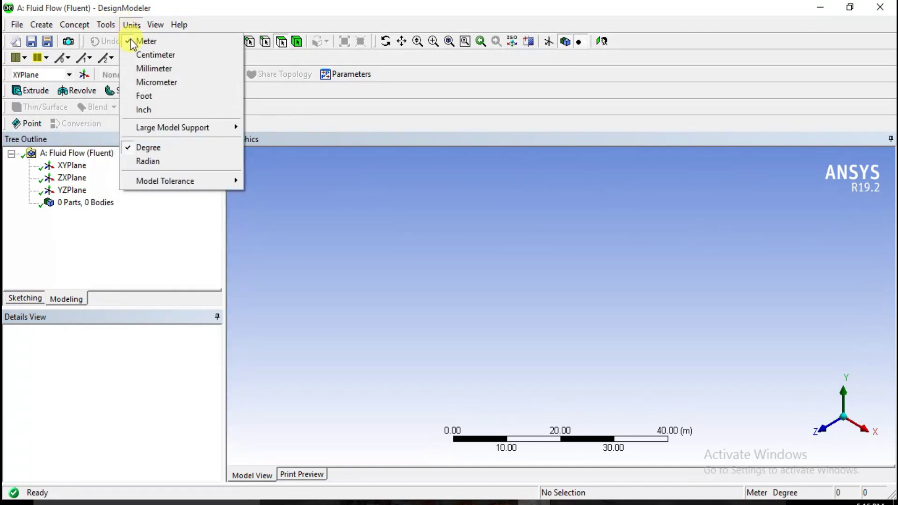
{"action": "left_click", "coordinate": [134, 56]}
Create a new sketch on the XY plane, orient the view normal to it and enter sketching mode
{"action": "left_click", "coordinate": [70, 166]}
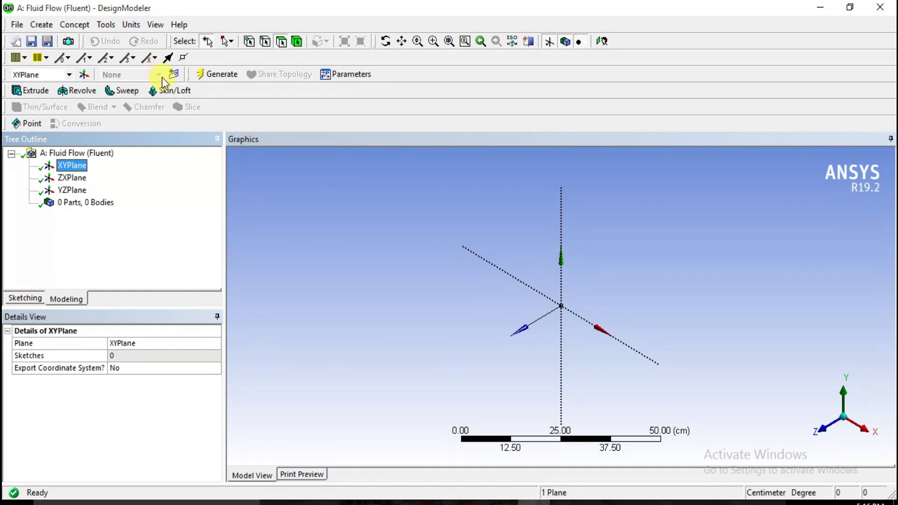
{"action": "left_click", "coordinate": [173, 75]}
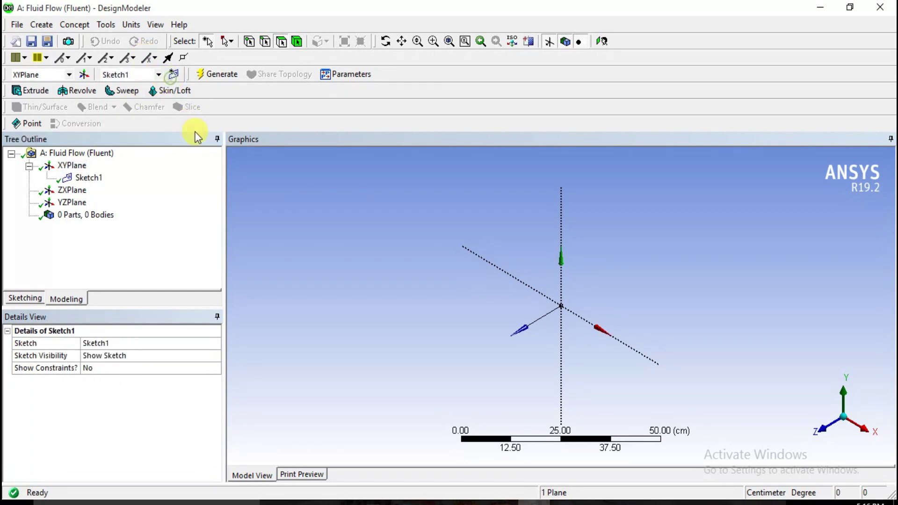
{"action": "left_click", "coordinate": [87, 180]}
{"action": "left_click", "coordinate": [19, 302]}
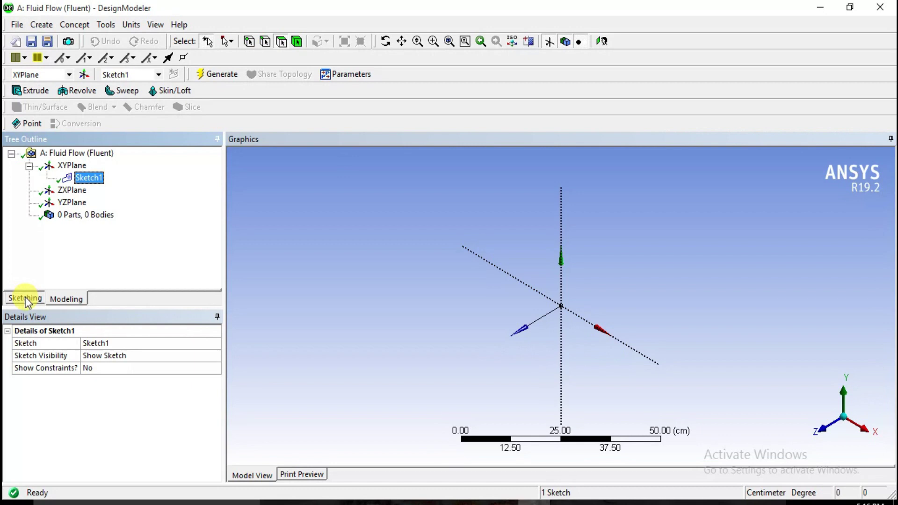
{"action": "right_click", "coordinate": [92, 181]}
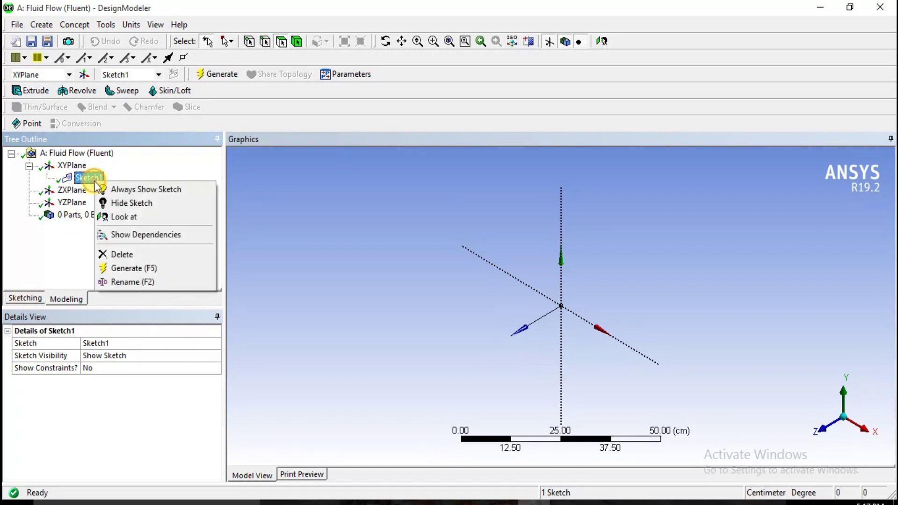
{"action": "left_click", "coordinate": [127, 217]}
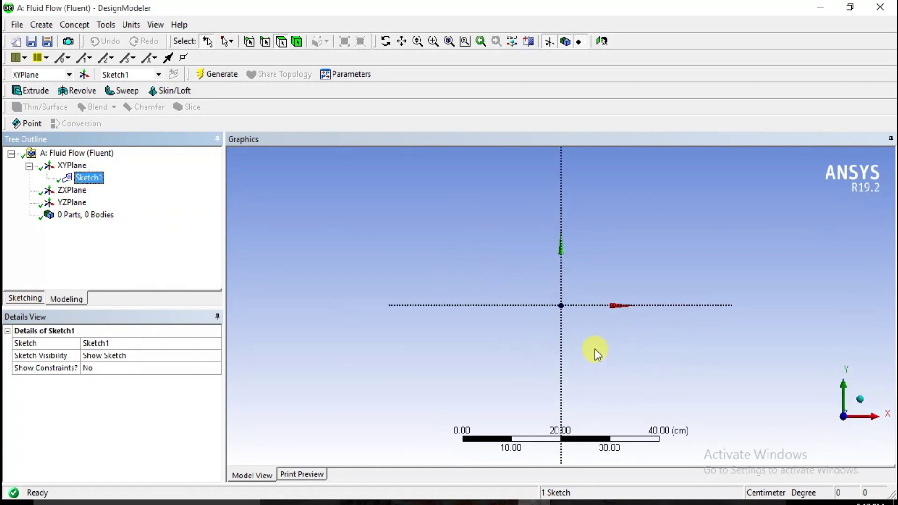
{"action": "left_click", "coordinate": [27, 301]}
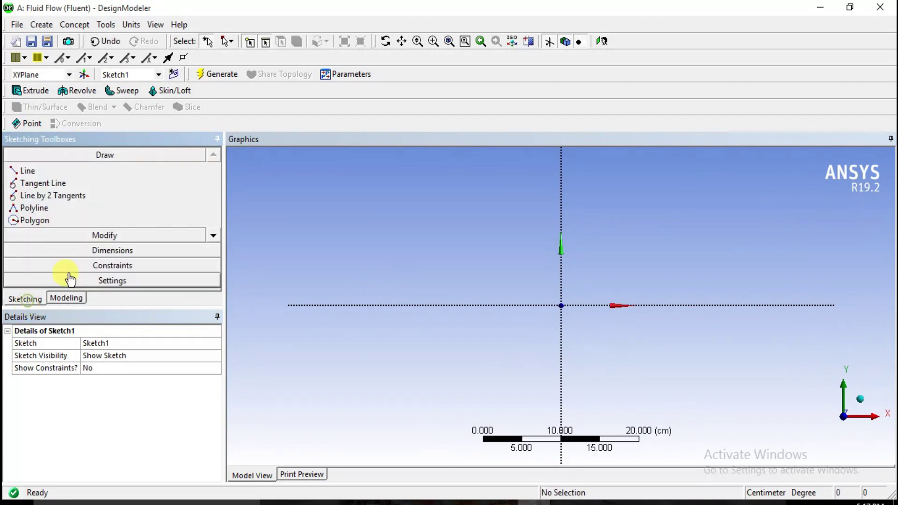
Draw the upper branch's outer sloped line and a straight channel about 15.8 cm long from the vertical axis, closed at its far end
{"action": "left_click", "coordinate": [42, 171]}
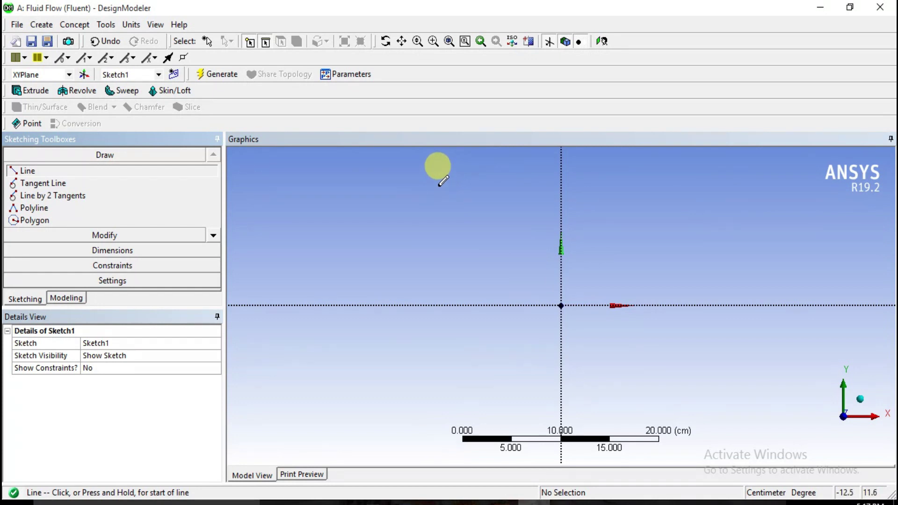
{"action": "left_click", "coordinate": [438, 230]}
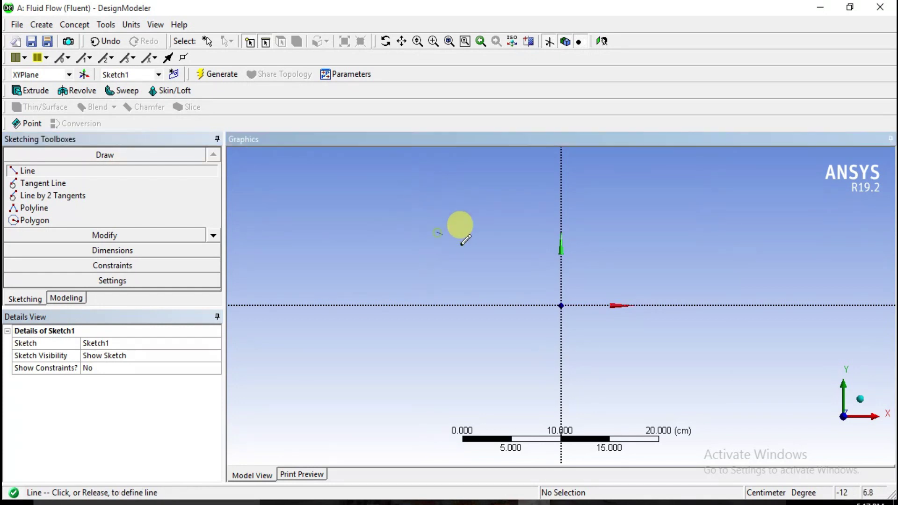
{"action": "left_click", "coordinate": [561, 286]}
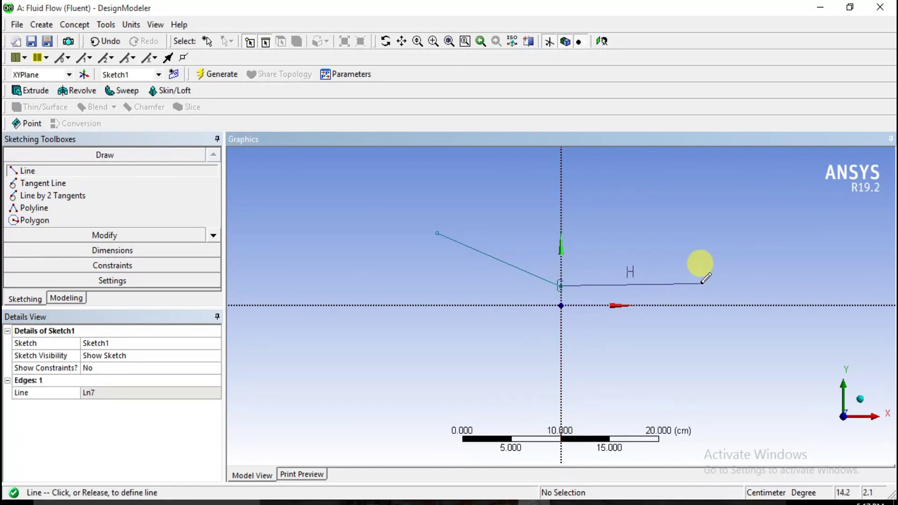
{"action": "left_click", "coordinate": [716, 286]}
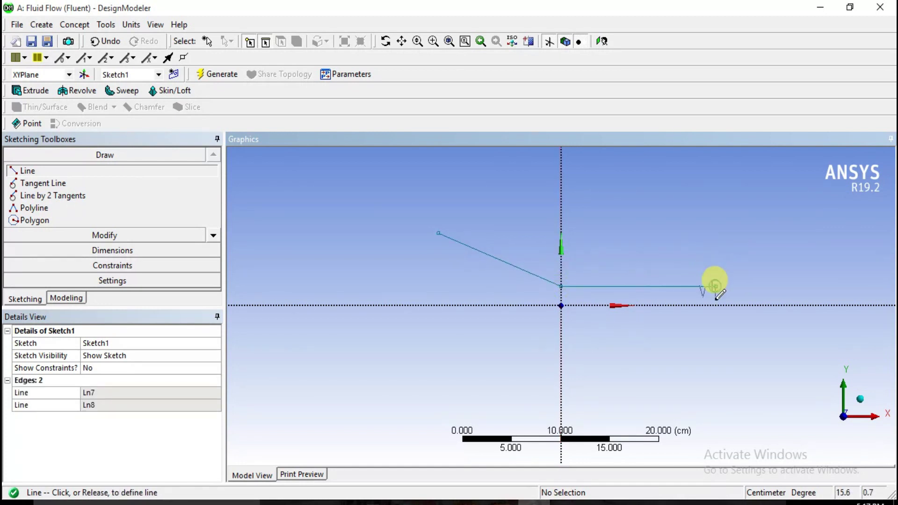
{"action": "left_click", "coordinate": [715, 328]}
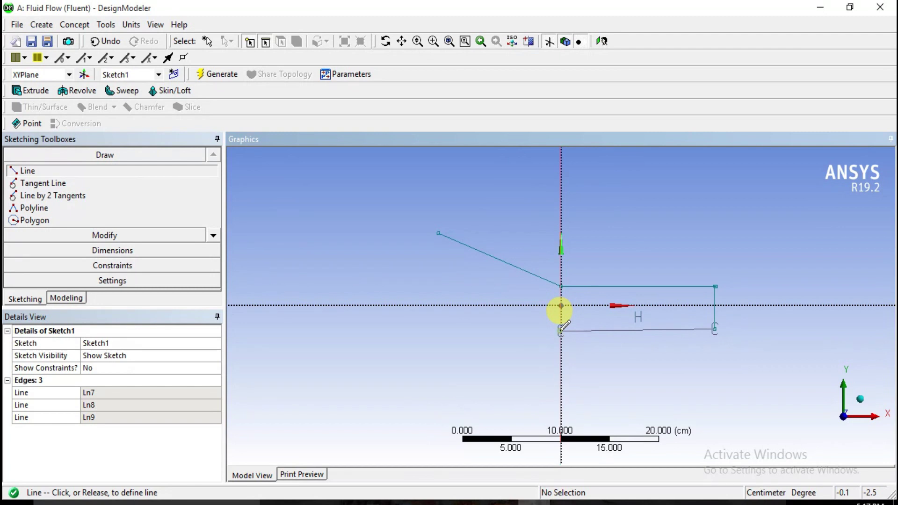
{"action": "left_click", "coordinate": [563, 328]}
Draw the lower branch's outer sloped line from the straight channel's lower corner and add the short line across the branch's end
{"action": "left_click", "coordinate": [563, 330]}
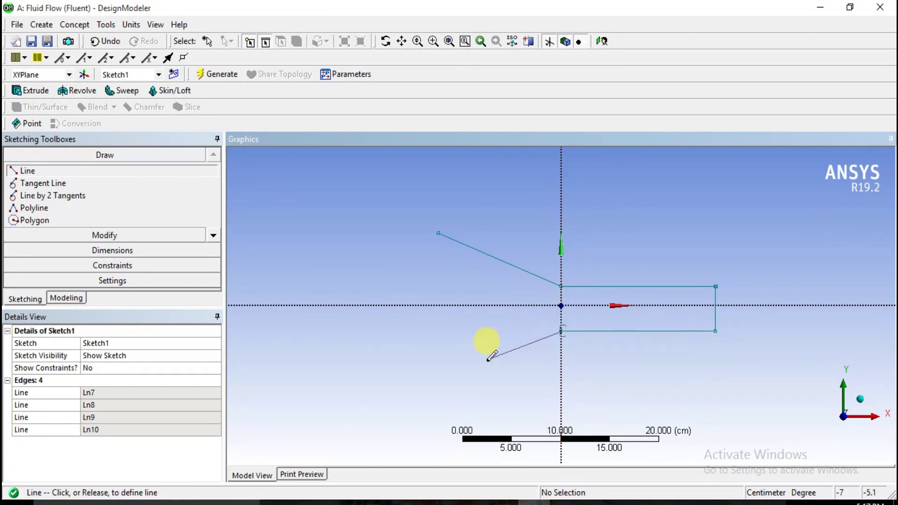
{"action": "scroll", "coordinate": [542, 334], "scroll_direction": "up", "scroll_amount": 2}
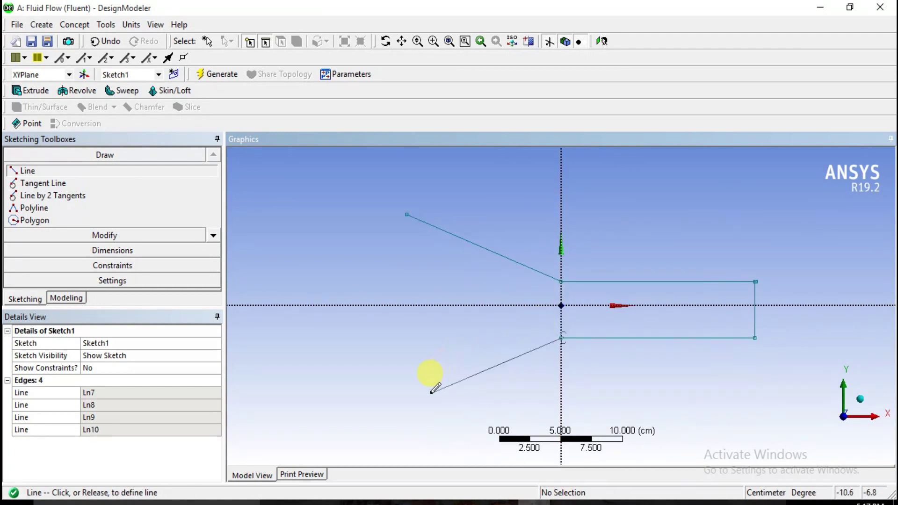
{"action": "left_click", "coordinate": [408, 415]}
{"action": "left_click", "coordinate": [407, 416]}
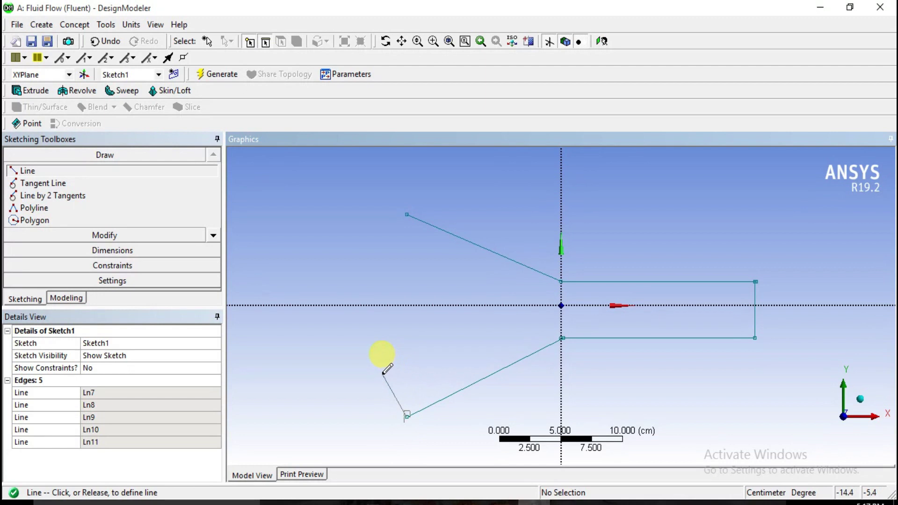
{"action": "scroll", "coordinate": [383, 366], "scroll_direction": "up", "scroll_amount": 2}
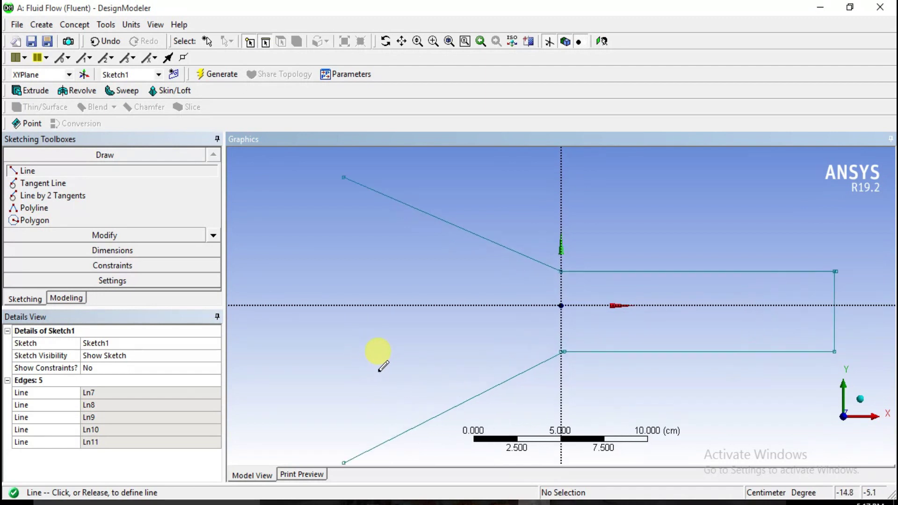
{"action": "left_click", "coordinate": [321, 414]}
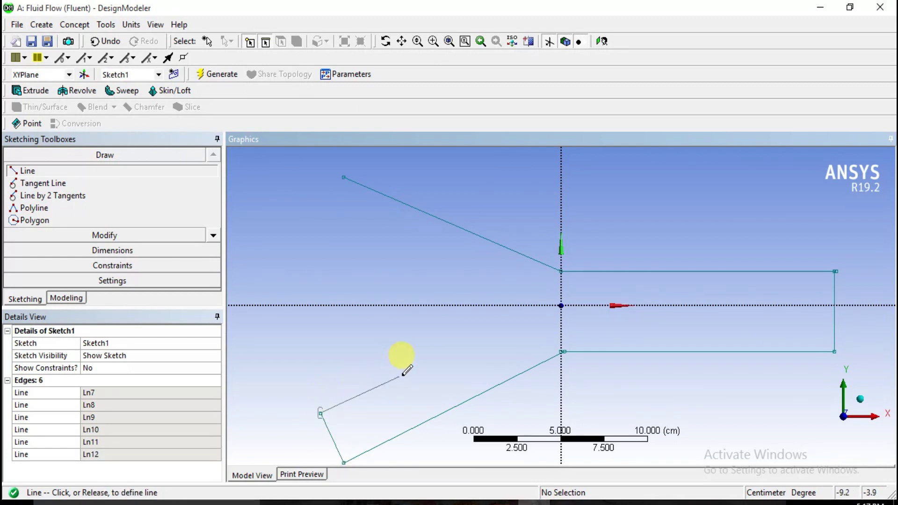
{"action": "left_click", "coordinate": [525, 309]}
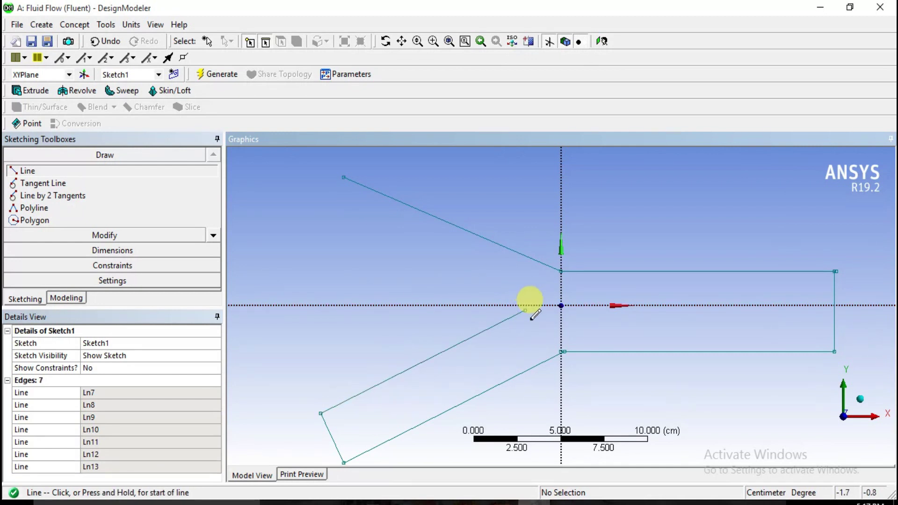
{"action": "key", "text": "ctrl+z"}
{"action": "left_click", "coordinate": [490, 319]}
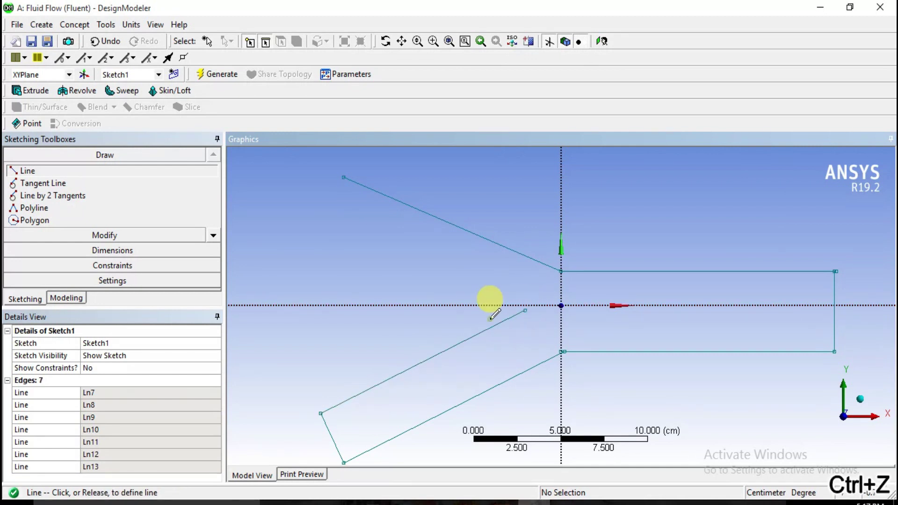
{"action": "key", "text": "ctrl+z"}
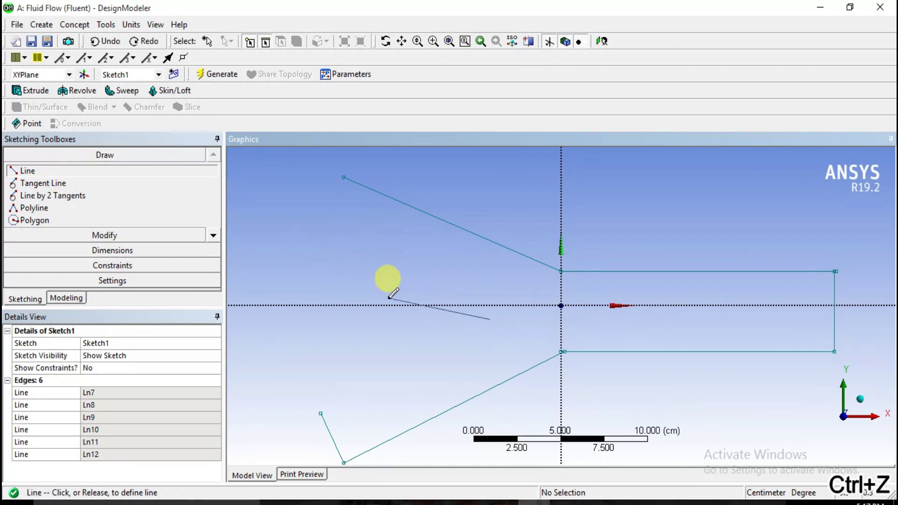
{"action": "key", "text": "Escape"}
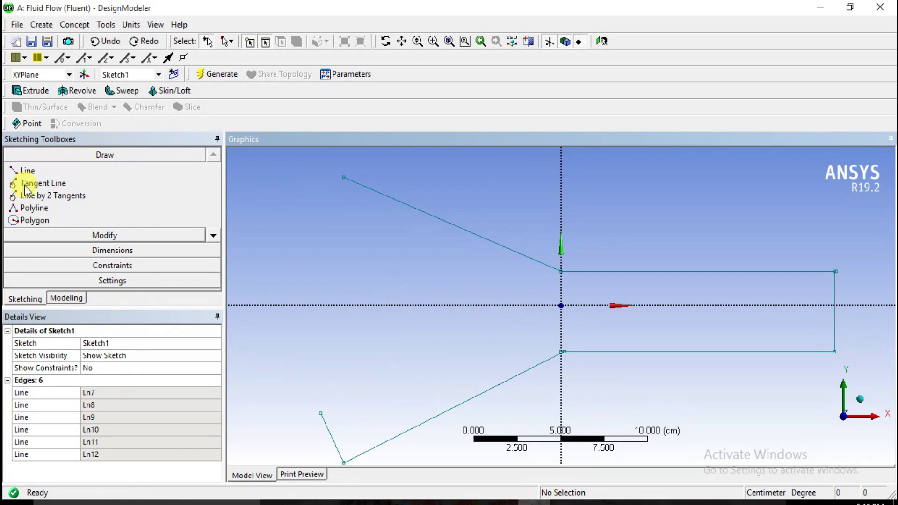
Draw the inner edges of both branches meeting near the horizontal axis, plus the upper branch's end line crossing its inner edge
{"action": "left_click", "coordinate": [26, 171]}
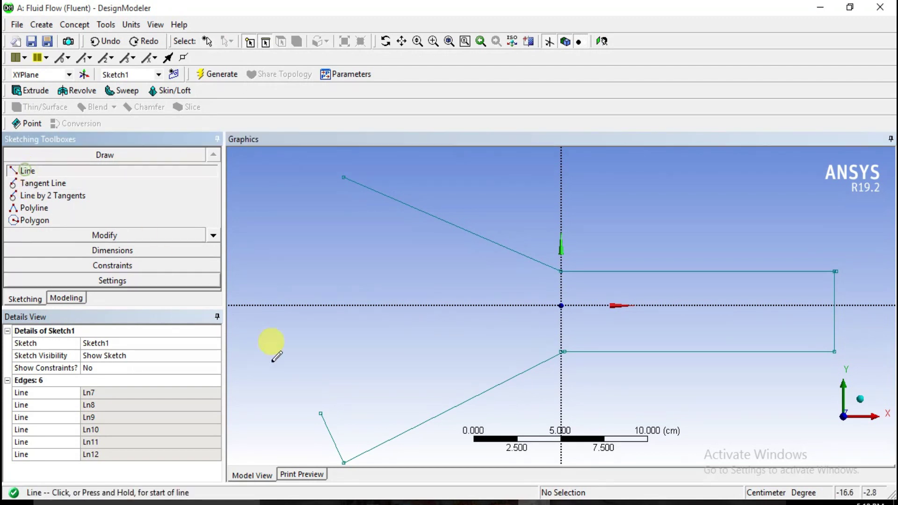
{"action": "left_click", "coordinate": [321, 412]}
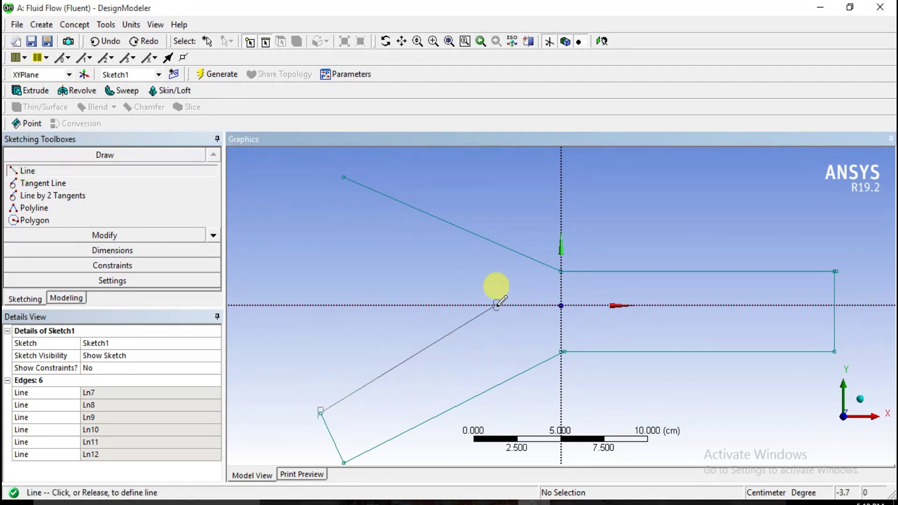
{"action": "left_click", "coordinate": [528, 308]}
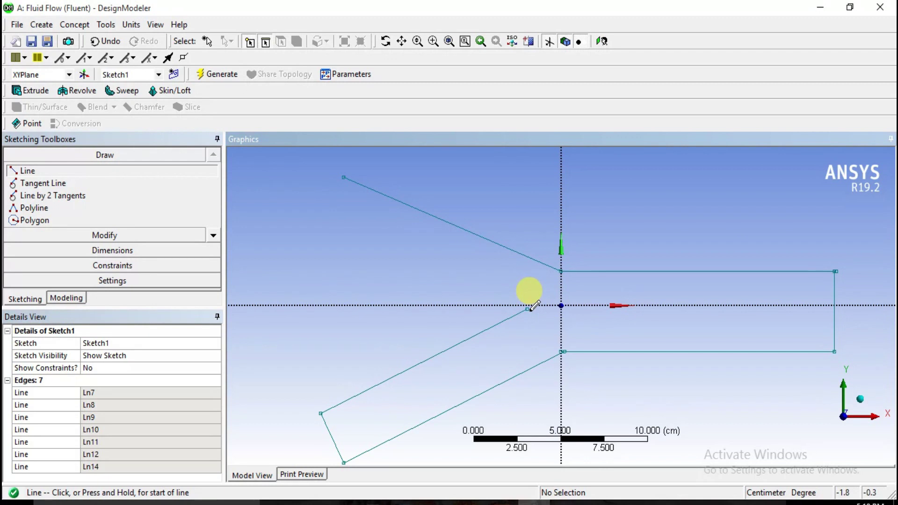
{"action": "left_click", "coordinate": [527, 307]}
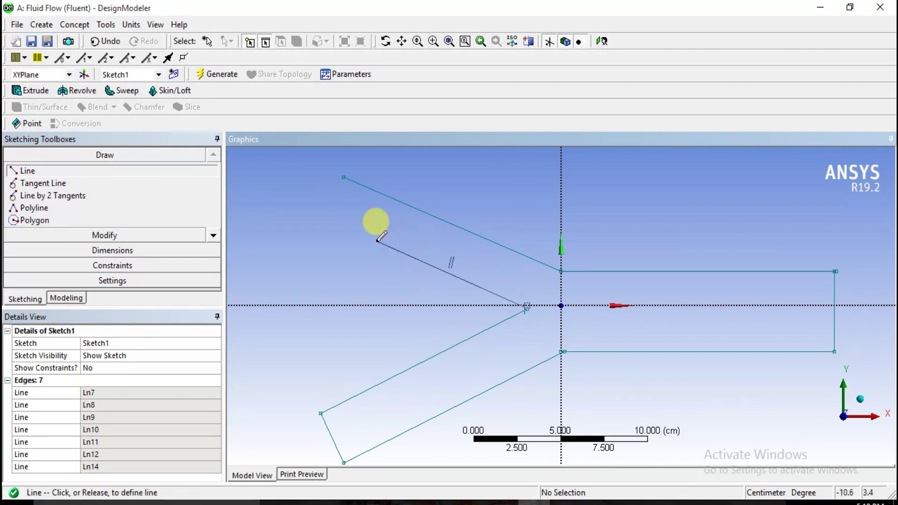
{"action": "left_click", "coordinate": [317, 217]}
{"action": "left_click", "coordinate": [344, 178]}
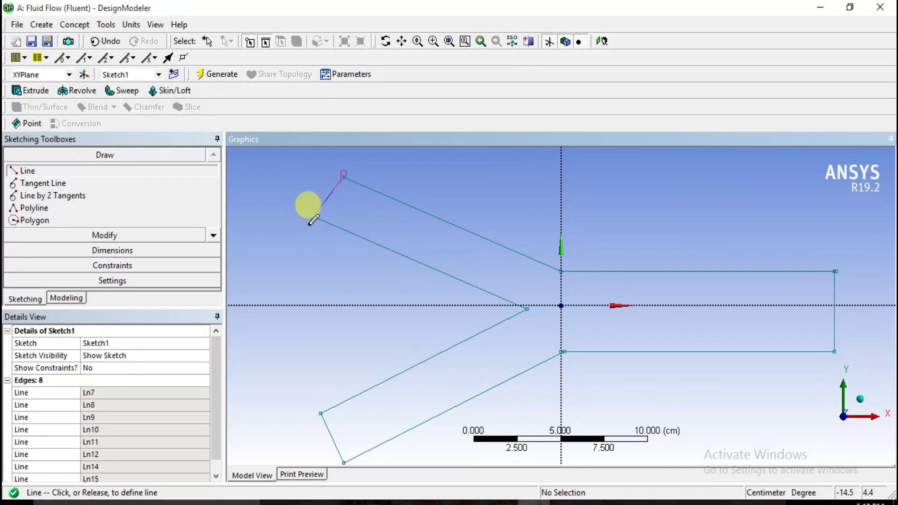
{"action": "left_click", "coordinate": [319, 238]}
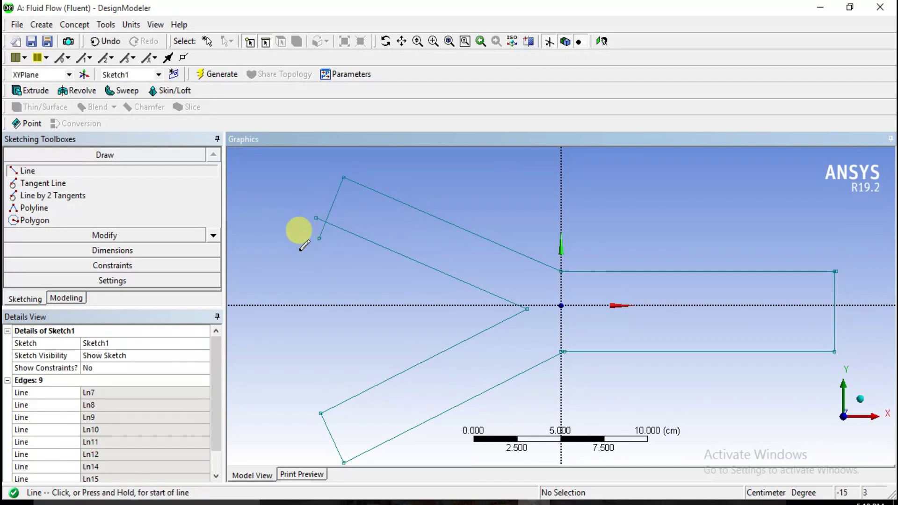
{"action": "left_click", "coordinate": [113, 252]}
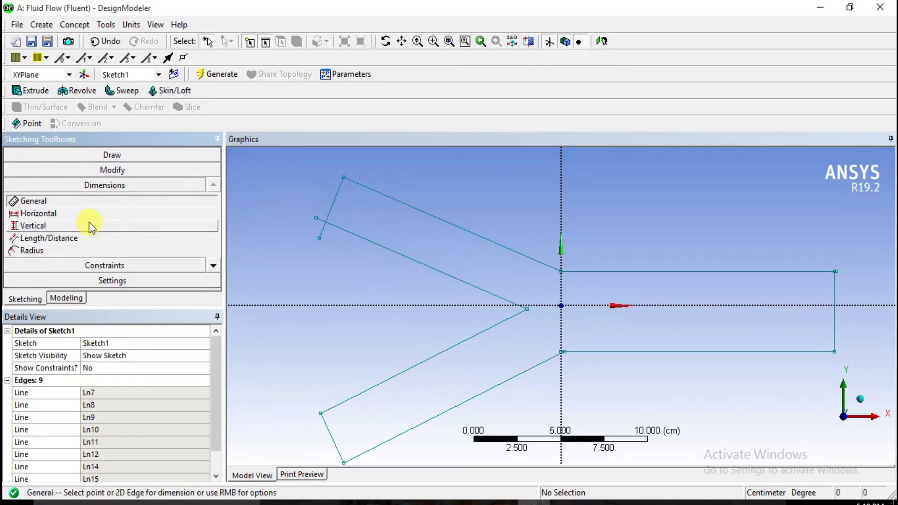
{"action": "left_click", "coordinate": [112, 172]}
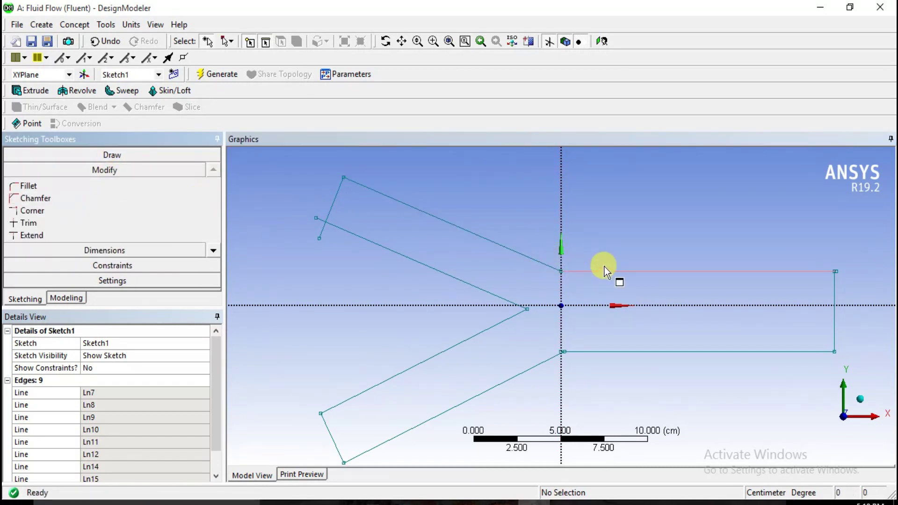
{"action": "scroll", "coordinate": [569, 278], "scroll_direction": "down", "scroll_amount": 1}
{"action": "left_click", "coordinate": [104, 252]}
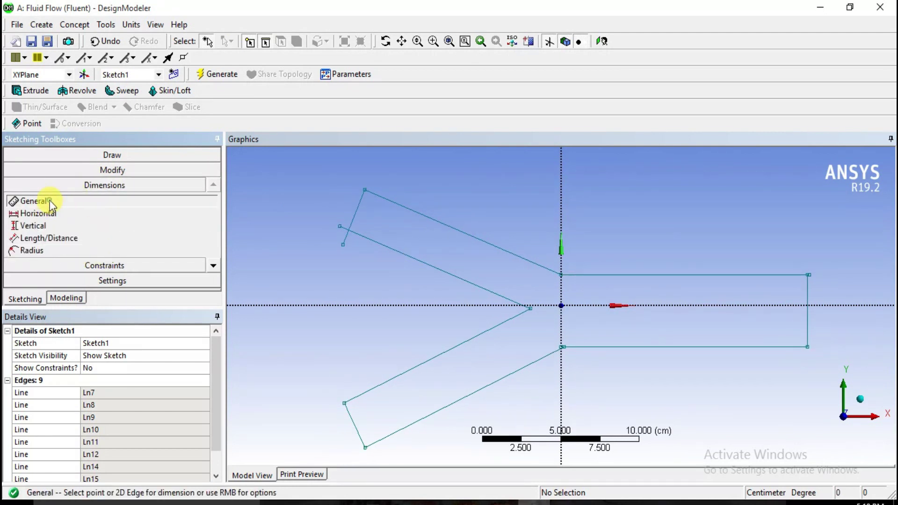
{"action": "scroll", "coordinate": [615, 314], "scroll_direction": "up", "scroll_amount": 1}
{"action": "left_click", "coordinate": [770, 273]}
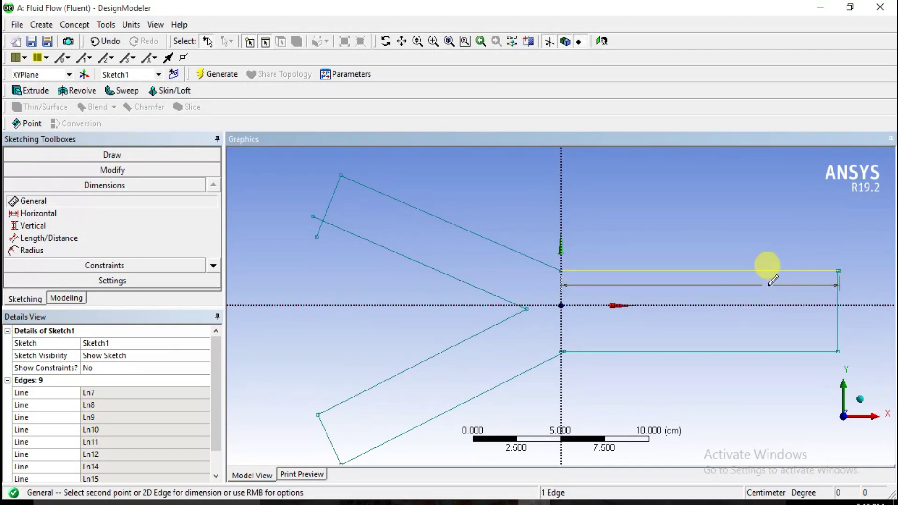
{"action": "key", "text": "Escape"}
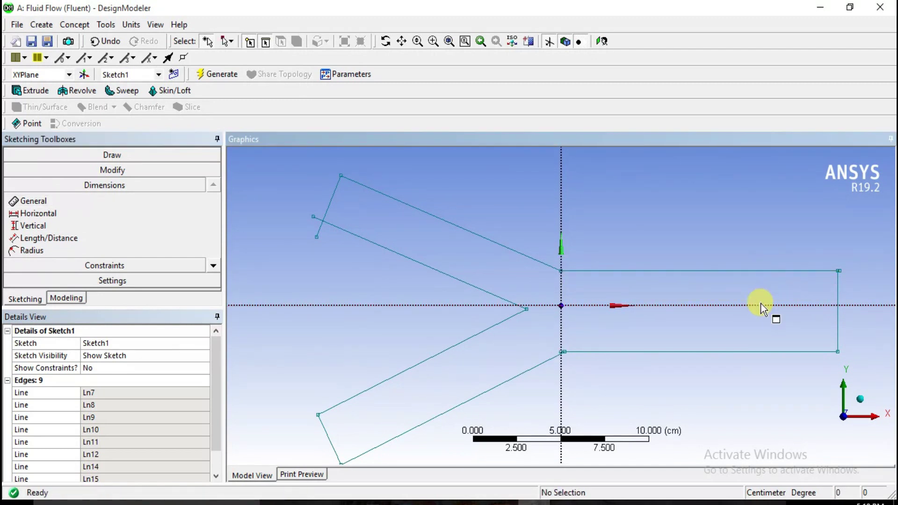
Dimension the distance from the horizontal axis to the straight channel's upper edge and set it to 1.5 cm
{"action": "left_click", "coordinate": [762, 306]}
{"action": "left_click", "coordinate": [772, 271], "text": "ctrl"}
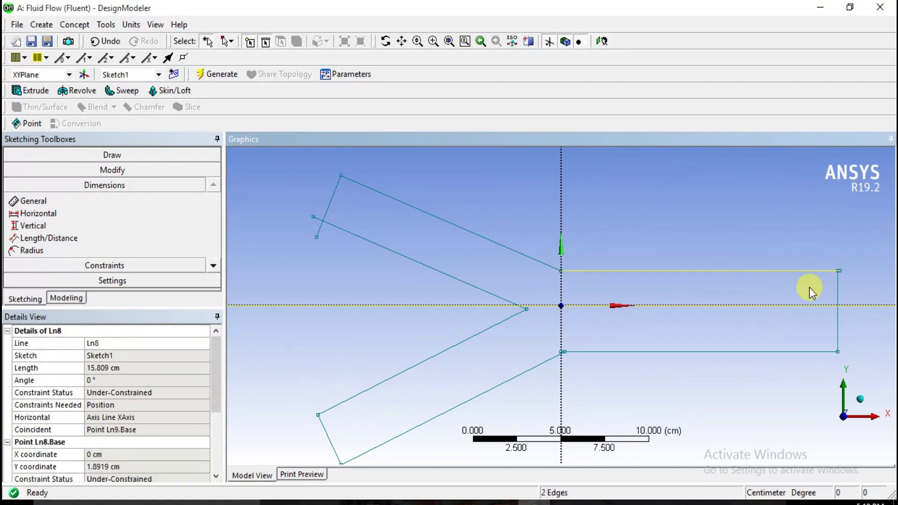
{"action": "left_click", "coordinate": [24, 202]}
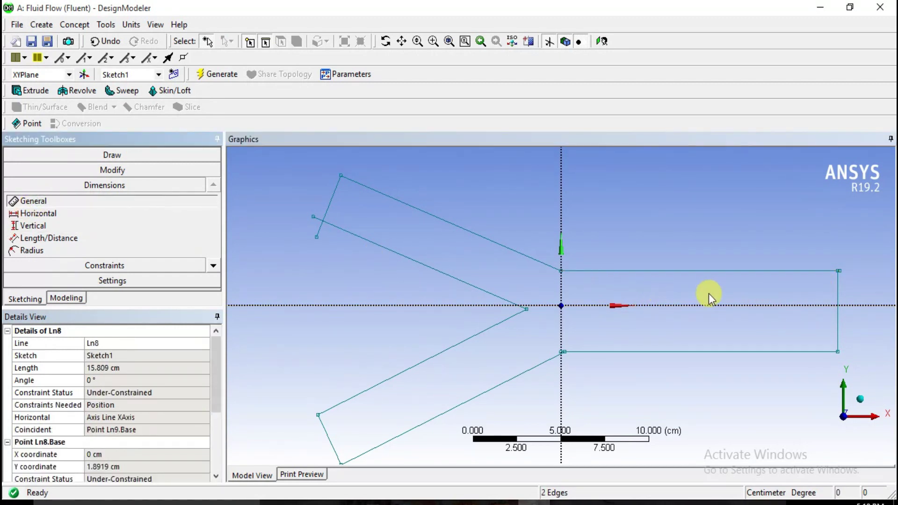
{"action": "left_click", "coordinate": [730, 270]}
{"action": "left_click", "coordinate": [866, 281]}
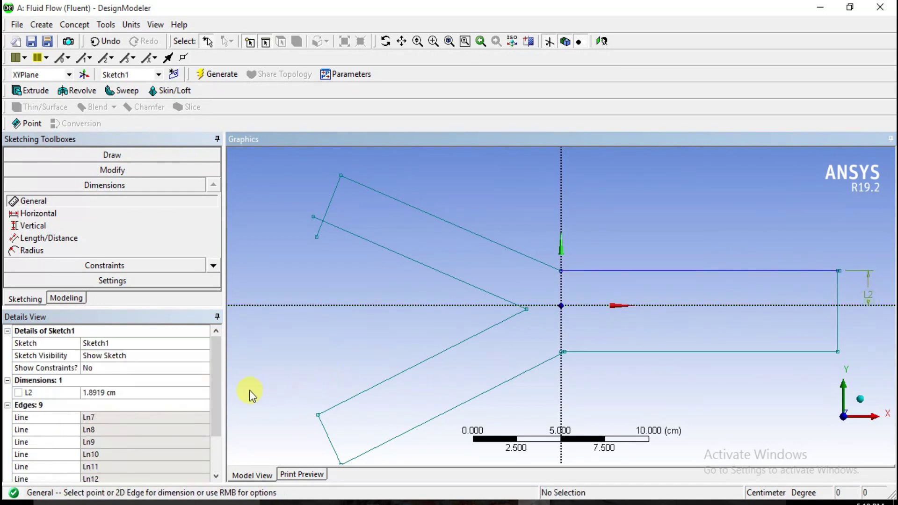
{"action": "left_click", "coordinate": [111, 393]}
{"action": "type", "text": "1.5"}
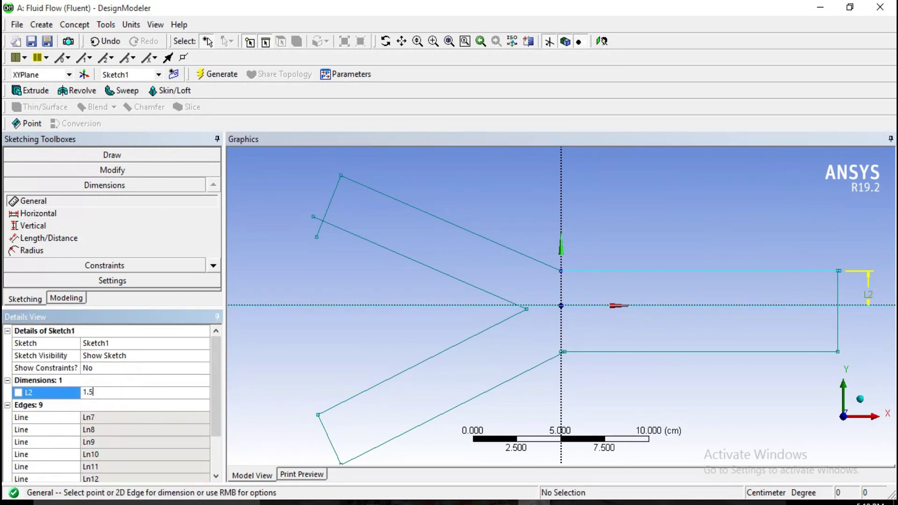
{"action": "key", "text": "Return"}
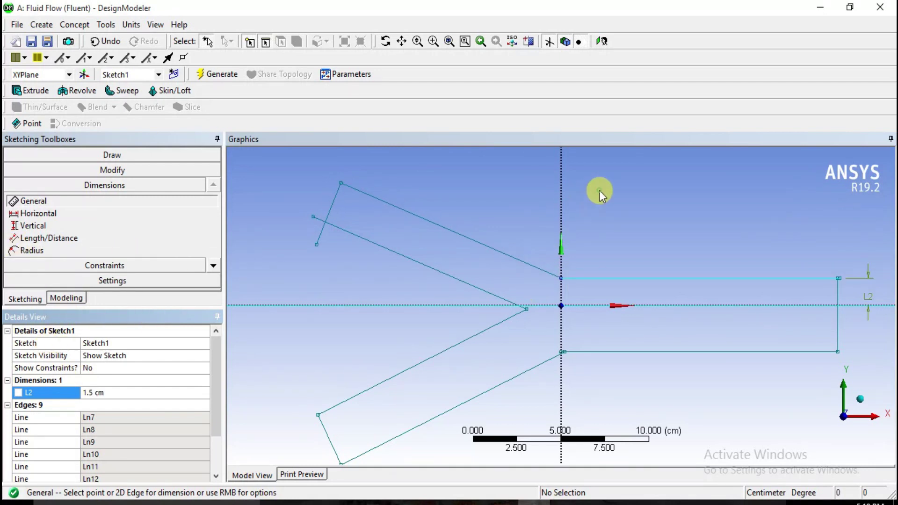
Dimension the straight channel's vertical end line and set its height to 3 cm
{"action": "left_click", "coordinate": [838, 328]}
{"action": "left_click", "coordinate": [861, 323]}
{"action": "left_click", "coordinate": [90, 404]}
{"action": "type", "text": "3"}
{"action": "key", "text": "Return"}
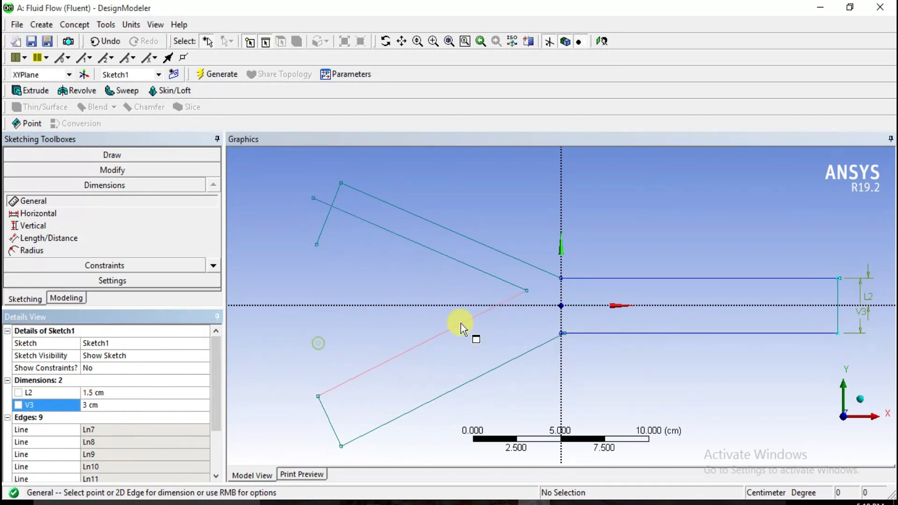
Make the lower branch's outer line and the straight channel's lower edge coincident at their endpoints on the vertical axis
{"action": "scroll", "coordinate": [476, 314], "scroll_direction": "up", "scroll_amount": 1}
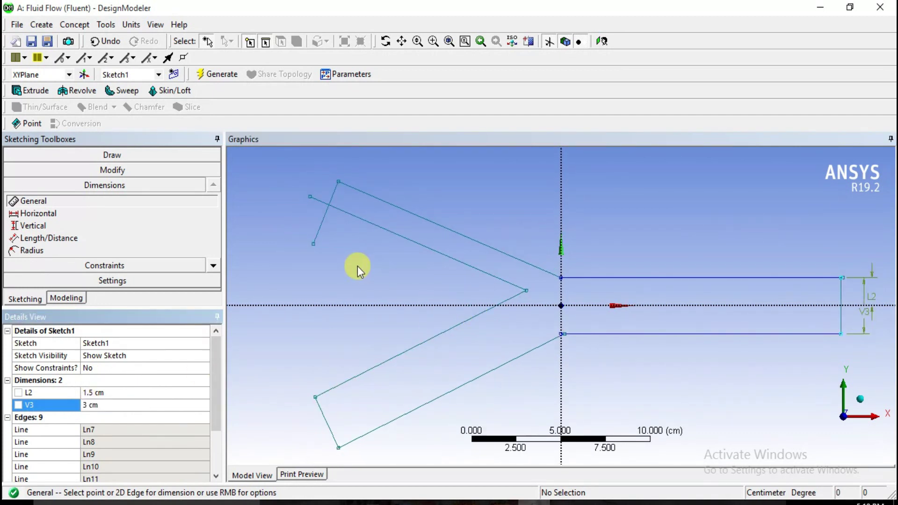
{"action": "scroll", "coordinate": [439, 264], "scroll_direction": "up", "scroll_amount": 1}
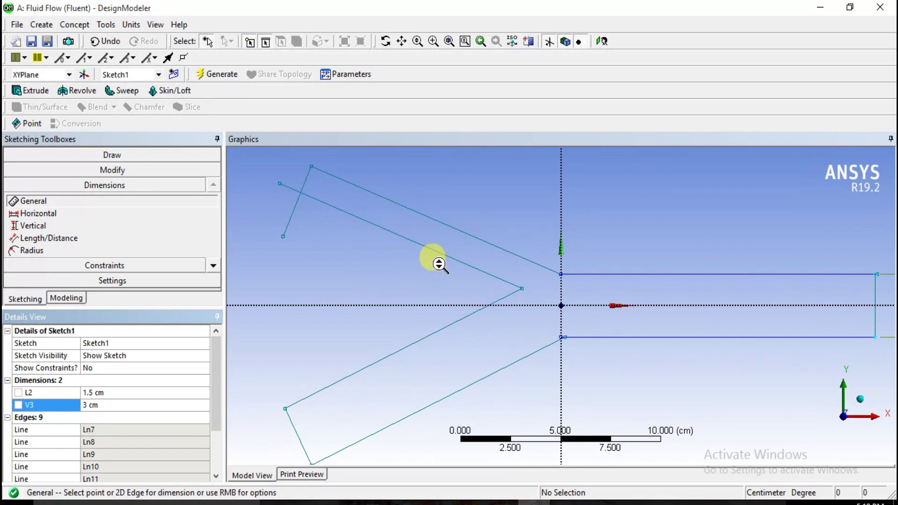
{"action": "scroll", "coordinate": [541, 337], "scroll_direction": "up", "scroll_amount": 3}
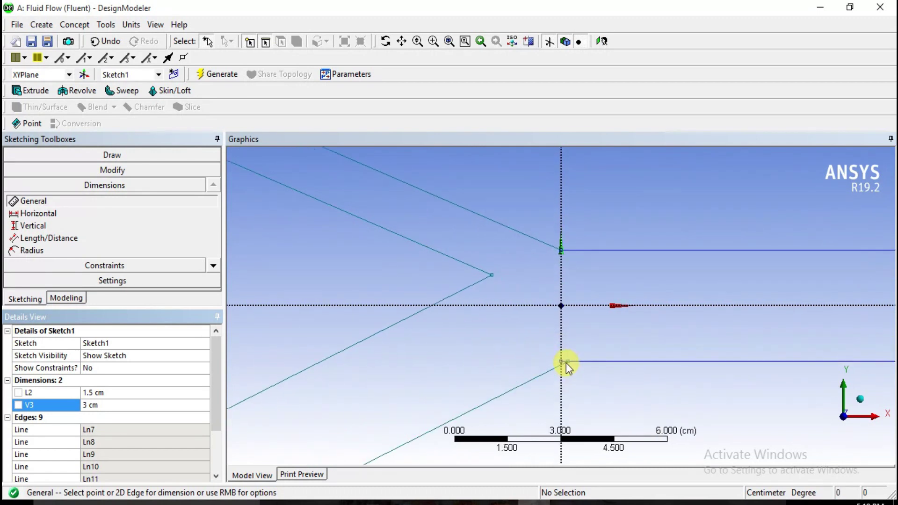
{"action": "scroll", "coordinate": [564, 366], "scroll_direction": "up", "scroll_amount": 1}
{"action": "scroll", "coordinate": [566, 368], "scroll_direction": "down", "scroll_amount": 1}
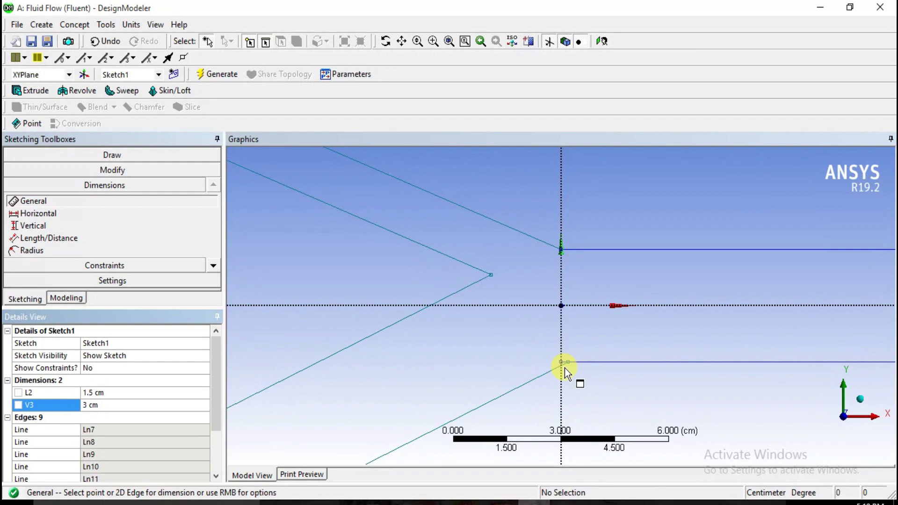
{"action": "left_click", "coordinate": [108, 265]}
{"action": "left_click", "coordinate": [215, 280]}
{"action": "left_click", "coordinate": [47, 254]}
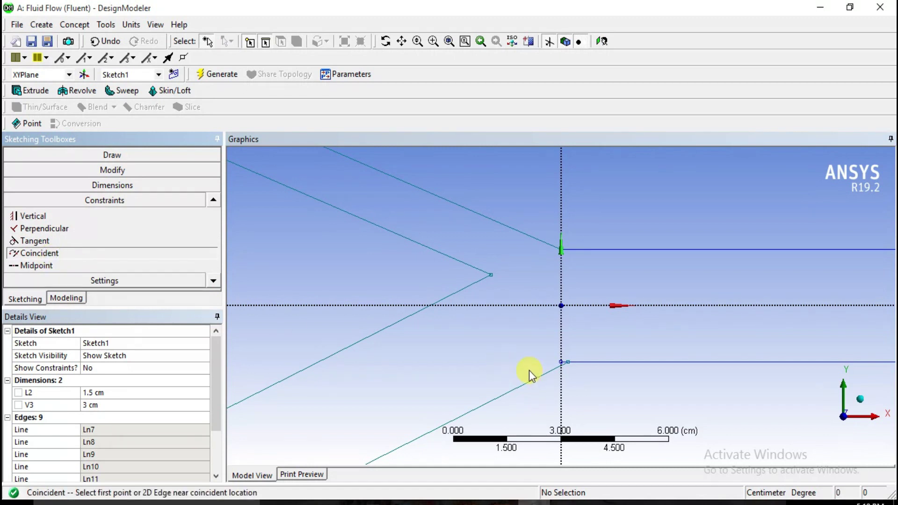
{"action": "left_click", "coordinate": [564, 366]}
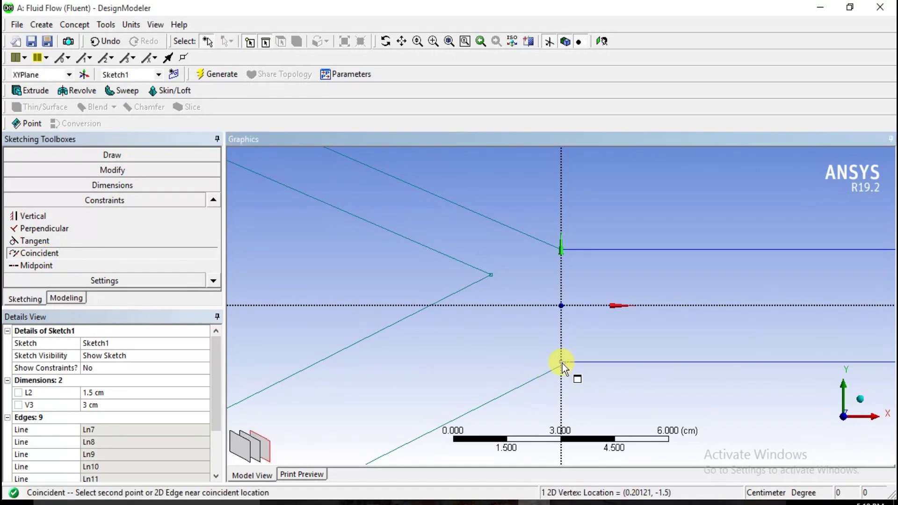
{"action": "left_click", "coordinate": [562, 363]}
{"action": "scroll", "coordinate": [561, 371], "scroll_direction": "down", "scroll_amount": 5}
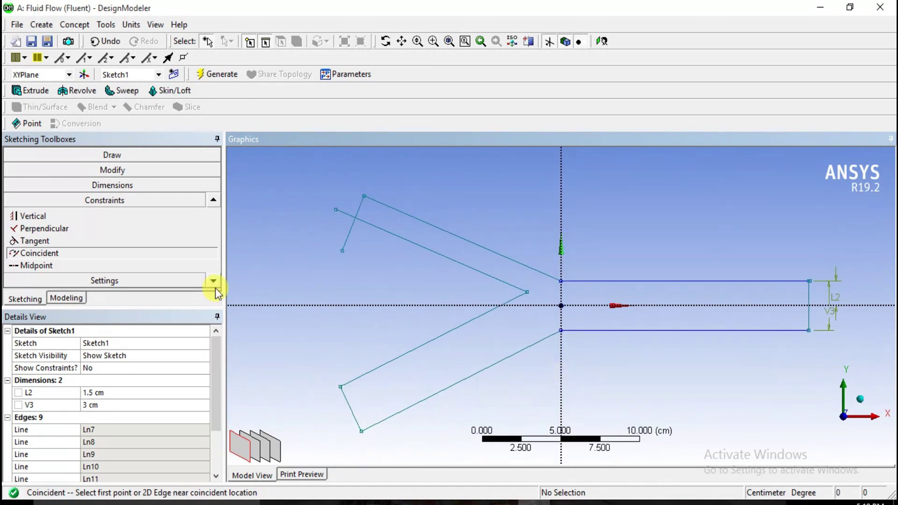
Add an angle dimension between the upper branch's outer line and the straight channel's upper edge, set to 210°
{"action": "left_click", "coordinate": [144, 187]}
{"action": "left_click", "coordinate": [214, 266]}
{"action": "left_click", "coordinate": [214, 266]}
{"action": "left_click", "coordinate": [38, 251]}
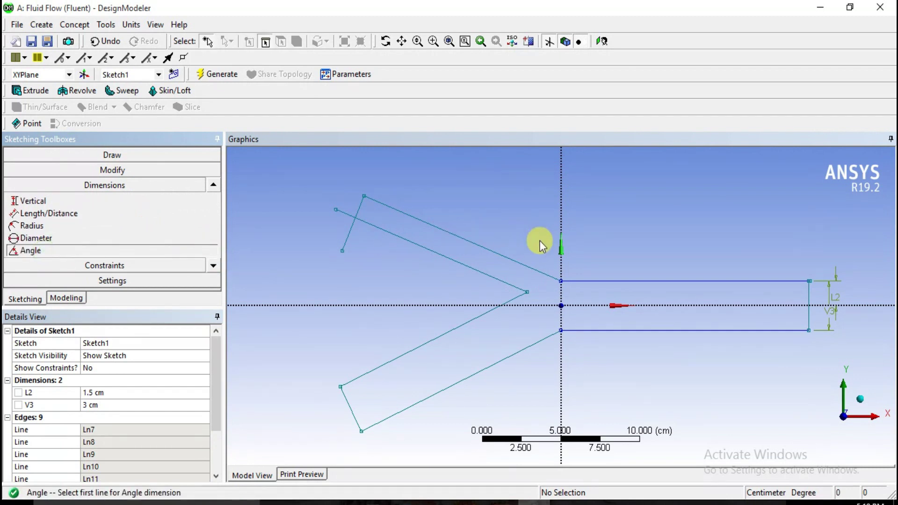
{"action": "left_click", "coordinate": [538, 270]}
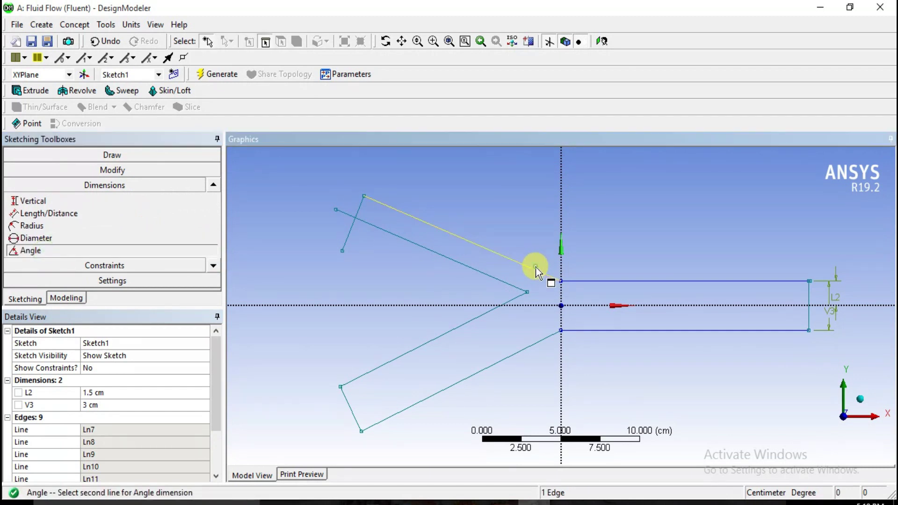
{"action": "left_click", "coordinate": [589, 281]}
{"action": "left_click", "coordinate": [582, 263]}
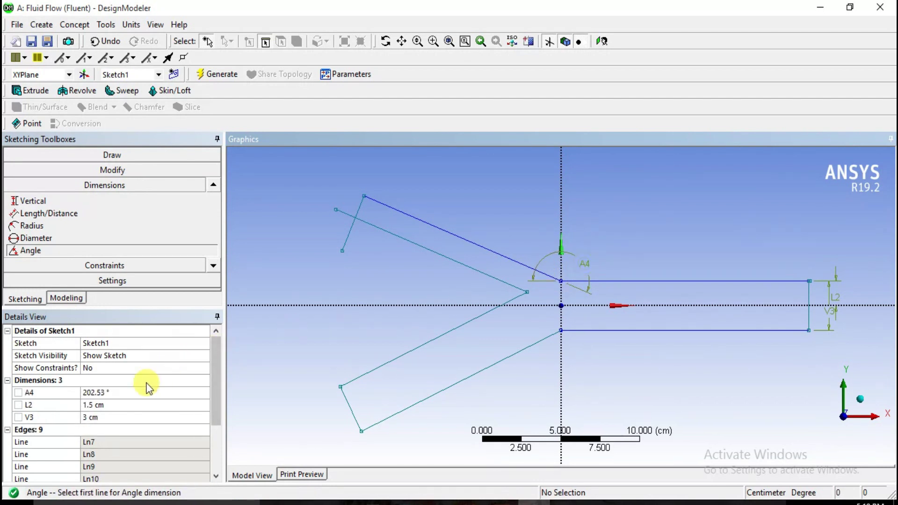
{"action": "left_click", "coordinate": [130, 391]}
{"action": "type", "text": "210"}
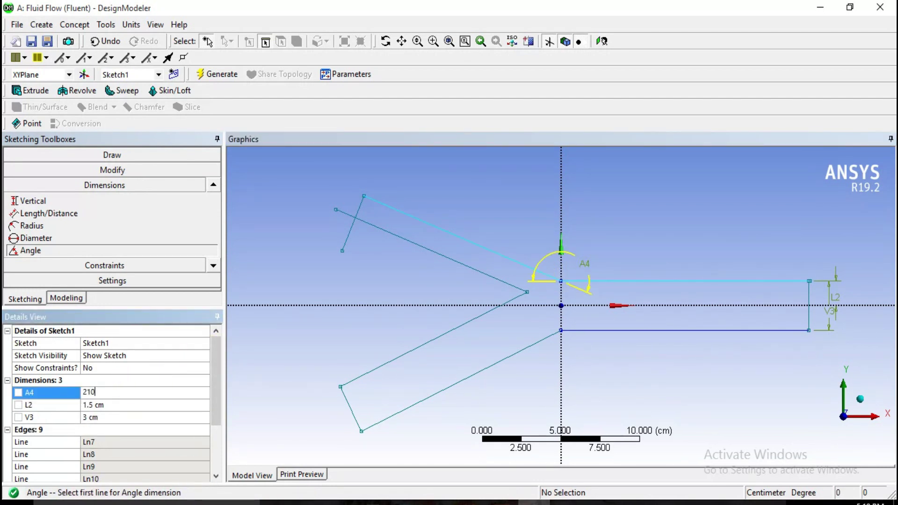
{"action": "key", "text": "Return"}
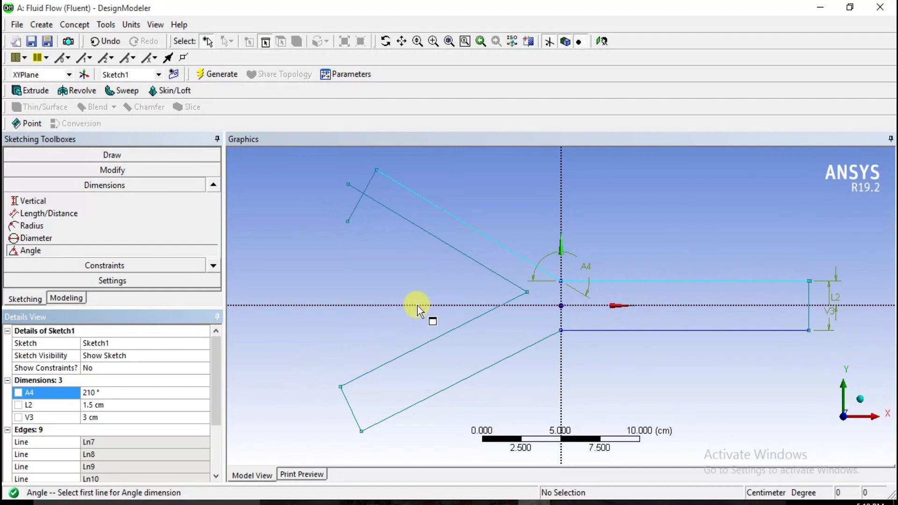
Add an angle dimension between the inner edges of the two branches and set it to 60°
{"action": "left_click", "coordinate": [476, 263]}
{"action": "left_click", "coordinate": [466, 324]}
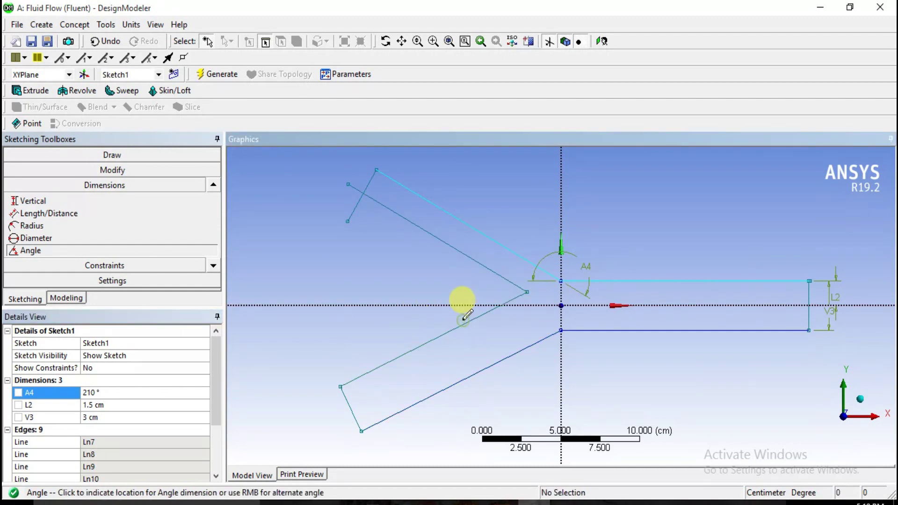
{"action": "left_click", "coordinate": [431, 297]}
{"action": "left_click", "coordinate": [95, 405]}
{"action": "type", "text": "60"}
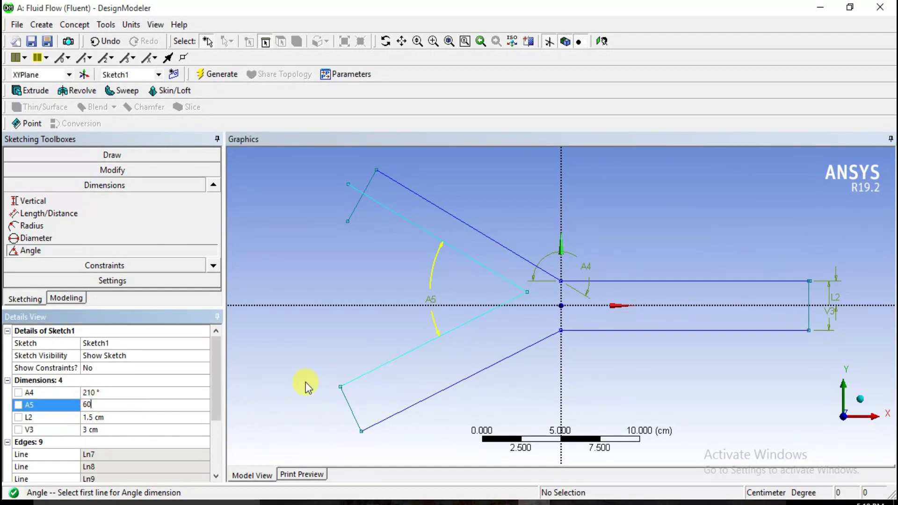
{"action": "key", "text": "Return"}
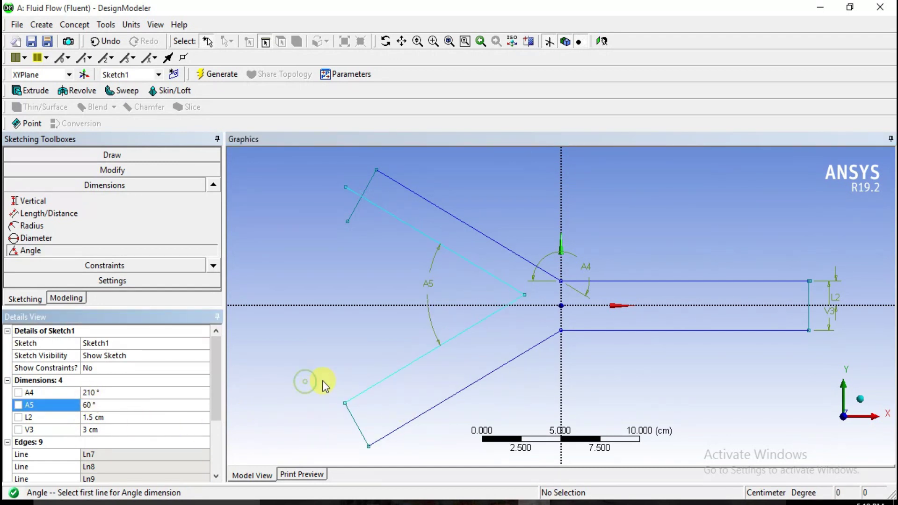
Try to add an angle dimension between the lower branch's outer line and the straight channel's lower edge, and undo it
{"action": "left_click", "coordinate": [536, 348]}
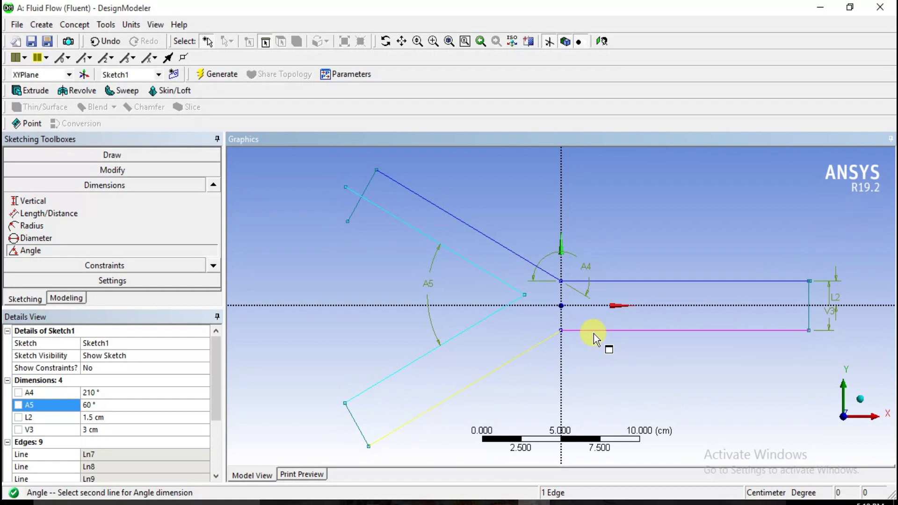
{"action": "left_click", "coordinate": [594, 331]}
{"action": "left_click", "coordinate": [589, 311]}
{"action": "left_click", "coordinate": [592, 357]}
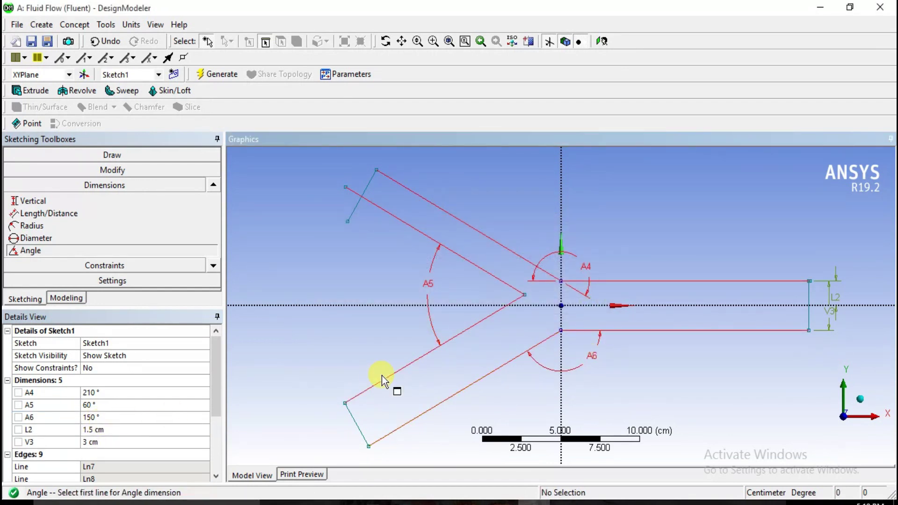
{"action": "key", "text": "ctrl+z"}
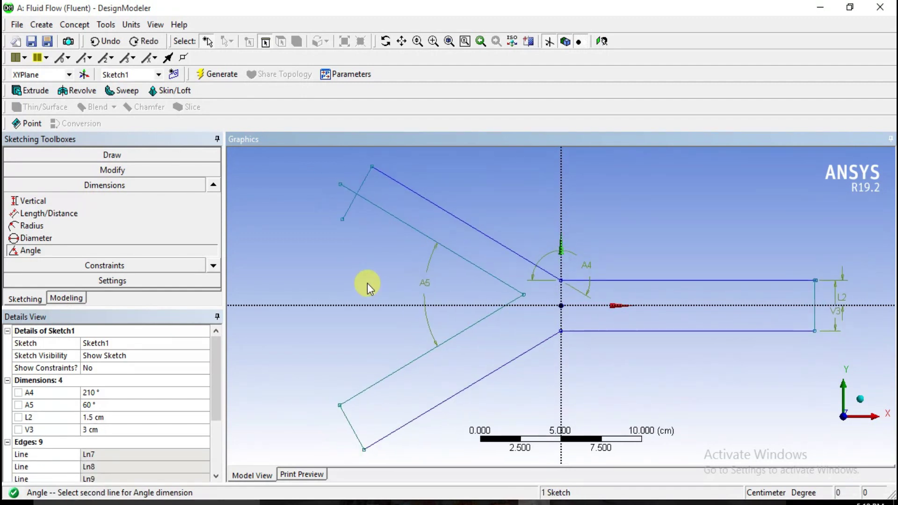
Trim the overhanging ends of the upper branch's inner edge and end line where they cross
{"action": "left_click", "coordinate": [94, 171]}
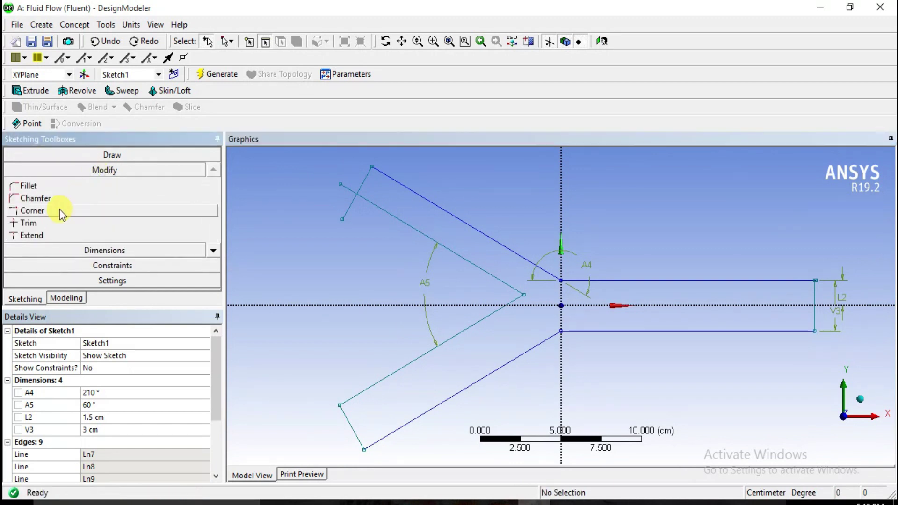
{"action": "left_click", "coordinate": [47, 224]}
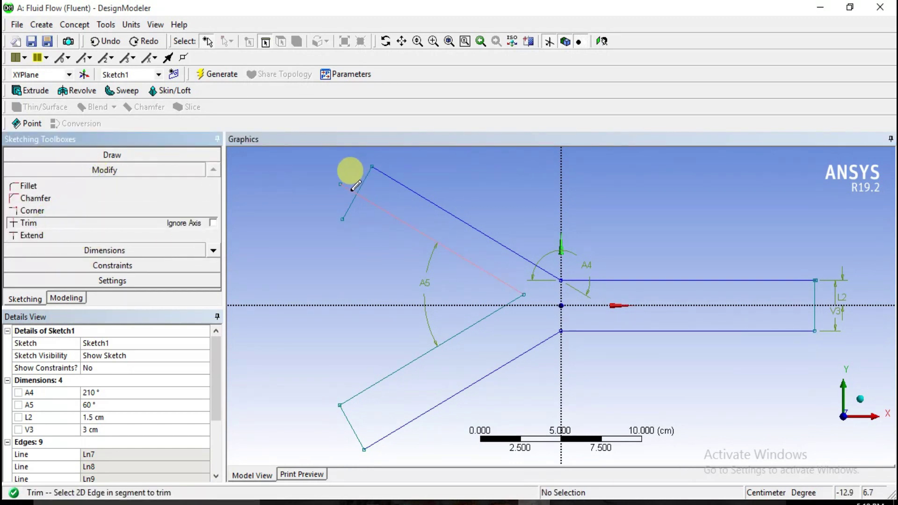
{"action": "left_click", "coordinate": [355, 196]}
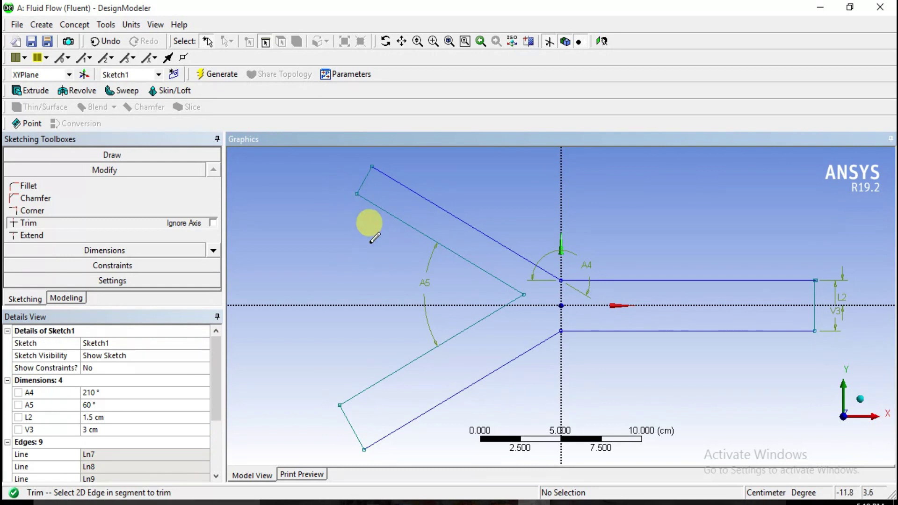
{"action": "scroll", "coordinate": [374, 238], "scroll_direction": "down", "scroll_amount": 1}
{"action": "scroll", "coordinate": [374, 238], "scroll_direction": "up", "scroll_amount": 1}
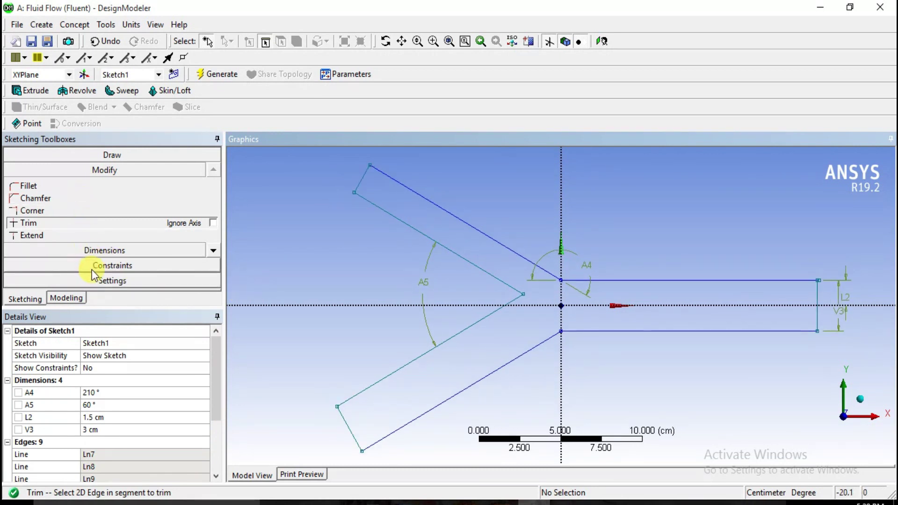
Add a General dimension to the lower branch's end line, placed outside the branch
{"action": "left_click", "coordinate": [105, 256]}
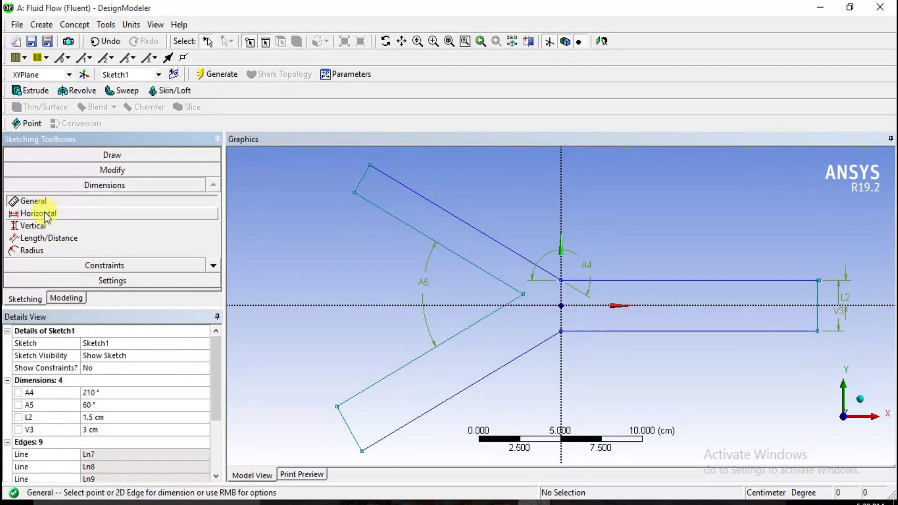
{"action": "scroll", "coordinate": [437, 335], "scroll_direction": "up", "scroll_amount": 1}
{"action": "scroll", "coordinate": [437, 337], "scroll_direction": "down", "scroll_amount": 2}
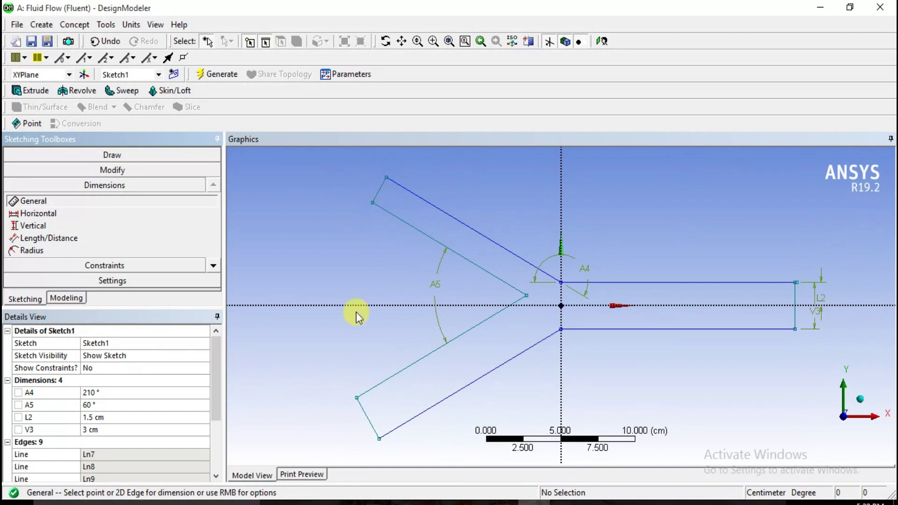
{"action": "left_click", "coordinate": [367, 417]}
{"action": "left_click", "coordinate": [344, 409]}
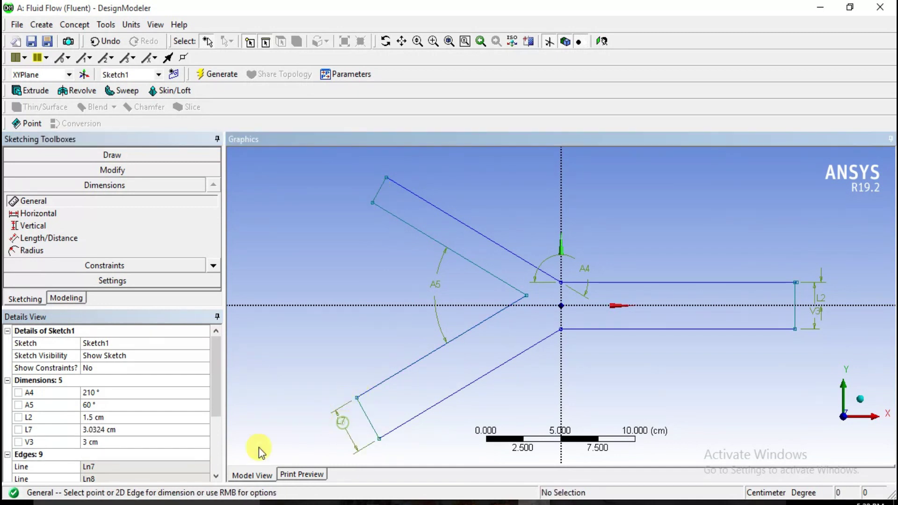
Set the straight channel's vertical end dimension V3 to 2 cm
{"action": "left_click", "coordinate": [114, 441]}
{"action": "type", "text": "2"}
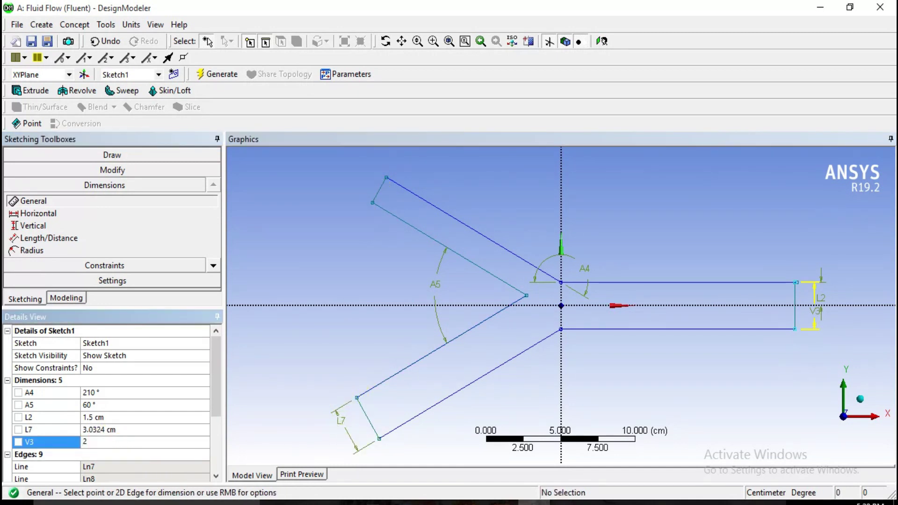
{"action": "left_click", "coordinate": [280, 331]}
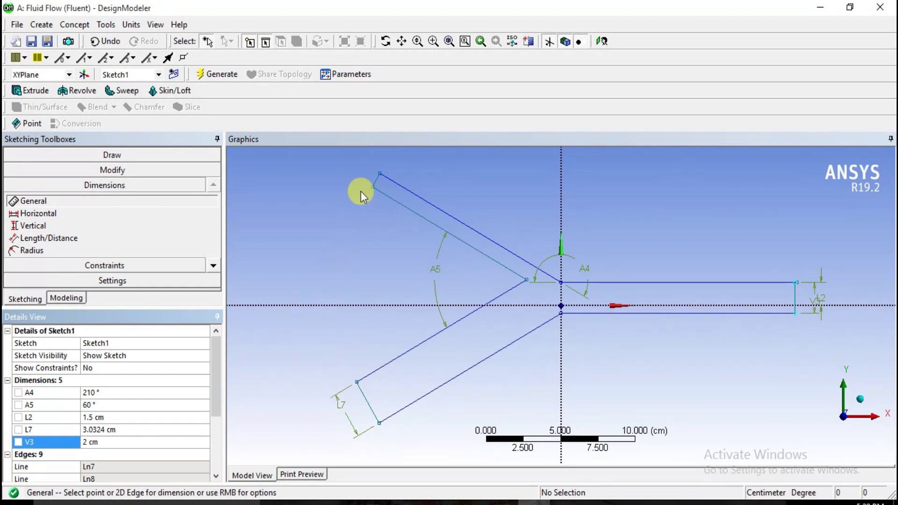
Add a General dimension to the upper branch's end line, placed outside the branch, and set it to 2 cm
{"action": "left_click", "coordinate": [378, 183]}
{"action": "left_click", "coordinate": [351, 165]}
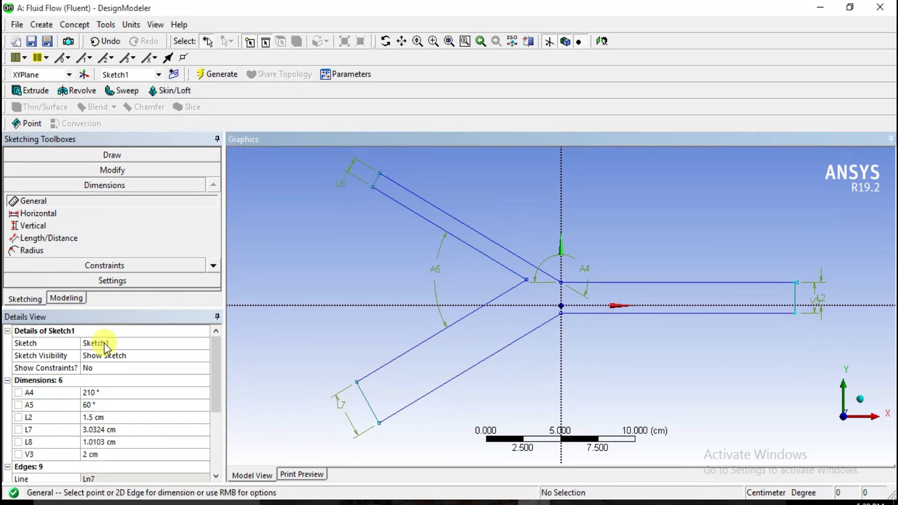
{"action": "left_click", "coordinate": [110, 442]}
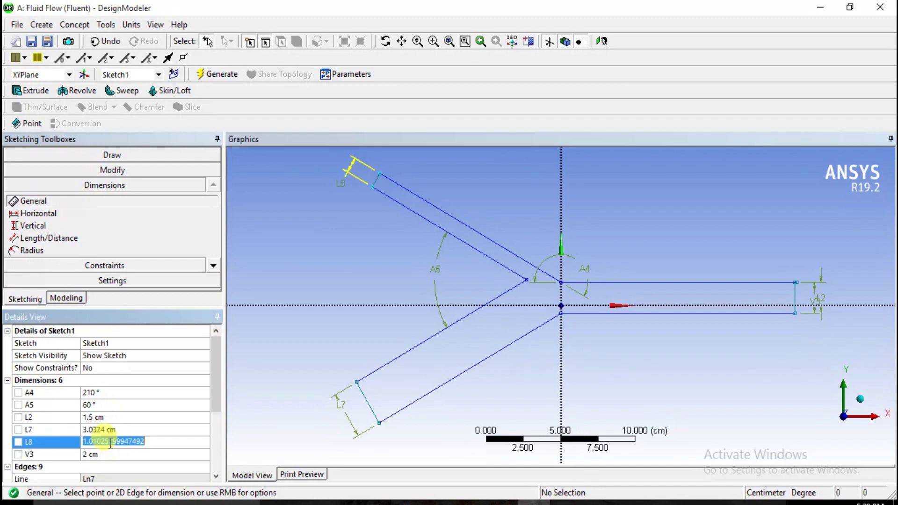
{"action": "type", "text": "2"}
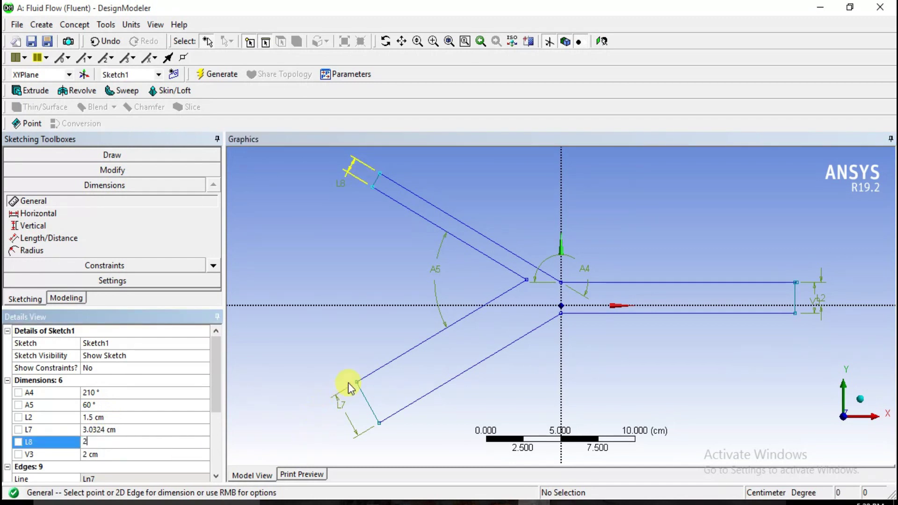
{"action": "key", "text": "Return"}
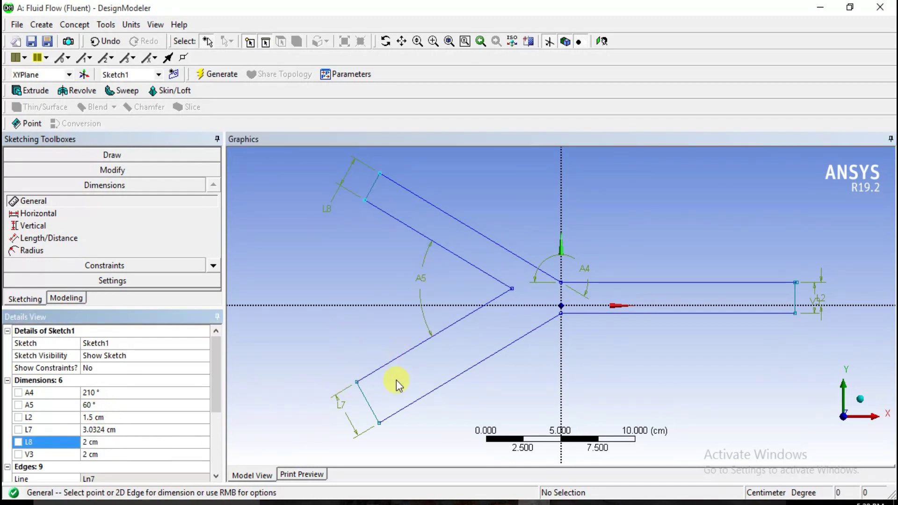
Set the lower branch's end line dimension L7 to 2 cm
{"action": "left_click", "coordinate": [107, 433]}
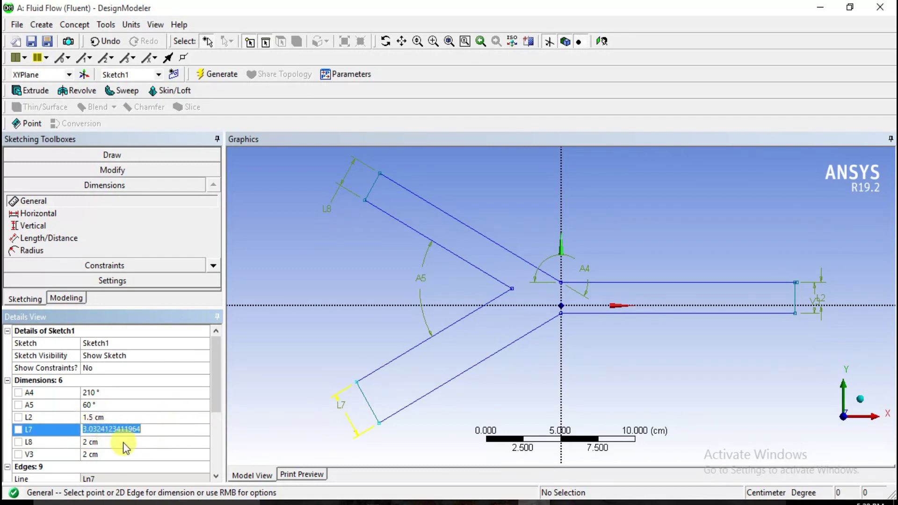
{"action": "type", "text": "2"}
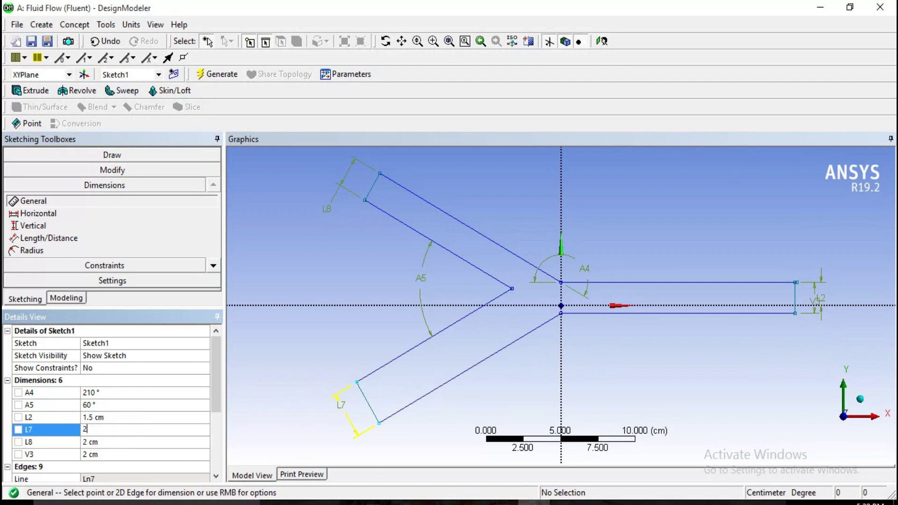
{"action": "key", "text": "Return"}
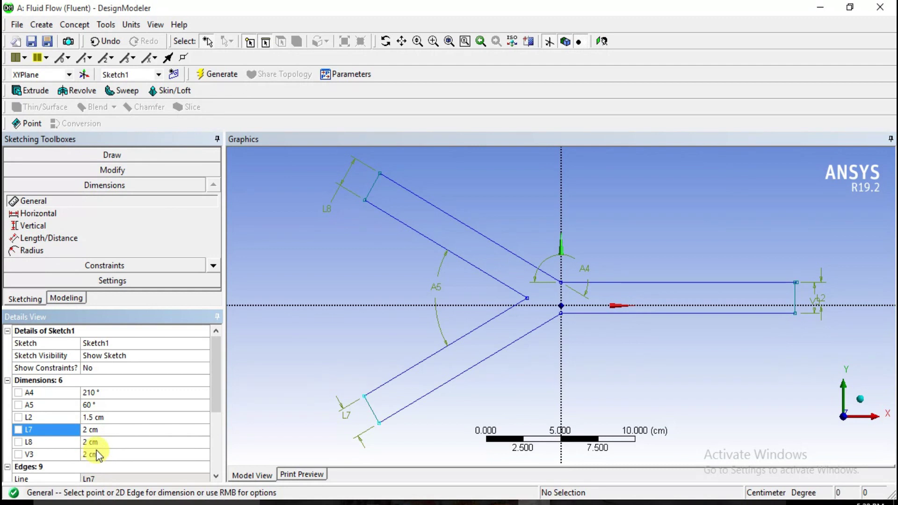
Set the straight channel's vertical end dimension V3 to 3 cm
{"action": "left_click", "coordinate": [102, 418]}
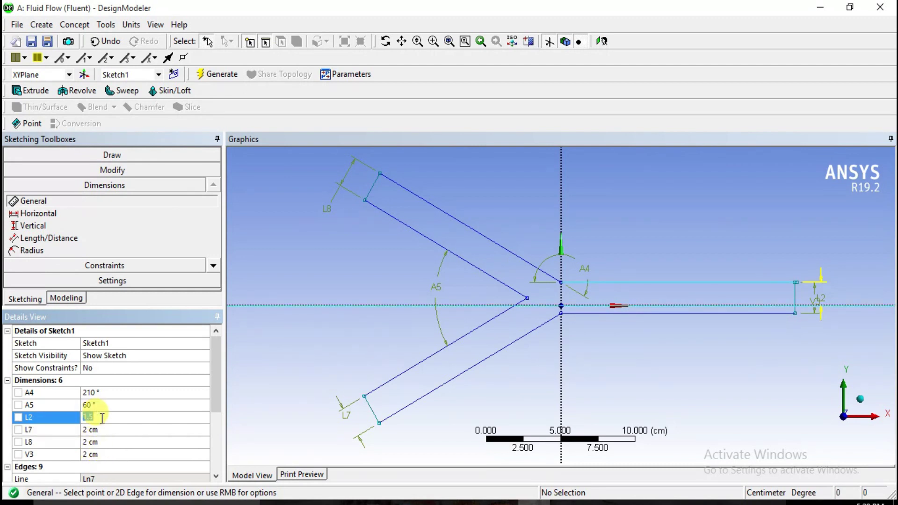
{"action": "left_click", "coordinate": [90, 456]}
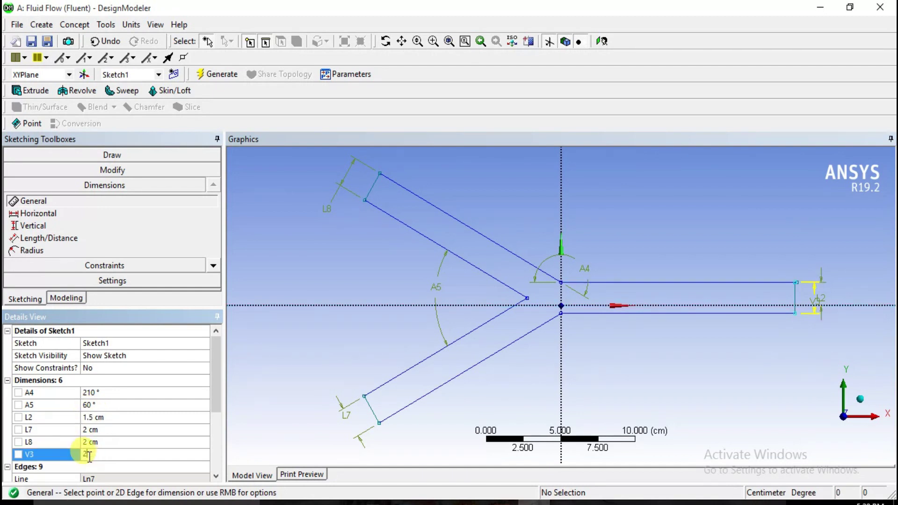
{"action": "type", "text": "3"}
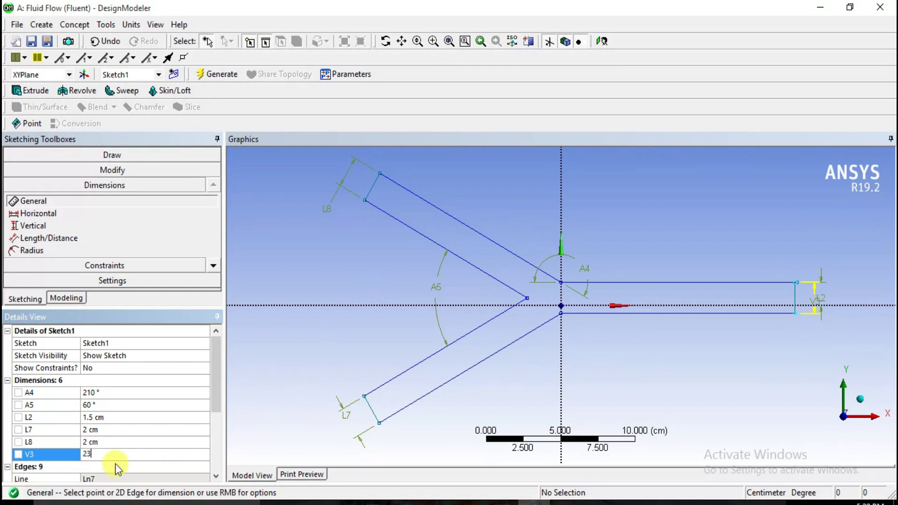
{"action": "left_click_drag", "start_coordinate": [94, 454], "coordinate": [75, 457]}
{"action": "type", "text": "3"}
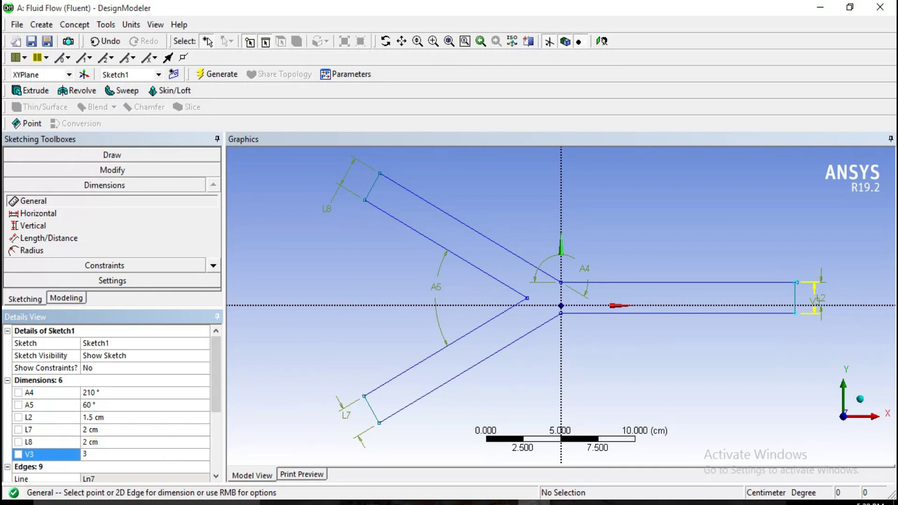
{"action": "left_click", "coordinate": [318, 371]}
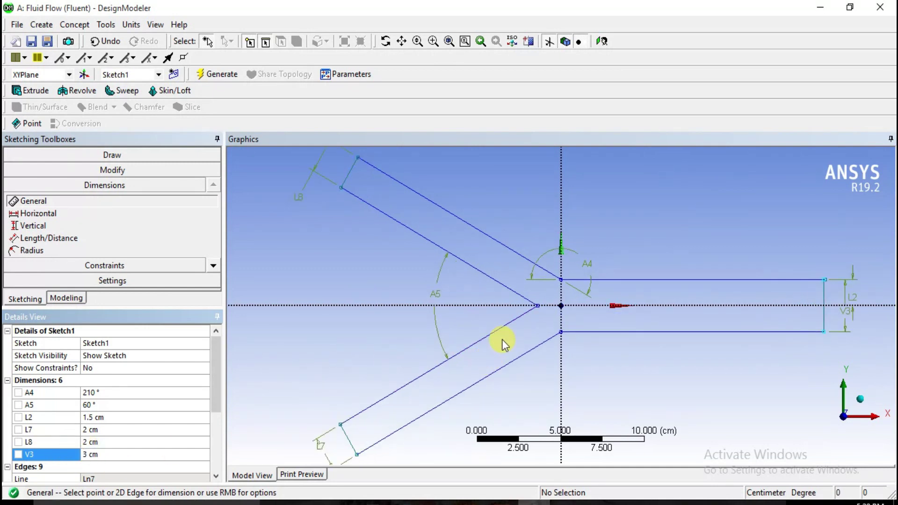
{"action": "scroll", "coordinate": [502, 338], "scroll_direction": "up", "scroll_amount": 3}
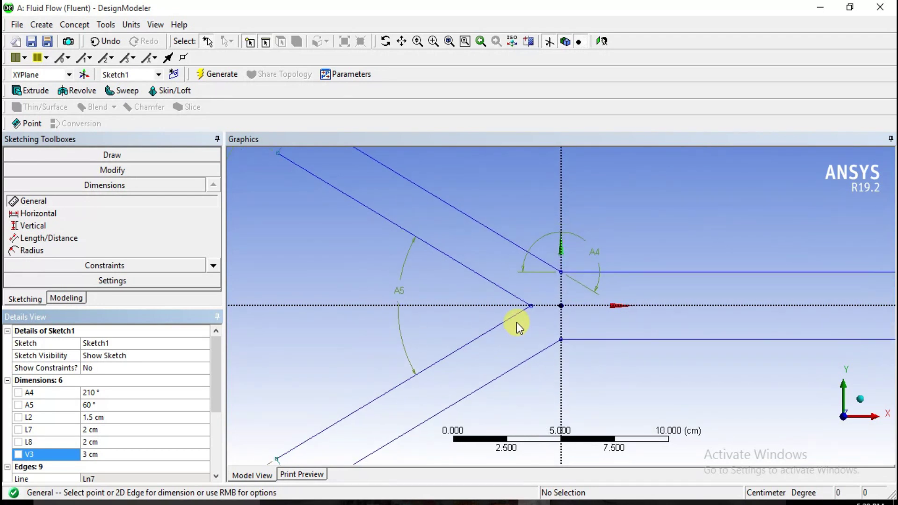
{"action": "scroll", "coordinate": [540, 311], "scroll_direction": "down", "scroll_amount": 3}
{"action": "scroll", "coordinate": [541, 310], "scroll_direction": "up", "scroll_amount": 1}
{"action": "scroll", "coordinate": [541, 310], "scroll_direction": "down", "scroll_amount": 1}
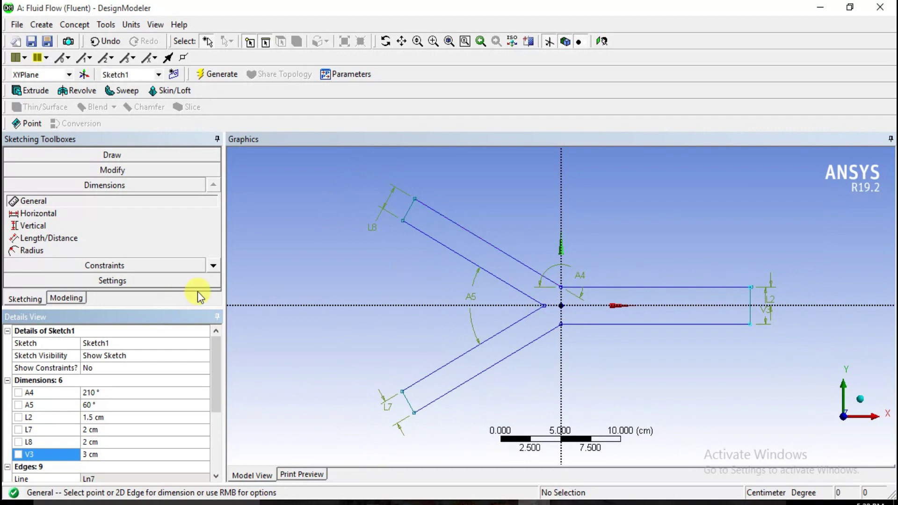
Add a General dimension to the upper branch's outer line and set its length to 10 cm
{"action": "left_click", "coordinate": [55, 203]}
{"action": "left_click", "coordinate": [456, 229]}
{"action": "left_click", "coordinate": [479, 209]}
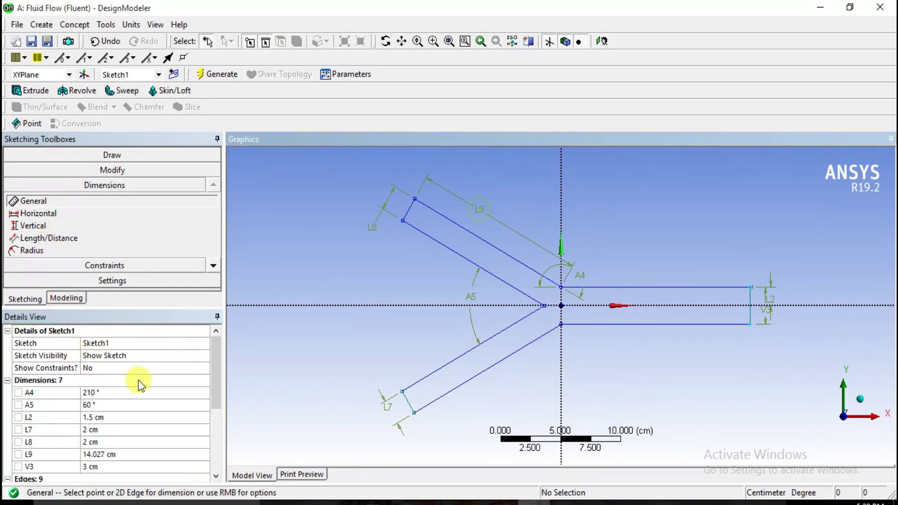
{"action": "left_click", "coordinate": [113, 454]}
{"action": "type", "text": "10"}
{"action": "left_click", "coordinate": [347, 342]}
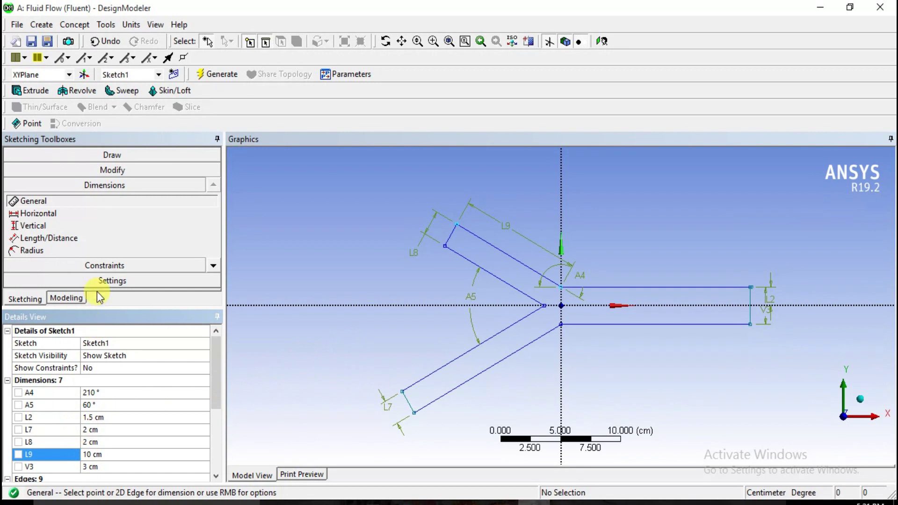
Add a General dimension to the lower branch's outer line and set its length to 10 cm
{"action": "left_click", "coordinate": [57, 203]}
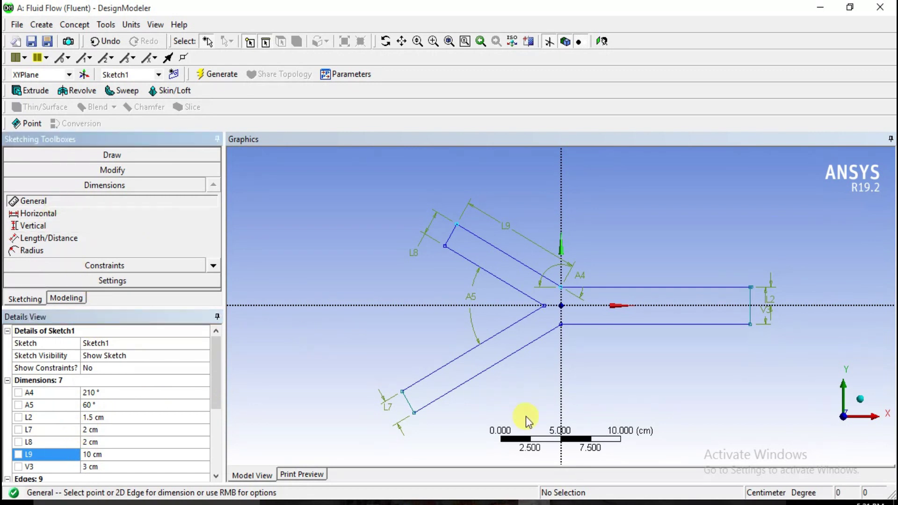
{"action": "left_click", "coordinate": [505, 361]}
{"action": "left_click", "coordinate": [512, 377]}
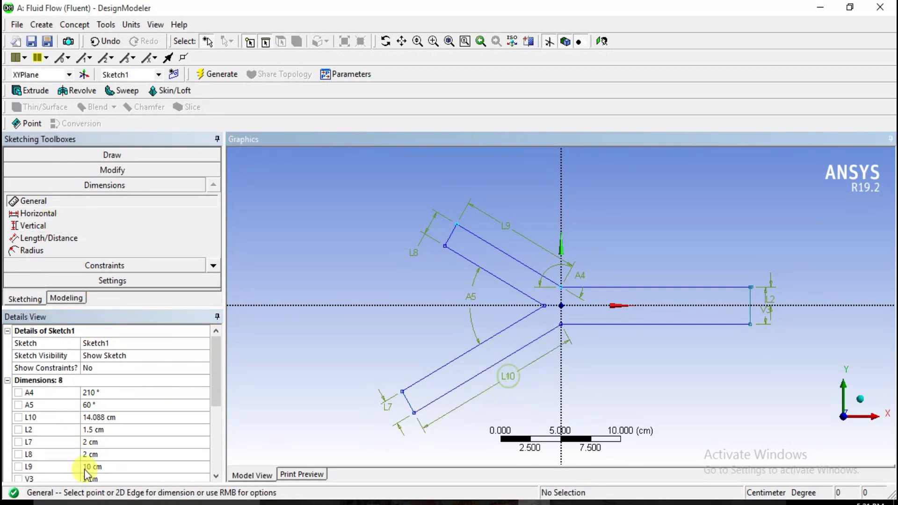
{"action": "left_click", "coordinate": [115, 418]}
{"action": "type", "text": "1"}
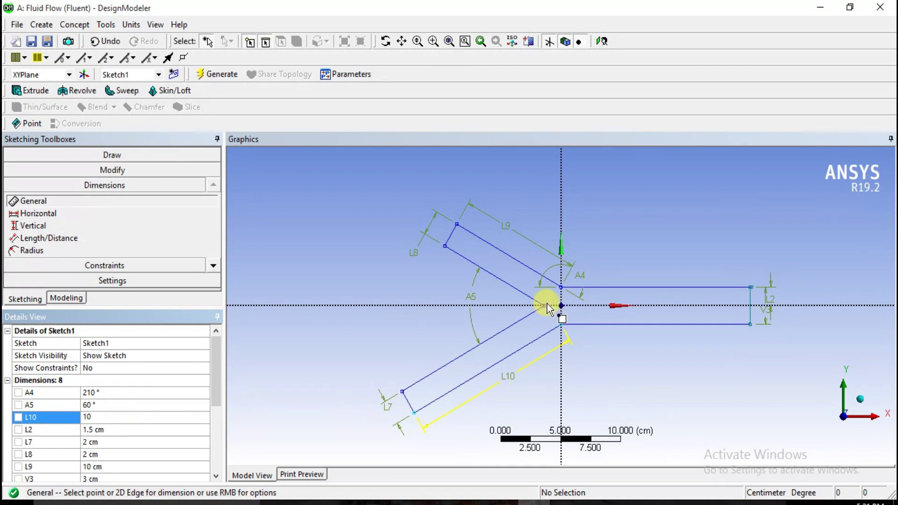
{"action": "type", "text": "0"}
{"action": "key", "text": "Return"}
Dimension the straight channel's upper edge, placing the dimension above it, and set its length to 20 cm
{"action": "left_click", "coordinate": [646, 286]}
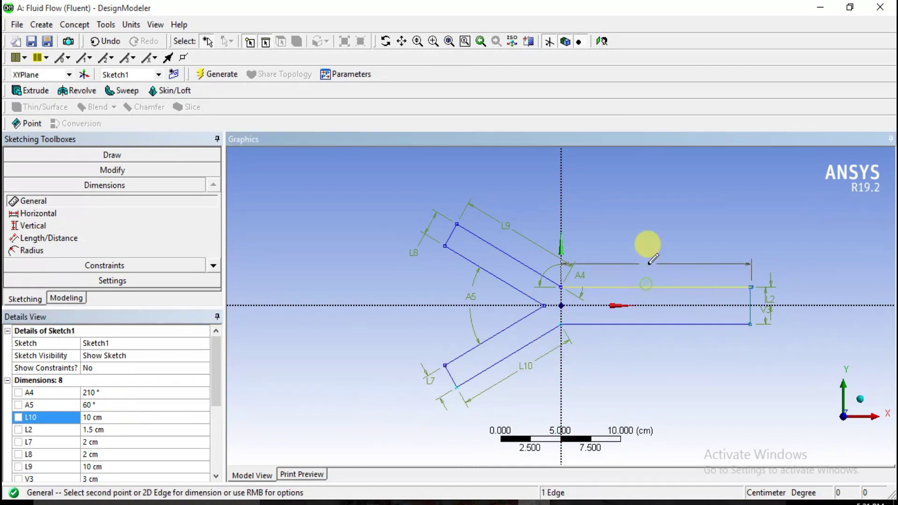
{"action": "left_click", "coordinate": [648, 263]}
{"action": "left_click", "coordinate": [129, 416]}
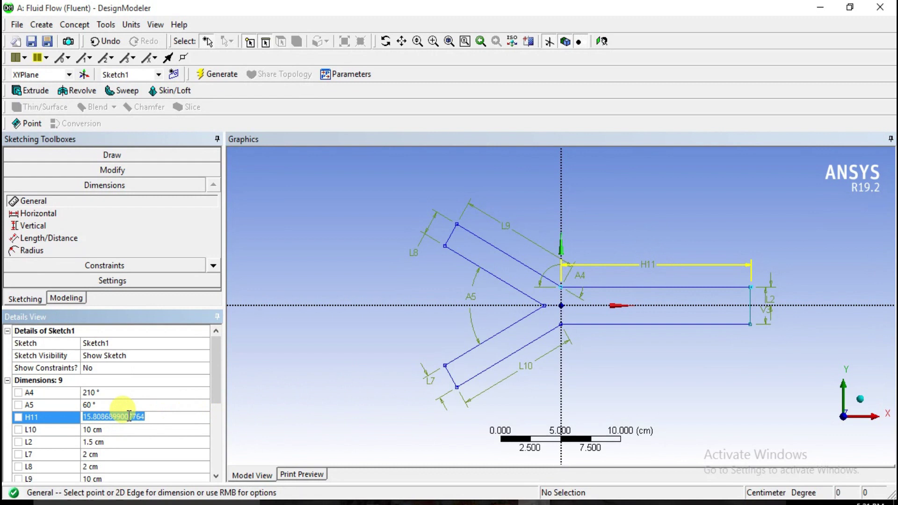
{"action": "type", "text": "20"}
{"action": "key", "text": "Return"}
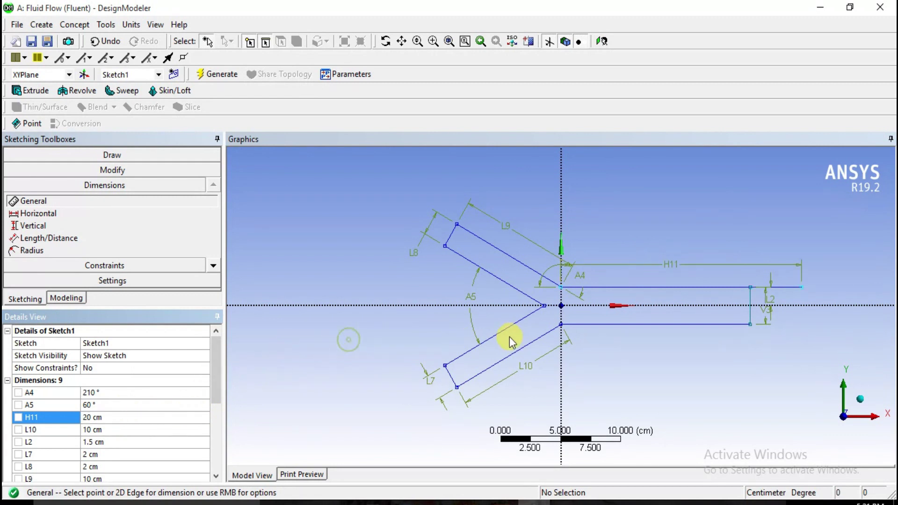
{"action": "scroll", "coordinate": [773, 279], "scroll_direction": "up", "scroll_amount": 1}
{"action": "scroll", "coordinate": [770, 313], "scroll_direction": "down", "scroll_amount": 1}
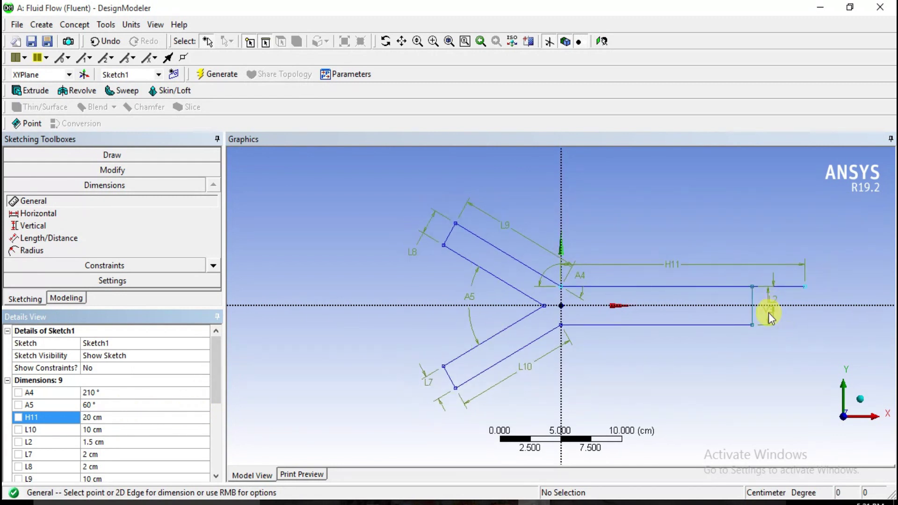
Dimension the straight channel's lower edge, placing the dimension below it, and set its length to 20 cm
{"action": "left_click", "coordinate": [663, 325]}
{"action": "left_click", "coordinate": [656, 348]}
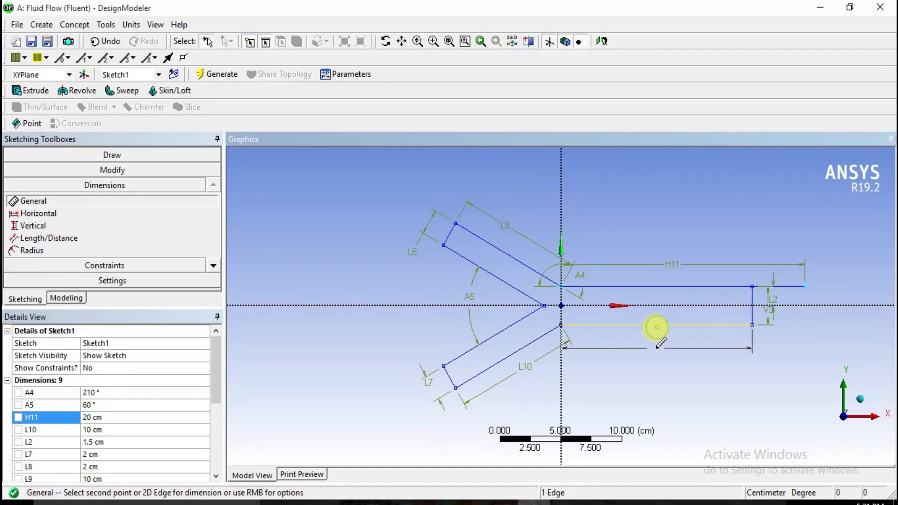
{"action": "left_click", "coordinate": [128, 429]}
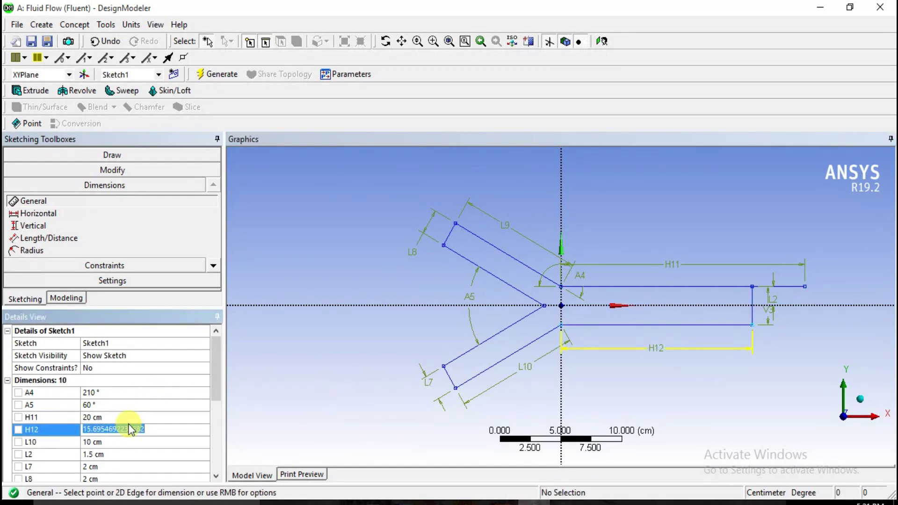
{"action": "type", "text": "20"}
{"action": "left_click", "coordinate": [699, 373]}
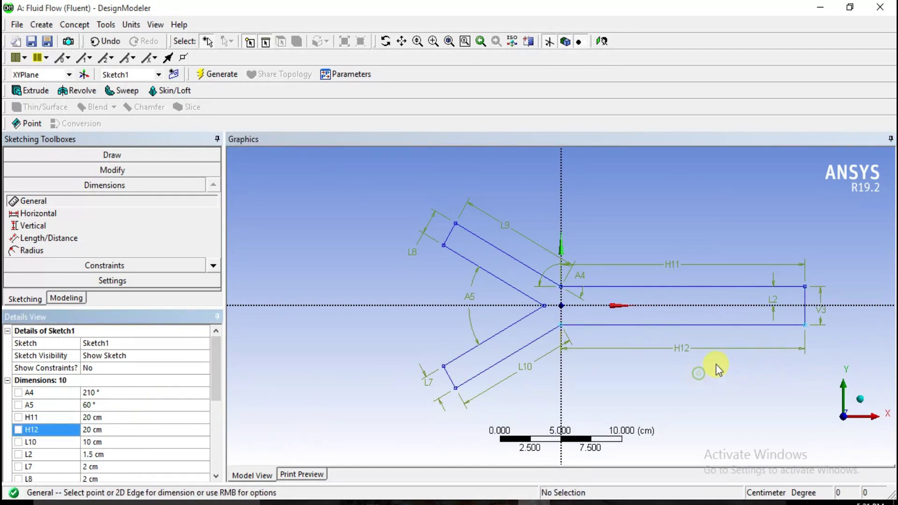
{"action": "scroll", "coordinate": [777, 326], "scroll_direction": "up", "scroll_amount": 3}
{"action": "scroll", "coordinate": [884, 294], "scroll_direction": "up", "scroll_amount": 3}
{"action": "scroll", "coordinate": [874, 304], "scroll_direction": "down", "scroll_amount": 4}
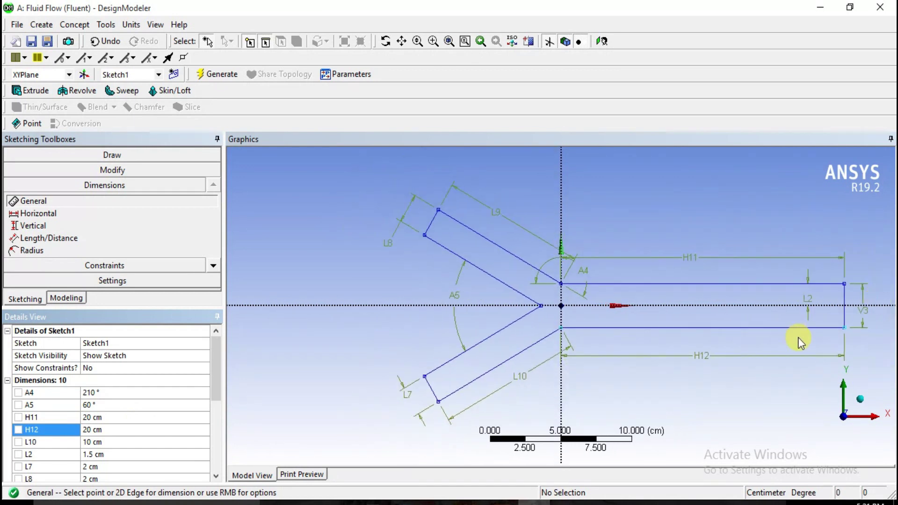
{"action": "scroll", "coordinate": [684, 382], "scroll_direction": "down", "scroll_amount": 2}
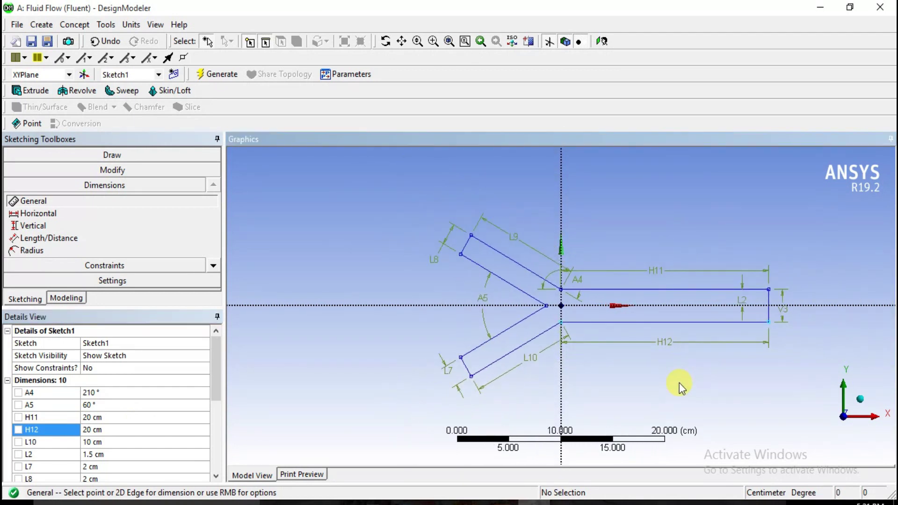
Create a surface from Sketch1 with Surfaces From Sketches, using it as the base object, and generate the surface body
{"action": "left_click", "coordinate": [41, 28]}
{"action": "mouse_move", "coordinate": [61, 28]}
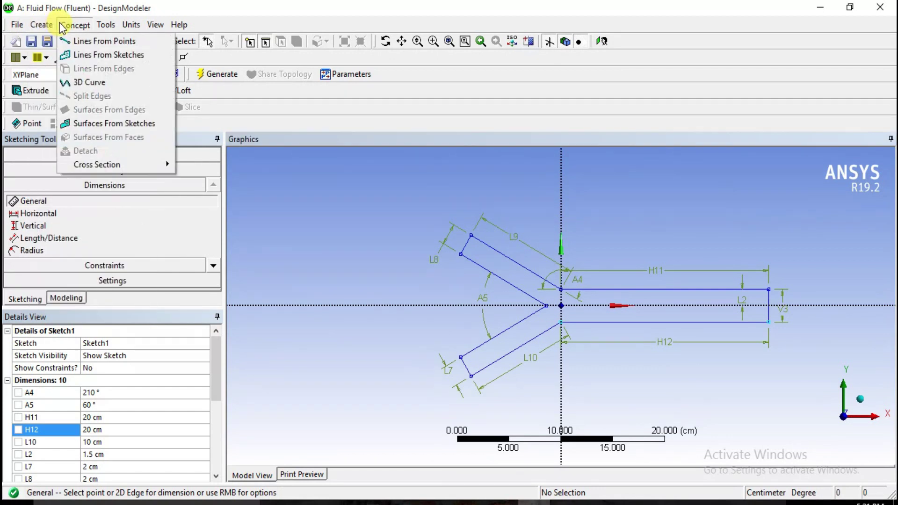
{"action": "left_click", "coordinate": [82, 123]}
{"action": "left_click", "coordinate": [77, 177]}
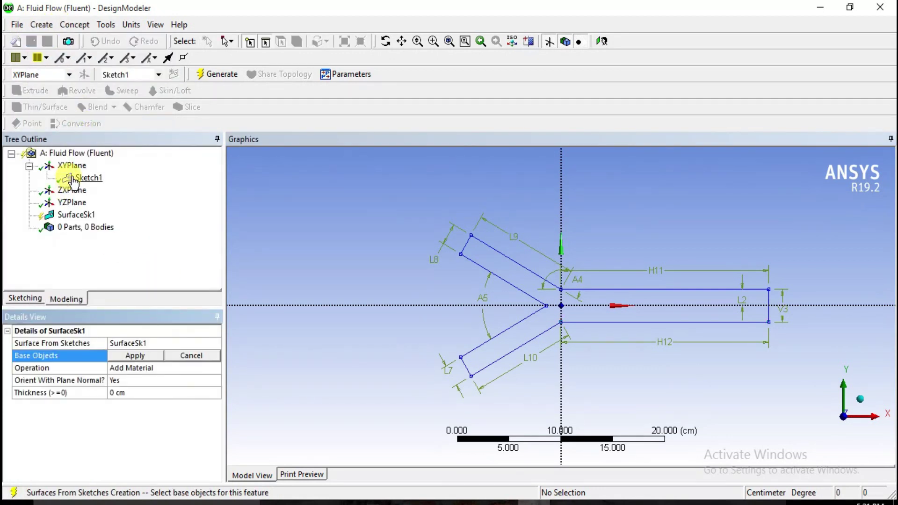
{"action": "left_click", "coordinate": [132, 355]}
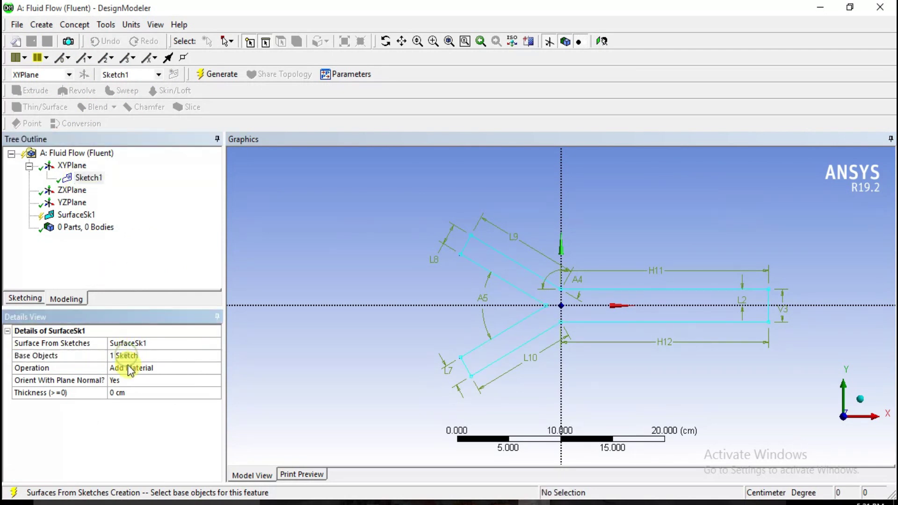
{"action": "right_click", "coordinate": [73, 216]}
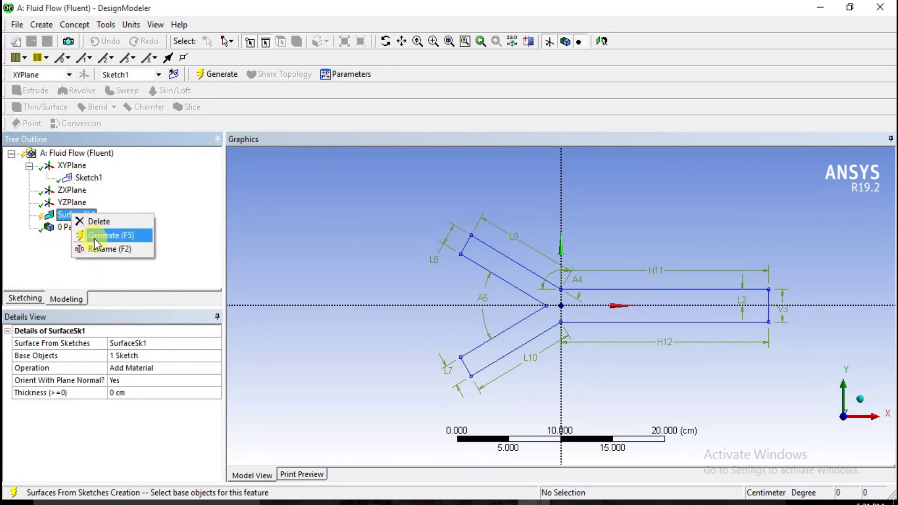
{"action": "left_click", "coordinate": [110, 235]}
{"action": "scroll", "coordinate": [612, 287], "scroll_direction": "up", "scroll_amount": 3}
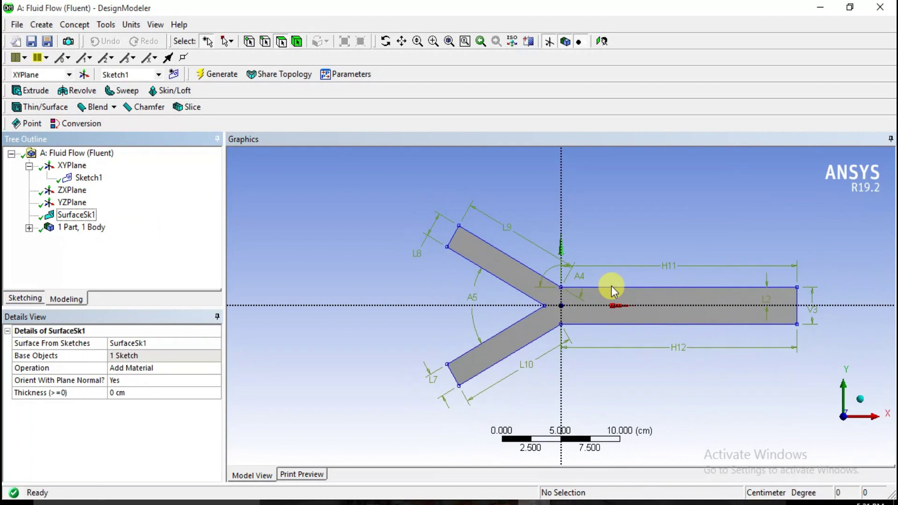
{"action": "scroll", "coordinate": [611, 286], "scroll_direction": "down", "scroll_amount": 3}
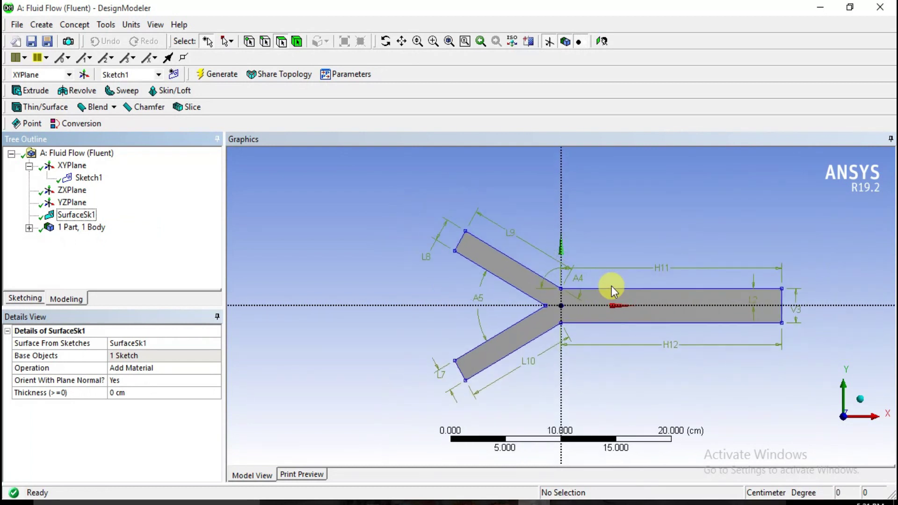
Close DesignModeler and open the Mesh cell of the Fluid Flow (Fluent) system for editing in Meshing
{"action": "left_click", "coordinate": [17, 24]}
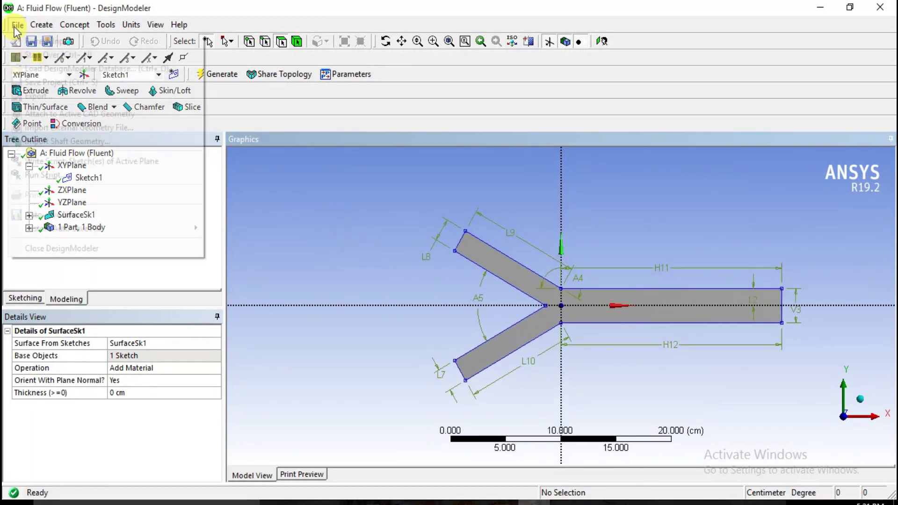
{"action": "left_click", "coordinate": [313, 223]}
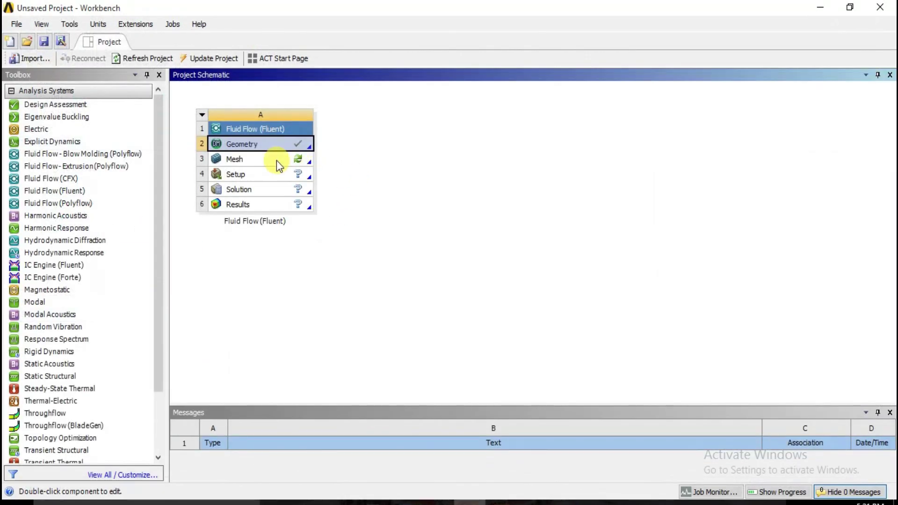
{"action": "left_click", "coordinate": [276, 161]}
{"action": "right_click", "coordinate": [277, 162]}
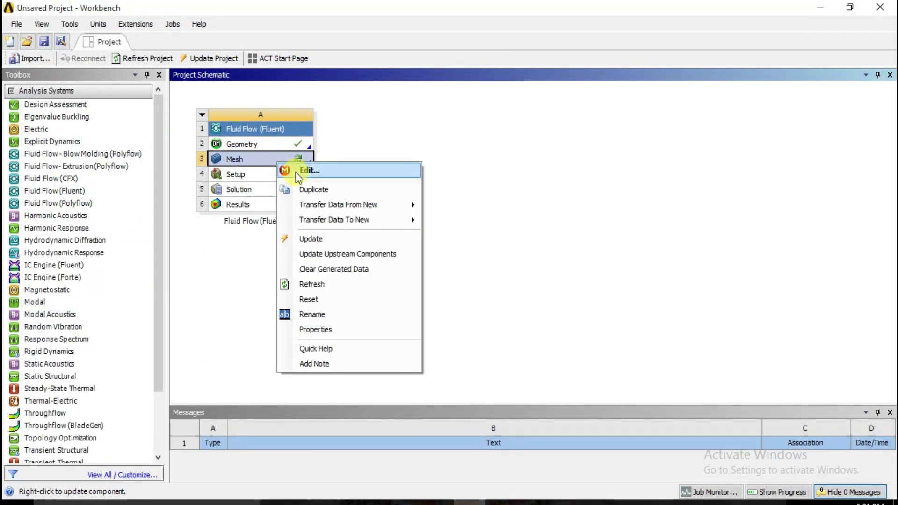
{"action": "left_click", "coordinate": [335, 171]}
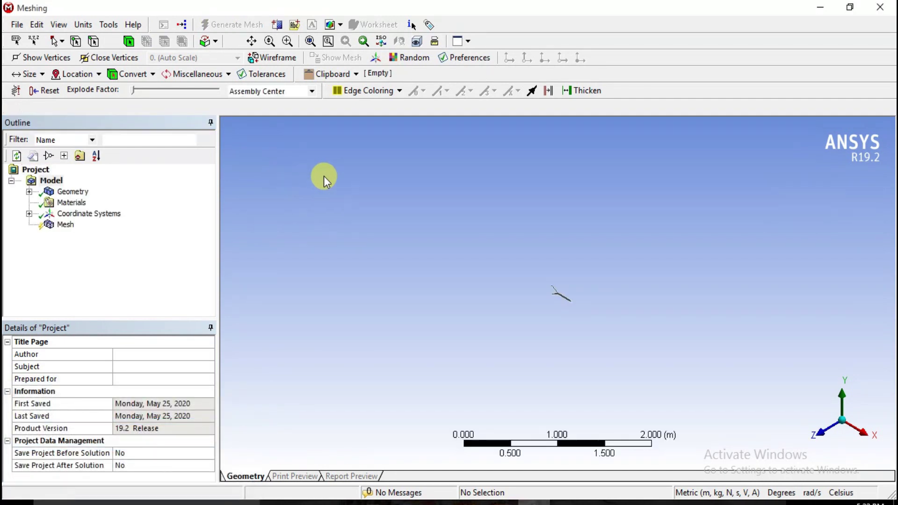
Generate an initial mesh of the Y-shaped surface body with the default mesh settings
{"action": "left_click", "coordinate": [821, 437]}
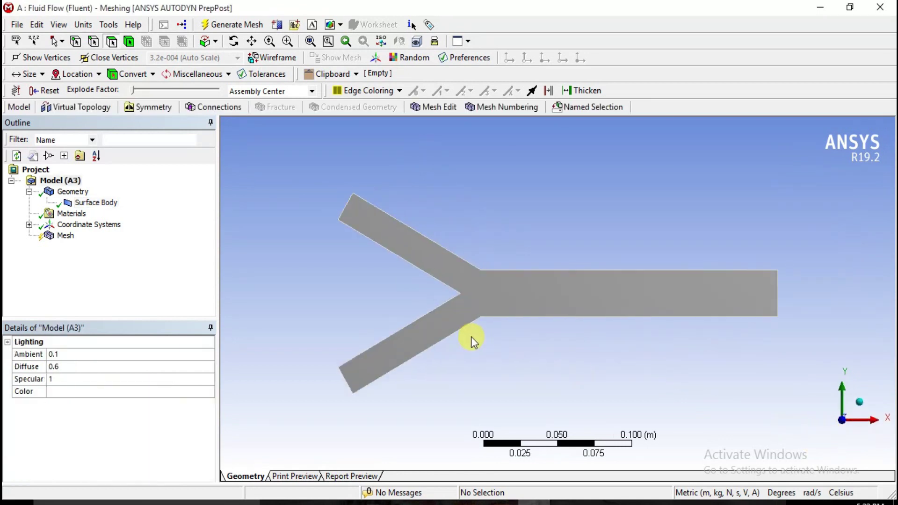
{"action": "right_click", "coordinate": [65, 236]}
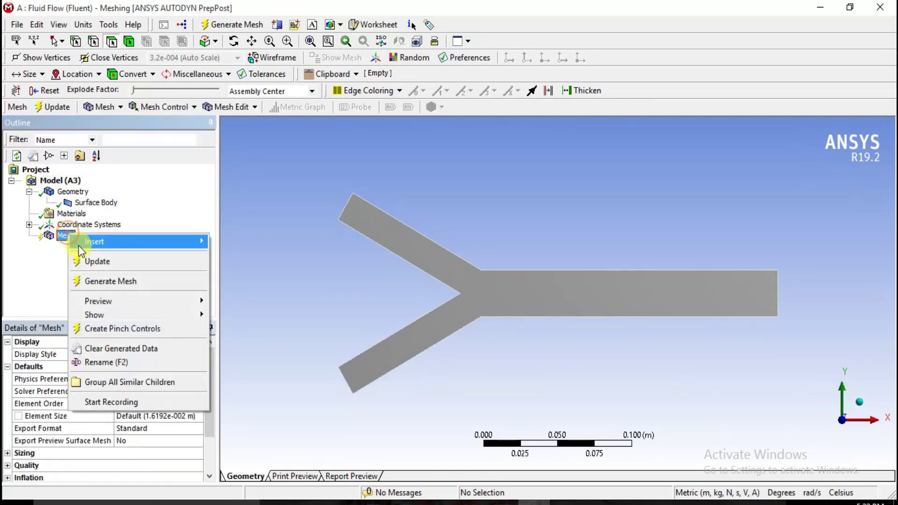
{"action": "left_click", "coordinate": [97, 281]}
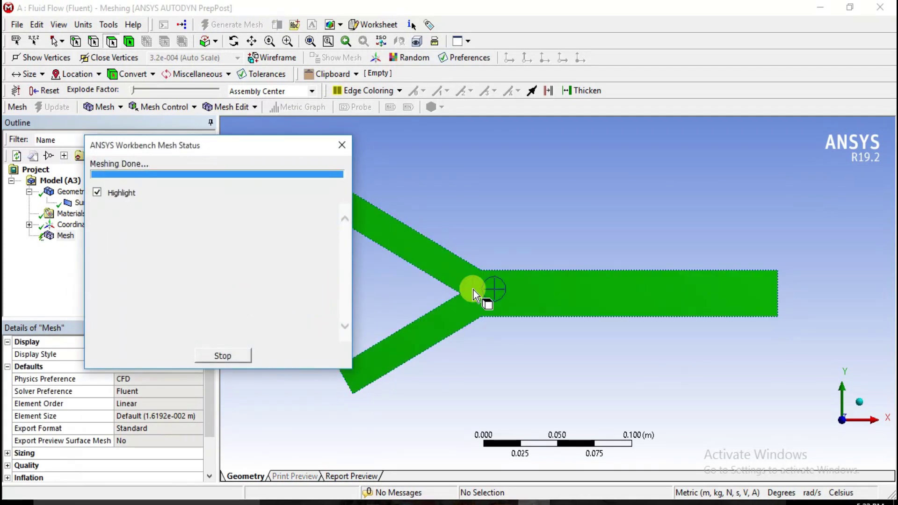
{"action": "middle_click_drag", "start_coordinate": [481, 294], "coordinate": [538, 296]}
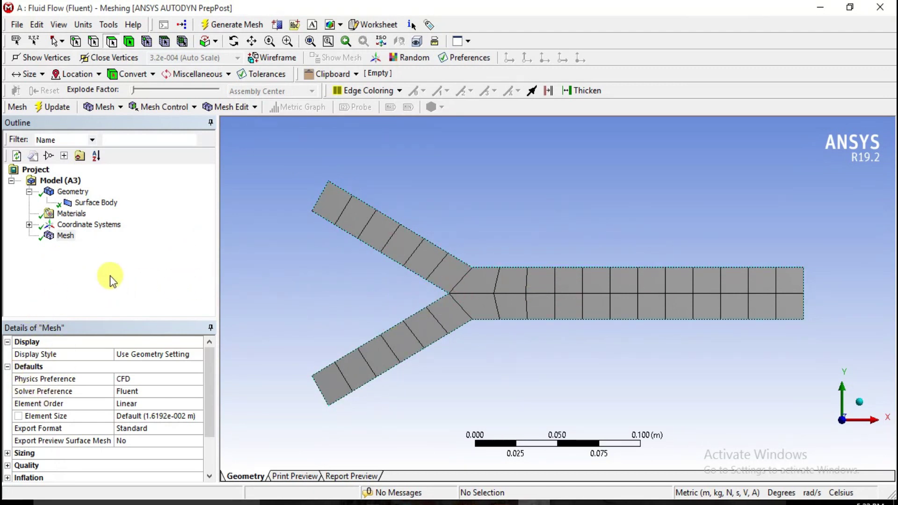
Set Smoothing to High in the mesh's quality settings
{"action": "left_click", "coordinate": [7, 453]}
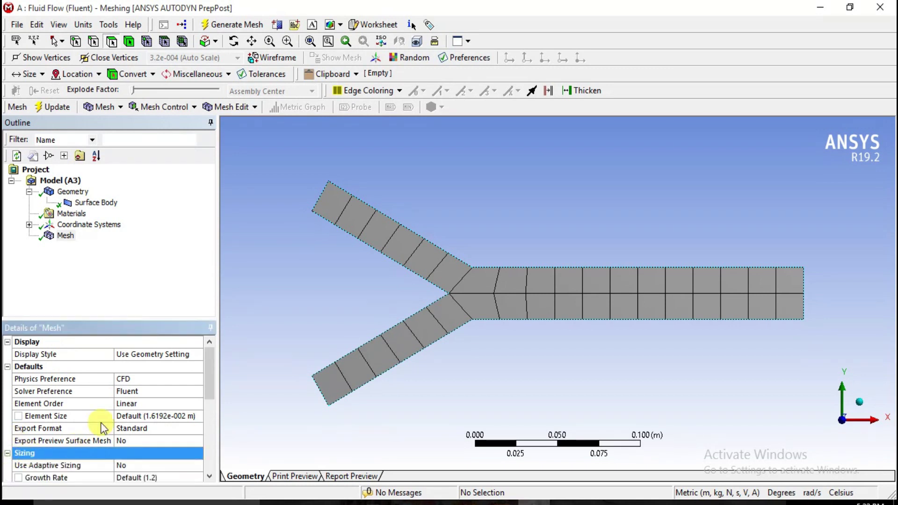
{"action": "left_click_drag", "start_coordinate": [208, 393], "coordinate": [206, 431]}
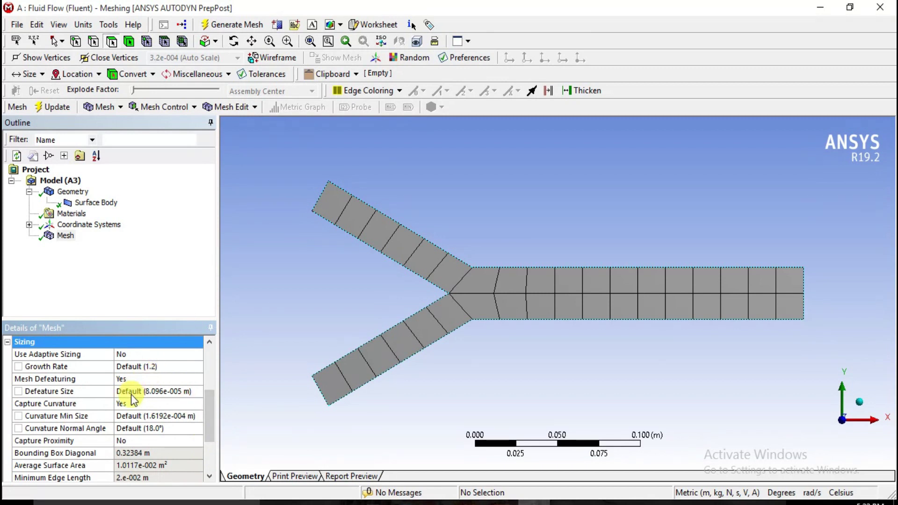
{"action": "left_click_drag", "start_coordinate": [205, 413], "coordinate": [207, 451]}
{"action": "left_click", "coordinate": [201, 451]}
{"action": "left_click", "coordinate": [7, 416]}
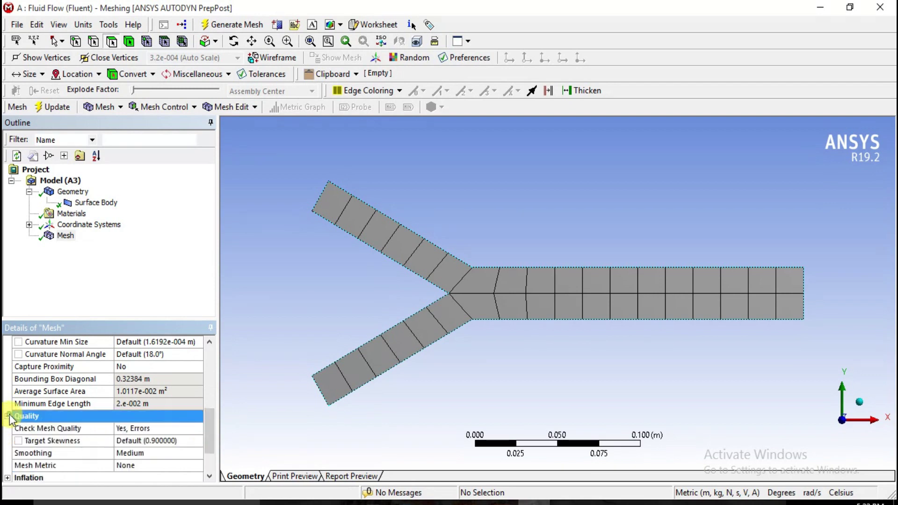
{"action": "double_click", "coordinate": [128, 453]}
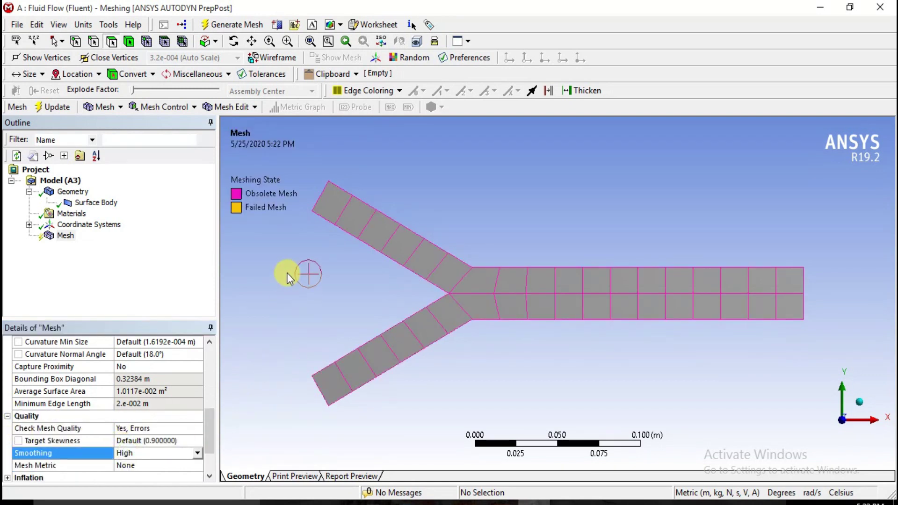
Insert a mesh sizing scoped to the six long wall edges of the straight channel and both branches
{"action": "left_click", "coordinate": [67, 236]}
{"action": "right_click", "coordinate": [86, 240]}
{"action": "mouse_move", "coordinate": [86, 240]}
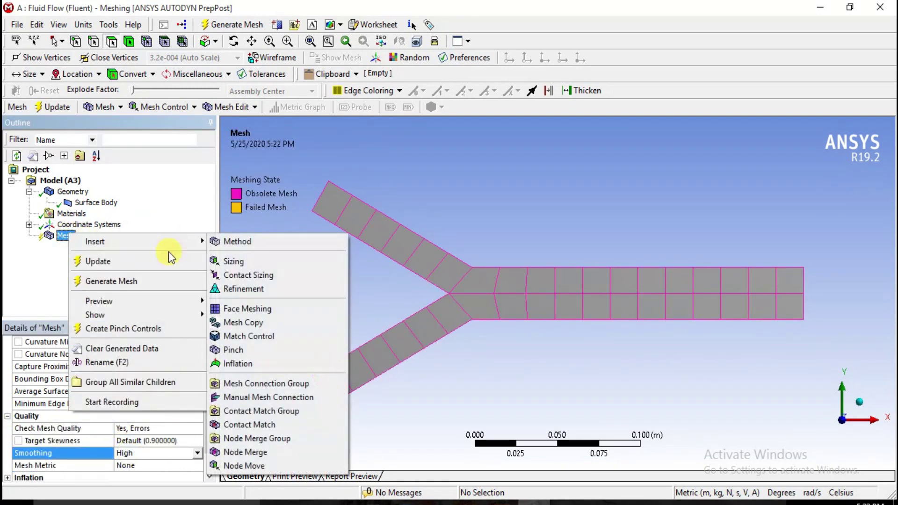
{"action": "left_click", "coordinate": [241, 259]}
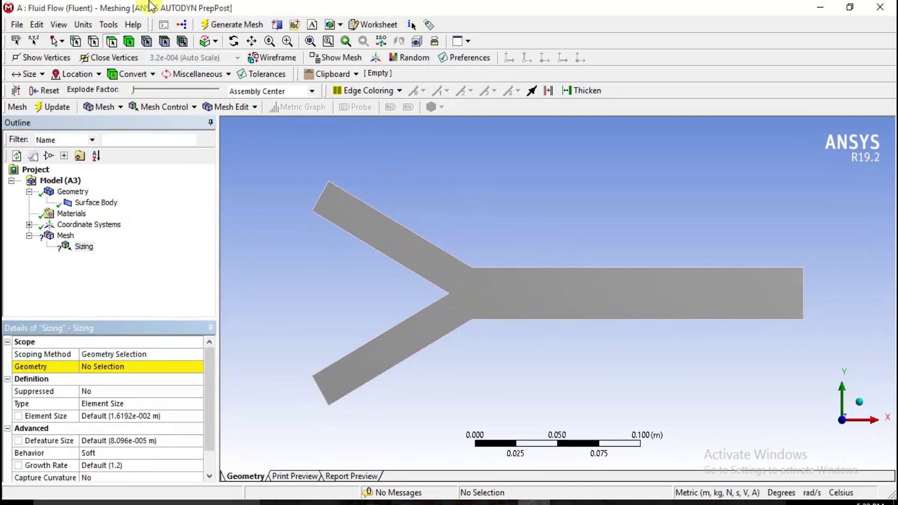
{"action": "left_click", "coordinate": [93, 41]}
{"action": "left_click", "coordinate": [601, 268]}
{"action": "left_click", "coordinate": [592, 320], "text": "ctrl"}
{"action": "left_click", "coordinate": [384, 331], "text": "ctrl"}
{"action": "left_click", "coordinate": [401, 362], "text": "ctrl"}
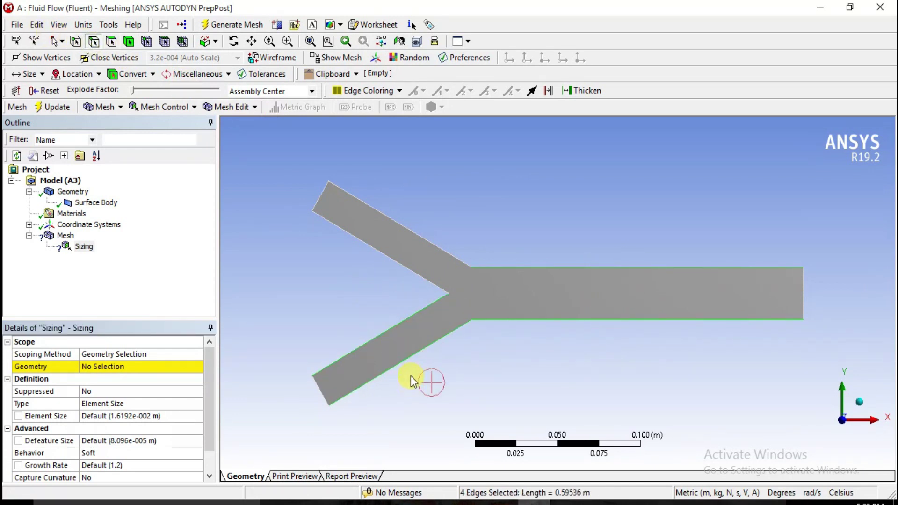
{"action": "left_click", "coordinate": [394, 258], "text": "ctrl"}
{"action": "left_click", "coordinate": [424, 237], "text": "ctrl"}
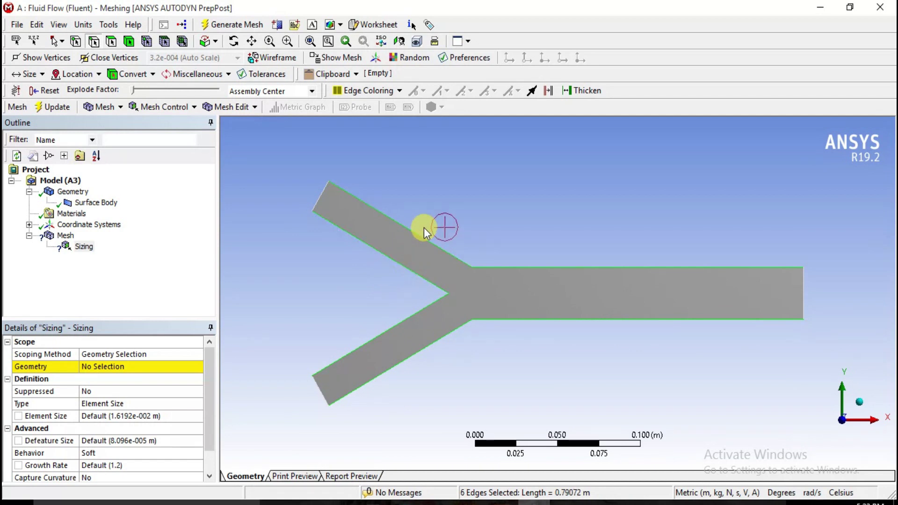
{"action": "right_click", "coordinate": [349, 236]}
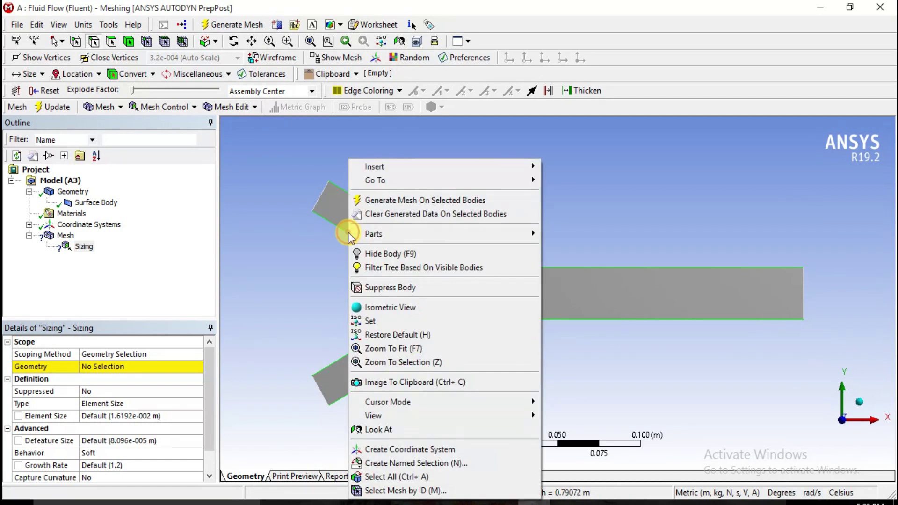
{"action": "left_click", "coordinate": [95, 367]}
{"action": "left_click", "coordinate": [96, 368]}
Define the wall edge sizing by Number of Divisions and set it to 100
{"action": "double_click", "coordinate": [96, 403]}
{"action": "left_click", "coordinate": [105, 418]}
{"action": "type", "text": "1"}
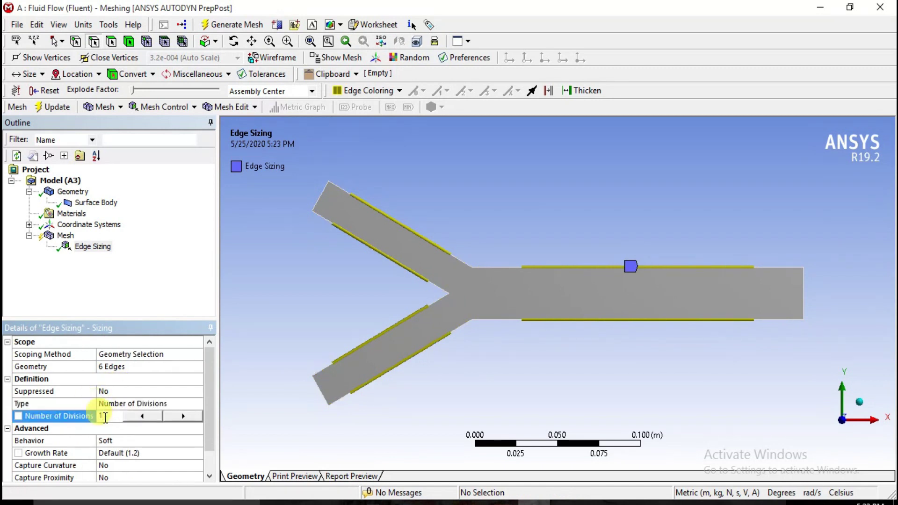
{"action": "type", "text": "00"}
{"action": "key", "text": "Return"}
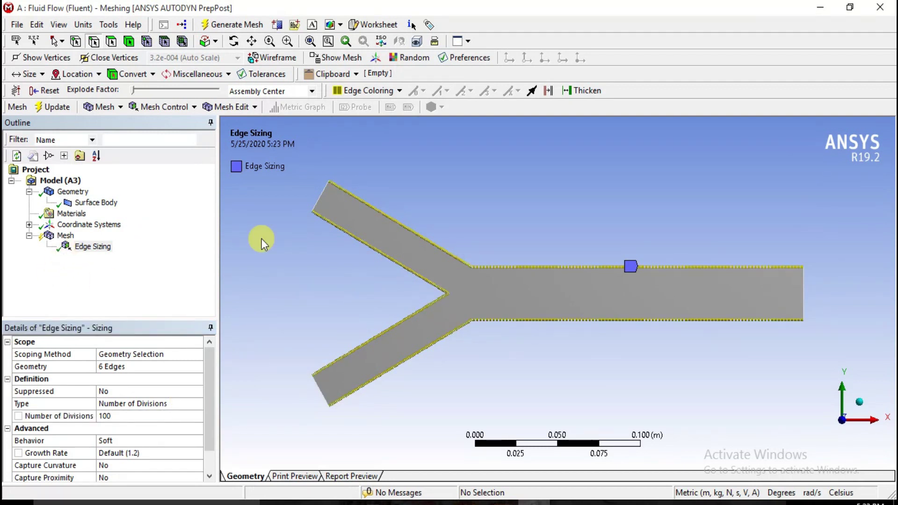
Insert a second mesh sizing scoped to the three short end edges of the two branches and the straight channel
{"action": "scroll", "coordinate": [403, 225], "scroll_direction": "up", "scroll_amount": 1}
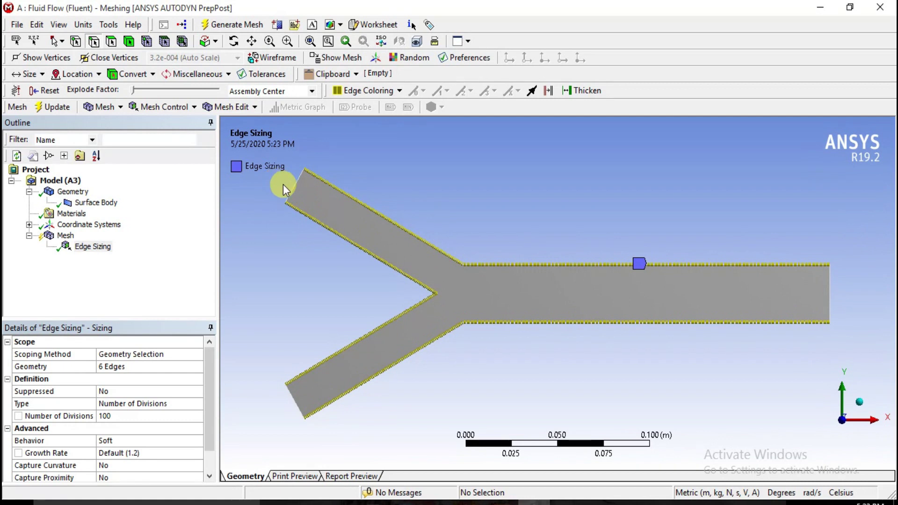
{"action": "right_click", "coordinate": [64, 236]}
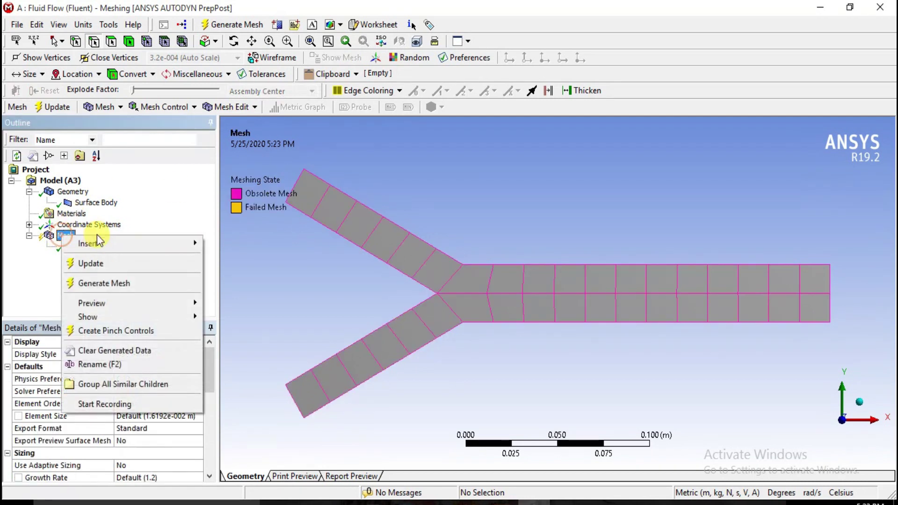
{"action": "mouse_move", "coordinate": [99, 244]}
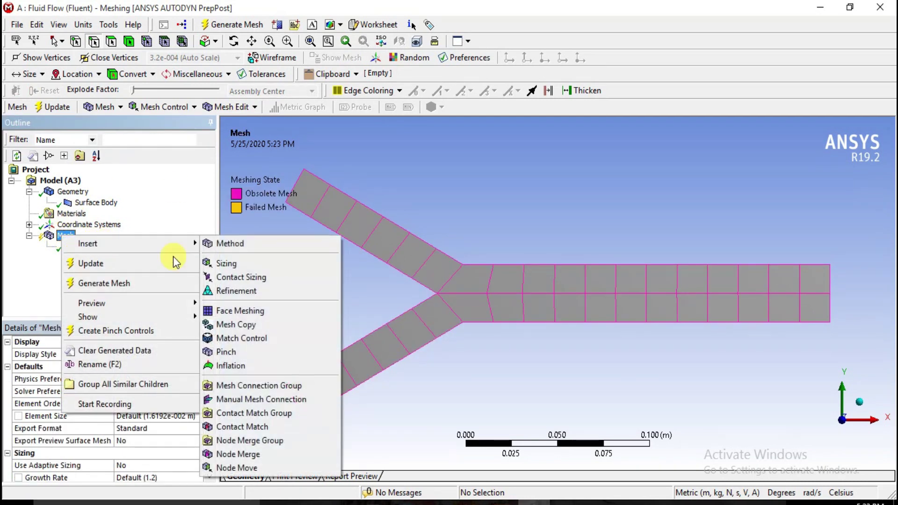
{"action": "left_click", "coordinate": [245, 263]}
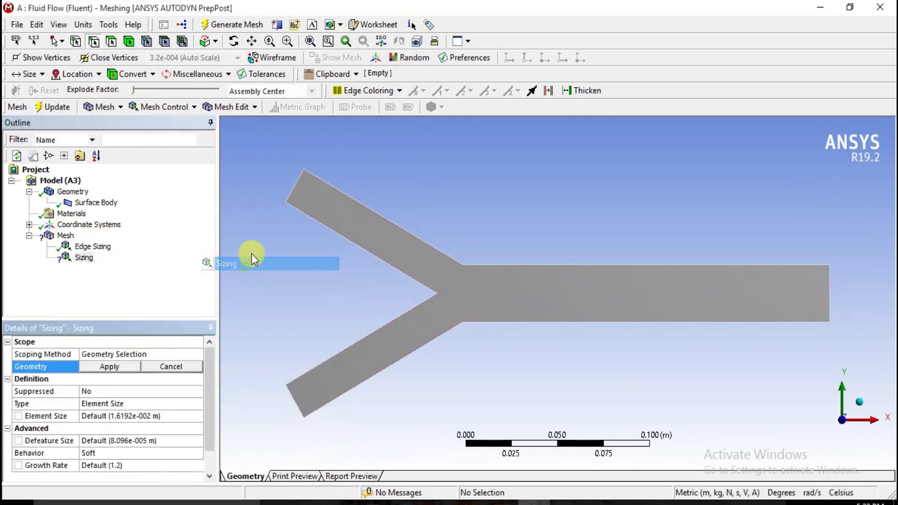
{"action": "left_click", "coordinate": [295, 186]}
{"action": "left_click", "coordinate": [302, 393], "text": "ctrl"}
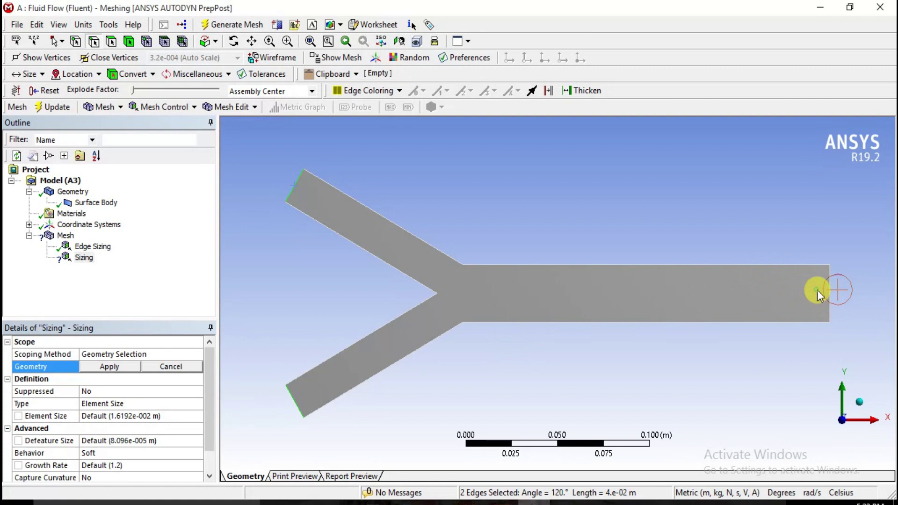
{"action": "left_click", "coordinate": [830, 294], "text": "ctrl"}
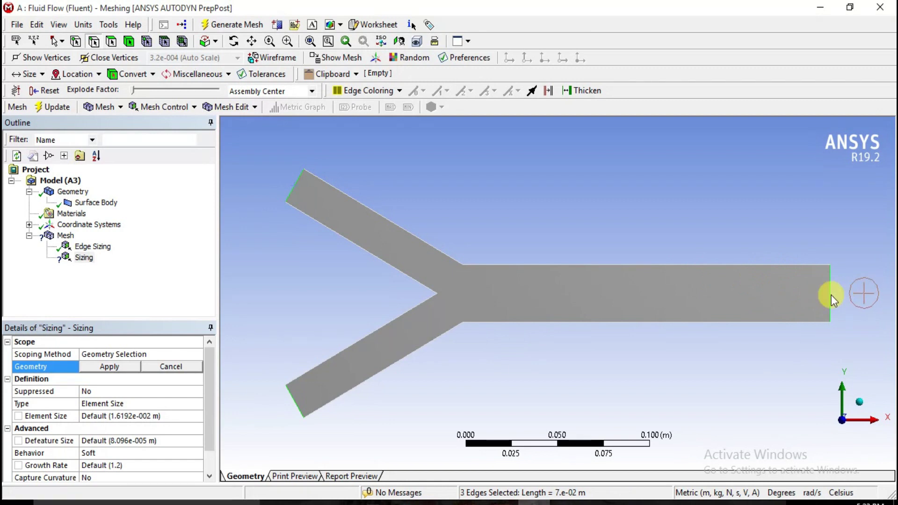
{"action": "left_click", "coordinate": [118, 367]}
Define the end edge sizing by Number of Divisions and set it to 30
{"action": "left_click", "coordinate": [110, 404]}
{"action": "left_click", "coordinate": [108, 414]}
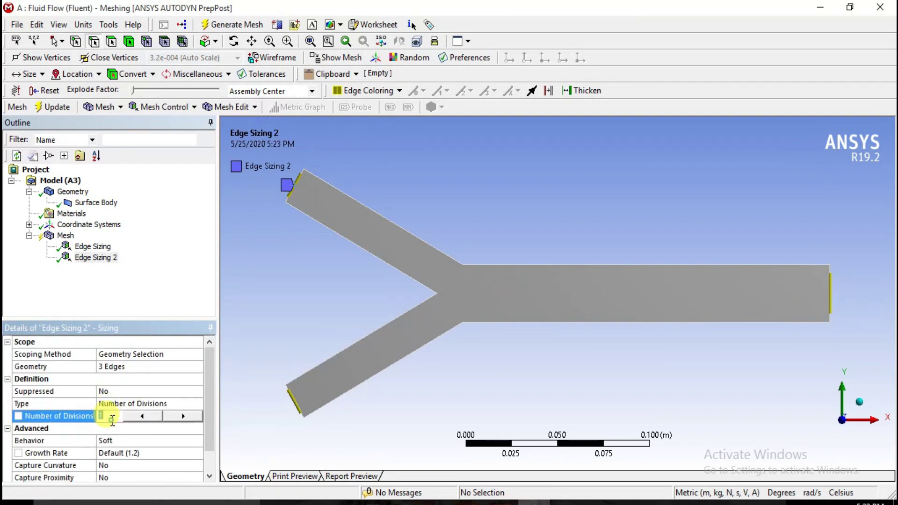
{"action": "type", "text": "30"}
{"action": "left_click", "coordinate": [210, 358]}
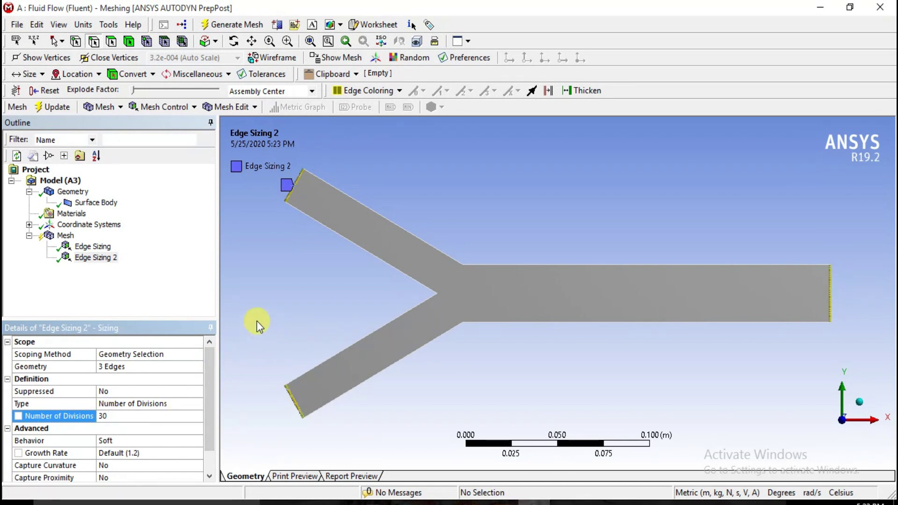
Insert a Face Meshing control and scope it to the Y-shaped channel face
{"action": "right_click", "coordinate": [50, 236]}
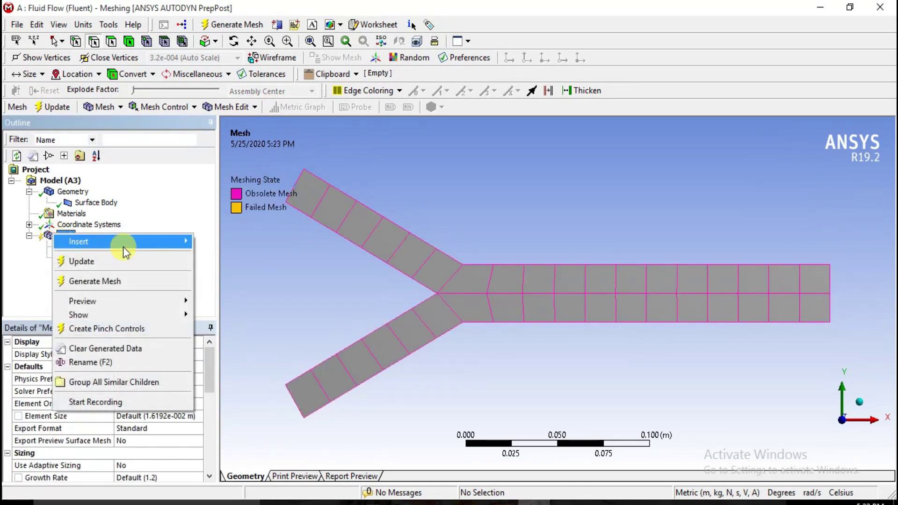
{"action": "mouse_move", "coordinate": [165, 249]}
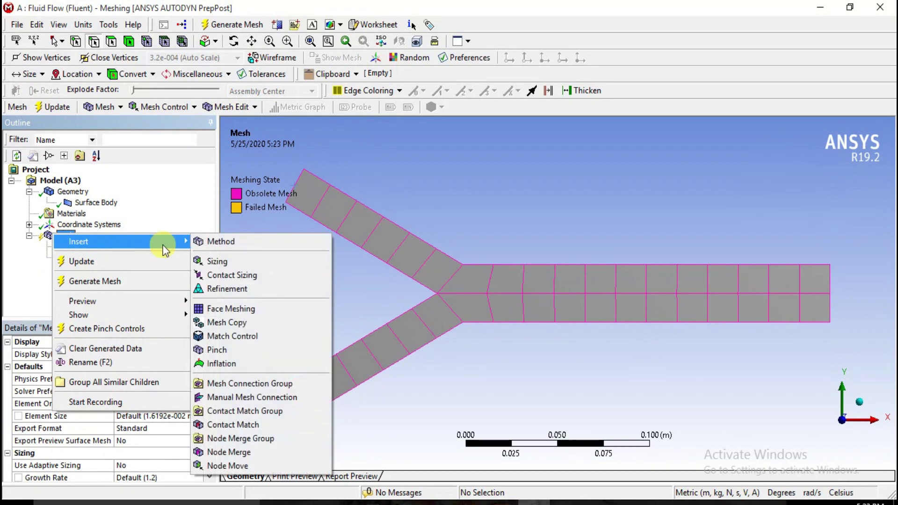
{"action": "left_click", "coordinate": [228, 308]}
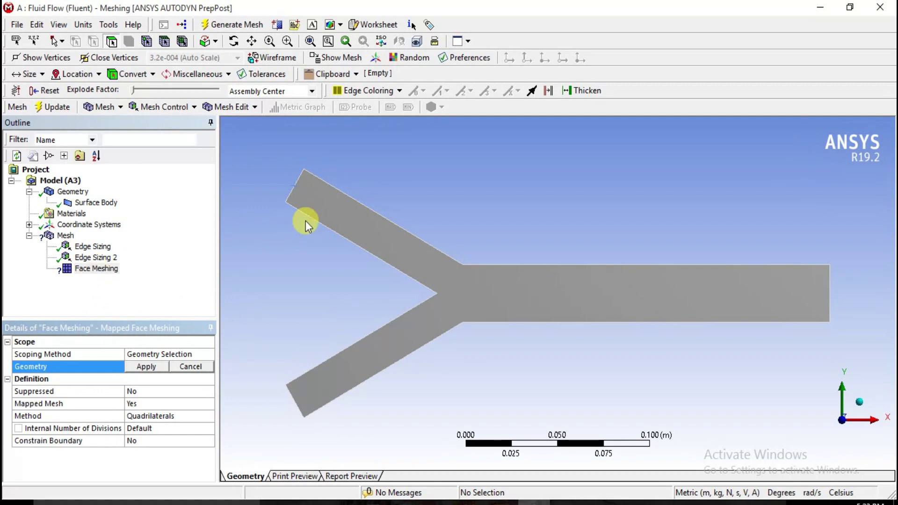
{"action": "left_click", "coordinate": [344, 230]}
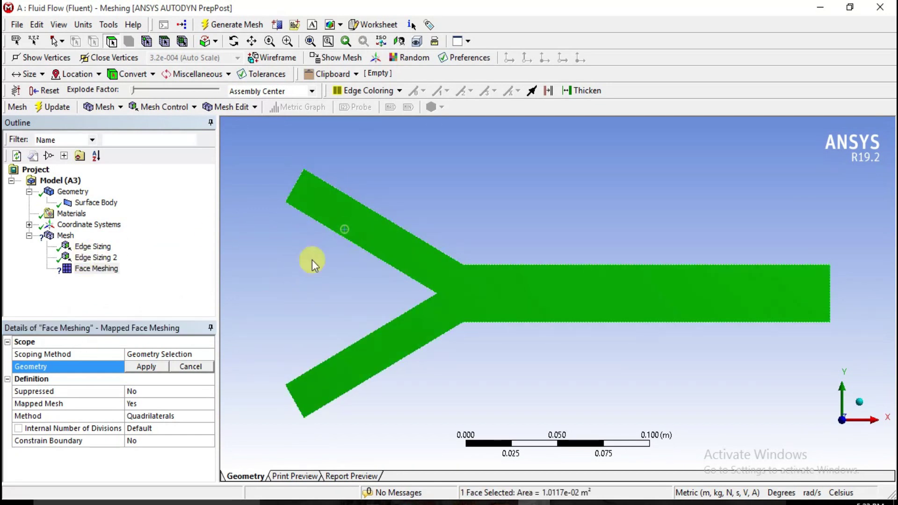
{"action": "left_click", "coordinate": [137, 366]}
Regenerate the mesh with the edge sizings and face meshing, and inspect the refined elements
{"action": "right_click", "coordinate": [66, 236]}
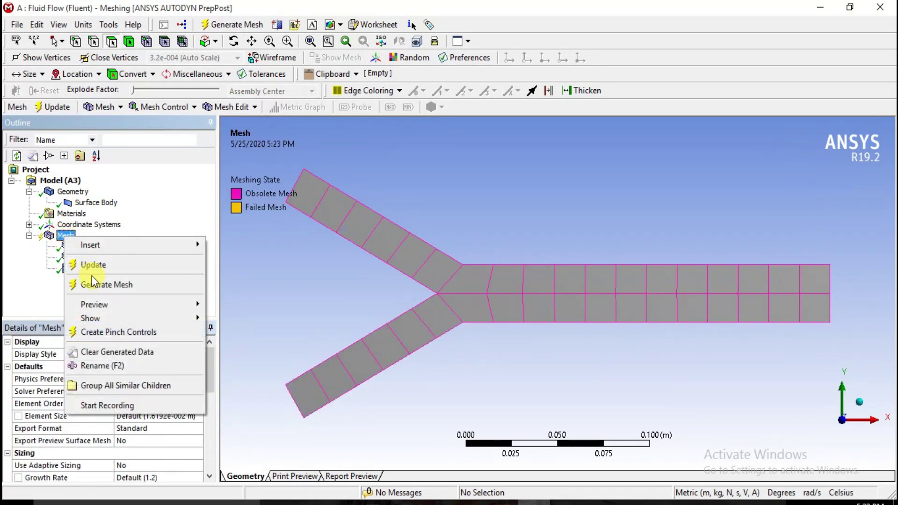
{"action": "left_click", "coordinate": [94, 287]}
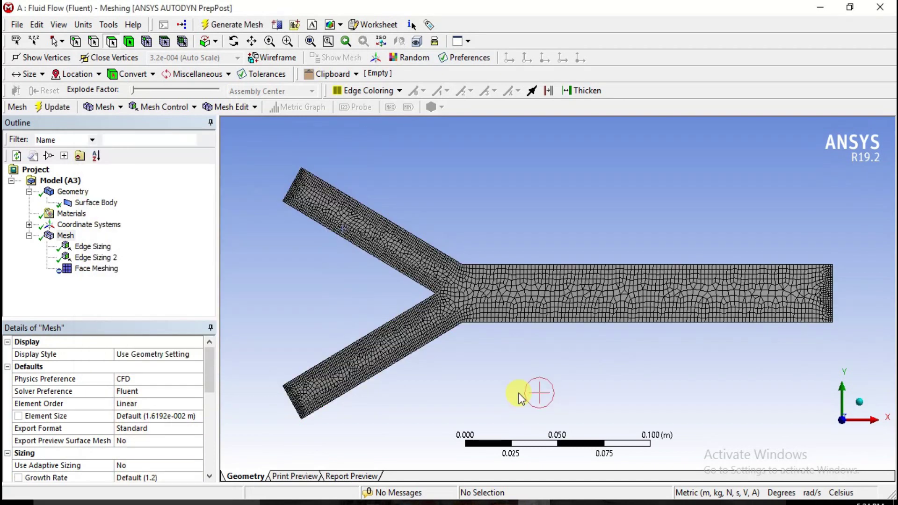
{"action": "scroll", "coordinate": [744, 309], "scroll_direction": "up", "scroll_amount": 1}
{"action": "scroll", "coordinate": [468, 307], "scroll_direction": "up", "scroll_amount": 1}
{"action": "scroll", "coordinate": [463, 305], "scroll_direction": "down", "scroll_amount": 1}
{"action": "scroll", "coordinate": [743, 326], "scroll_direction": "down", "scroll_amount": 1}
{"action": "scroll", "coordinate": [570, 299], "scroll_direction": "down", "scroll_amount": 1}
{"action": "scroll", "coordinate": [570, 300], "scroll_direction": "up", "scroll_amount": 1}
{"action": "scroll", "coordinate": [570, 300], "scroll_direction": "down", "scroll_amount": 1}
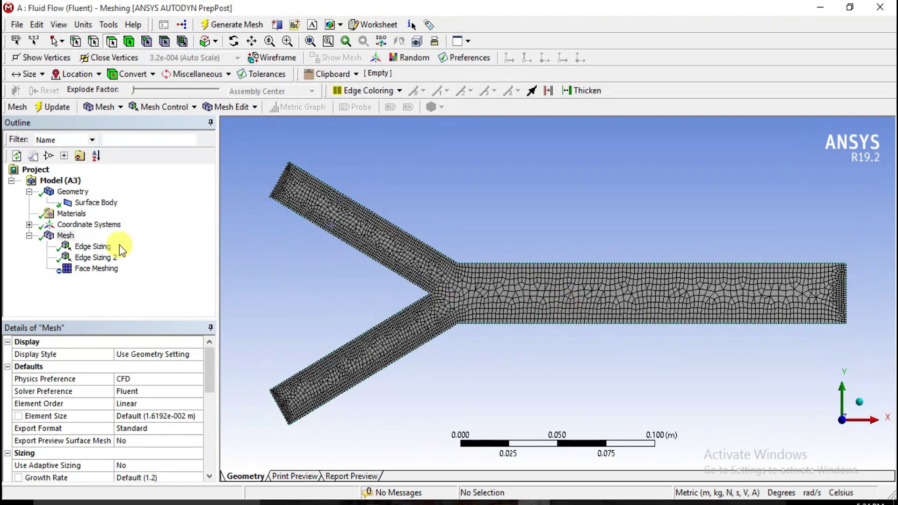
Insert a mesh Method control scoped to the Y-shaped surface body and set its method to Triangles
{"action": "right_click", "coordinate": [67, 236]}
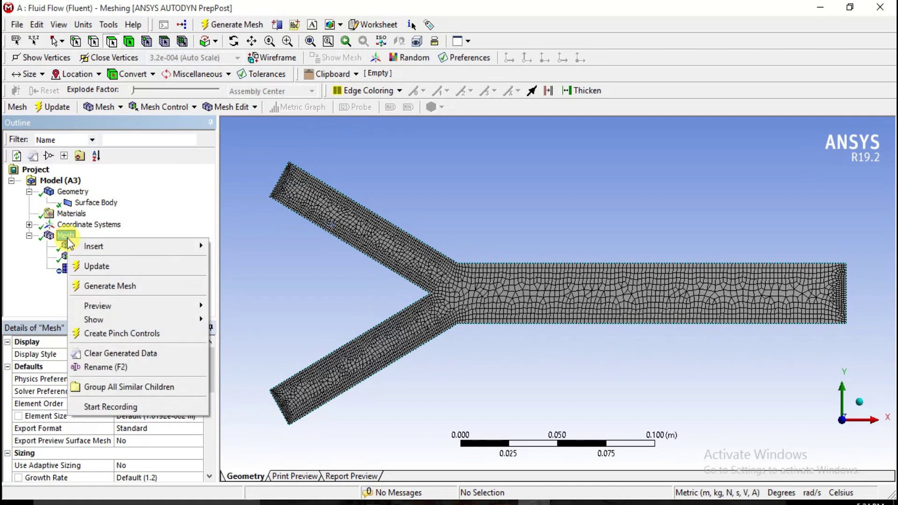
{"action": "mouse_move", "coordinate": [96, 245]}
{"action": "left_click", "coordinate": [248, 245]}
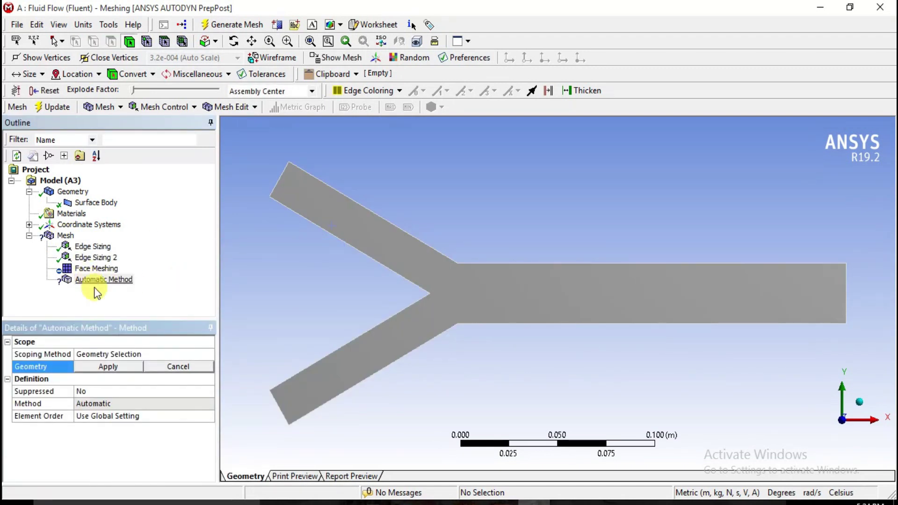
{"action": "left_click", "coordinate": [372, 249]}
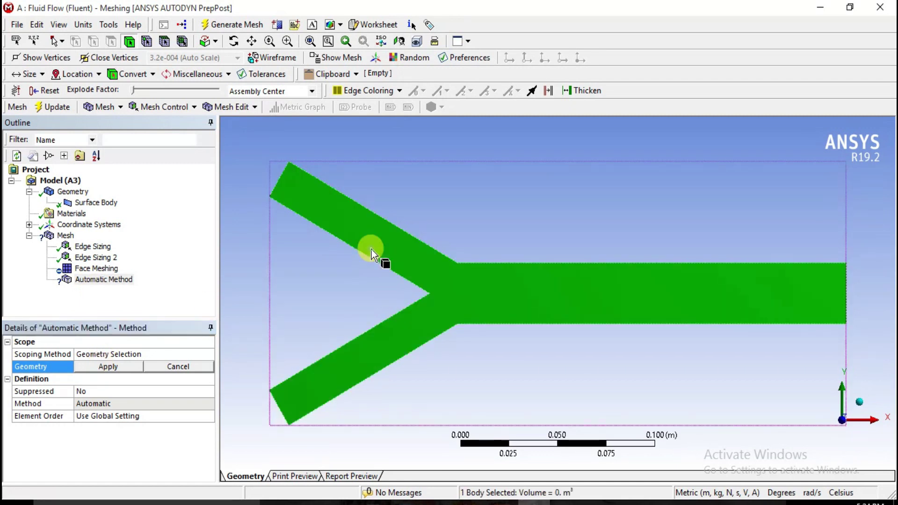
{"action": "left_click", "coordinate": [108, 367]}
{"action": "left_click", "coordinate": [147, 403]}
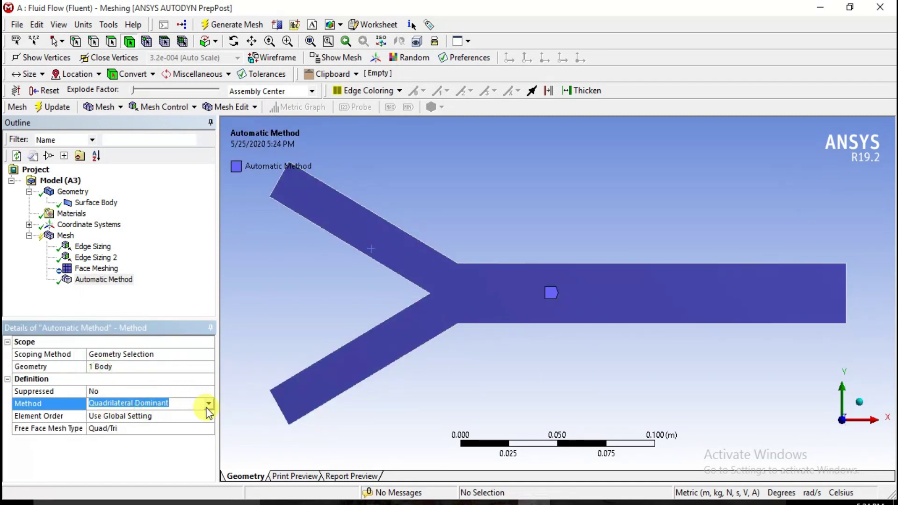
{"action": "left_click", "coordinate": [208, 403]}
{"action": "left_click", "coordinate": [164, 425]}
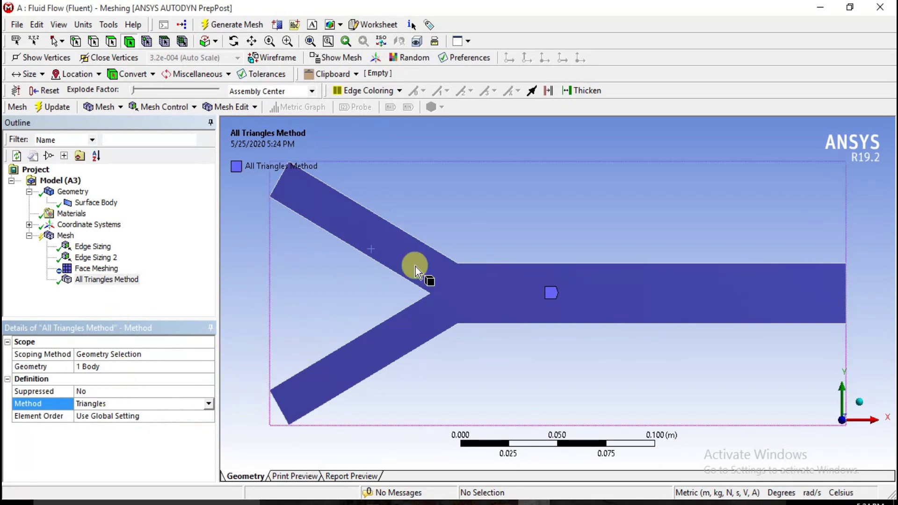
Regenerate the mesh with the Triangles method and inspect the elements around the junction and along the straight channel
{"action": "right_click", "coordinate": [64, 236]}
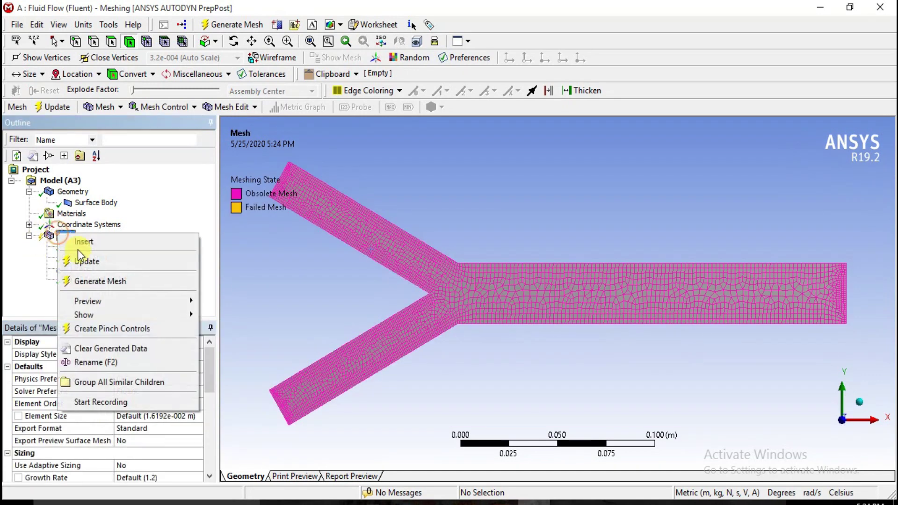
{"action": "left_click", "coordinate": [91, 280]}
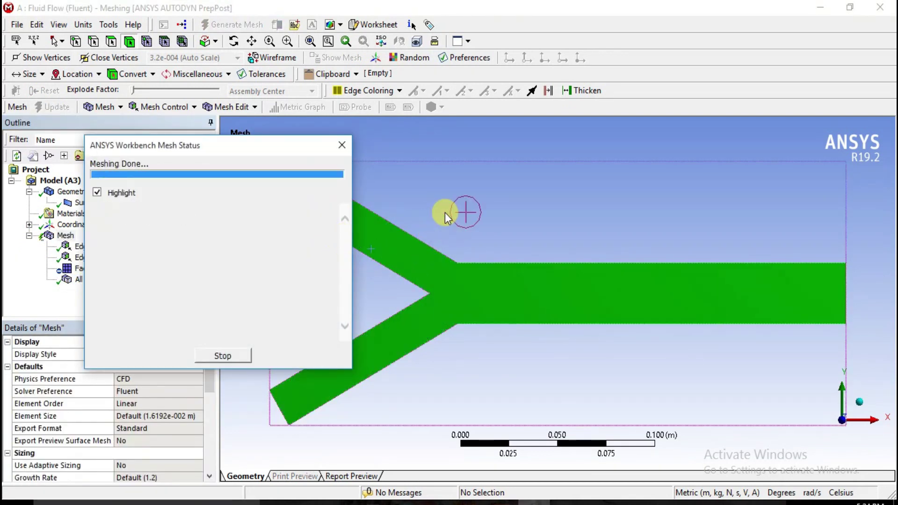
{"action": "scroll", "coordinate": [482, 290], "scroll_direction": "up", "scroll_amount": 5}
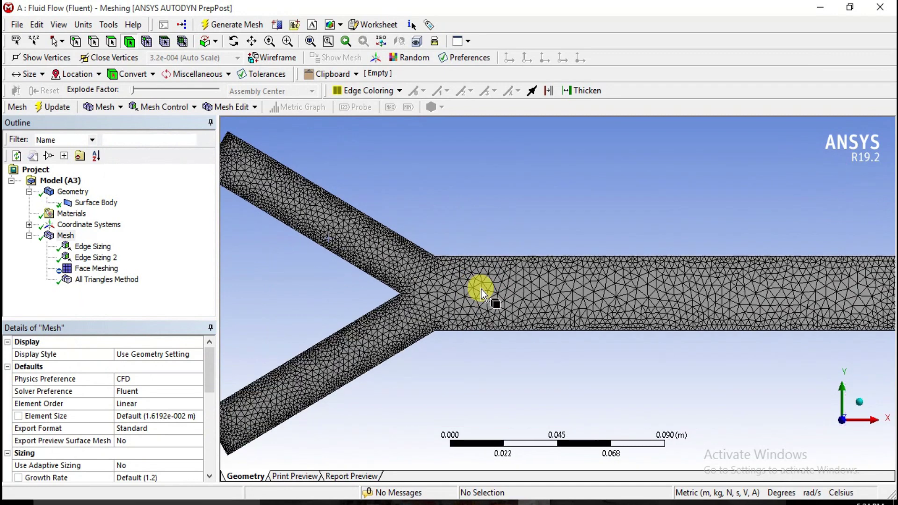
{"action": "scroll", "coordinate": [476, 283], "scroll_direction": "down", "scroll_amount": 1}
{"action": "scroll", "coordinate": [603, 309], "scroll_direction": "down", "scroll_amount": 3}
{"action": "scroll", "coordinate": [603, 309], "scroll_direction": "up", "scroll_amount": 2}
{"action": "scroll", "coordinate": [602, 310], "scroll_direction": "down", "scroll_amount": 3}
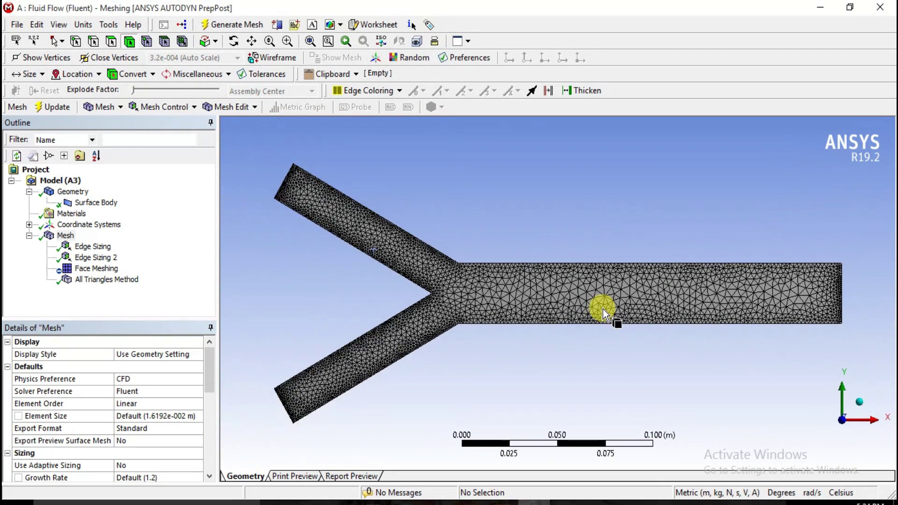
{"action": "scroll", "coordinate": [396, 267], "scroll_direction": "up", "scroll_amount": 4}
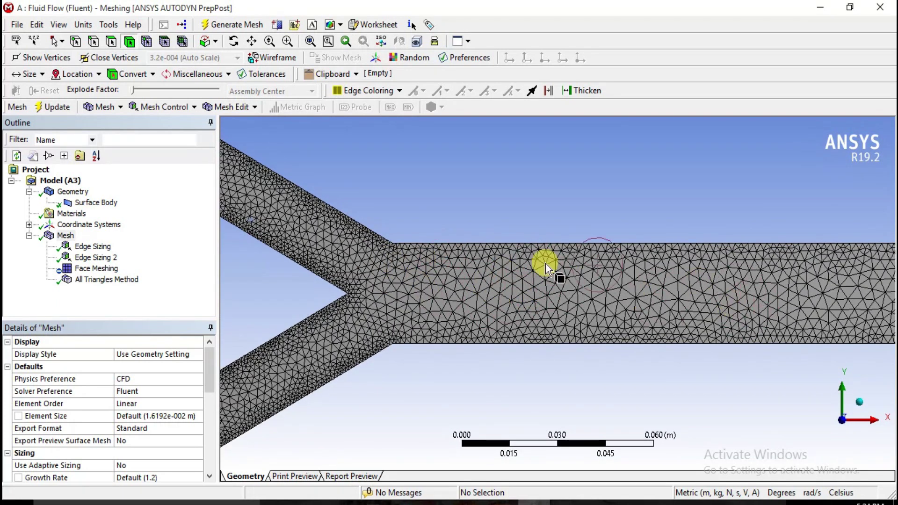
{"action": "scroll", "coordinate": [652, 315], "scroll_direction": "down", "scroll_amount": 2}
{"action": "scroll", "coordinate": [618, 310], "scroll_direction": "down", "scroll_amount": 4}
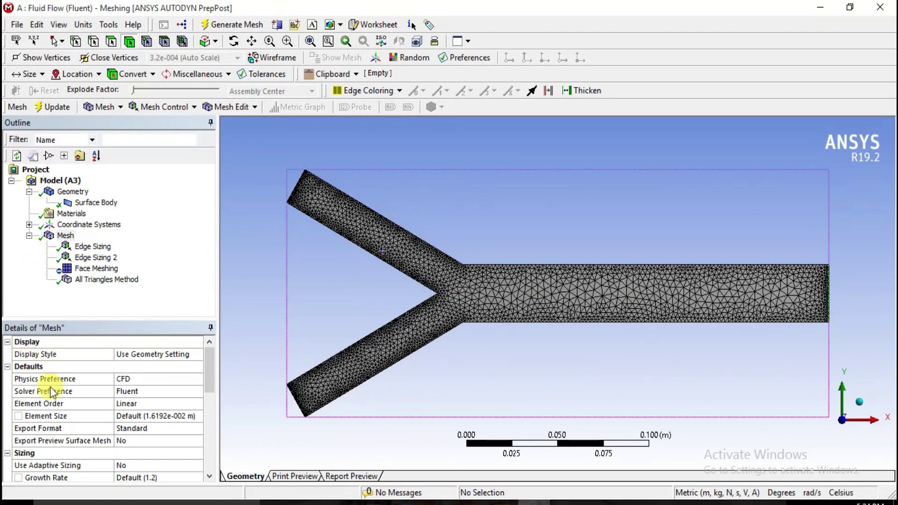
Set the global mesh element size to 0.005 m
{"action": "left_click", "coordinate": [134, 416]}
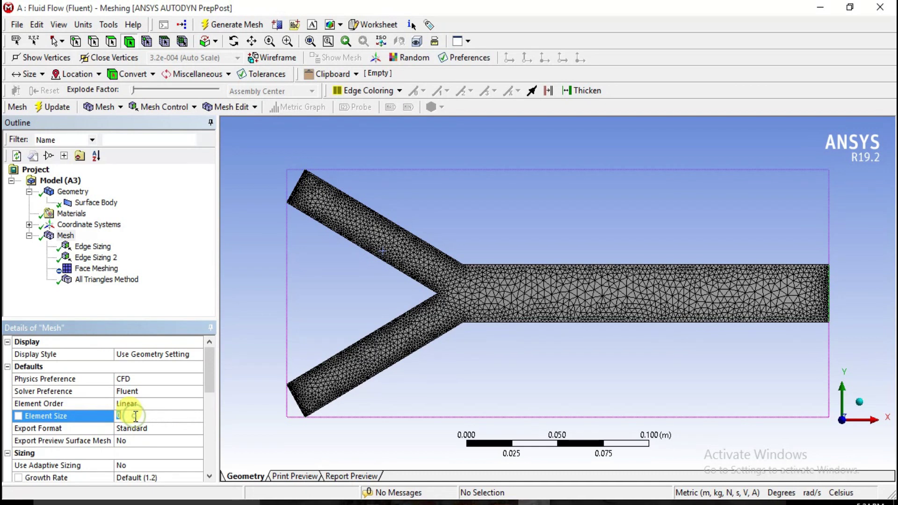
{"action": "left_click", "coordinate": [253, 412]}
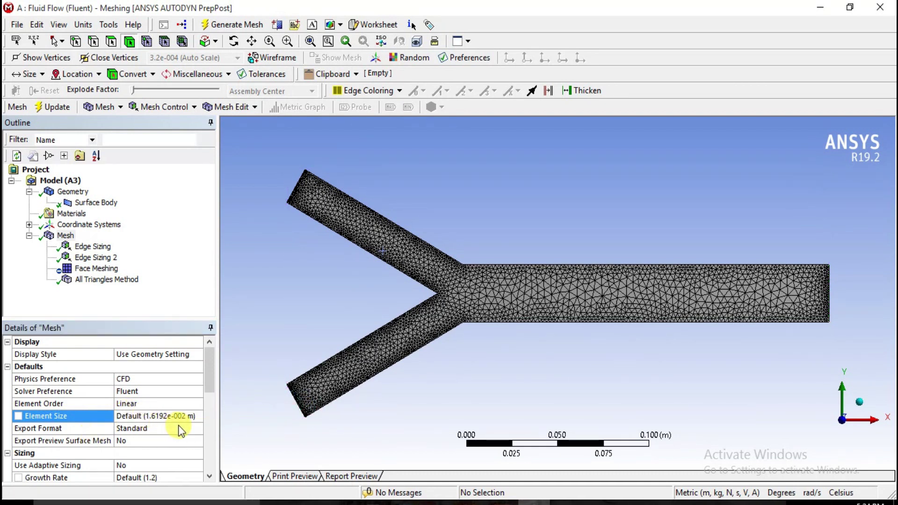
{"action": "left_click", "coordinate": [148, 419]}
{"action": "type", "text": "0.005"}
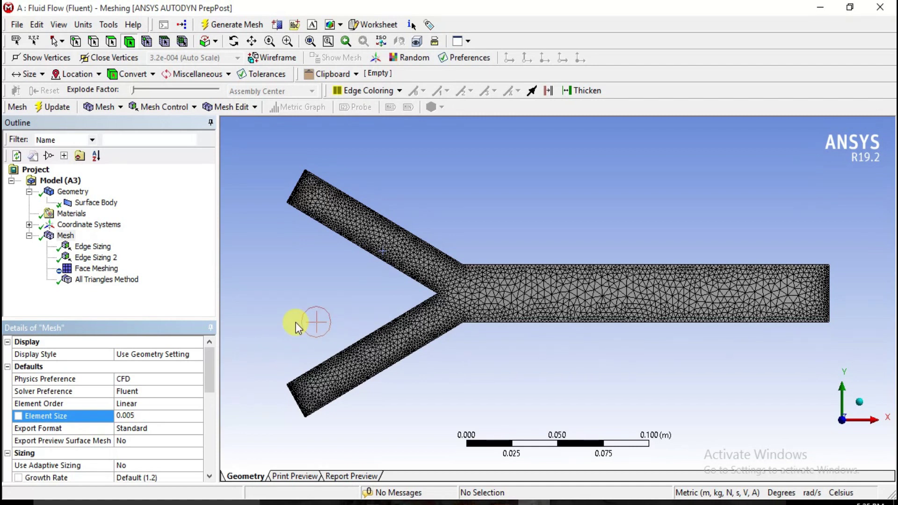
{"action": "key", "text": "Return"}
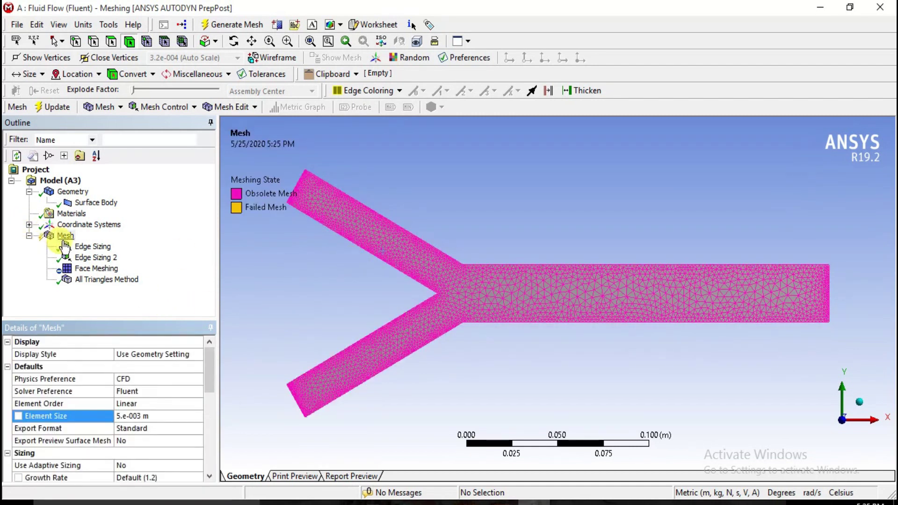
Regenerate the mesh with the new element size and inspect the triangular elements across the channel
{"action": "right_click", "coordinate": [65, 235]}
{"action": "left_click", "coordinate": [97, 289]}
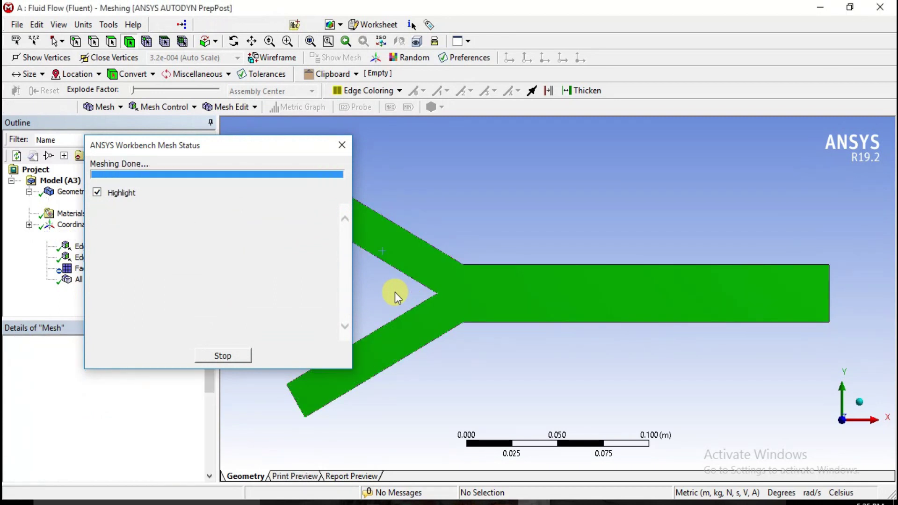
{"action": "scroll", "coordinate": [515, 293], "scroll_direction": "up", "scroll_amount": 2}
{"action": "scroll", "coordinate": [562, 307], "scroll_direction": "up", "scroll_amount": 3}
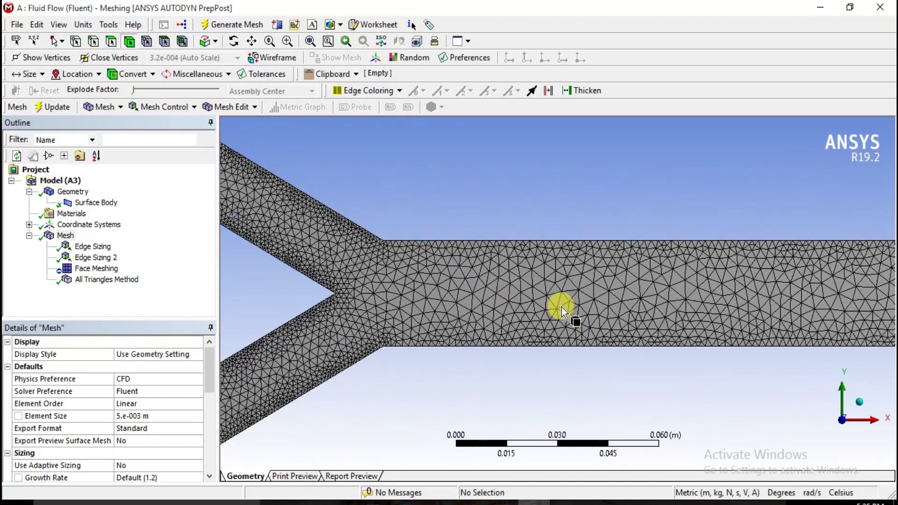
{"action": "scroll", "coordinate": [435, 302], "scroll_direction": "down", "scroll_amount": 3}
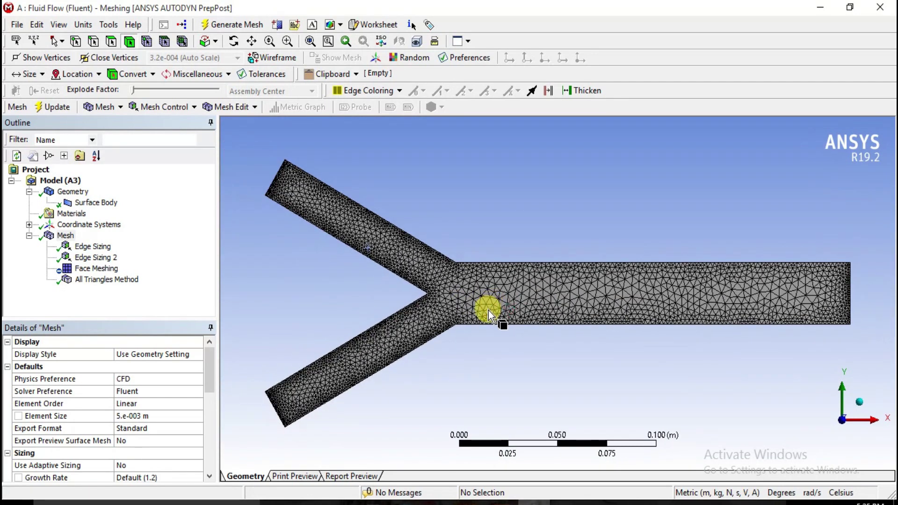
{"action": "scroll", "coordinate": [545, 310], "scroll_direction": "down", "scroll_amount": 1}
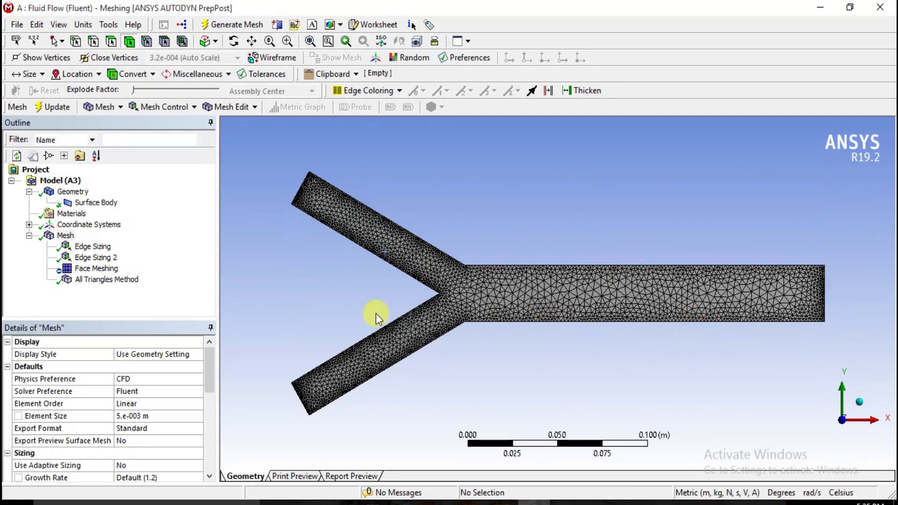
{"action": "scroll", "coordinate": [548, 335], "scroll_direction": "down", "scroll_amount": 1}
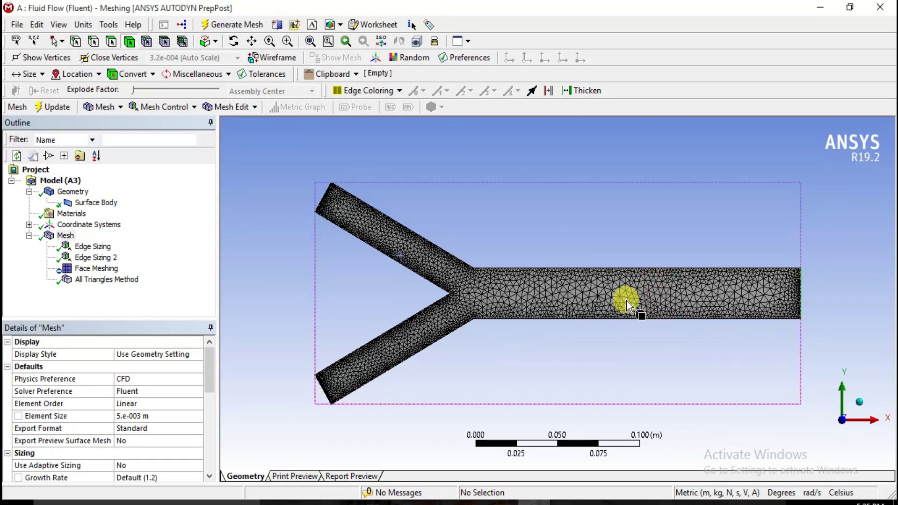
{"action": "scroll", "coordinate": [730, 315], "scroll_direction": "down", "scroll_amount": 1}
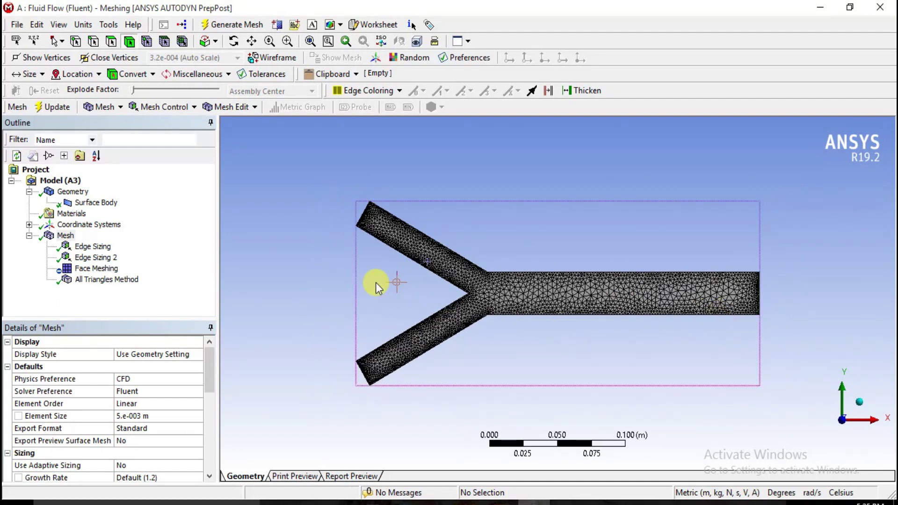
{"action": "scroll", "coordinate": [375, 282], "scroll_direction": "up", "scroll_amount": 1}
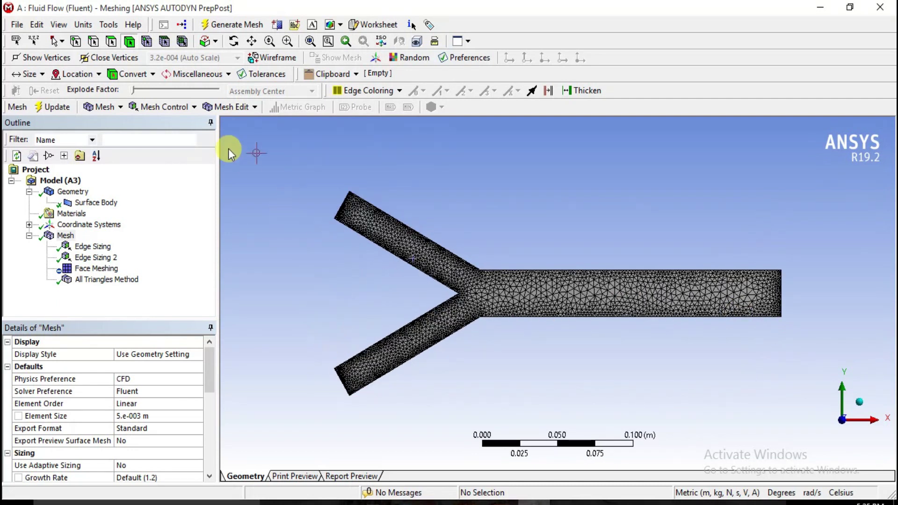
Create a named selection called inlet-cold from the end edge of the upper branch
{"action": "left_click", "coordinate": [93, 41]}
{"action": "left_click", "coordinate": [340, 208]}
{"action": "right_click", "coordinate": [342, 208]}
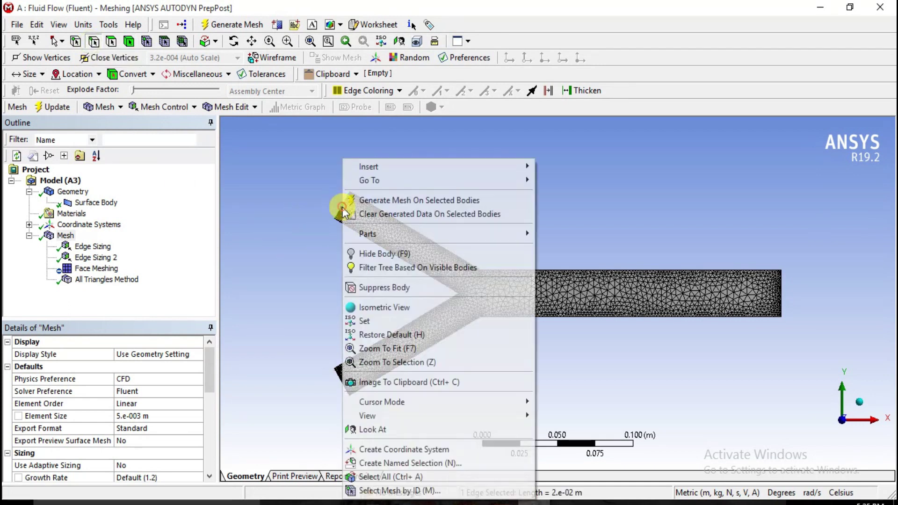
{"action": "left_click", "coordinate": [415, 464]}
{"action": "type", "text": "inlet"}
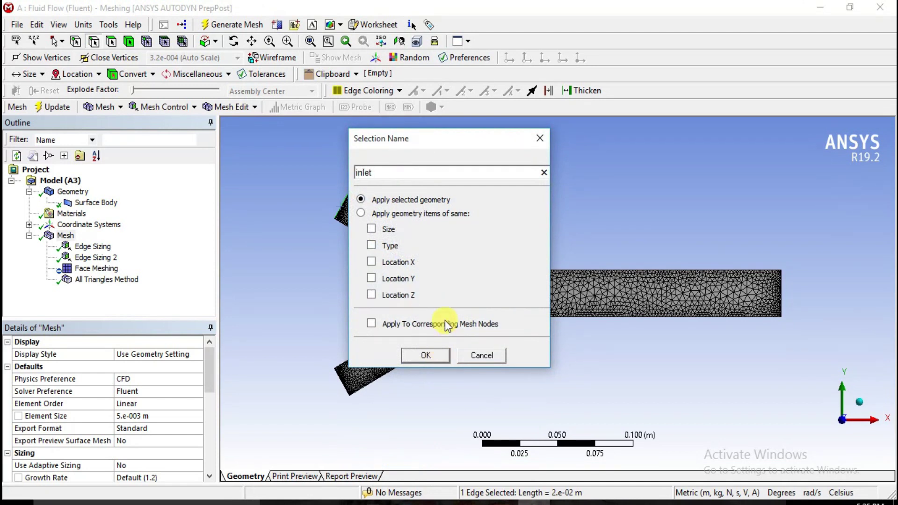
{"action": "type", "text": "-cold"}
{"action": "left_click", "coordinate": [425, 355]}
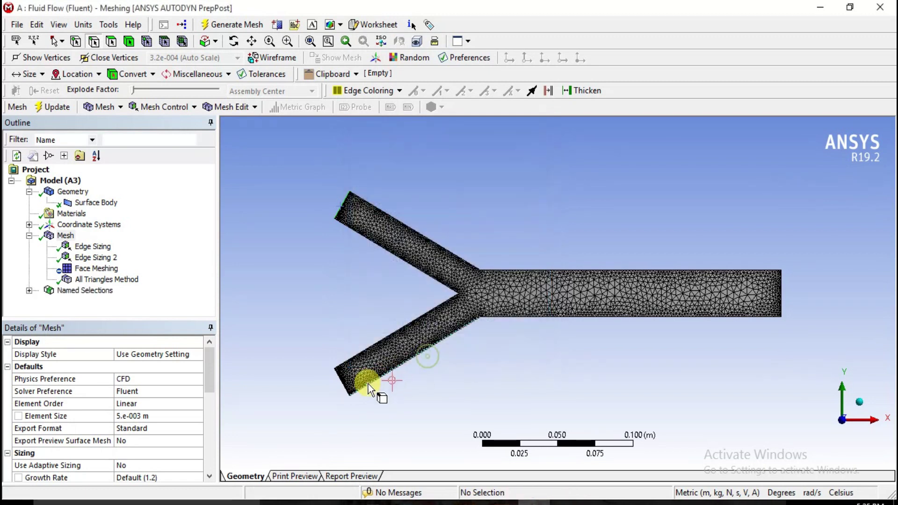
Create a named selection called inlet-hot from the end edge of the lower branch
{"action": "left_click", "coordinate": [342, 383]}
{"action": "right_click", "coordinate": [342, 382]}
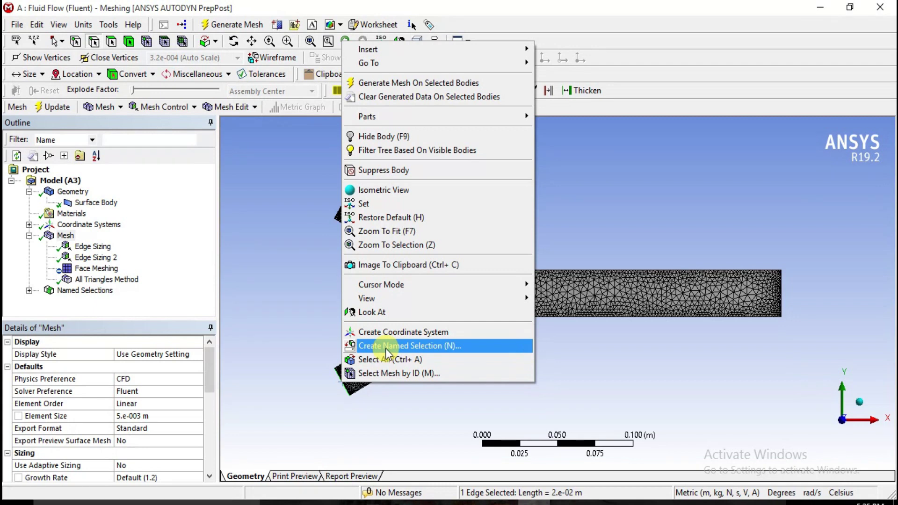
{"action": "left_click", "coordinate": [386, 347]}
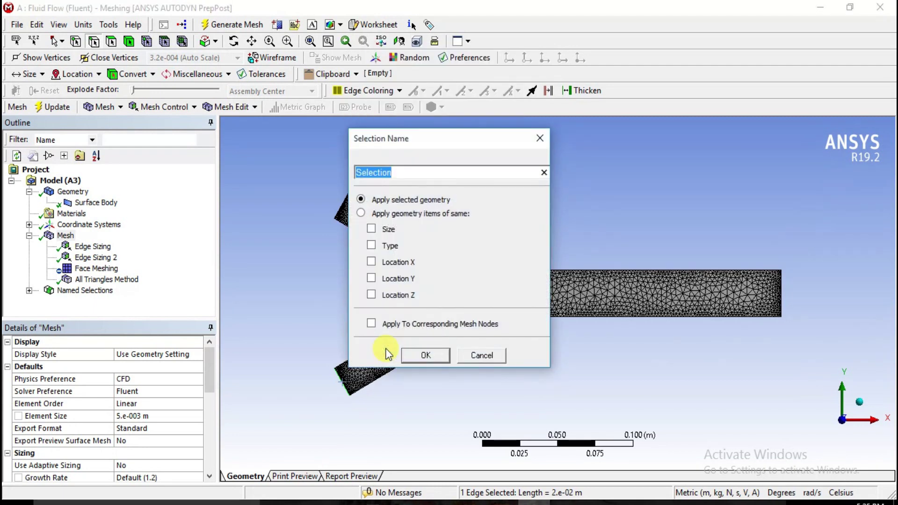
{"action": "type", "text": "inlet-hot"}
{"action": "left_click", "coordinate": [428, 355]}
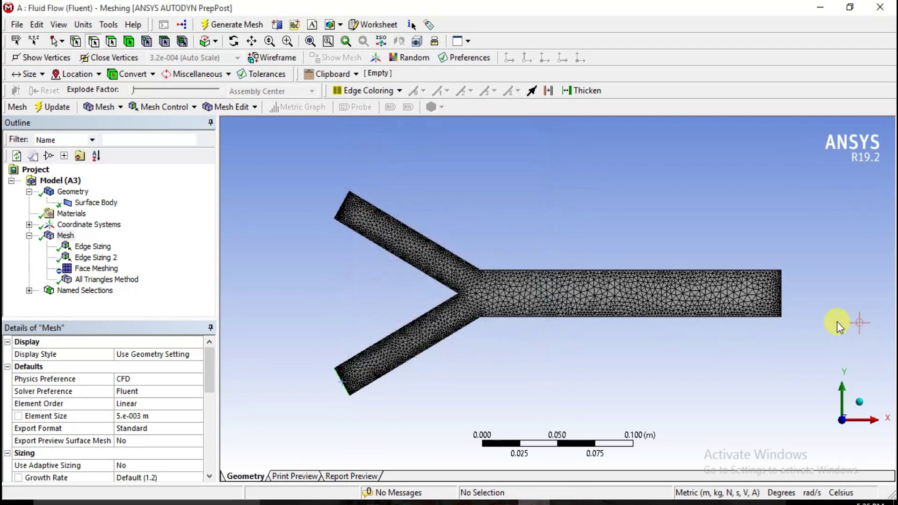
Create a named selection called outlet from the end edge of the straight channel
{"action": "left_click", "coordinate": [781, 294]}
{"action": "right_click", "coordinate": [781, 295]}
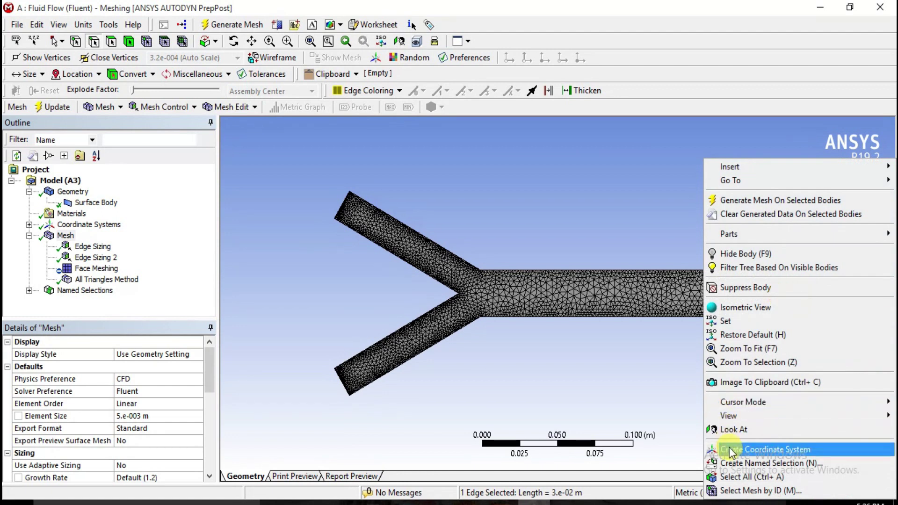
{"action": "left_click", "coordinate": [732, 464]}
{"action": "type", "text": "outlet"}
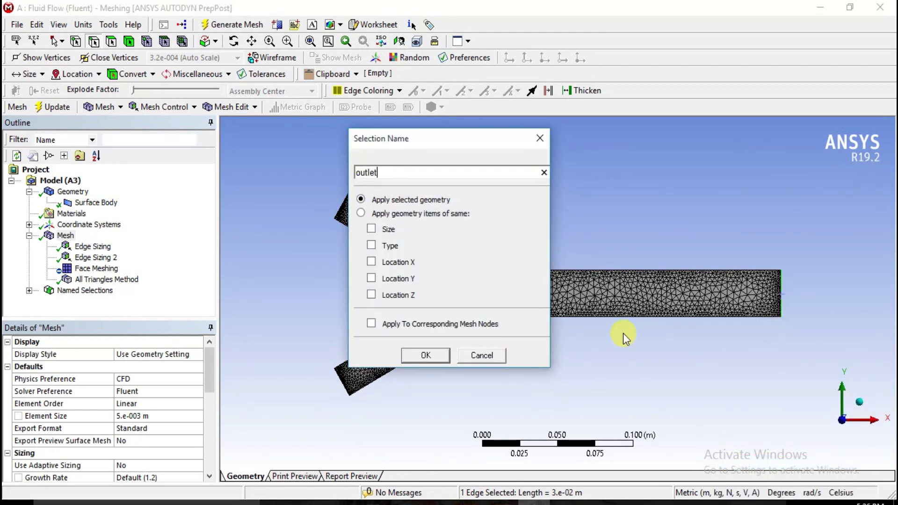
{"action": "left_click", "coordinate": [427, 357]}
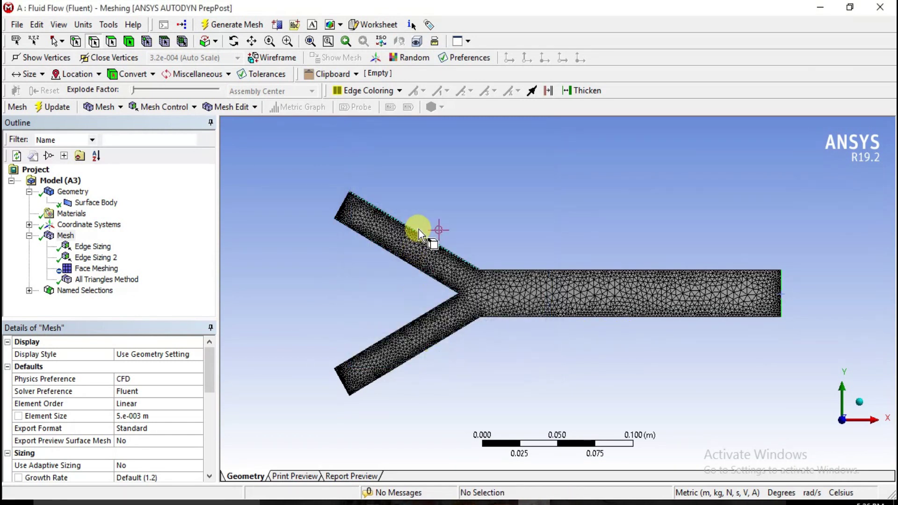
Create a named selection called wall-pipe from the six long side edges of the channel and expand the list of named selections
{"action": "mouse_move", "coordinate": [422, 197]}
{"action": "left_mouse_down"}
{"action": "mouse_move", "coordinate": [395, 236]}
{"action": "mouse_move", "coordinate": [410, 317]}
{"action": "mouse_move", "coordinate": [507, 364]}
{"action": "mouse_move", "coordinate": [560, 285]}
{"action": "mouse_move", "coordinate": [568, 249]}
{"action": "left_mouse_up"}
{"action": "right_click", "coordinate": [565, 268]}
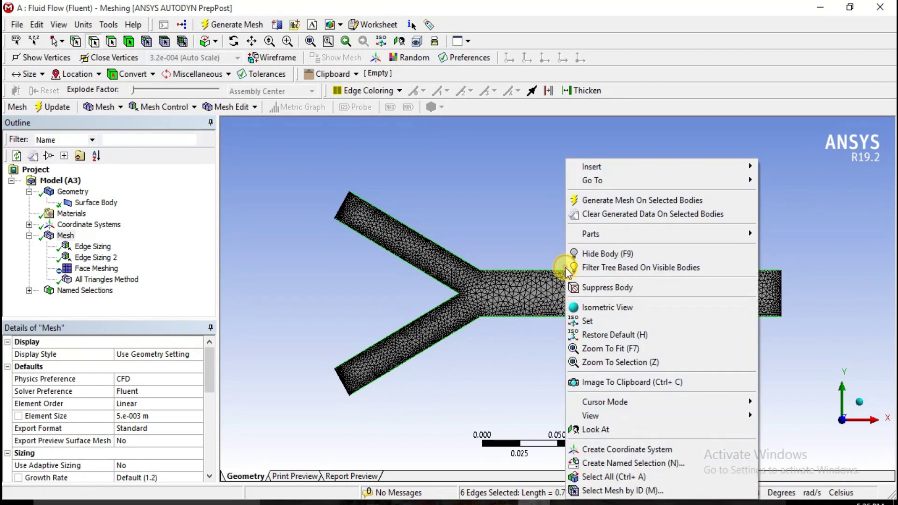
{"action": "left_click", "coordinate": [592, 462]}
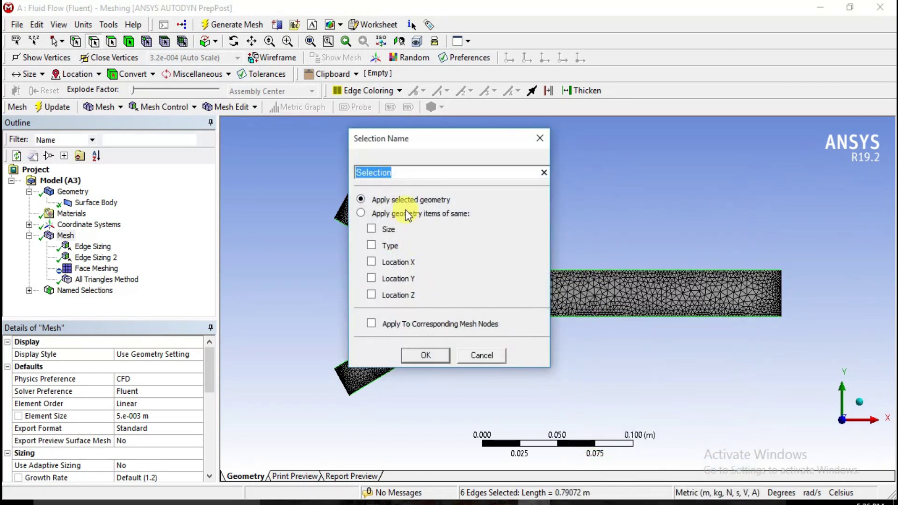
{"action": "type", "text": "wall-pipe"}
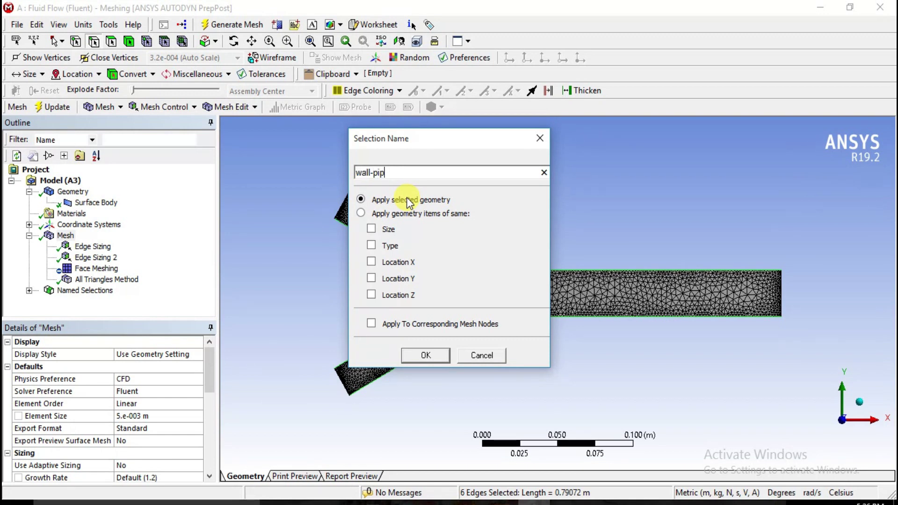
{"action": "left_click", "coordinate": [423, 355]}
{"action": "left_click", "coordinate": [29, 291]}
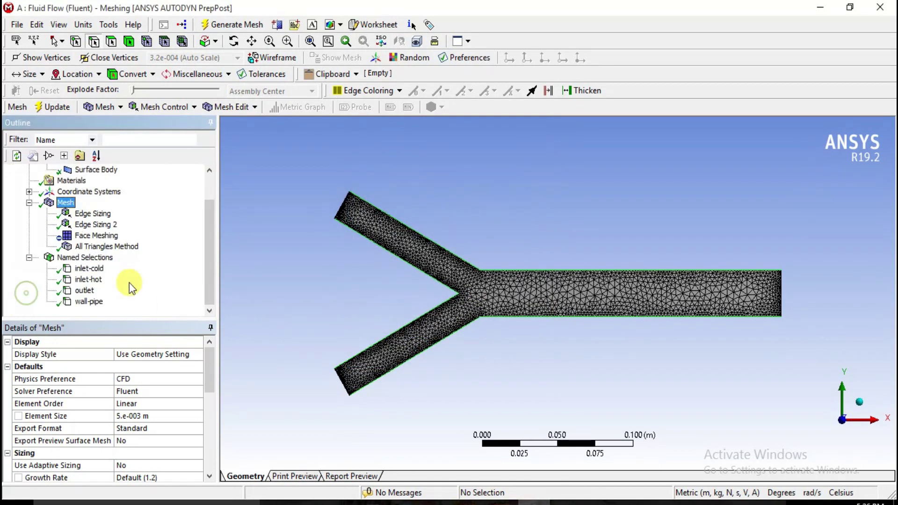
Review the edges assigned to the inlet-cold, inlet-hot, outlet and wall-pipe named selections
{"action": "left_click", "coordinate": [89, 270]}
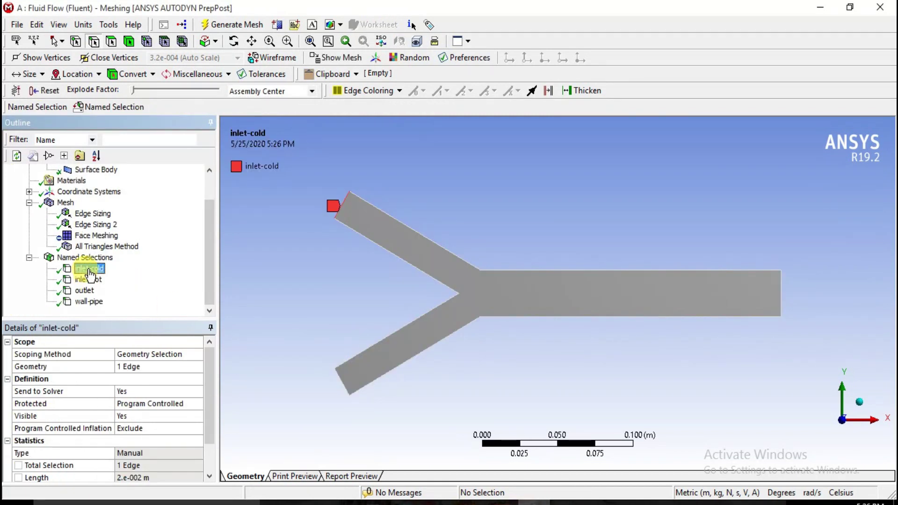
{"action": "left_click", "coordinate": [88, 280]}
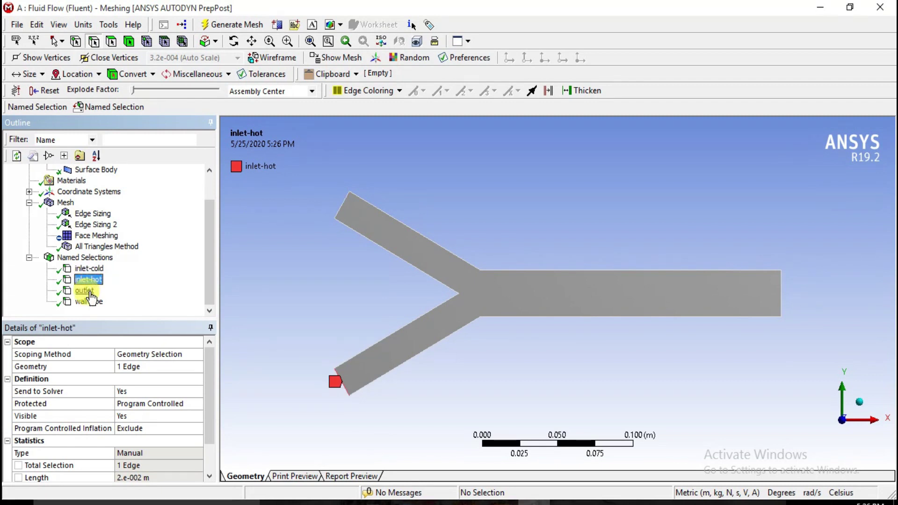
{"action": "left_click", "coordinate": [85, 290]}
{"action": "left_click", "coordinate": [88, 302]}
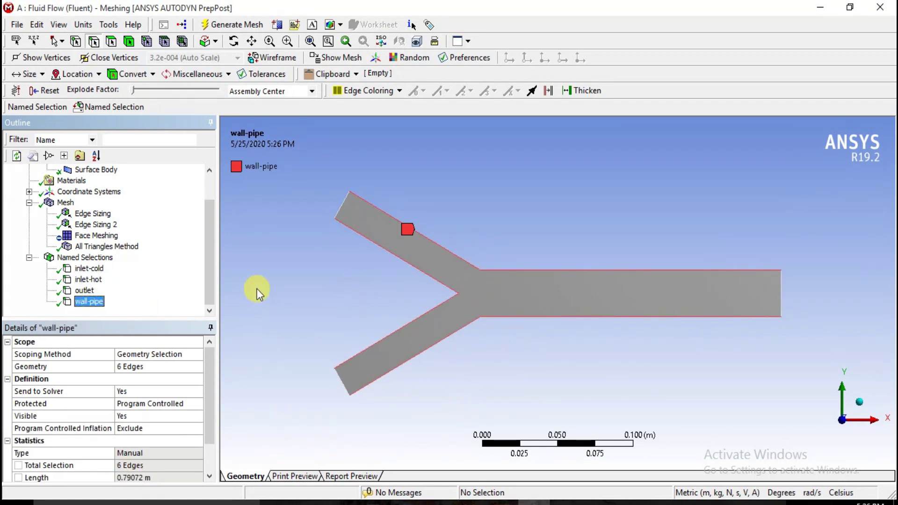
{"action": "left_click", "coordinate": [261, 274]}
Close the Meshing application and update the Mesh cell of the Fluid Flow (Fluent) system in Workbench
{"action": "left_click", "coordinate": [11, 25]}
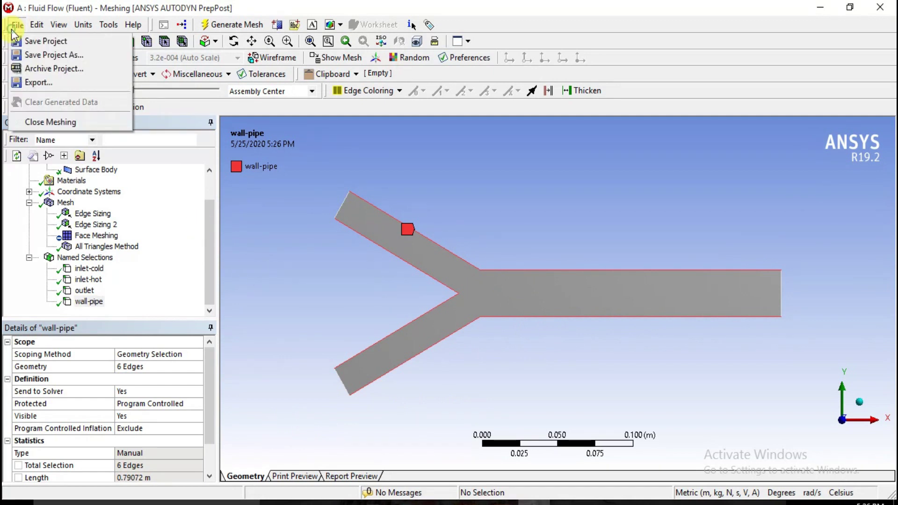
{"action": "left_click", "coordinate": [44, 122]}
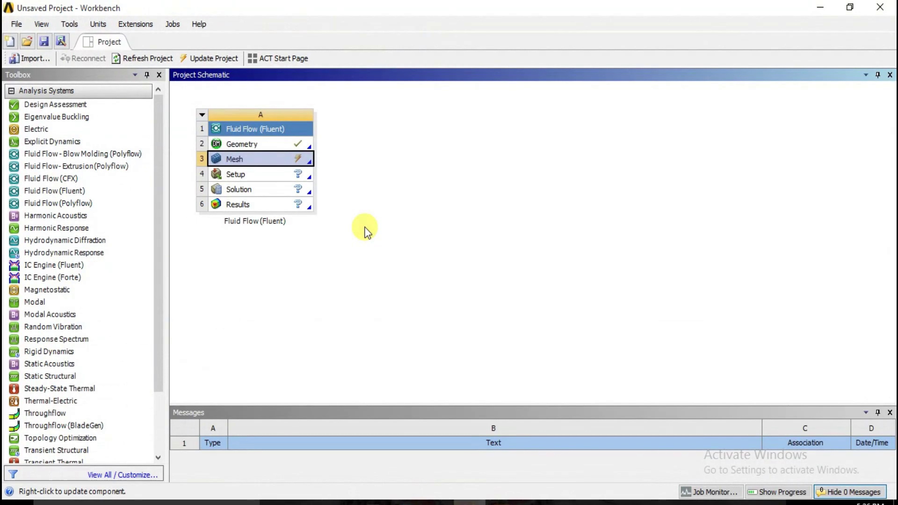
{"action": "right_click", "coordinate": [295, 158]}
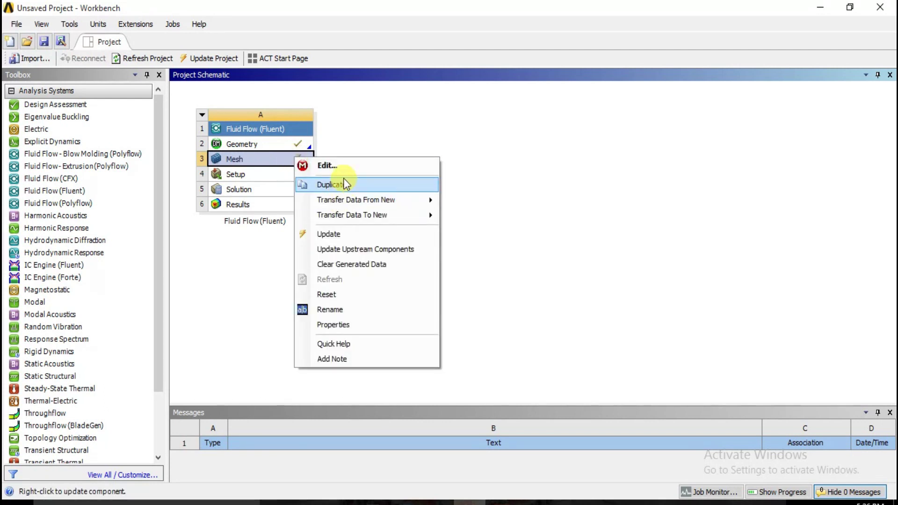
{"action": "left_click", "coordinate": [344, 233]}
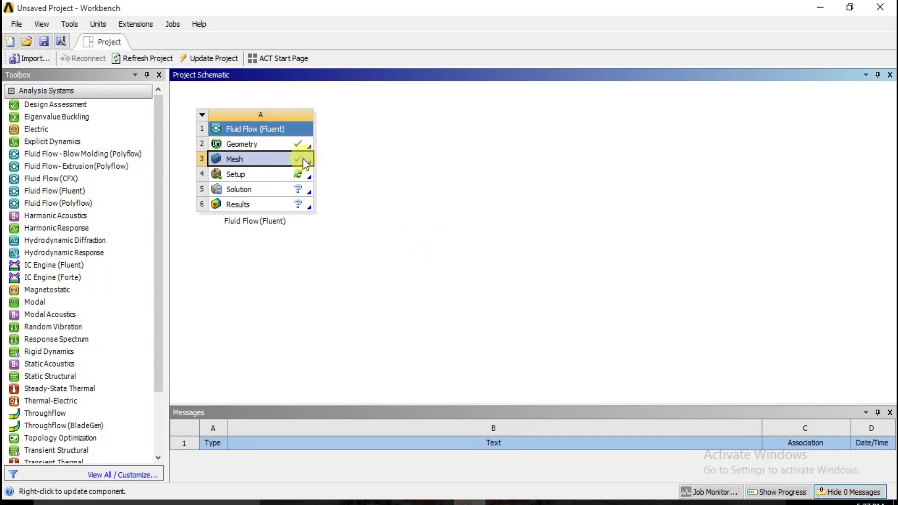
Open the Setup cell for editing and launch Fluent with Double Precision enabled
{"action": "left_click", "coordinate": [296, 176]}
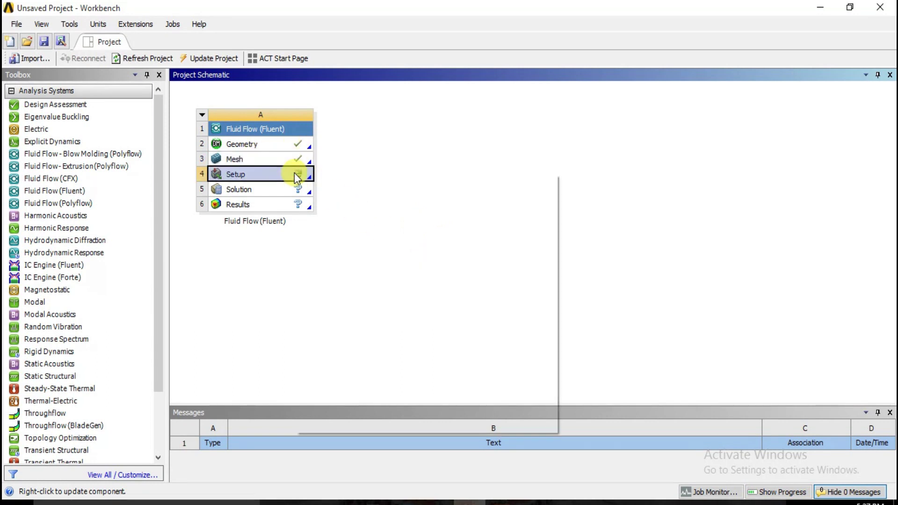
{"action": "right_click", "coordinate": [295, 173]}
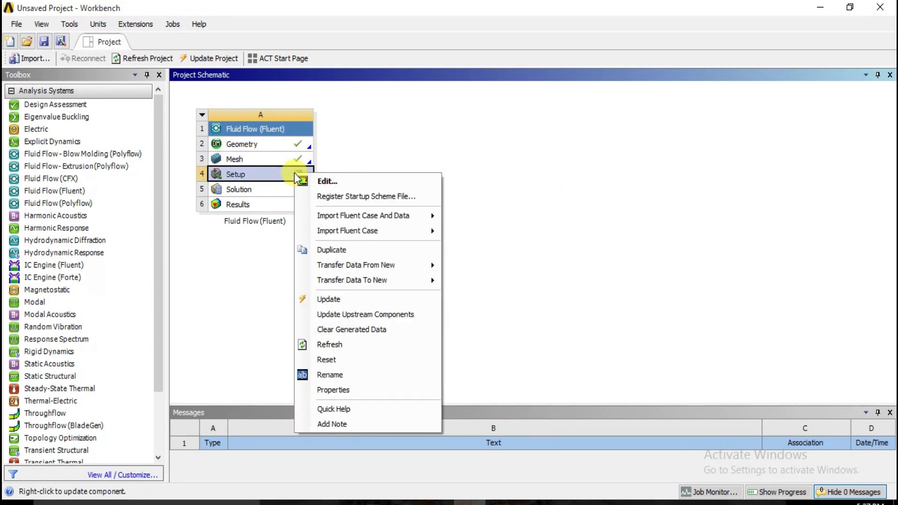
{"action": "left_click", "coordinate": [333, 183]}
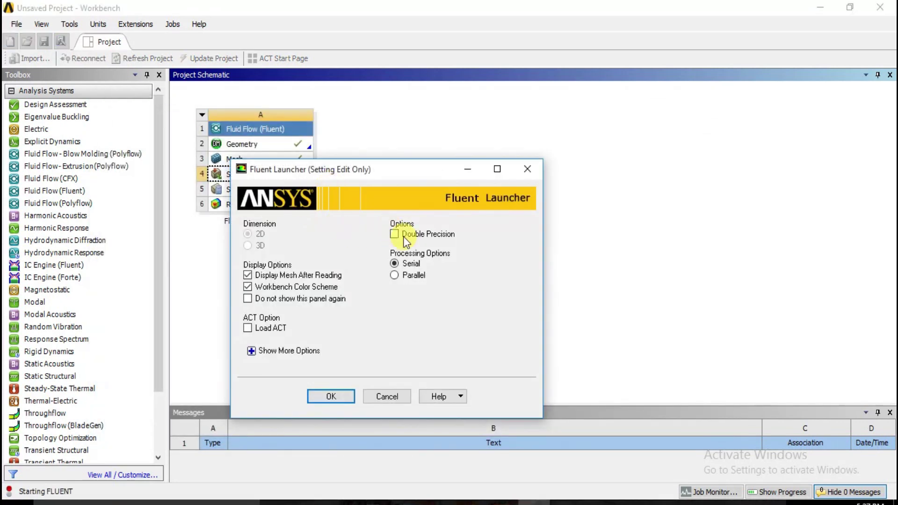
{"action": "left_click", "coordinate": [404, 239]}
{"action": "left_click", "coordinate": [347, 409]}
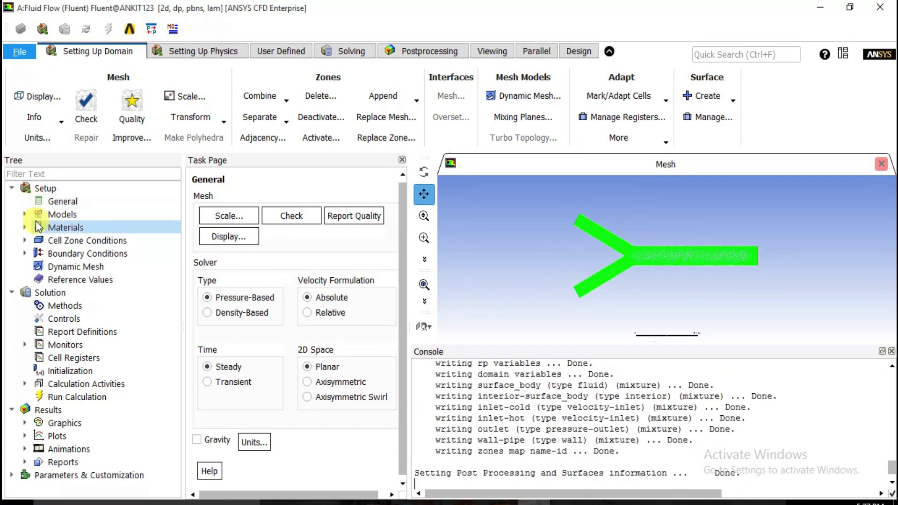
Enable gravity in the General settings and set the Y gravitational acceleration to -9.81 m/s2
{"action": "left_click", "coordinate": [63, 205]}
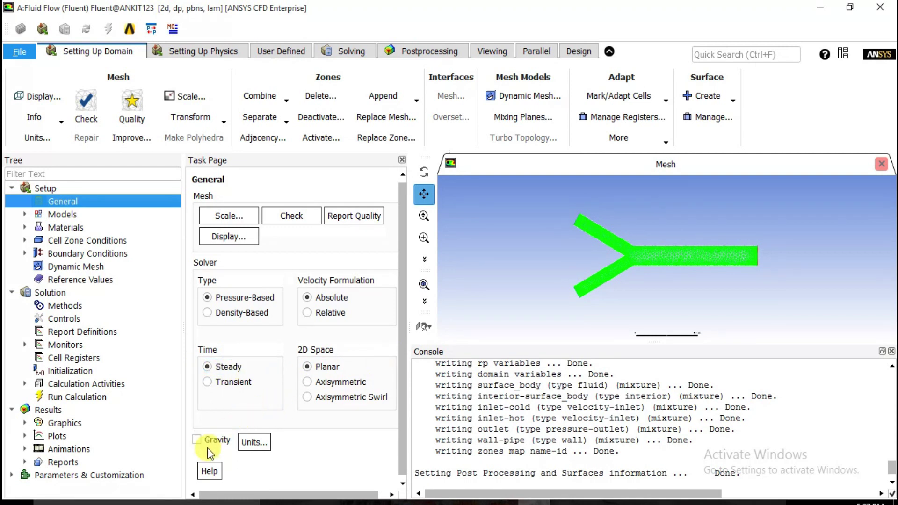
{"action": "left_click", "coordinate": [196, 440]}
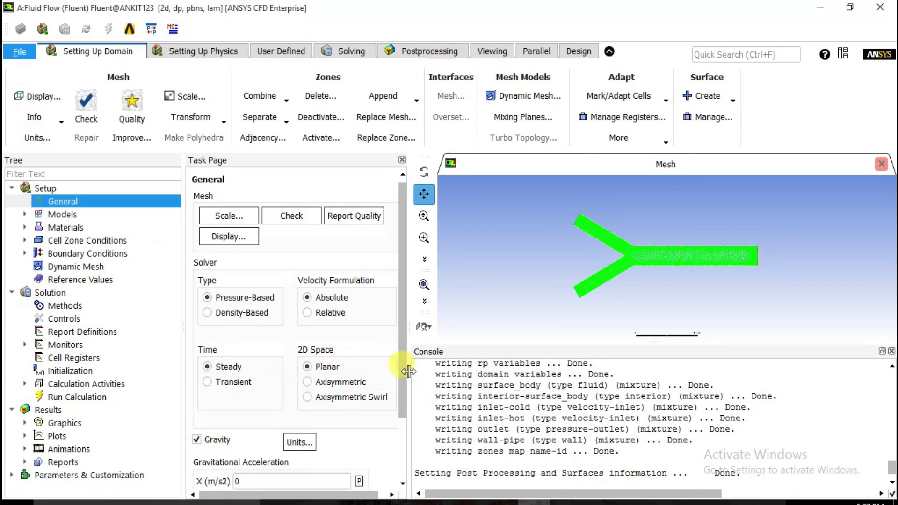
{"action": "scroll", "coordinate": [402, 422], "scroll_direction": "down", "scroll_amount": 3}
{"action": "left_click", "coordinate": [252, 423]}
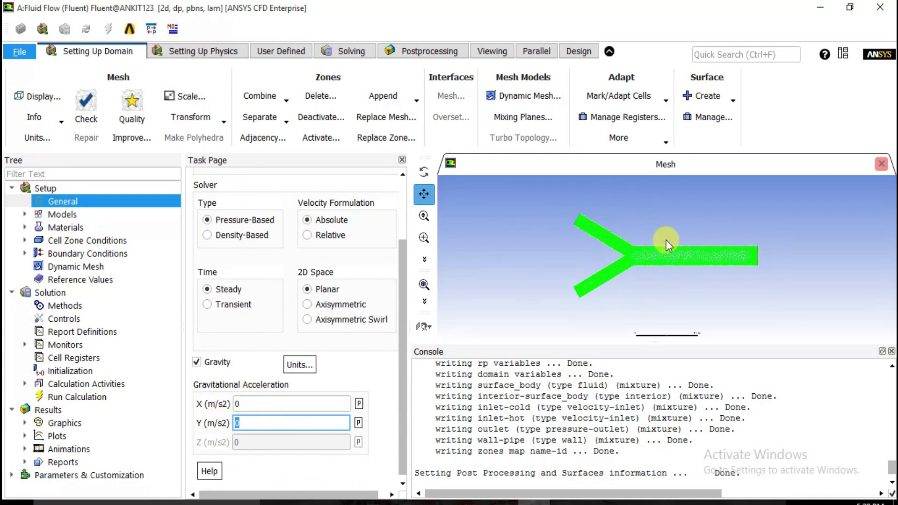
{"action": "type", "text": "-"}
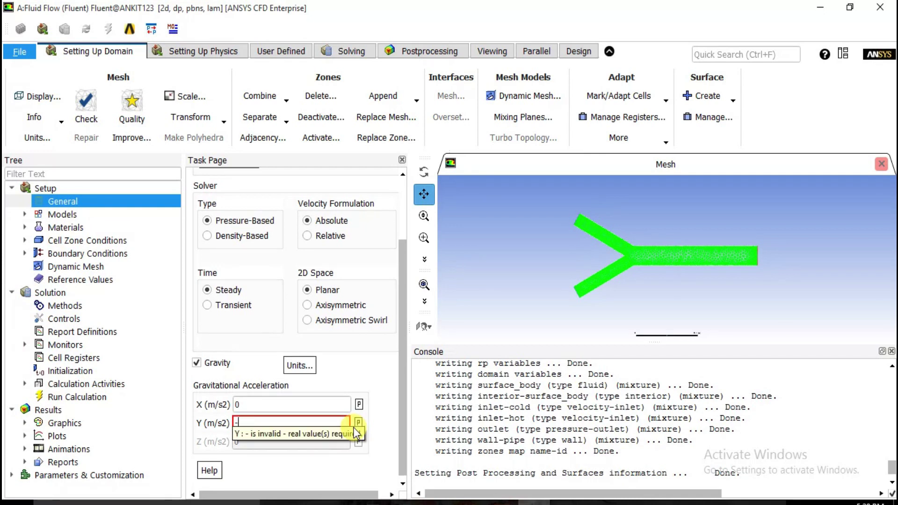
{"action": "type", "text": "9.81"}
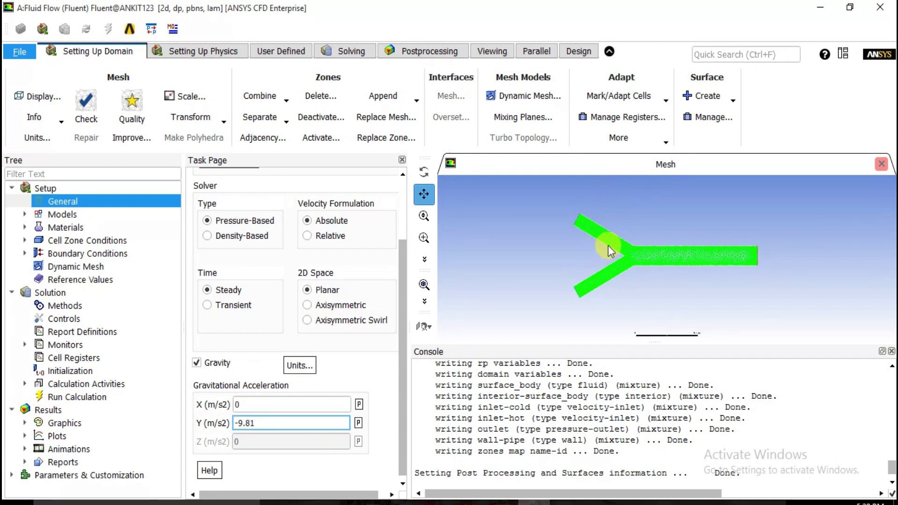
{"action": "left_click", "coordinate": [386, 362]}
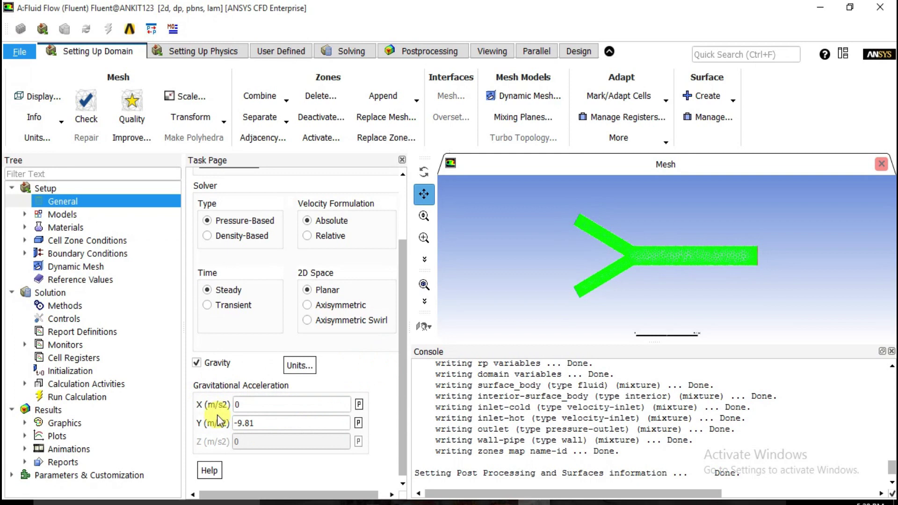
Enable the Energy Equation in the physics models
{"action": "double_click", "coordinate": [64, 216]}
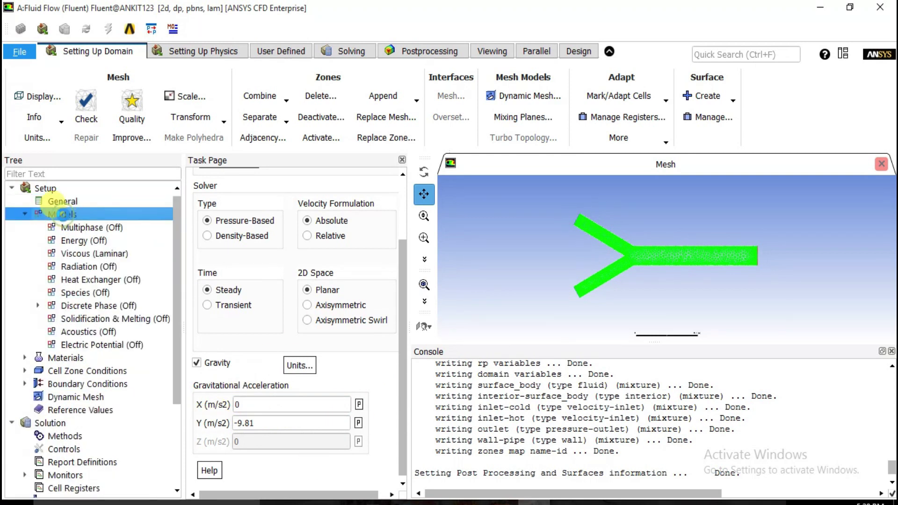
{"action": "left_click", "coordinate": [85, 241]}
{"action": "double_click", "coordinate": [85, 241]}
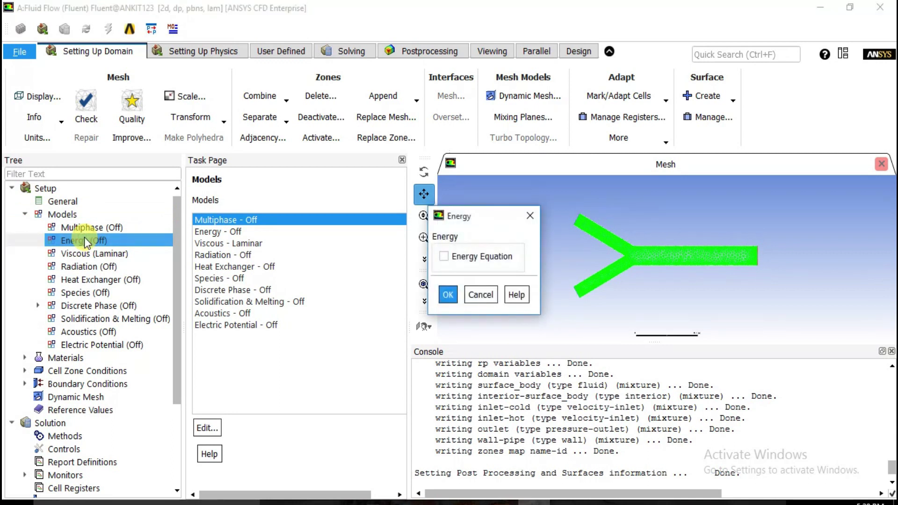
{"action": "left_click", "coordinate": [445, 258]}
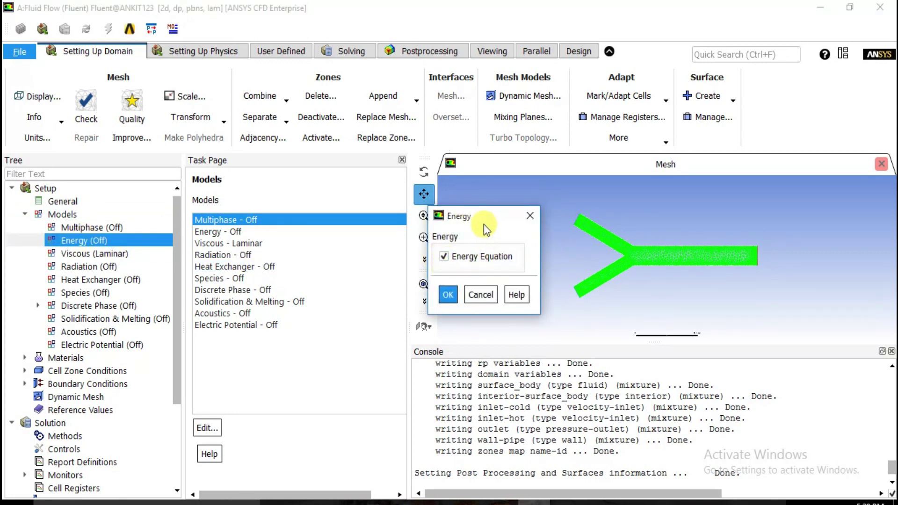
{"action": "left_click_drag", "start_coordinate": [482, 219], "coordinate": [321, 129]}
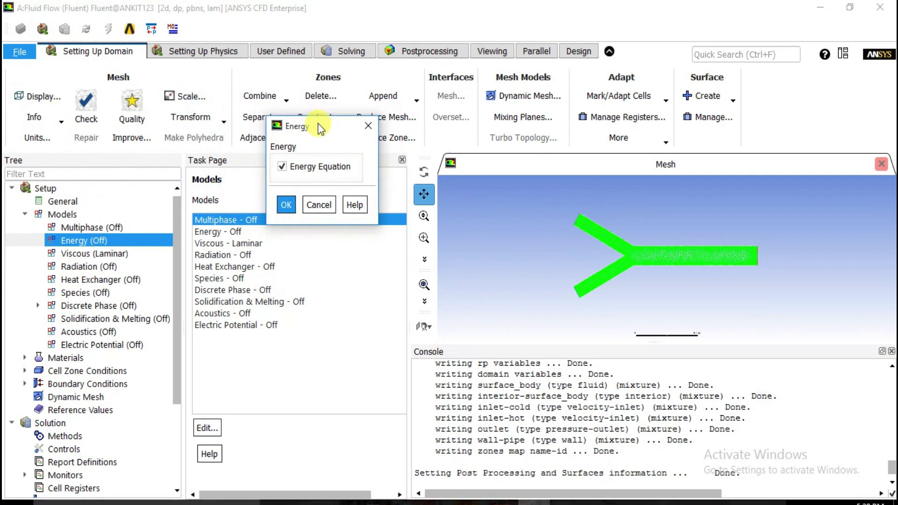
{"action": "left_click", "coordinate": [286, 206]}
{"action": "left_click", "coordinate": [102, 243]}
Set the viscous model to k-epsilon (2 eqn), Standard, with Standard Wall Functions, and collapse the list of models
{"action": "left_click", "coordinate": [103, 255]}
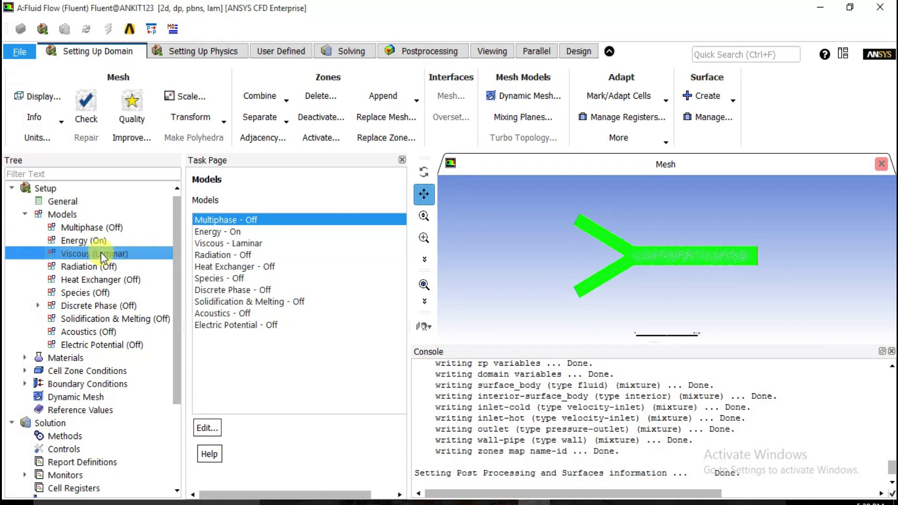
{"action": "double_click", "coordinate": [103, 255]}
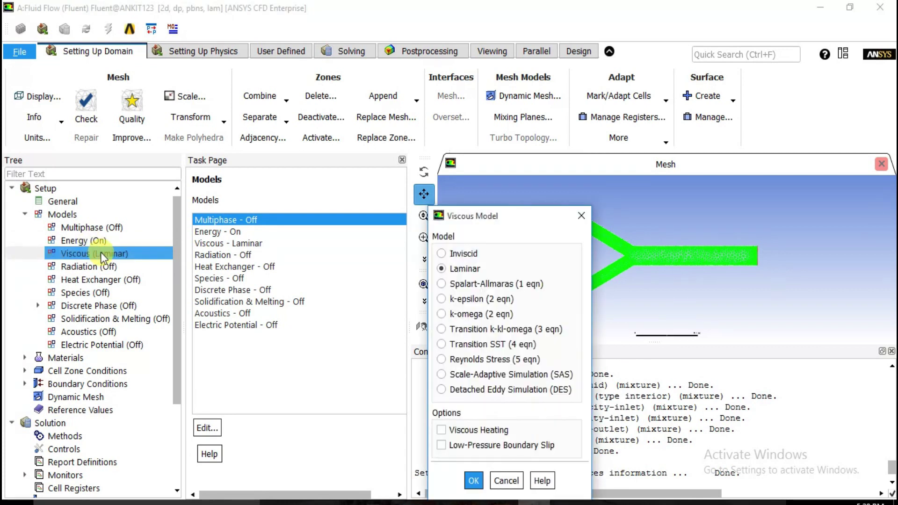
{"action": "left_click_drag", "start_coordinate": [461, 220], "coordinate": [239, 75]}
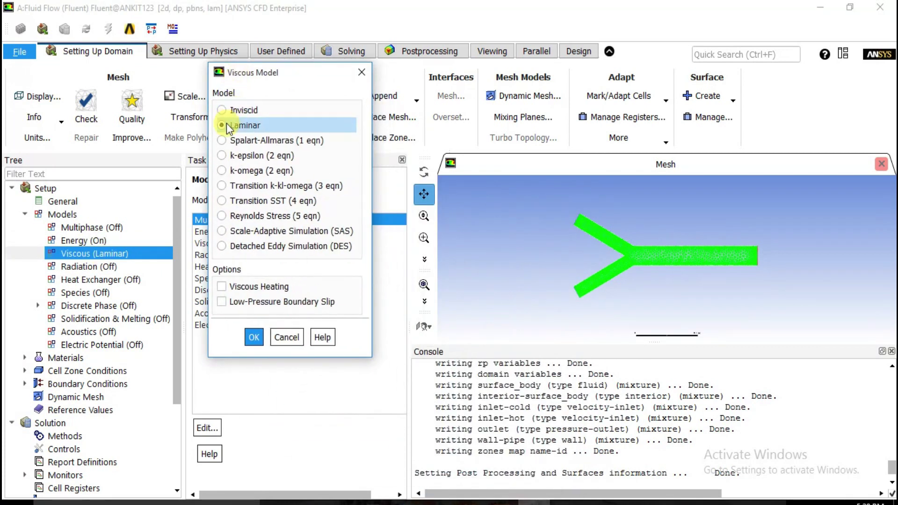
{"action": "left_click", "coordinate": [223, 156]}
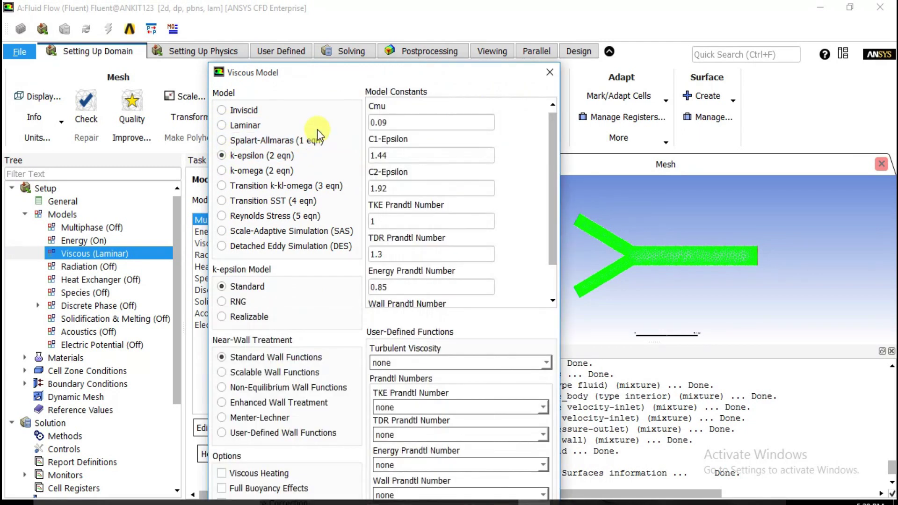
{"action": "left_click_drag", "start_coordinate": [349, 76], "coordinate": [306, 5]}
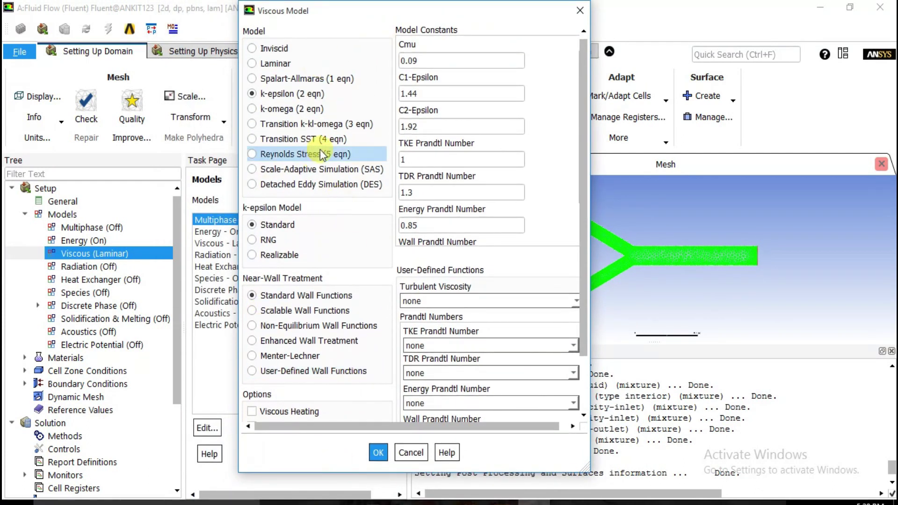
{"action": "left_click", "coordinate": [374, 453]}
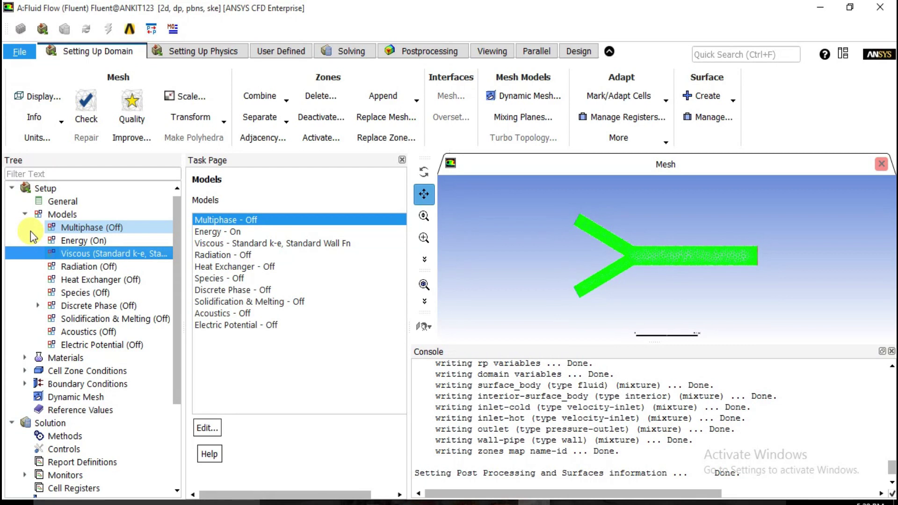
{"action": "left_click", "coordinate": [25, 214]}
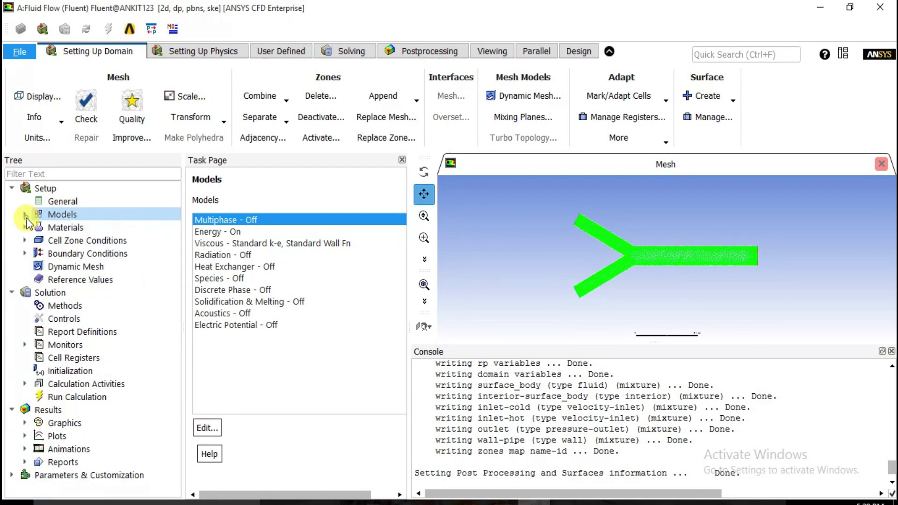
Copy the fluid material water-liquid (h2o<l>) from the Fluent database into the case materials
{"action": "double_click", "coordinate": [55, 226]}
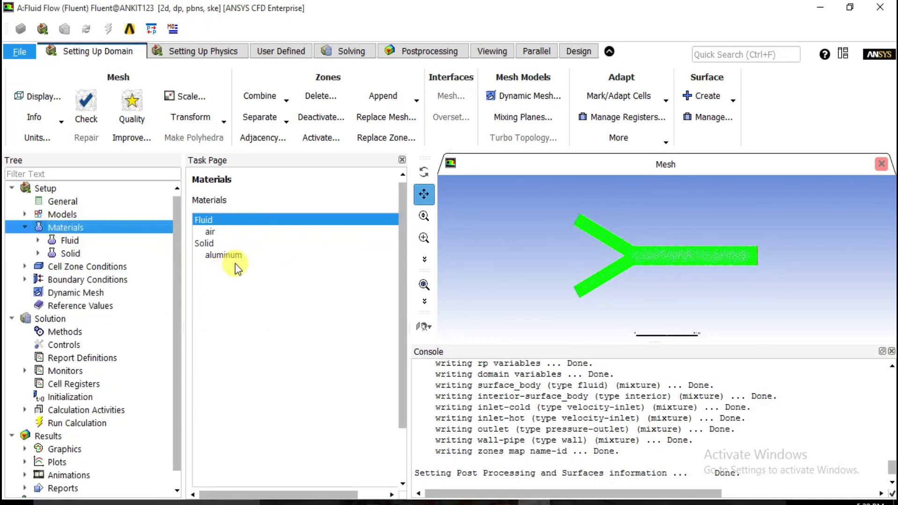
{"action": "left_click", "coordinate": [235, 255]}
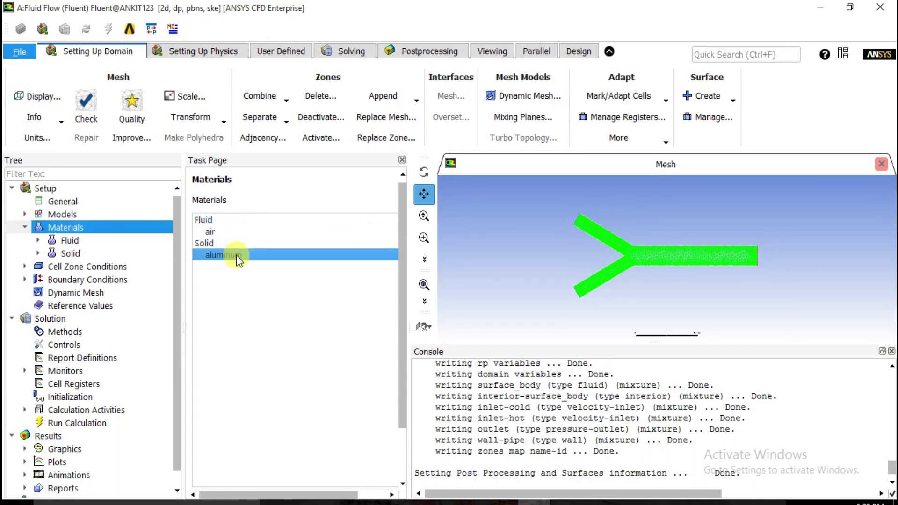
{"action": "scroll", "coordinate": [255, 280], "scroll_direction": "down", "scroll_amount": 3}
{"action": "left_click", "coordinate": [232, 440]}
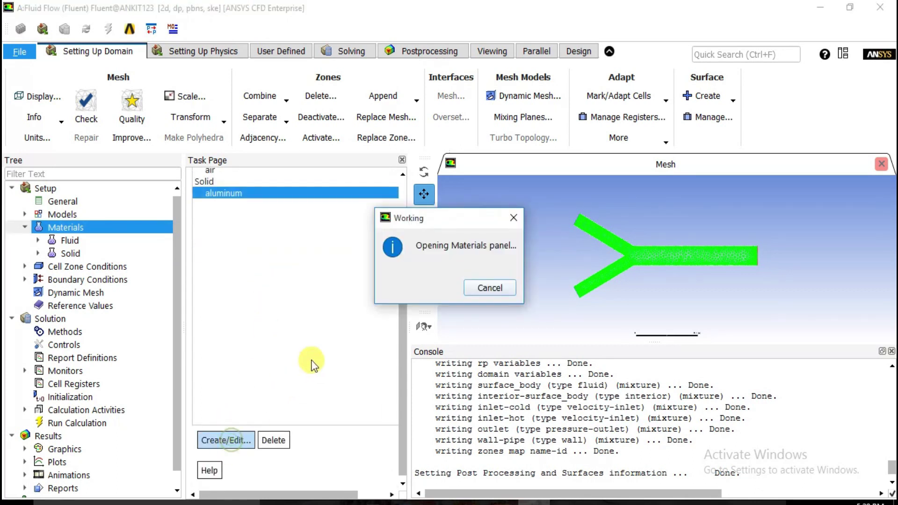
{"action": "left_click_drag", "start_coordinate": [456, 221], "coordinate": [234, 110]}
{"action": "left_click", "coordinate": [679, 185]}
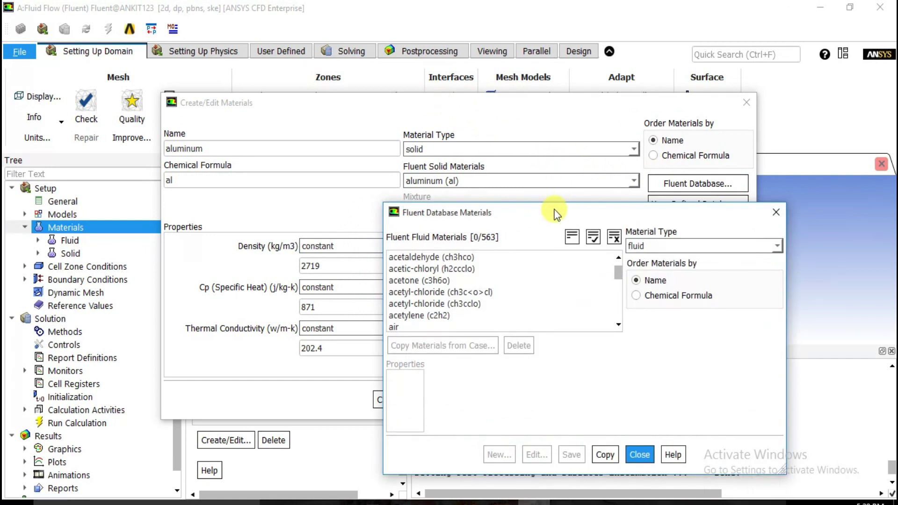
{"action": "left_click_drag", "start_coordinate": [552, 216], "coordinate": [401, 113]}
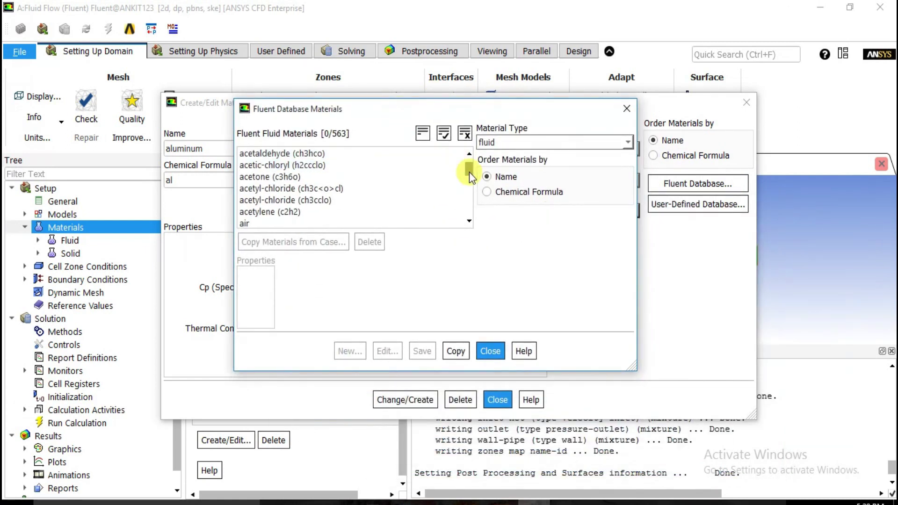
{"action": "left_click_drag", "start_coordinate": [469, 169], "coordinate": [467, 222]}
{"action": "left_click", "coordinate": [286, 188]}
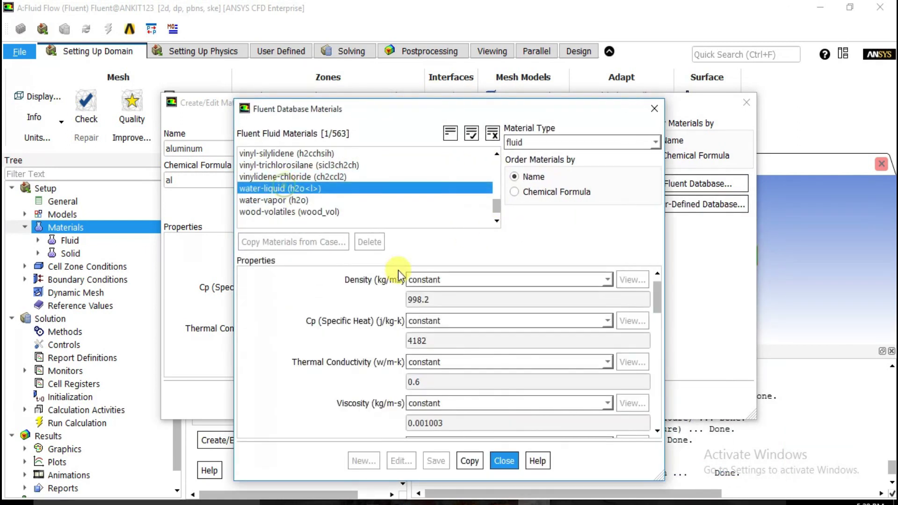
{"action": "left_click", "coordinate": [469, 461]}
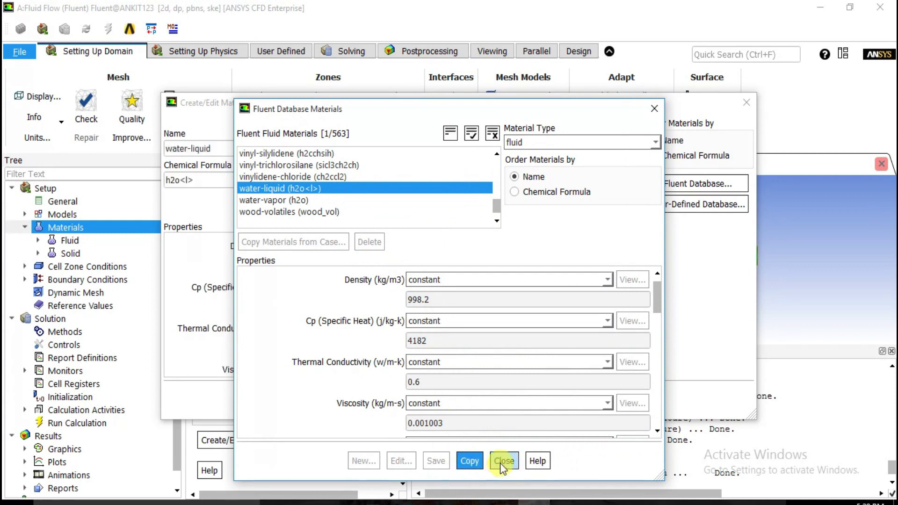
Close the Fluent database and material editing dialogs and collapse the list of materials
{"action": "left_click", "coordinate": [504, 461]}
{"action": "left_click", "coordinate": [495, 408]}
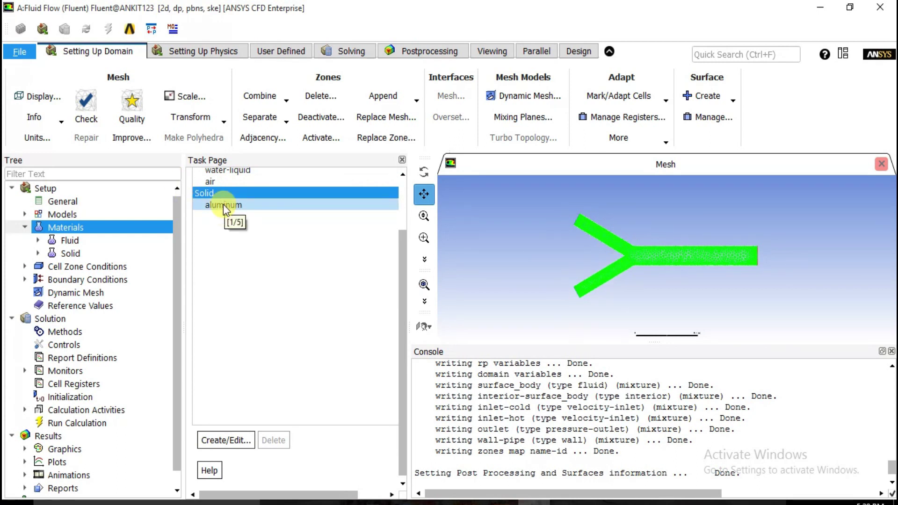
{"action": "left_click", "coordinate": [24, 227]}
Assign water-liquid as the material of the surface_body fluid cell zone and collapse the cell zone list
{"action": "double_click", "coordinate": [52, 240]}
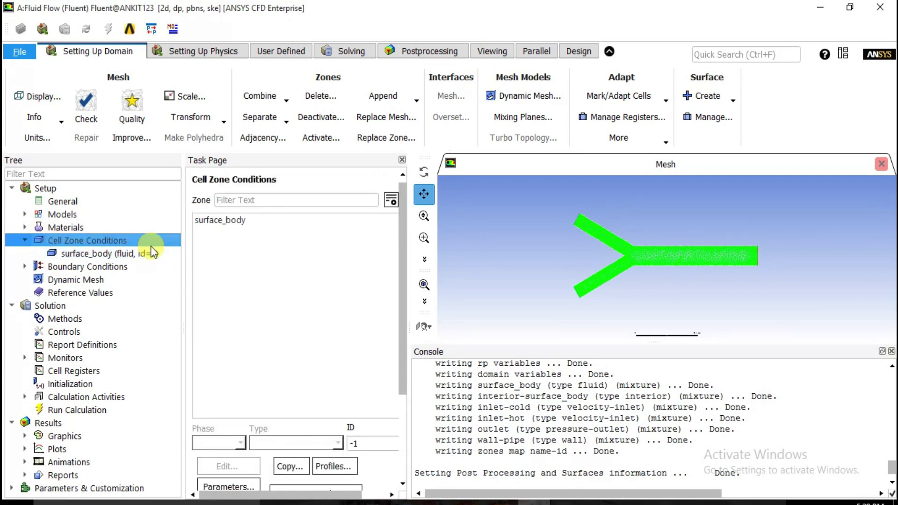
{"action": "left_click", "coordinate": [233, 221]}
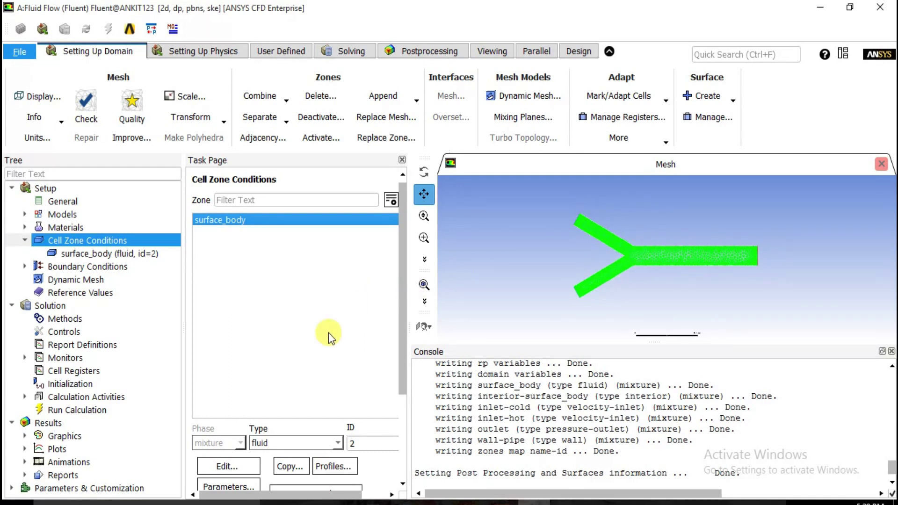
{"action": "left_click", "coordinate": [250, 470]}
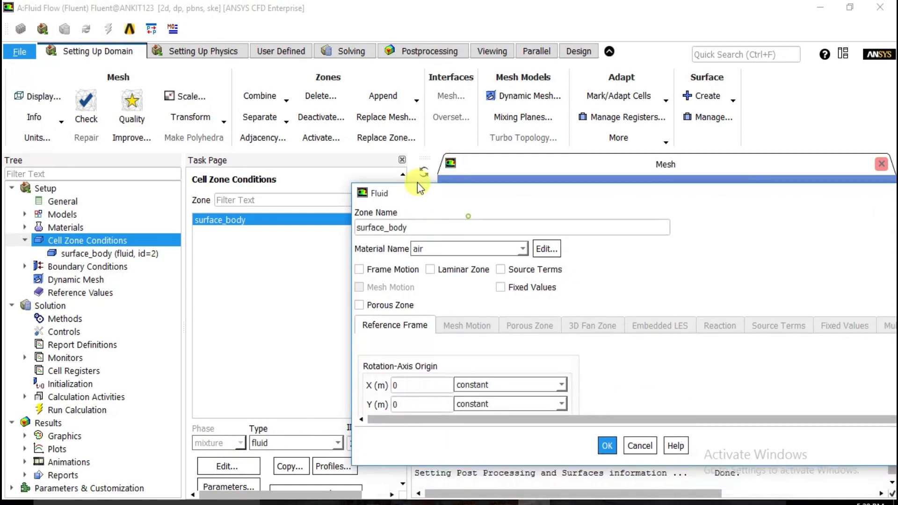
{"action": "left_click", "coordinate": [371, 191]}
{"action": "left_click", "coordinate": [371, 203]}
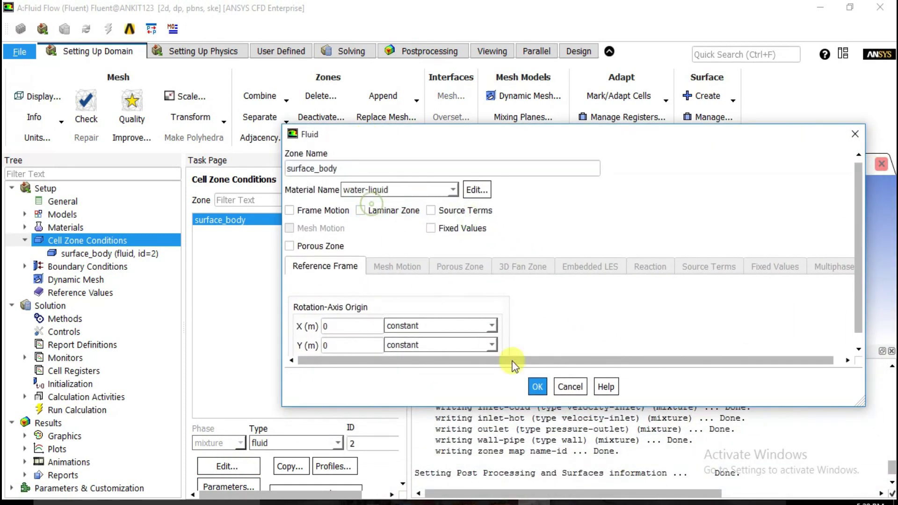
{"action": "left_click", "coordinate": [537, 387]}
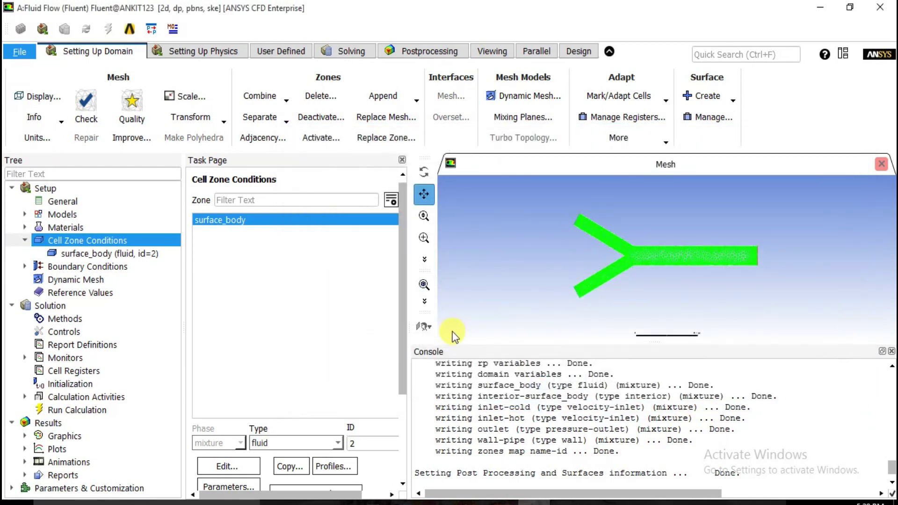
{"action": "left_click", "coordinate": [28, 240]}
Set the velocity magnitude of the inlet-cold boundary to 0.015 m/s
{"action": "double_click", "coordinate": [80, 253]}
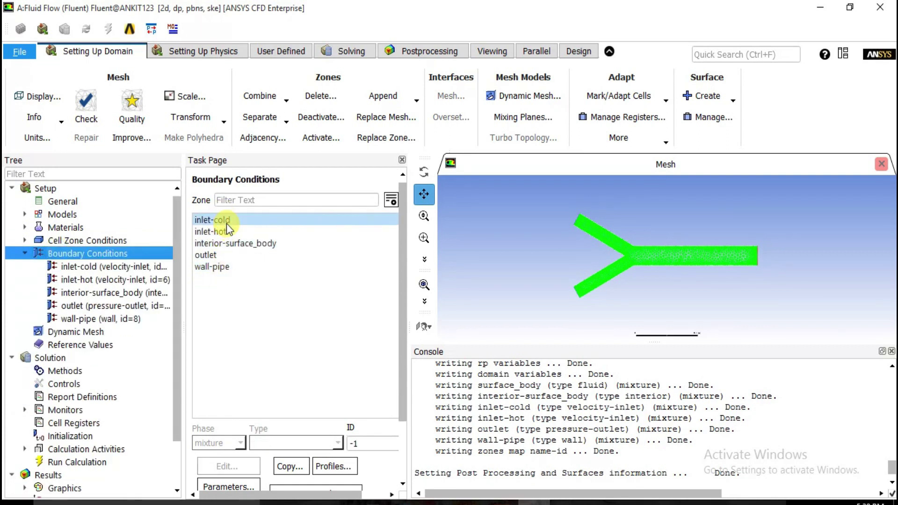
{"action": "left_click", "coordinate": [229, 220]}
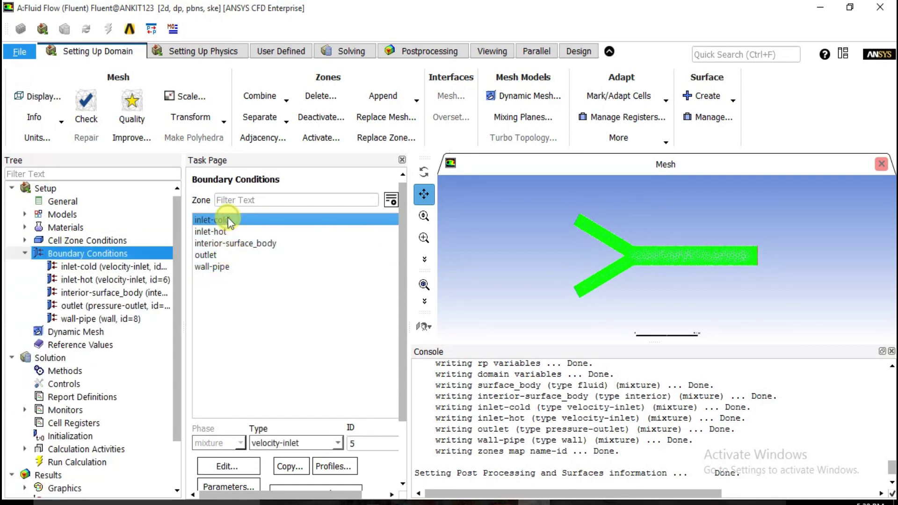
{"action": "double_click", "coordinate": [228, 220]}
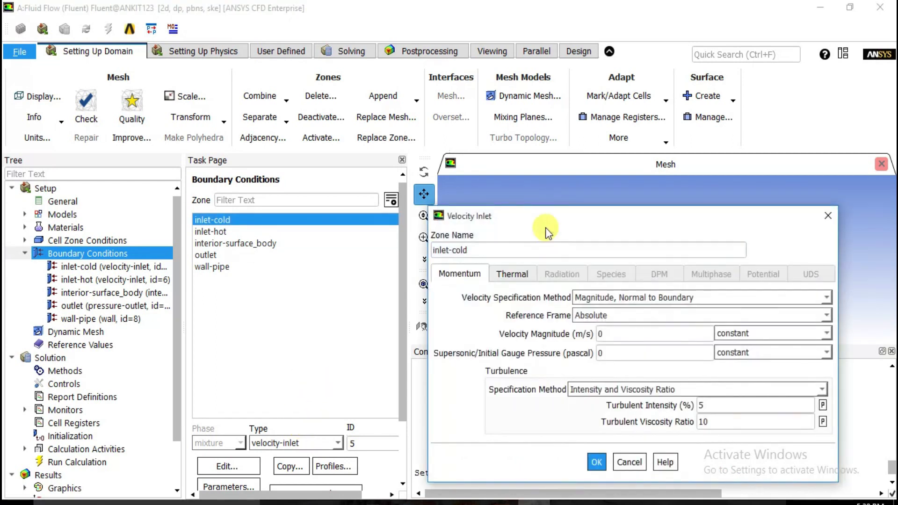
{"action": "left_click_drag", "start_coordinate": [523, 218], "coordinate": [312, 112]}
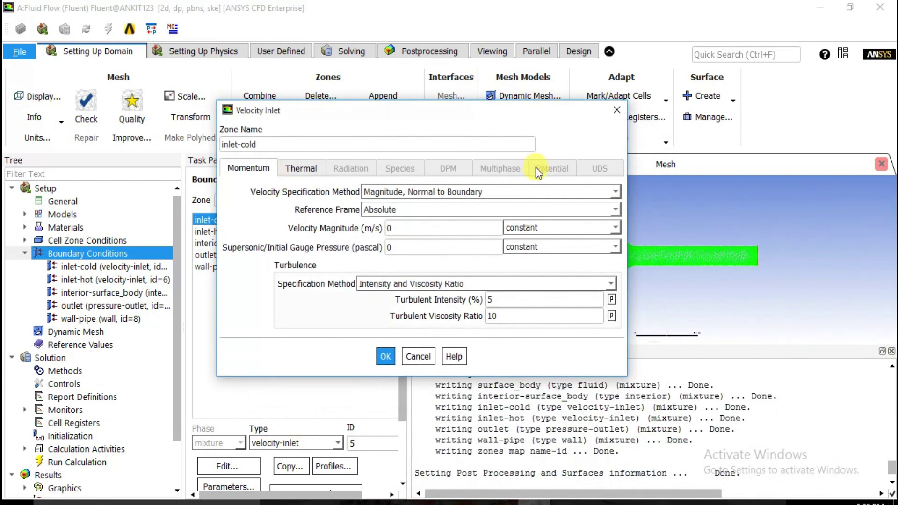
{"action": "left_click", "coordinate": [303, 169]}
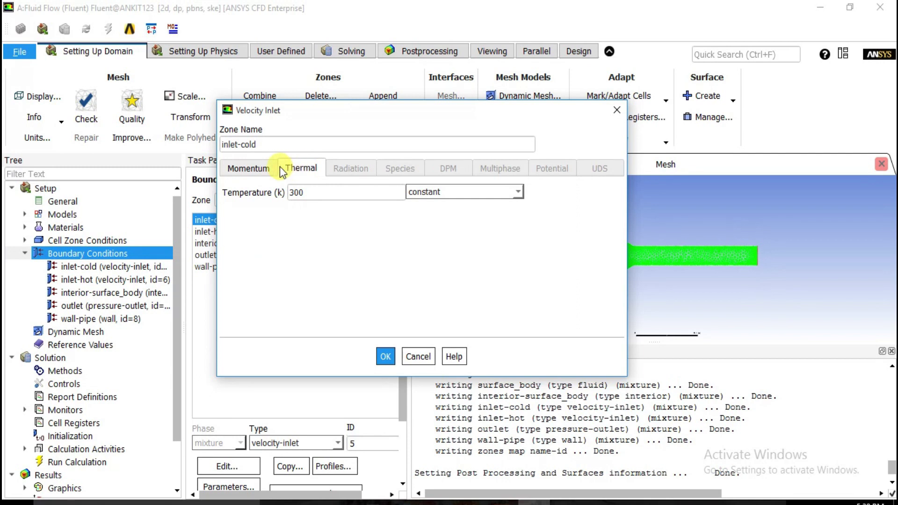
{"action": "left_click", "coordinate": [259, 169]}
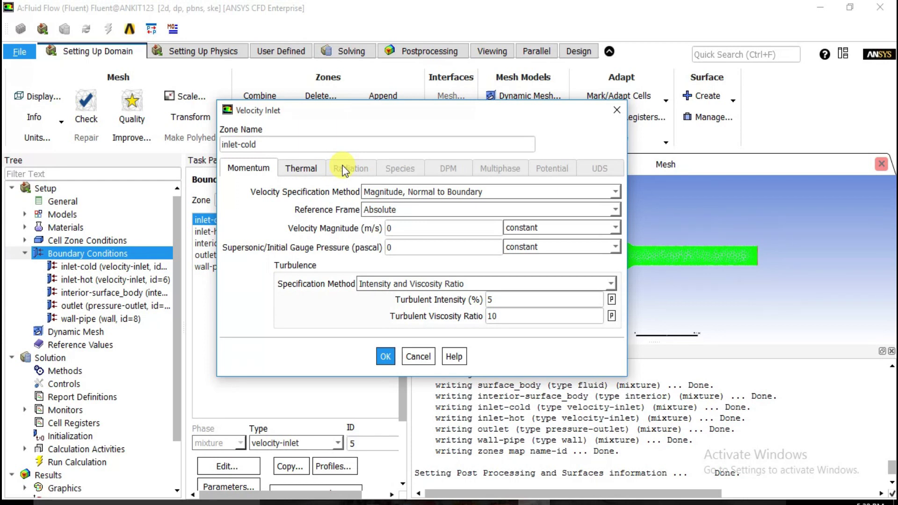
{"action": "left_click", "coordinate": [317, 170]}
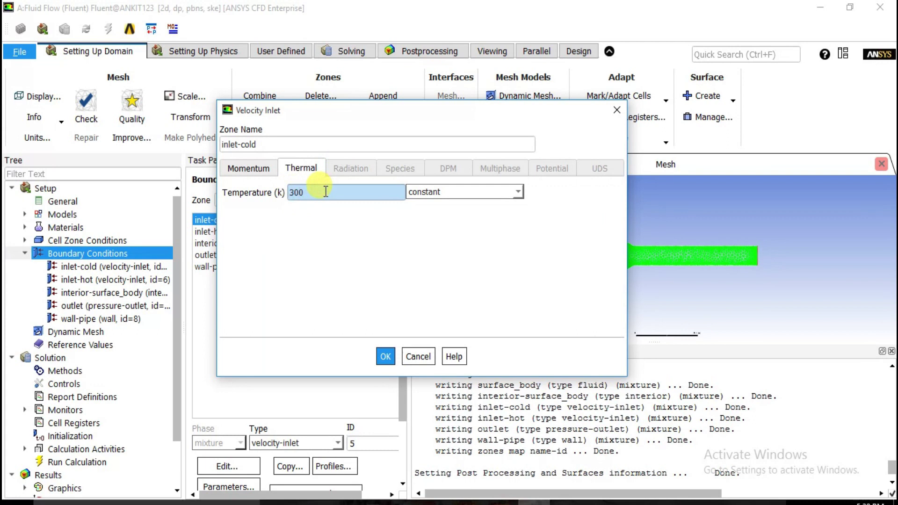
{"action": "left_click", "coordinate": [254, 173]}
{"action": "left_click", "coordinate": [403, 228]}
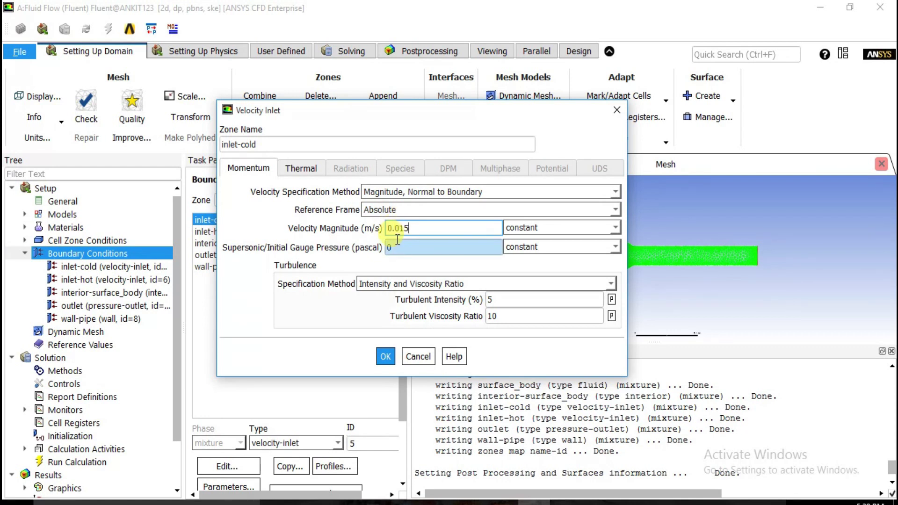
{"action": "left_click", "coordinate": [385, 358]}
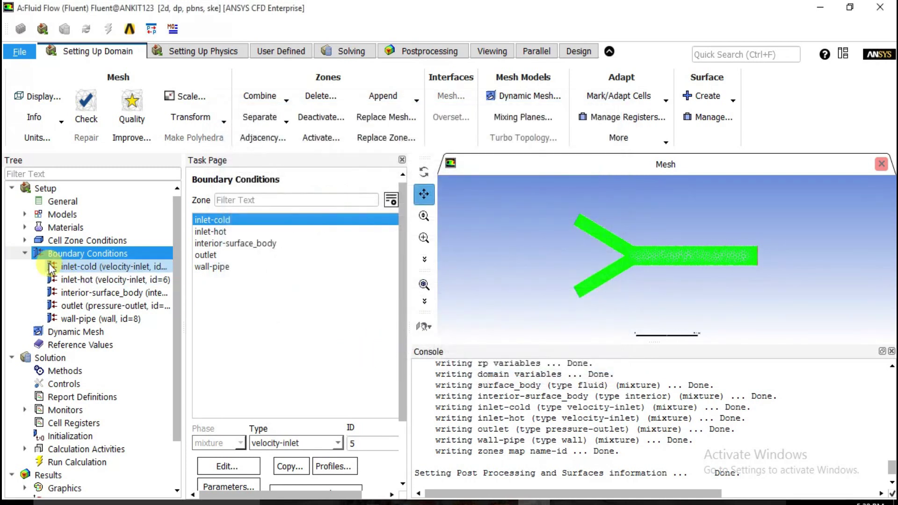
Set the inlet-hot boundary's velocity magnitude to 0.01 m/s and its temperature to 400 K
{"action": "left_click", "coordinate": [220, 231]}
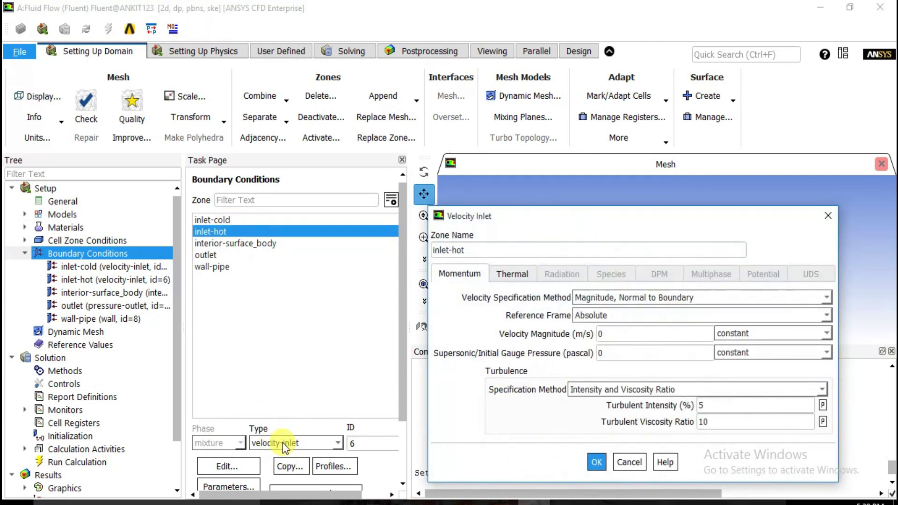
{"action": "left_click_drag", "start_coordinate": [506, 211], "coordinate": [364, 101]}
{"action": "left_click", "coordinate": [501, 224]}
{"action": "left_click", "coordinate": [501, 224]}
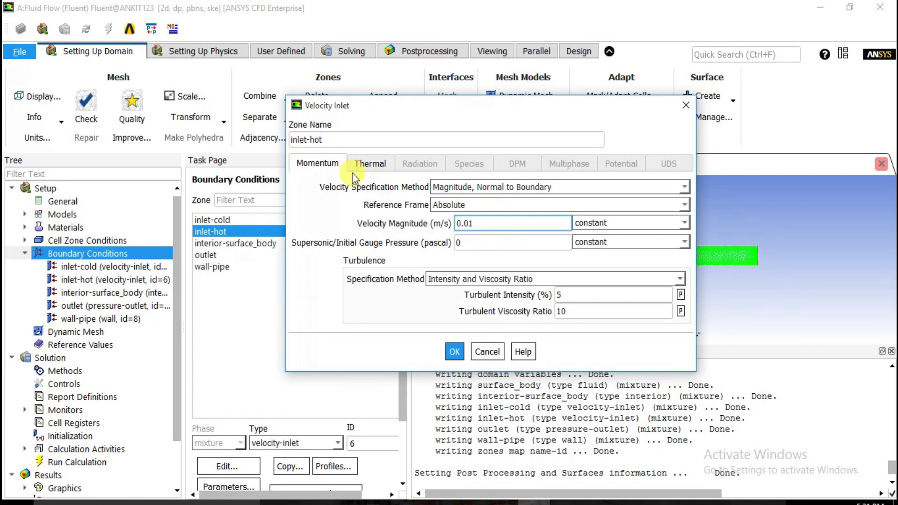
{"action": "left_click", "coordinate": [361, 165]}
{"action": "left_click", "coordinate": [363, 187]}
{"action": "left_click", "coordinate": [353, 188]}
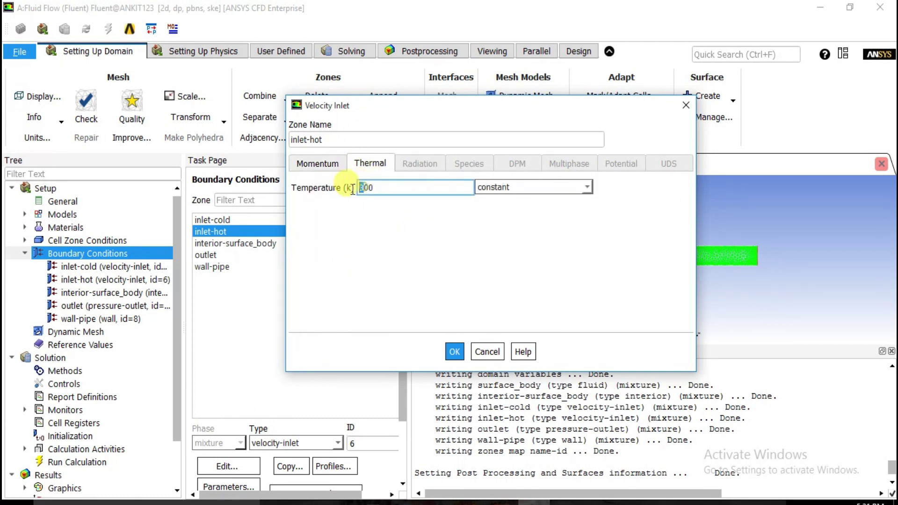
{"action": "type", "text": "4"}
{"action": "left_click", "coordinate": [456, 352]}
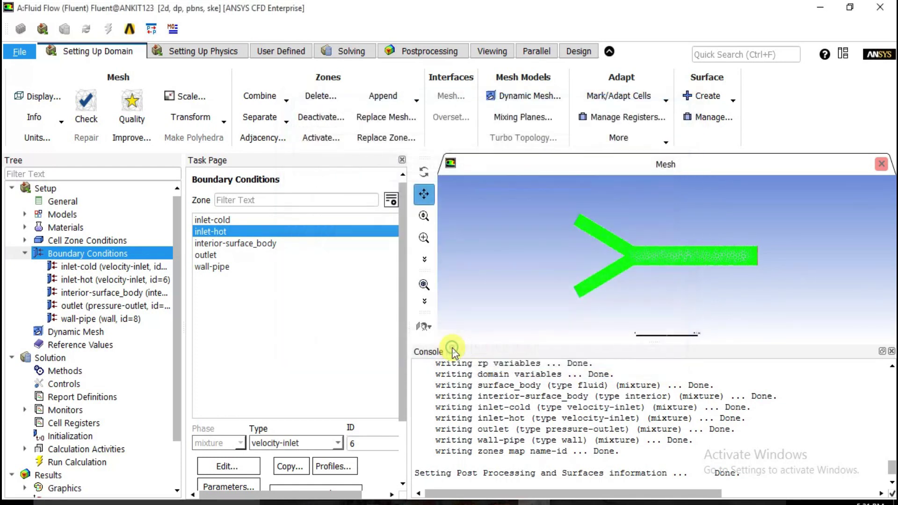
Enter the sand-grain roughness height for the wall-pipe boundary and collapse the boundary list
{"action": "left_click", "coordinate": [218, 256]}
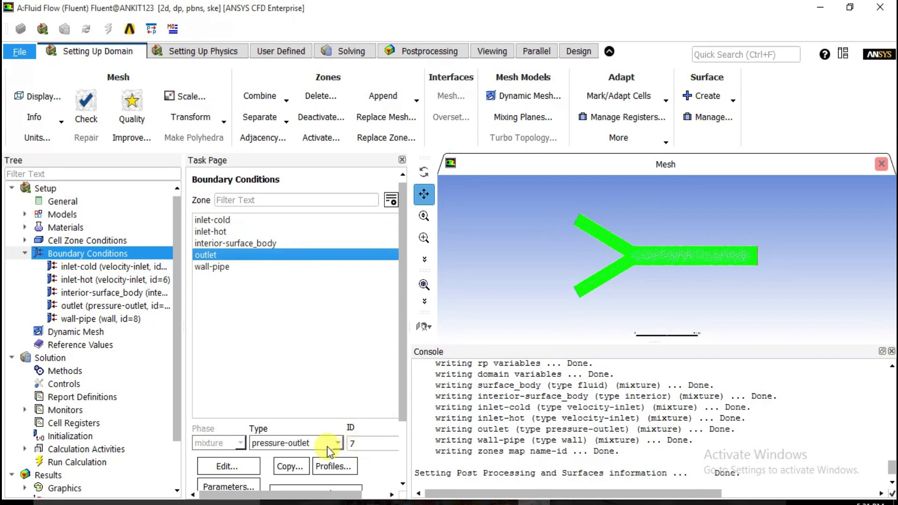
{"action": "left_click", "coordinate": [195, 267]}
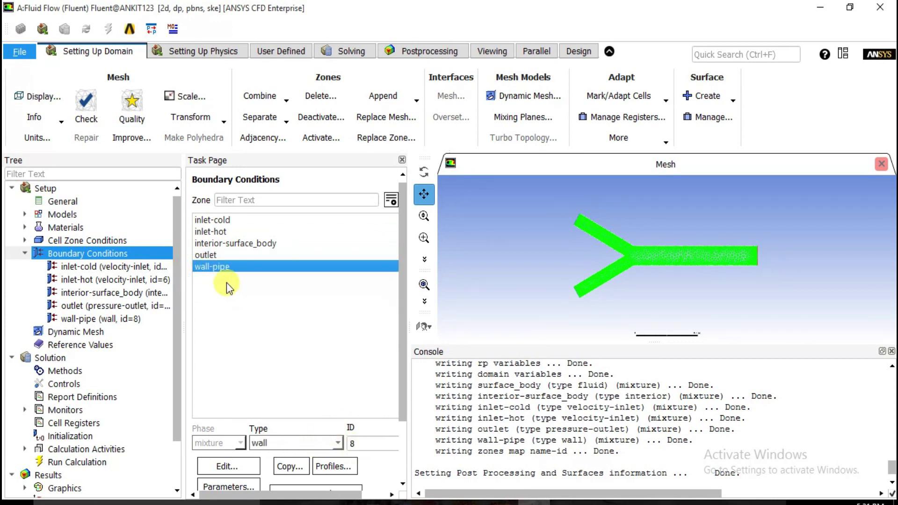
{"action": "left_click", "coordinate": [216, 465]}
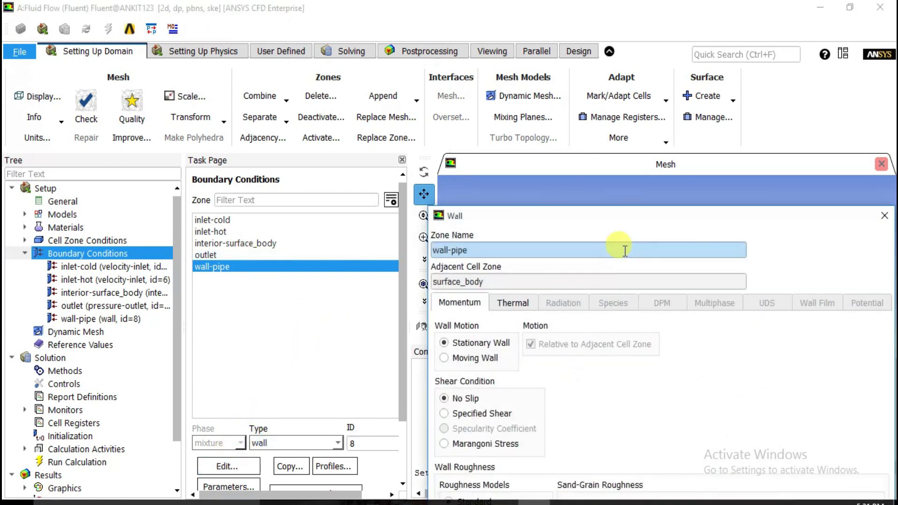
{"action": "left_click", "coordinate": [383, 368]}
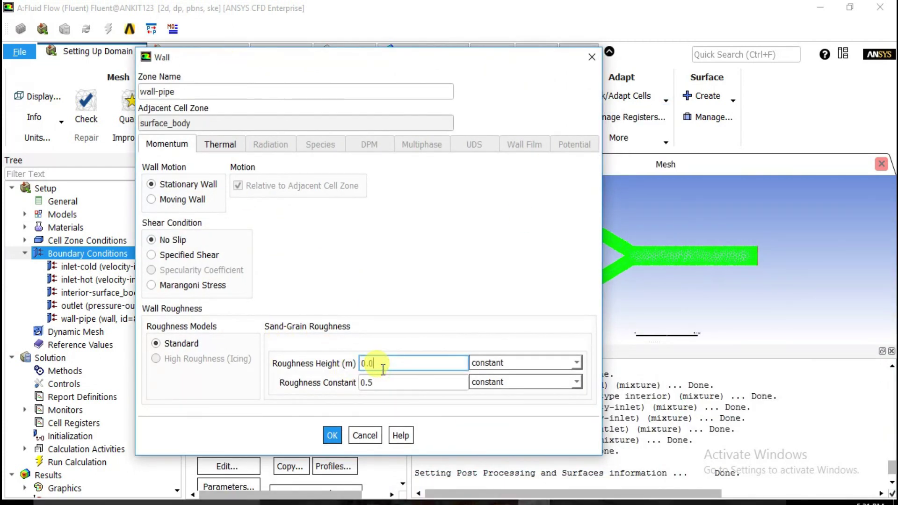
{"action": "left_click", "coordinate": [332, 437]}
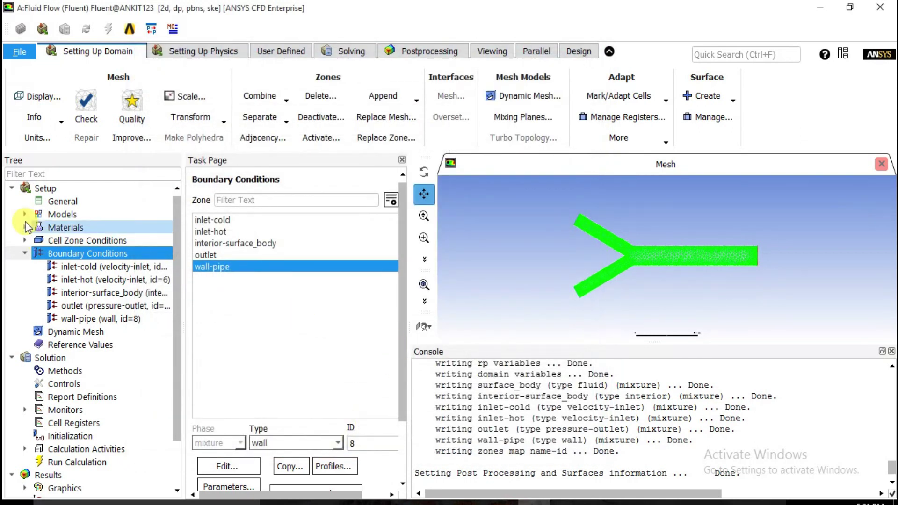
{"action": "left_click", "coordinate": [25, 254]}
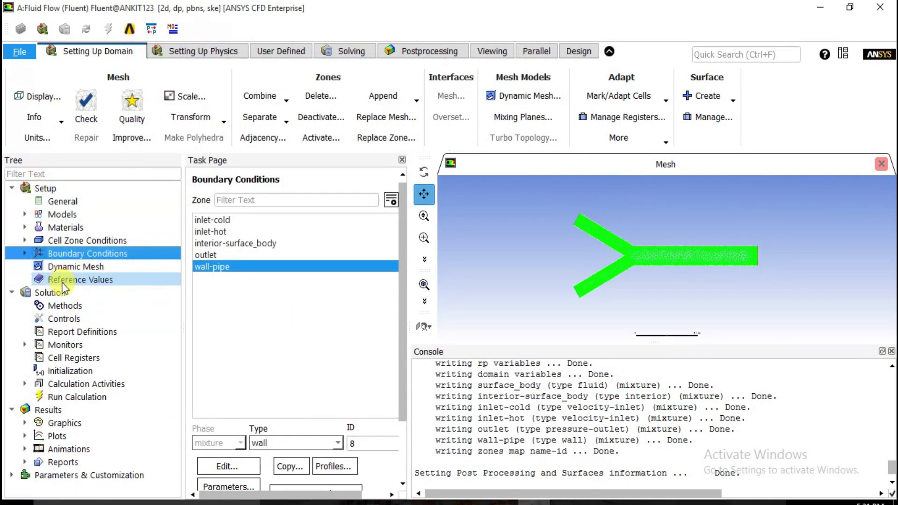
Initialize the solution with Standard Initialization, computing the initial values from all-zones
{"action": "left_click", "coordinate": [68, 373]}
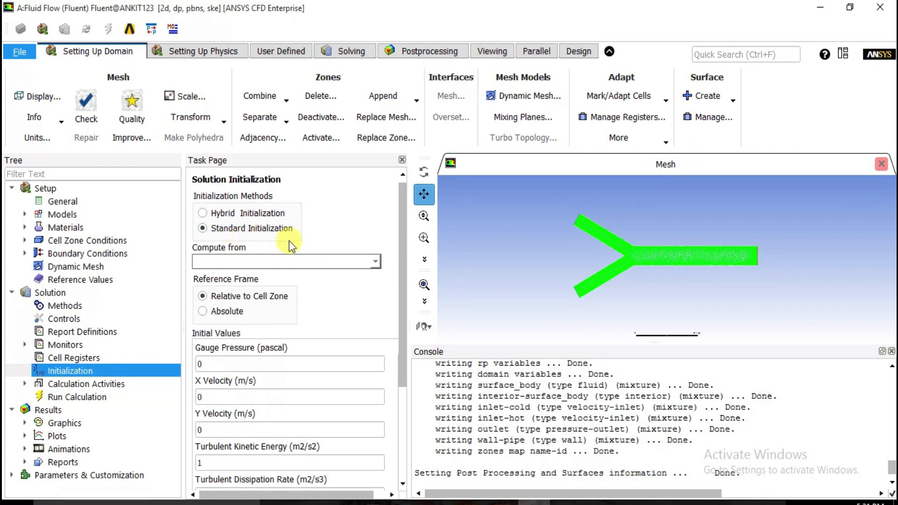
{"action": "left_click", "coordinate": [377, 263]}
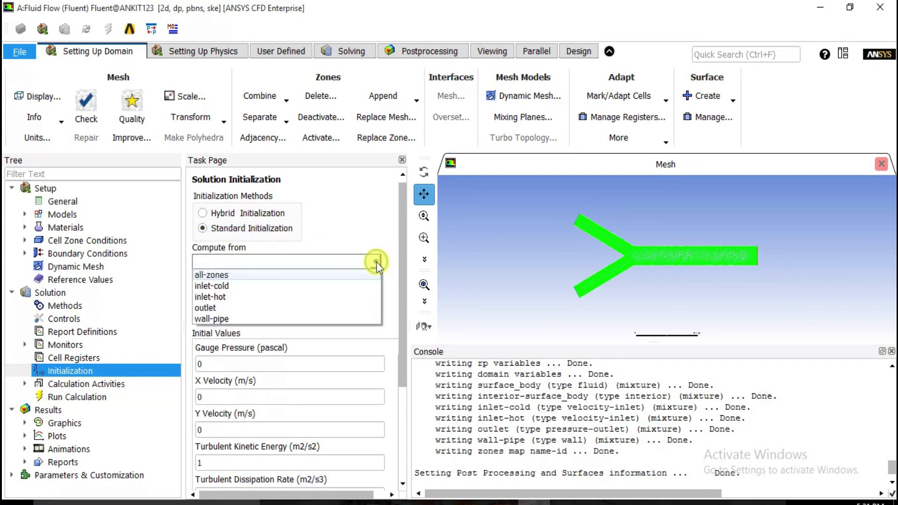
{"action": "left_click", "coordinate": [336, 275]}
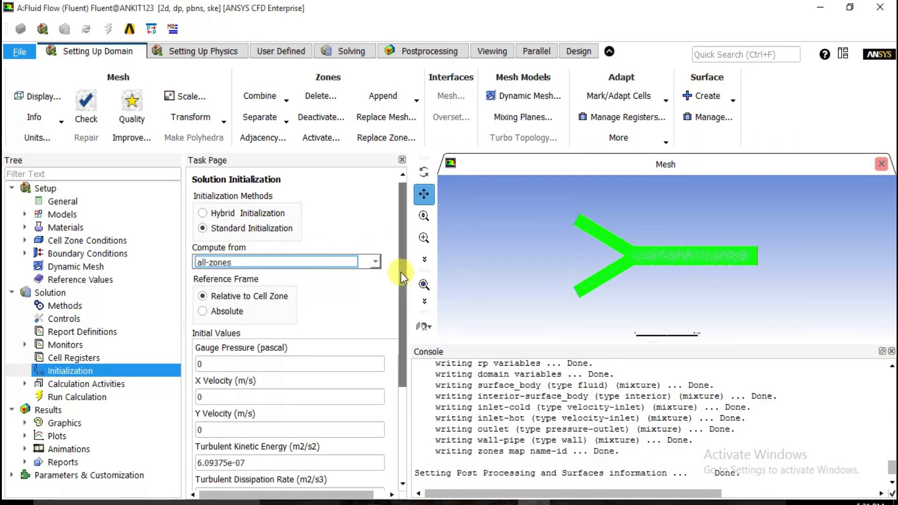
{"action": "scroll", "coordinate": [403, 279], "scroll_direction": "down", "scroll_amount": 3}
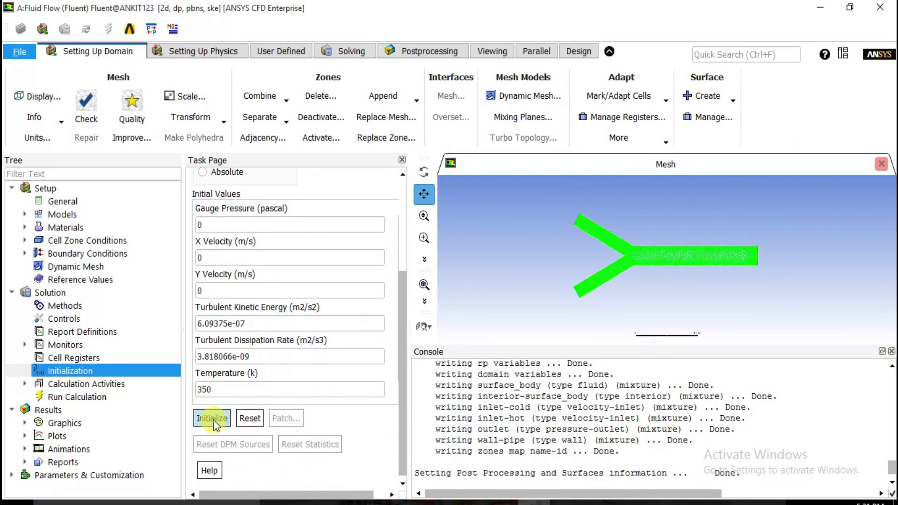
{"action": "left_click", "coordinate": [213, 418]}
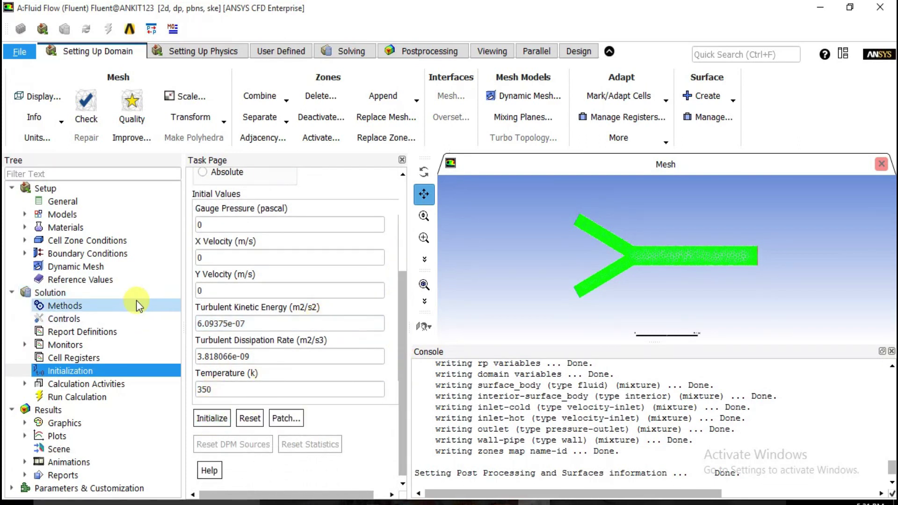
Start a new solution animation definition under the calculation activities and name it pressure
{"action": "left_click", "coordinate": [85, 387]}
{"action": "double_click", "coordinate": [86, 389]}
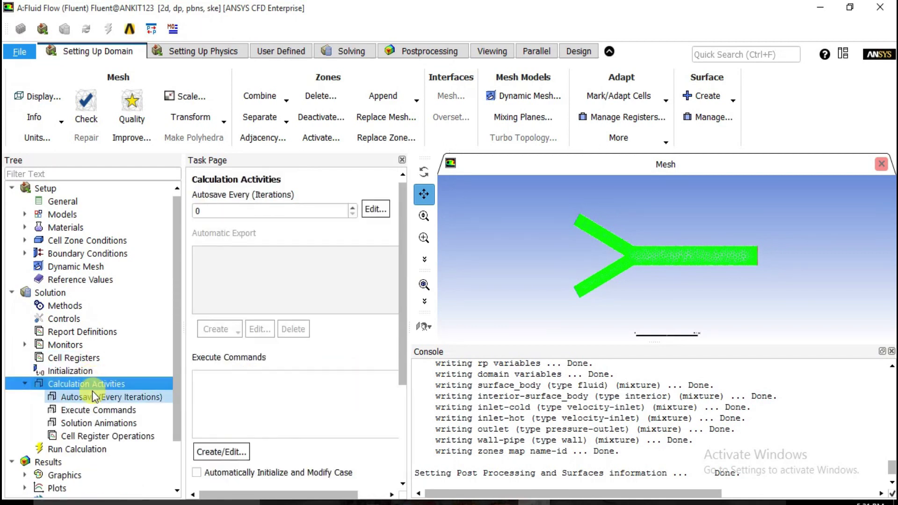
{"action": "double_click", "coordinate": [74, 422]}
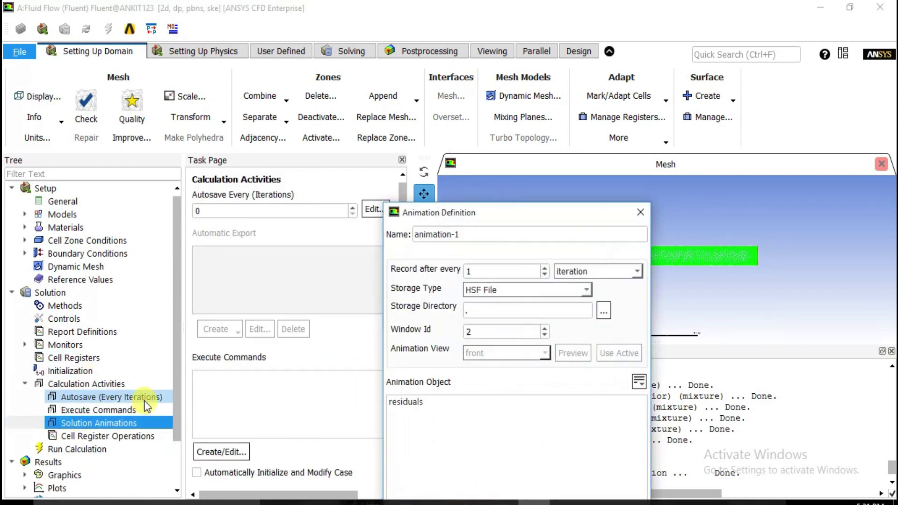
{"action": "left_click_drag", "start_coordinate": [490, 216], "coordinate": [359, 82]}
{"action": "left_click", "coordinate": [331, 99]}
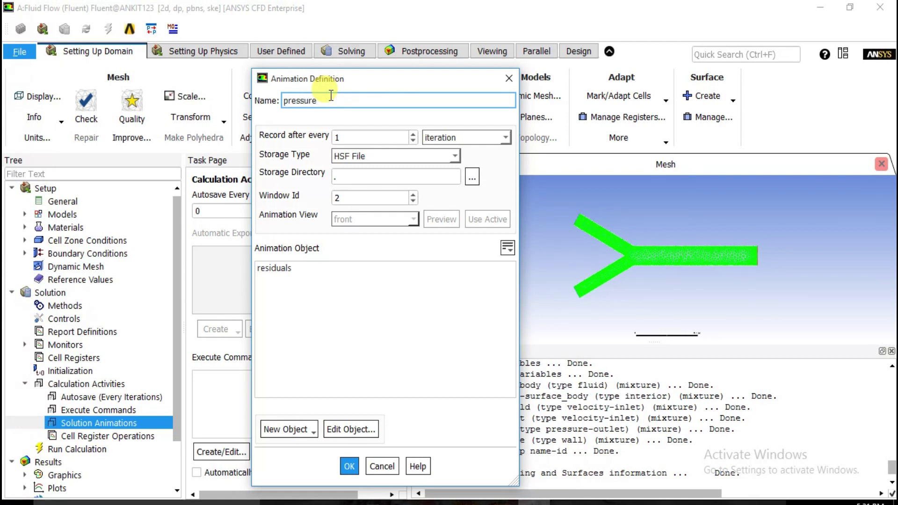
Create a static pressure contour on all surfaces and assign it as the pressure animation's object
{"action": "left_click", "coordinate": [287, 429]}
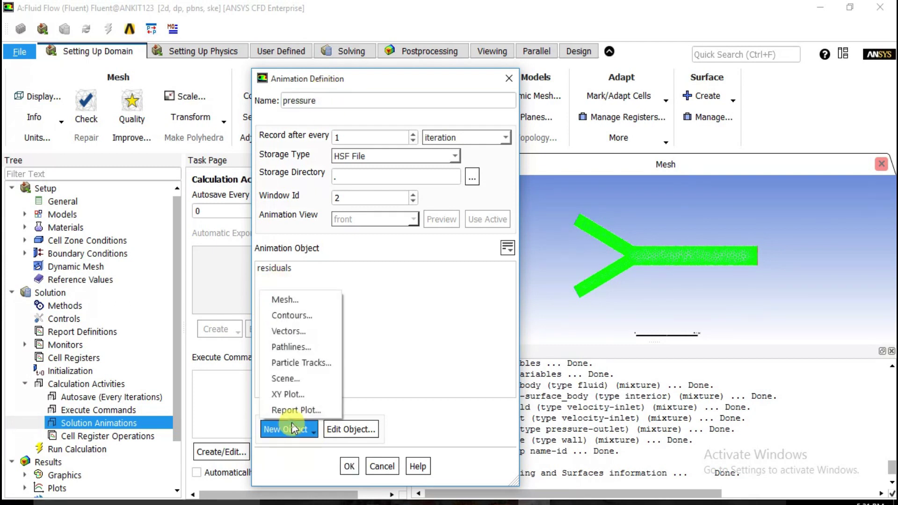
{"action": "left_click", "coordinate": [302, 316]}
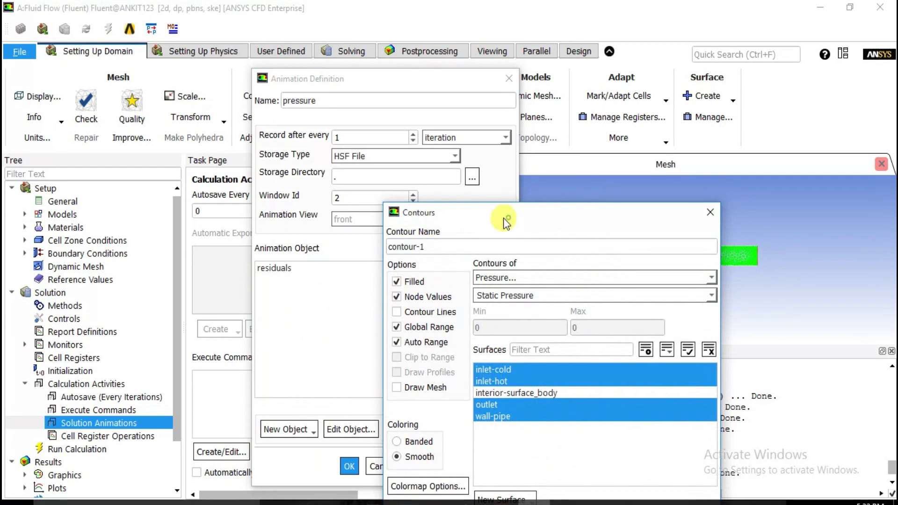
{"action": "left_click", "coordinate": [552, 255]}
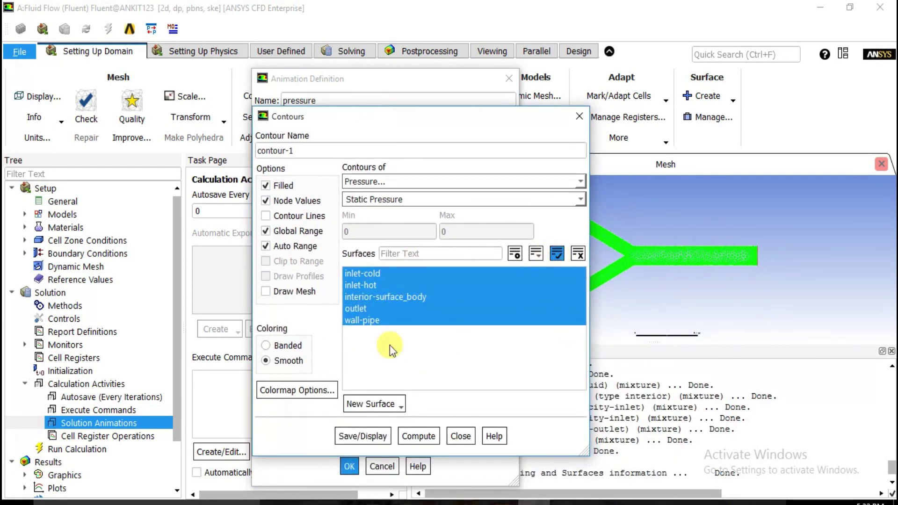
{"action": "left_click", "coordinate": [362, 435]}
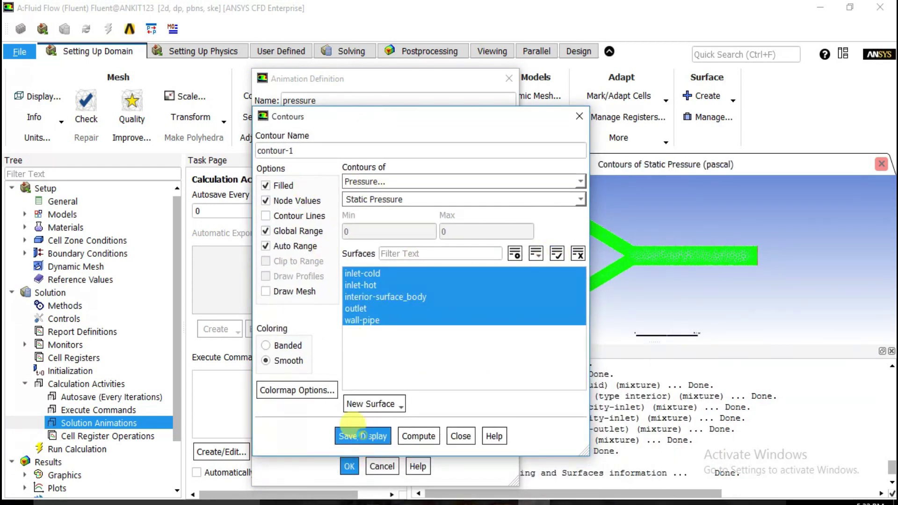
{"action": "left_click", "coordinate": [461, 436]}
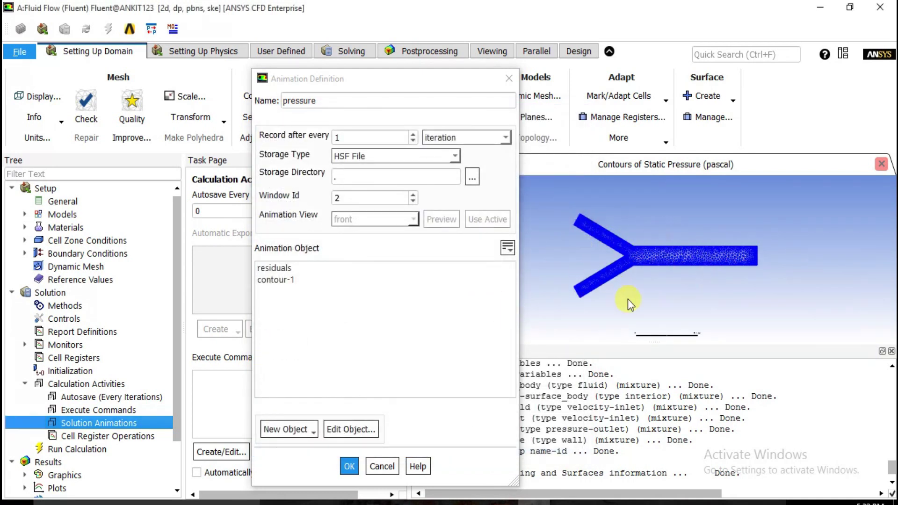
{"action": "left_click", "coordinate": [284, 280]}
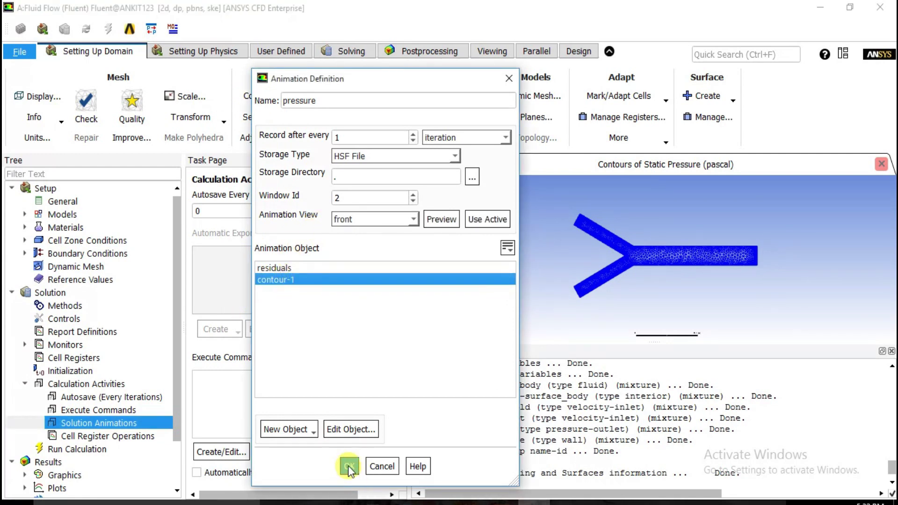
{"action": "left_click", "coordinate": [348, 467]}
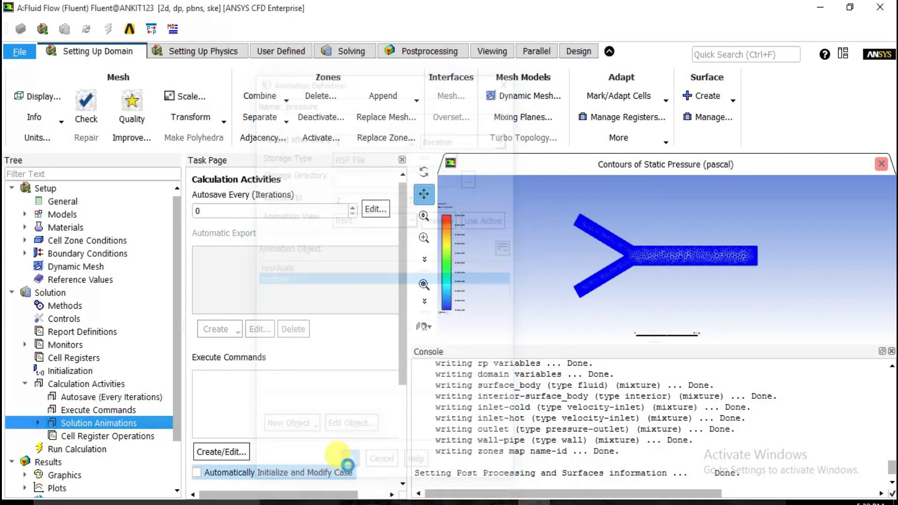
Start a second solution animation definition and name it velocity
{"action": "left_click", "coordinate": [39, 423]}
{"action": "double_click", "coordinate": [95, 423]}
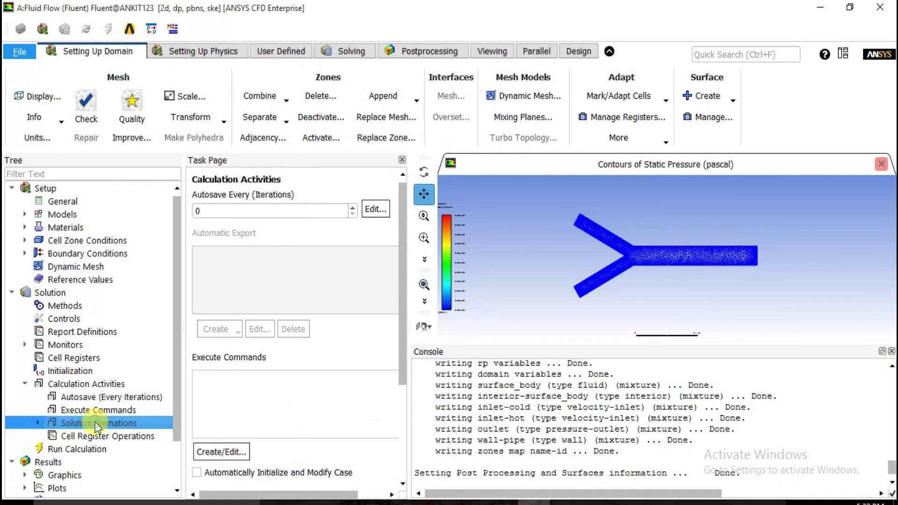
{"action": "double_click", "coordinate": [377, 71]}
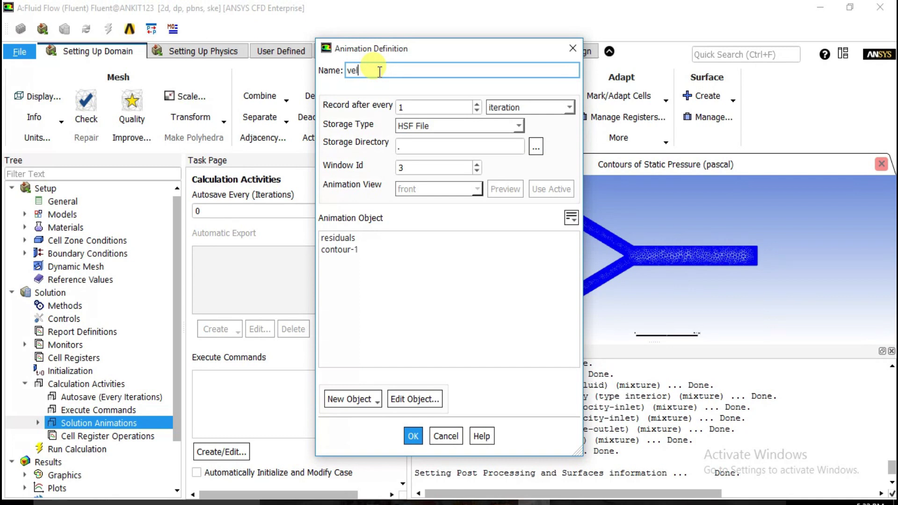
{"action": "type", "text": "velocity"}
Create a velocity magnitude contour on all surfaces and assign it as the velocity animation's object
{"action": "left_click", "coordinate": [350, 399]}
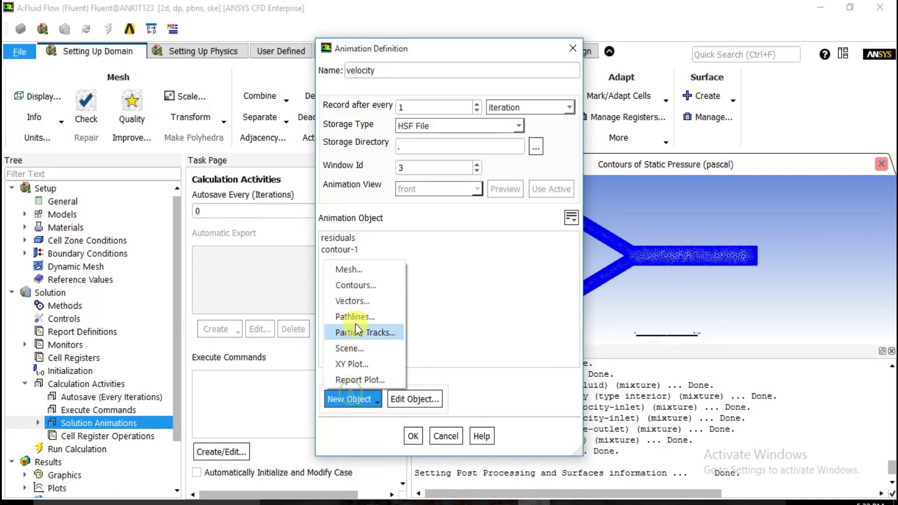
{"action": "left_click", "coordinate": [366, 286]}
{"action": "left_click", "coordinate": [395, 148]}
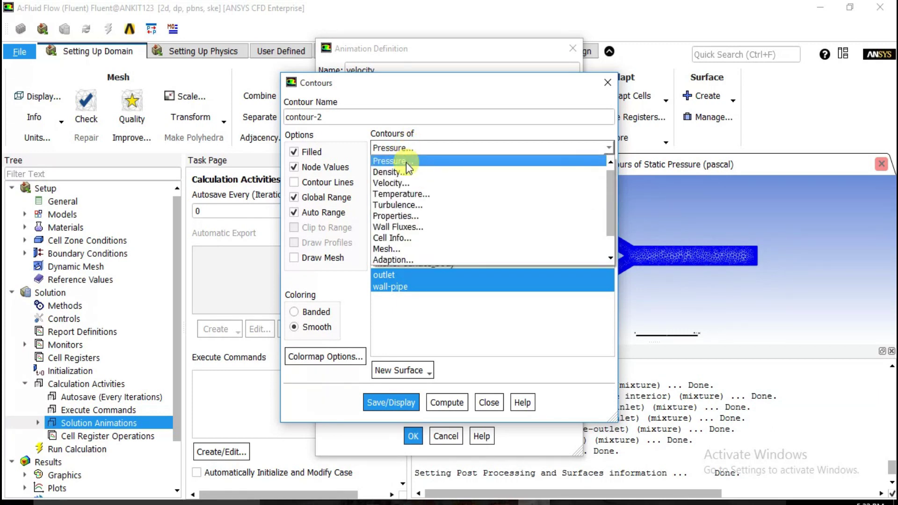
{"action": "left_click", "coordinate": [410, 184]}
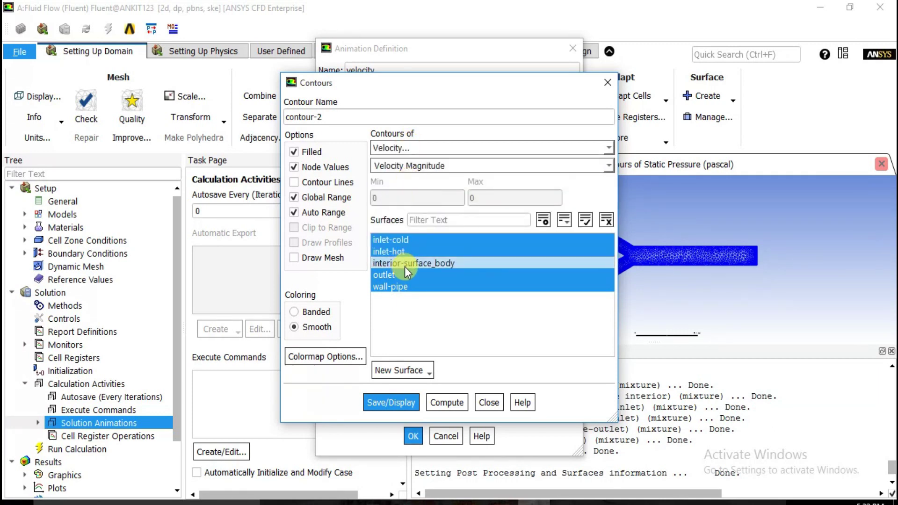
{"action": "left_click", "coordinate": [585, 219]}
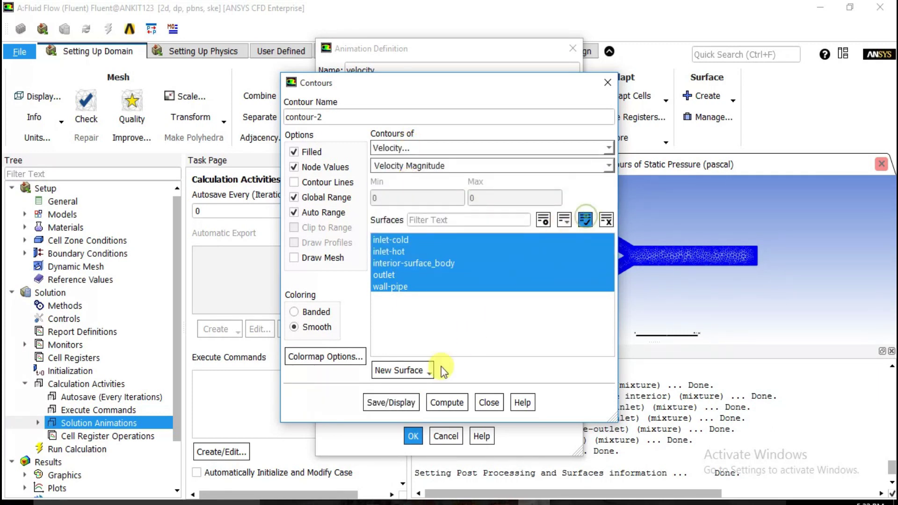
{"action": "left_click", "coordinate": [404, 403]}
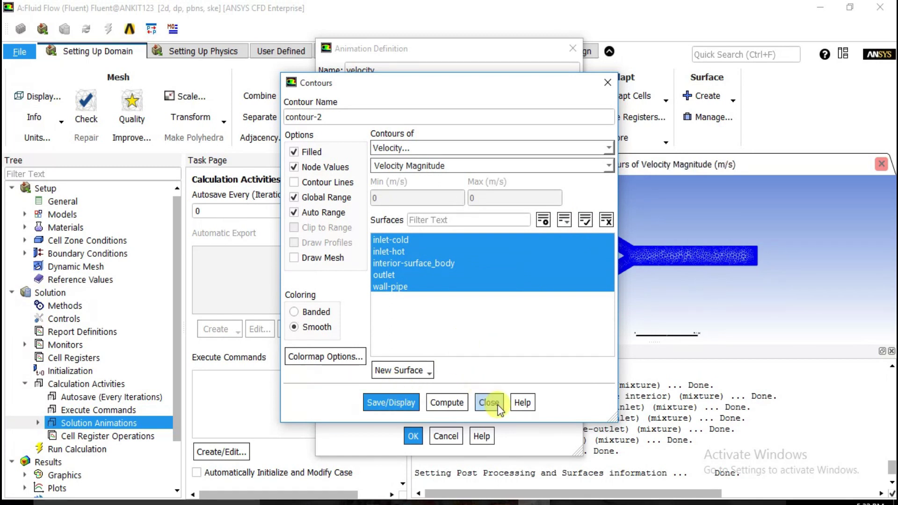
{"action": "left_click", "coordinate": [499, 409]}
{"action": "left_click", "coordinate": [345, 250]}
{"action": "left_click", "coordinate": [343, 261]}
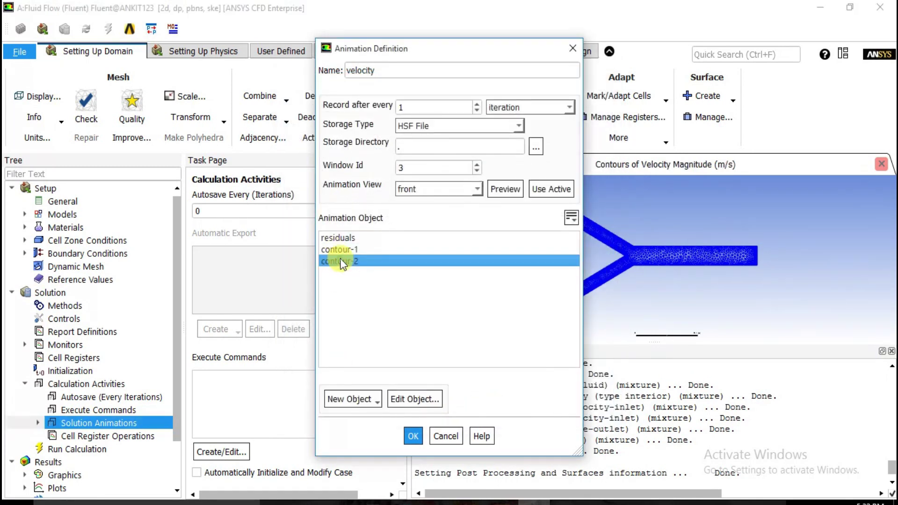
{"action": "left_click", "coordinate": [412, 438]}
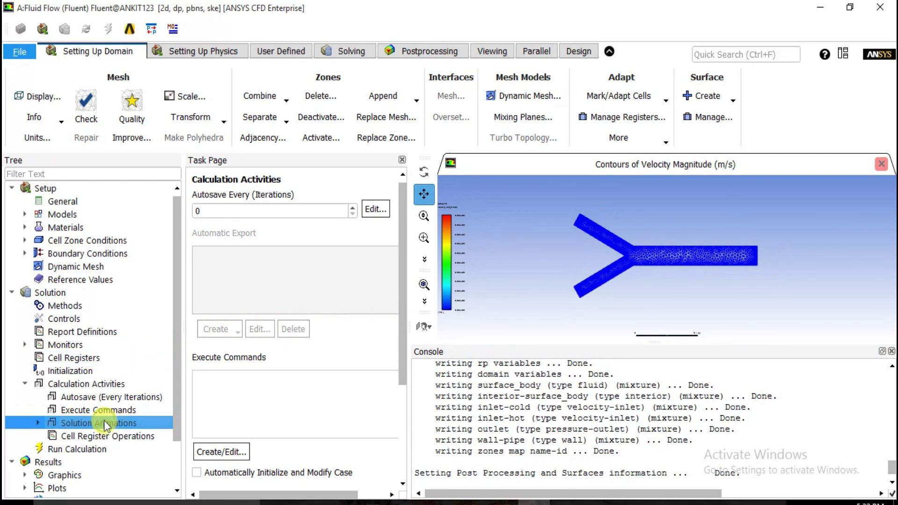
Define a third solution animation named temp that uses a new static temperature contour on all surfaces
{"action": "double_click", "coordinate": [87, 424]}
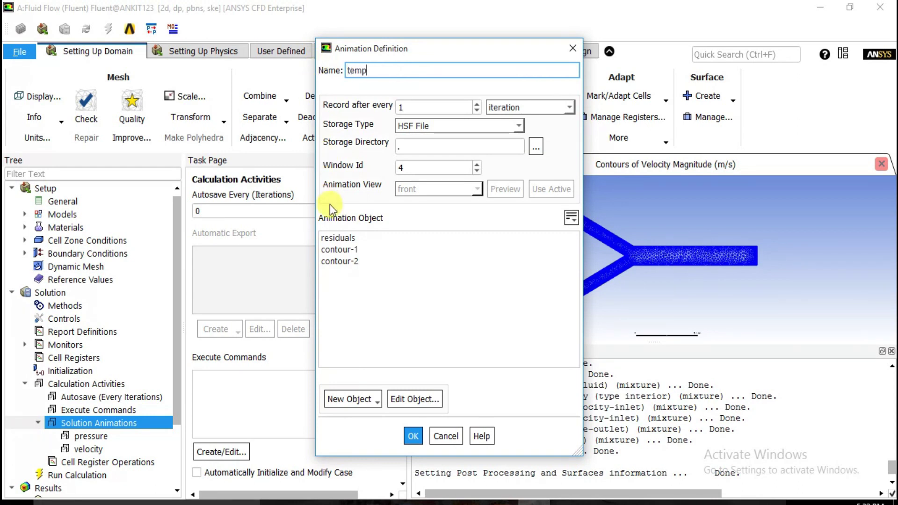
{"action": "left_click", "coordinate": [348, 399]}
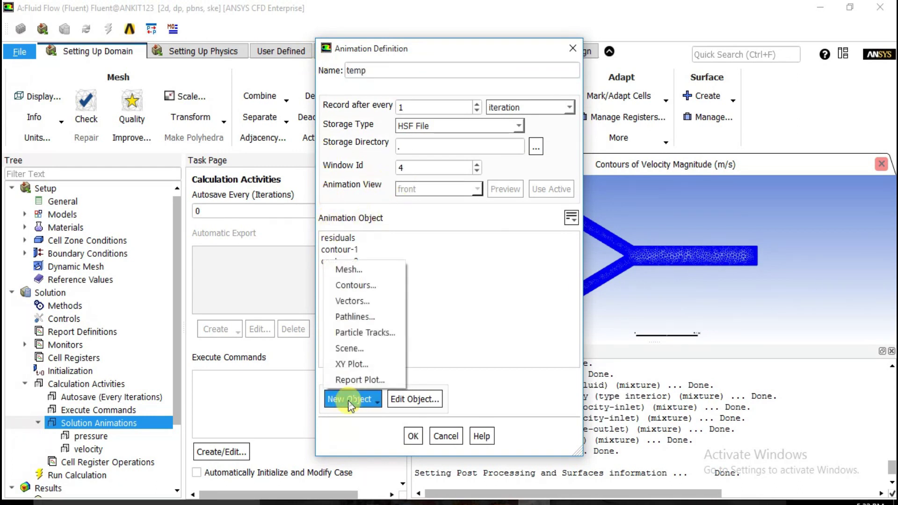
{"action": "left_click", "coordinate": [358, 289]}
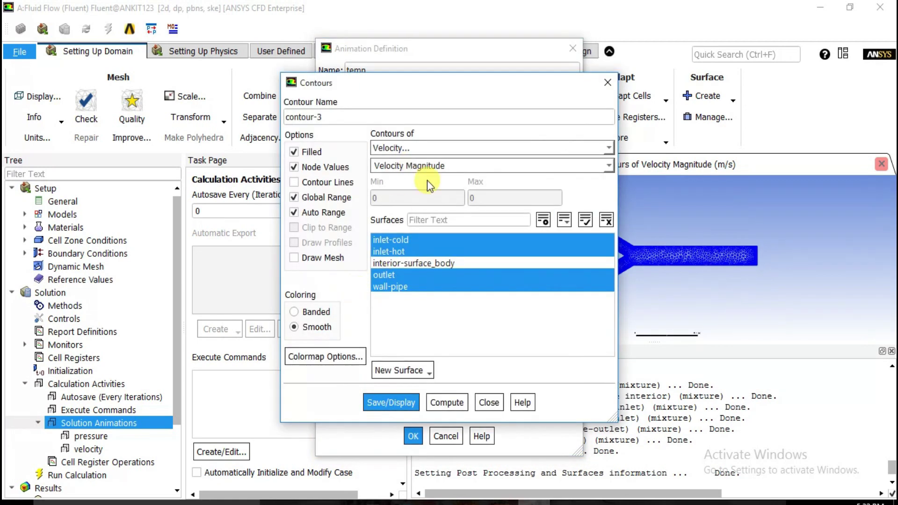
{"action": "left_click", "coordinate": [518, 148]}
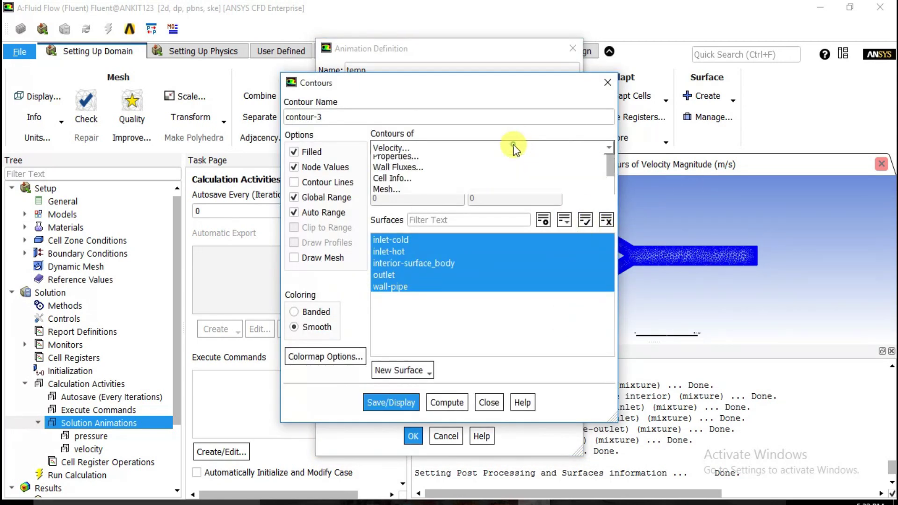
{"action": "left_click", "coordinate": [468, 195]}
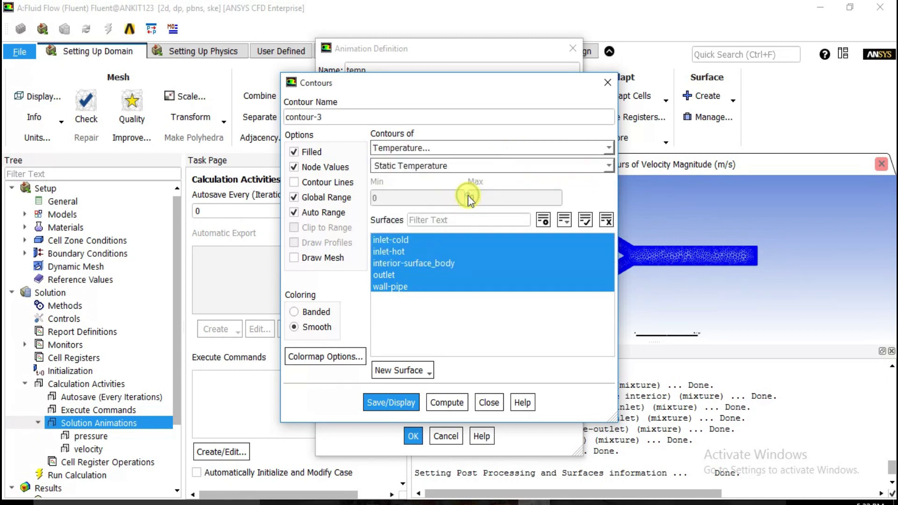
{"action": "left_click", "coordinate": [394, 404]}
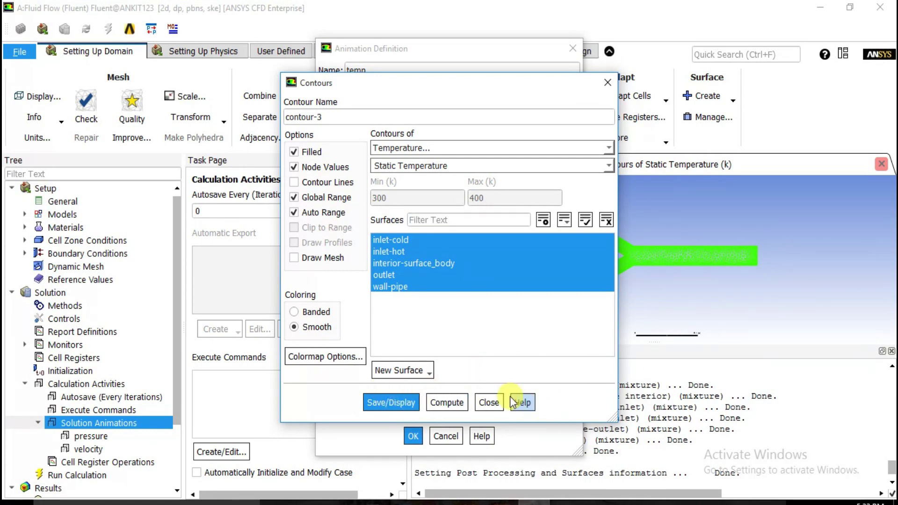
{"action": "left_click", "coordinate": [489, 402]}
{"action": "left_click", "coordinate": [365, 274]}
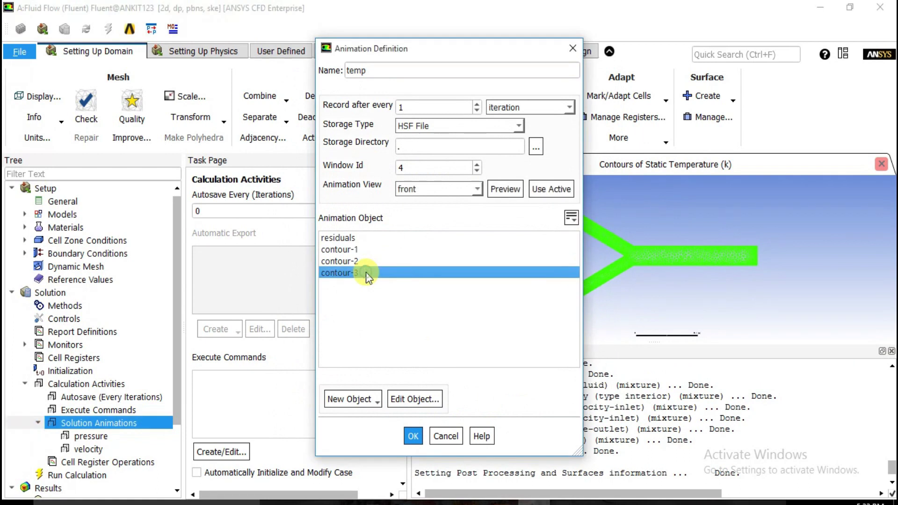
{"action": "left_click", "coordinate": [413, 437]}
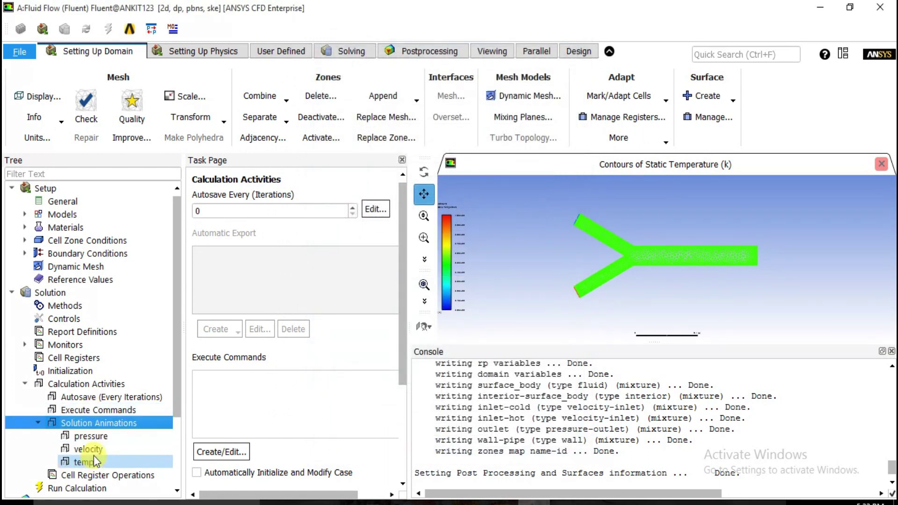
Run the calculation with 250 iterations, display the residuals plot and acknowledge the completion
{"action": "scroll", "coordinate": [176, 435], "scroll_direction": "down", "scroll_amount": 3}
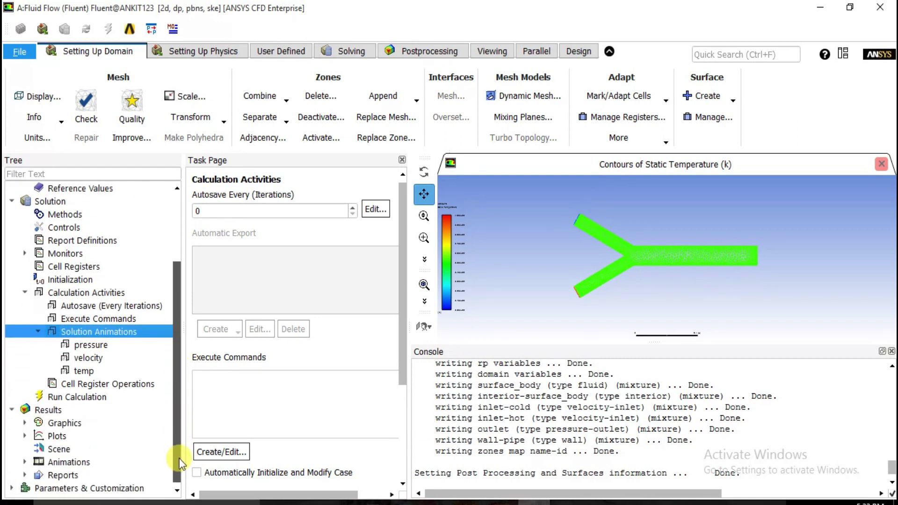
{"action": "left_click", "coordinate": [87, 397]}
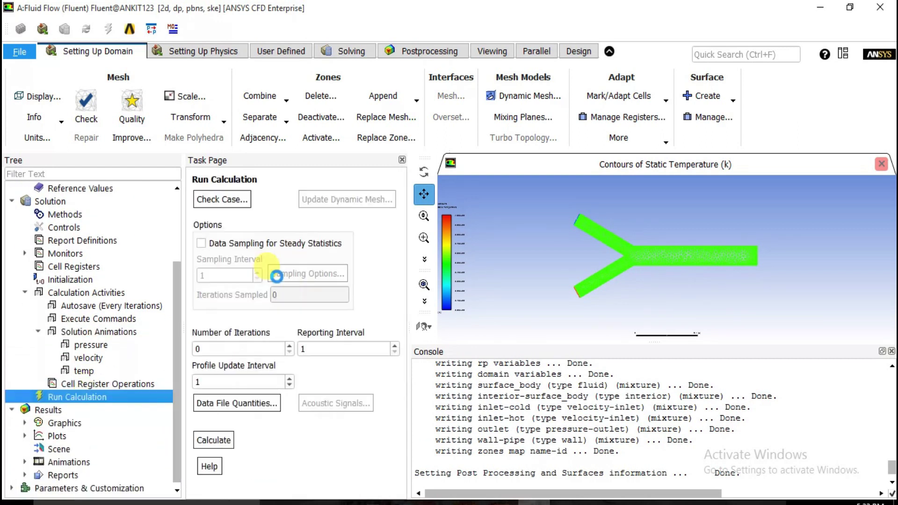
{"action": "double_click", "coordinate": [218, 350]}
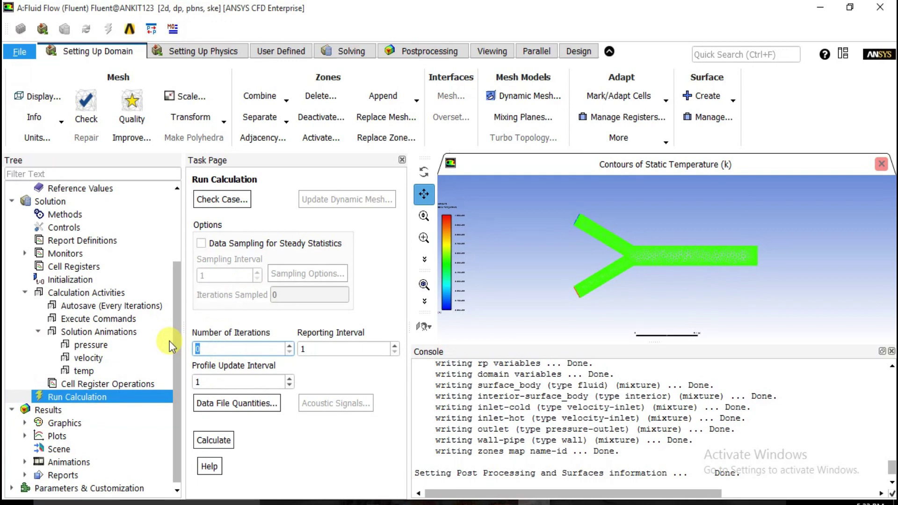
{"action": "left_click", "coordinate": [214, 444]}
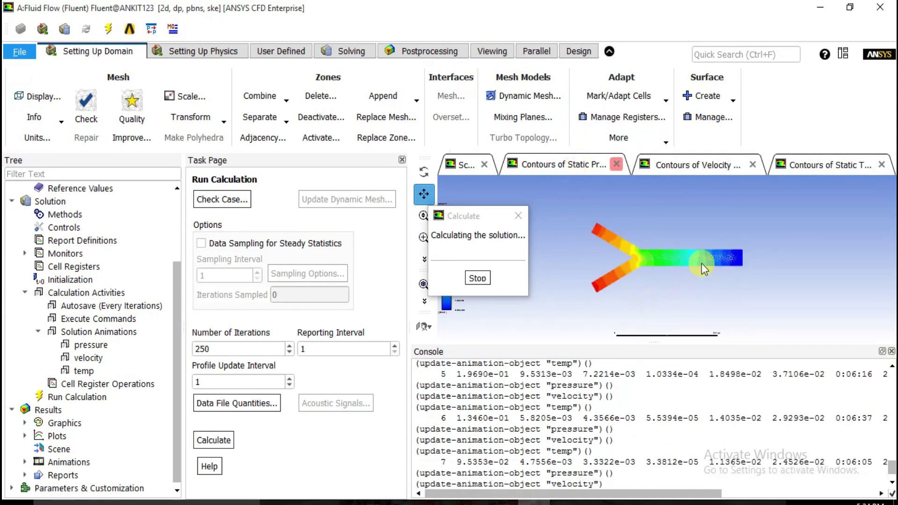
{"action": "left_click", "coordinate": [454, 166]}
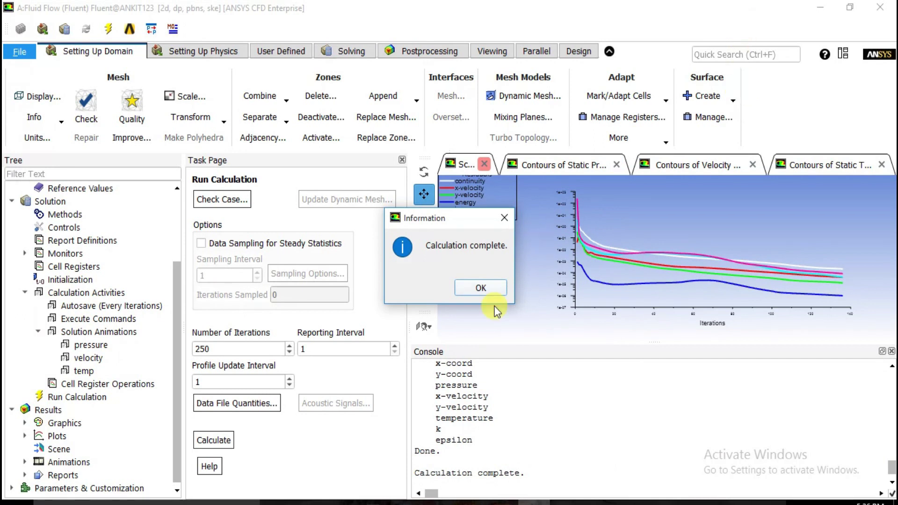
{"action": "left_click", "coordinate": [471, 291]}
Review the final iteration and convergence messages in the console
{"action": "scroll", "coordinate": [452, 377], "scroll_direction": "up", "scroll_amount": 1}
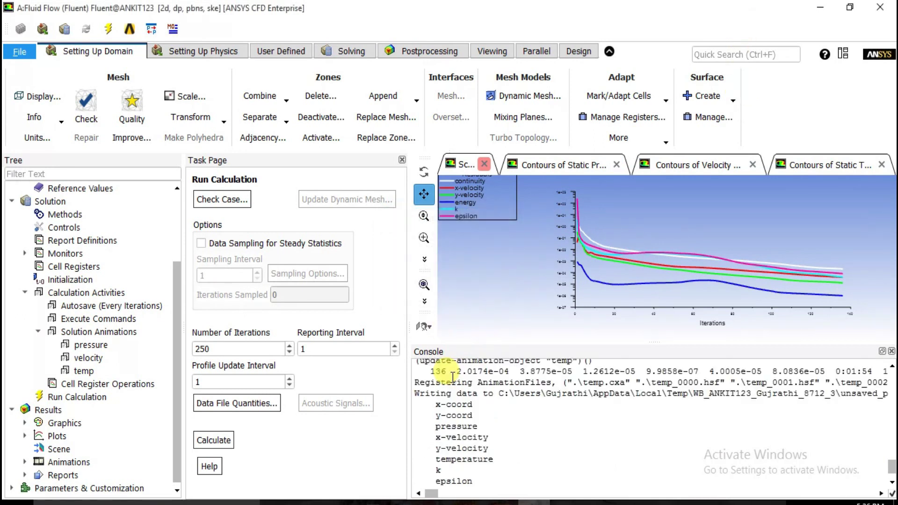
{"action": "scroll", "coordinate": [467, 359], "scroll_direction": "up", "scroll_amount": 1}
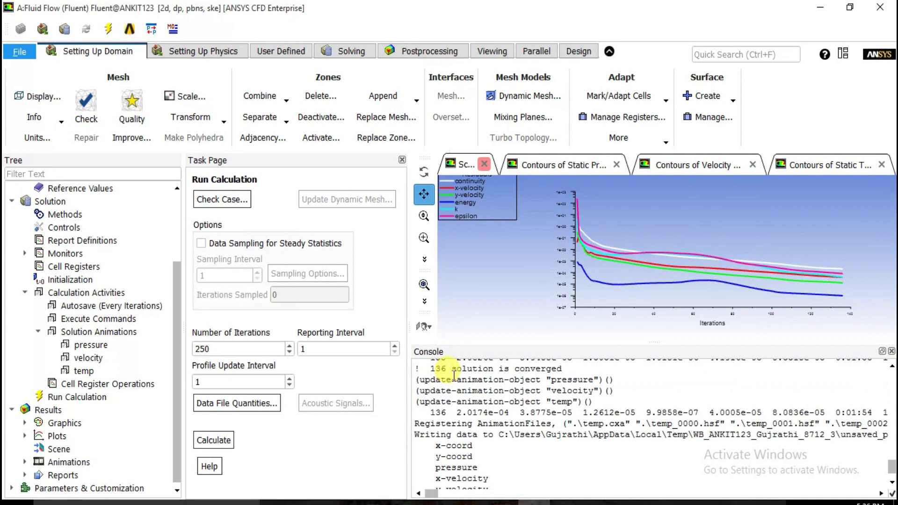
{"action": "left_click_drag", "start_coordinate": [502, 347], "coordinate": [525, 405]}
{"action": "scroll", "coordinate": [513, 404], "scroll_direction": "down", "scroll_amount": 1}
{"action": "left_click", "coordinate": [432, 468]}
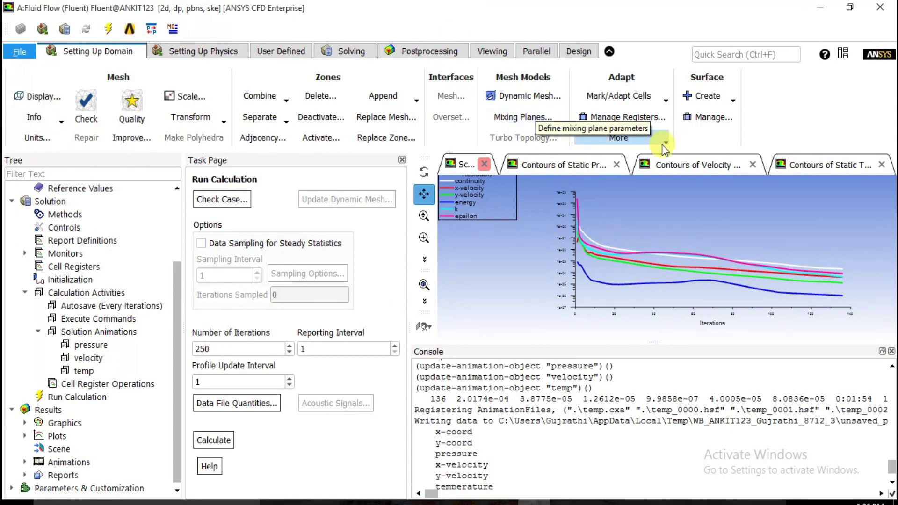
Close the static pressure, velocity magnitude and static temperature contour windows, keeping the scaled residuals plot open
{"action": "left_click", "coordinate": [617, 164]}
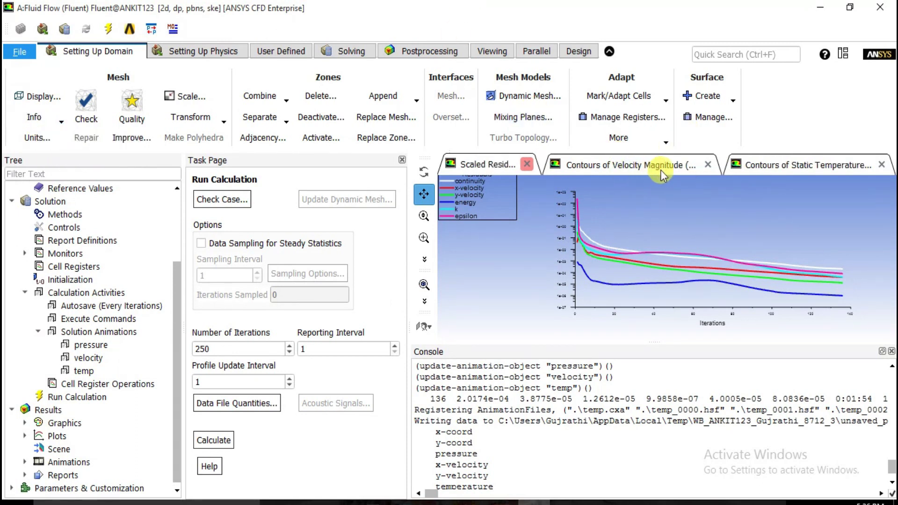
{"action": "left_click", "coordinate": [704, 165]}
{"action": "left_click", "coordinate": [882, 165]}
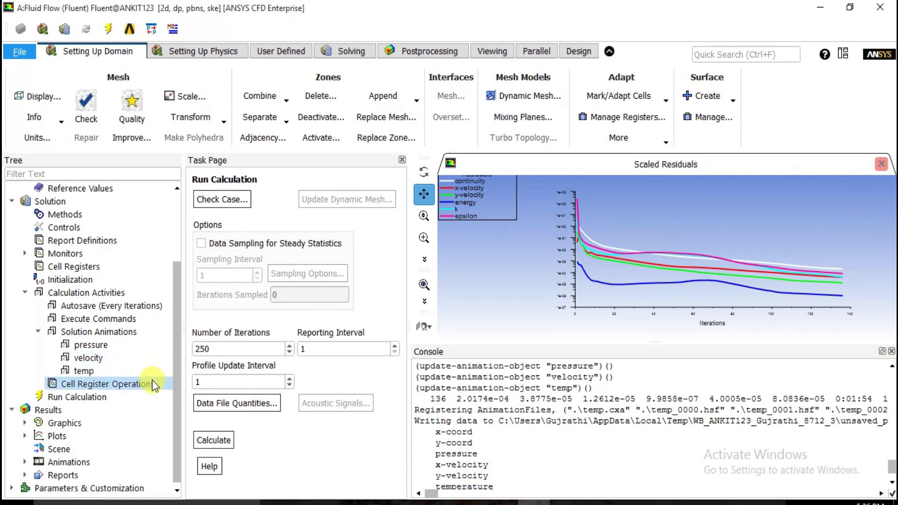
Open the solution animation playback and play the pressure sequence once
{"action": "left_click", "coordinate": [24, 462]}
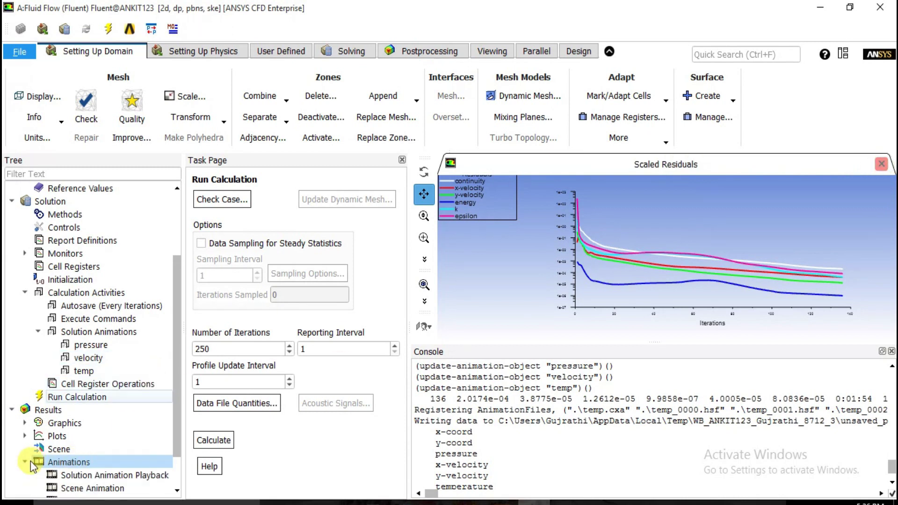
{"action": "double_click", "coordinate": [95, 475]}
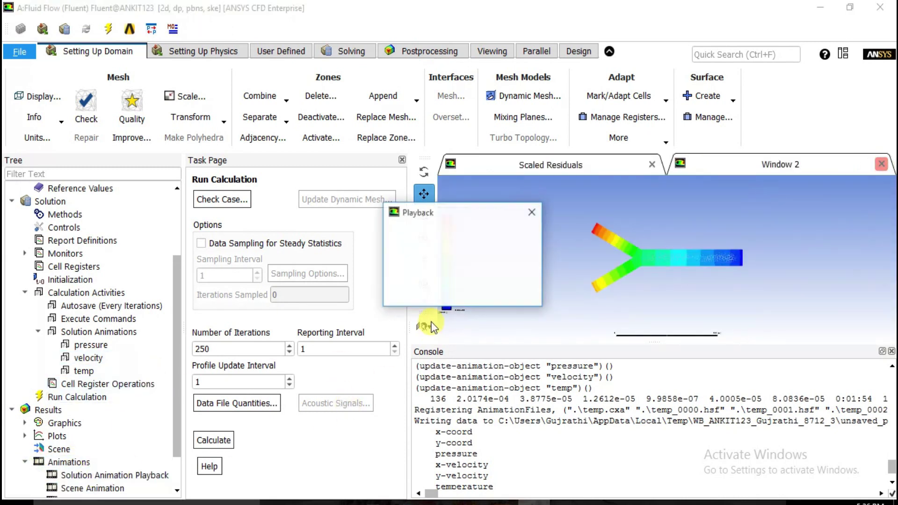
{"action": "left_click_drag", "start_coordinate": [464, 216], "coordinate": [248, 117]}
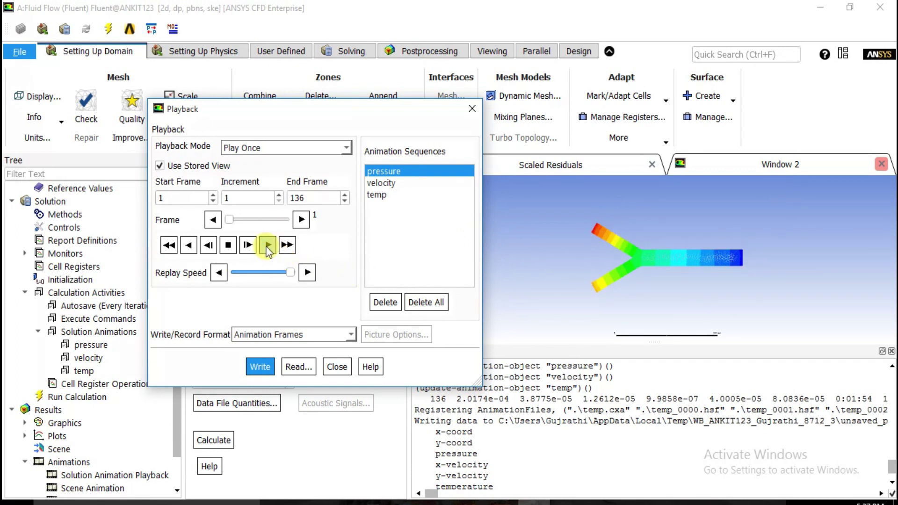
{"action": "left_click", "coordinate": [267, 245]}
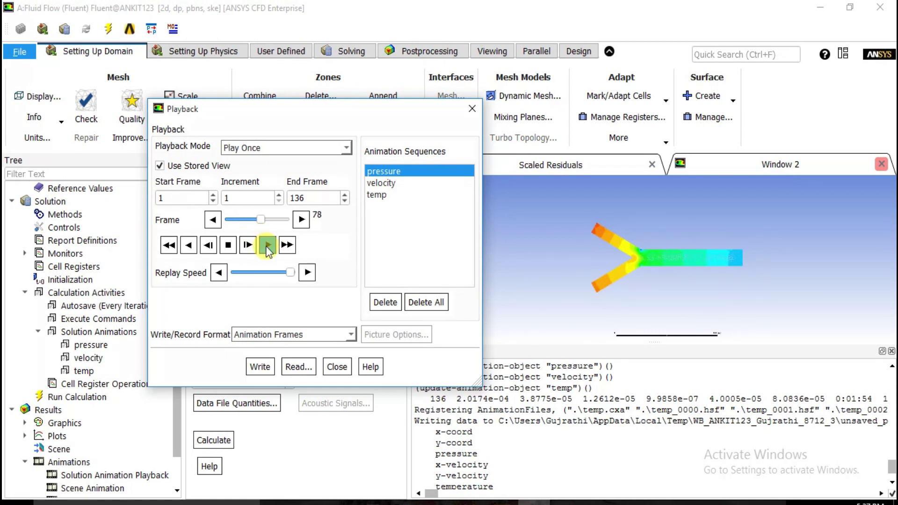
Play the velocity and temp animation sequences, then close the playback dialog
{"action": "left_click", "coordinate": [382, 187]}
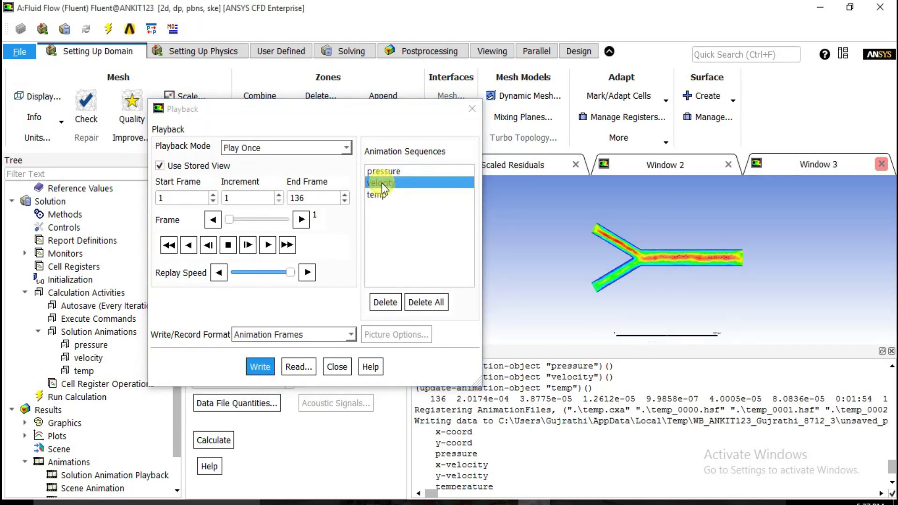
{"action": "left_click", "coordinate": [268, 245]}
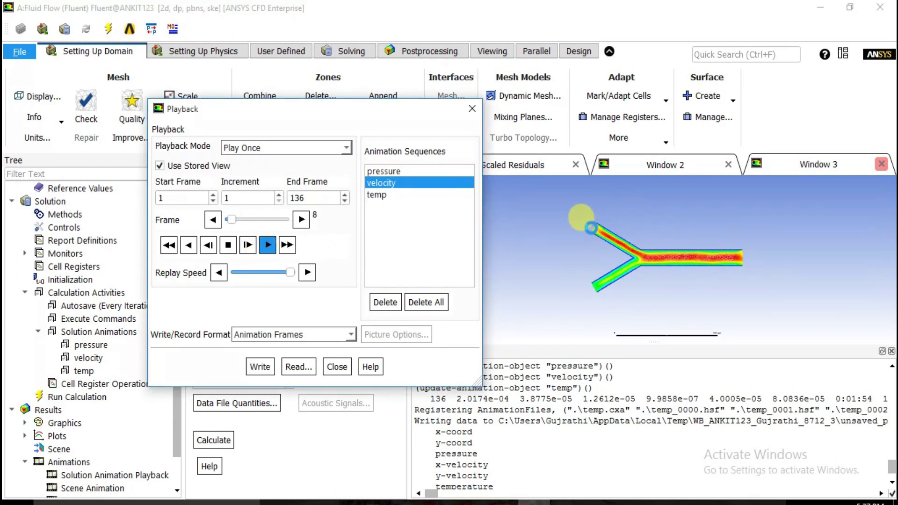
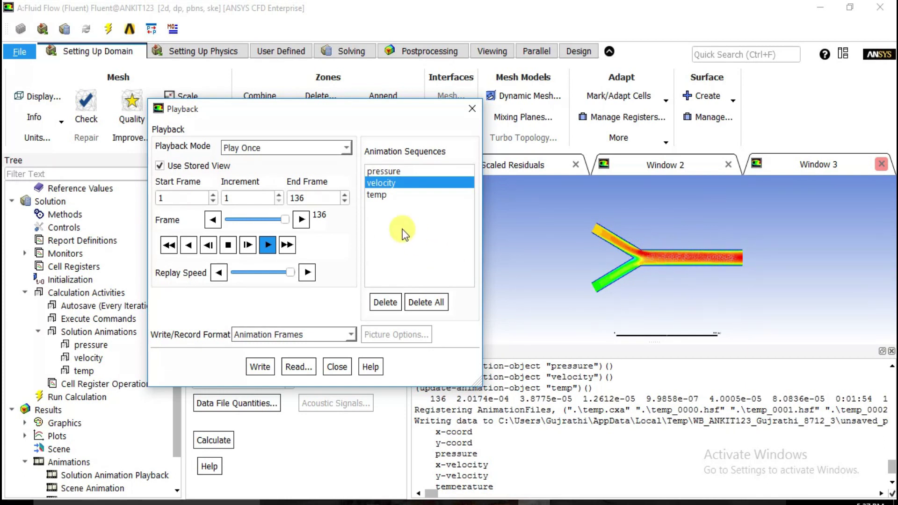
{"action": "left_click", "coordinate": [385, 201]}
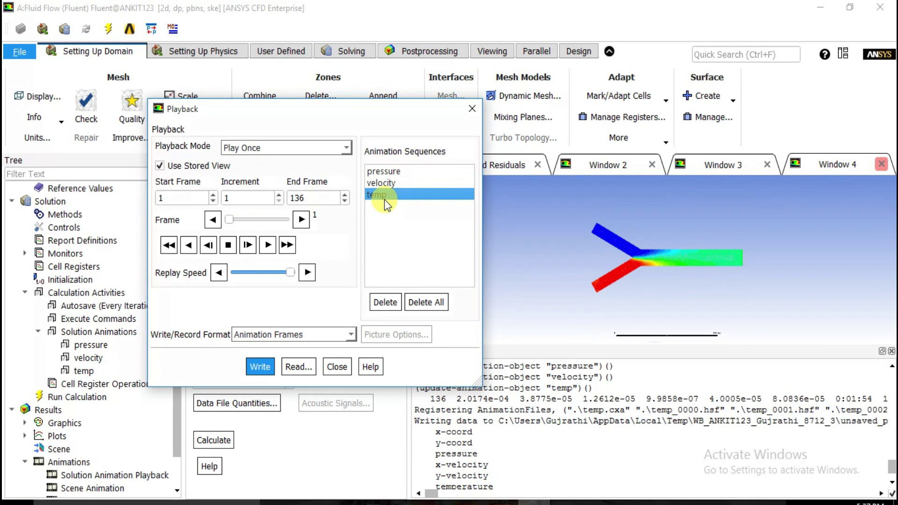
{"action": "left_click", "coordinate": [269, 246]}
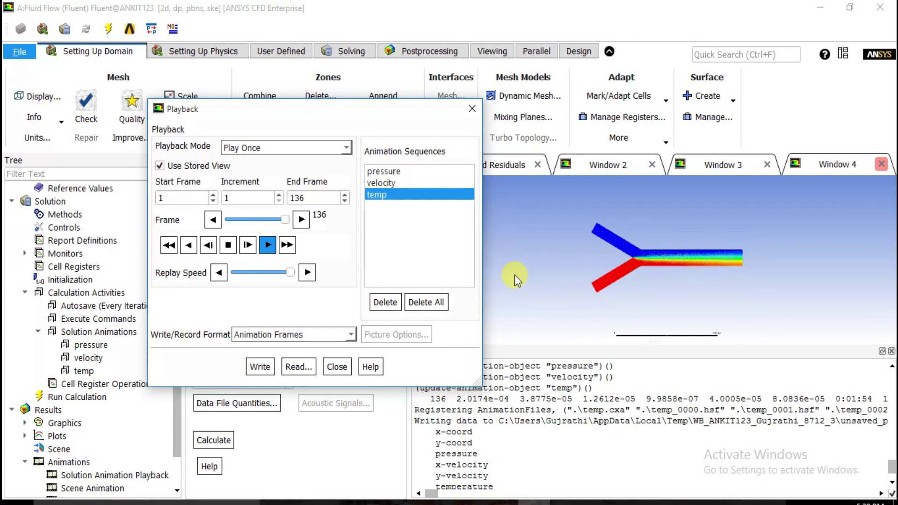
{"action": "scroll", "coordinate": [711, 233], "scroll_direction": "up", "scroll_amount": 3}
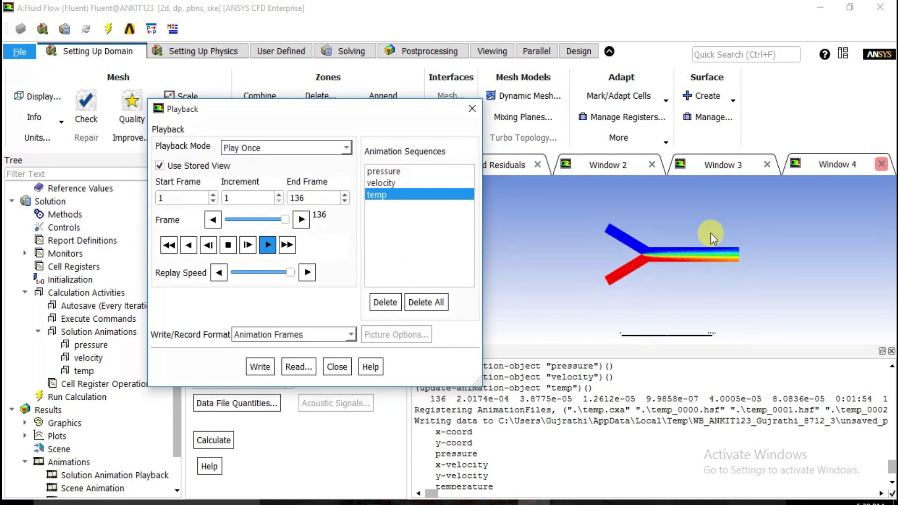
{"action": "scroll", "coordinate": [713, 270], "scroll_direction": "up", "scroll_amount": 1}
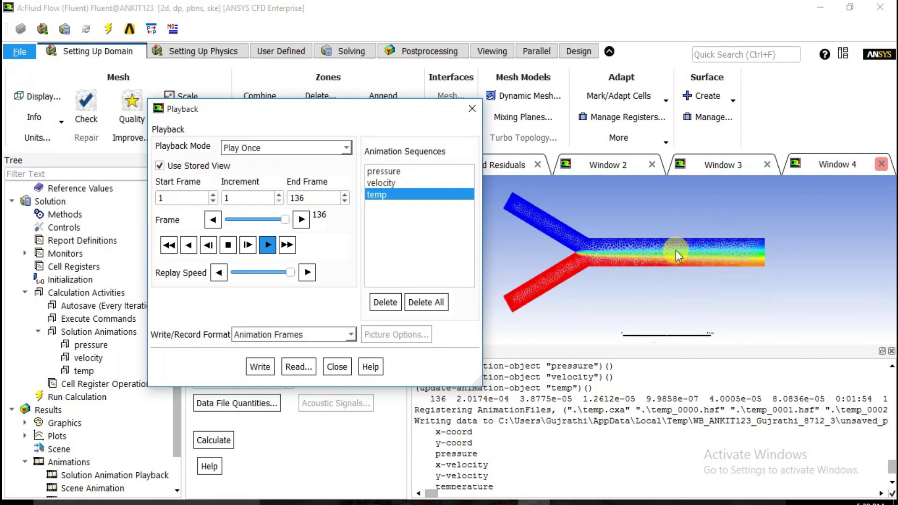
{"action": "left_click", "coordinate": [336, 368]}
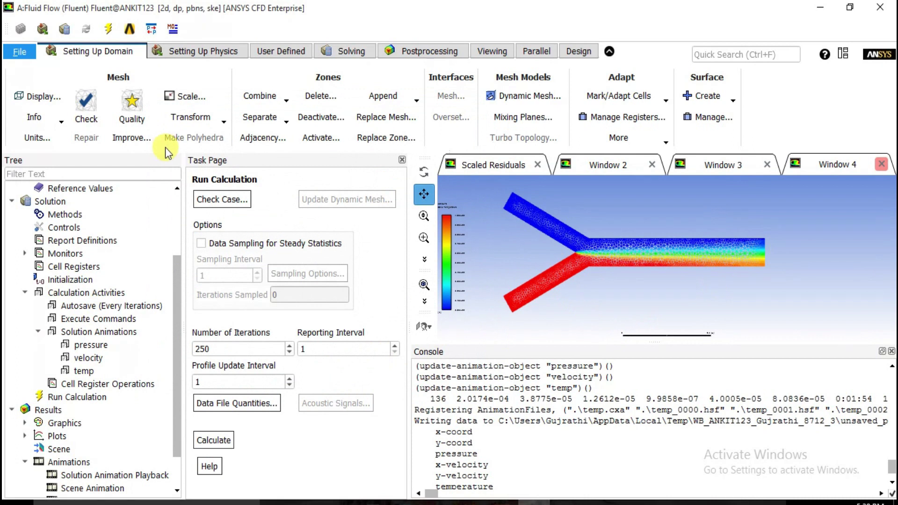
Close Fluent without saving, open the Results cell from Workbench in CFD-Post and orient the channel to the XY plane
{"action": "left_click", "coordinate": [11, 51]}
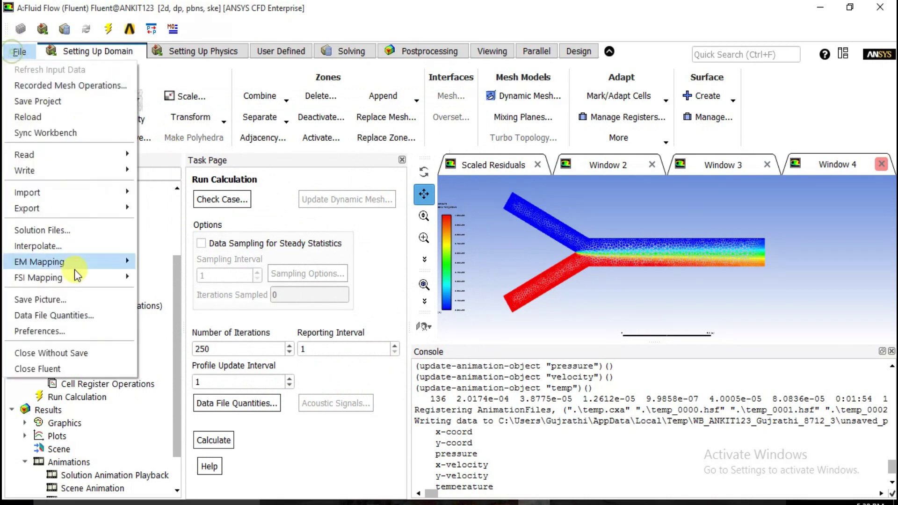
{"action": "left_click", "coordinate": [35, 352]}
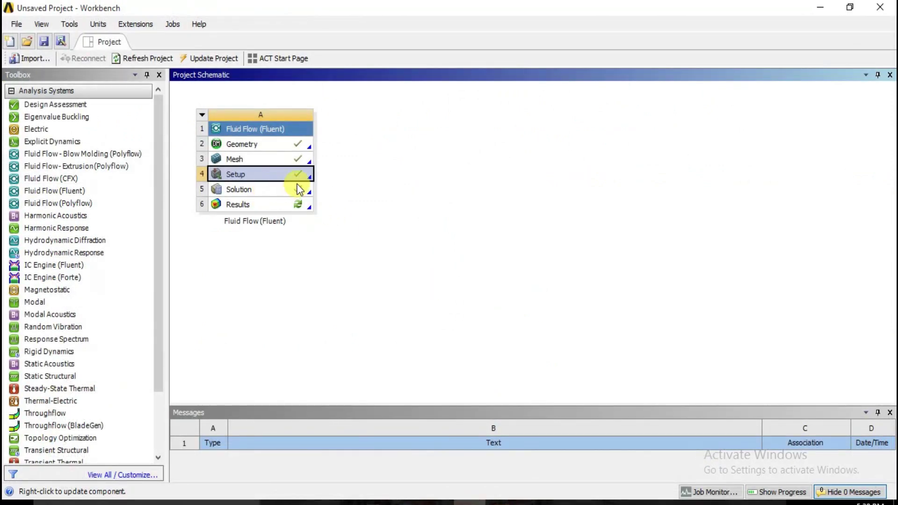
{"action": "right_click", "coordinate": [297, 206]}
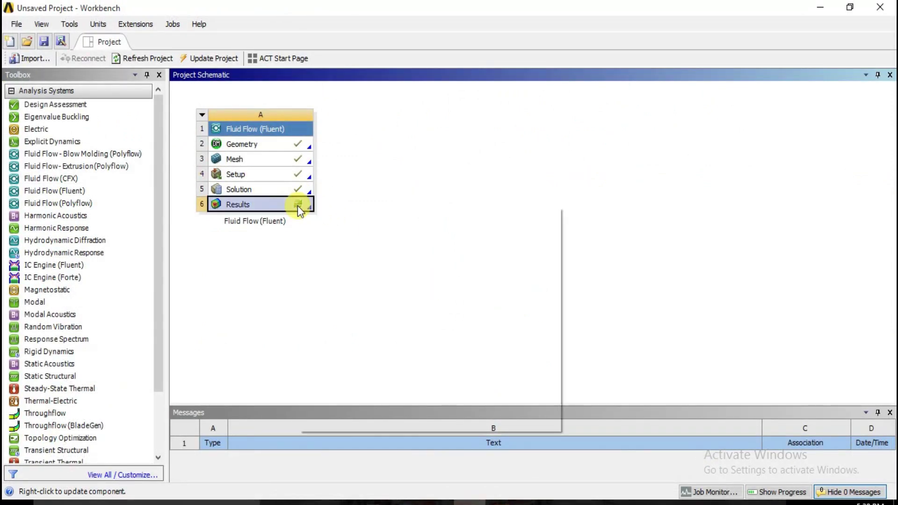
{"action": "left_click", "coordinate": [346, 215]}
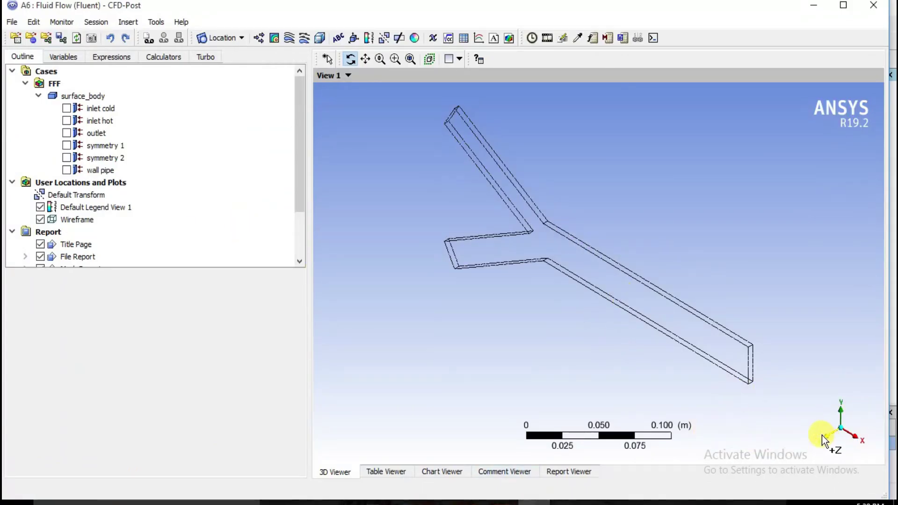
{"action": "left_click", "coordinate": [828, 440]}
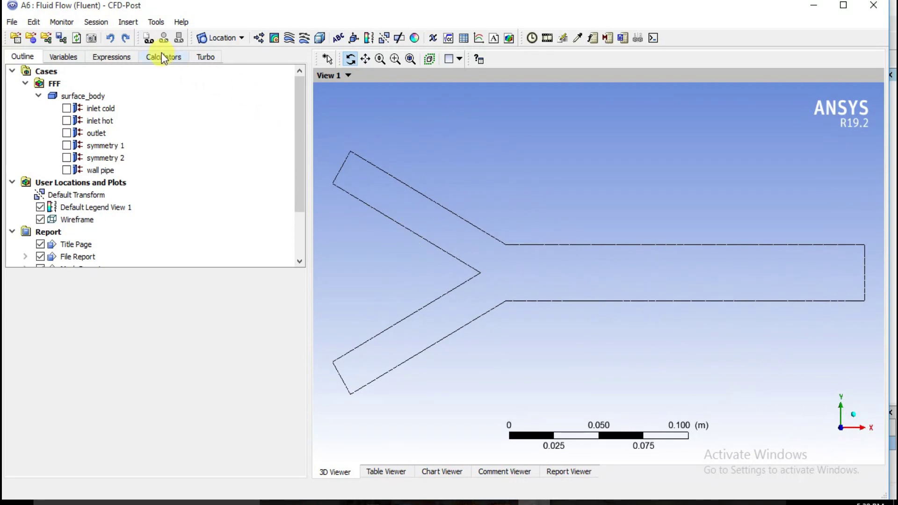
Insert a contour plot with the default name and set its location to symmetry 2
{"action": "left_click", "coordinate": [242, 38]}
{"action": "left_click", "coordinate": [287, 43]}
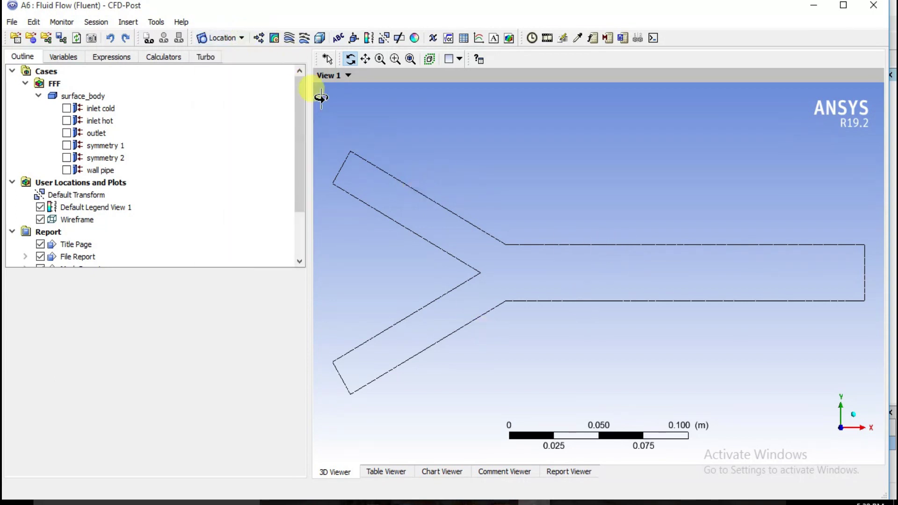
{"action": "left_click", "coordinate": [275, 38]}
{"action": "left_click", "coordinate": [321, 96]}
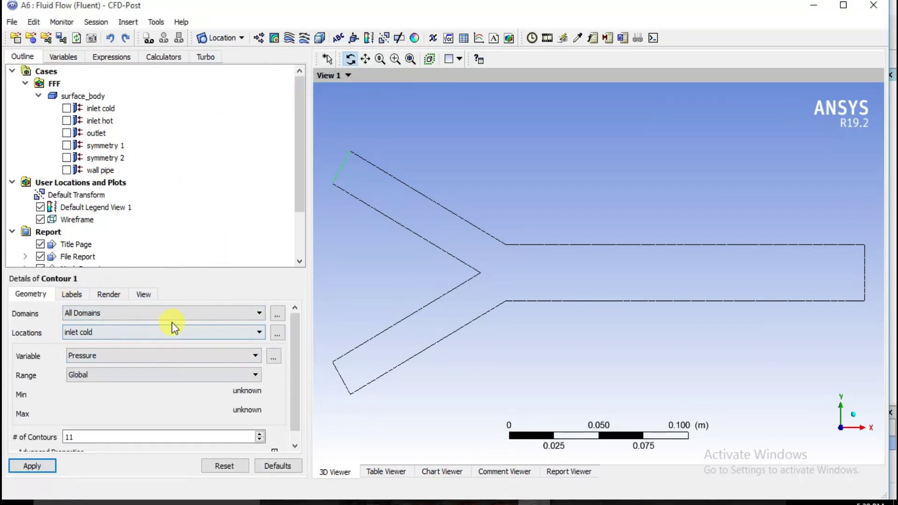
{"action": "left_click", "coordinate": [162, 337]}
{"action": "left_click", "coordinate": [161, 337]}
{"action": "left_click", "coordinate": [162, 337]}
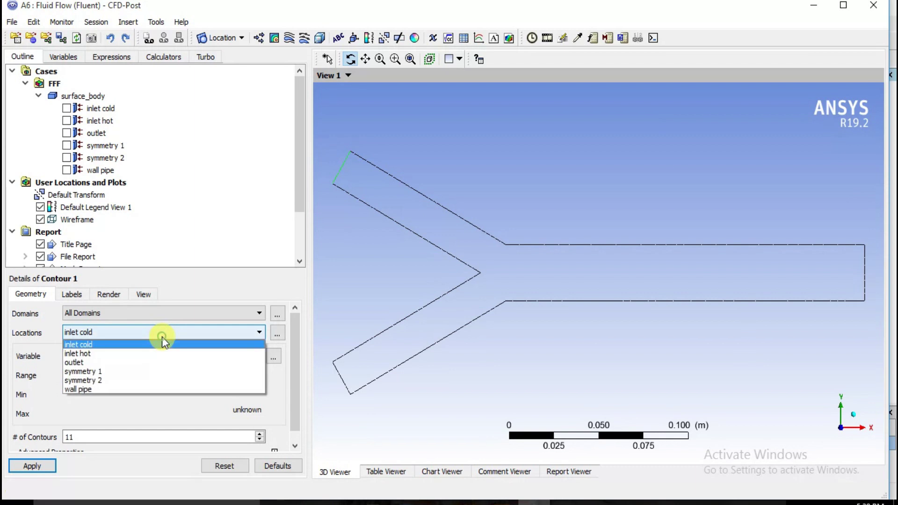
{"action": "left_click", "coordinate": [140, 379]}
{"action": "left_click", "coordinate": [141, 377]}
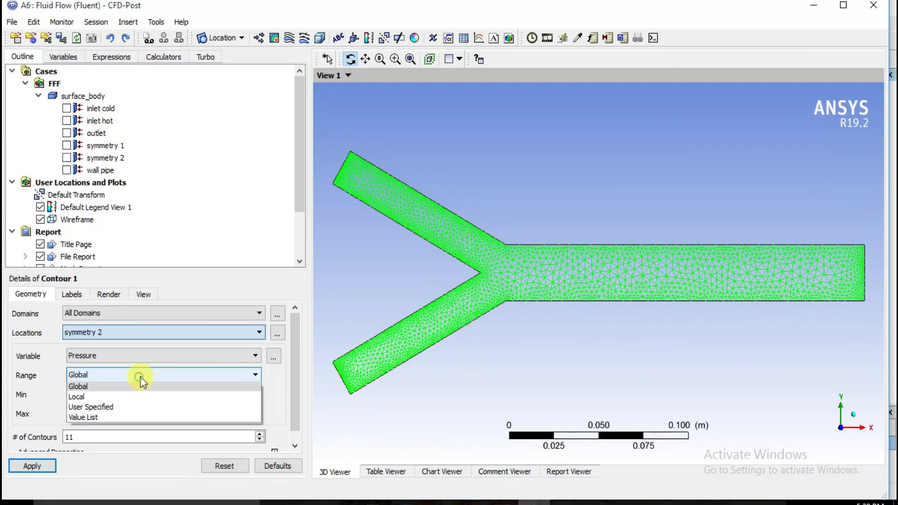
{"action": "left_click", "coordinate": [296, 355]}
Set the contour's variable to Pressure and the number of contours to 100, and apply it
{"action": "left_click", "coordinate": [102, 355]}
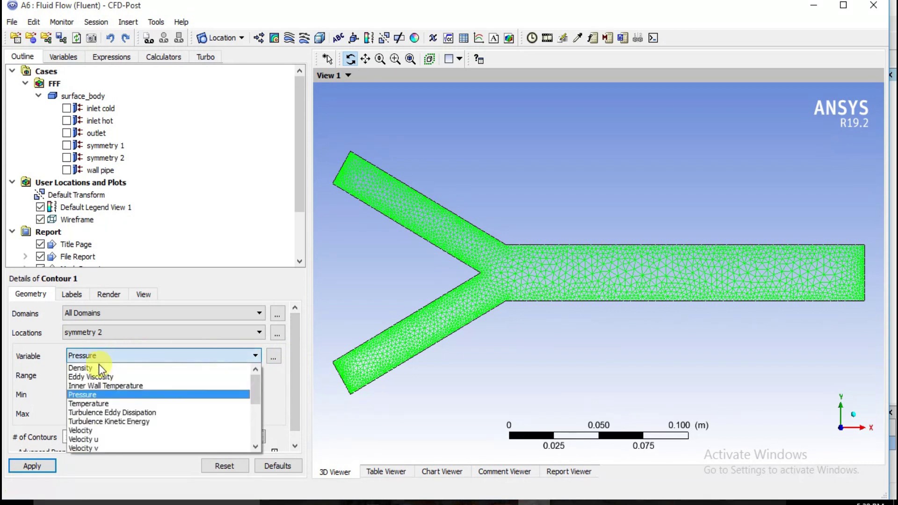
{"action": "left_click", "coordinate": [82, 393]}
{"action": "left_click", "coordinate": [76, 436]}
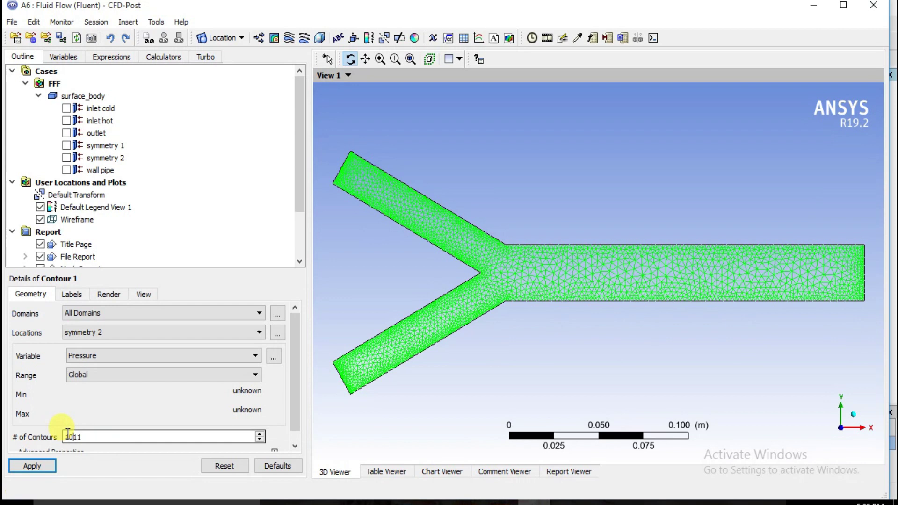
{"action": "type", "text": "10"}
{"action": "left_click_drag", "start_coordinate": [106, 440], "coordinate": [24, 421]}
{"action": "type", "text": "100"}
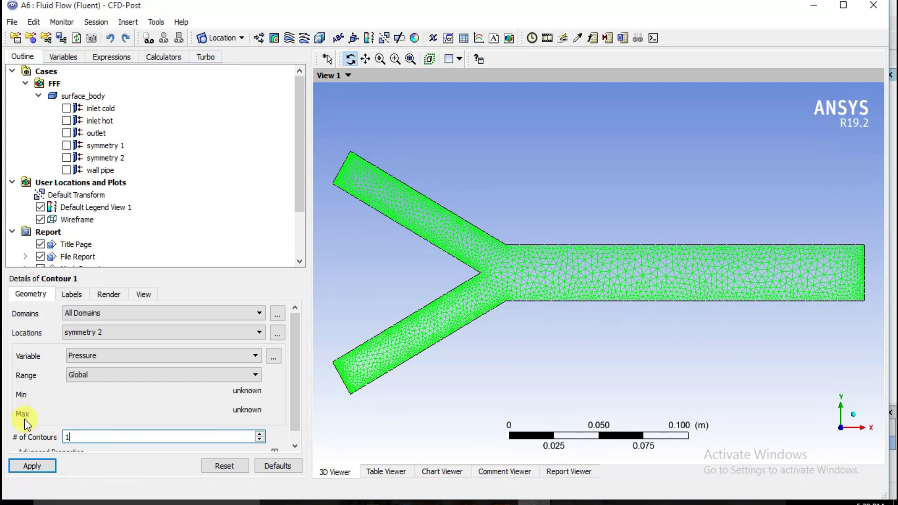
{"action": "left_click", "coordinate": [27, 467]}
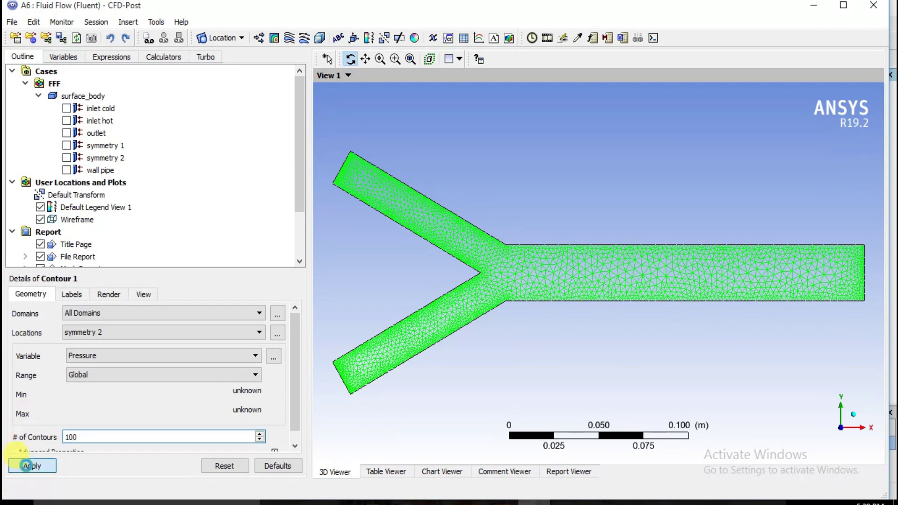
{"action": "left_click_drag", "start_coordinate": [415, 267], "coordinate": [411, 257]}
{"action": "left_click_drag", "start_coordinate": [408, 192], "coordinate": [401, 364]}
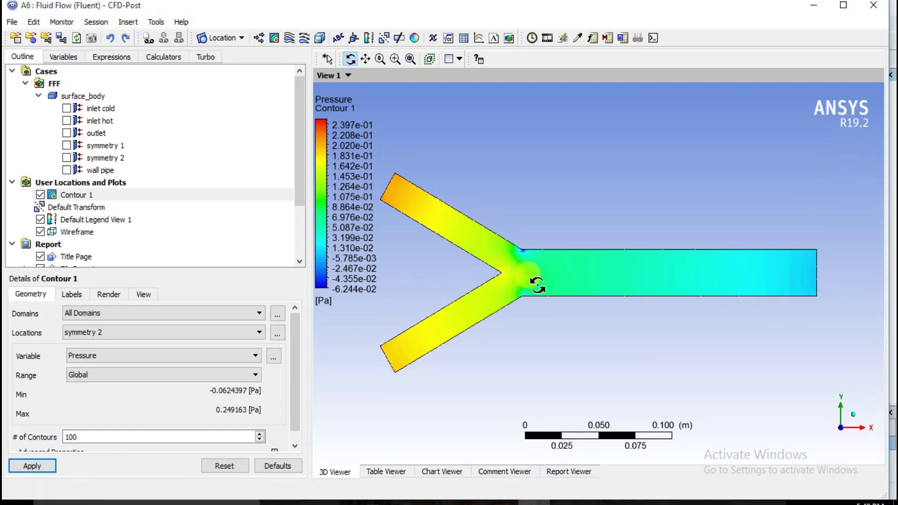
Switch the contour on symmetry 2 to the Velocity variable and apply it
{"action": "left_click", "coordinate": [175, 355]}
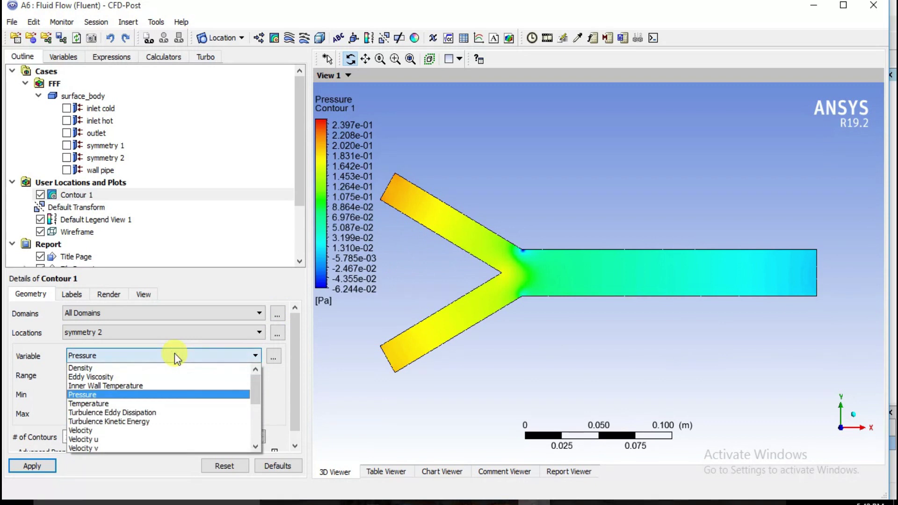
{"action": "left_click", "coordinate": [123, 430]}
{"action": "left_click", "coordinate": [31, 465]}
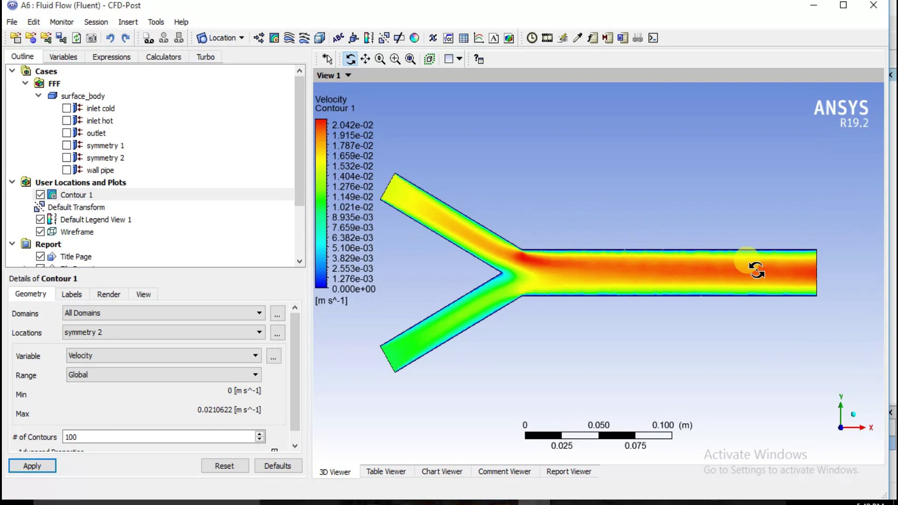
Change the contour's variable to Temperature, apply it and inspect the mixing region of the channel
{"action": "left_click", "coordinate": [94, 359]}
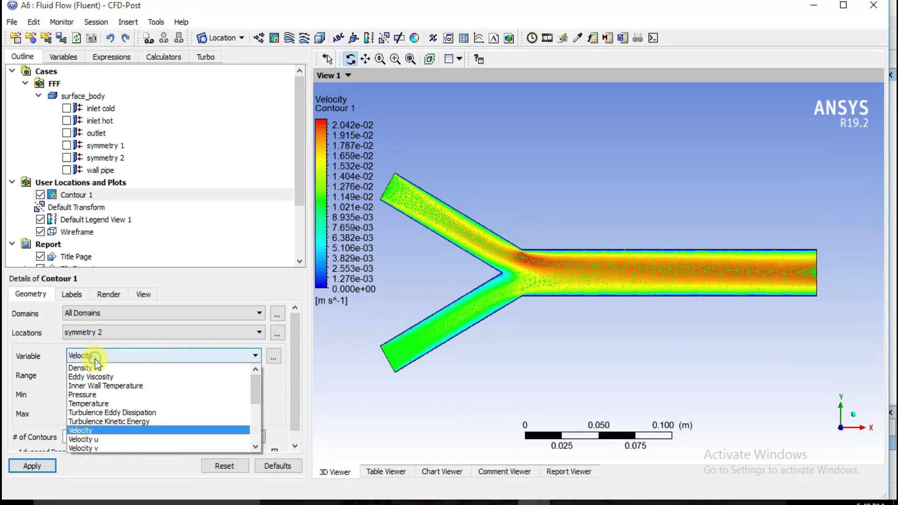
{"action": "left_click", "coordinate": [114, 405]}
{"action": "left_click", "coordinate": [27, 462]}
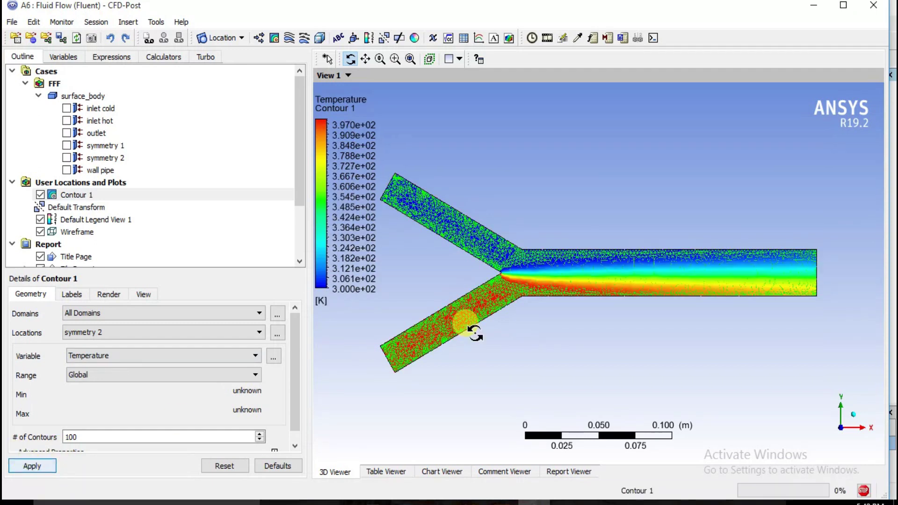
{"action": "scroll", "coordinate": [519, 318], "scroll_direction": "up", "scroll_amount": 1}
{"action": "scroll", "coordinate": [520, 318], "scroll_direction": "down", "scroll_amount": 1}
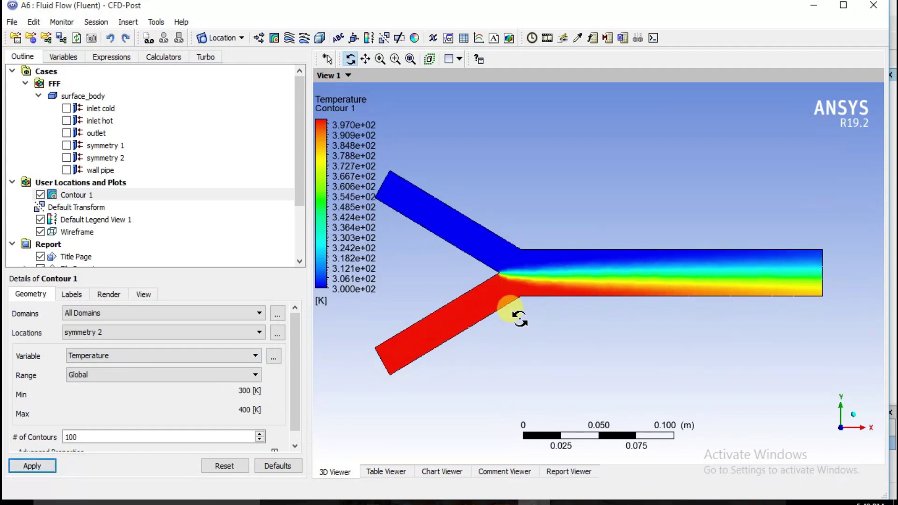
{"action": "scroll", "coordinate": [520, 318], "scroll_direction": "down", "scroll_amount": 1}
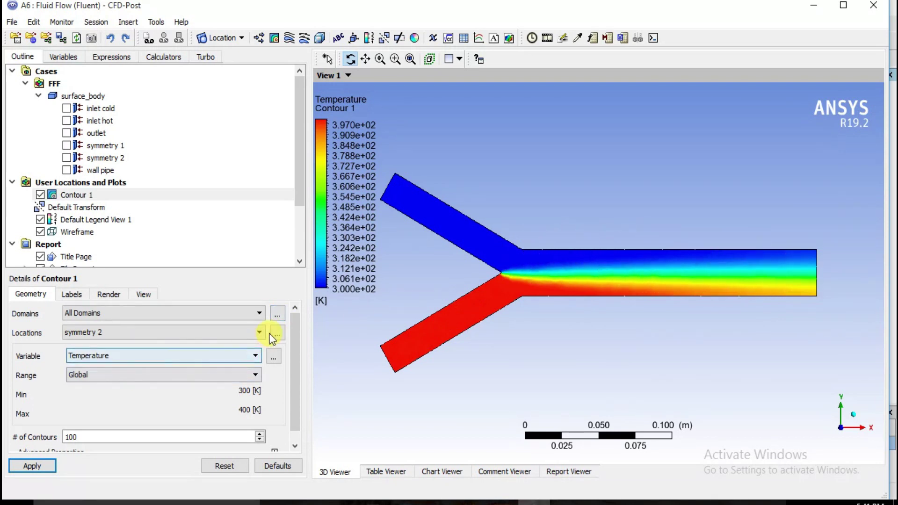
{"action": "left_click_drag", "start_coordinate": [321, 311], "coordinate": [322, 318]}
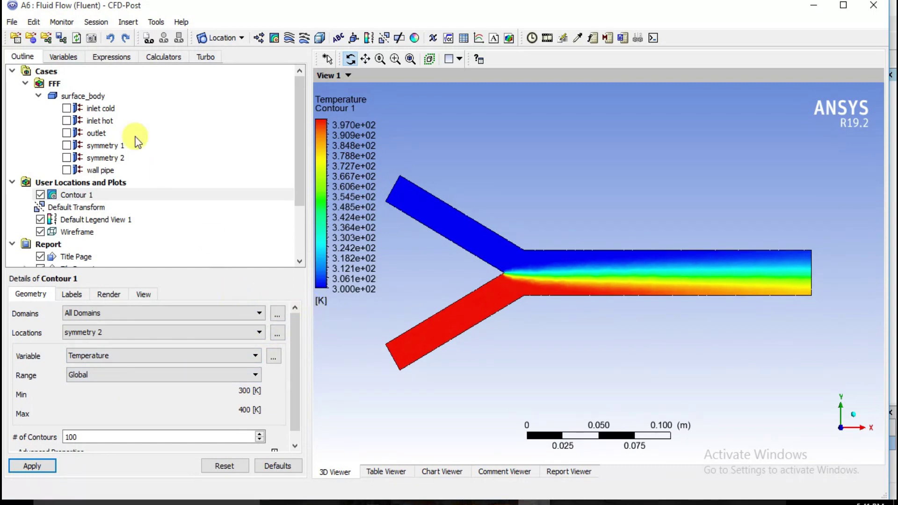
Calculate the average (ave) of Temperature on the outlet with the Function Calculator
{"action": "left_click", "coordinate": [152, 60]}
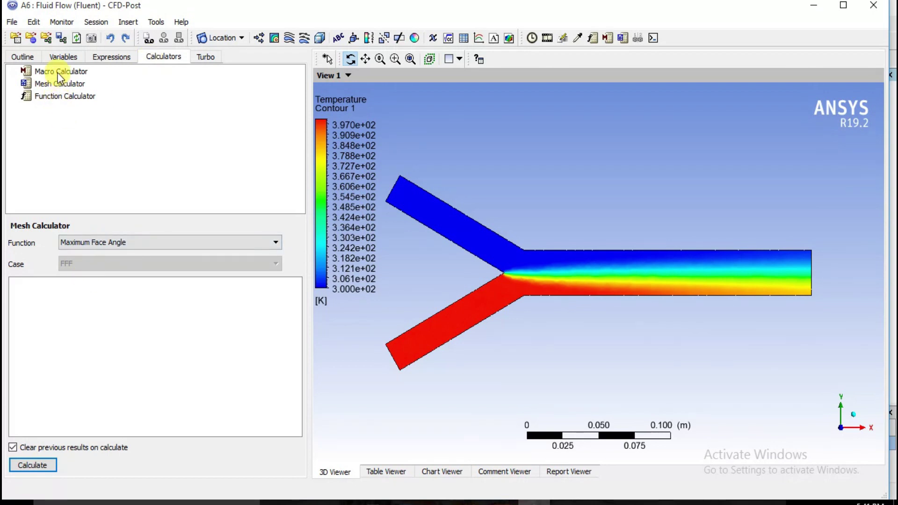
{"action": "left_click", "coordinate": [60, 96]}
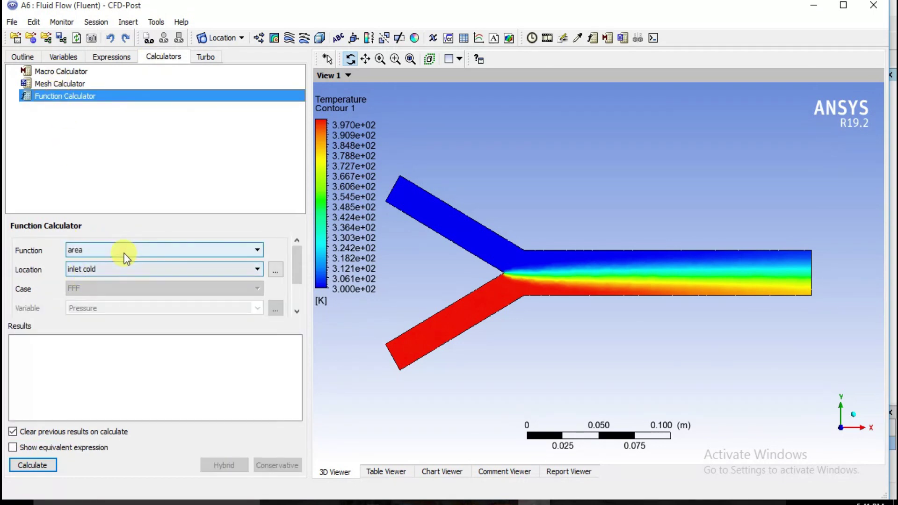
{"action": "left_click", "coordinate": [125, 252]}
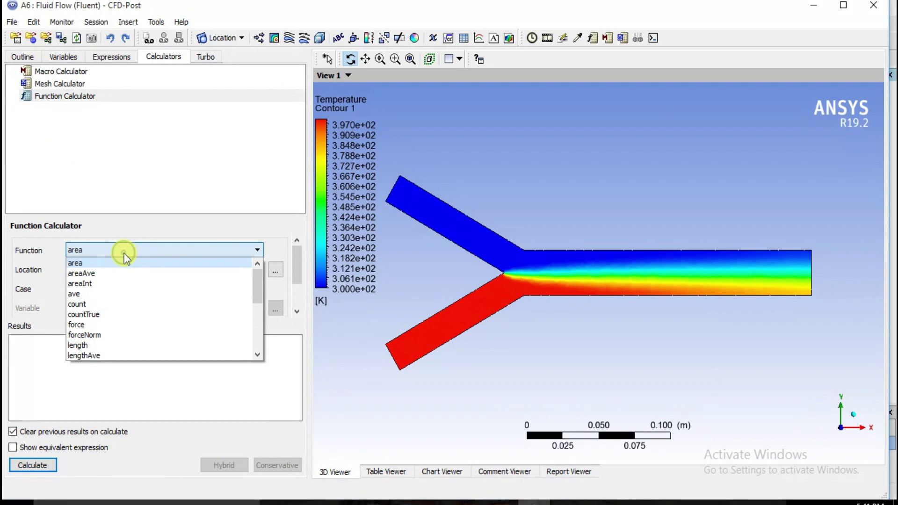
{"action": "left_click", "coordinate": [100, 294]}
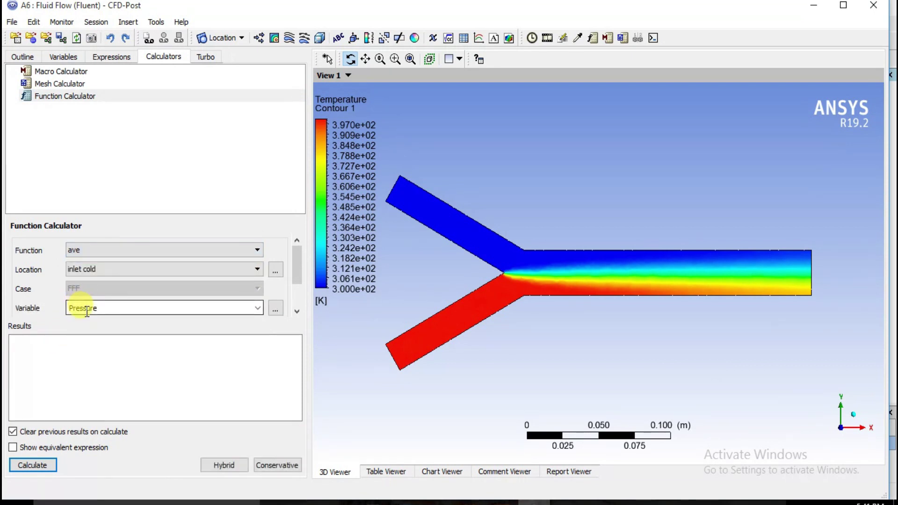
{"action": "left_click", "coordinate": [253, 309]}
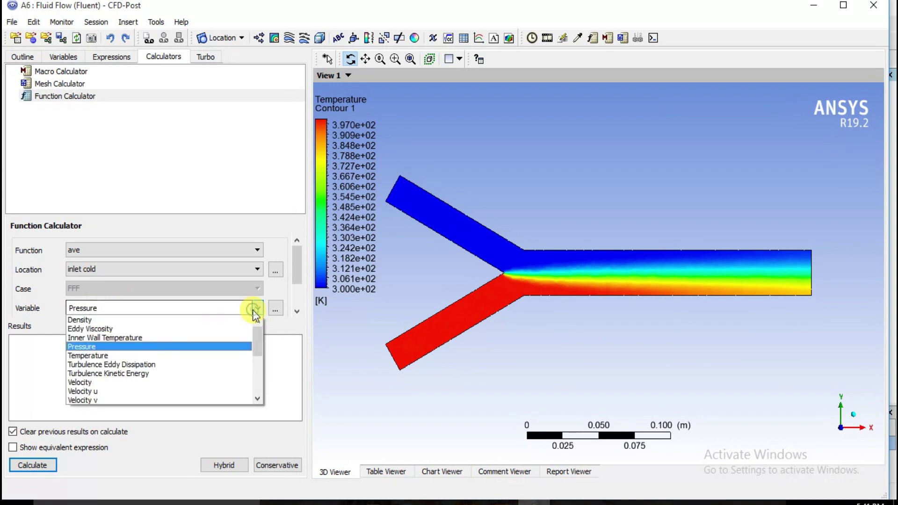
{"action": "left_click", "coordinate": [202, 355]}
{"action": "left_click", "coordinate": [257, 272]}
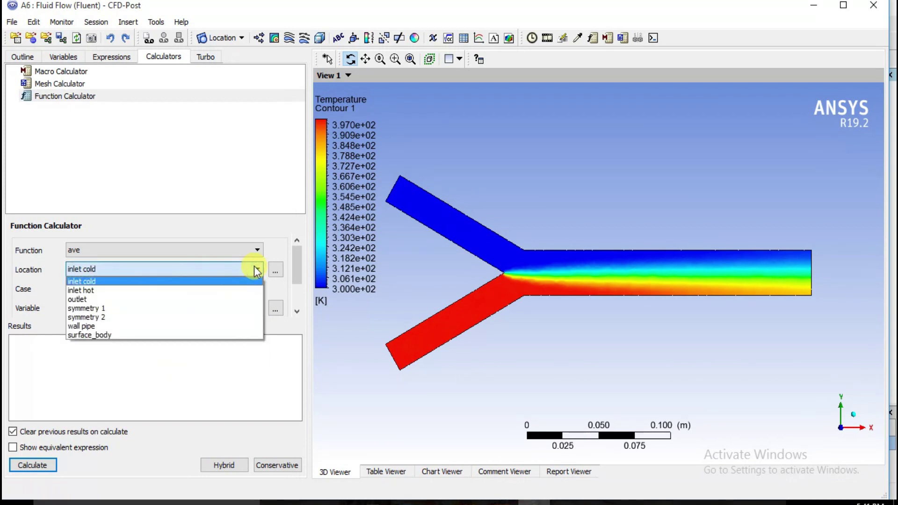
{"action": "left_click", "coordinate": [167, 295]}
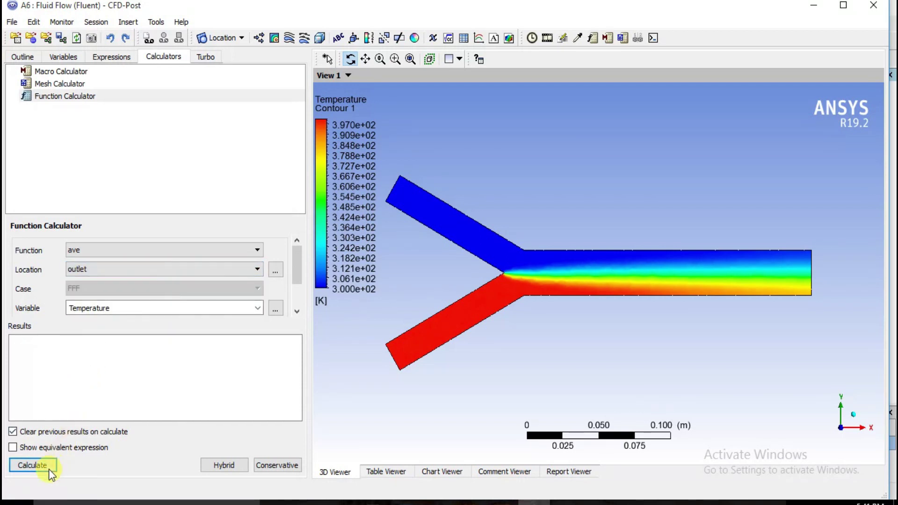
{"action": "left_click_drag", "start_coordinate": [12, 342], "coordinate": [13, 361]}
{"action": "left_click", "coordinate": [52, 360]}
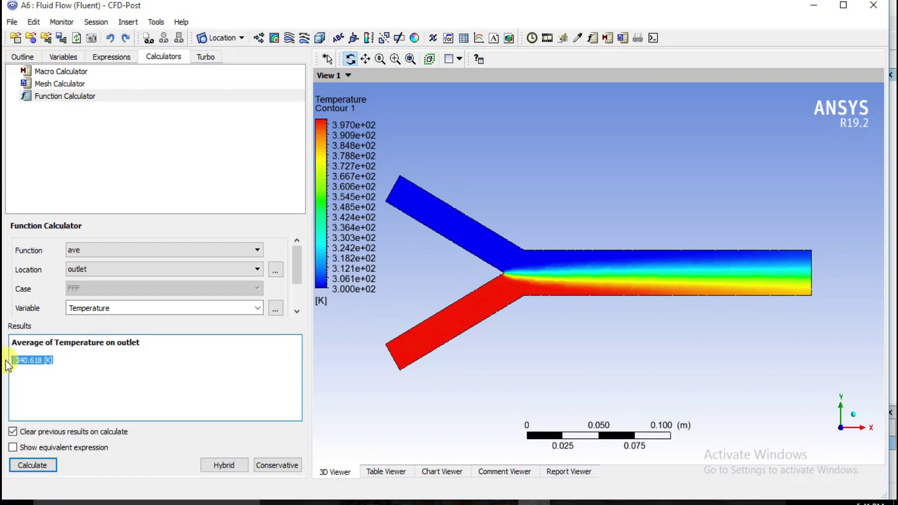
{"action": "left_click_drag", "start_coordinate": [74, 361], "coordinate": [12, 361]}
Calculate the average Temperature on inlet cold and on inlet hot
{"action": "left_click", "coordinate": [189, 271]}
{"action": "left_click", "coordinate": [137, 282]}
{"action": "left_click", "coordinate": [36, 470]}
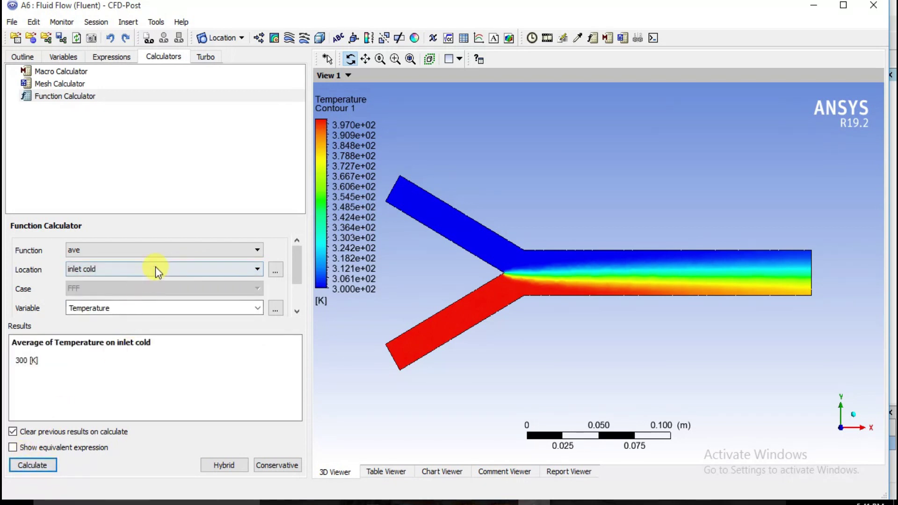
{"action": "left_click", "coordinate": [156, 269]}
{"action": "left_click", "coordinate": [134, 290]}
{"action": "left_click", "coordinate": [44, 470]}
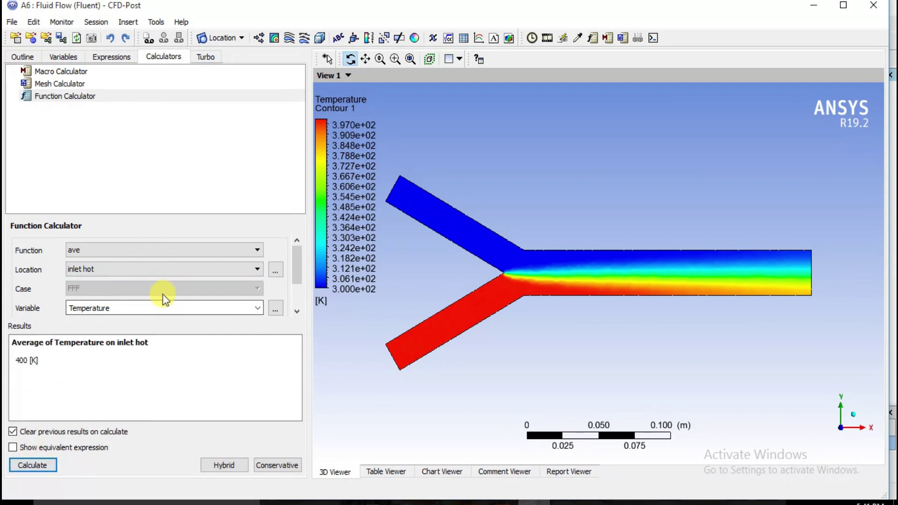
Switch the calculation location back to outlet and recalculate the average Temperature there
{"action": "left_click", "coordinate": [176, 270]}
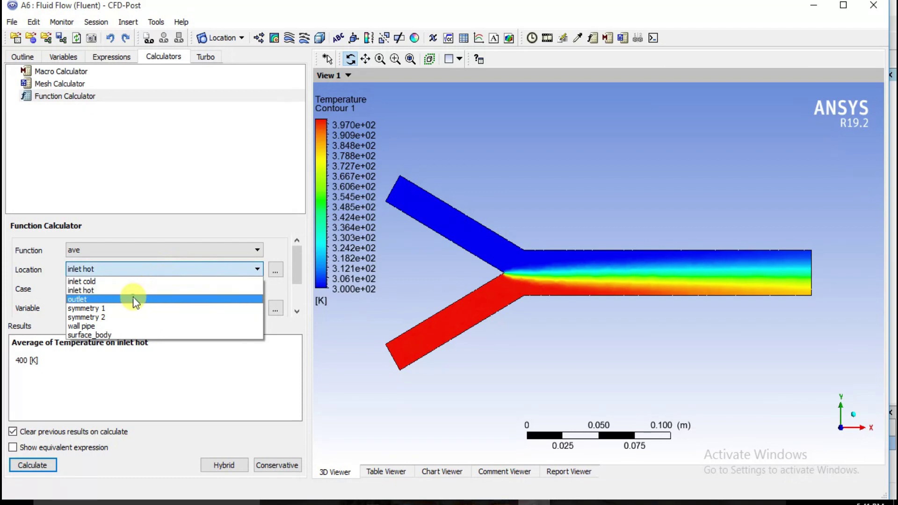
{"action": "left_click", "coordinate": [133, 298]}
{"action": "left_click", "coordinate": [31, 466]}
{"action": "left_click_drag", "start_coordinate": [55, 361], "coordinate": [11, 364]}
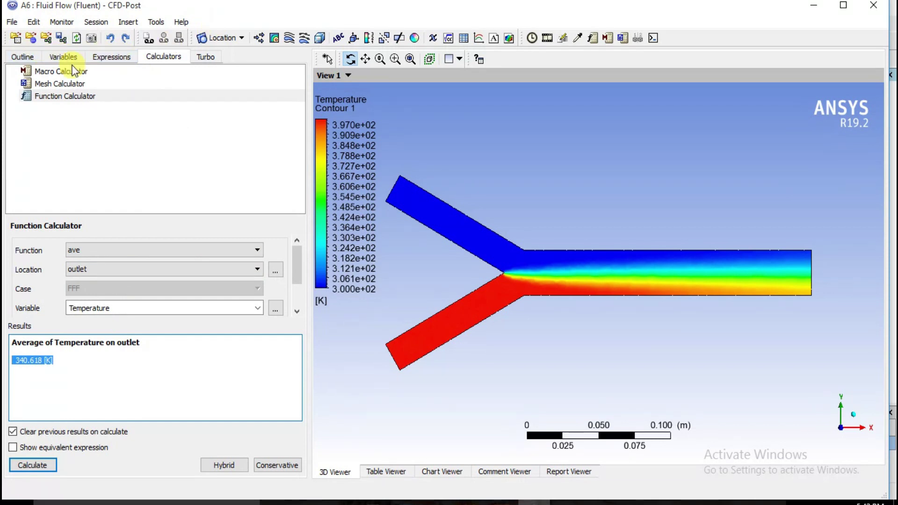
Return to Contour 1's details, set its variable to Turbulence Eddy Dissipation, and apply it
{"action": "left_click", "coordinate": [25, 57]}
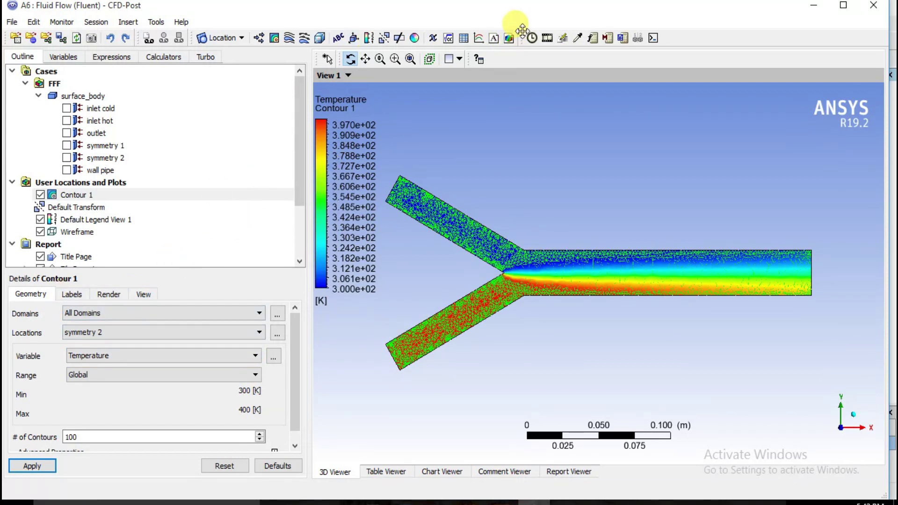
{"action": "left_click", "coordinate": [41, 194]}
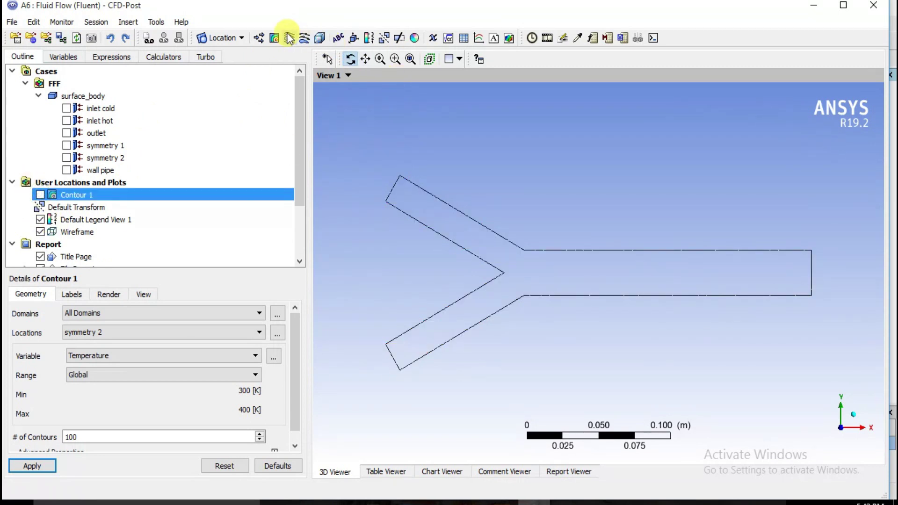
{"action": "left_click", "coordinate": [40, 195]}
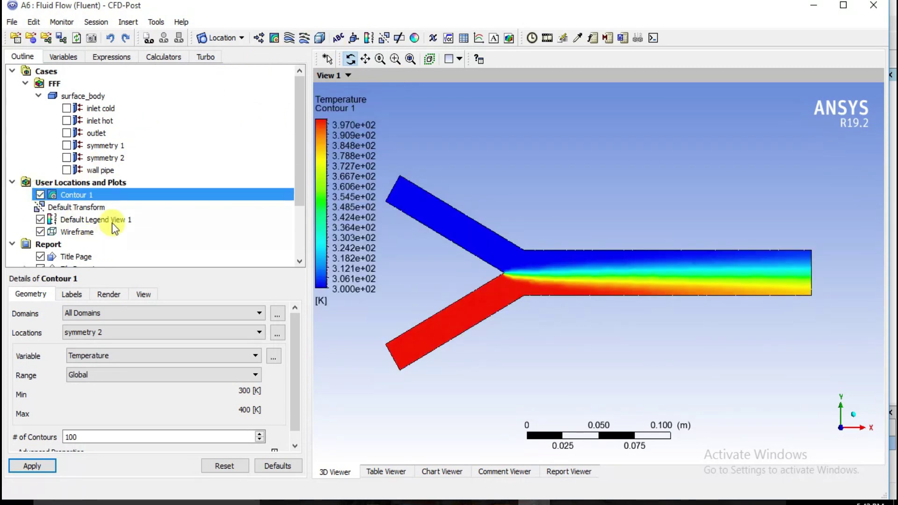
{"action": "left_click", "coordinate": [196, 355]}
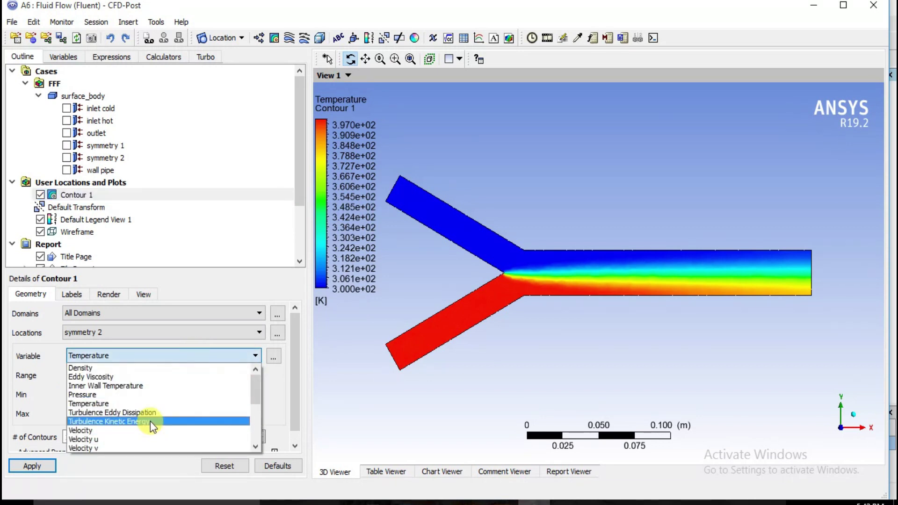
{"action": "left_click", "coordinate": [150, 413]}
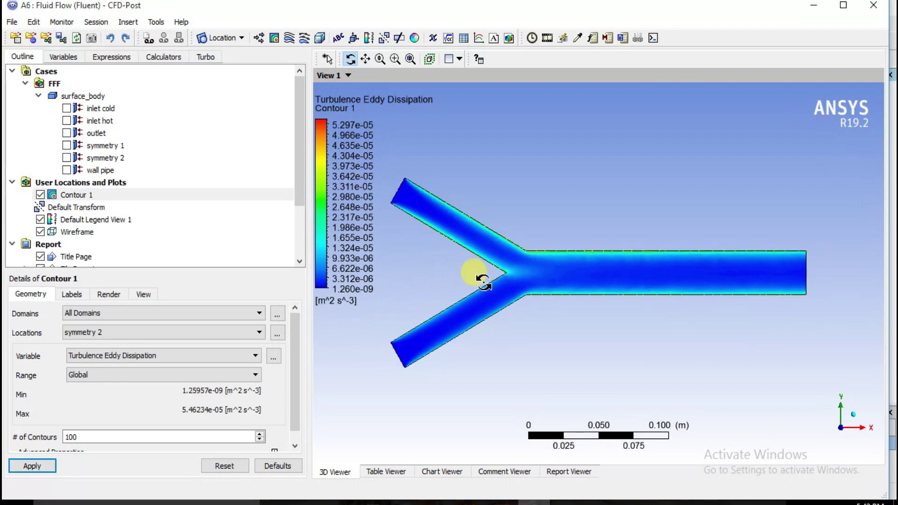
Switch the contour on symmetry 2 to the Eddy Viscosity variable and apply it
{"action": "left_click", "coordinate": [152, 356]}
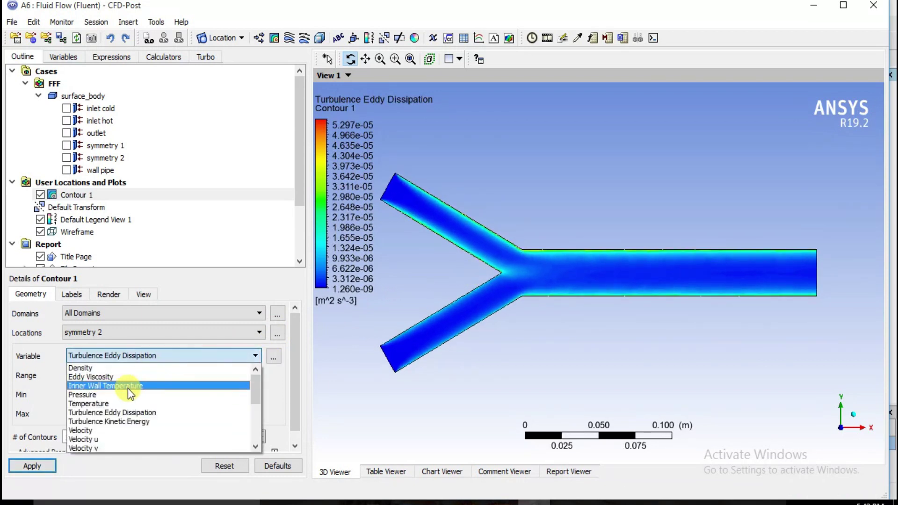
{"action": "left_click", "coordinate": [131, 378]}
{"action": "left_click", "coordinate": [26, 465]}
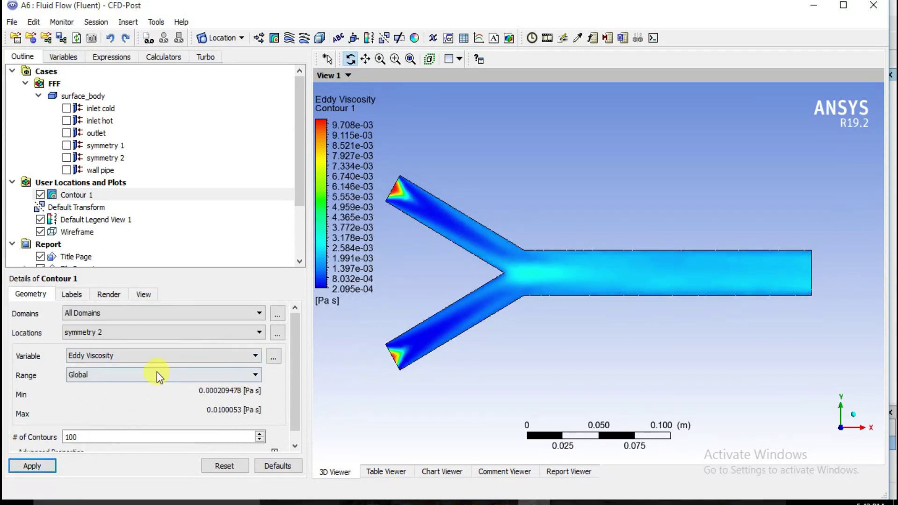
{"action": "left_click", "coordinate": [157, 358]}
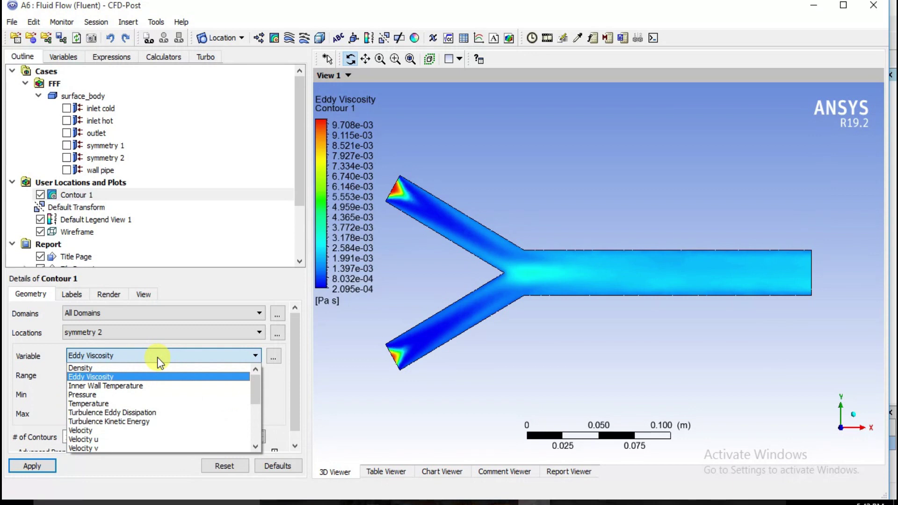
{"action": "left_click", "coordinate": [158, 359]}
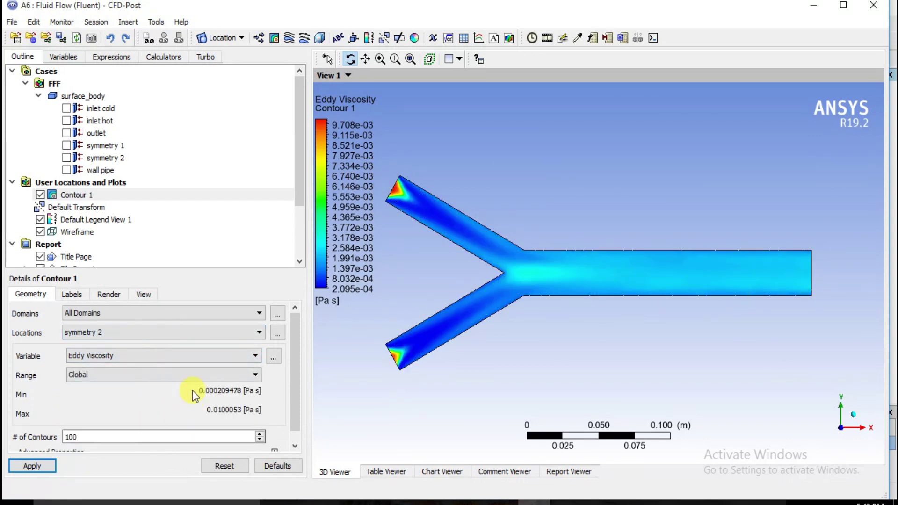
Set the contour's variable to Wall Heat Flux and apply it
{"action": "left_click", "coordinate": [210, 360]}
{"action": "scroll", "coordinate": [170, 395], "scroll_direction": "down", "scroll_amount": 2}
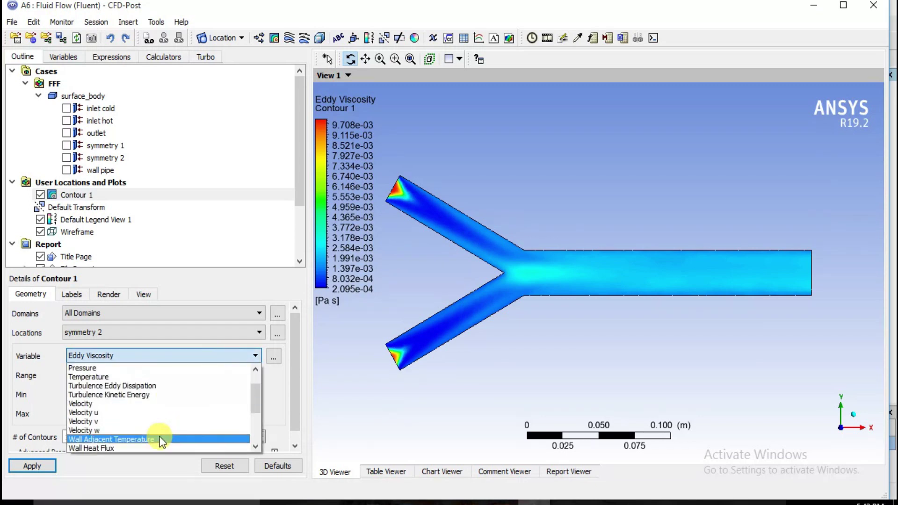
{"action": "left_click", "coordinate": [128, 446]}
{"action": "left_click", "coordinate": [28, 468]}
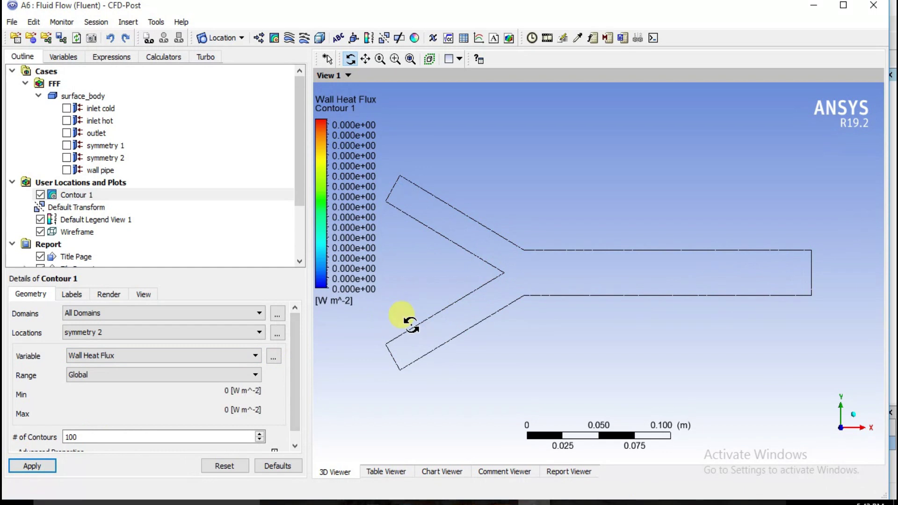
Change the contour's variable to Wall Adjacent Temperature and apply it
{"action": "left_click", "coordinate": [176, 356]}
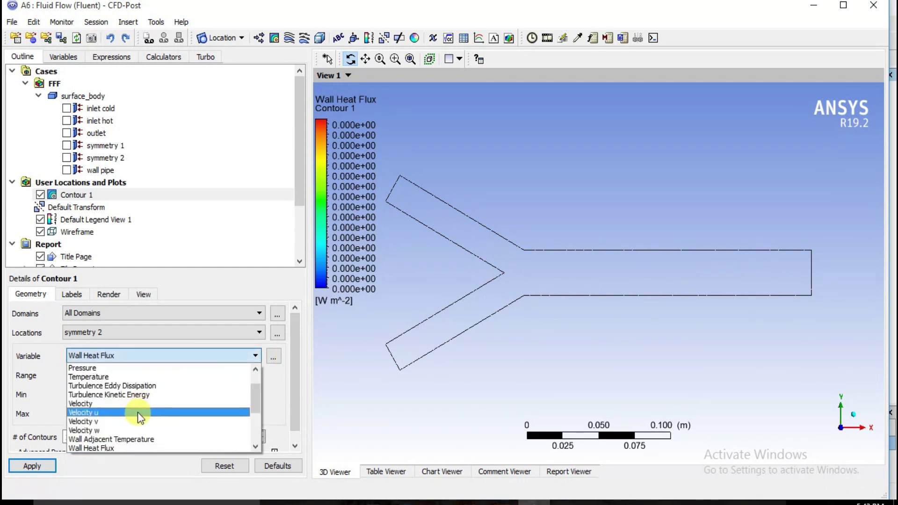
{"action": "left_click", "coordinate": [134, 439]}
{"action": "left_click", "coordinate": [41, 466]}
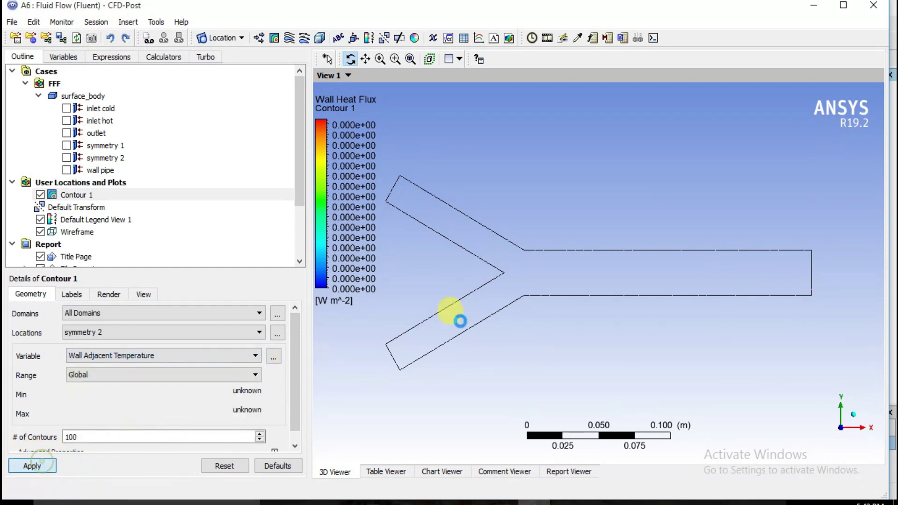
Set Contour 1's variable to Wall Shear and apply it
{"action": "left_click", "coordinate": [158, 355]}
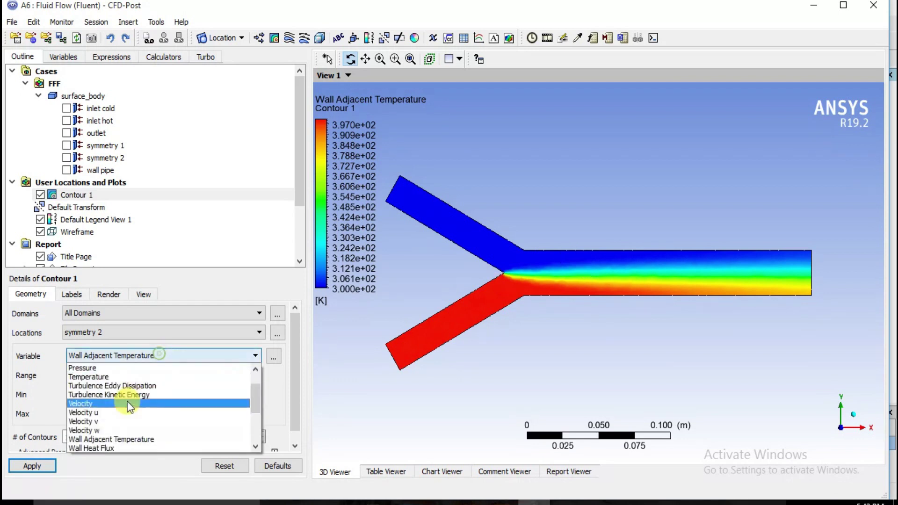
{"action": "scroll", "coordinate": [136, 391], "scroll_direction": "up", "scroll_amount": 1}
{"action": "scroll", "coordinate": [138, 395], "scroll_direction": "down", "scroll_amount": 1}
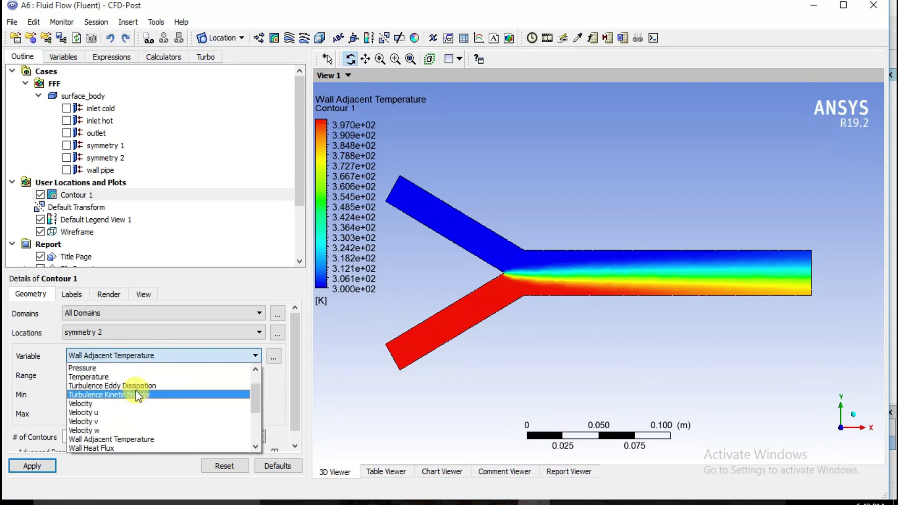
{"action": "scroll", "coordinate": [136, 391], "scroll_direction": "down", "scroll_amount": 1}
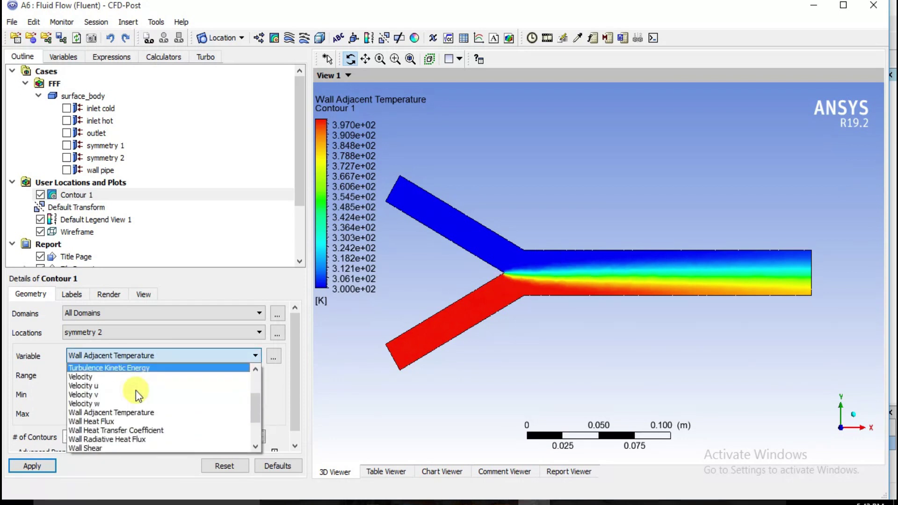
{"action": "left_click", "coordinate": [112, 448]}
{"action": "left_click", "coordinate": [31, 464]}
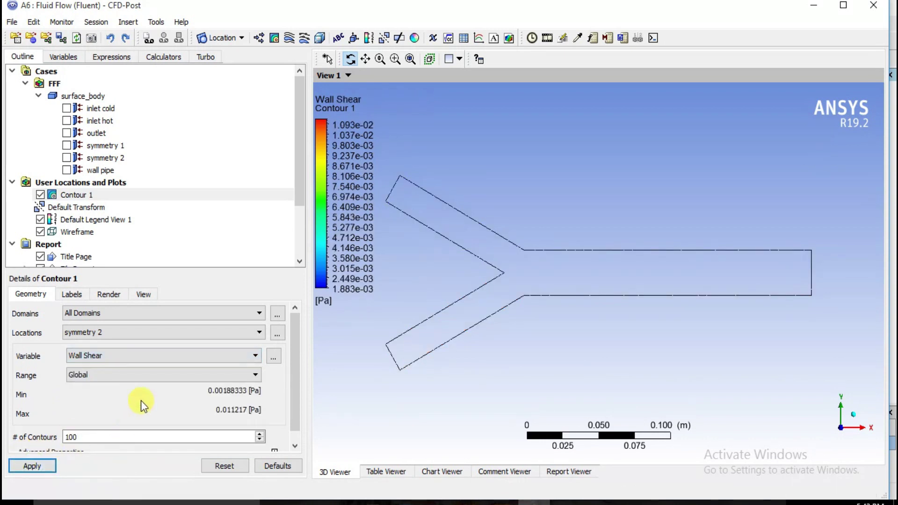
{"action": "left_click", "coordinate": [176, 356]}
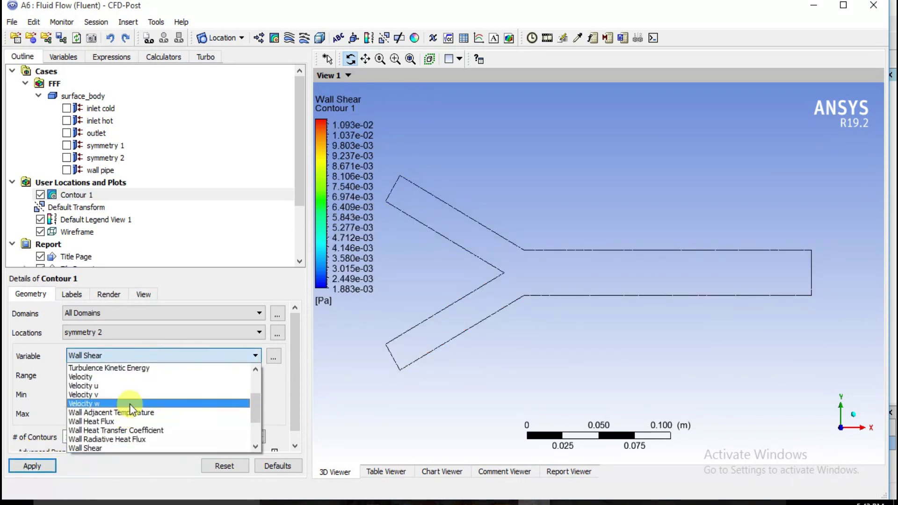
{"action": "left_click", "coordinate": [393, 381]}
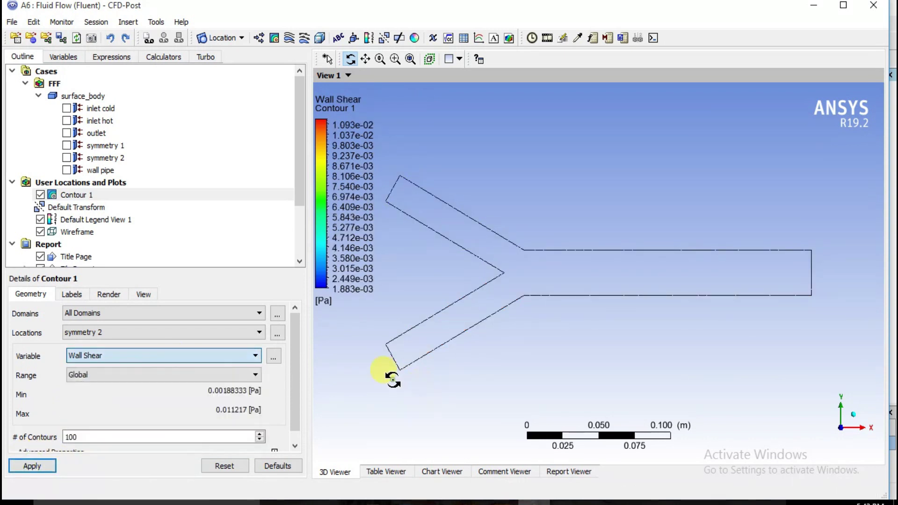
Hide Contour 1 and insert a streamline plot with the default name
{"action": "left_click", "coordinate": [41, 195]}
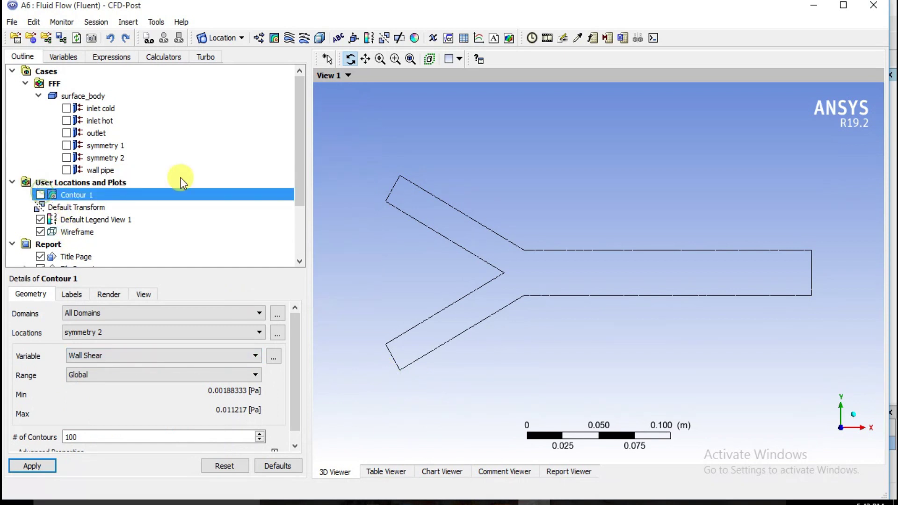
{"action": "left_click", "coordinate": [289, 39]}
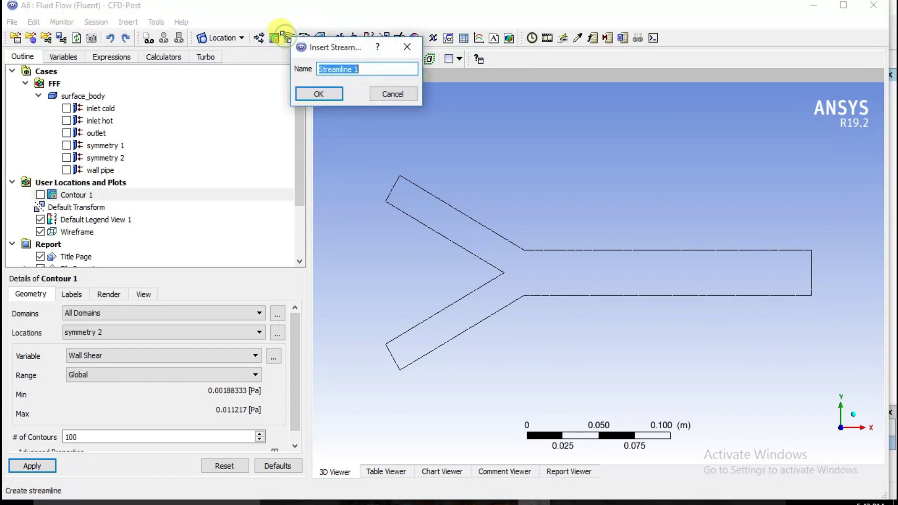
{"action": "left_click", "coordinate": [339, 95]}
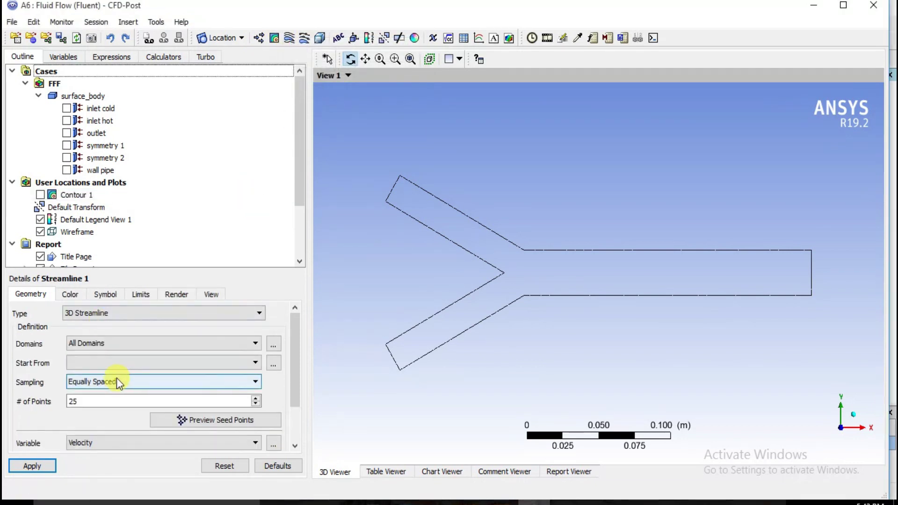
Make Streamline 1 a surface streamline on symmetry 2 with 50 equally spaced points and apply it
{"action": "left_click", "coordinate": [149, 312]}
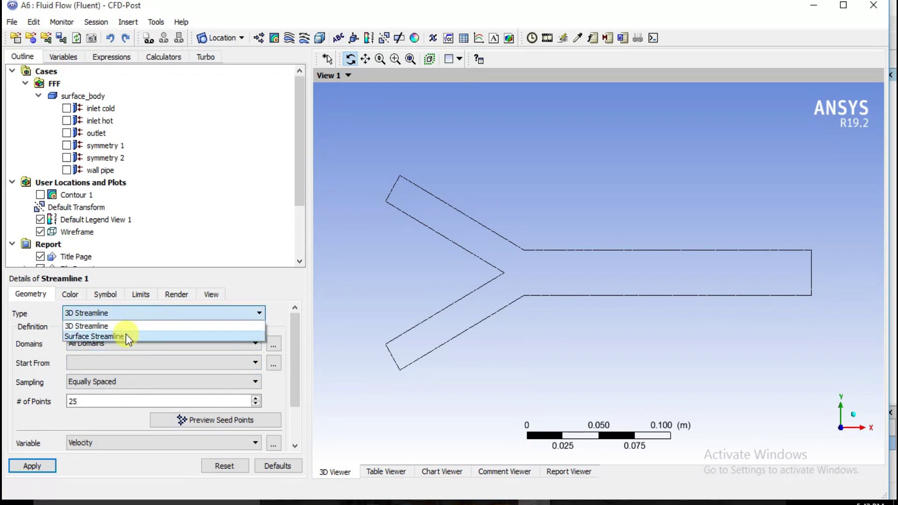
{"action": "left_click", "coordinate": [125, 337]}
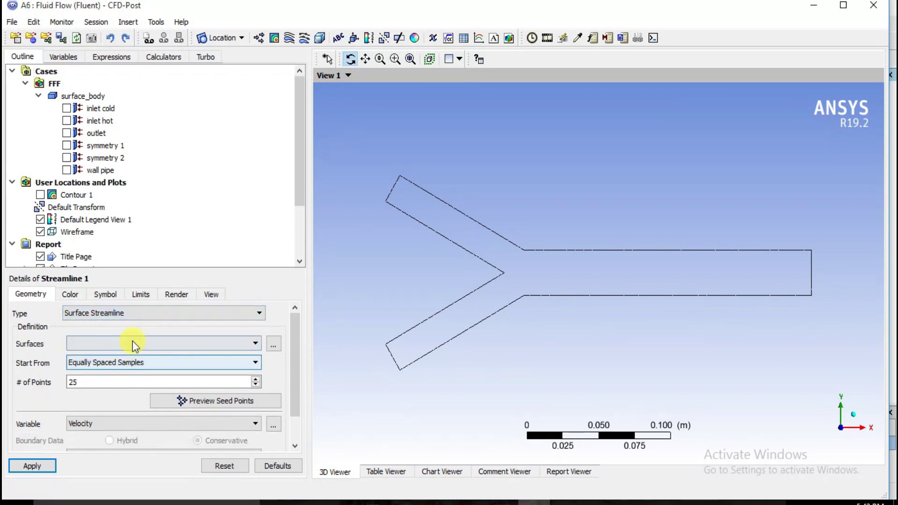
{"action": "left_click", "coordinate": [133, 342]}
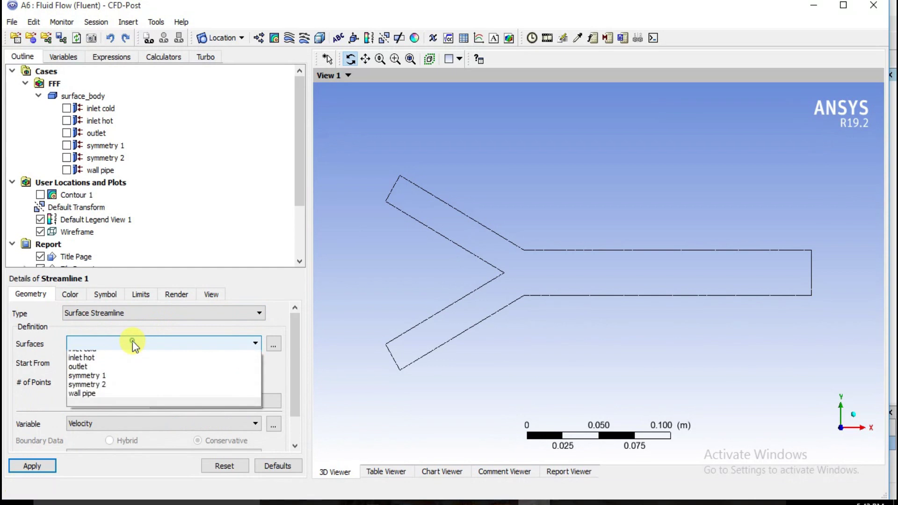
{"action": "left_click", "coordinate": [110, 386]}
{"action": "left_click", "coordinate": [81, 384]}
{"action": "left_click_drag", "start_coordinate": [80, 385], "coordinate": [52, 386]}
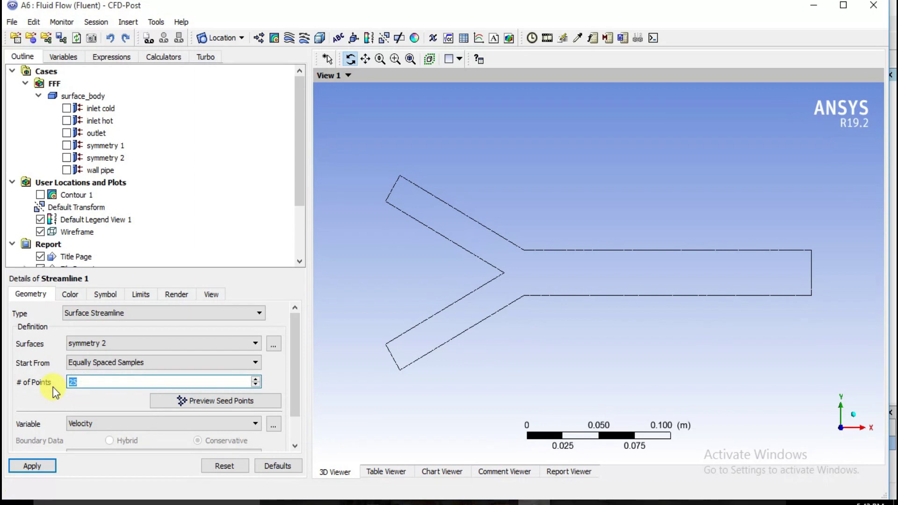
{"action": "type", "text": "50"}
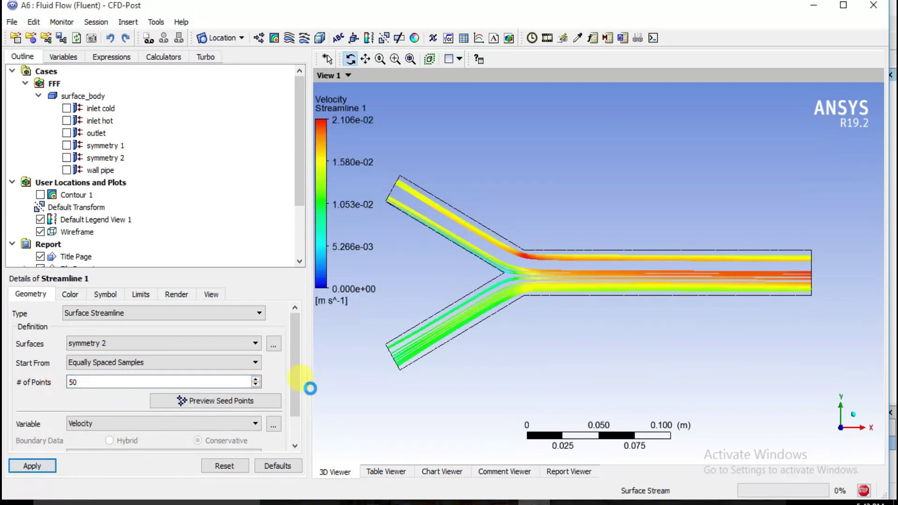
Set Streamline 1's number of points to 100 and apply it
{"action": "left_click_drag", "start_coordinate": [89, 384], "coordinate": [24, 381]}
{"action": "type", "text": "100"}
{"action": "left_click", "coordinate": [32, 466]}
{"action": "left_click_drag", "start_coordinate": [396, 375], "coordinate": [386, 375]}
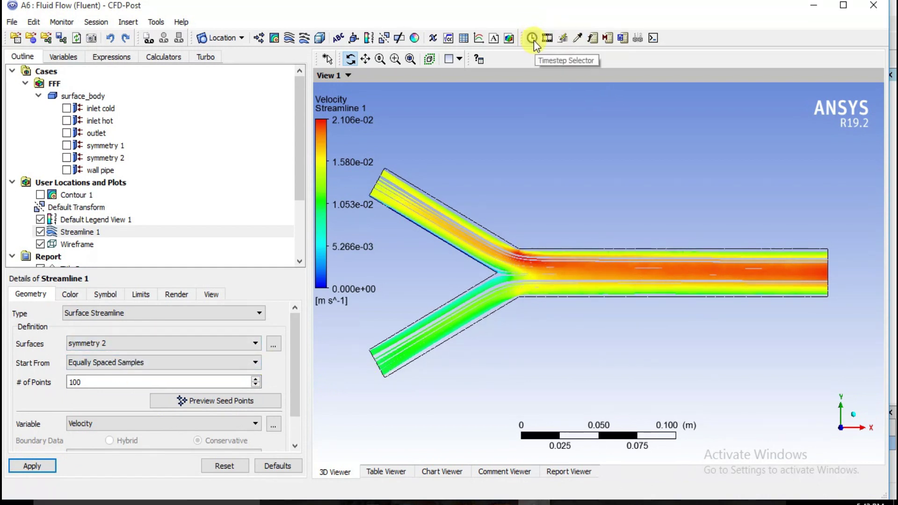
Play a quick animation of Streamline 1 and stop it
{"action": "left_click", "coordinate": [548, 38]}
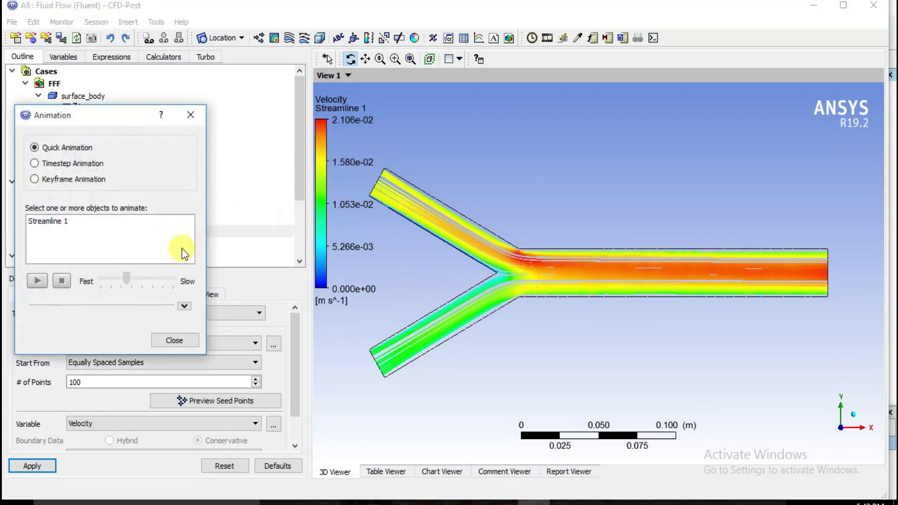
{"action": "left_click", "coordinate": [47, 221]}
{"action": "left_click", "coordinate": [39, 280]}
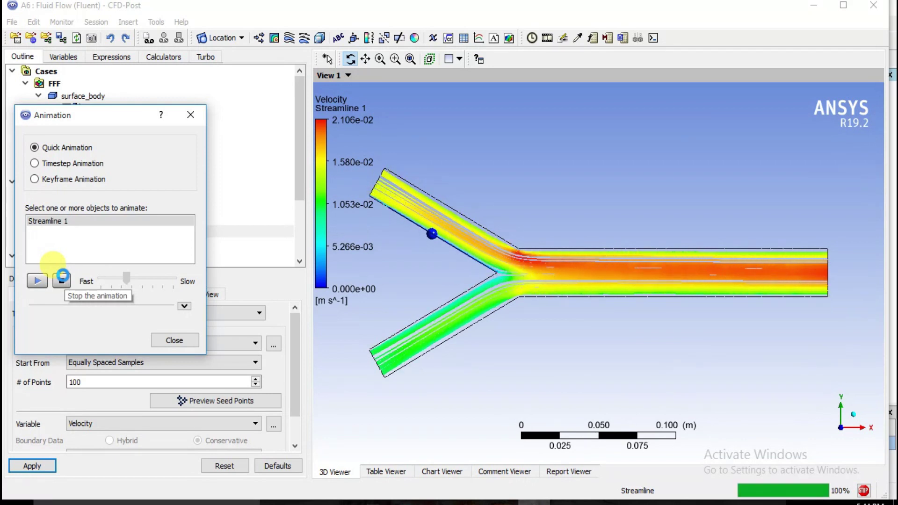
{"action": "left_click", "coordinate": [62, 280]}
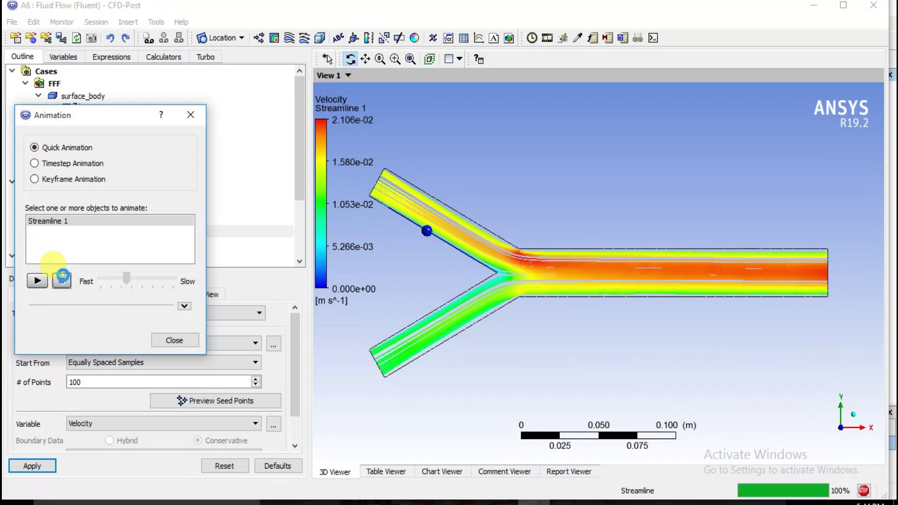
Slow down the quick animation, replay Streamline 1, stop it and close the animation settings
{"action": "left_click_drag", "start_coordinate": [144, 274], "coordinate": [161, 273]}
{"action": "left_click", "coordinate": [37, 282]}
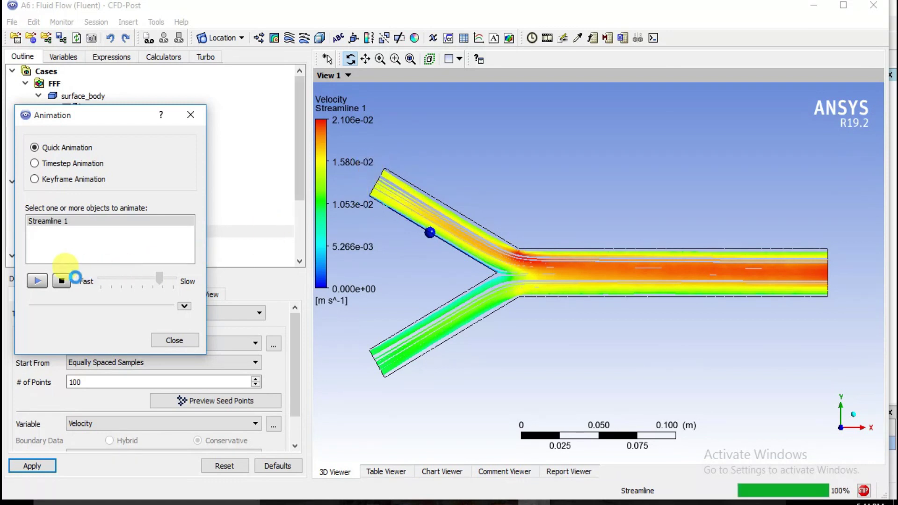
{"action": "left_click", "coordinate": [75, 382]}
{"action": "left_click", "coordinate": [61, 281]}
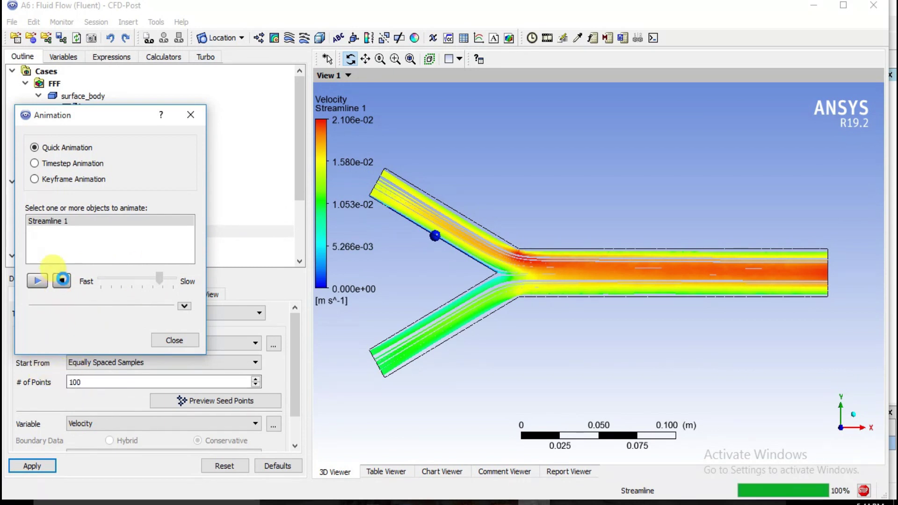
{"action": "left_click", "coordinate": [174, 341]}
Set Streamline 1's number of points to 75 and apply it
{"action": "left_click_drag", "start_coordinate": [90, 383], "coordinate": [45, 386]}
{"action": "type", "text": "75"}
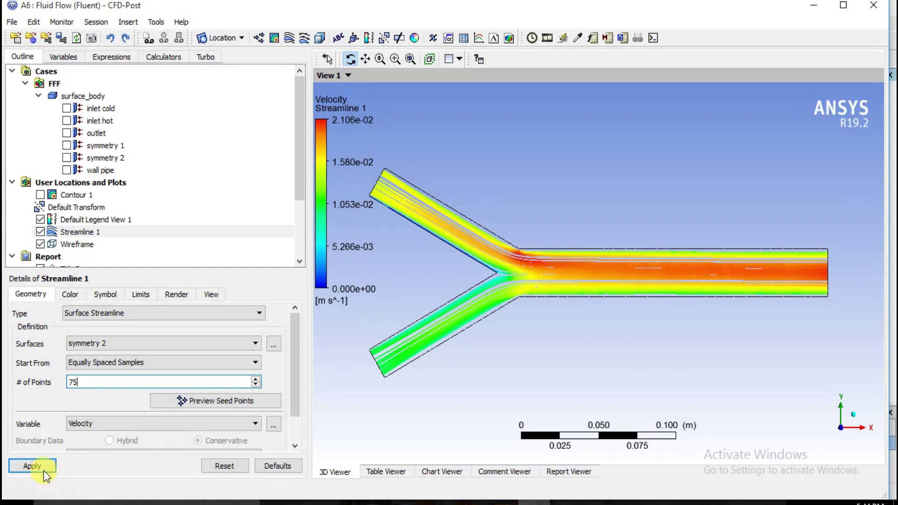
{"action": "left_click", "coordinate": [32, 466]}
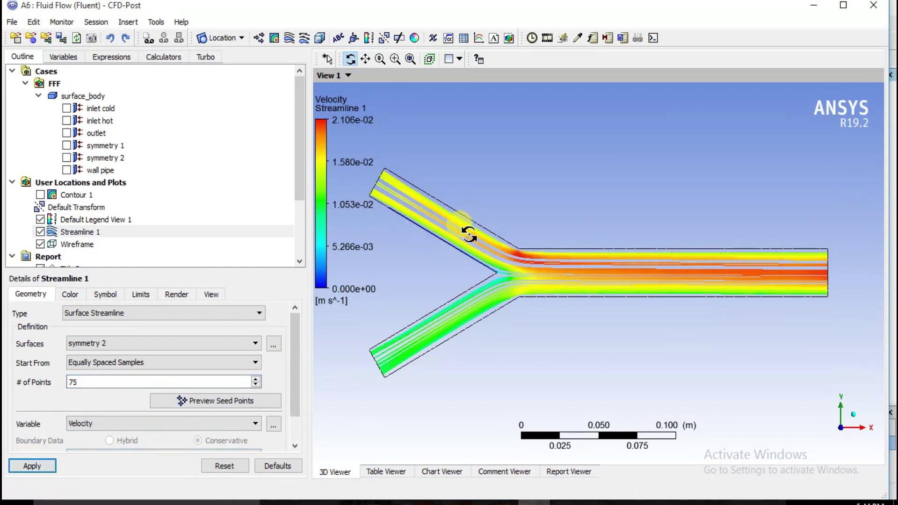
Play the quick animation of the 75-point streamlines at the slow speed and again at 24 frames, stopping it each time
{"action": "left_click", "coordinate": [547, 40]}
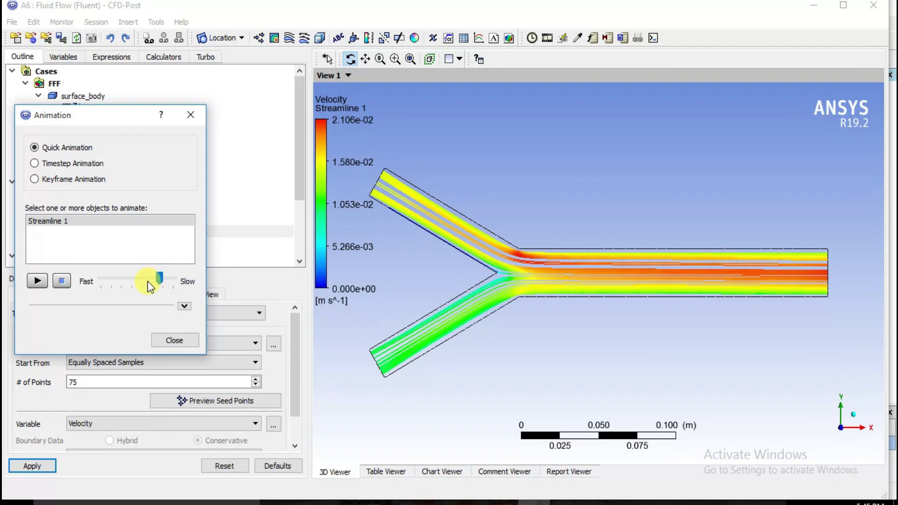
{"action": "left_click", "coordinate": [37, 281]}
{"action": "left_click", "coordinate": [62, 280]}
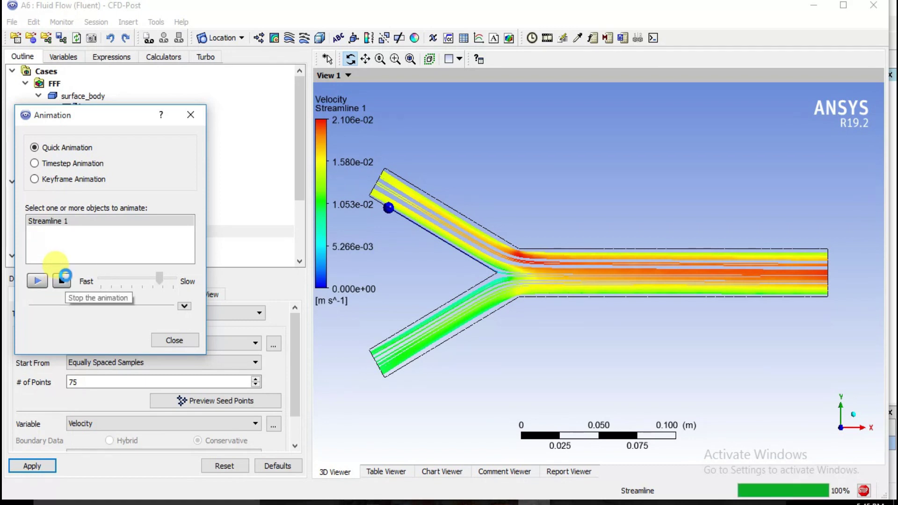
{"action": "left_click_drag", "start_coordinate": [159, 279], "coordinate": [111, 281]}
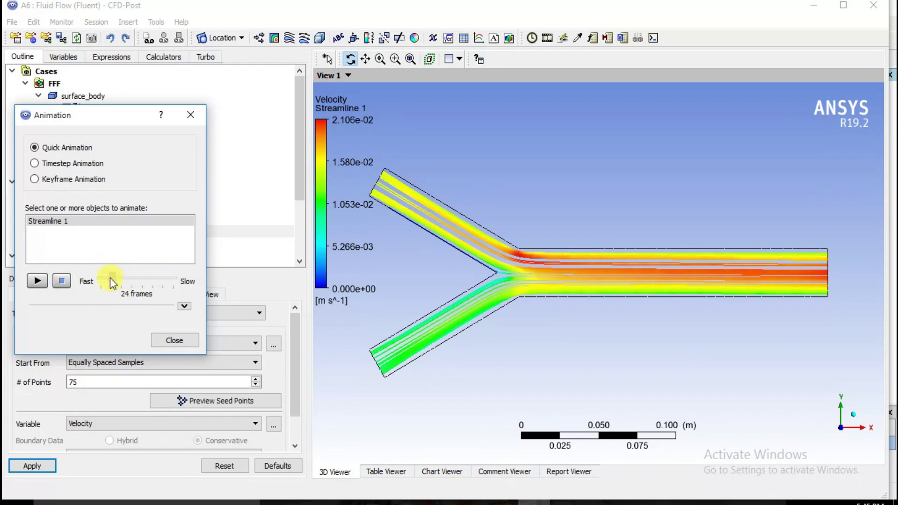
{"action": "left_click", "coordinate": [31, 282]}
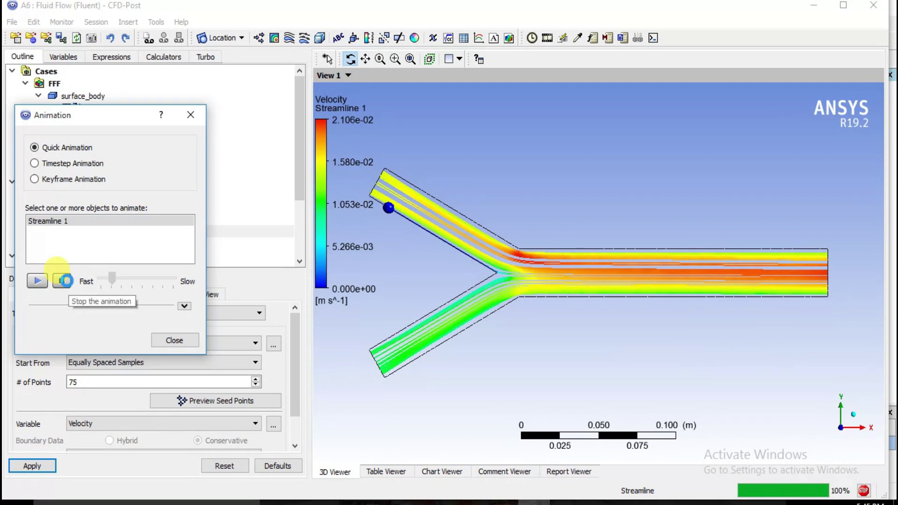
{"action": "left_click", "coordinate": [62, 281]}
Replay the streamline animation at a medium speed, stop it and close the animation settings
{"action": "left_click_drag", "start_coordinate": [113, 279], "coordinate": [131, 277]}
{"action": "left_click", "coordinate": [37, 281]}
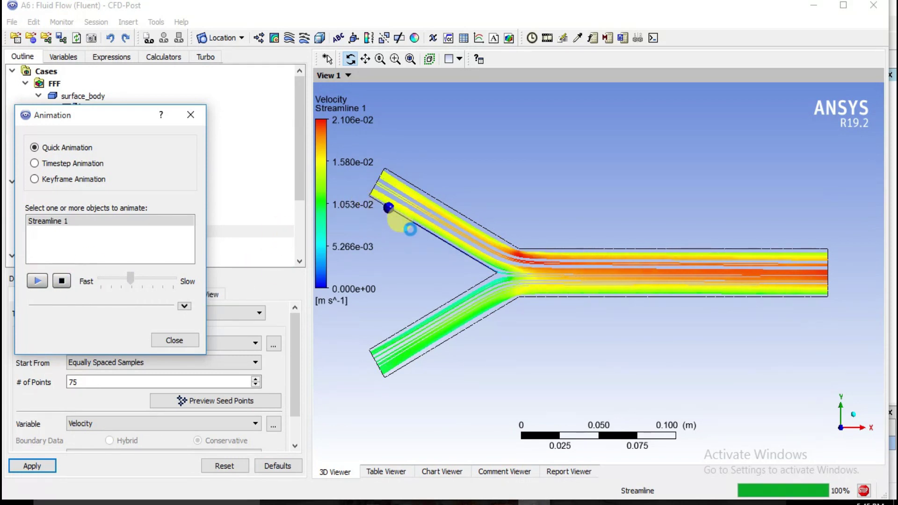
{"action": "left_click", "coordinate": [61, 281]}
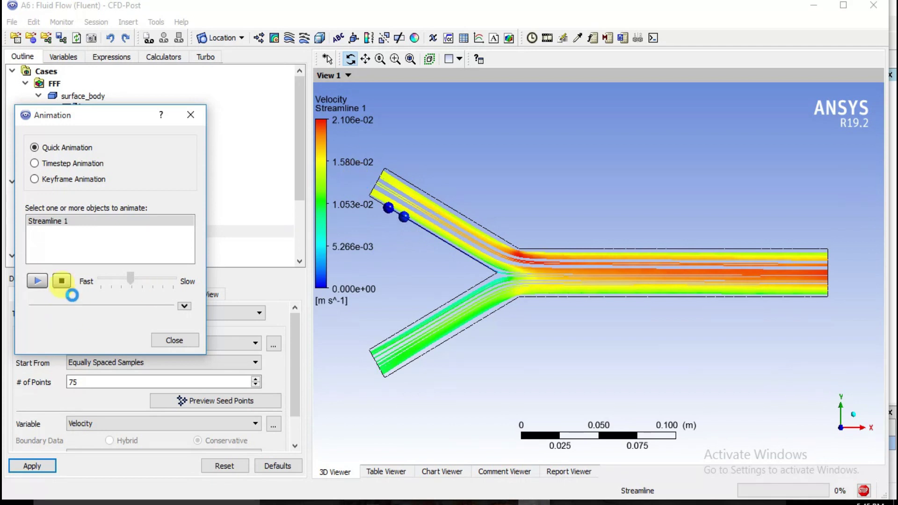
{"action": "left_click", "coordinate": [184, 339]}
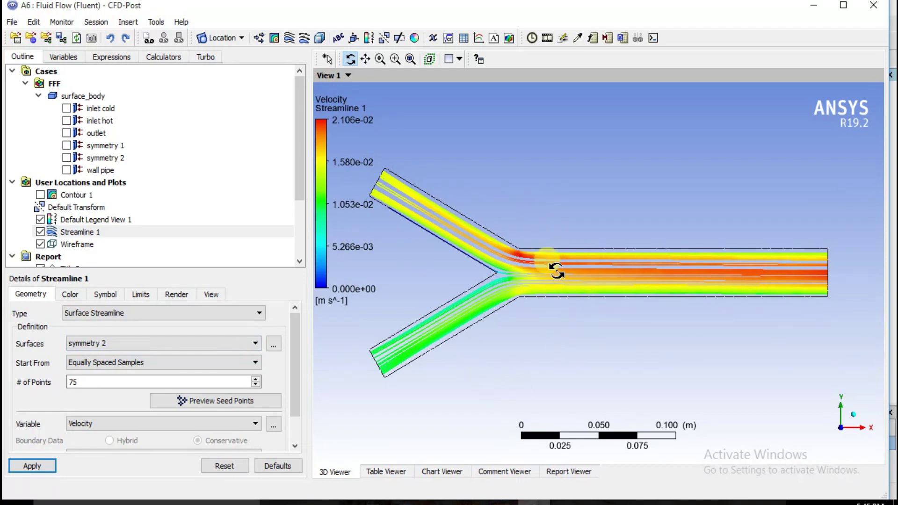
Insert a line location with the default name
{"action": "scroll", "coordinate": [557, 271], "scroll_direction": "down", "scroll_amount": 1}
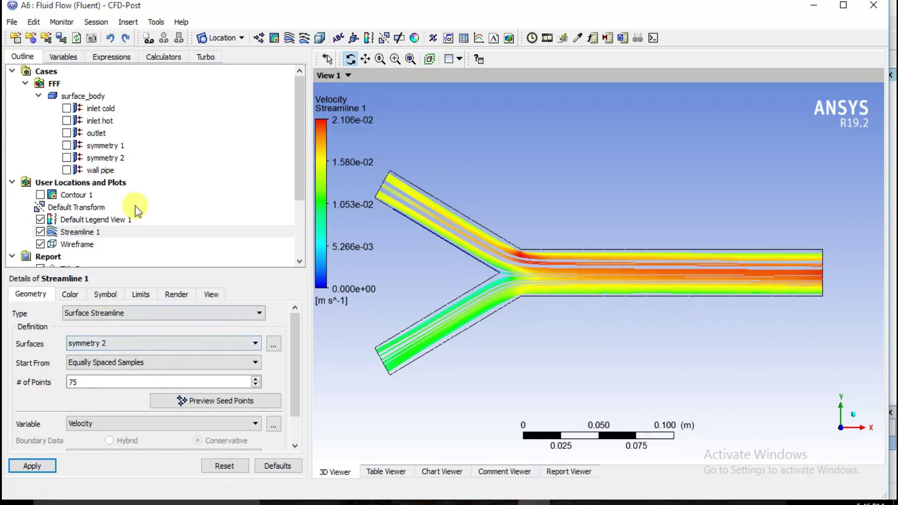
{"action": "left_click", "coordinate": [225, 38]}
{"action": "left_click", "coordinate": [218, 84]}
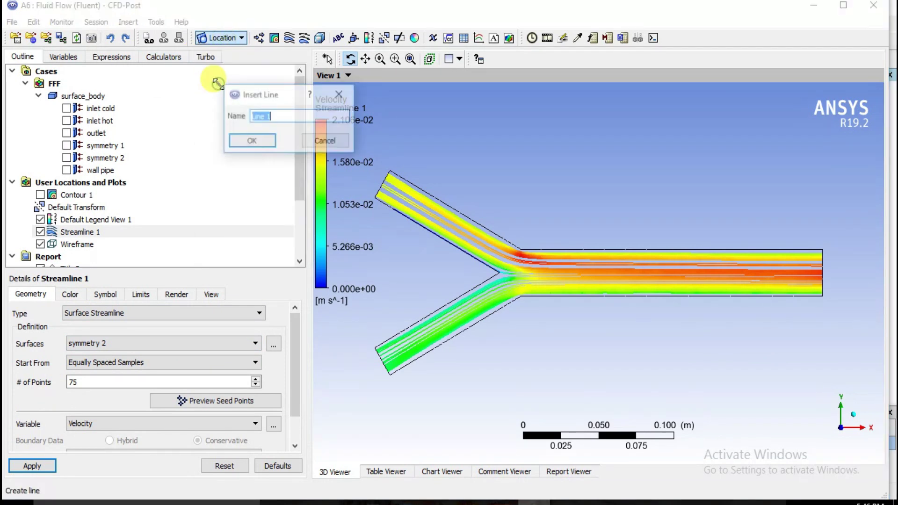
{"action": "left_click", "coordinate": [253, 142]}
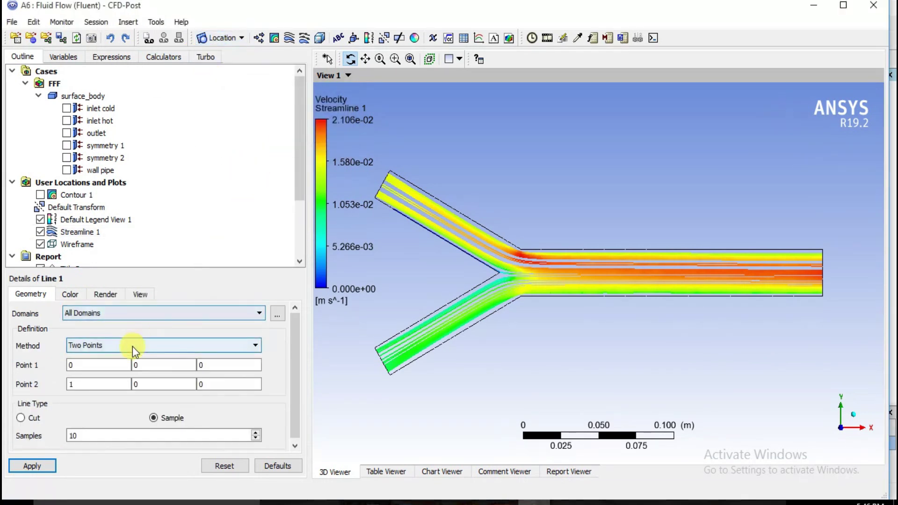
Set Line 1's Point 1 X coordinate to -0.2 and Point 2 X coordinate to 0.5, and apply it
{"action": "left_click", "coordinate": [161, 366]}
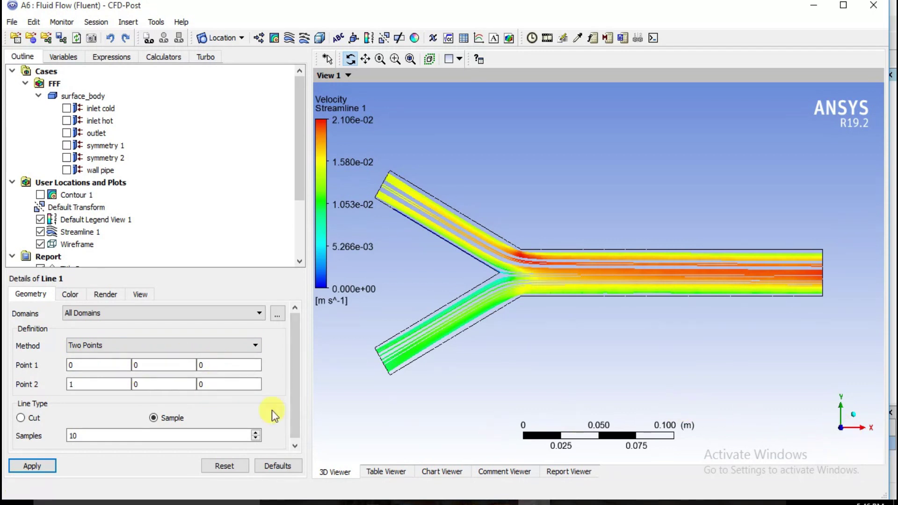
{"action": "left_click", "coordinate": [85, 365]}
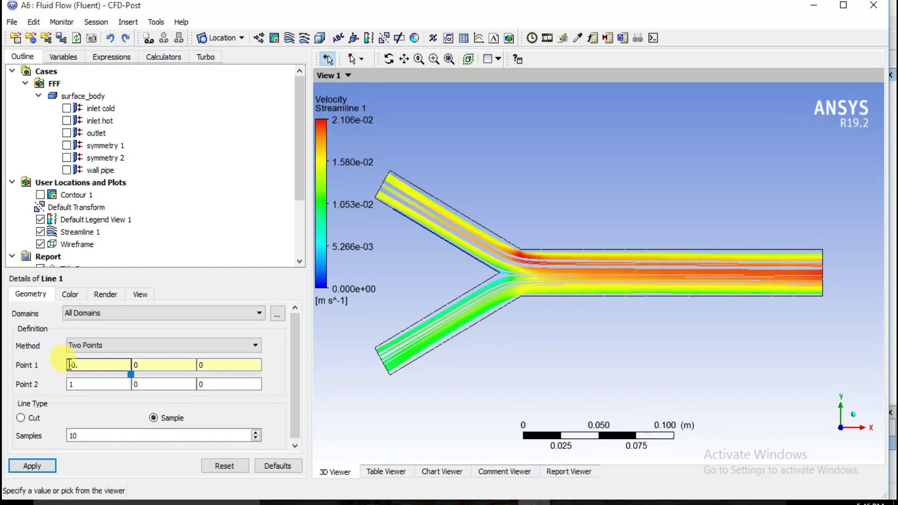
{"action": "left_click", "coordinate": [90, 389]}
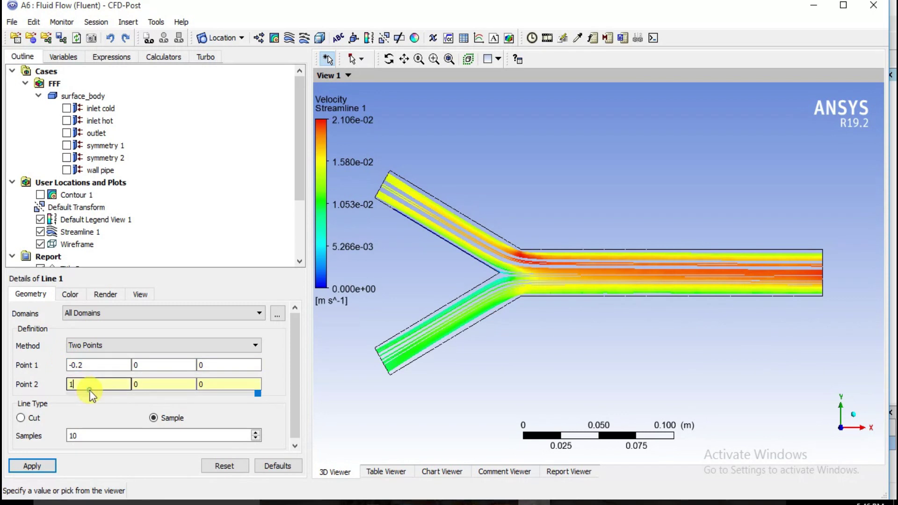
{"action": "type", "text": "0.5"}
{"action": "left_click", "coordinate": [38, 467]}
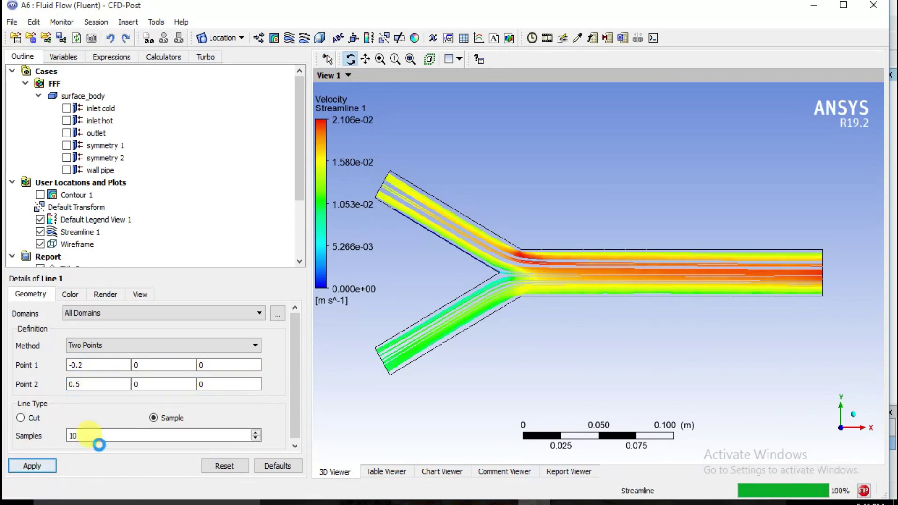
{"action": "scroll", "coordinate": [423, 386], "scroll_direction": "down", "scroll_amount": 3}
{"action": "scroll", "coordinate": [423, 386], "scroll_direction": "down", "scroll_amount": 4}
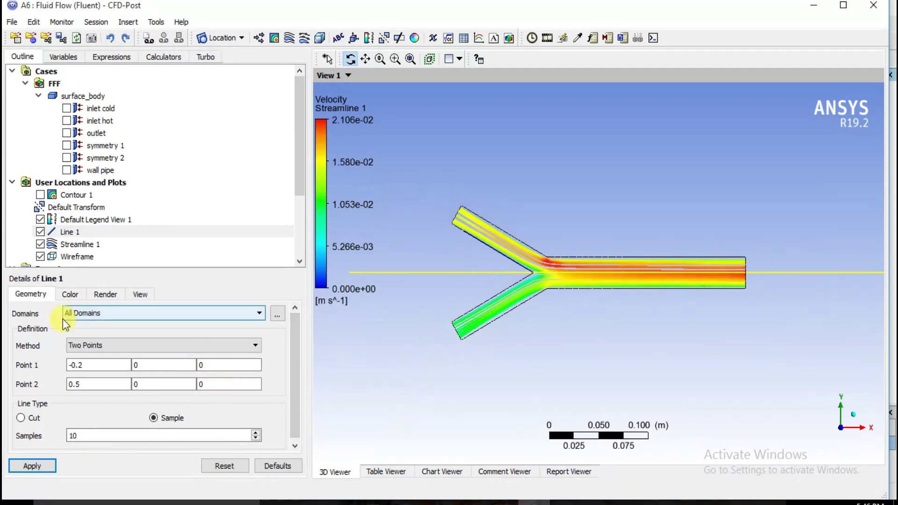
Try to shorten Line 1 by entering X coordinates of -0.02 for Point 1 and 0.4 for Point 2
{"action": "left_click", "coordinate": [90, 364]}
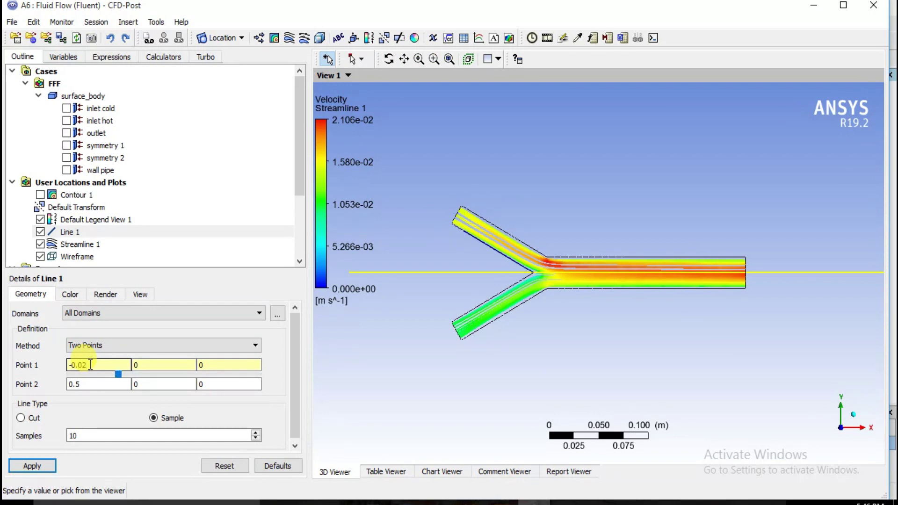
{"action": "left_click", "coordinate": [81, 386]}
{"action": "key", "text": "BackSpace"}
{"action": "type", "text": "4"}
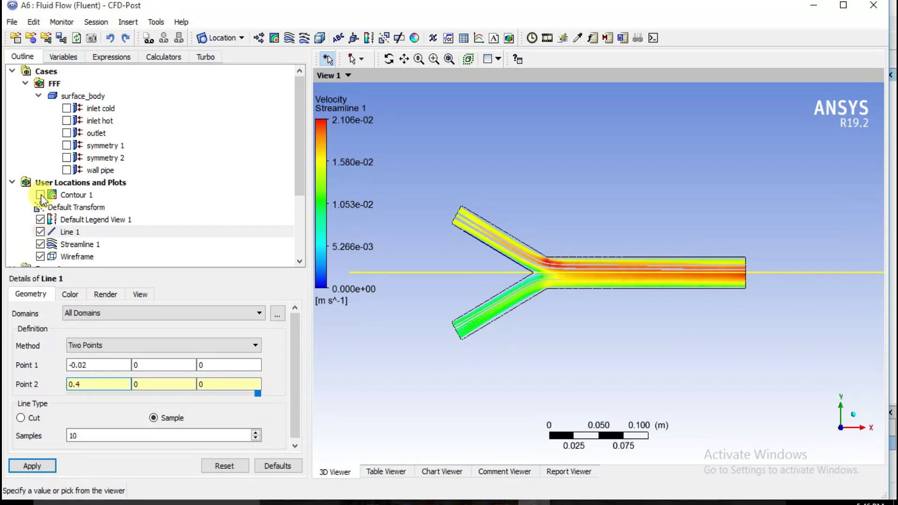
Hide Streamline 1 and reapply the Line 1 definition
{"action": "left_click", "coordinate": [40, 244]}
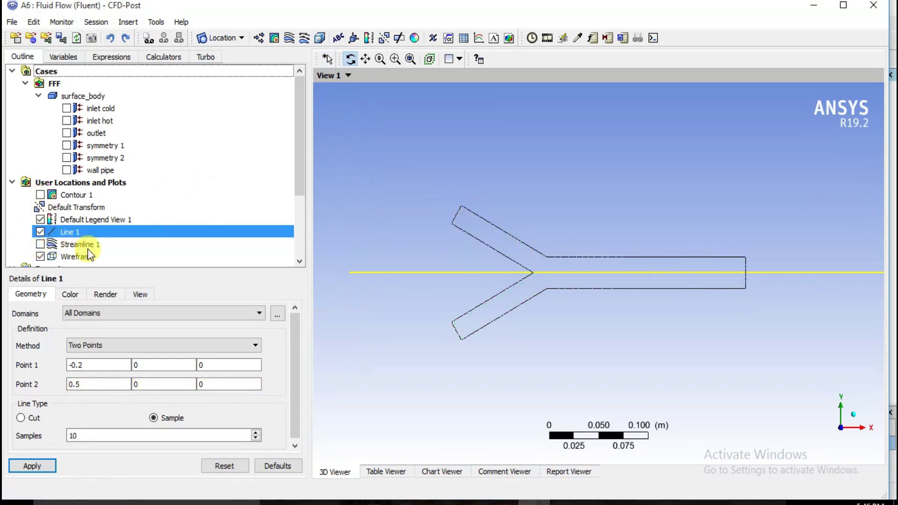
{"action": "left_click", "coordinate": [27, 466]}
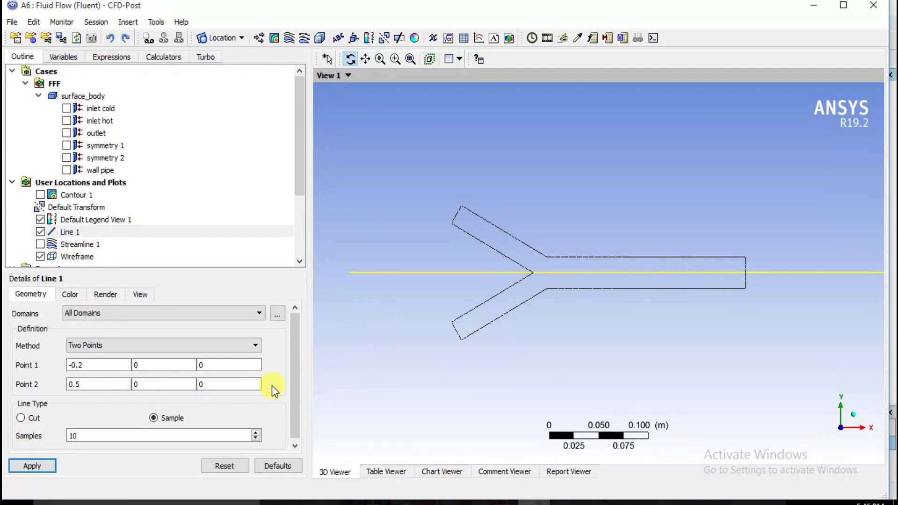
{"action": "left_click", "coordinate": [43, 466]}
Set Line 1's Point 1 X coordinate to -0.02 and Point 2 X coordinate to 0.25, and apply the line
{"action": "left_click", "coordinate": [78, 385]}
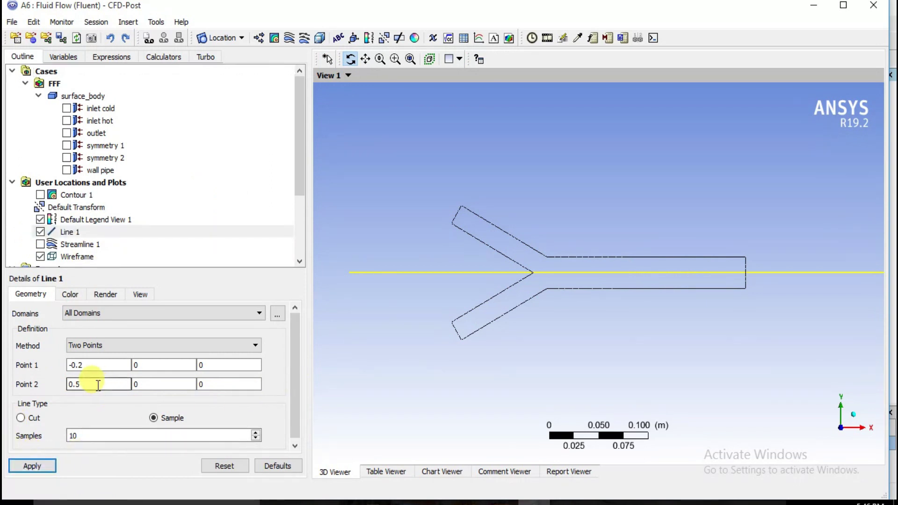
{"action": "left_click", "coordinate": [77, 367]}
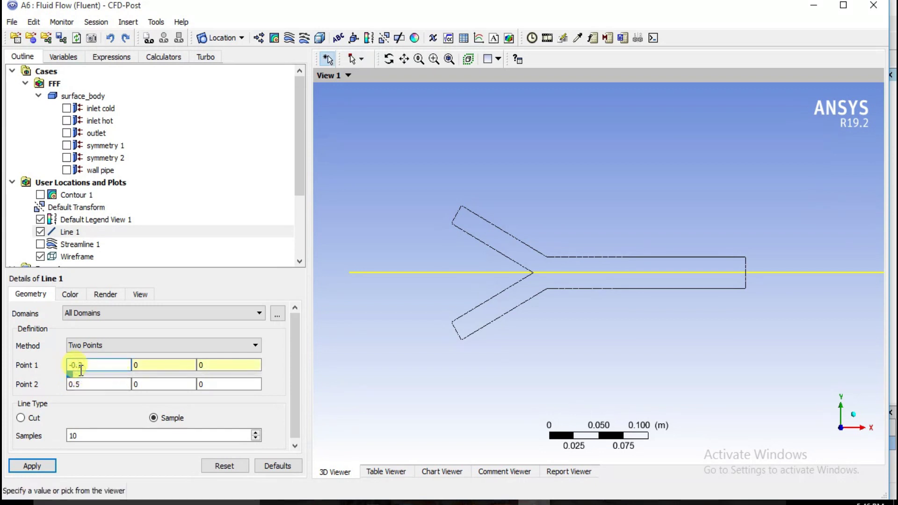
{"action": "left_click", "coordinate": [73, 384]}
{"action": "left_click", "coordinate": [82, 384]}
{"action": "key", "text": "BackSpace"}
{"action": "type", "text": "2"}
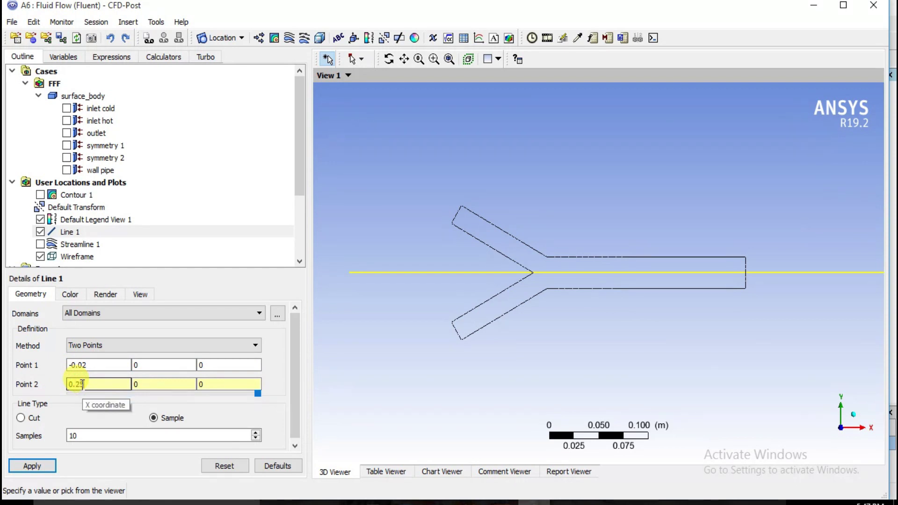
{"action": "left_click", "coordinate": [32, 466]}
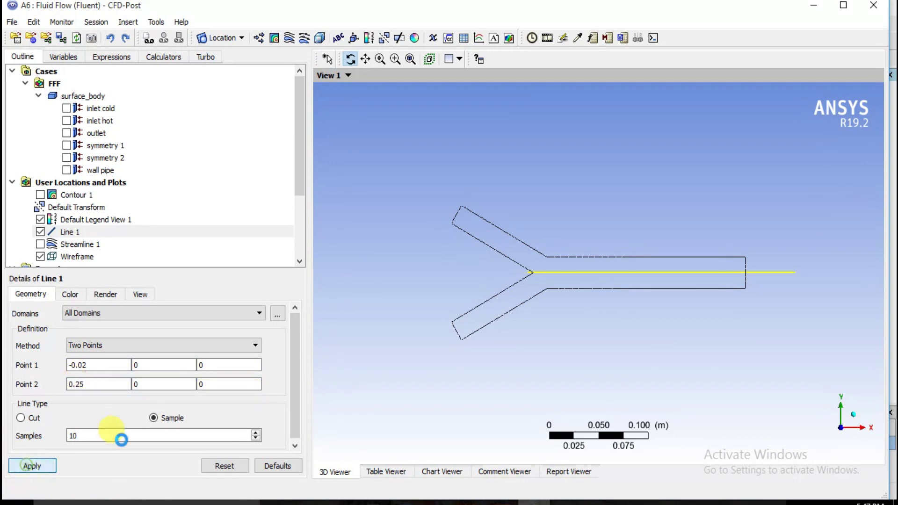
Shorten Line 1 at the outlet end by setting Point 2's X coordinate to 0.20, and apply it
{"action": "left_click_drag", "start_coordinate": [644, 354], "coordinate": [716, 301]}
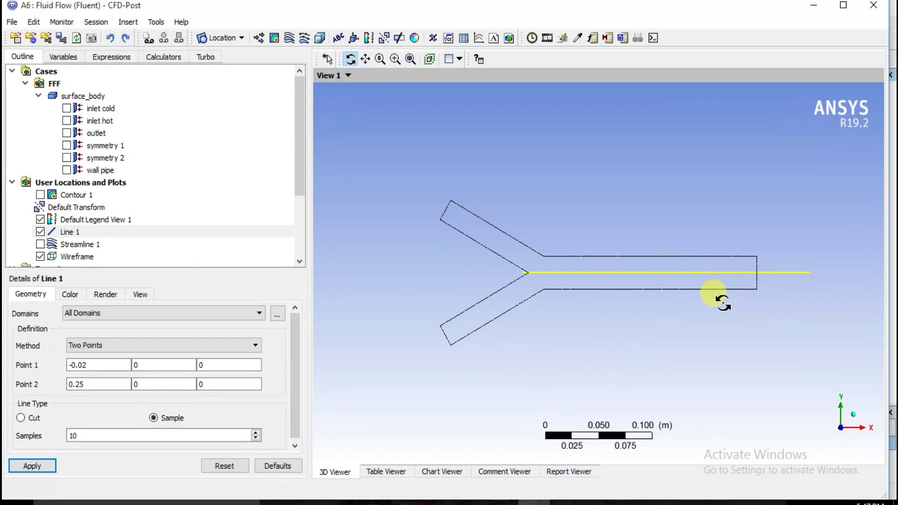
{"action": "left_click", "coordinate": [99, 386]}
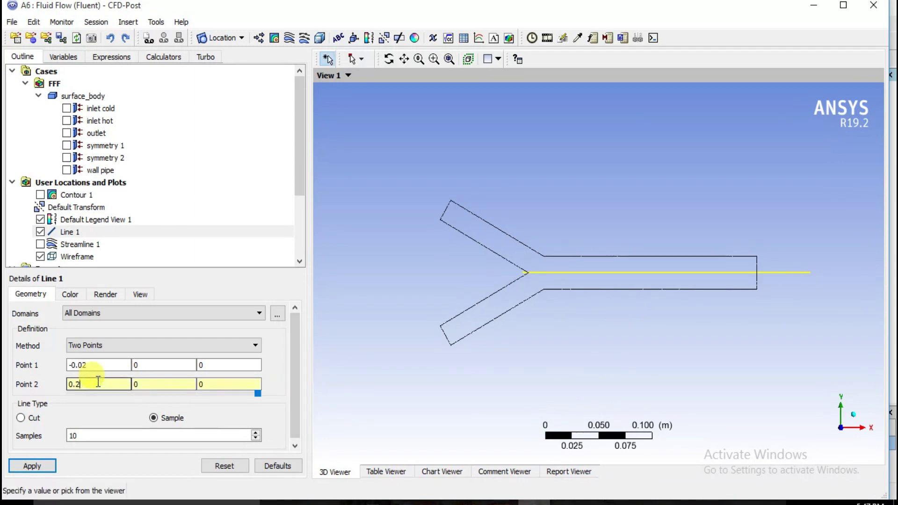
{"action": "left_click", "coordinate": [32, 466]}
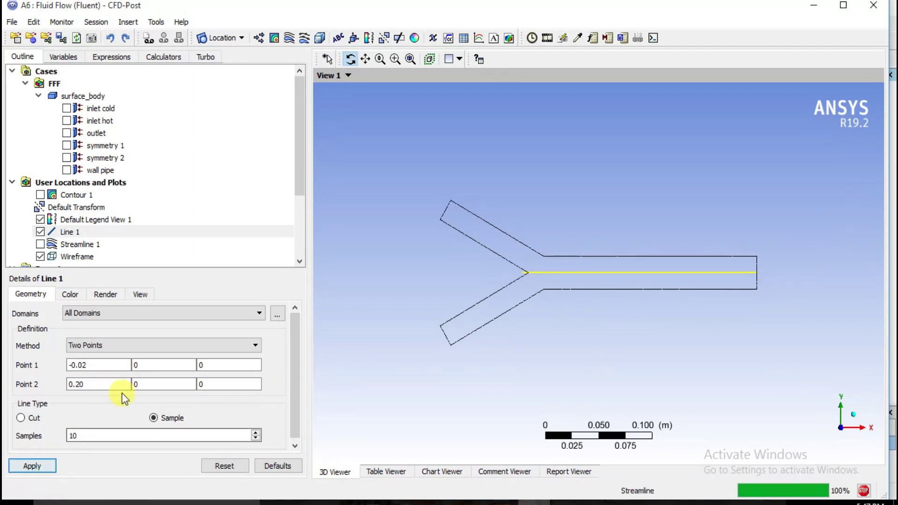
Try a Point 1 X coordinate of -0.01 for Line 1 and apply it
{"action": "left_click", "coordinate": [114, 365]}
{"action": "key", "text": "BackSpace"}
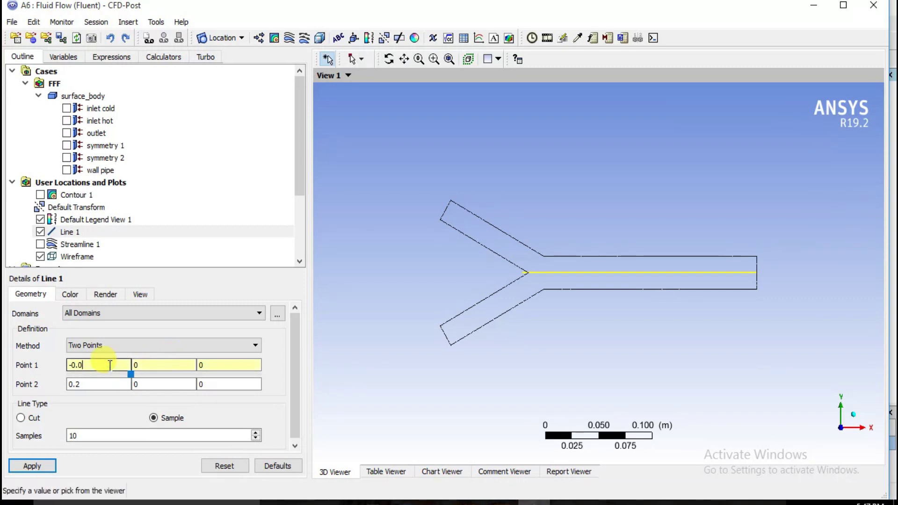
{"action": "left_click", "coordinate": [33, 467]}
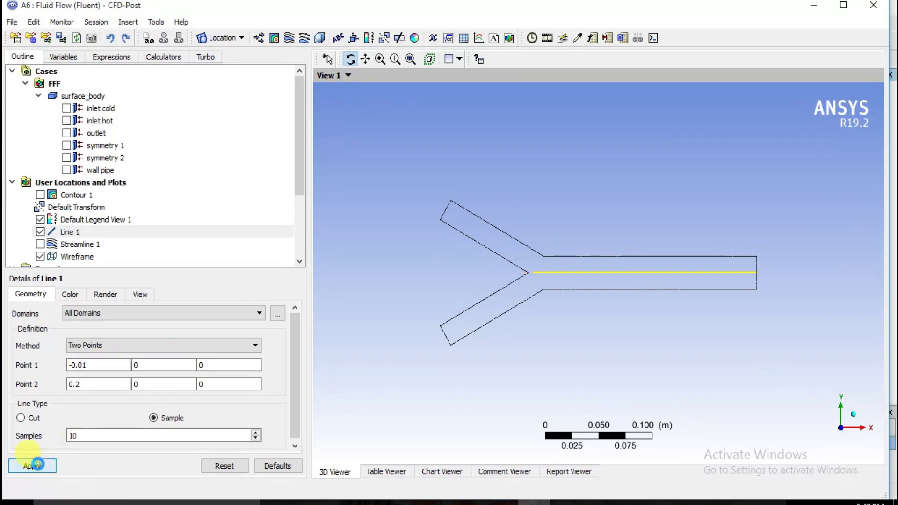
Set Line 1's Point 1 X coordinate back to -0.02, apply it and check both line ends against the channel
{"action": "left_click", "coordinate": [114, 365]}
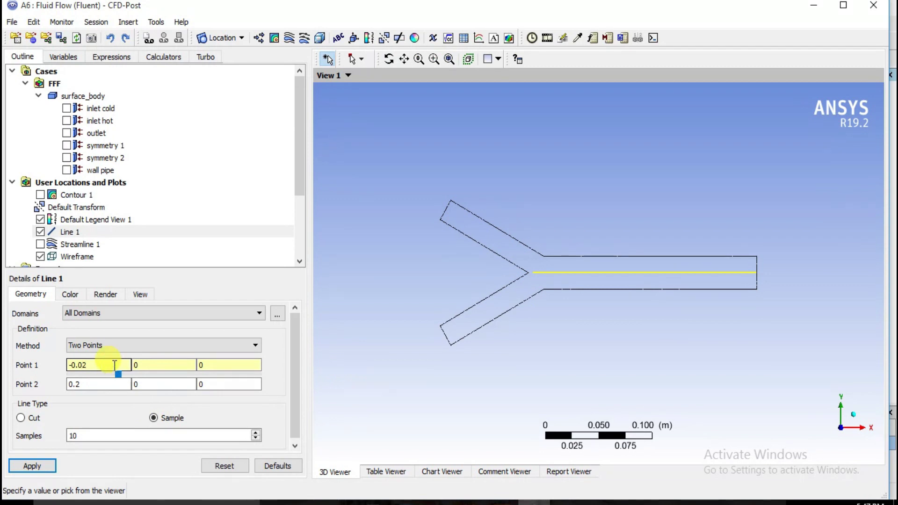
{"action": "left_click", "coordinate": [33, 466]}
{"action": "left_click", "coordinate": [497, 327]}
{"action": "left_click_drag", "start_coordinate": [497, 326], "coordinate": [751, 272]}
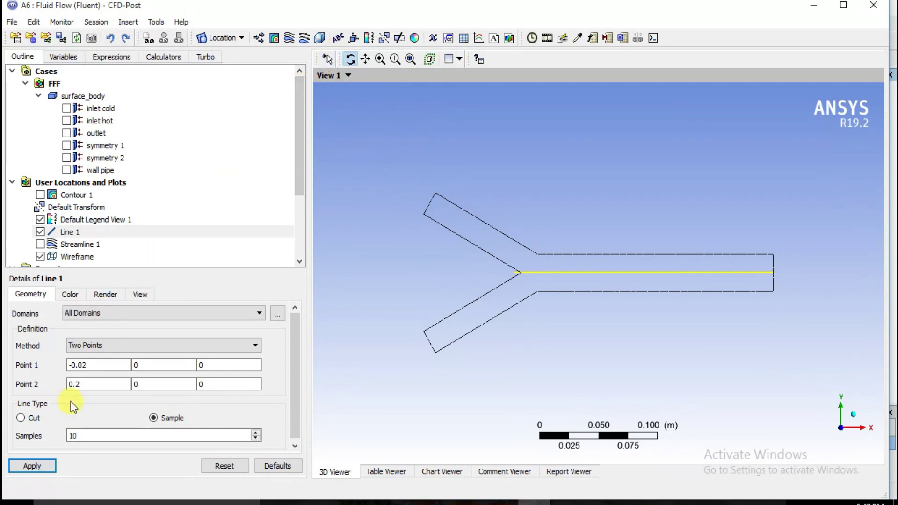
Set the number of samples on Line 1 to 100 and apply it
{"action": "left_click_drag", "start_coordinate": [94, 436], "coordinate": [47, 437]}
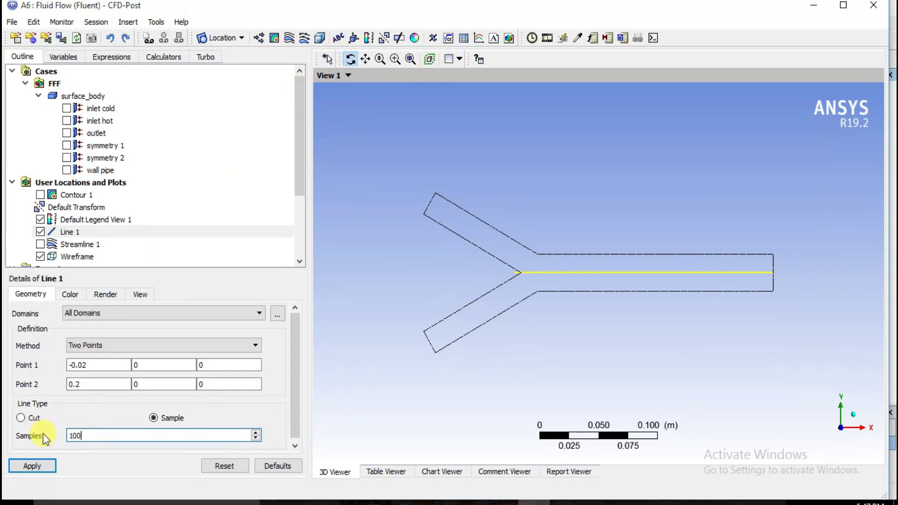
{"action": "type", "text": "100"}
{"action": "left_click", "coordinate": [33, 466]}
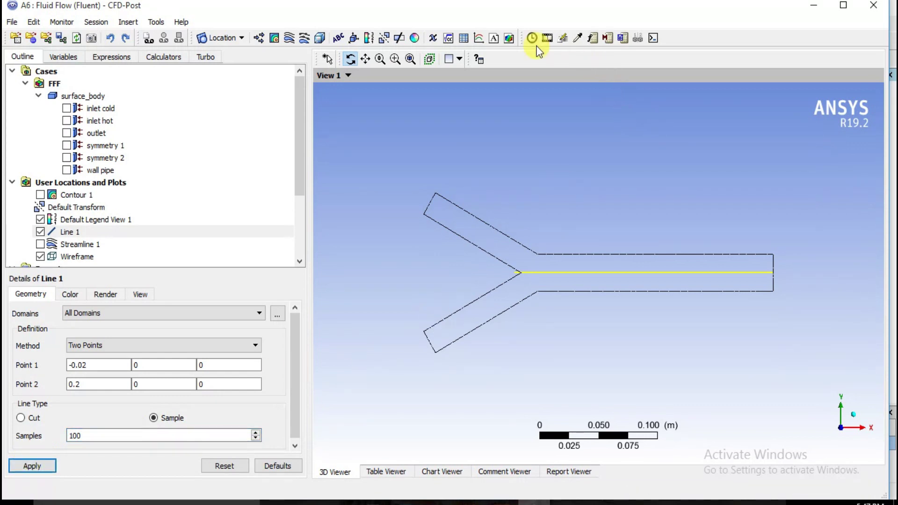
Create an XY line chart with the default name and use Line 1 as the location of its data series
{"action": "left_click", "coordinate": [477, 39]}
{"action": "left_click", "coordinate": [507, 94]}
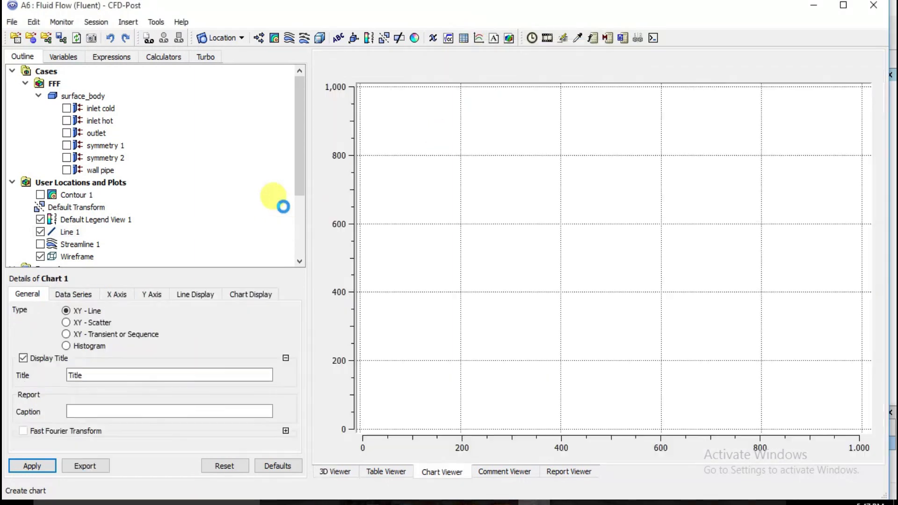
{"action": "left_click", "coordinate": [63, 296]}
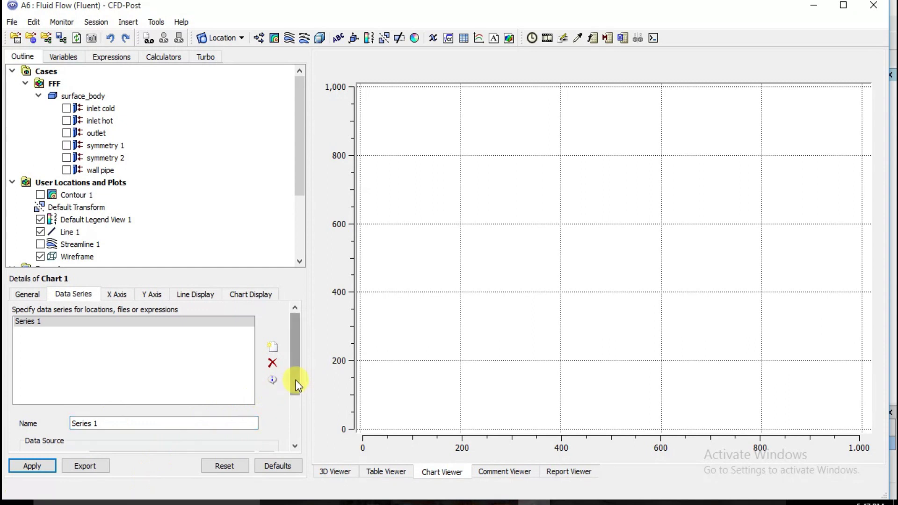
{"action": "left_click_drag", "start_coordinate": [295, 380], "coordinate": [296, 413]}
{"action": "left_click", "coordinate": [234, 399]}
{"action": "left_click", "coordinate": [168, 408]}
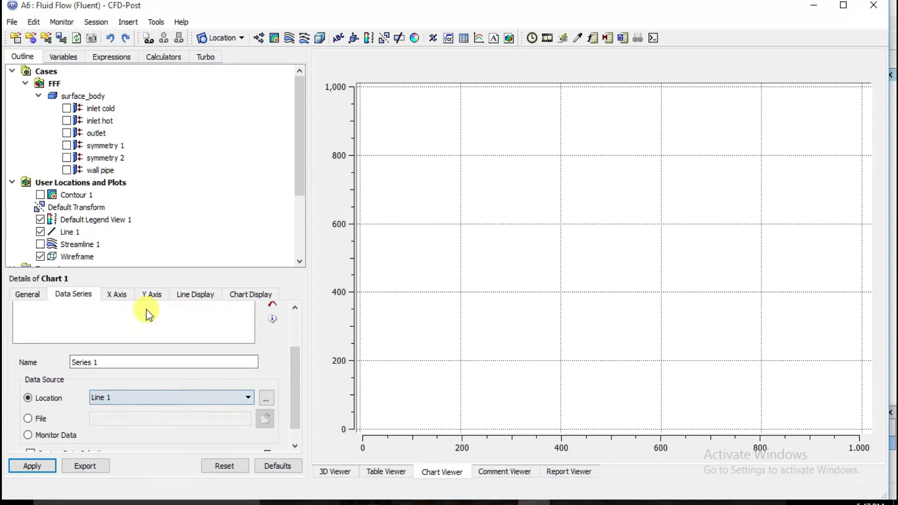
Plot Pressure on the chart's Y axis against Chart Count on the X axis
{"action": "left_click", "coordinate": [117, 292]}
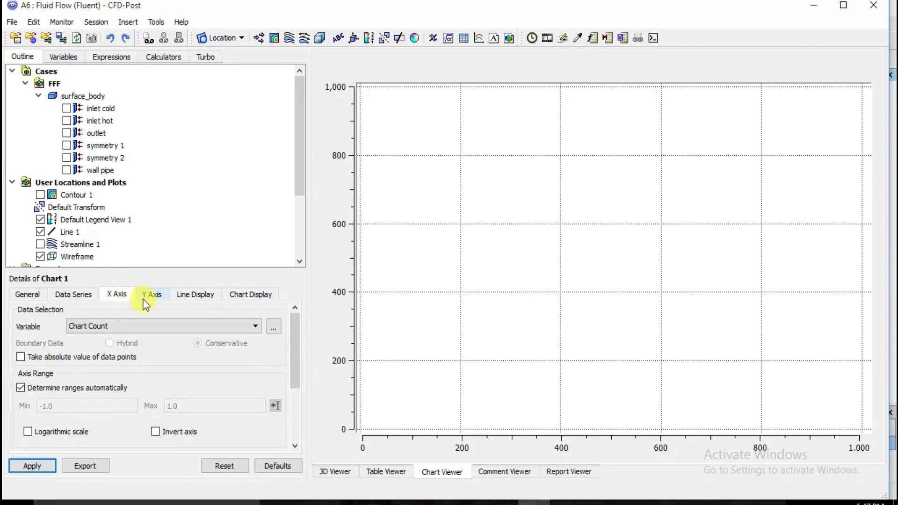
{"action": "left_click", "coordinate": [156, 299]}
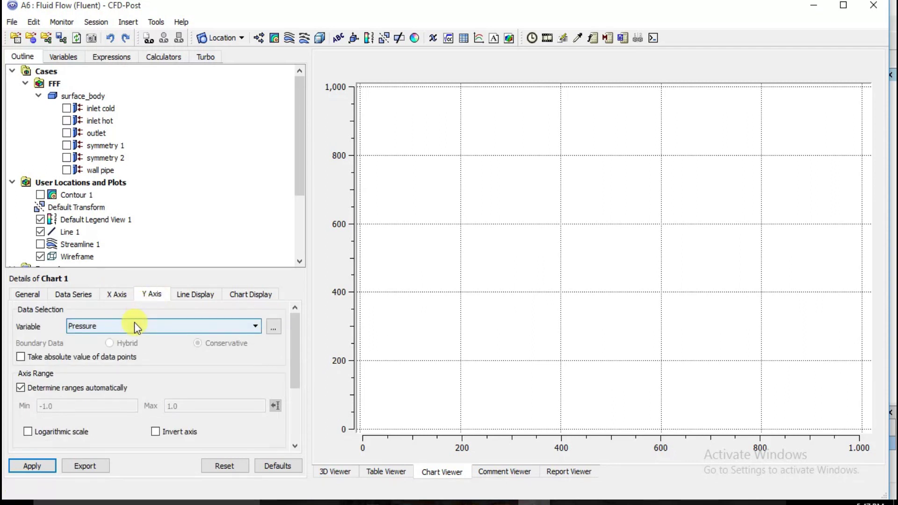
{"action": "left_click", "coordinate": [40, 465]}
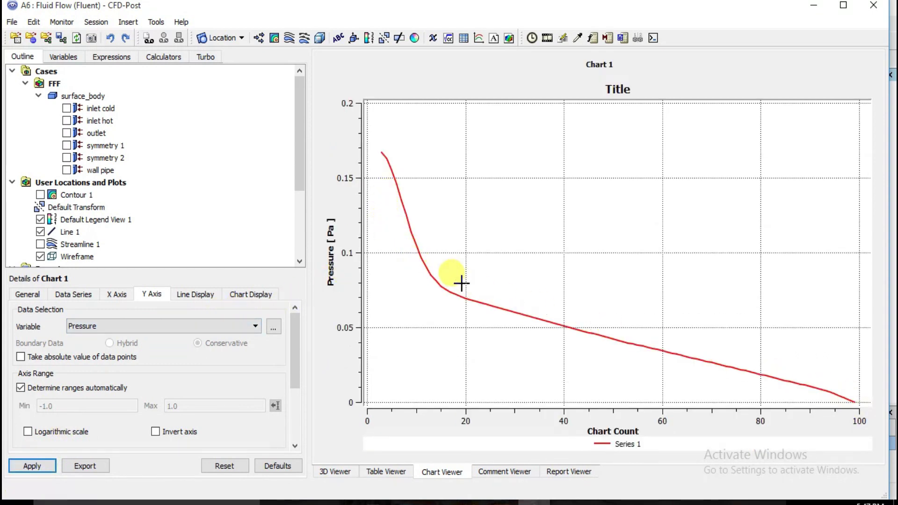
Change the chart's Y axis variable to Temperature and apply it to plot temperature along Line 1
{"action": "left_click", "coordinate": [158, 327]}
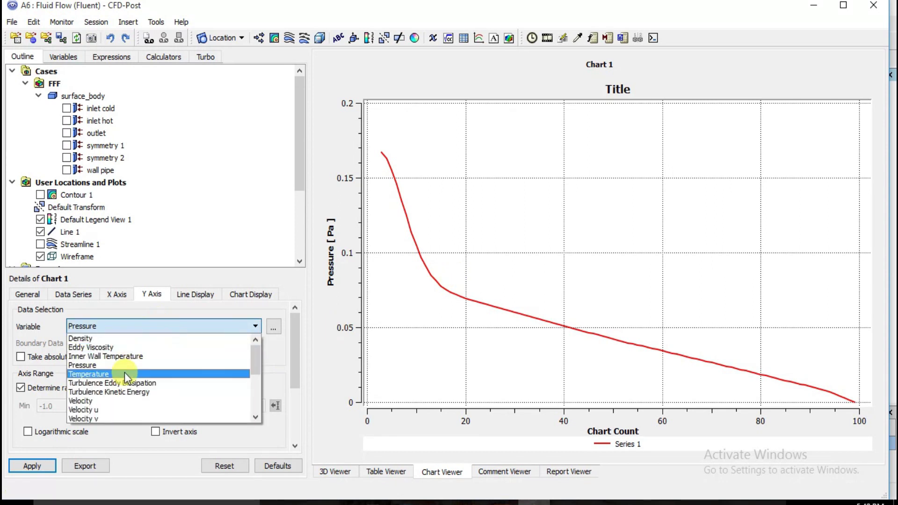
{"action": "left_click", "coordinate": [124, 373]}
{"action": "left_click", "coordinate": [30, 466]}
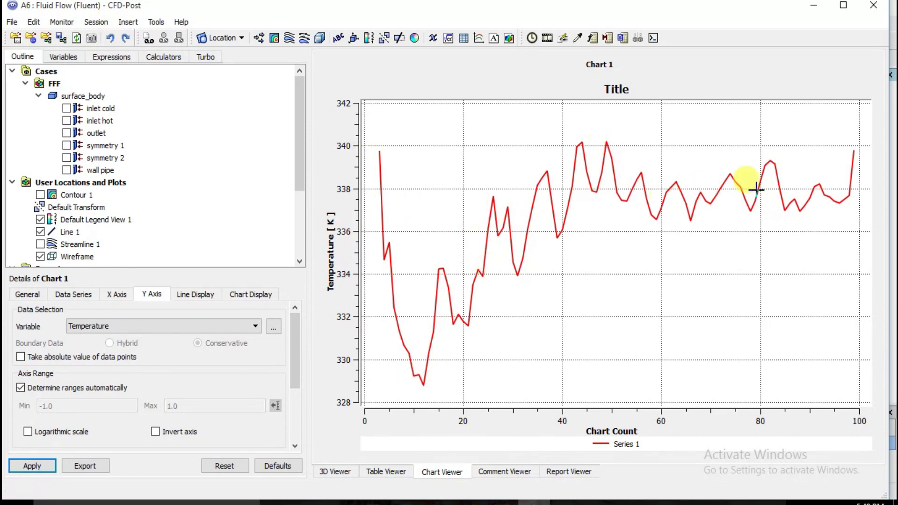
Change the chart's Y axis variable to Velocity and apply it to plot velocity along Line 1
{"action": "left_click", "coordinate": [182, 327]}
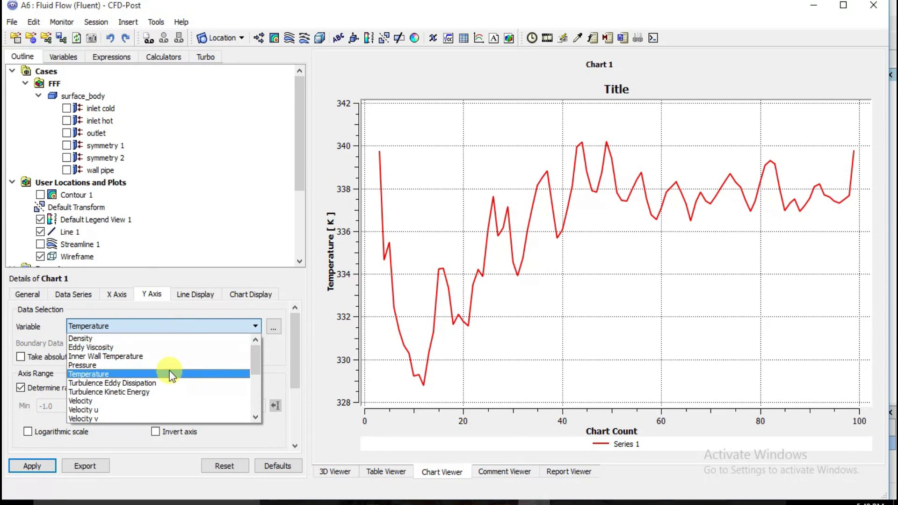
{"action": "left_click", "coordinate": [130, 401]}
{"action": "left_click", "coordinate": [38, 464]}
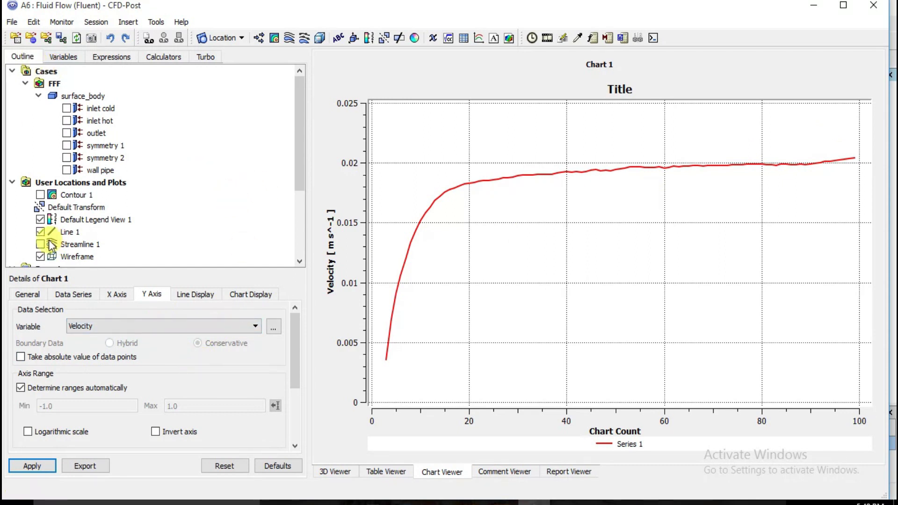
Select Streamline 1 among the user locations and plots and turn its visibility on
{"action": "scroll", "coordinate": [47, 234], "scroll_direction": "down", "scroll_amount": 1}
{"action": "scroll", "coordinate": [39, 221], "scroll_direction": "down", "scroll_amount": 1}
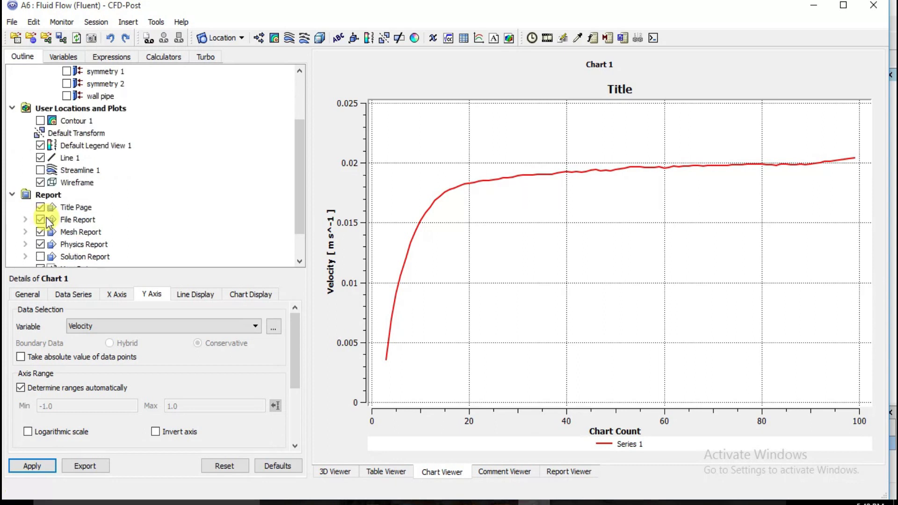
{"action": "scroll", "coordinate": [60, 243], "scroll_direction": "down", "scroll_amount": 1}
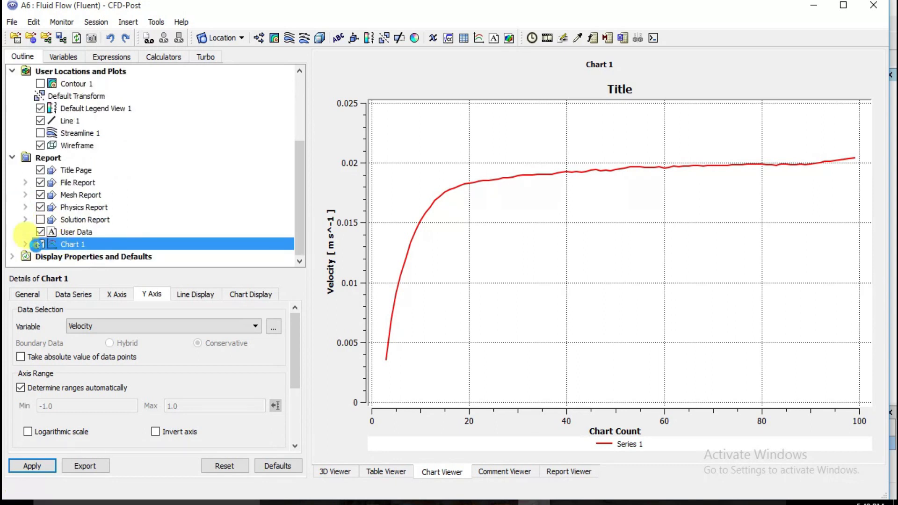
{"action": "scroll", "coordinate": [108, 229], "scroll_direction": "up", "scroll_amount": 1}
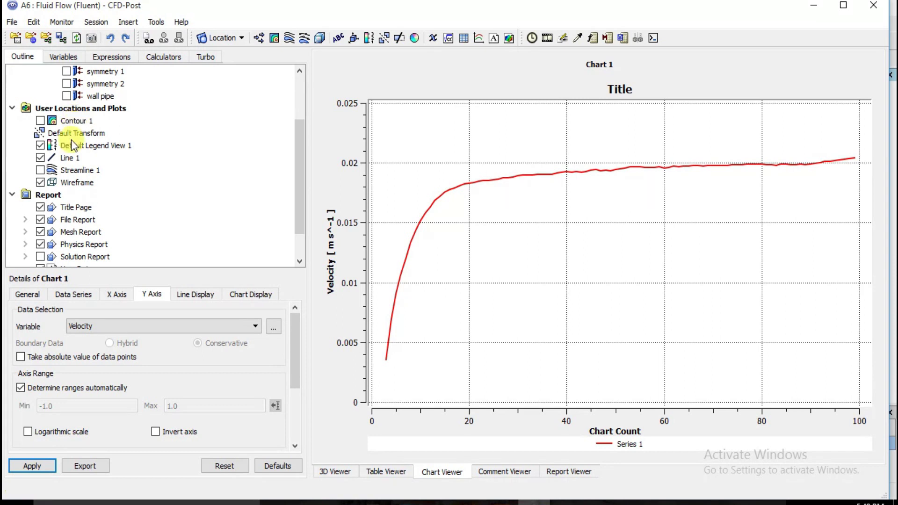
{"action": "scroll", "coordinate": [70, 148], "scroll_direction": "up", "scroll_amount": 1}
{"action": "left_click", "coordinate": [68, 208]}
{"action": "left_click", "coordinate": [41, 209]}
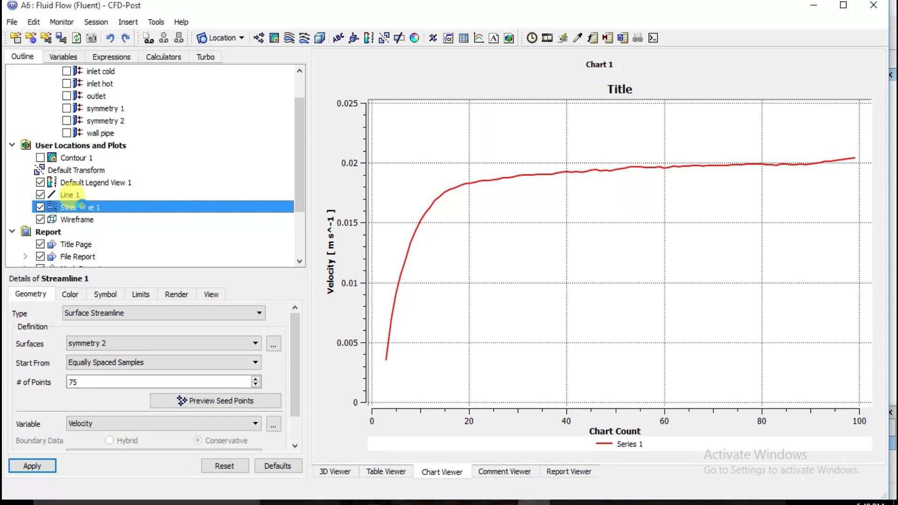
Display the Streamline 1 plot in the 3D viewer
{"action": "left_click", "coordinate": [42, 471]}
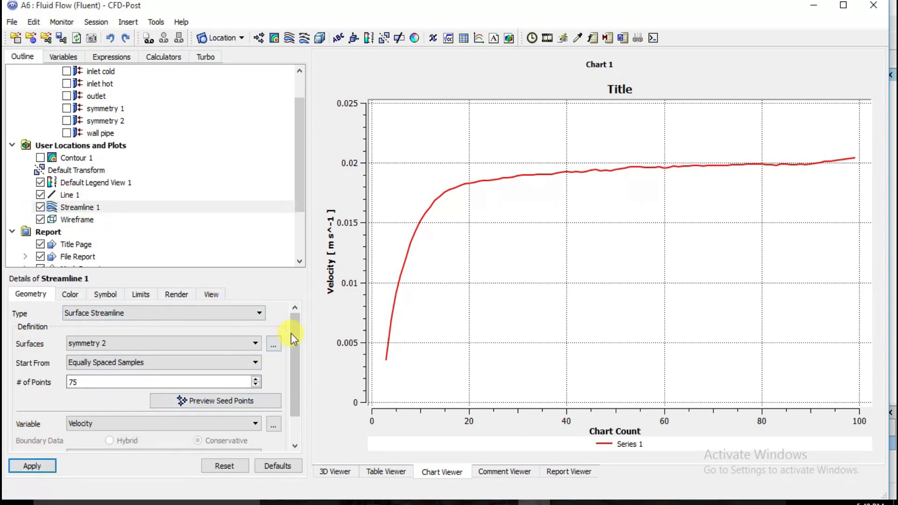
{"action": "left_click", "coordinate": [330, 471]}
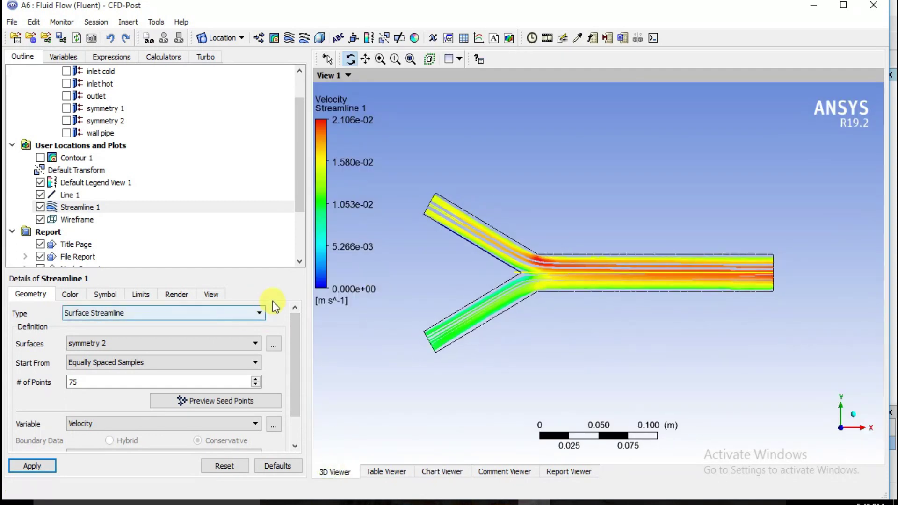
{"action": "left_click_drag", "start_coordinate": [294, 355], "coordinate": [299, 400]}
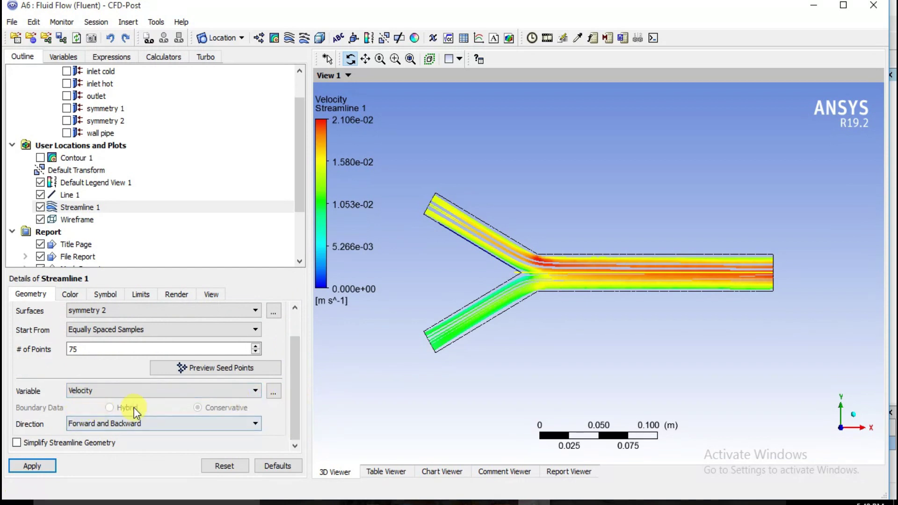
Set the variable of Streamline 1 to Wall Shear and apply it
{"action": "left_click", "coordinate": [198, 388]}
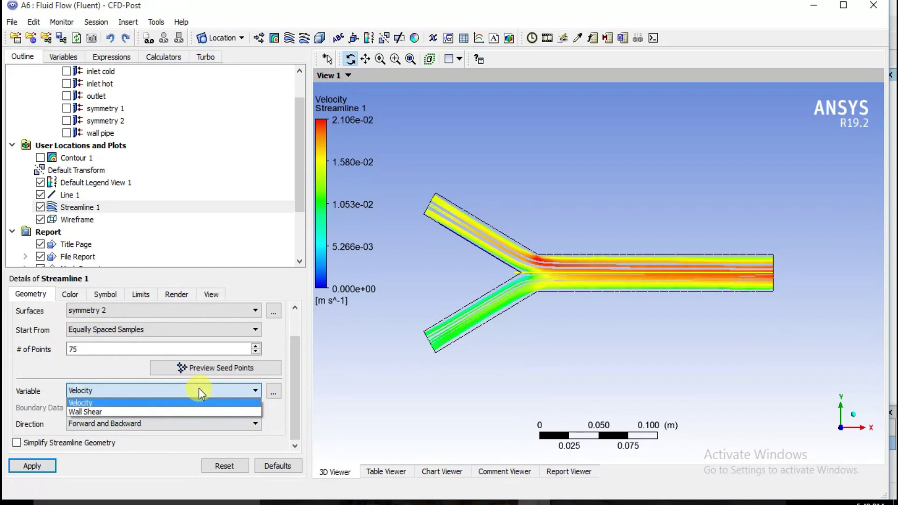
{"action": "left_click", "coordinate": [162, 413]}
{"action": "left_click", "coordinate": [44, 466]}
{"action": "scroll", "coordinate": [386, 353], "scroll_direction": "up", "scroll_amount": 1}
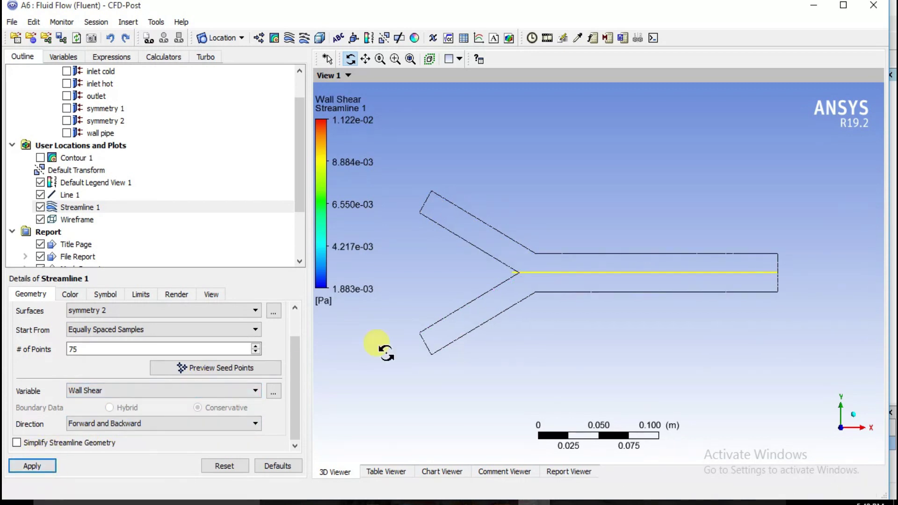
Set the variable of Streamline 1 back to Velocity and apply it
{"action": "left_click", "coordinate": [155, 391]}
{"action": "left_click", "coordinate": [155, 391]}
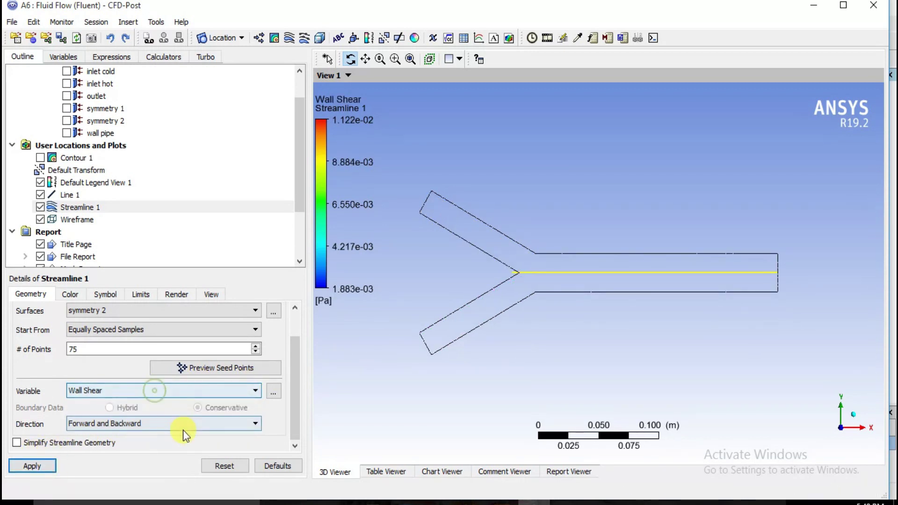
{"action": "left_click", "coordinate": [184, 426]}
{"action": "left_click", "coordinate": [183, 424]}
{"action": "left_click", "coordinate": [176, 387]}
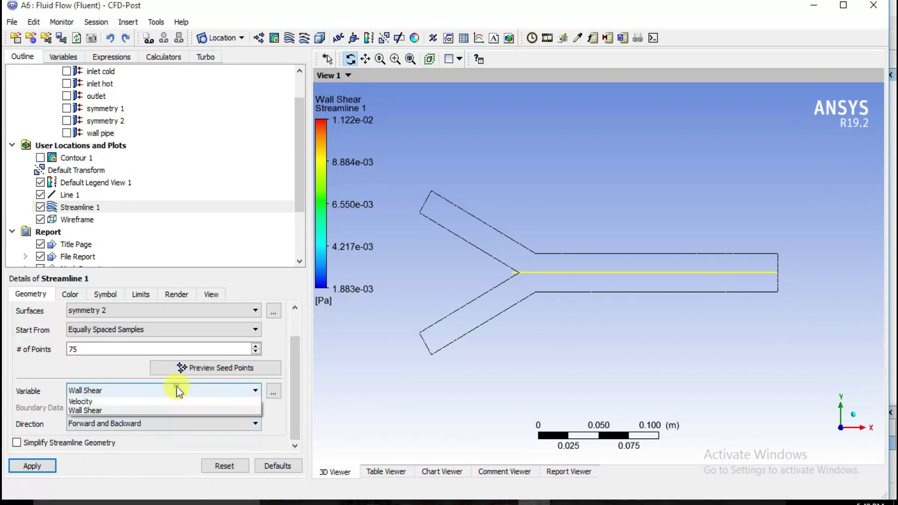
{"action": "left_click", "coordinate": [148, 402]}
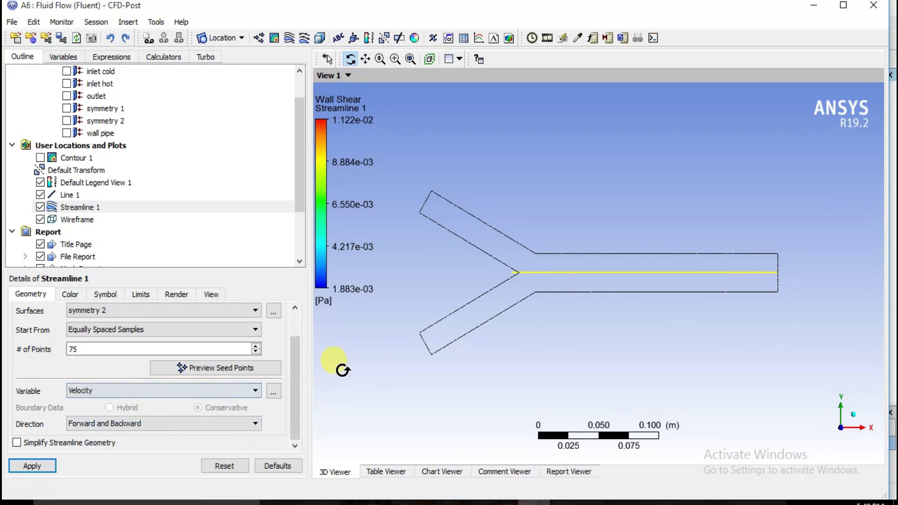
{"action": "left_click", "coordinate": [32, 466]}
Close CFD-Post
{"action": "left_click_drag", "start_coordinate": [445, 341], "coordinate": [442, 342]}
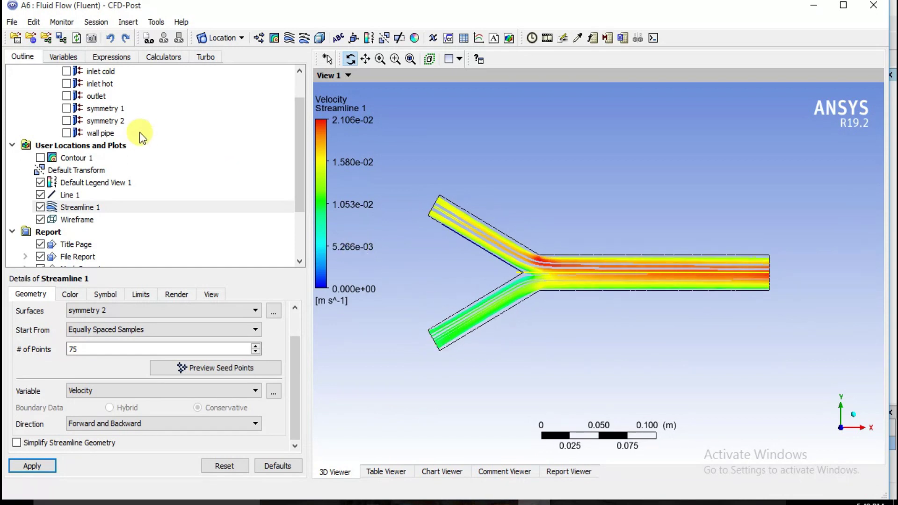
{"action": "left_click_drag", "start_coordinate": [383, 143], "coordinate": [410, 218]}
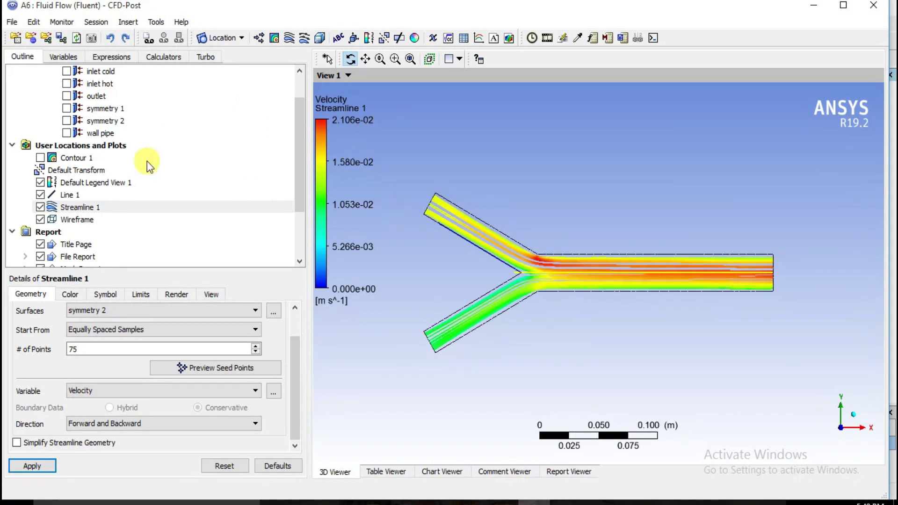
{"action": "left_click", "coordinate": [12, 24]}
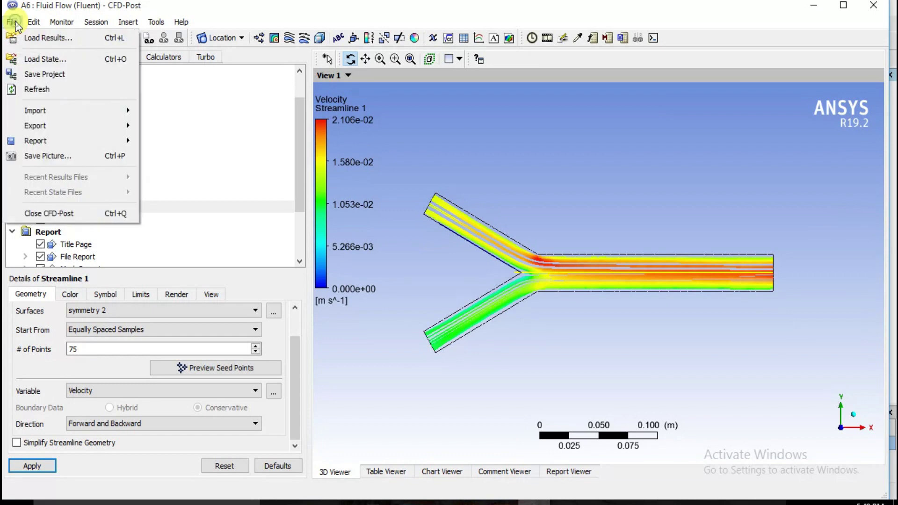
{"action": "left_click", "coordinate": [69, 210]}
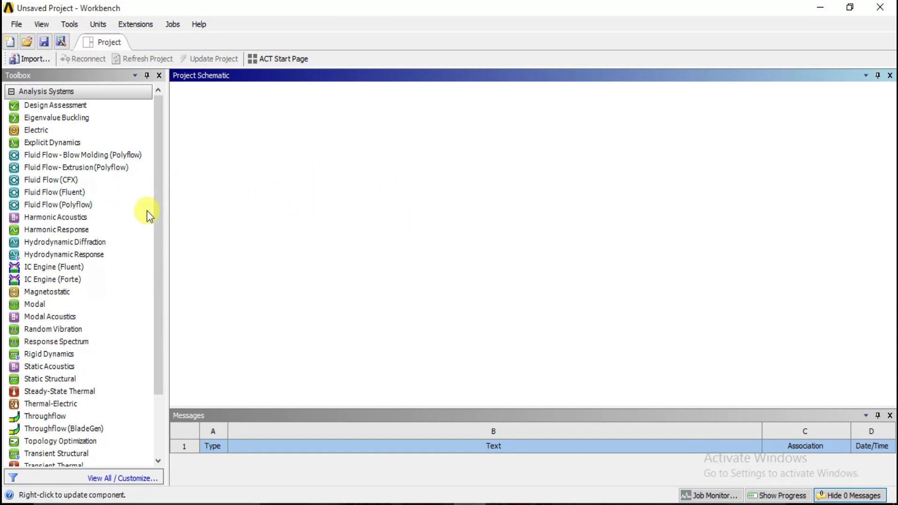
Add a Fluid Flow (Fluent) system to the empty project schematic and open its geometry in DesignModeler
{"action": "left_click_drag", "start_coordinate": [82, 192], "coordinate": [272, 211]}
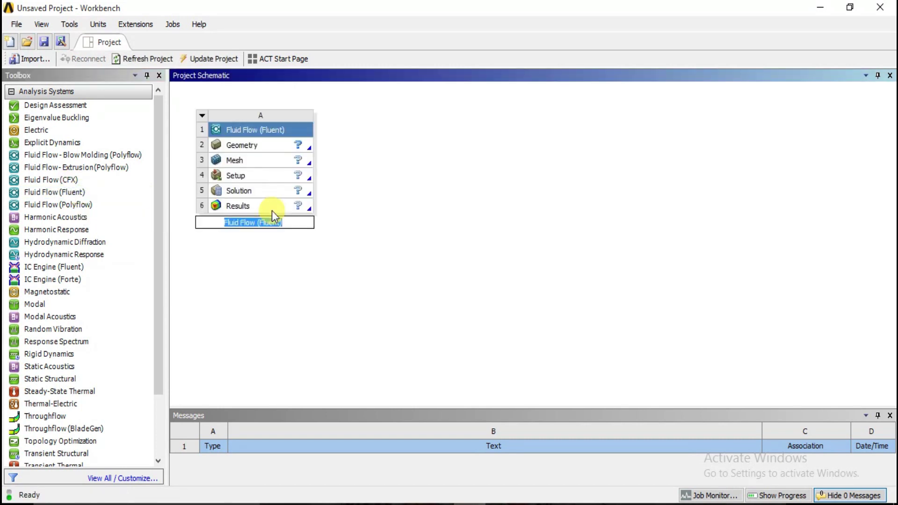
{"action": "left_click", "coordinate": [281, 142]}
{"action": "right_click", "coordinate": [282, 143]}
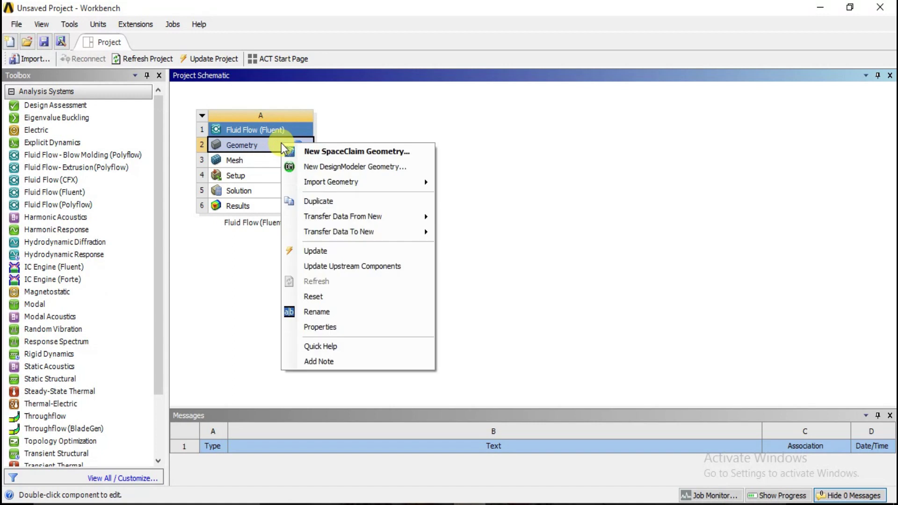
{"action": "left_click", "coordinate": [323, 167]}
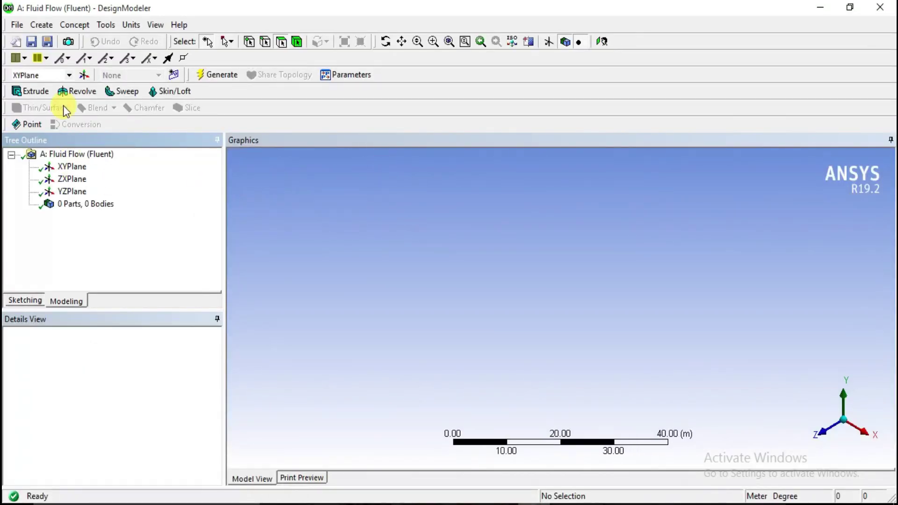
Set the model's length unit to centimeter
{"action": "left_click", "coordinate": [111, 26]}
{"action": "mouse_move", "coordinate": [124, 28]}
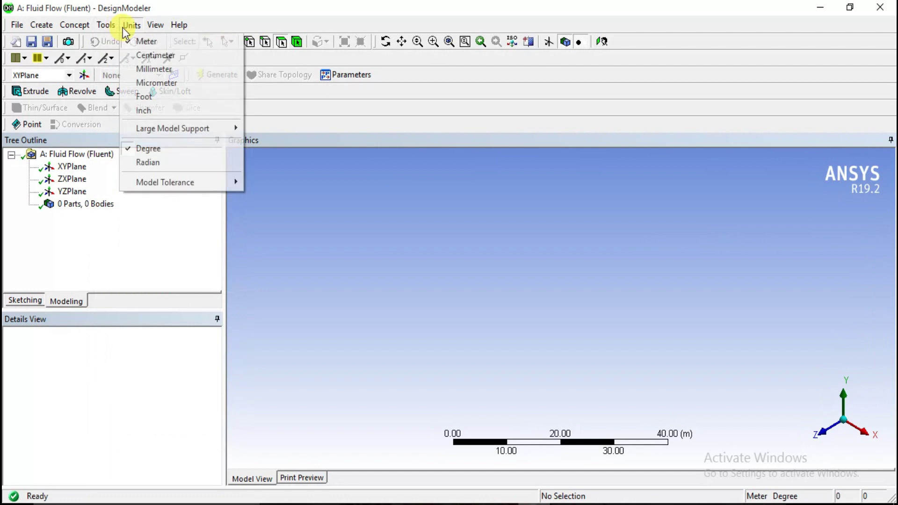
{"action": "left_click", "coordinate": [140, 55]}
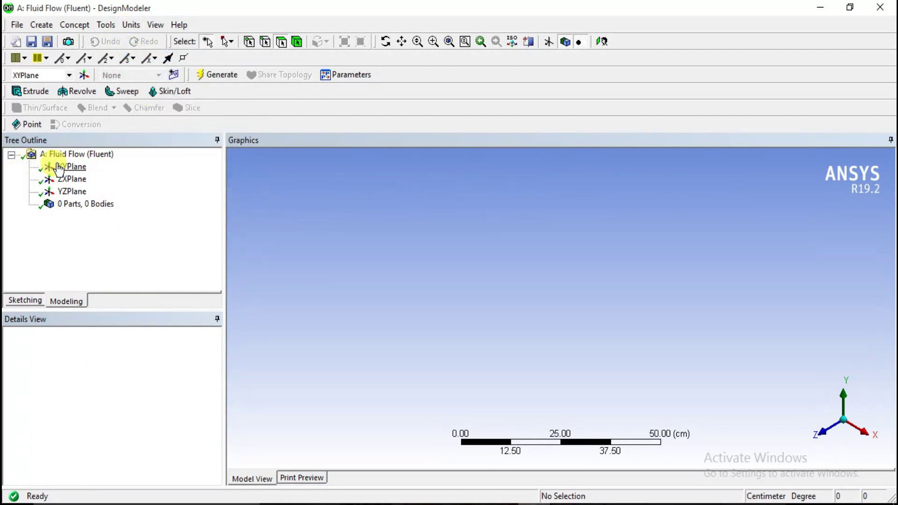
Create a new sketch on the XYPlane and look at it face-on
{"action": "left_click", "coordinate": [60, 167]}
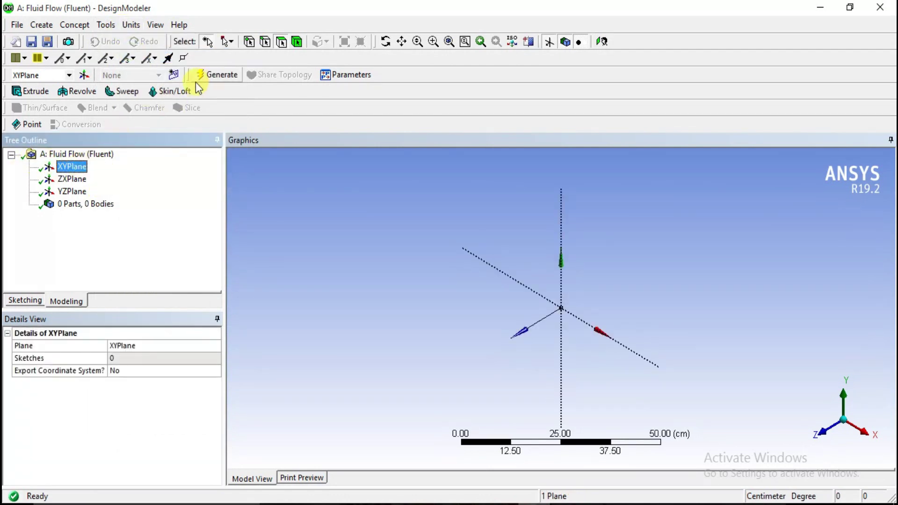
{"action": "left_click", "coordinate": [173, 75]}
{"action": "right_click", "coordinate": [84, 178]}
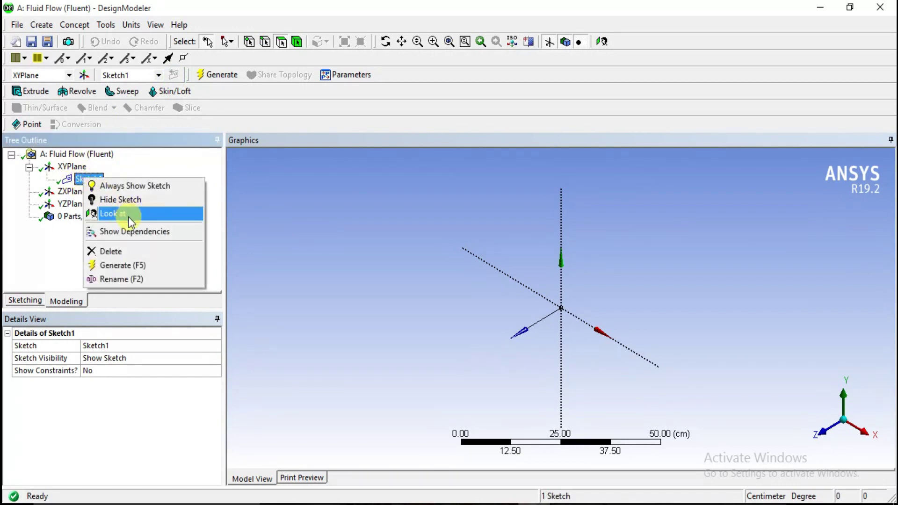
{"action": "left_click", "coordinate": [130, 217]}
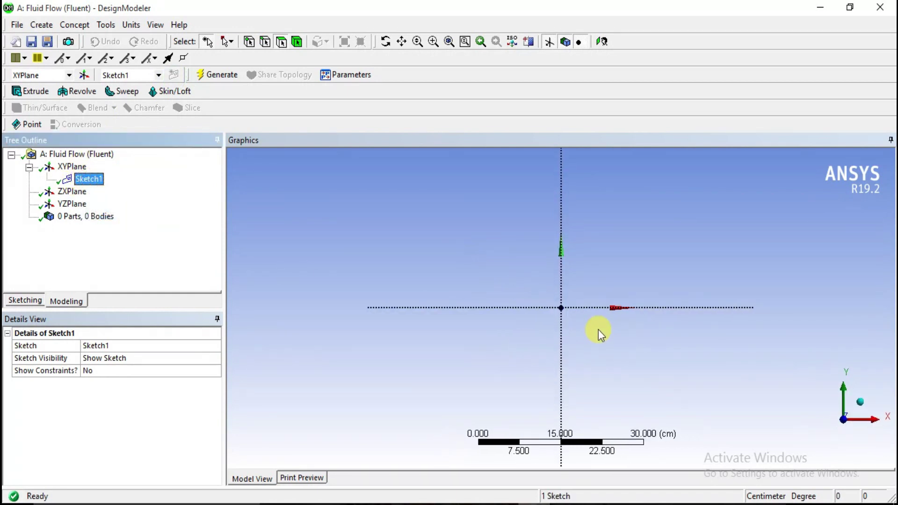
Sketch a rectangle about 46 cm wide that encloses the origin and crosses both axes
{"action": "left_click", "coordinate": [22, 300]}
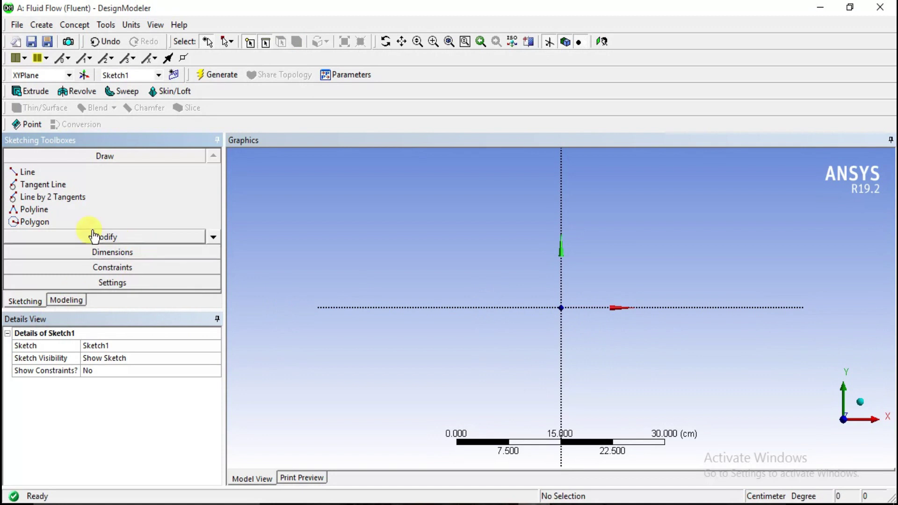
{"action": "left_click", "coordinate": [121, 253]}
{"action": "left_click", "coordinate": [169, 156]}
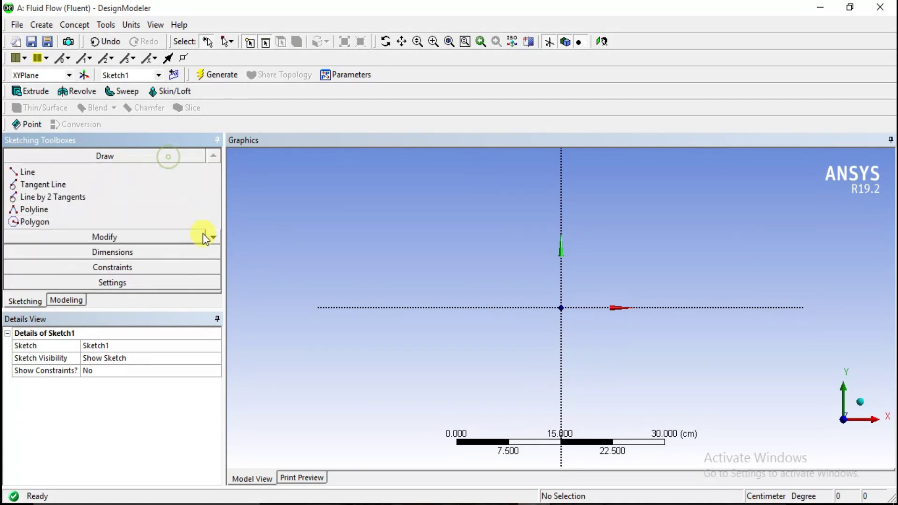
{"action": "left_click", "coordinate": [213, 238]}
{"action": "left_click", "coordinate": [213, 238]}
{"action": "left_click", "coordinate": [41, 211]}
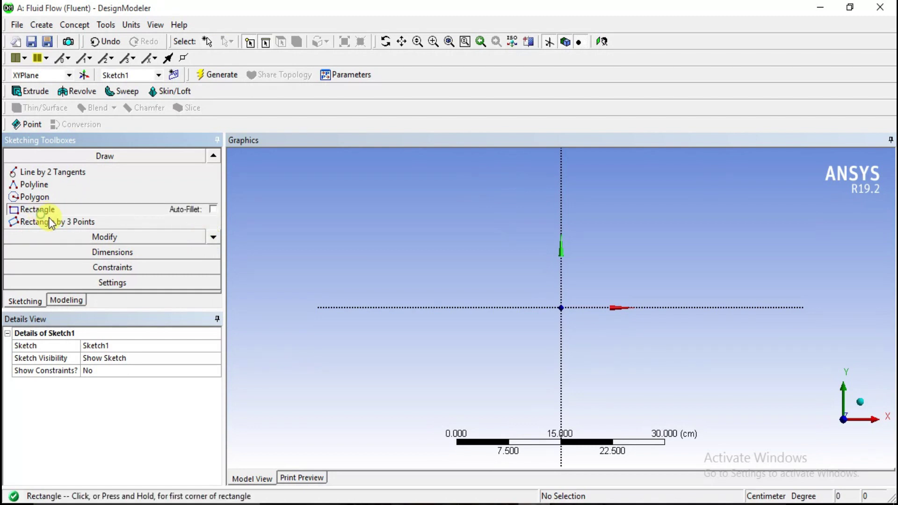
{"action": "left_click", "coordinate": [434, 226]}
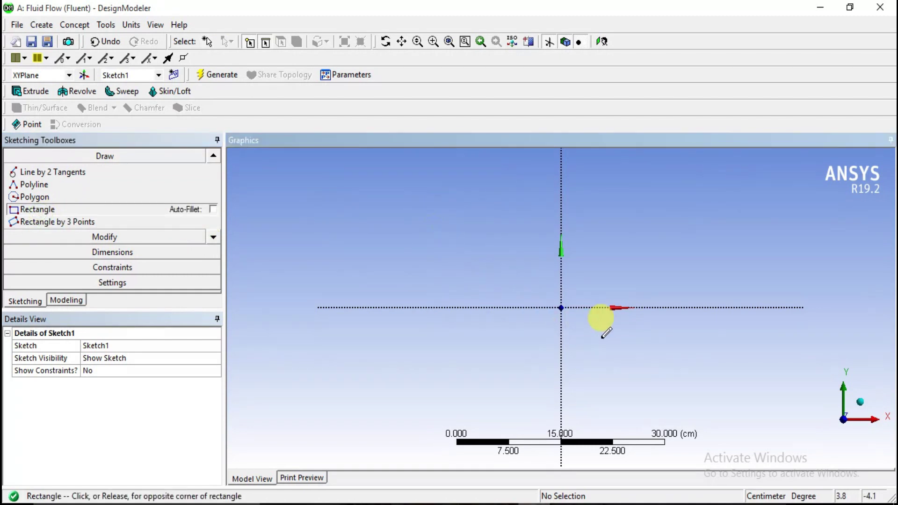
{"action": "double_click", "coordinate": [754, 397]}
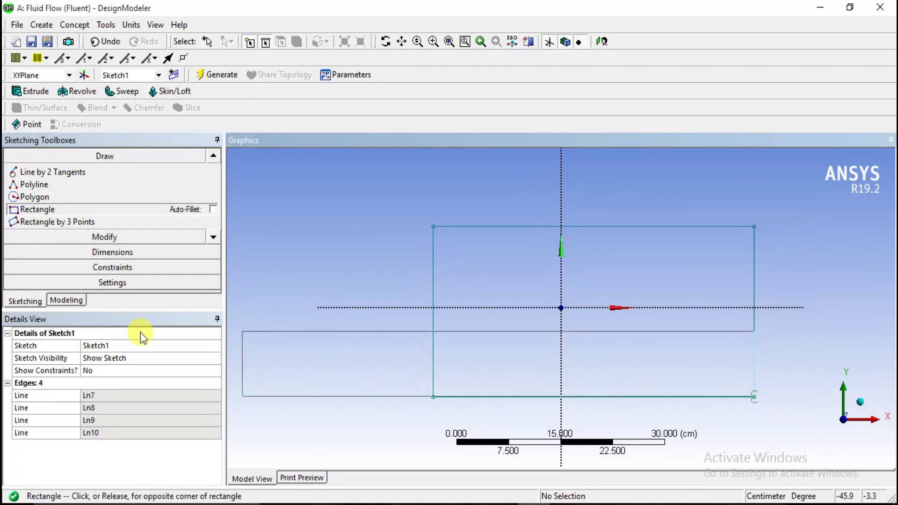
{"action": "key", "text": "Escape"}
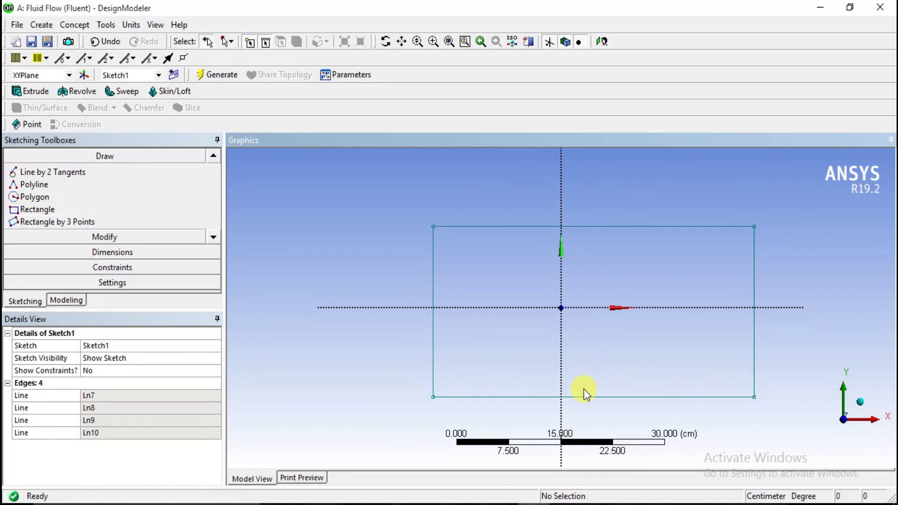
Dimension the distance from the vertical axis to the rectangle's left edge and set it to 10 cm
{"action": "left_click", "coordinate": [97, 255]}
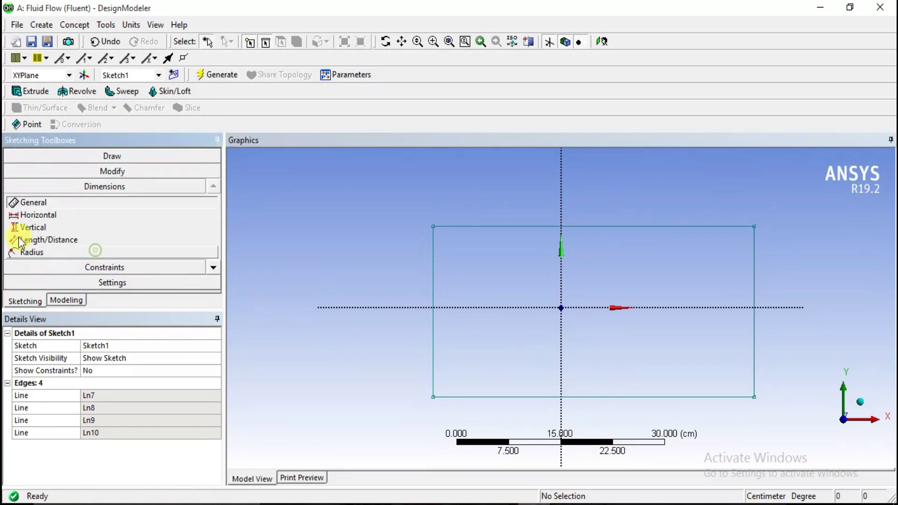
{"action": "left_click", "coordinate": [34, 202]}
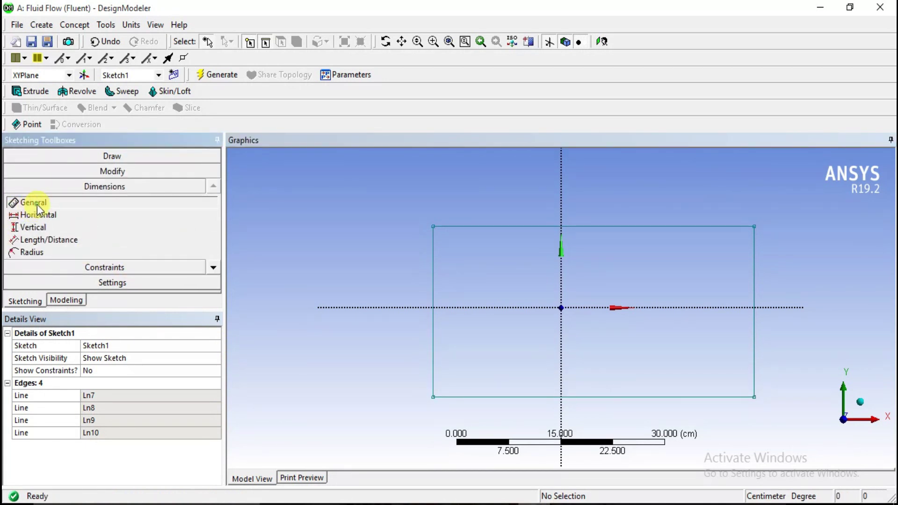
{"action": "left_click", "coordinate": [561, 213]}
{"action": "left_click", "coordinate": [435, 267]}
{"action": "left_click", "coordinate": [450, 213]}
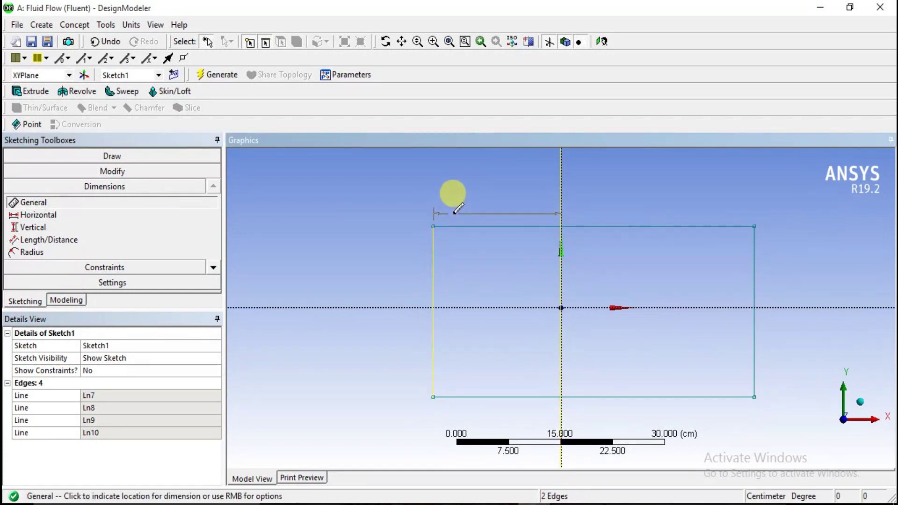
{"action": "left_click", "coordinate": [112, 395]}
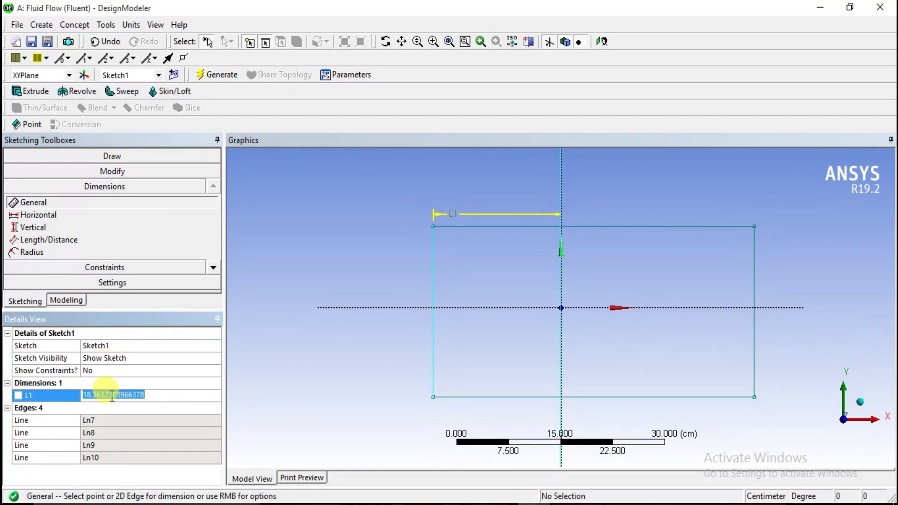
{"action": "type", "text": "10"}
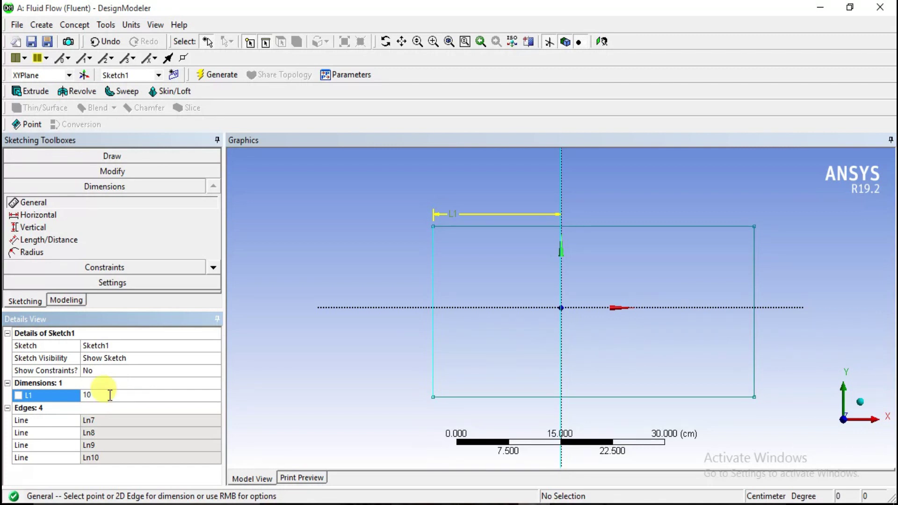
{"action": "left_click_drag", "start_coordinate": [110, 395], "coordinate": [78, 396]}
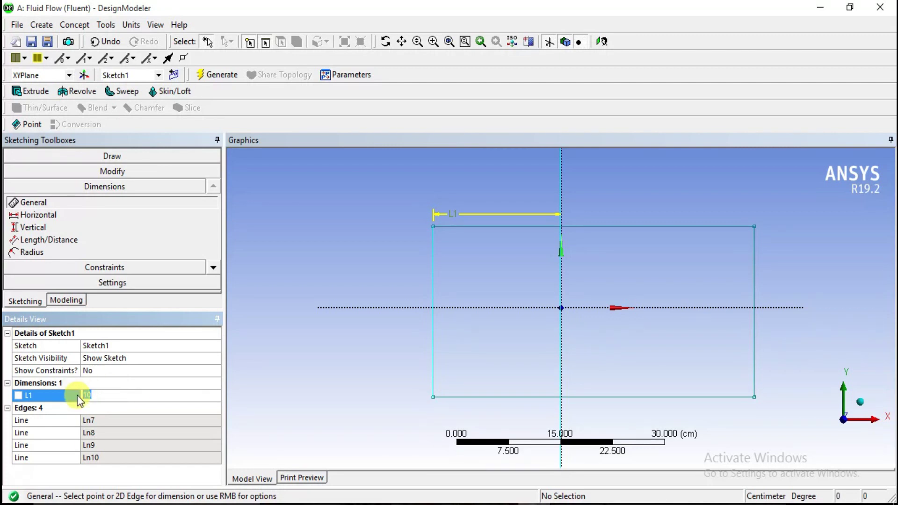
{"action": "type", "text": "10"}
{"action": "key", "text": "Return"}
Dimension the rectangle's overall width along its upper edge and set it to 50 cm
{"action": "left_click", "coordinate": [589, 227]}
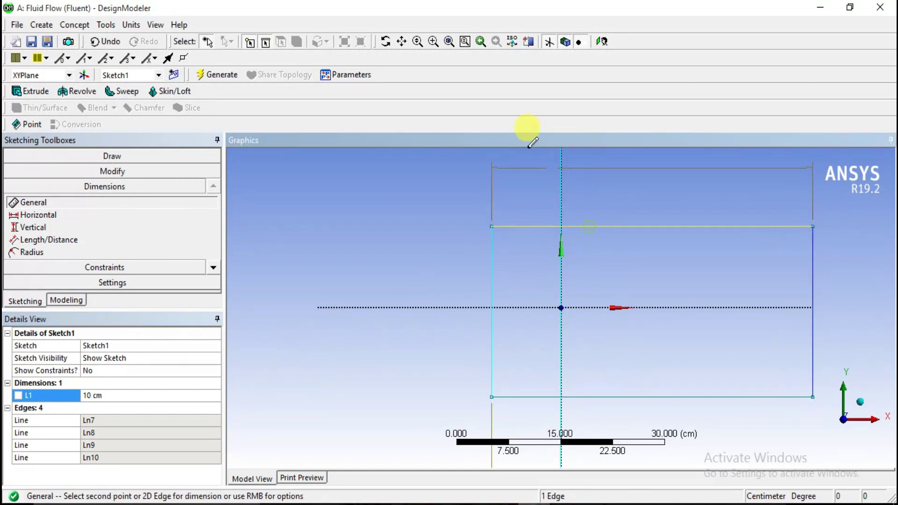
{"action": "left_click", "coordinate": [465, 207]}
{"action": "left_click", "coordinate": [116, 395]}
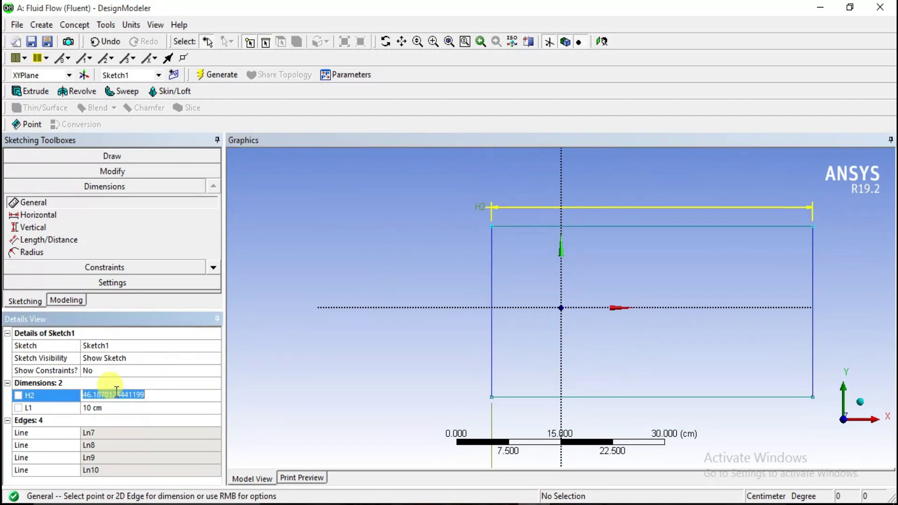
{"action": "type", "text": "5"}
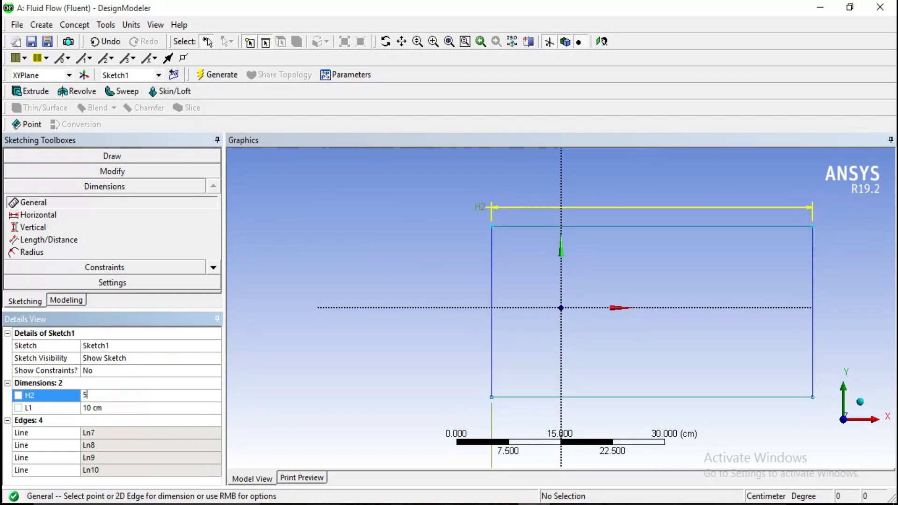
{"action": "type", "text": "0"}
{"action": "key", "text": "Return"}
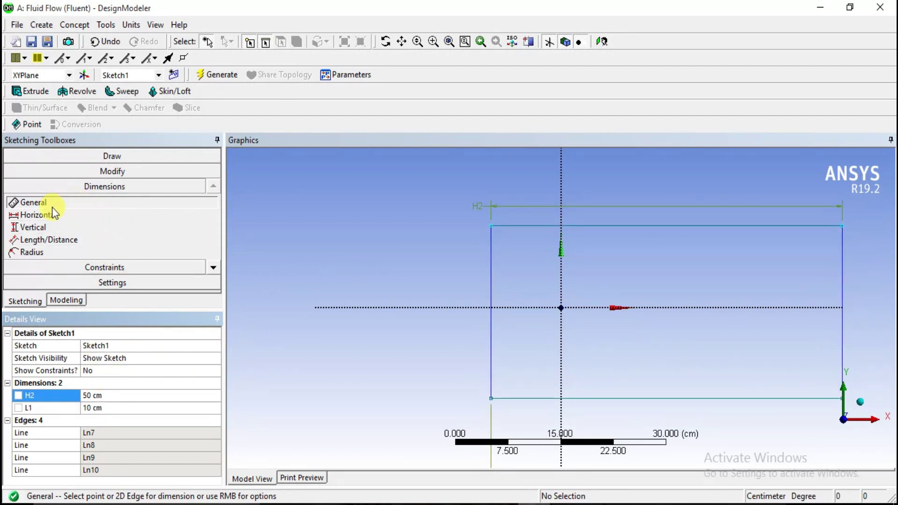
Dimension the distance from the horizontal axis to the rectangle's upper edge and set it to 10 cm
{"action": "left_click", "coordinate": [30, 202]}
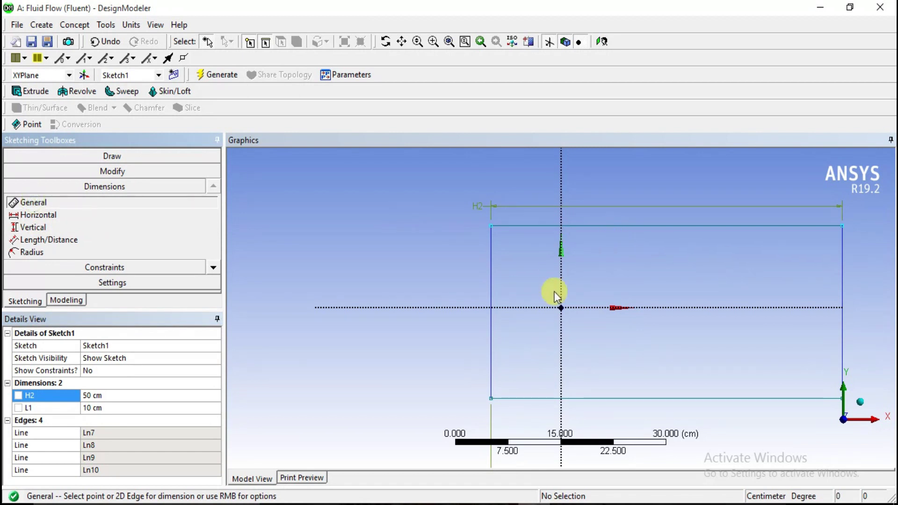
{"action": "left_click", "coordinate": [582, 227]}
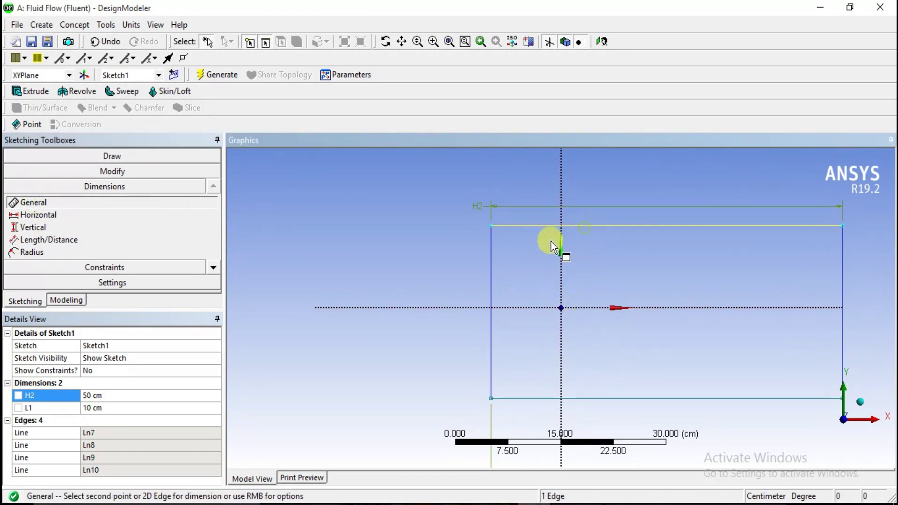
{"action": "left_click", "coordinate": [508, 307]}
{"action": "left_click", "coordinate": [420, 295]}
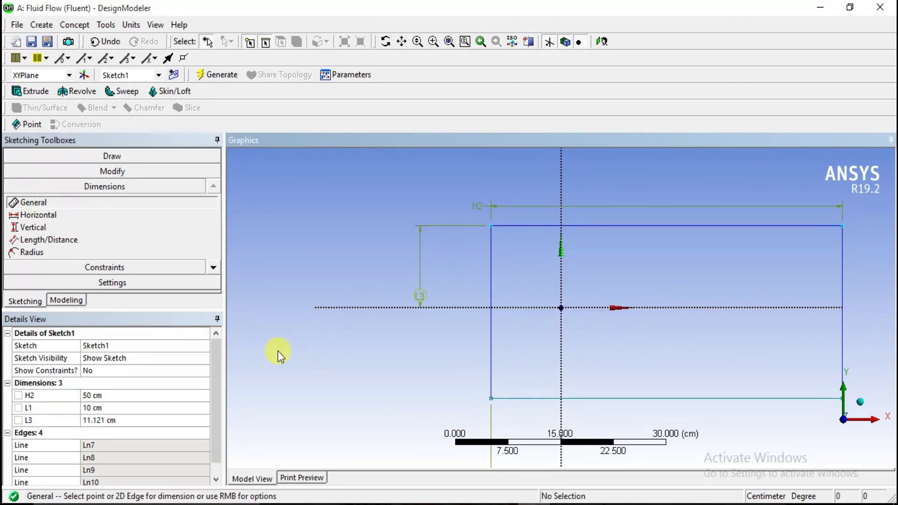
{"action": "left_click", "coordinate": [111, 420]}
{"action": "left_click", "coordinate": [120, 420]}
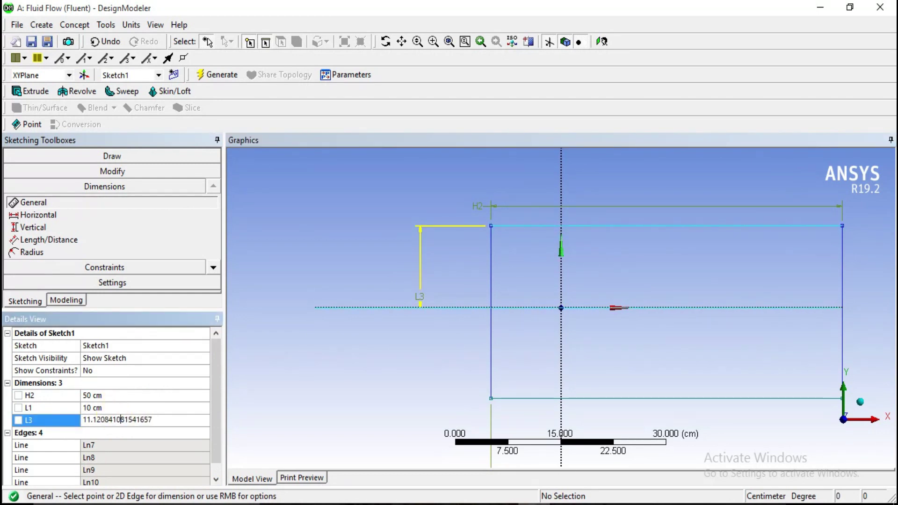
{"action": "left_click", "coordinate": [257, 411]}
{"action": "left_click", "coordinate": [114, 421]}
{"action": "type", "text": "10"}
{"action": "left_click", "coordinate": [273, 363]}
Dimension the rectangle's height along its left edge and set it to 20 cm
{"action": "left_click", "coordinate": [492, 320]}
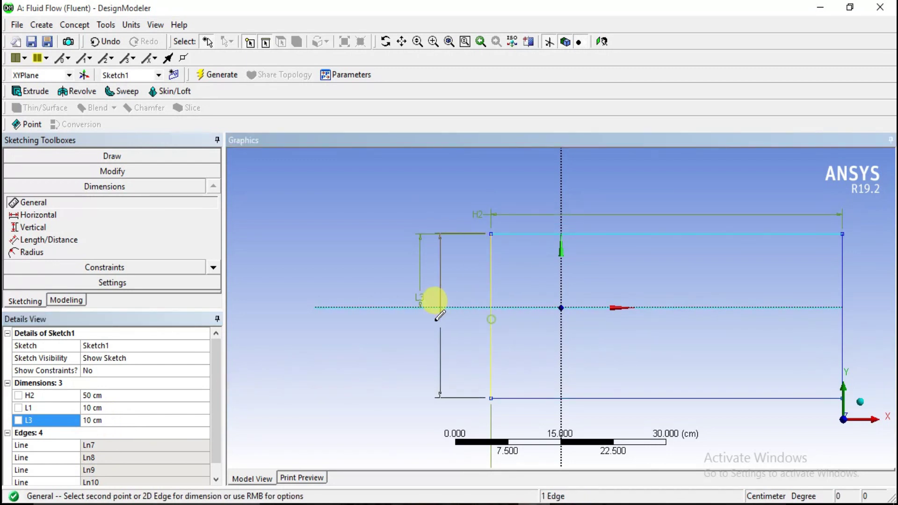
{"action": "left_click", "coordinate": [395, 302]}
{"action": "left_click", "coordinate": [96, 433]}
{"action": "type", "text": "20"}
{"action": "left_click", "coordinate": [284, 277]}
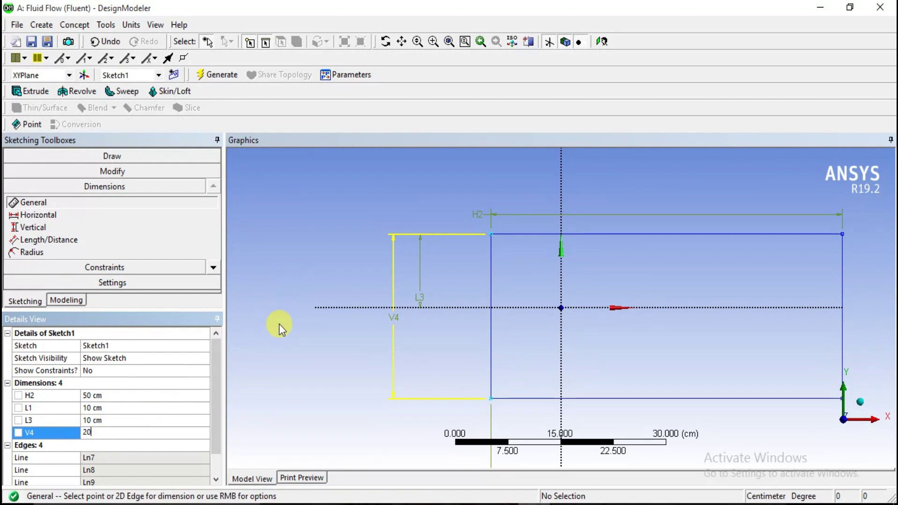
{"action": "scroll", "coordinate": [518, 327], "scroll_direction": "up", "scroll_amount": 1}
{"action": "scroll", "coordinate": [518, 326], "scroll_direction": "down", "scroll_amount": 3}
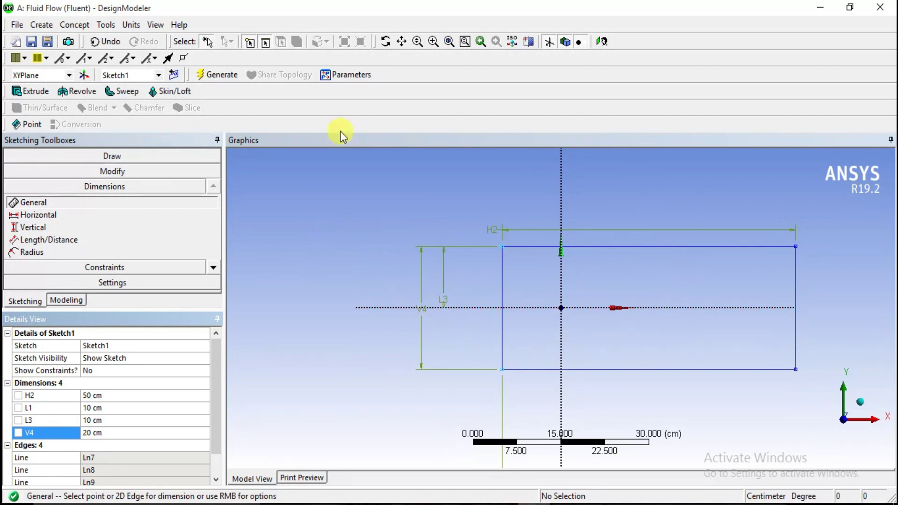
Create a surface from Sketch1, the rectangle, and generate it
{"action": "left_click", "coordinate": [75, 25]}
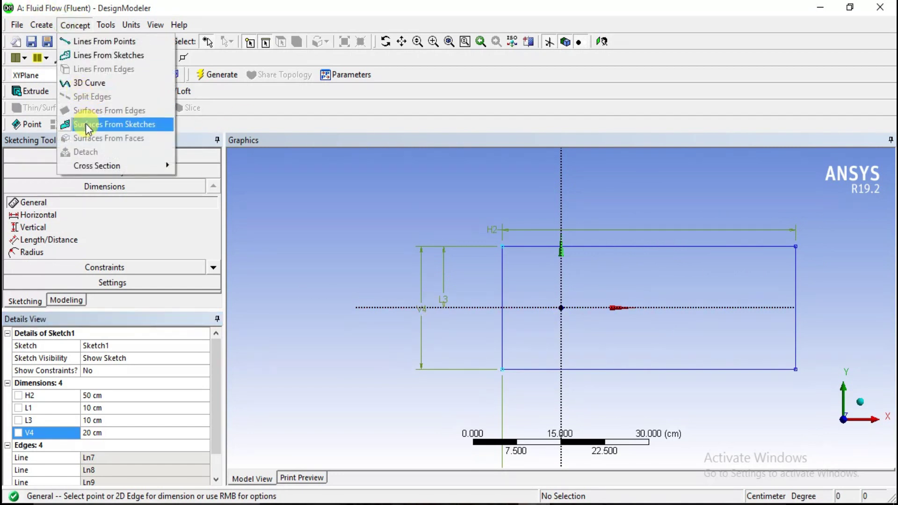
{"action": "left_click", "coordinate": [88, 126]}
{"action": "left_click", "coordinate": [87, 179]}
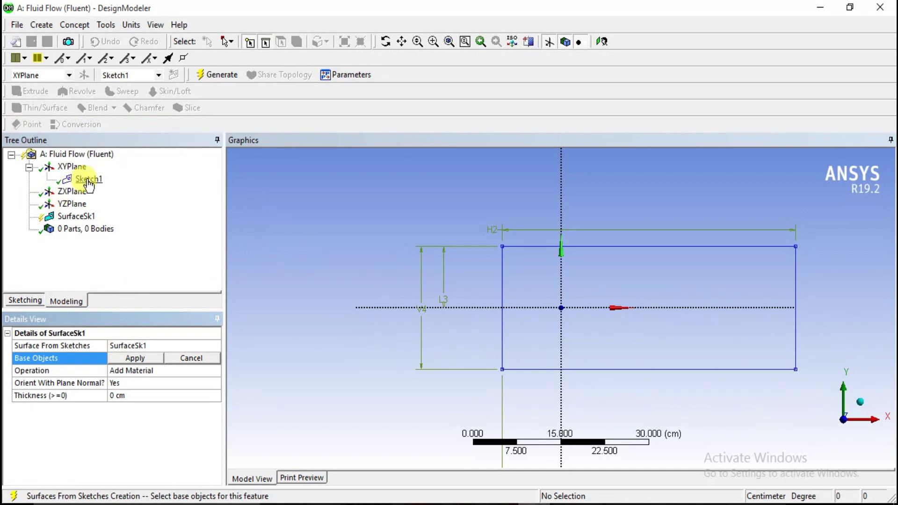
{"action": "left_click", "coordinate": [123, 358]}
{"action": "right_click", "coordinate": [70, 216]}
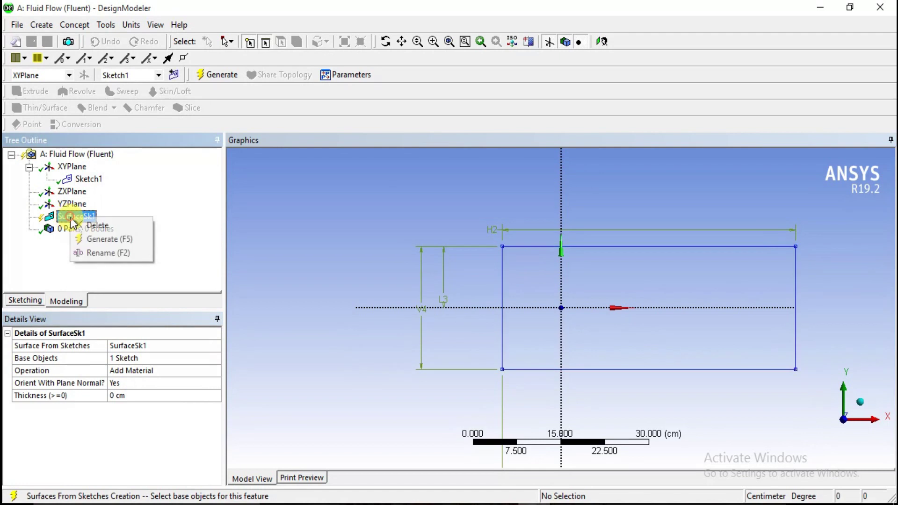
{"action": "left_click", "coordinate": [110, 239]}
{"action": "scroll", "coordinate": [490, 304], "scroll_direction": "up", "scroll_amount": 1}
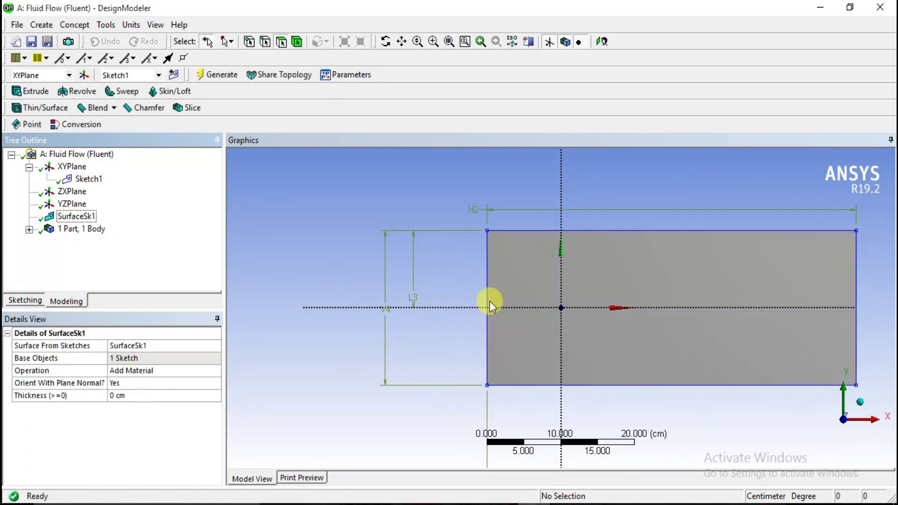
{"action": "scroll", "coordinate": [489, 303], "scroll_direction": "down", "scroll_amount": 1}
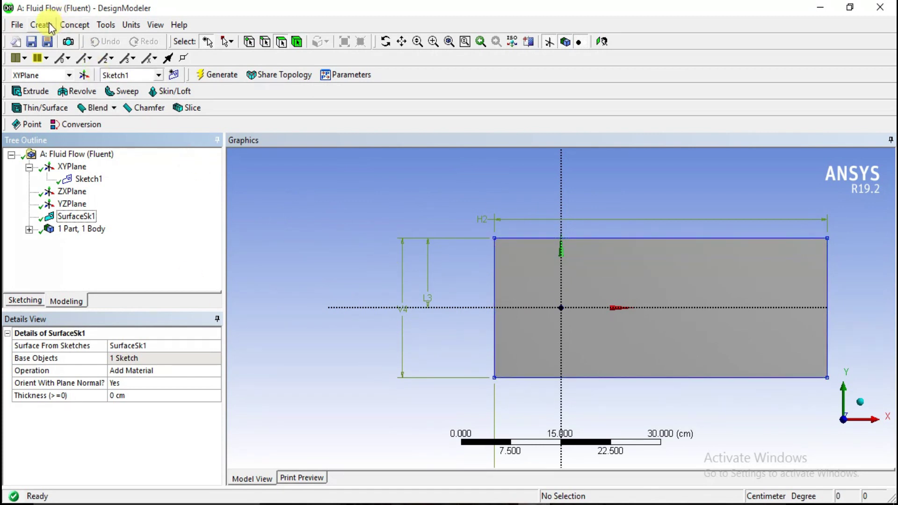
Add a second sketch on the XYPlane and open it for sketching
{"action": "left_click", "coordinate": [75, 168]}
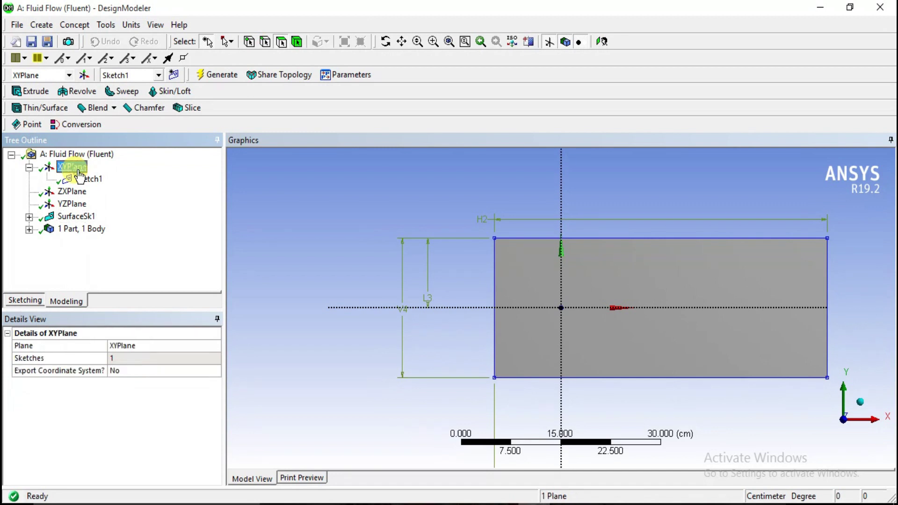
{"action": "left_click", "coordinate": [174, 75]}
{"action": "left_click", "coordinate": [95, 196]}
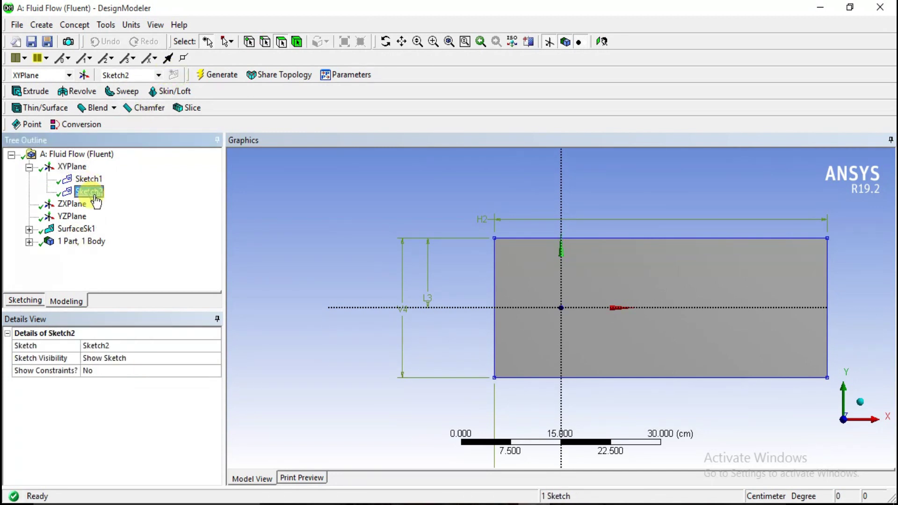
{"action": "left_click", "coordinate": [25, 301]}
Sketch a circle about 4.8 cm in diameter centred on the origin
{"action": "mouse_move", "coordinate": [211, 239]}
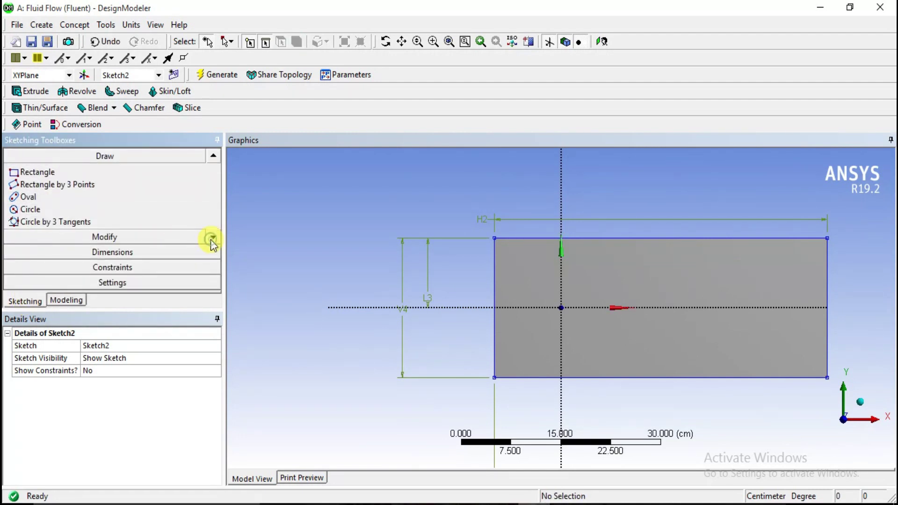
{"action": "left_click", "coordinate": [26, 210]}
{"action": "scroll", "coordinate": [583, 315], "scroll_direction": "up", "scroll_amount": 1}
{"action": "scroll", "coordinate": [582, 315], "scroll_direction": "up", "scroll_amount": 1}
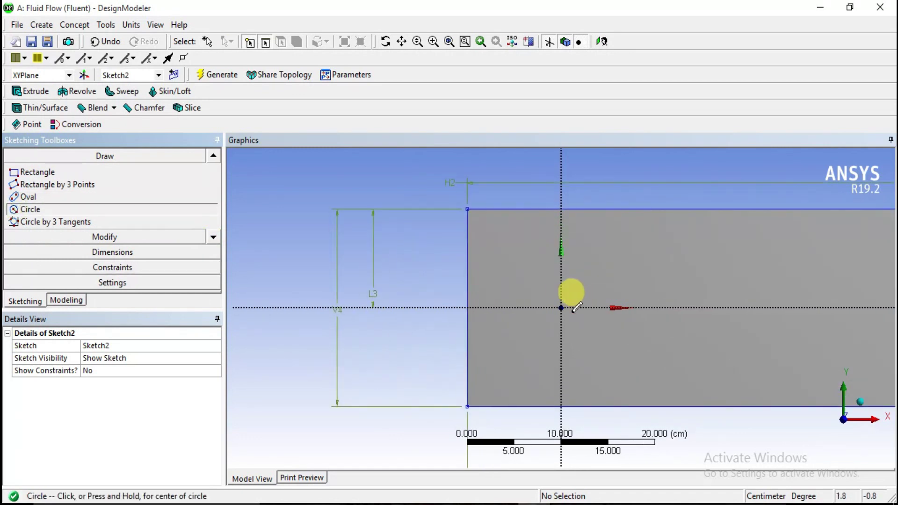
{"action": "left_click_drag", "start_coordinate": [561, 307], "coordinate": [581, 288]}
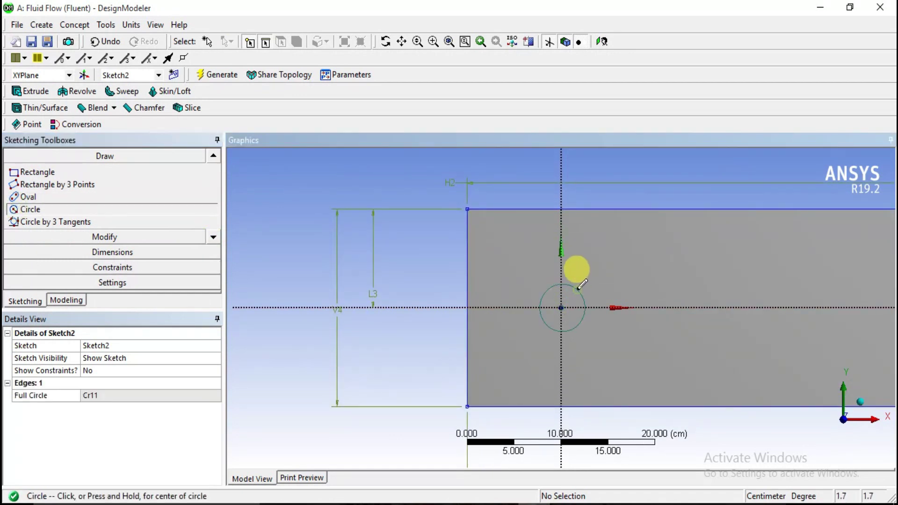
Dimension the circle's diameter and set it to 3 cm
{"action": "left_click", "coordinate": [104, 256]}
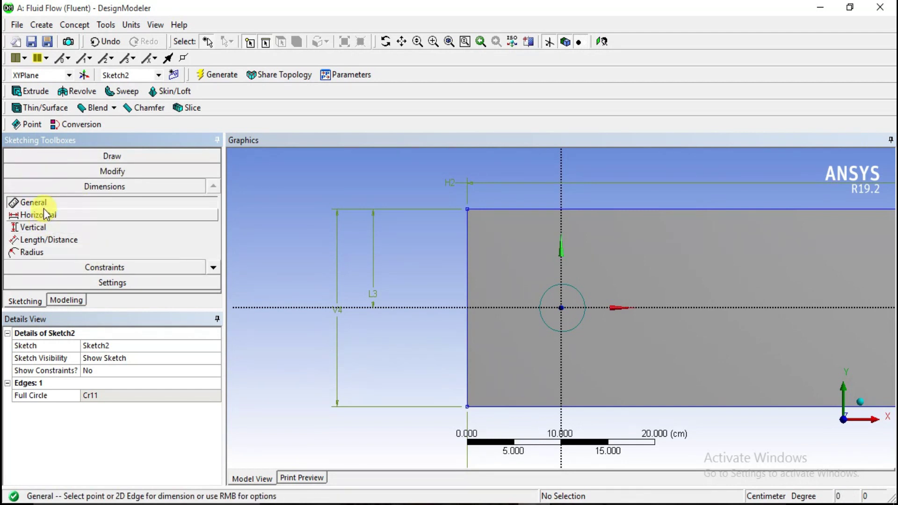
{"action": "left_click", "coordinate": [580, 294]}
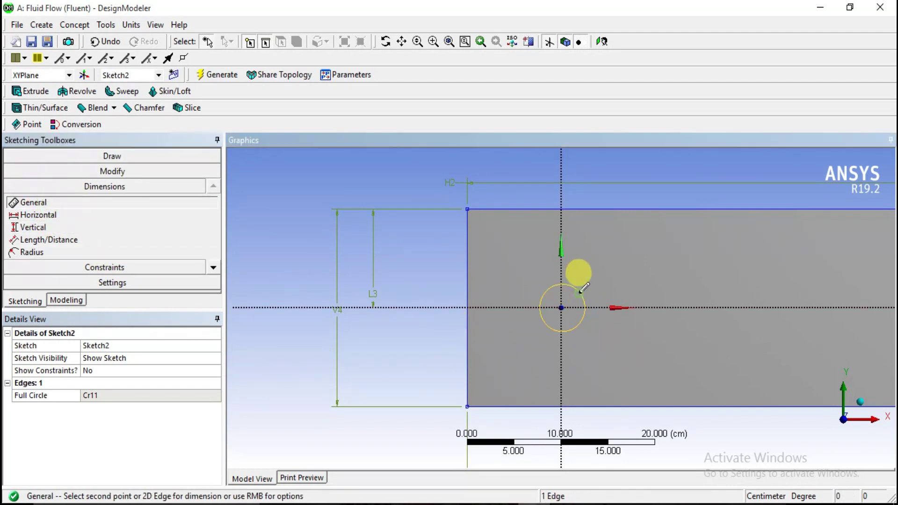
{"action": "left_click", "coordinate": [593, 282]}
{"action": "left_click", "coordinate": [101, 395]}
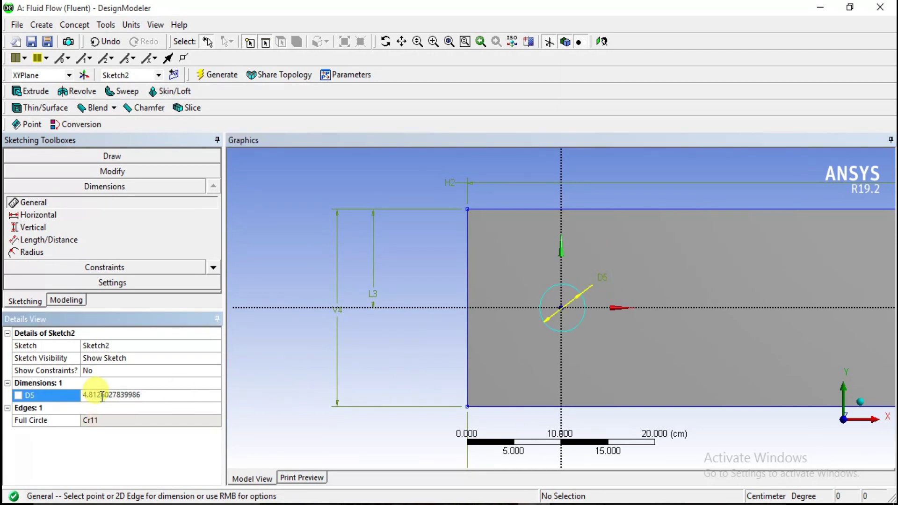
{"action": "double_click", "coordinate": [102, 396]}
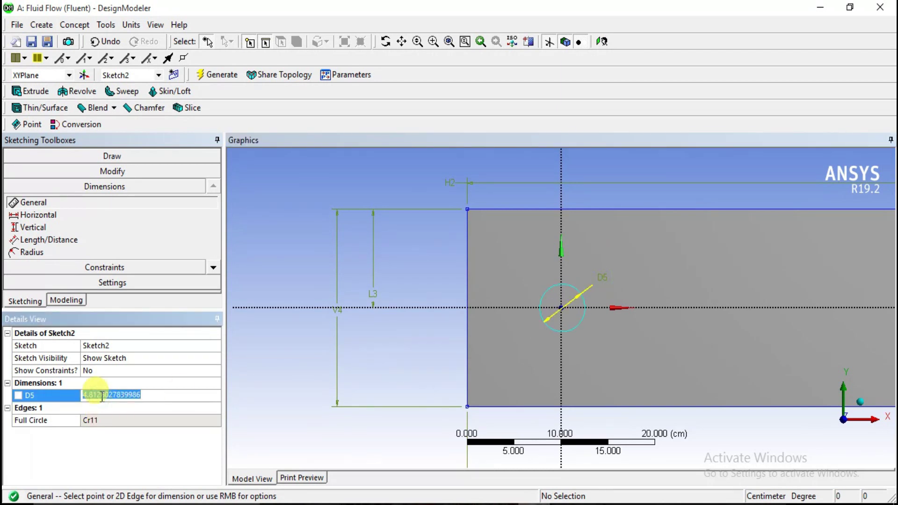
{"action": "type", "text": "3"}
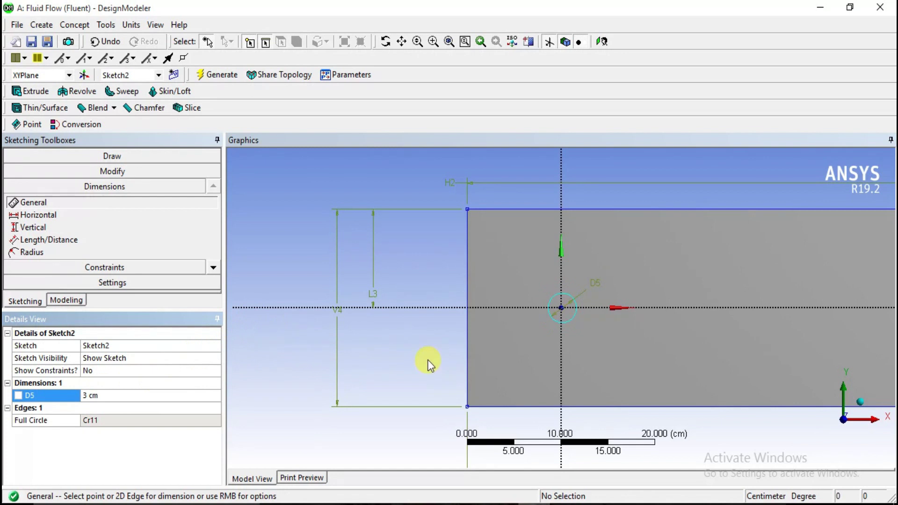
{"action": "scroll", "coordinate": [429, 346], "scroll_direction": "up", "scroll_amount": 5}
{"action": "scroll", "coordinate": [429, 345], "scroll_direction": "down", "scroll_amount": 3}
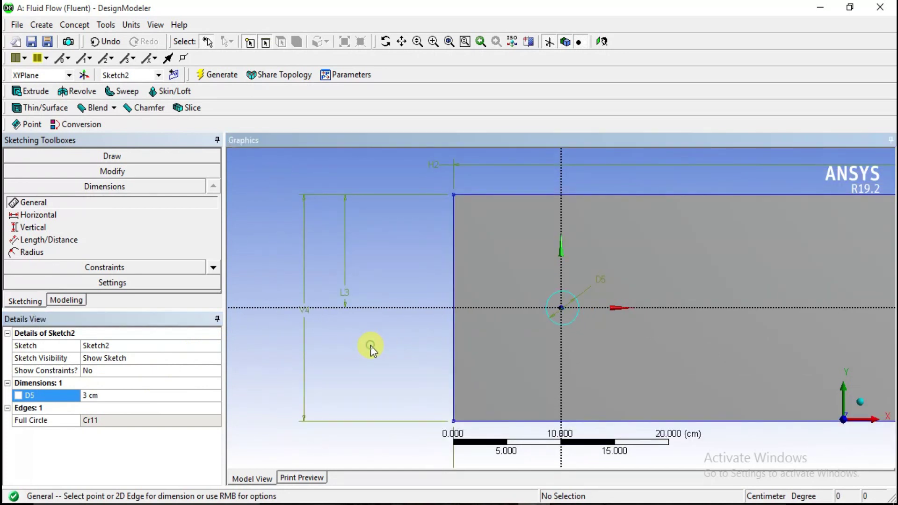
Create a surface from Sketch2, the circle, with the Add Material operation and generate it
{"action": "left_click", "coordinate": [49, 26]}
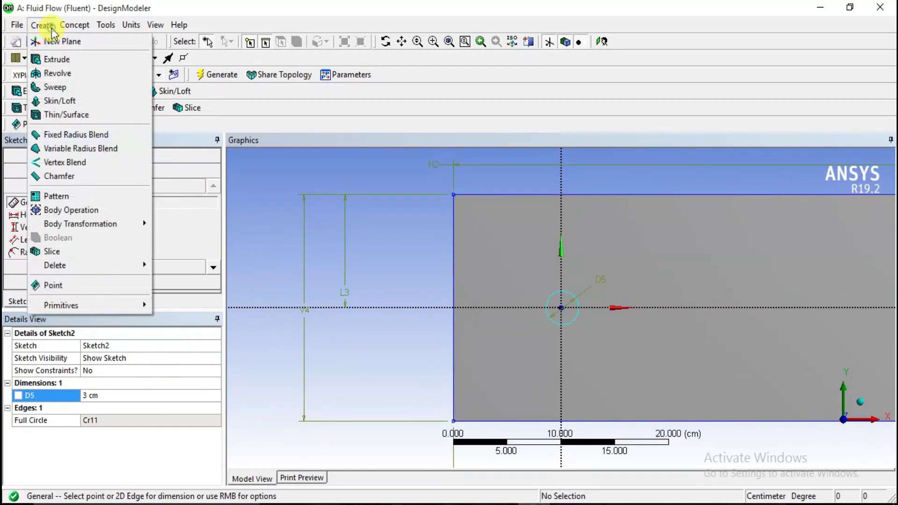
{"action": "mouse_move", "coordinate": [75, 25]}
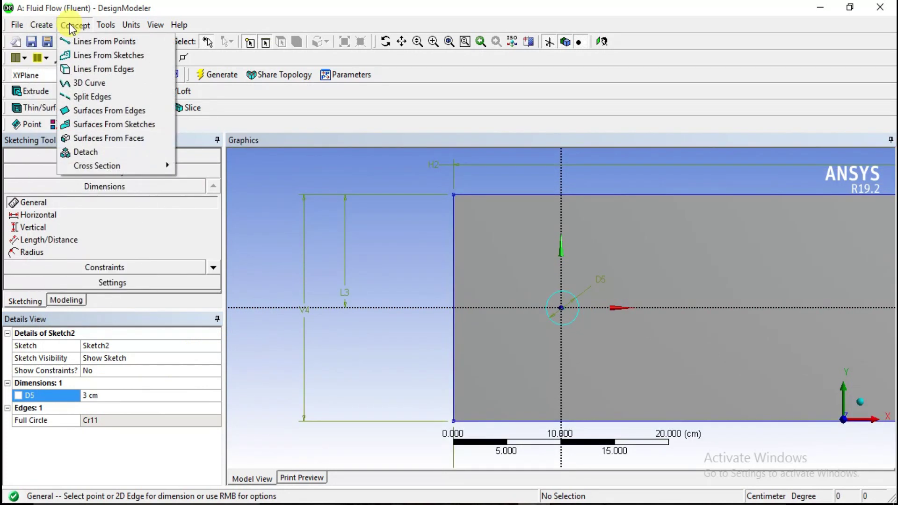
{"action": "left_click", "coordinate": [95, 124]}
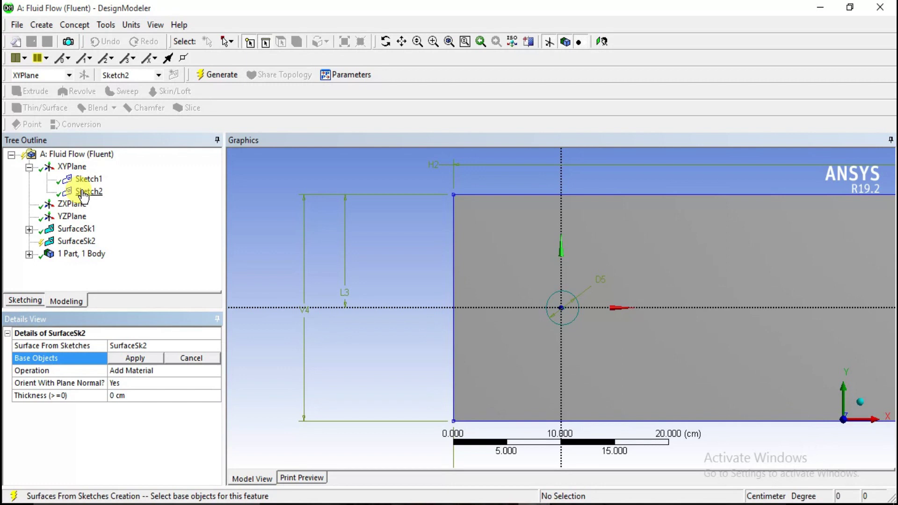
{"action": "left_click", "coordinate": [82, 191]}
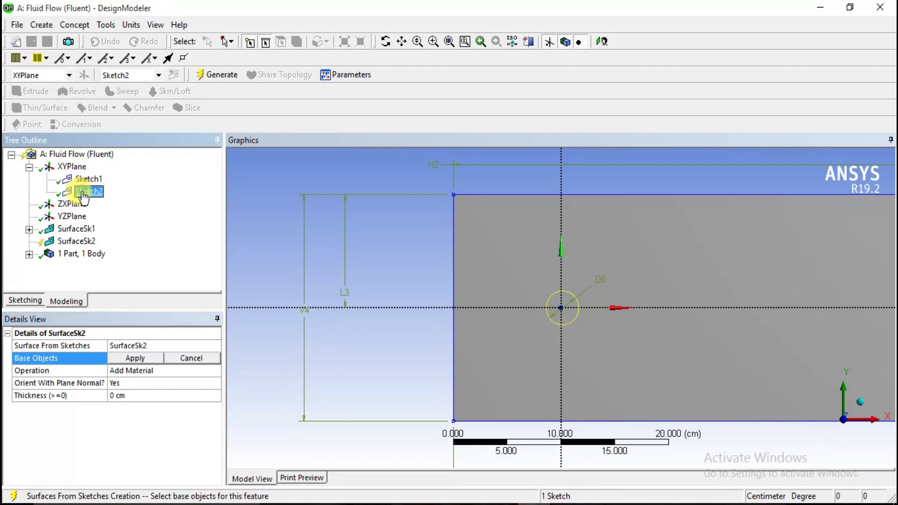
{"action": "left_click", "coordinate": [117, 357]}
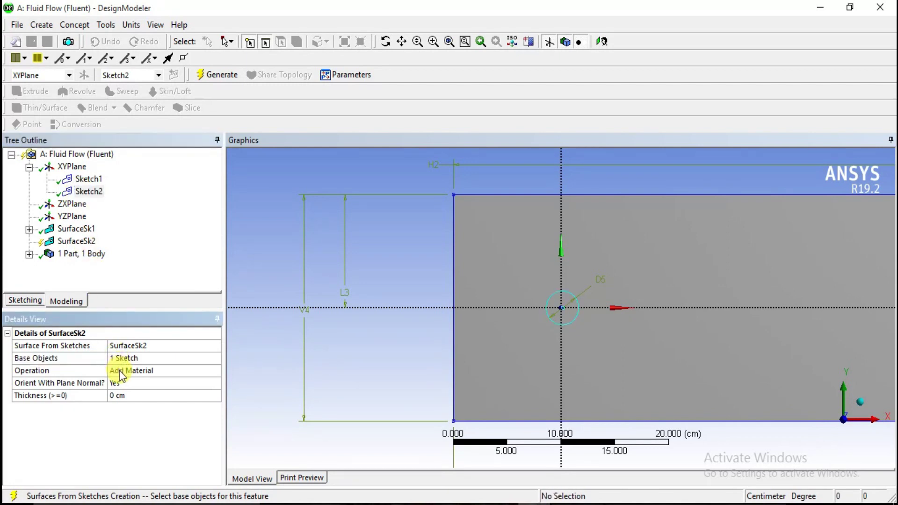
{"action": "right_click", "coordinate": [73, 248]}
{"action": "left_click", "coordinate": [86, 267]}
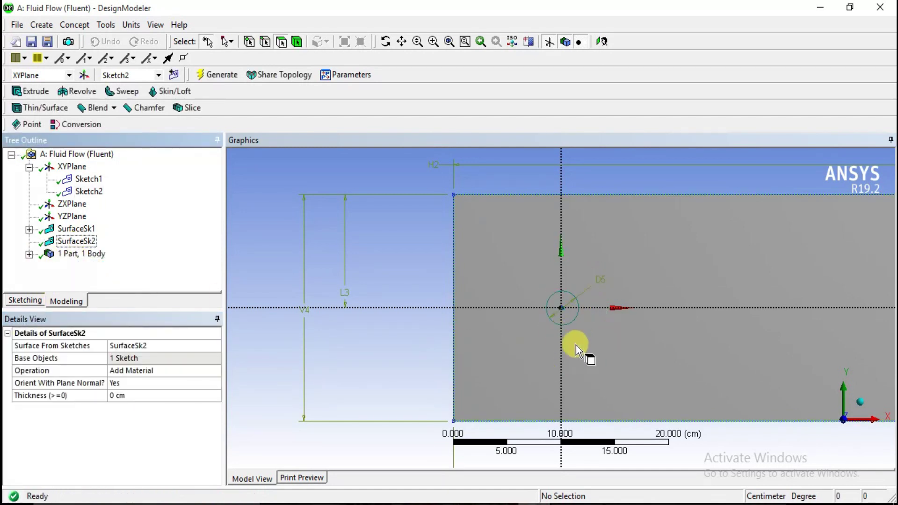
Change the operation of SurfaceSk2, the circle's surface, to Add Frozen and regenerate it
{"action": "left_click", "coordinate": [75, 242]}
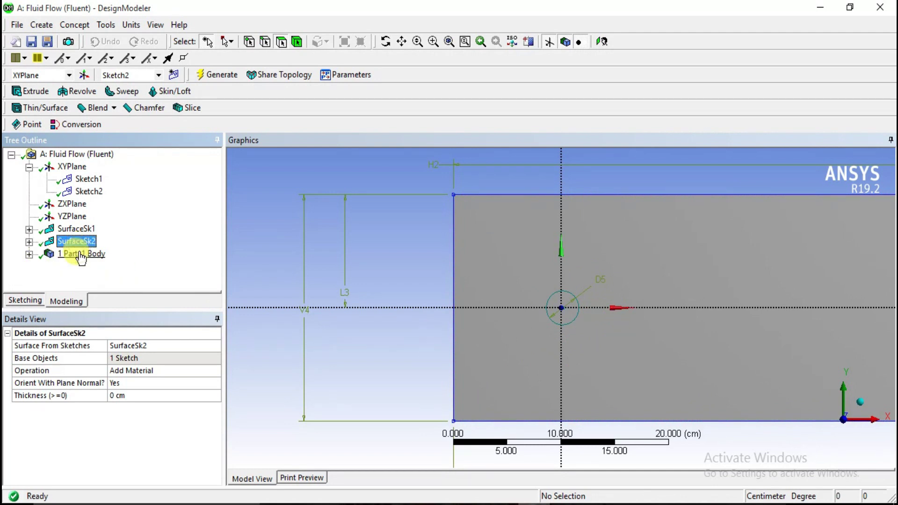
{"action": "right_click", "coordinate": [96, 242]}
{"action": "left_click", "coordinate": [102, 249]}
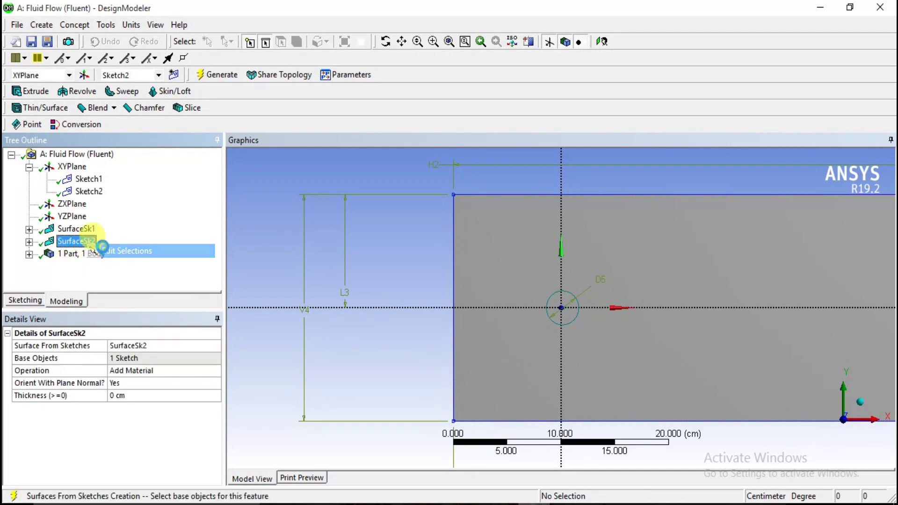
{"action": "left_click", "coordinate": [150, 371]}
{"action": "left_click", "coordinate": [214, 371]}
{"action": "left_click", "coordinate": [159, 384]}
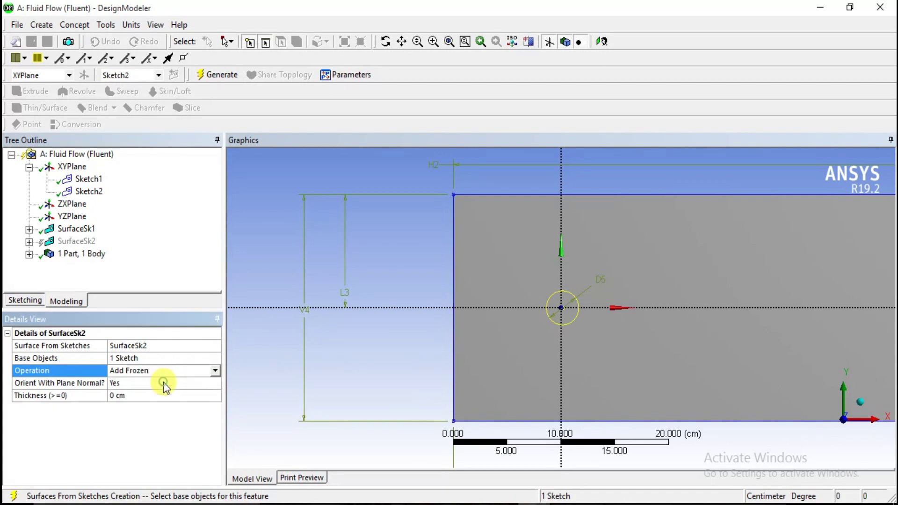
{"action": "right_click", "coordinate": [72, 241]}
{"action": "left_click", "coordinate": [96, 263]}
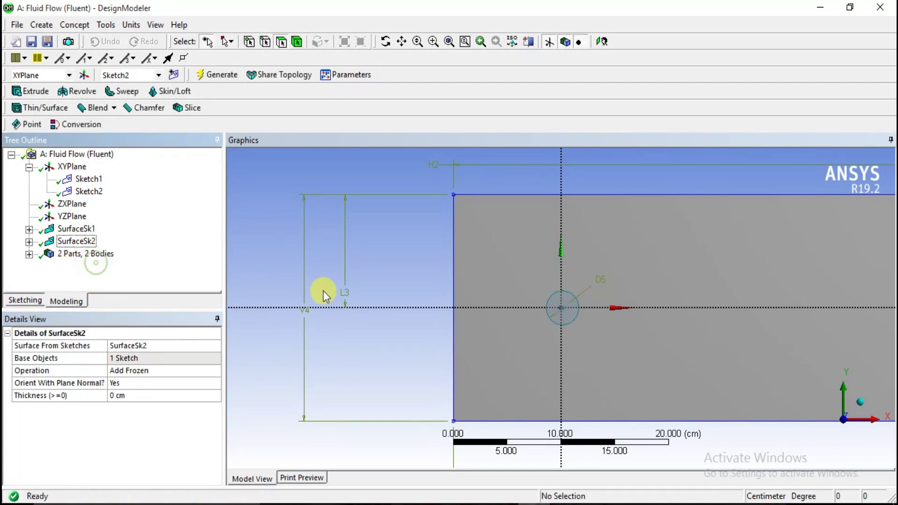
Rename the circle's surface body as Cyl
{"action": "left_click", "coordinate": [30, 254]}
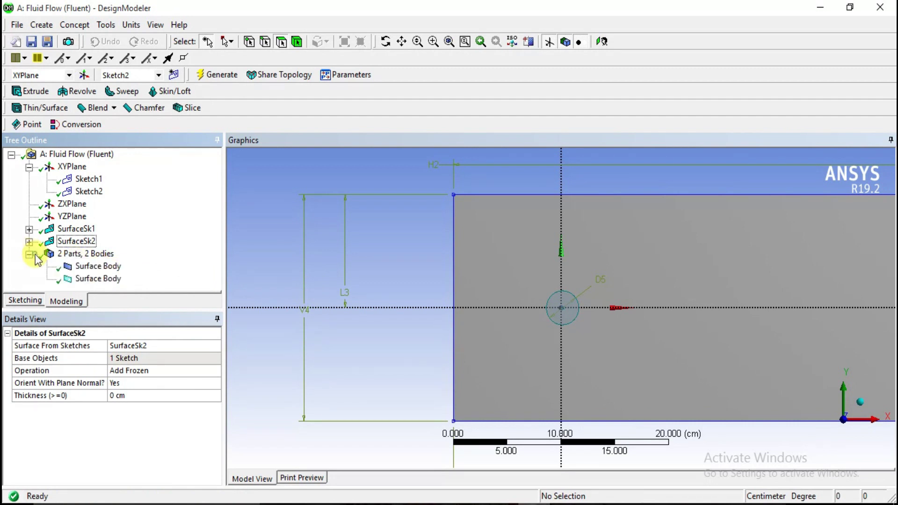
{"action": "left_click", "coordinate": [91, 280]}
{"action": "right_click", "coordinate": [90, 287]}
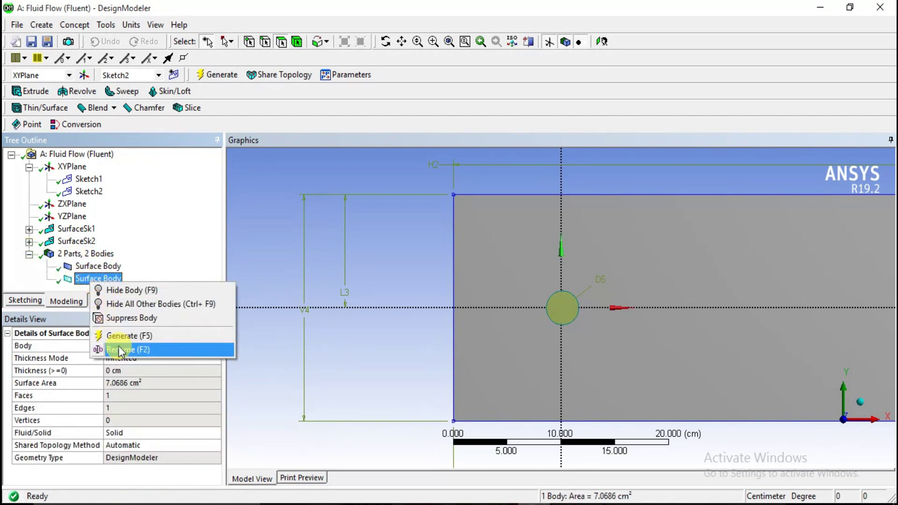
{"action": "left_click", "coordinate": [121, 349]}
{"action": "type", "text": "C"}
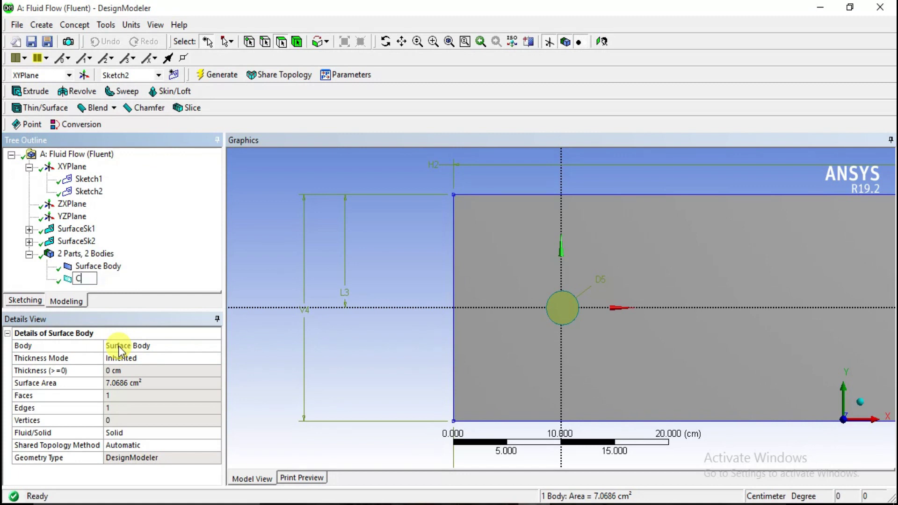
{"action": "type", "text": "yl"}
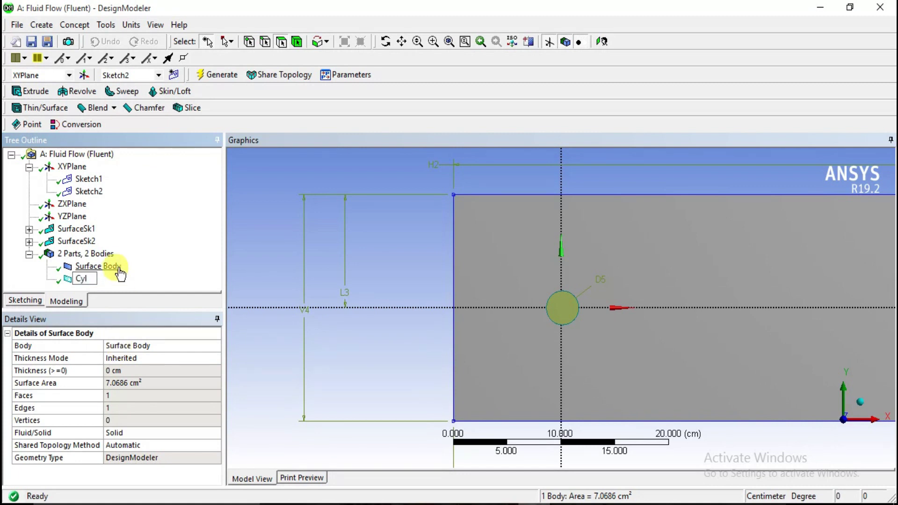
{"action": "left_click", "coordinate": [341, 252]}
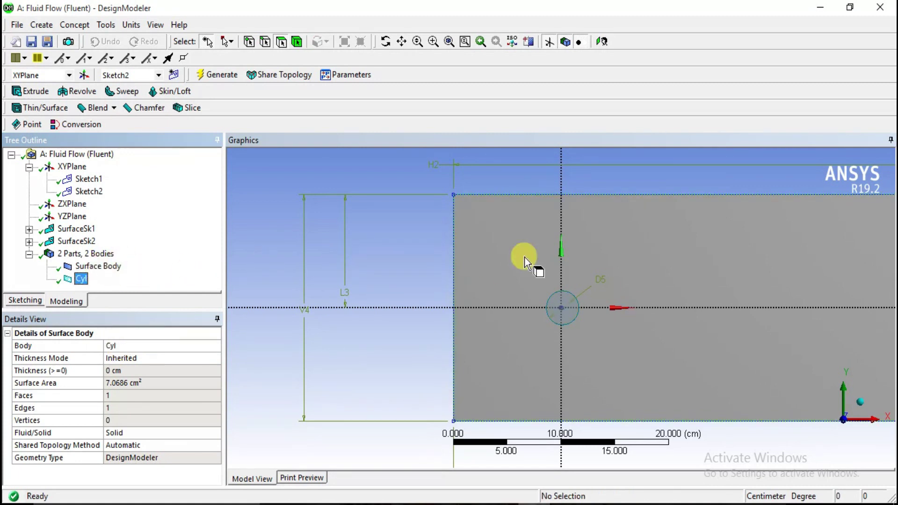
{"action": "left_click", "coordinate": [404, 273]}
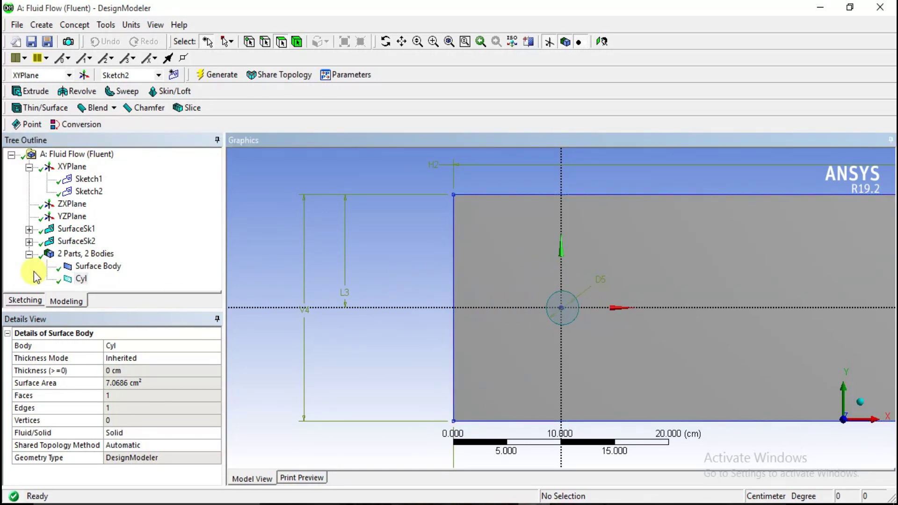
Hide the Cyl body to check the rectangular surface beneath it, and show all bodies again
{"action": "right_click", "coordinate": [82, 280]}
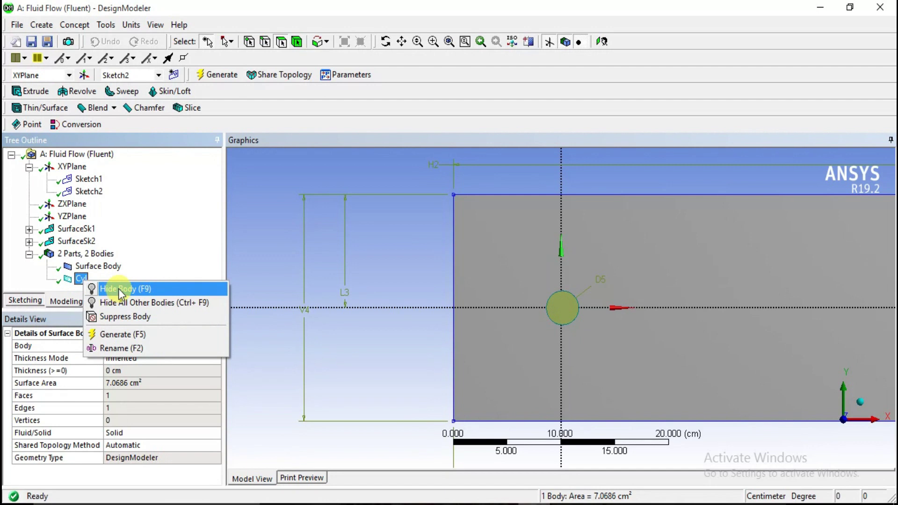
{"action": "left_click", "coordinate": [118, 289]}
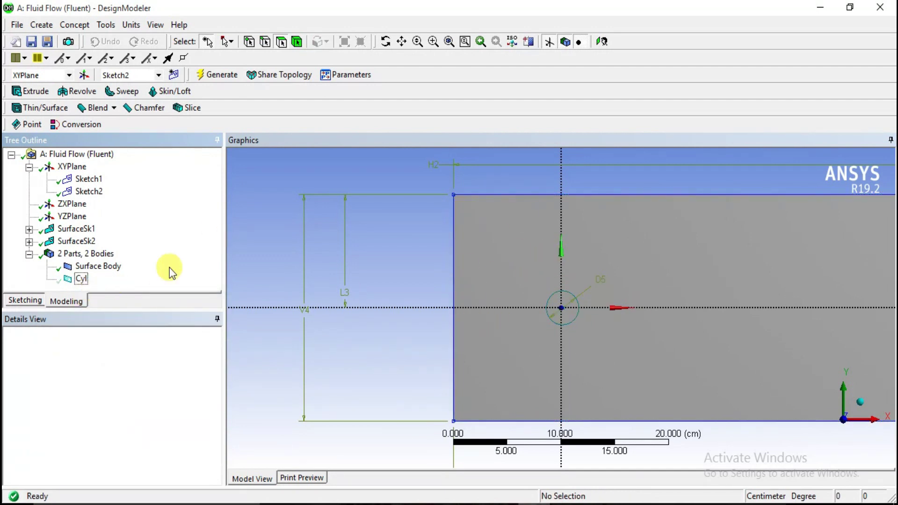
{"action": "right_click", "coordinate": [77, 281]}
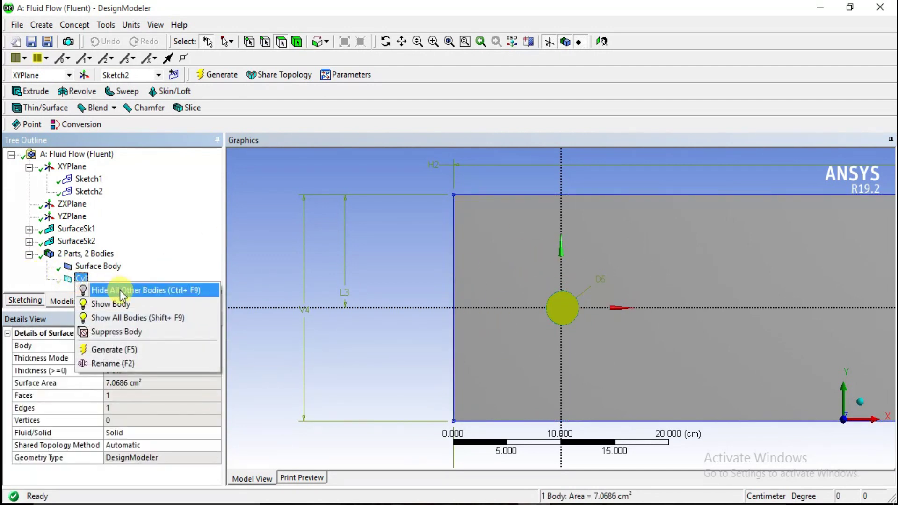
{"action": "left_click", "coordinate": [115, 321]}
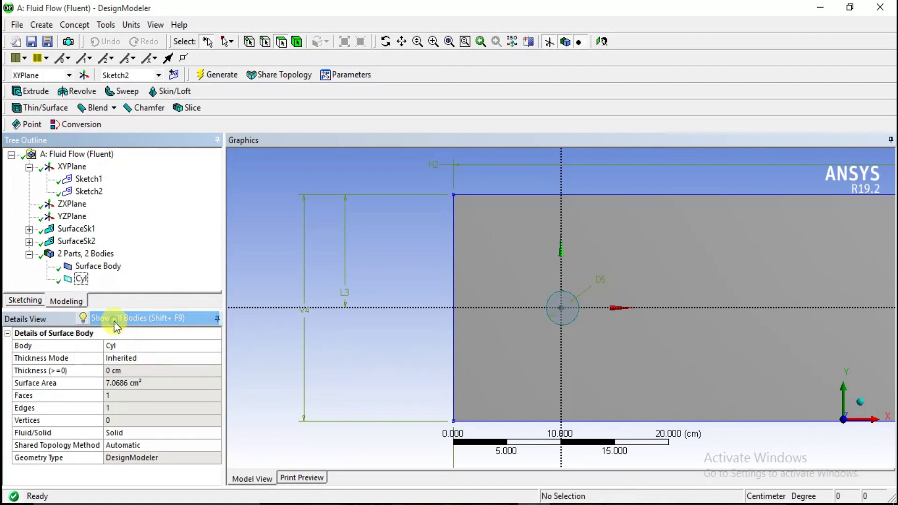
Create a Boolean feature with the Subtract operation and assign the rectangular Surface Body as its target body
{"action": "left_click", "coordinate": [41, 25]}
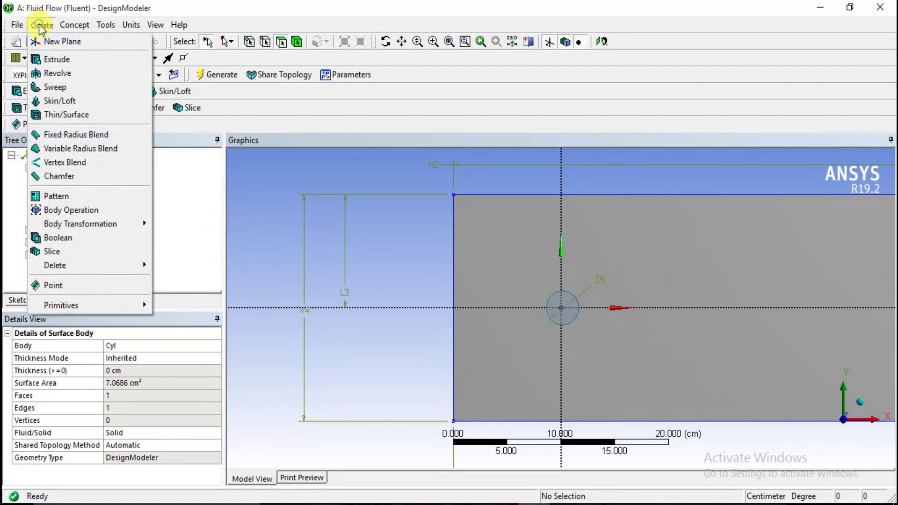
{"action": "left_click", "coordinate": [82, 239]}
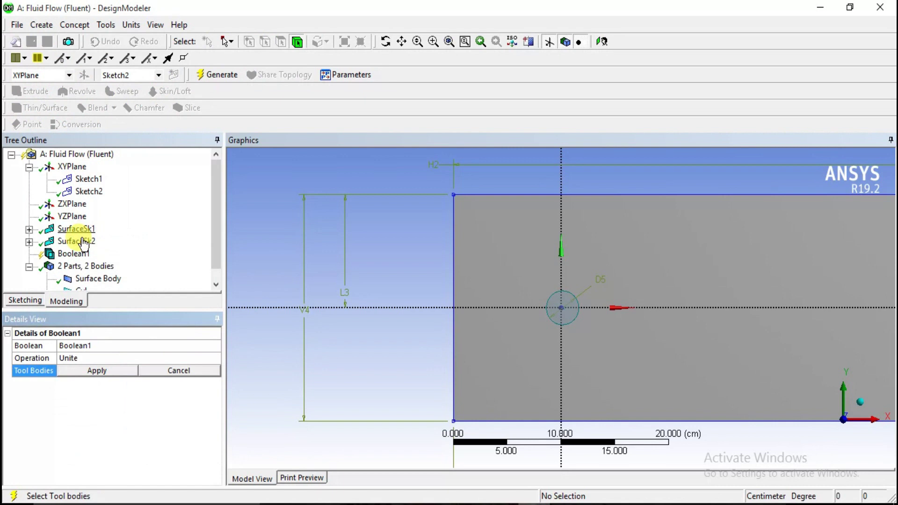
{"action": "left_click", "coordinate": [87, 357]}
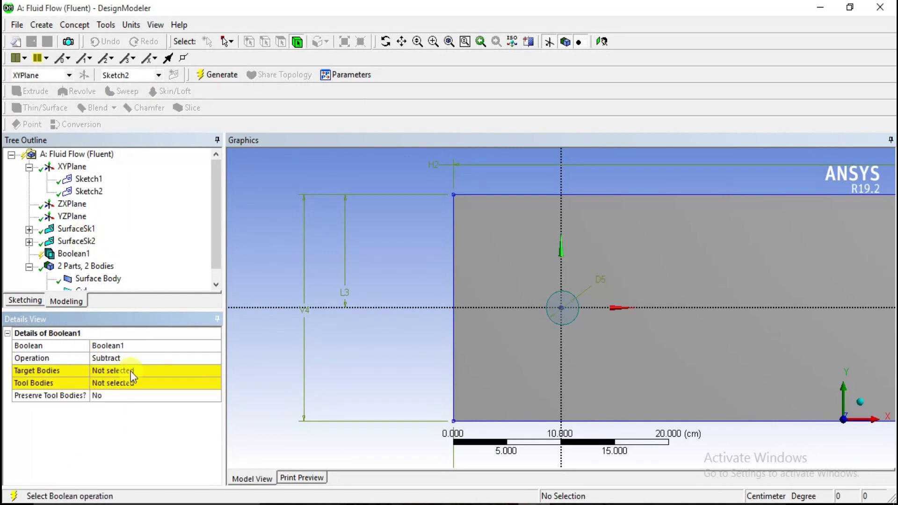
{"action": "left_click", "coordinate": [110, 371]}
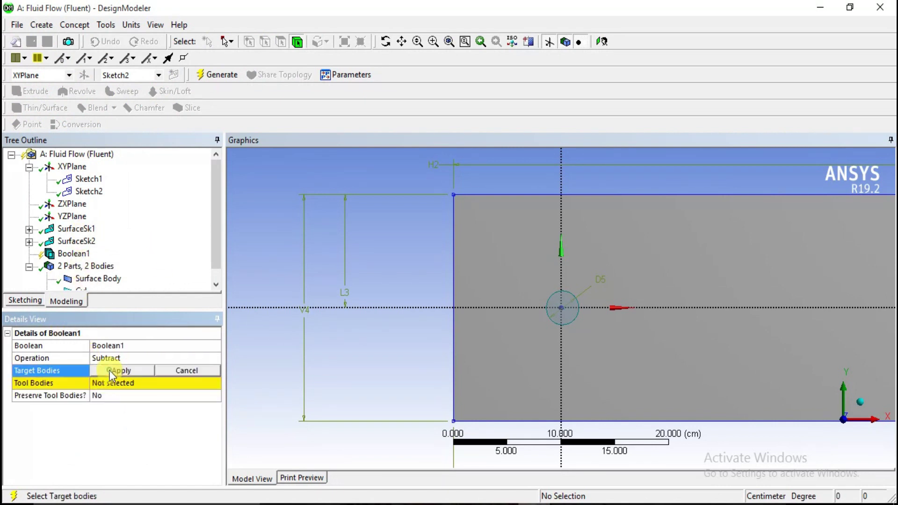
{"action": "left_click", "coordinate": [99, 279]}
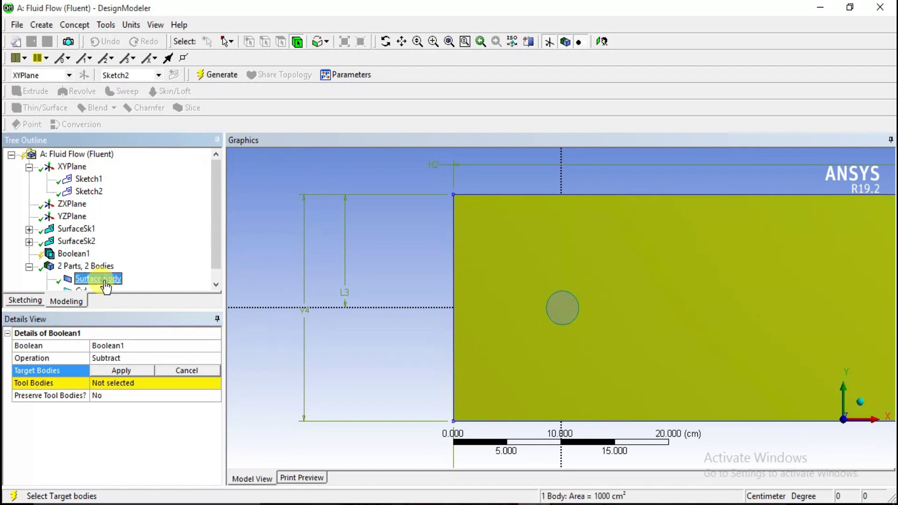
{"action": "left_click", "coordinate": [118, 371]}
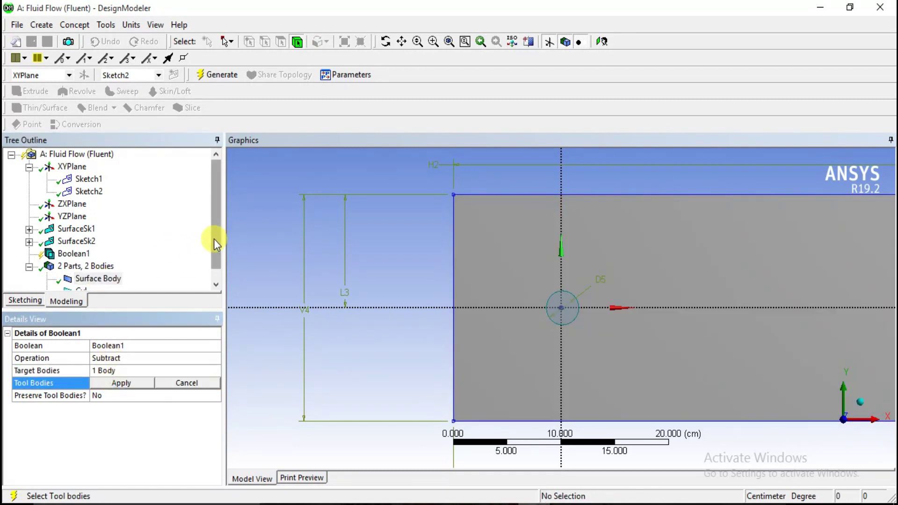
Assign the Cyl body as the tool body of the Boolean subtraction
{"action": "left_click_drag", "start_coordinate": [215, 240], "coordinate": [218, 282]}
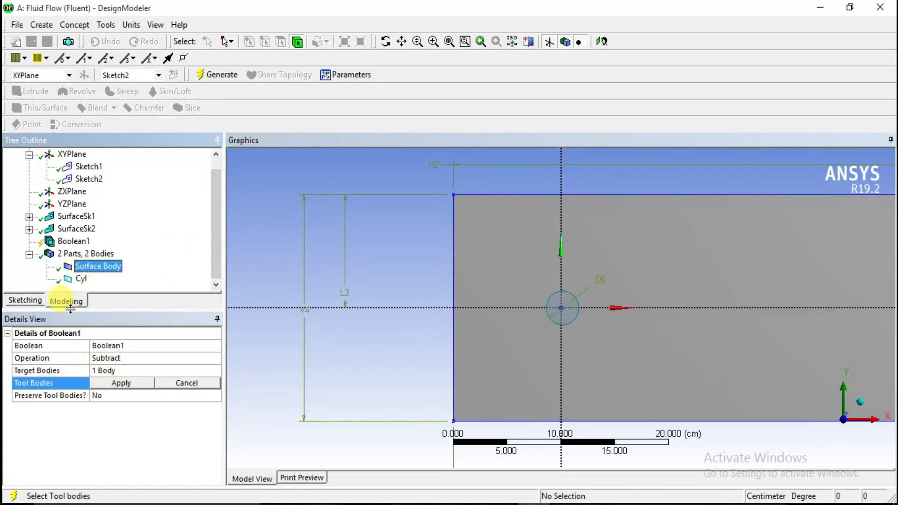
{"action": "left_click", "coordinate": [79, 279]}
{"action": "left_click", "coordinate": [108, 372]}
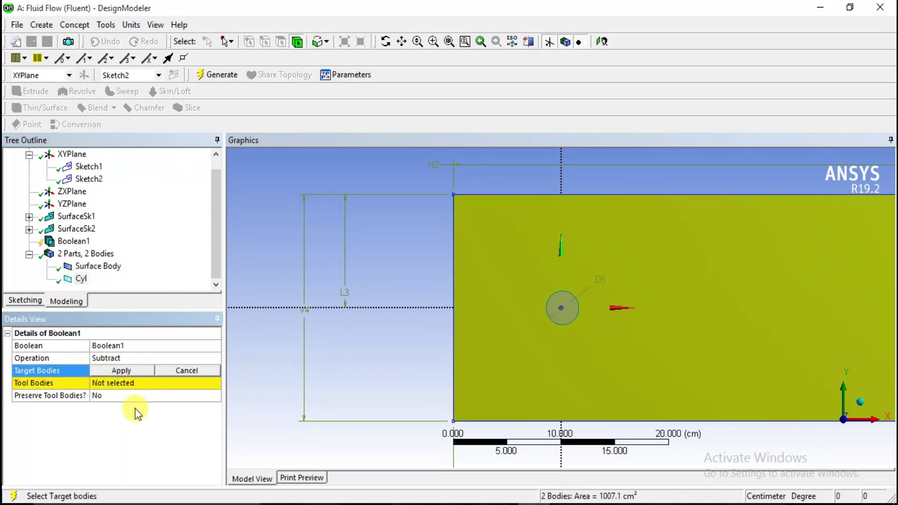
{"action": "left_click", "coordinate": [121, 372]}
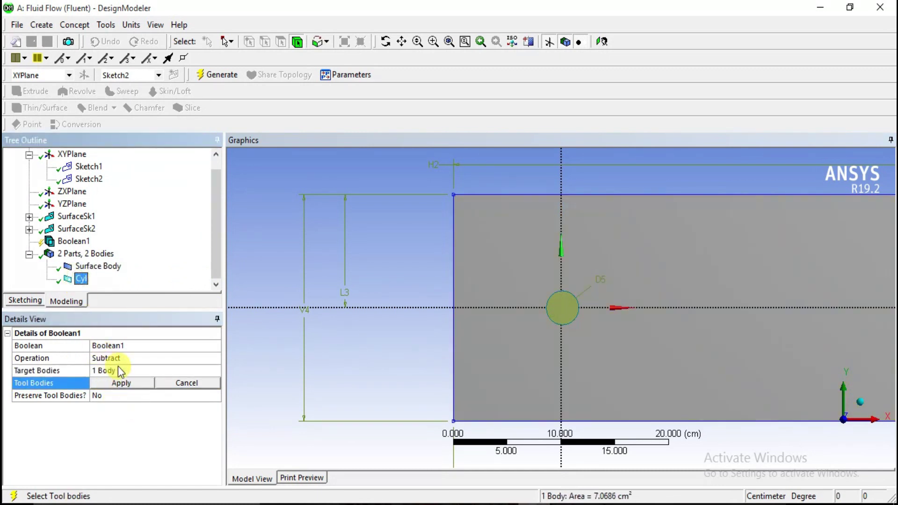
{"action": "left_click", "coordinate": [122, 383]}
Set Preserve Tool Bodies to Yes for the Boolean subtraction and generate it
{"action": "left_click", "coordinate": [137, 398]}
{"action": "double_click", "coordinate": [145, 397]}
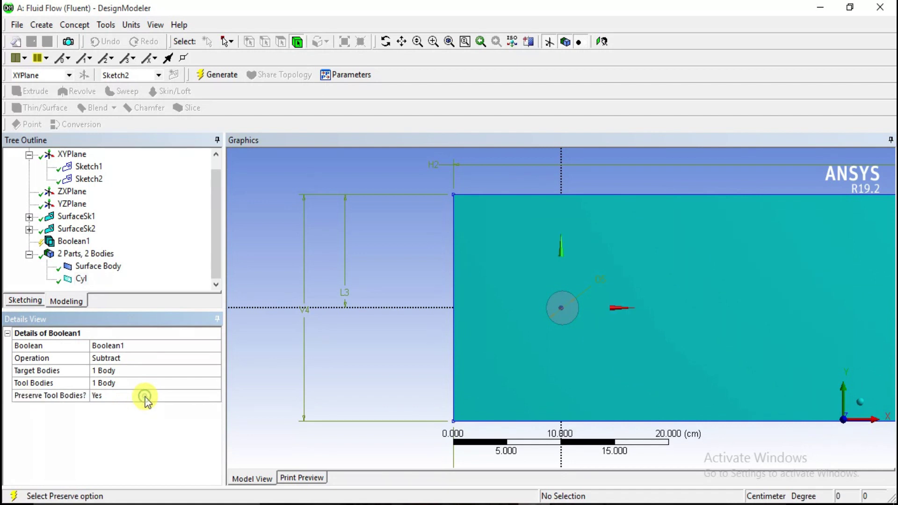
{"action": "right_click", "coordinate": [72, 257]}
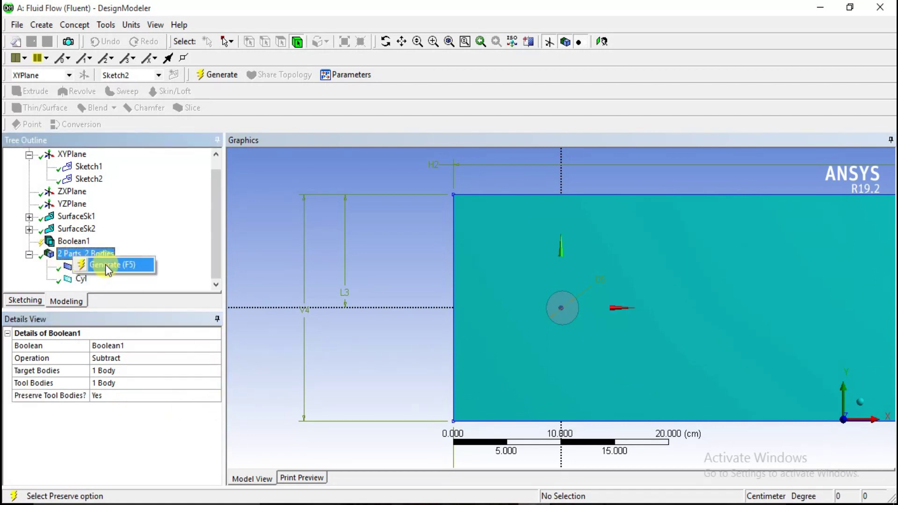
{"action": "left_click", "coordinate": [164, 226]}
{"action": "right_click", "coordinate": [65, 241]}
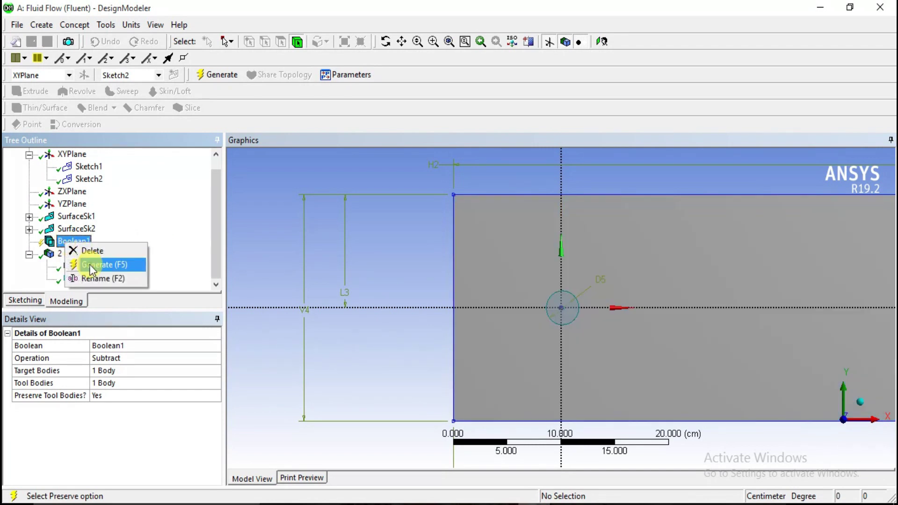
{"action": "left_click", "coordinate": [89, 265]}
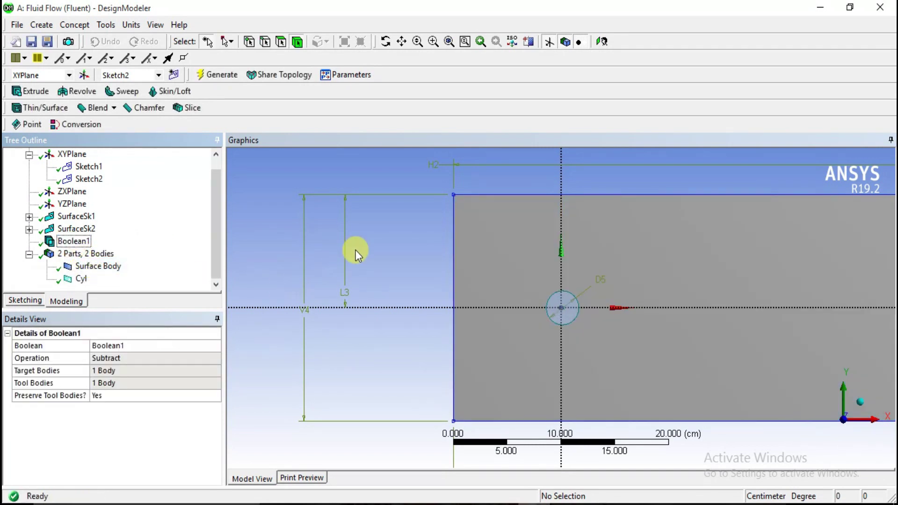
Hide the Cyl body, inspect the circular cutout in isometric and front views, and show all bodies again
{"action": "right_click", "coordinate": [83, 279]}
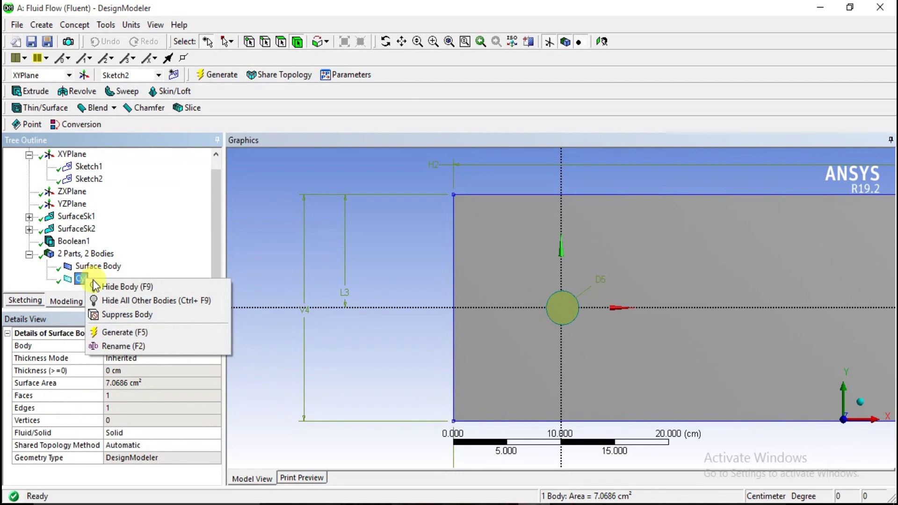
{"action": "left_click", "coordinate": [110, 285]}
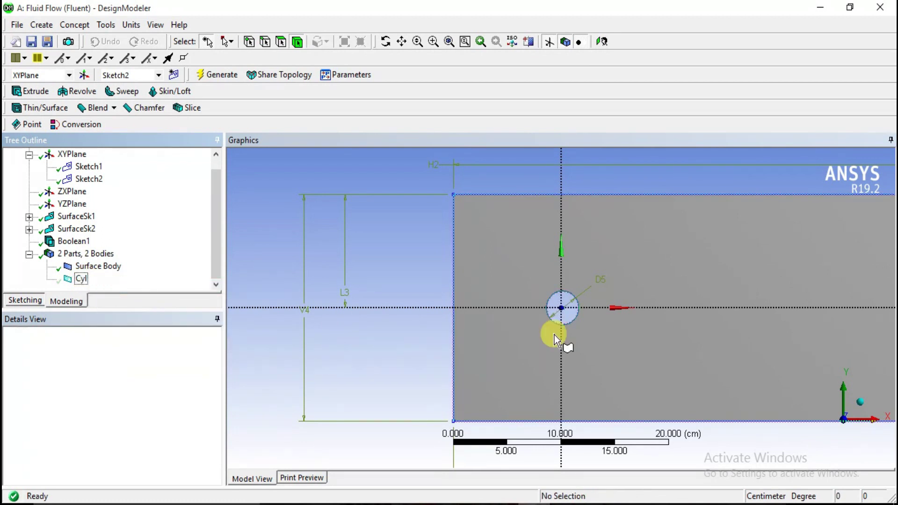
{"action": "scroll", "coordinate": [538, 314], "scroll_direction": "down", "scroll_amount": 3}
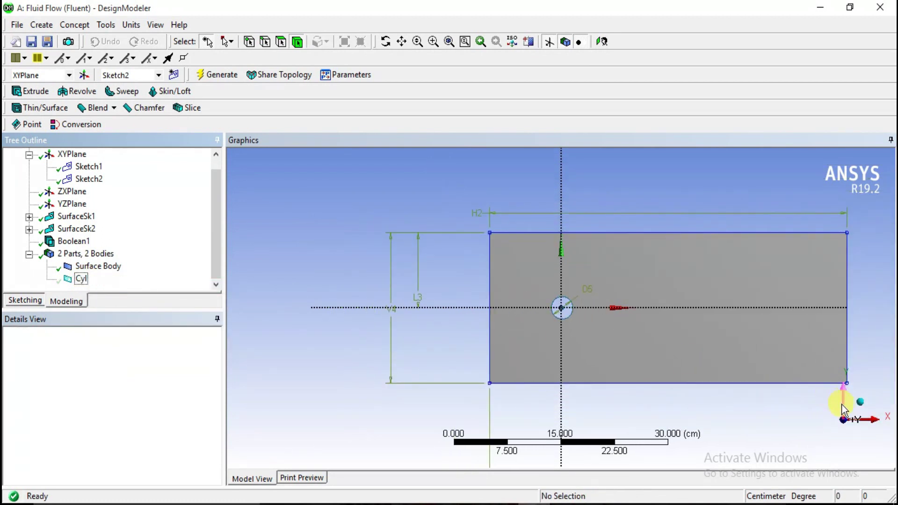
{"action": "left_click", "coordinate": [860, 402]}
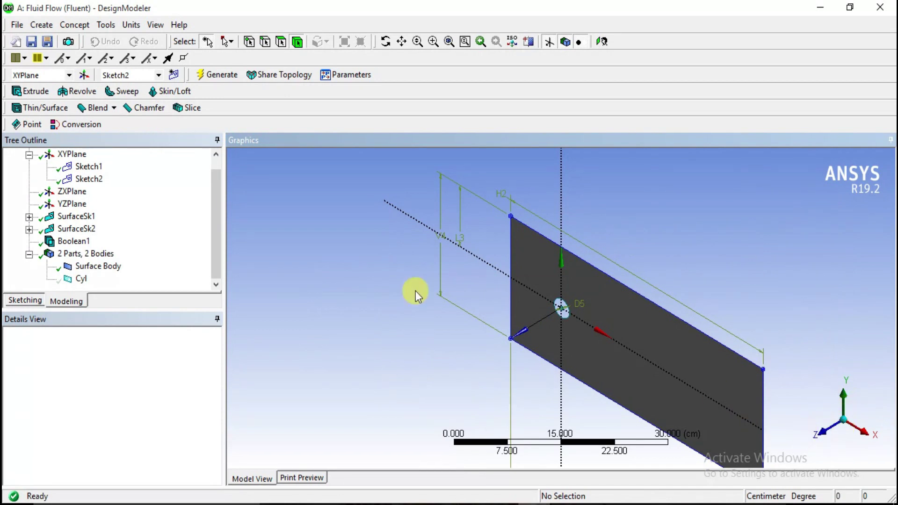
{"action": "left_click", "coordinate": [821, 425]}
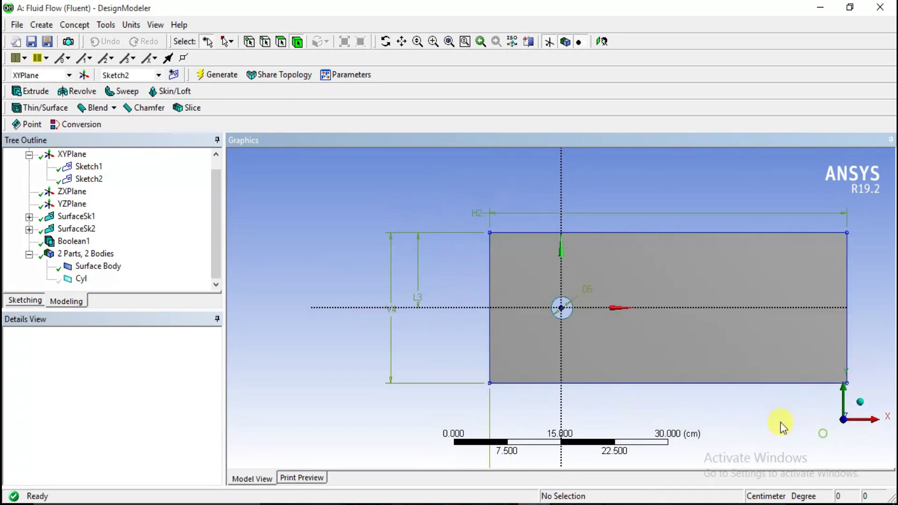
{"action": "right_click", "coordinate": [82, 280]}
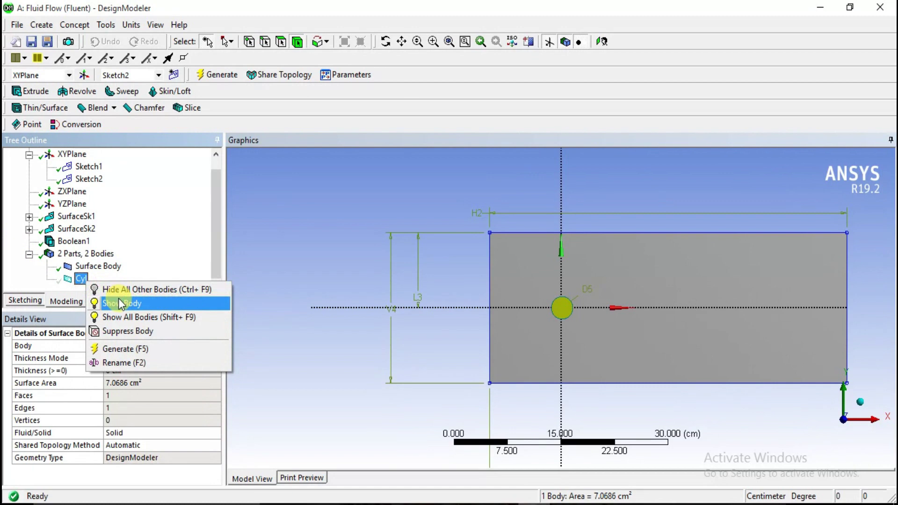
{"action": "left_click", "coordinate": [123, 318]}
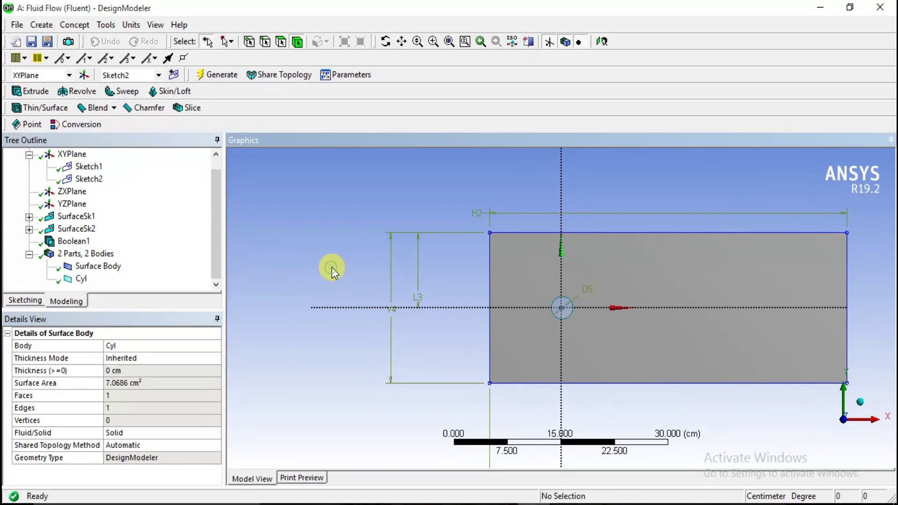
Close DesignModeler, open the Mesh cell of the Fluid Flow (Fluent) system for editing, and orient the model to the front view
{"action": "left_click", "coordinate": [17, 24]}
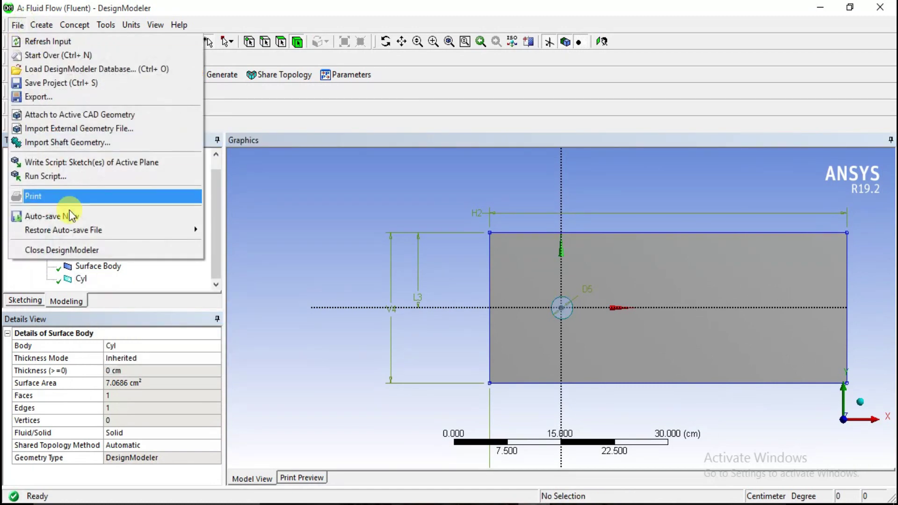
{"action": "left_click", "coordinate": [85, 251]}
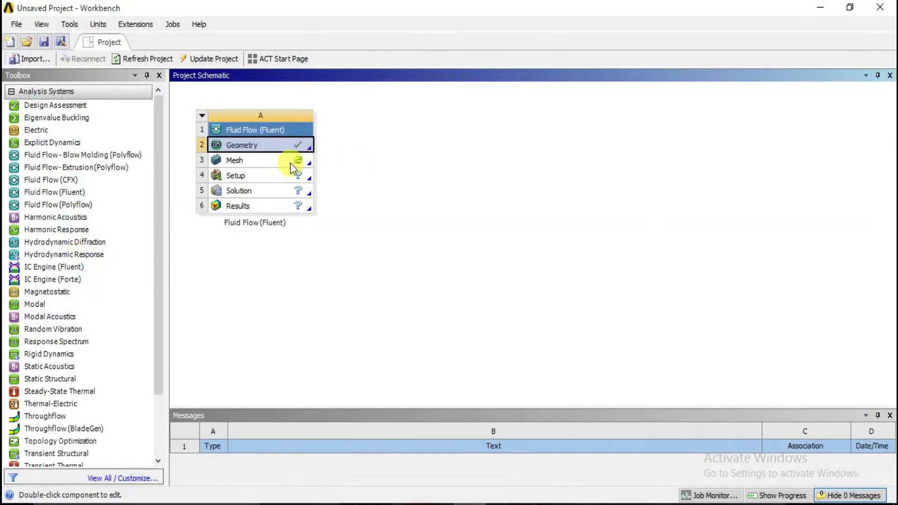
{"action": "right_click", "coordinate": [281, 161]}
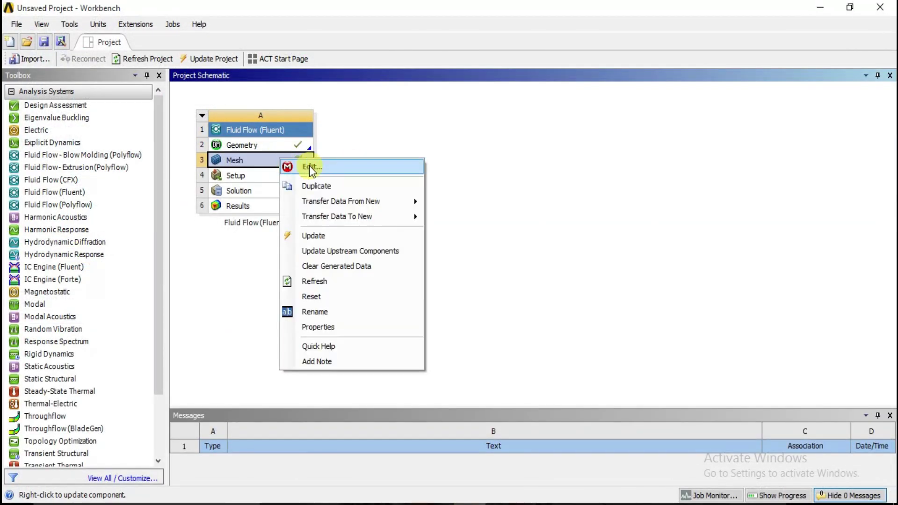
{"action": "left_click", "coordinate": [333, 167]}
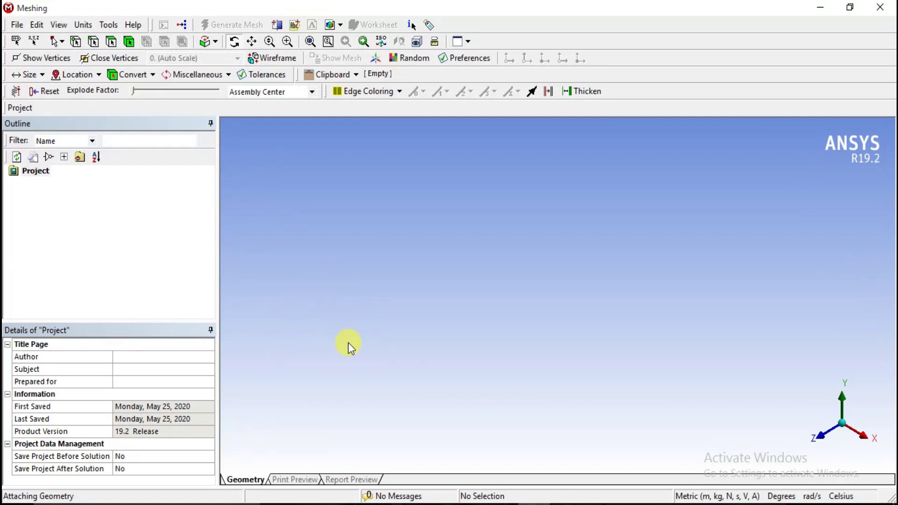
{"action": "left_click", "coordinate": [822, 438]}
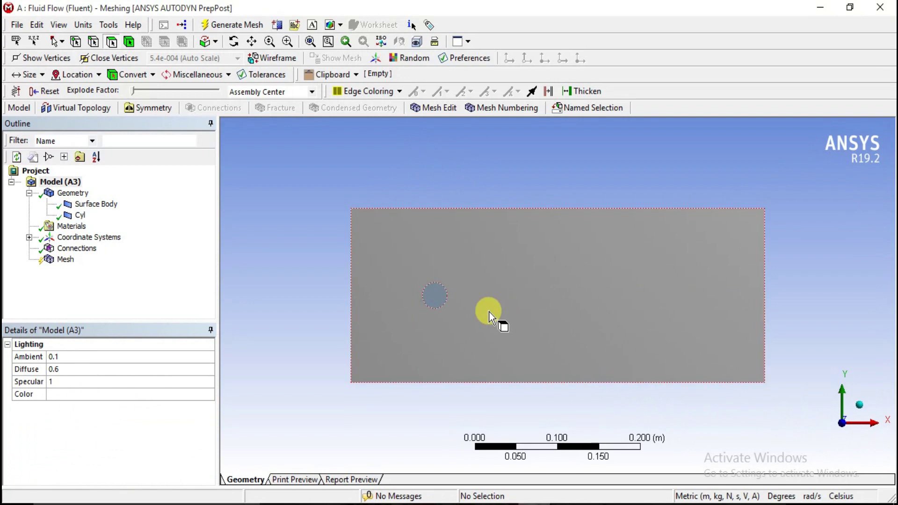
Generate an initial mesh of both bodies with the default mesh settings
{"action": "left_click", "coordinate": [49, 262]}
{"action": "right_click", "coordinate": [66, 266]}
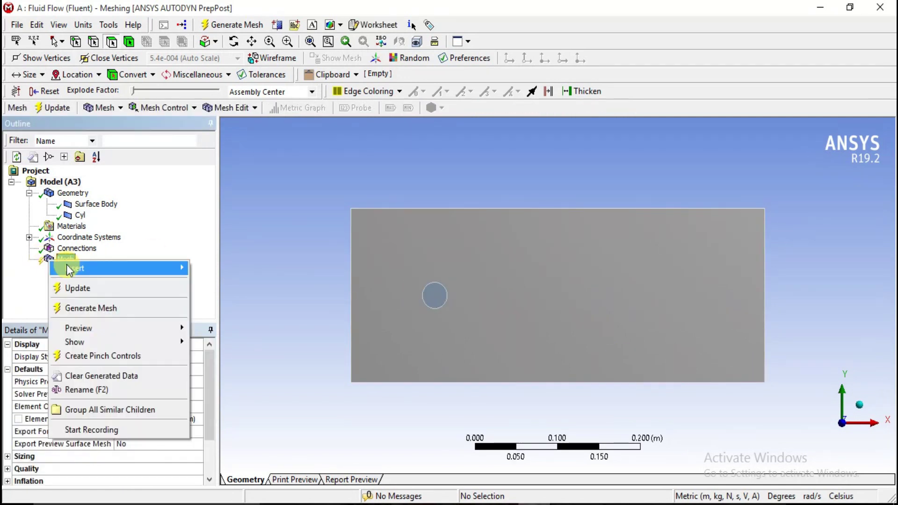
{"action": "left_click", "coordinate": [108, 309]}
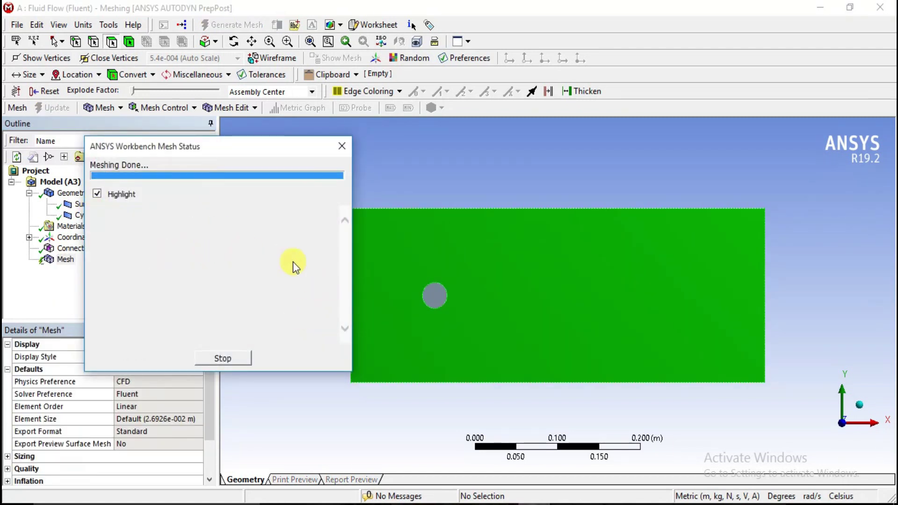
{"action": "scroll", "coordinate": [465, 280], "scroll_direction": "up", "scroll_amount": 3}
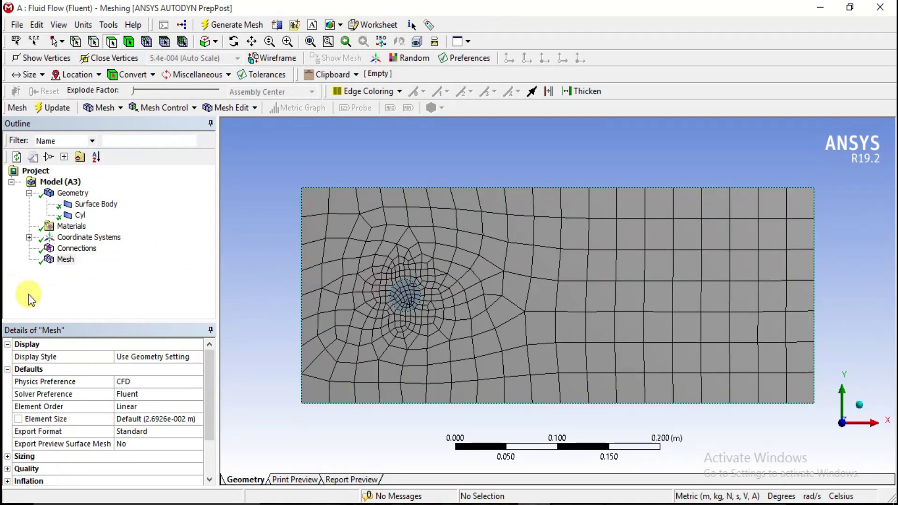
Set the global mesh element size to 0.005 m
{"action": "left_click", "coordinate": [157, 420]}
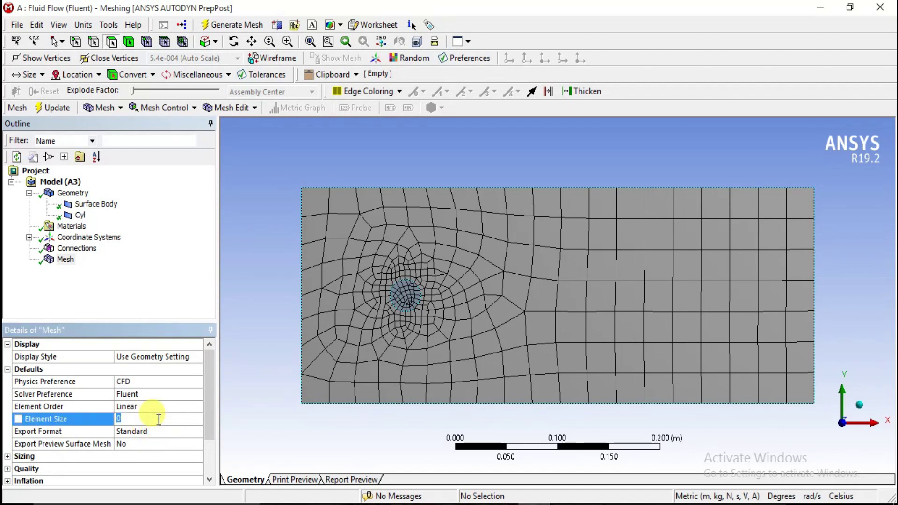
{"action": "type", "text": "0.005"}
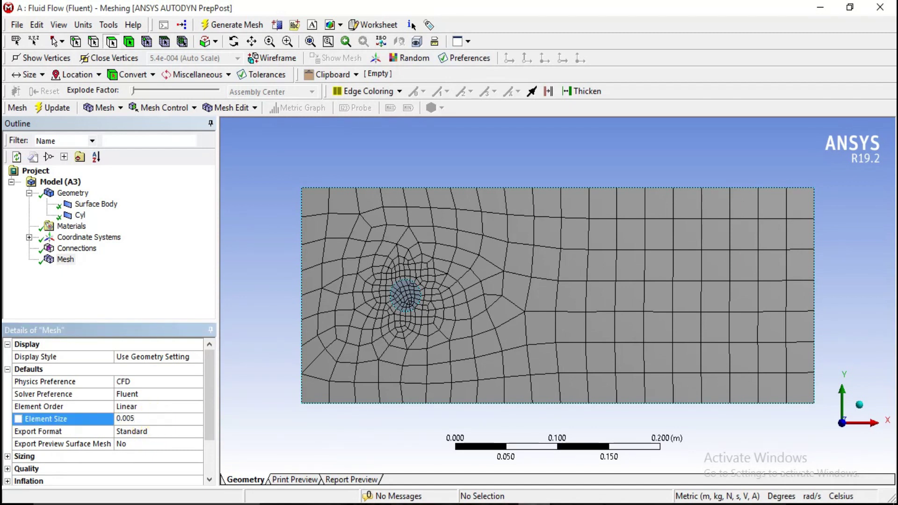
{"action": "left_click", "coordinate": [278, 356]}
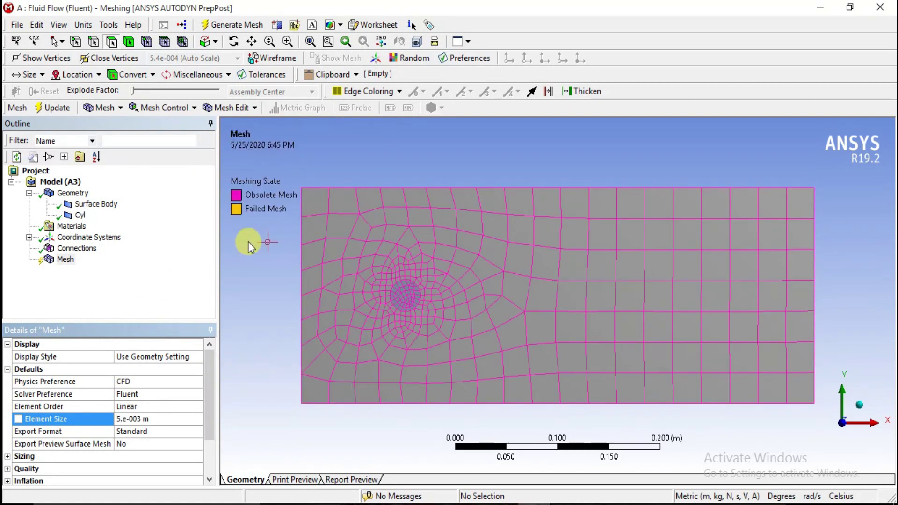
Insert a mesh sizing control and scope it to the rectangle's upper and lower horizontal edges
{"action": "scroll", "coordinate": [368, 267], "scroll_direction": "up", "scroll_amount": 2}
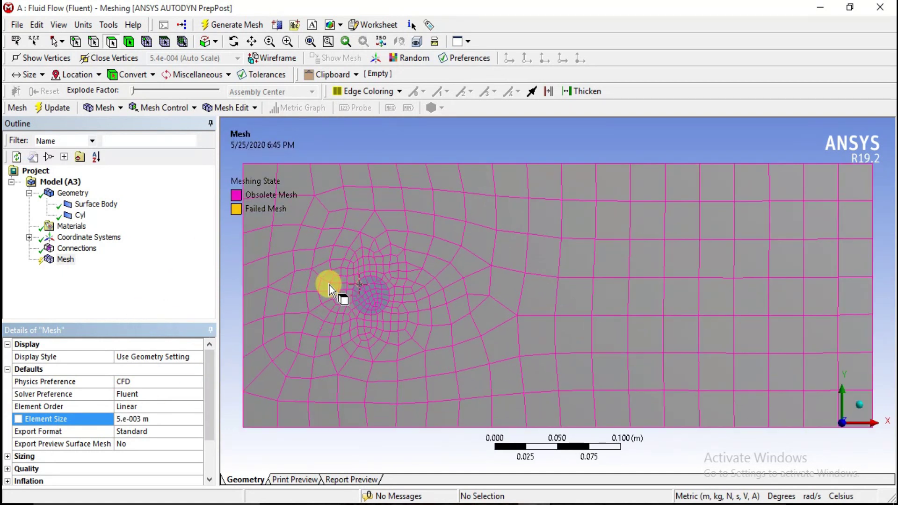
{"action": "right_click", "coordinate": [60, 261]}
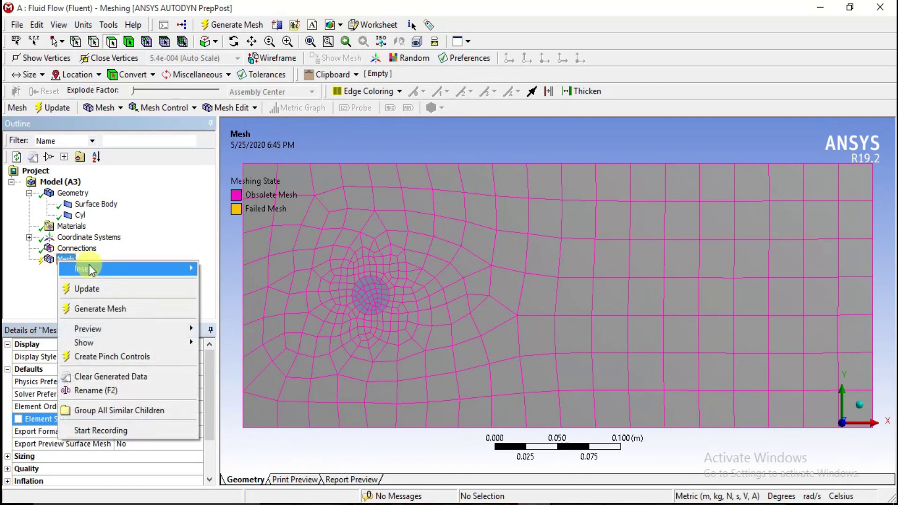
{"action": "mouse_move", "coordinate": [90, 270]}
{"action": "left_click", "coordinate": [218, 289]}
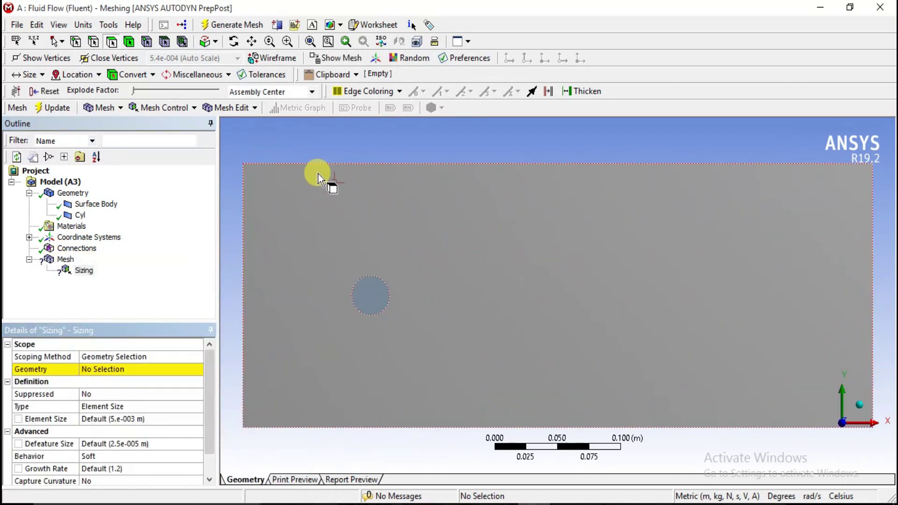
{"action": "left_click", "coordinate": [93, 42]}
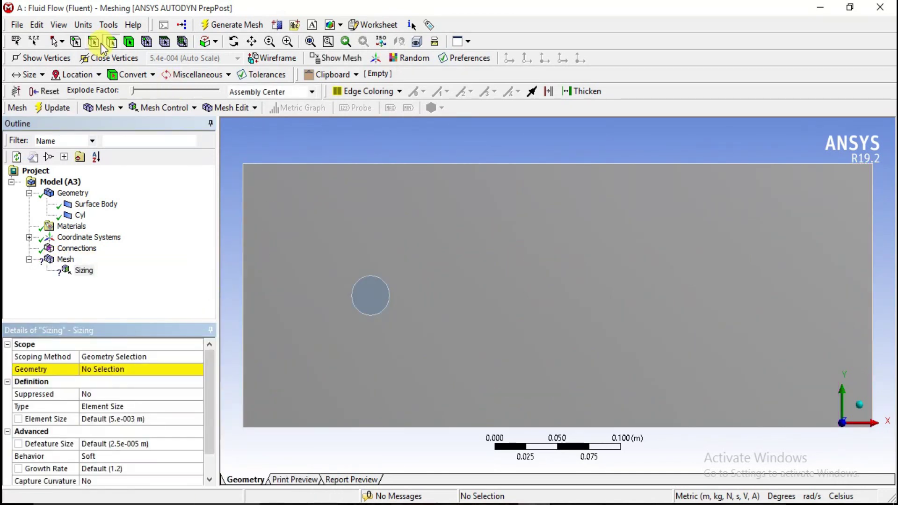
{"action": "left_click", "coordinate": [366, 164]}
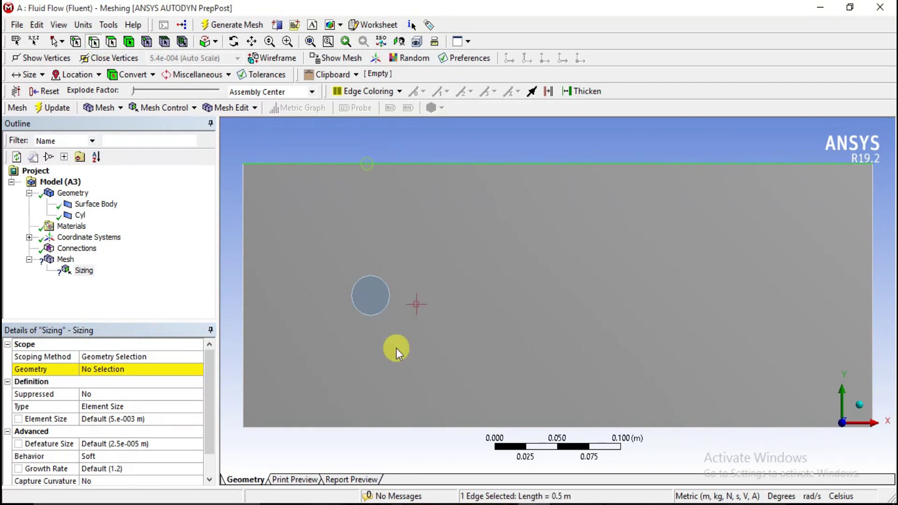
{"action": "left_click", "coordinate": [400, 427], "text": "ctrl"}
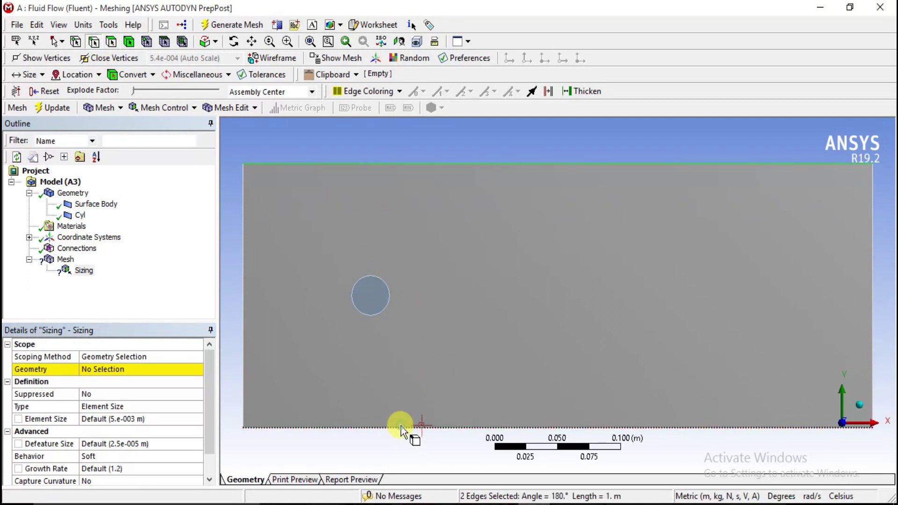
{"action": "left_click", "coordinate": [98, 369]}
{"action": "left_click", "coordinate": [98, 369]}
Set the horizontal edges' sizing type to Number of Divisions with 100 divisions
{"action": "left_click", "coordinate": [109, 406]}
{"action": "left_click", "coordinate": [109, 416]}
{"action": "left_click", "coordinate": [108, 418]}
{"action": "type", "text": "100"}
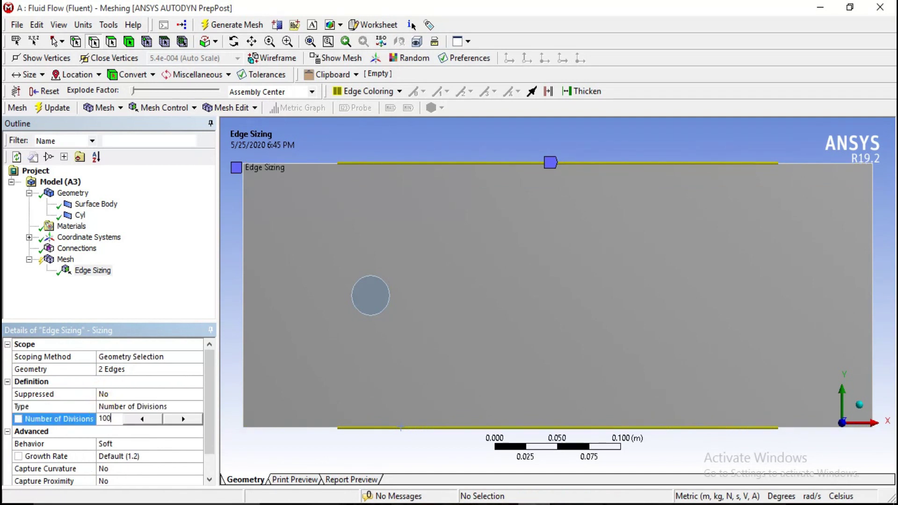
{"action": "left_click", "coordinate": [233, 343]}
Insert a second mesh sizing control scoped to the rectangle's two vertical edges and the circle's edge
{"action": "scroll", "coordinate": [296, 280], "scroll_direction": "down", "scroll_amount": 2}
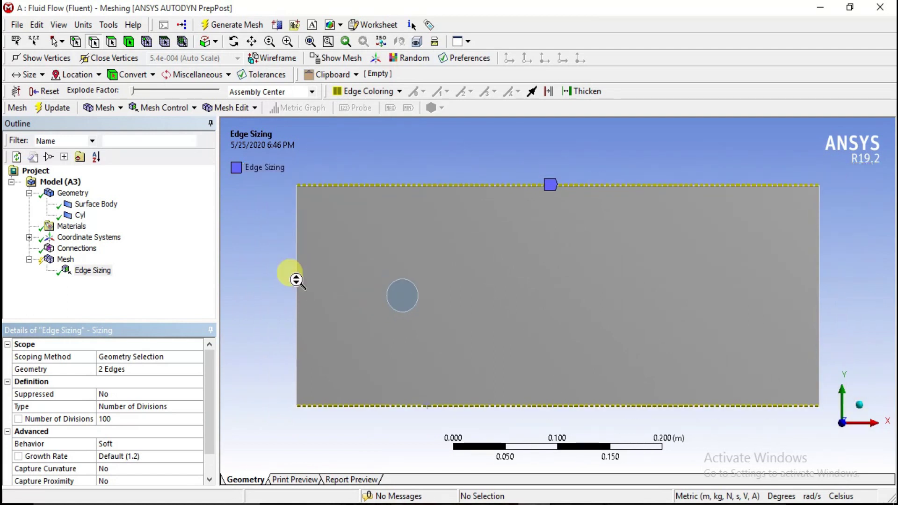
{"action": "left_click", "coordinate": [66, 260]}
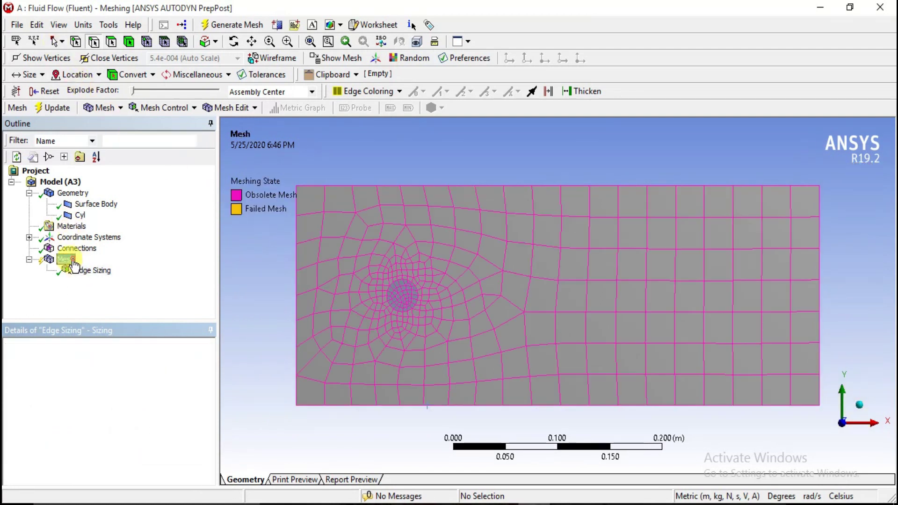
{"action": "right_click", "coordinate": [65, 259]}
{"action": "mouse_move", "coordinate": [114, 267]}
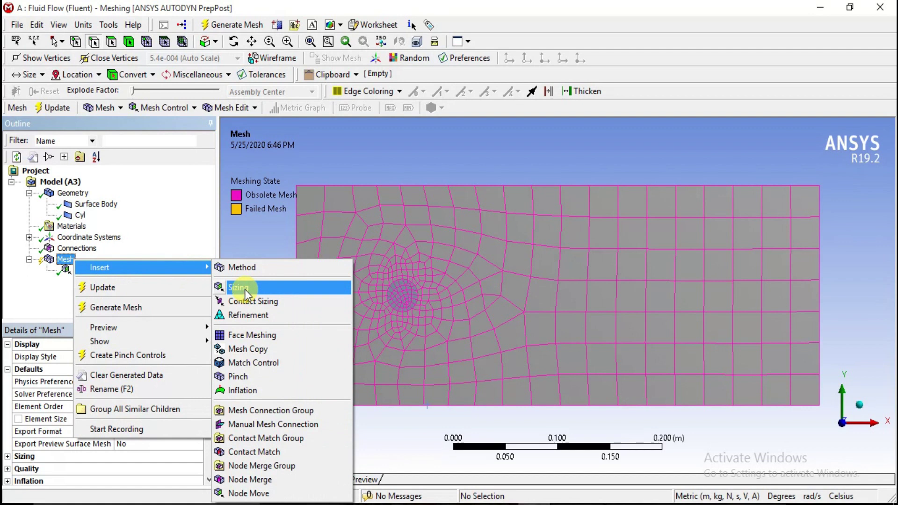
{"action": "left_click", "coordinate": [244, 288]}
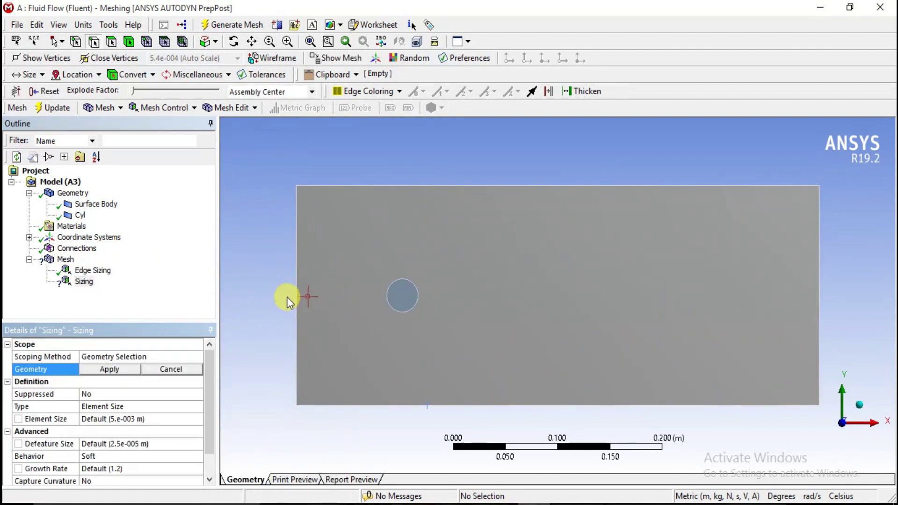
{"action": "left_click", "coordinate": [297, 288]}
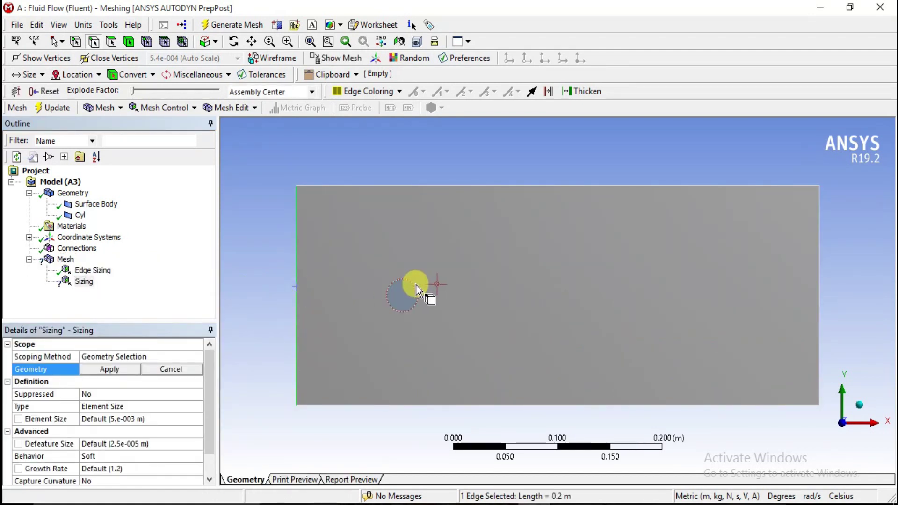
{"action": "left_click", "coordinate": [416, 285], "text": "ctrl"}
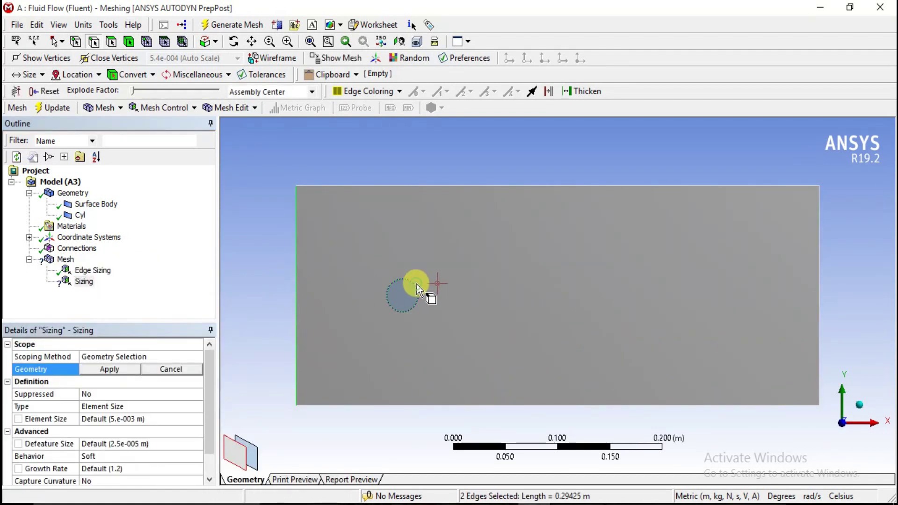
{"action": "left_click", "coordinate": [822, 303], "text": "ctrl"}
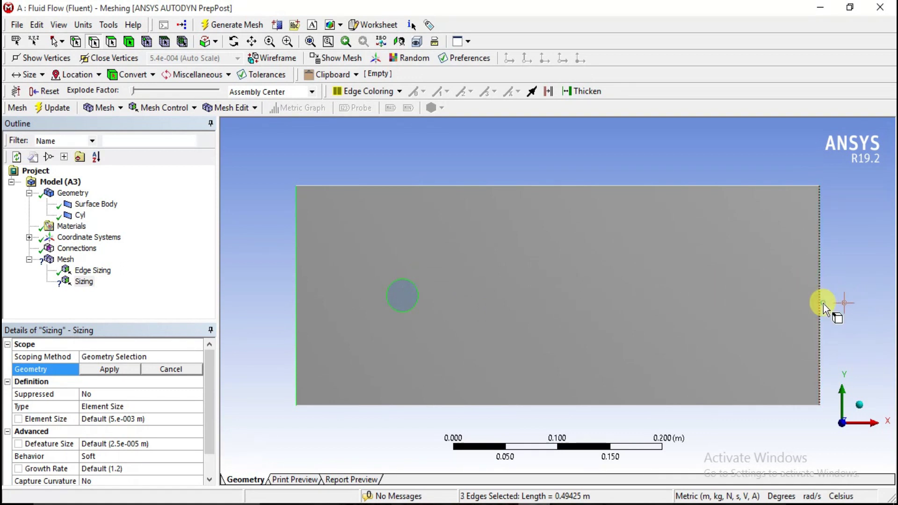
{"action": "left_click", "coordinate": [112, 369]}
Set the second edge sizing to Number of Divisions with 50 divisions
{"action": "double_click", "coordinate": [102, 406]}
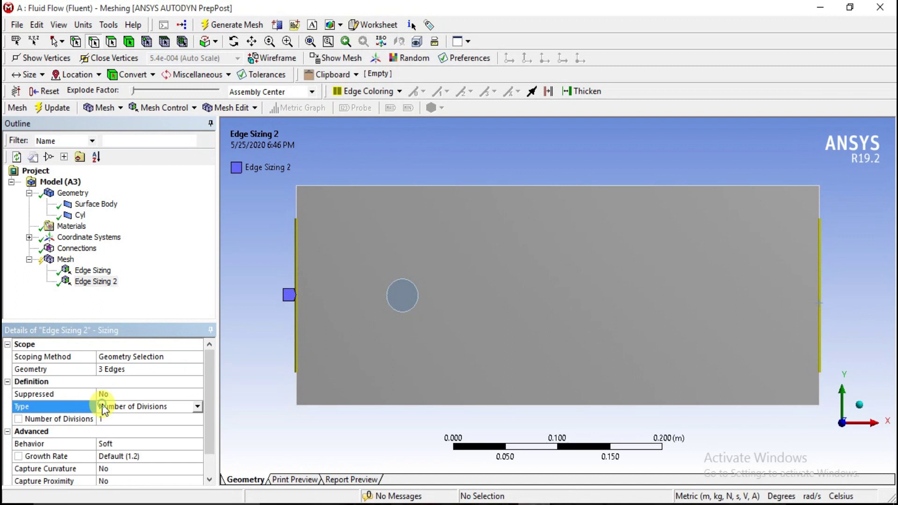
{"action": "left_click", "coordinate": [103, 418]}
{"action": "type", "text": "50"}
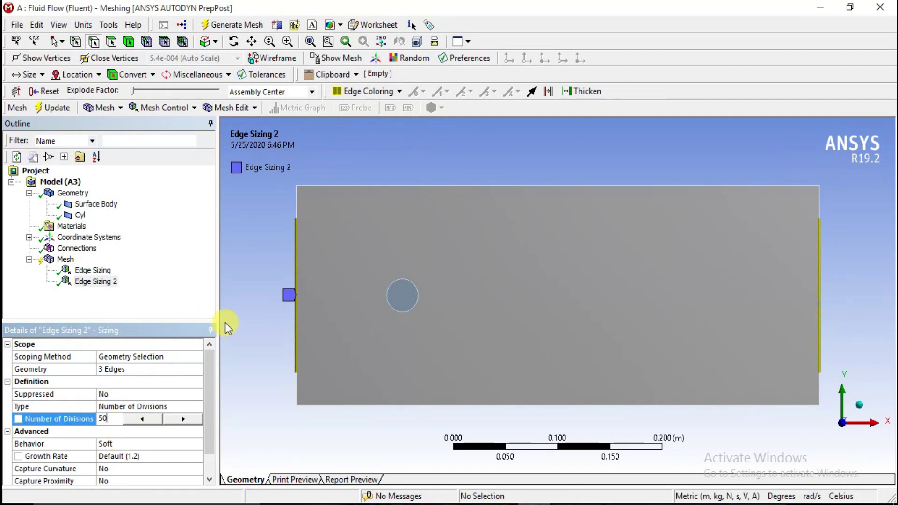
{"action": "key", "text": "Return"}
Generate the mesh with both edge sizings and inspect the elements around the cylinder
{"action": "left_click", "coordinate": [65, 259]}
{"action": "right_click", "coordinate": [67, 260]}
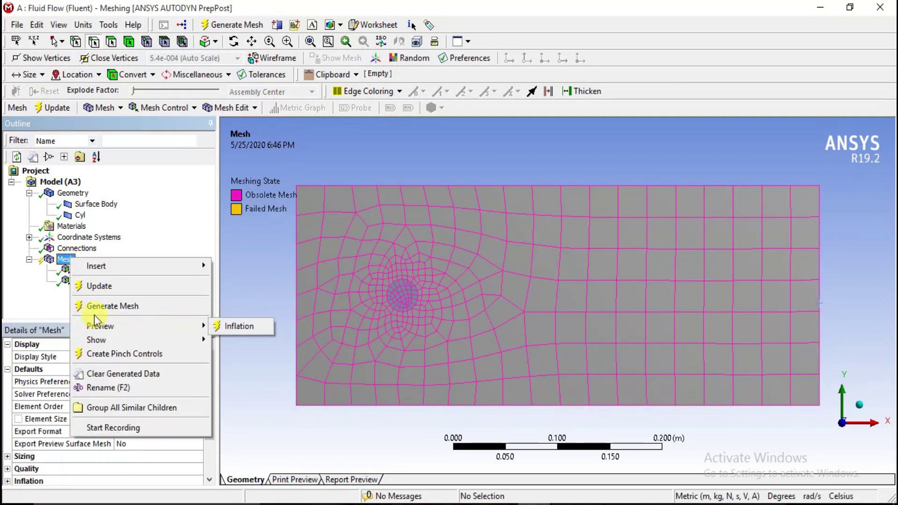
{"action": "left_click", "coordinate": [97, 287]}
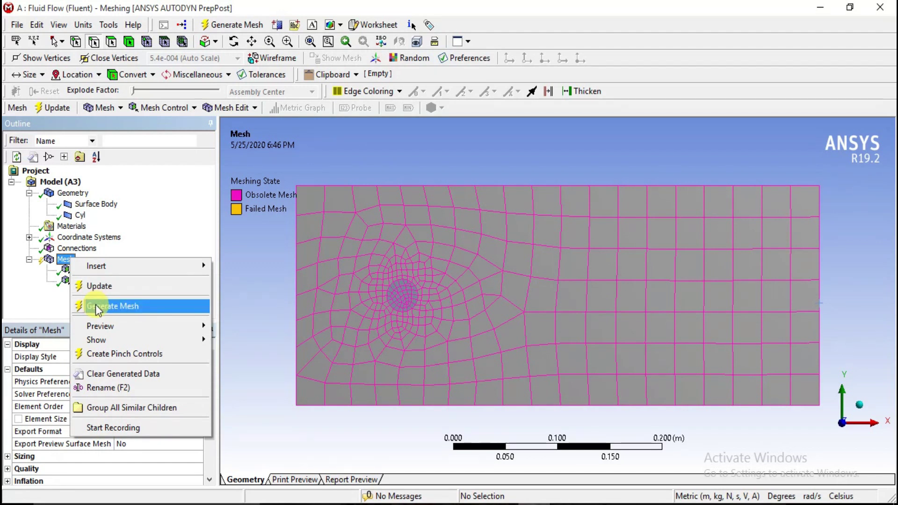
{"action": "left_click", "coordinate": [101, 306]}
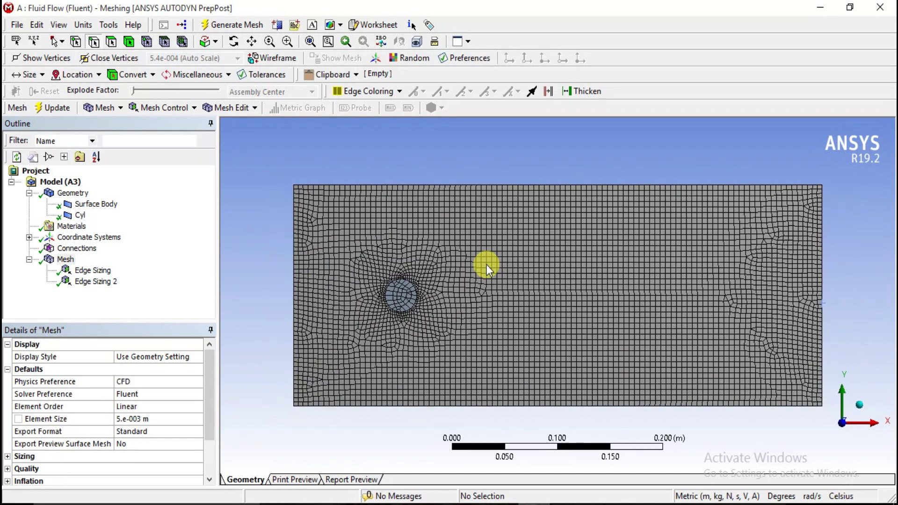
{"action": "scroll", "coordinate": [398, 293], "scroll_direction": "up", "scroll_amount": 3}
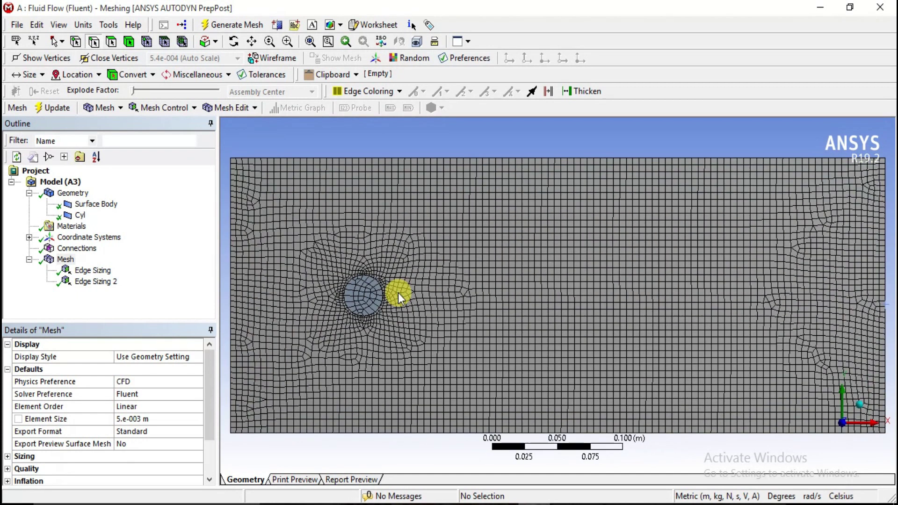
{"action": "scroll", "coordinate": [392, 293], "scroll_direction": "down", "scroll_amount": 3}
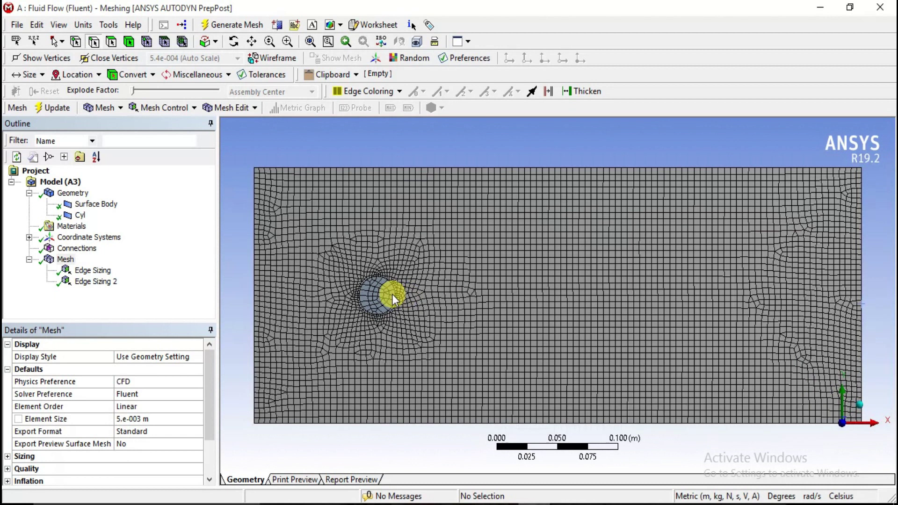
{"action": "scroll", "coordinate": [283, 279], "scroll_direction": "down", "scroll_amount": 2}
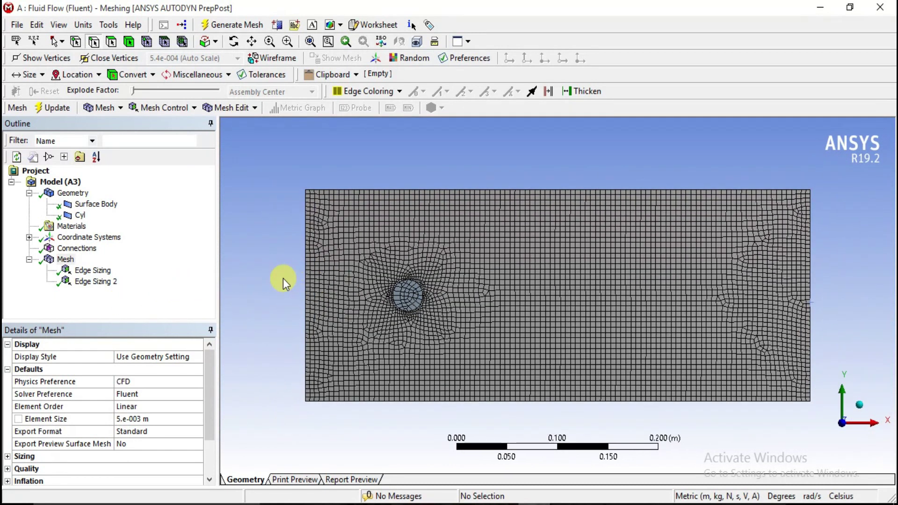
{"action": "scroll", "coordinate": [377, 282], "scroll_direction": "up", "scroll_amount": 1}
{"action": "scroll", "coordinate": [379, 296], "scroll_direction": "up", "scroll_amount": 1}
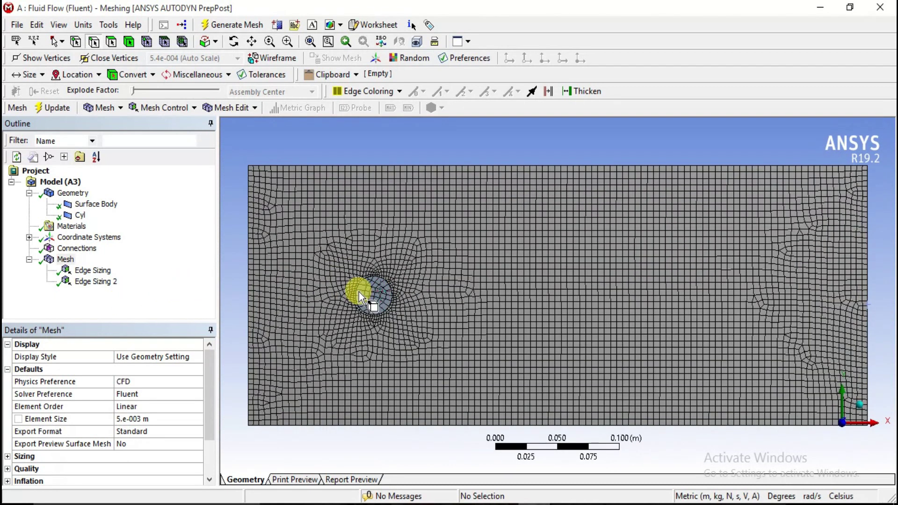
Insert an inflation control on the mesh and scope its geometry to the rectangular face around the circle
{"action": "right_click", "coordinate": [64, 260]}
{"action": "mouse_move", "coordinate": [114, 265]}
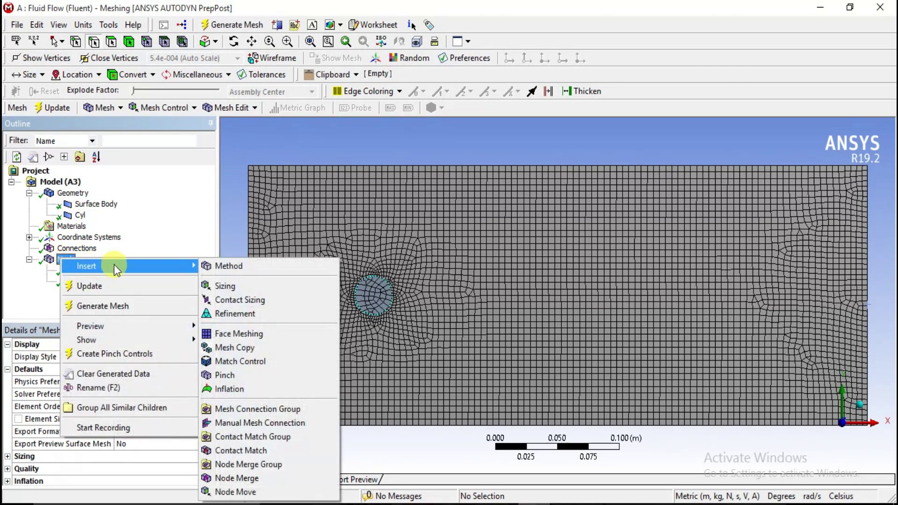
{"action": "left_click", "coordinate": [227, 388]}
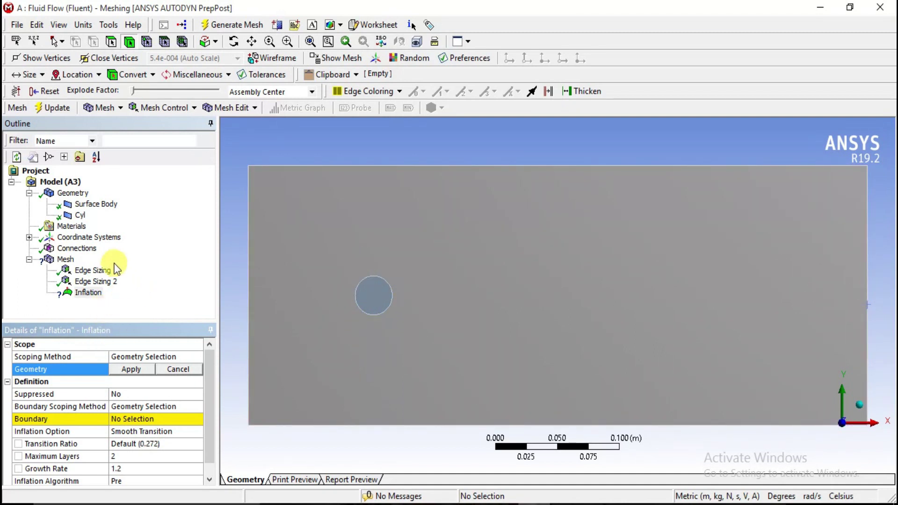
{"action": "left_click", "coordinate": [111, 43]}
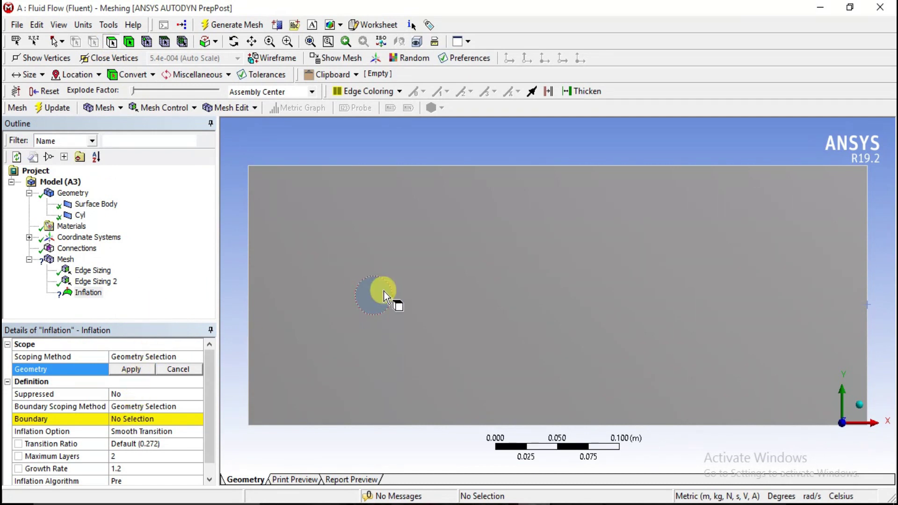
{"action": "left_click", "coordinate": [339, 288]}
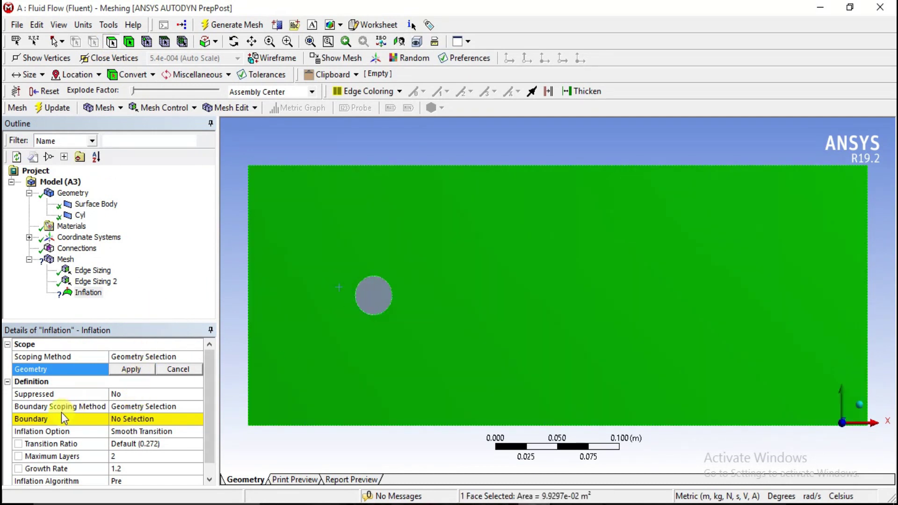
{"action": "left_click", "coordinate": [141, 368]}
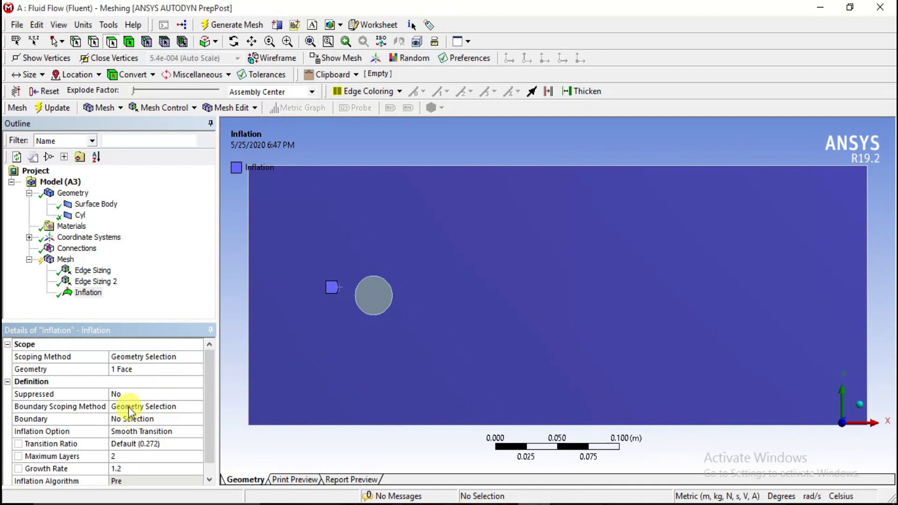
Assign the circle's edge as the inflation boundary and set the maximum layers to 10
{"action": "left_click", "coordinate": [131, 422]}
{"action": "left_click", "coordinate": [382, 277]}
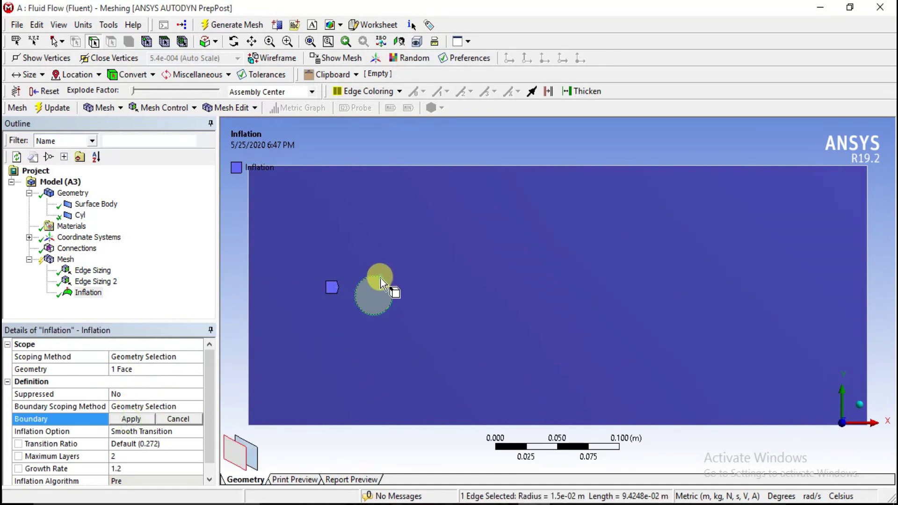
{"action": "left_click", "coordinate": [136, 421]}
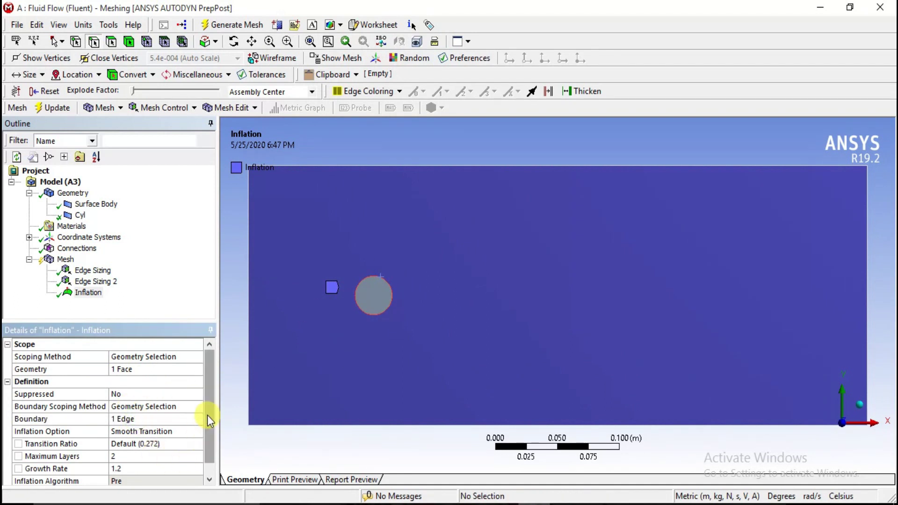
{"action": "left_click_drag", "start_coordinate": [207, 414], "coordinate": [209, 453]}
{"action": "left_click", "coordinate": [121, 443]}
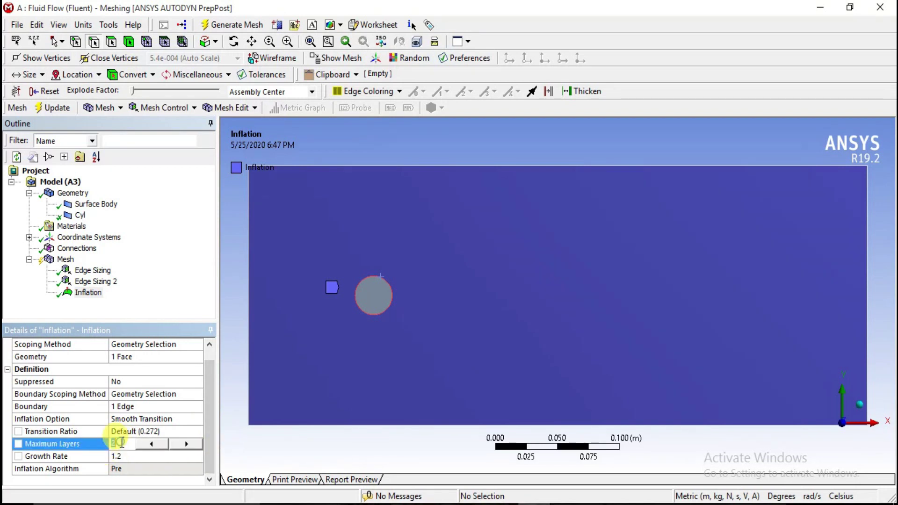
{"action": "type", "text": "10"}
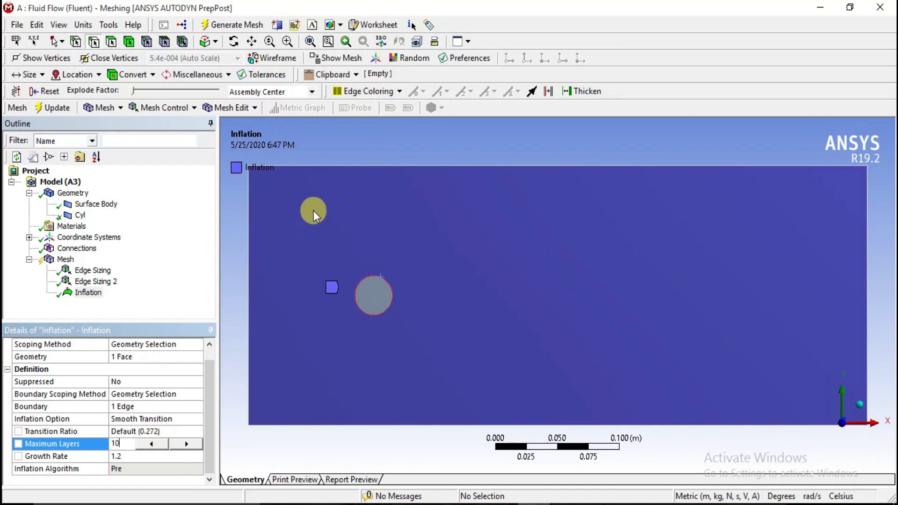
{"action": "key", "text": "Return"}
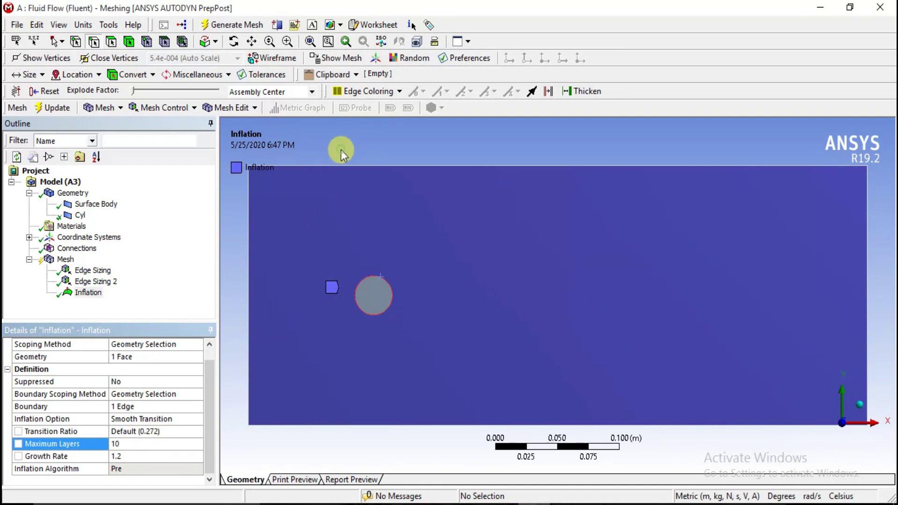
Update the mesh with the inflation control and inspect the layers around the cylinder
{"action": "right_click", "coordinate": [63, 263]}
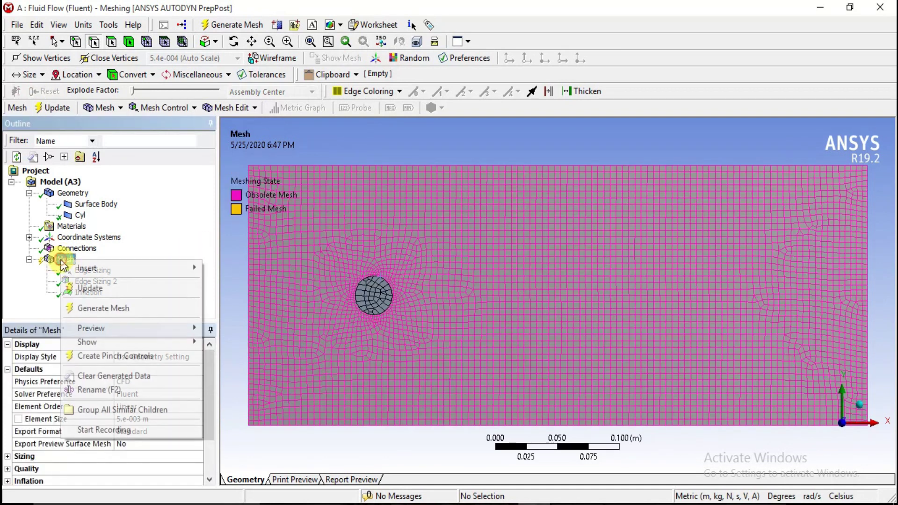
{"action": "left_click", "coordinate": [95, 290]}
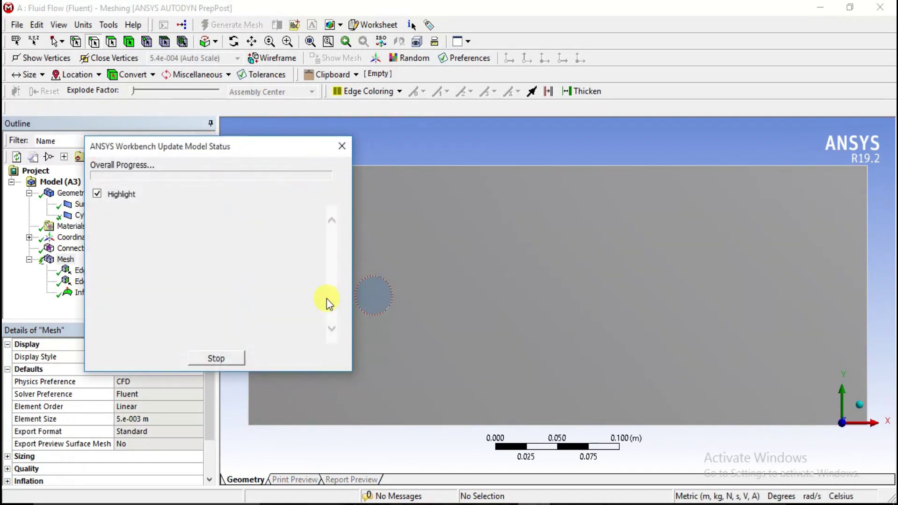
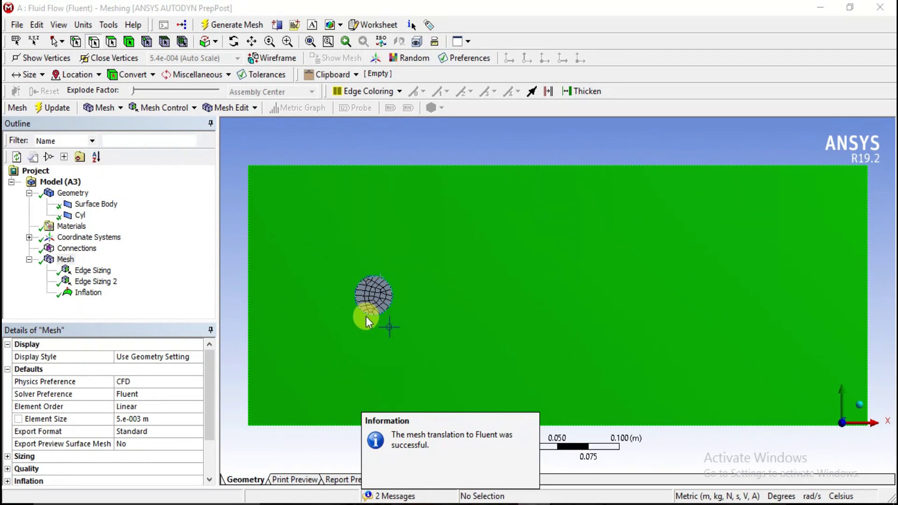
{"action": "left_click", "coordinate": [49, 259]}
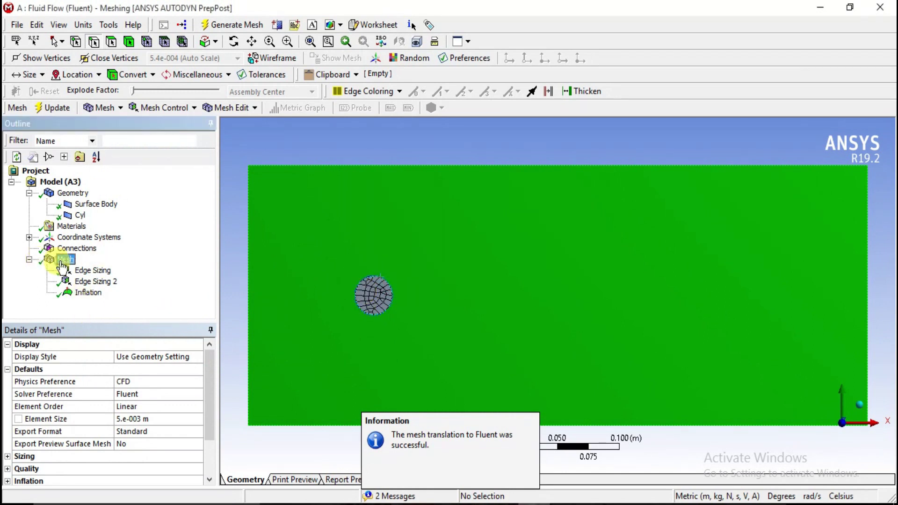
{"action": "left_click", "coordinate": [234, 251]}
{"action": "scroll", "coordinate": [394, 290], "scroll_direction": "up", "scroll_amount": 3}
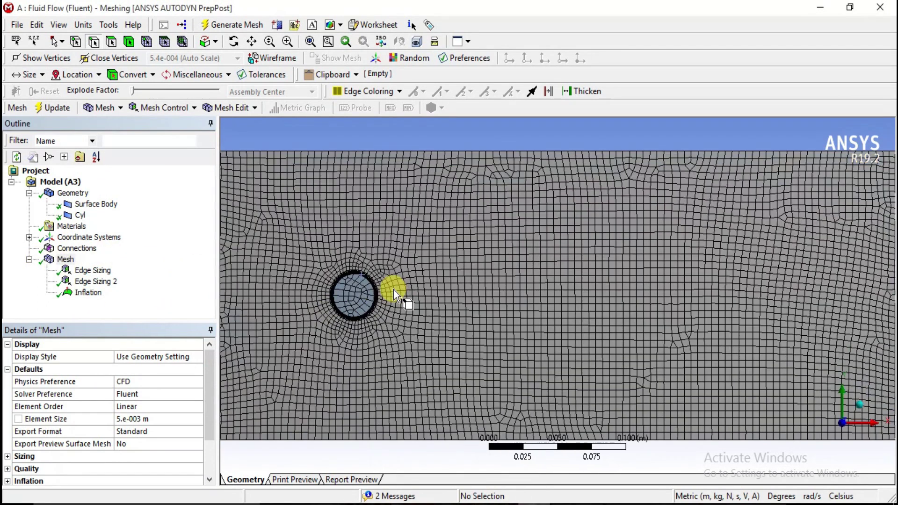
{"action": "scroll", "coordinate": [259, 267], "scroll_direction": "up", "scroll_amount": 3}
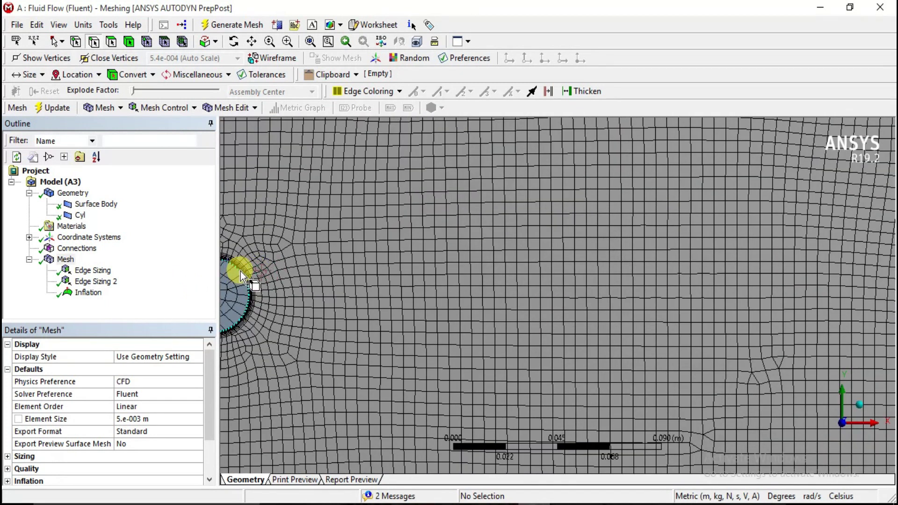
{"action": "scroll", "coordinate": [240, 268], "scroll_direction": "down", "scroll_amount": 2}
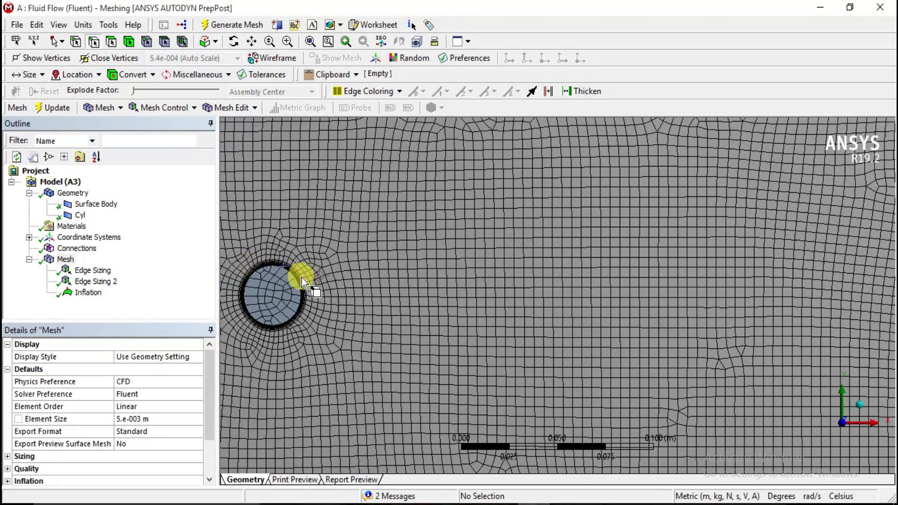
{"action": "scroll", "coordinate": [314, 277], "scroll_direction": "down", "scroll_amount": 2}
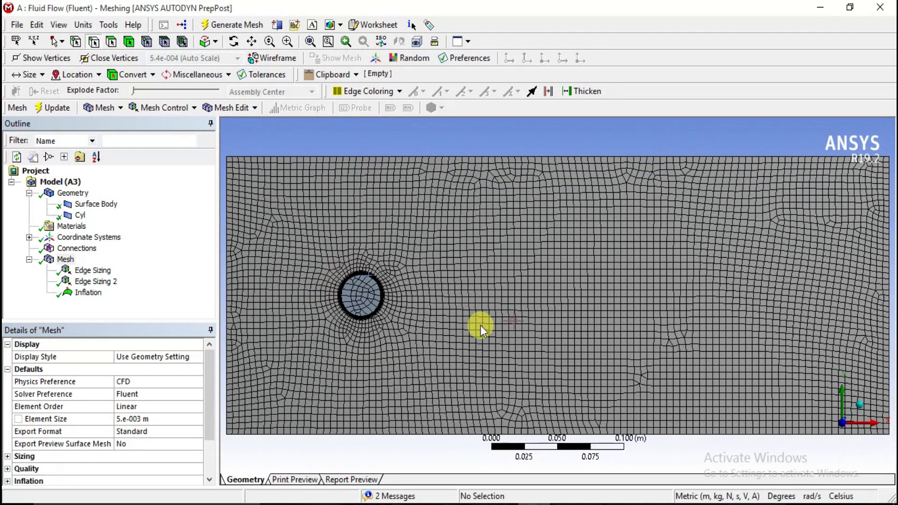
{"action": "scroll", "coordinate": [481, 325], "scroll_direction": "down", "scroll_amount": 2}
Insert a mesh method control scoped to both the rectangular surface body and the cylinder body
{"action": "right_click", "coordinate": [70, 261]}
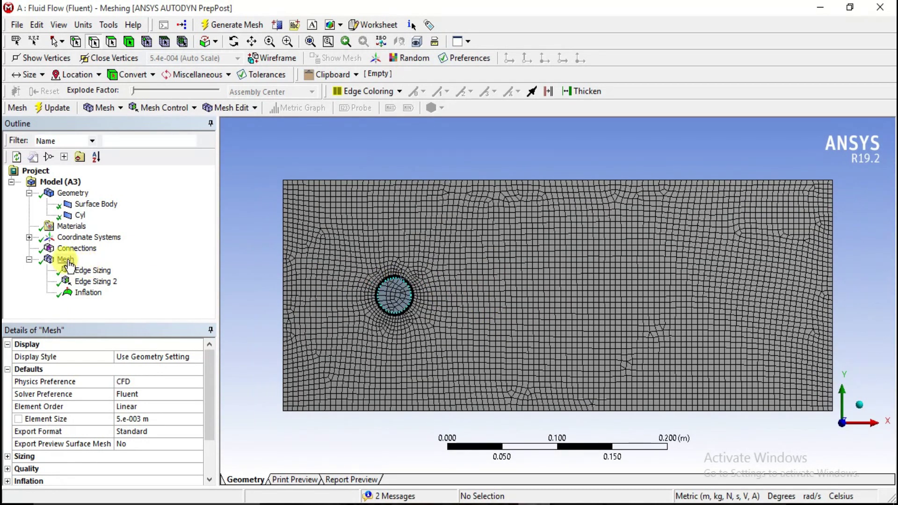
{"action": "mouse_move", "coordinate": [83, 266]}
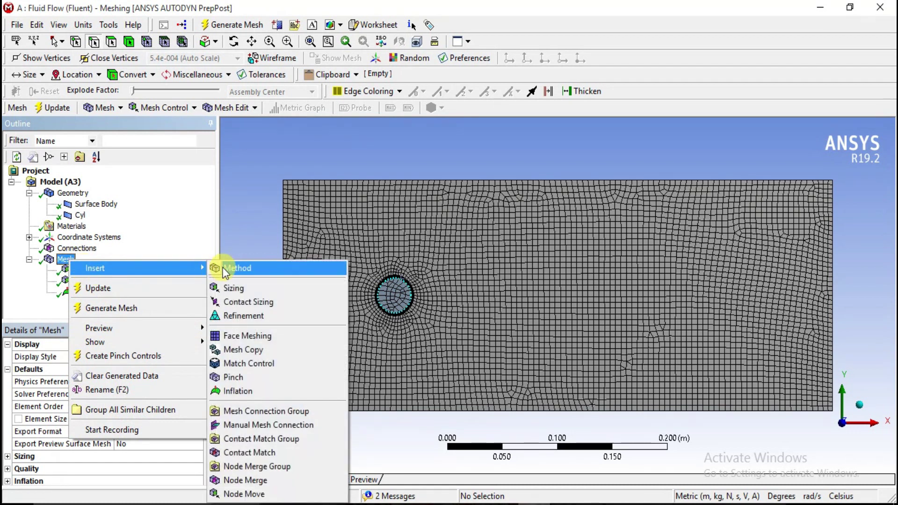
{"action": "left_click", "coordinate": [225, 269]}
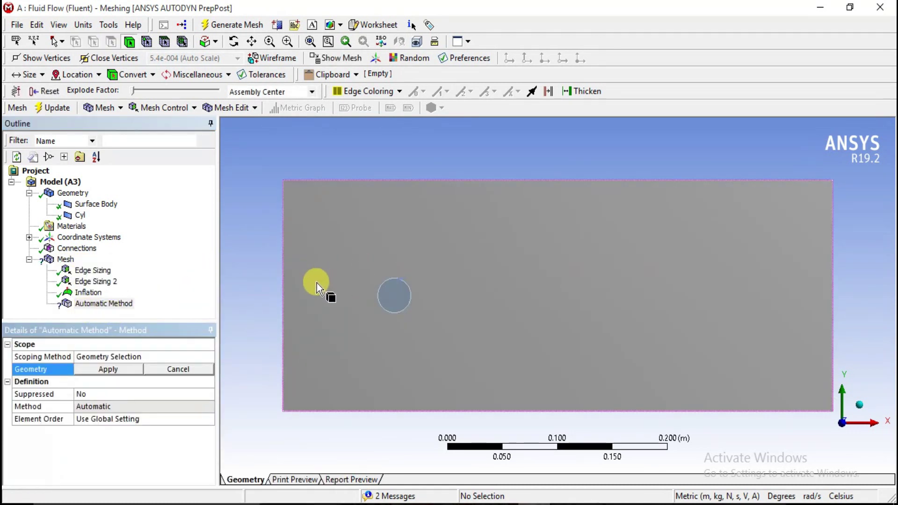
{"action": "left_click", "coordinate": [347, 295]}
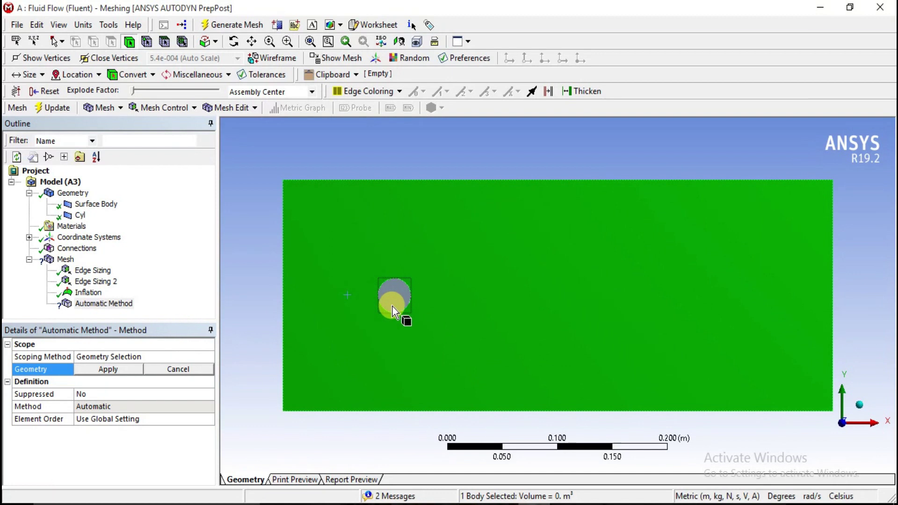
{"action": "left_click", "coordinate": [398, 303], "text": "ctrl"}
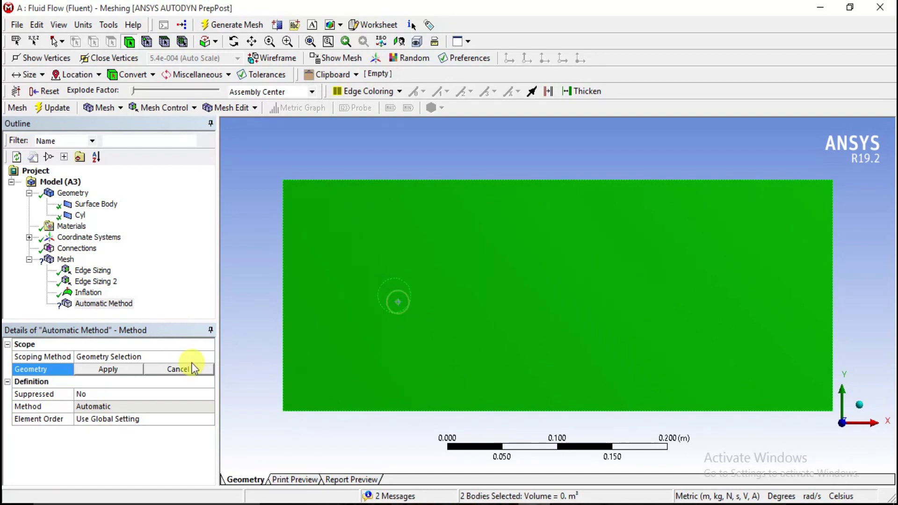
{"action": "left_click", "coordinate": [106, 370]}
Set the mesh method to Triangles and update the mesh
{"action": "double_click", "coordinate": [118, 406]}
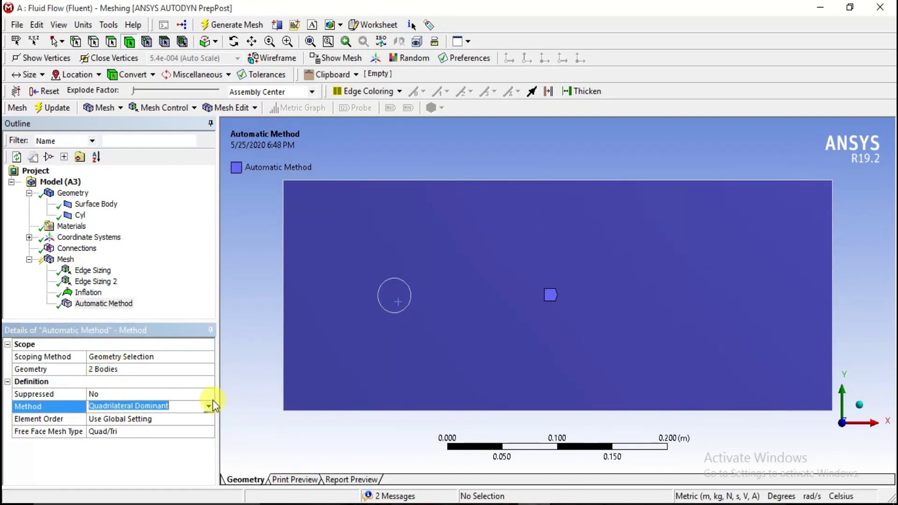
{"action": "left_click", "coordinate": [207, 407]}
{"action": "left_click", "coordinate": [151, 426]}
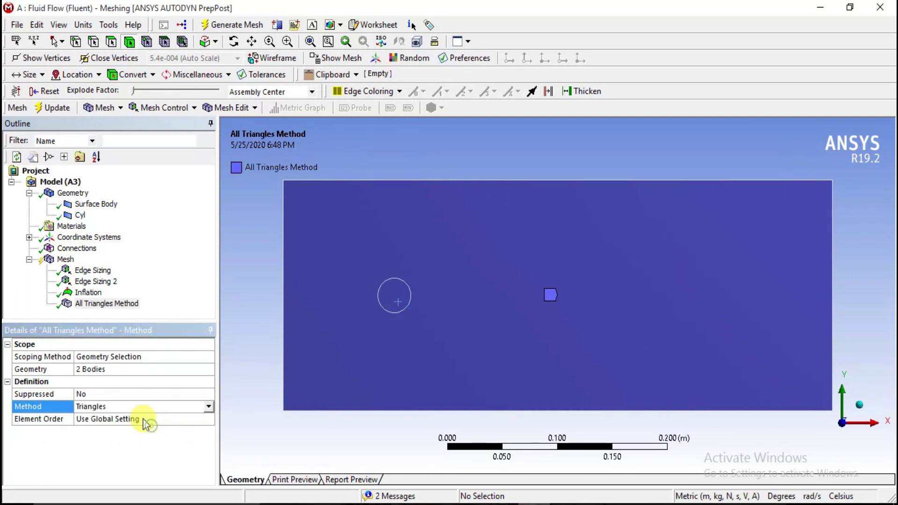
{"action": "left_click", "coordinate": [66, 259]}
{"action": "right_click", "coordinate": [65, 260]}
{"action": "left_click", "coordinate": [86, 292]}
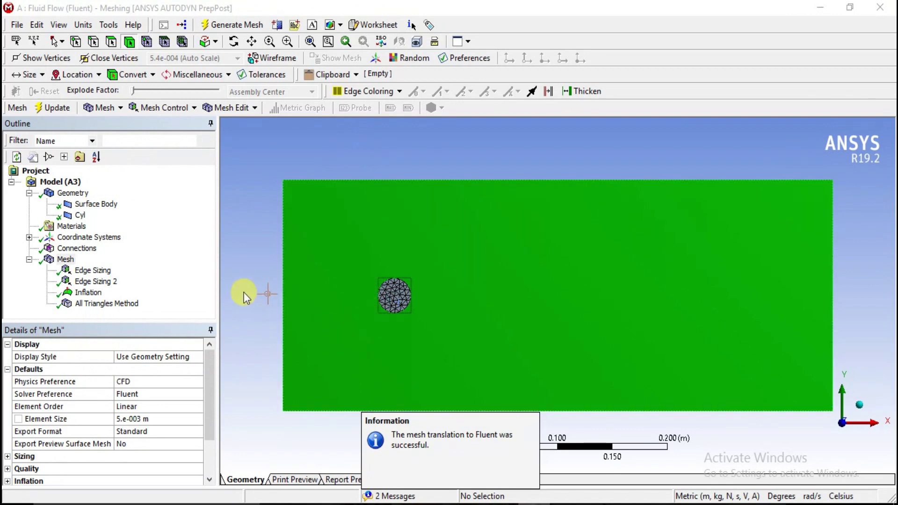
Examine the triangular elements around the cylinder and across the whole rectangular domain
{"action": "scroll", "coordinate": [312, 265], "scroll_direction": "down", "scroll_amount": 1}
{"action": "scroll", "coordinate": [313, 269], "scroll_direction": "up", "scroll_amount": 4}
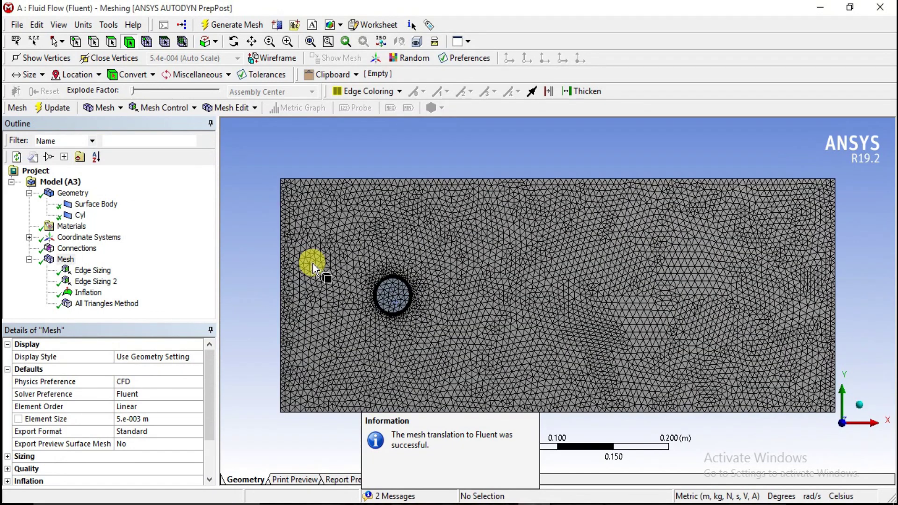
{"action": "scroll", "coordinate": [249, 290], "scroll_direction": "up", "scroll_amount": 1}
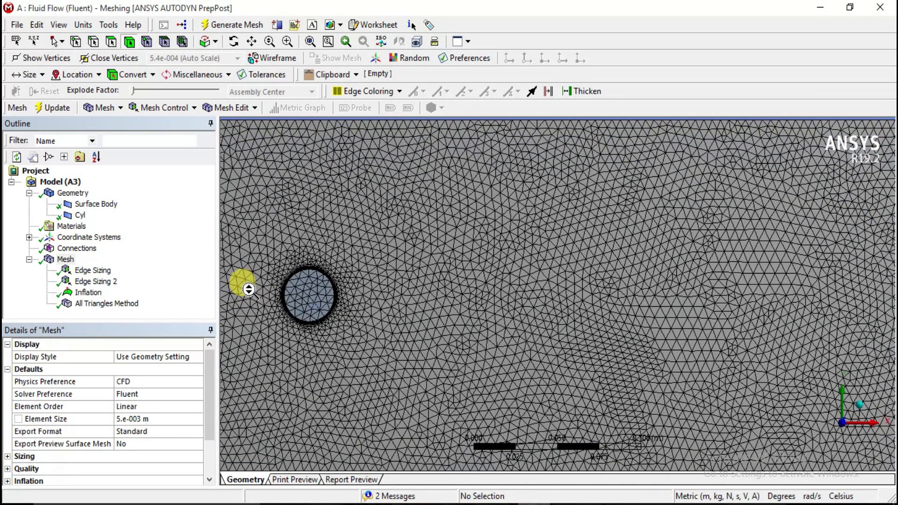
{"action": "scroll", "coordinate": [321, 297], "scroll_direction": "down", "scroll_amount": 2}
{"action": "scroll", "coordinate": [321, 297], "scroll_direction": "down", "scroll_amount": 1}
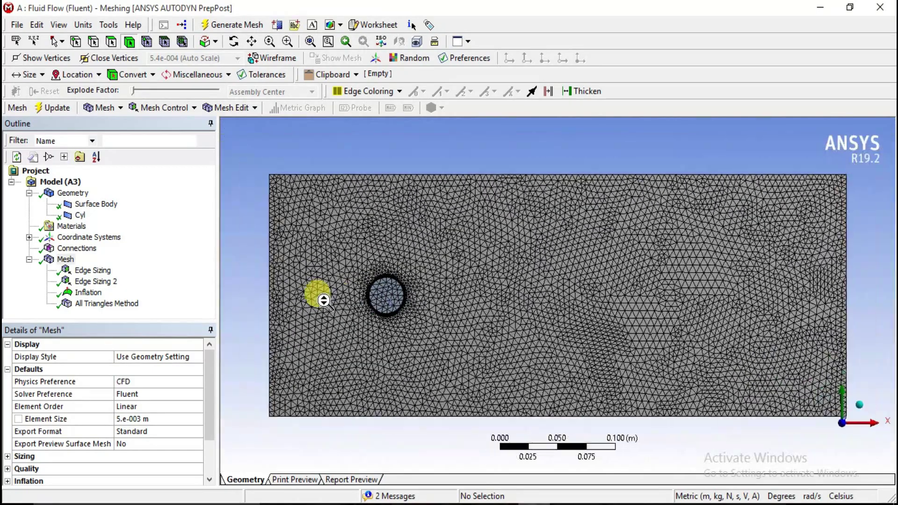
{"action": "scroll", "coordinate": [611, 342], "scroll_direction": "up", "scroll_amount": 2}
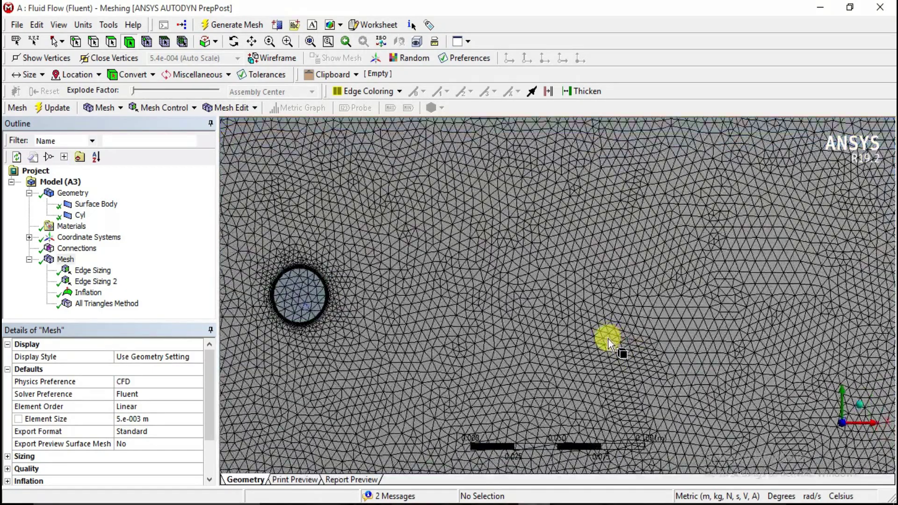
{"action": "scroll", "coordinate": [464, 286], "scroll_direction": "down", "scroll_amount": 2}
{"action": "scroll", "coordinate": [464, 285], "scroll_direction": "down", "scroll_amount": 2}
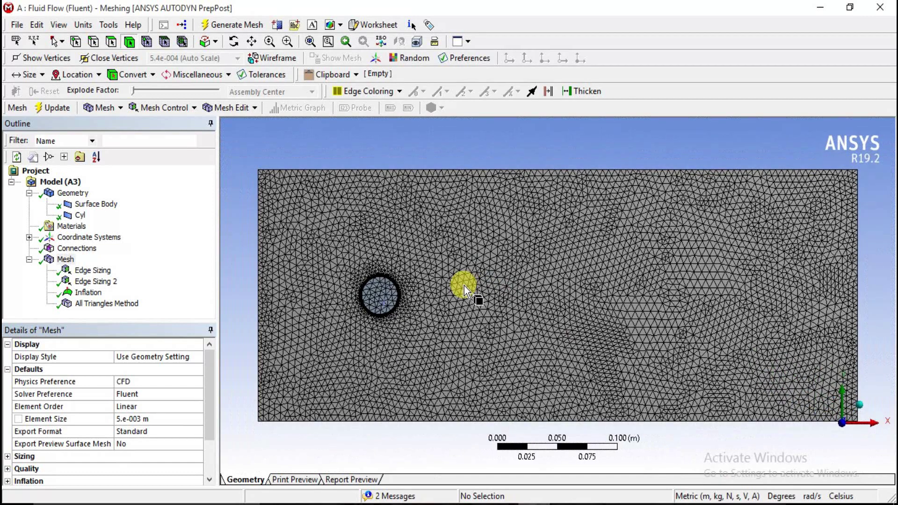
{"action": "scroll", "coordinate": [349, 284], "scroll_direction": "down", "scroll_amount": 1}
{"action": "scroll", "coordinate": [301, 269], "scroll_direction": "up", "scroll_amount": 3}
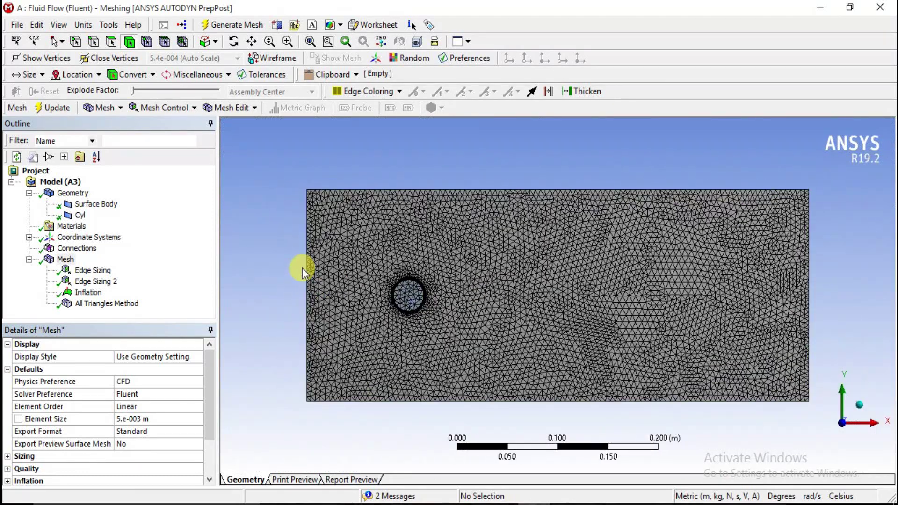
{"action": "scroll", "coordinate": [302, 272], "scroll_direction": "down", "scroll_amount": 1}
{"action": "scroll", "coordinate": [302, 271], "scroll_direction": "down", "scroll_amount": 1}
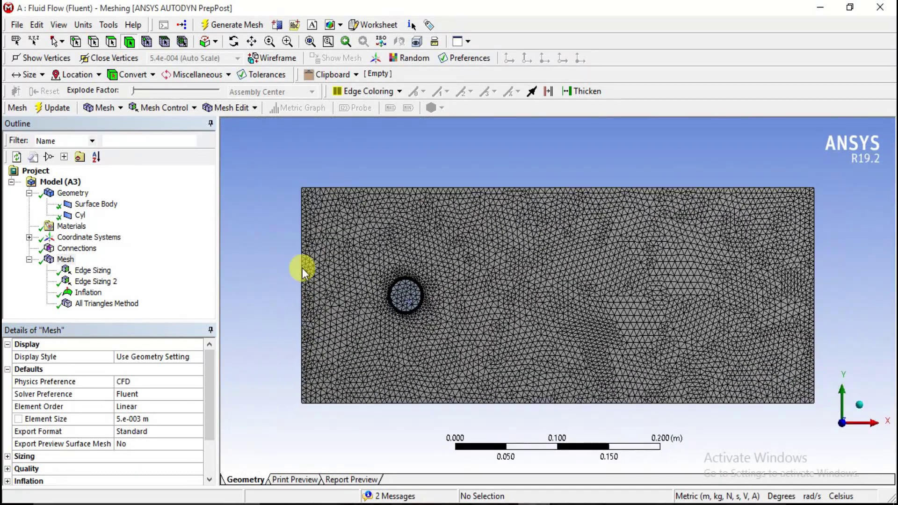
{"action": "scroll", "coordinate": [302, 271], "scroll_direction": "down", "scroll_amount": 1}
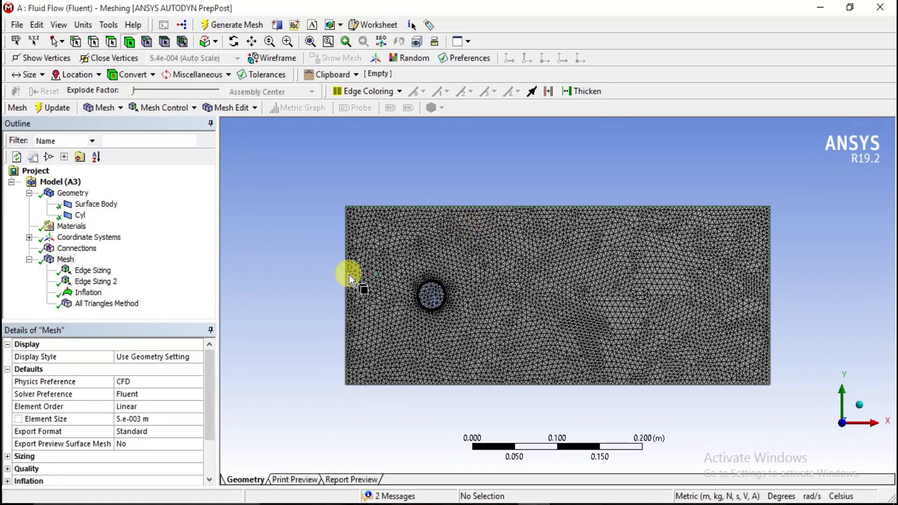
{"action": "scroll", "coordinate": [351, 264], "scroll_direction": "up", "scroll_amount": 1}
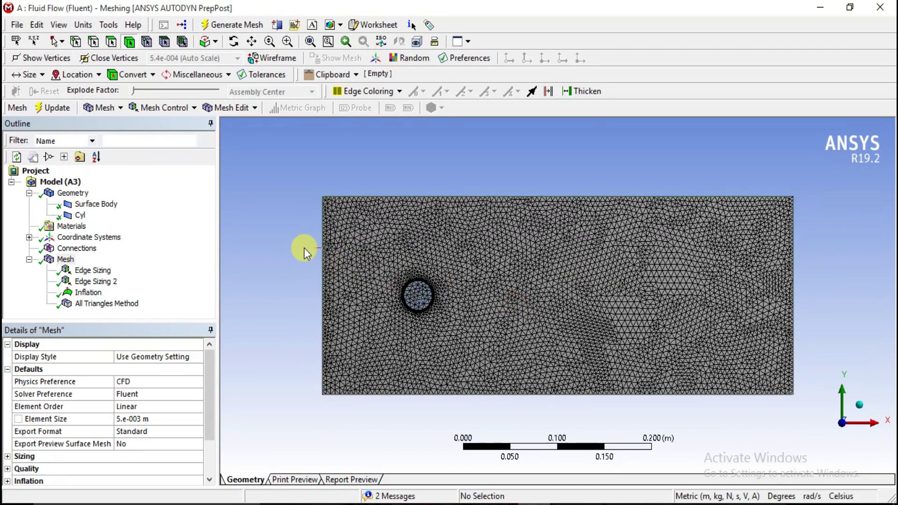
Create a named selection called inlet from the left vertical edge of the rectangular domain
{"action": "left_click", "coordinate": [93, 43]}
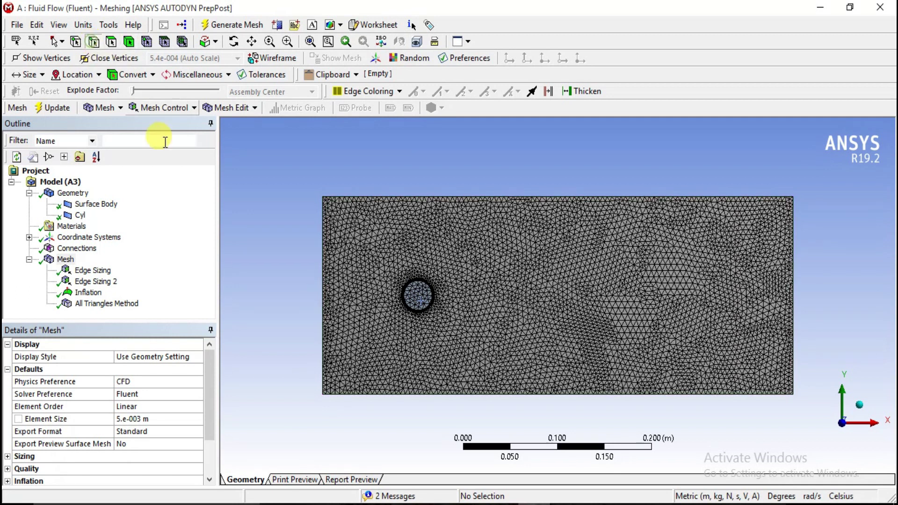
{"action": "left_click", "coordinate": [324, 255]}
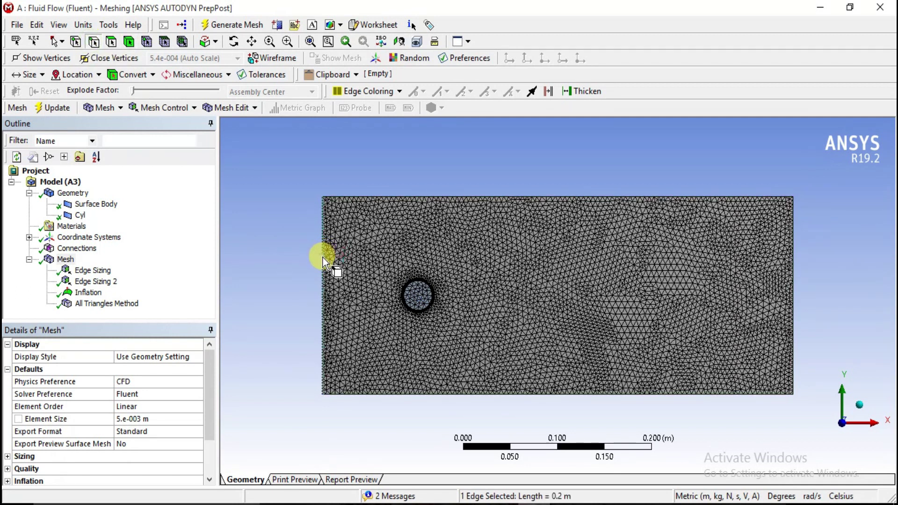
{"action": "right_click", "coordinate": [323, 259]}
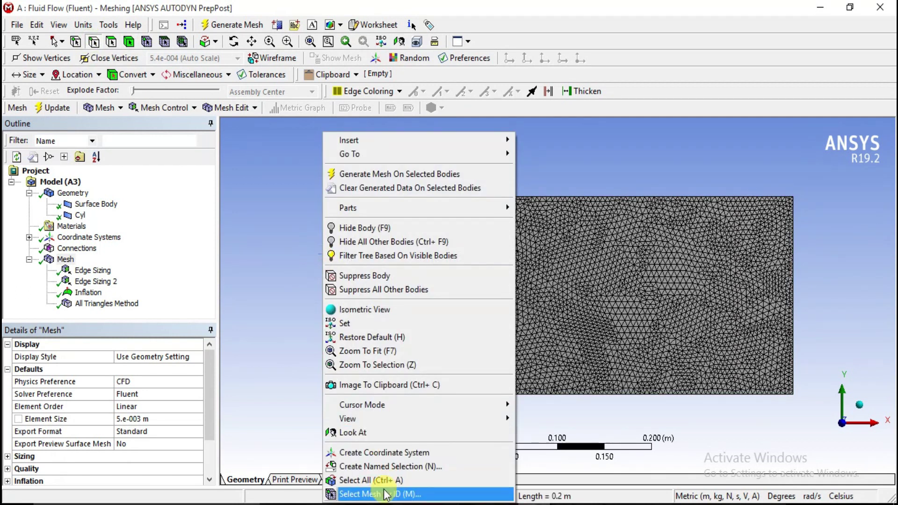
{"action": "left_click", "coordinate": [392, 466]}
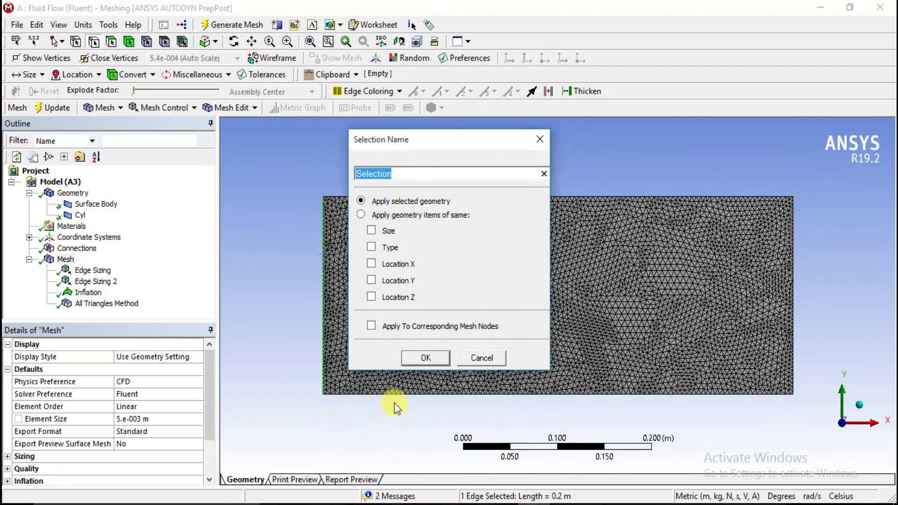
{"action": "type", "text": "inlet"}
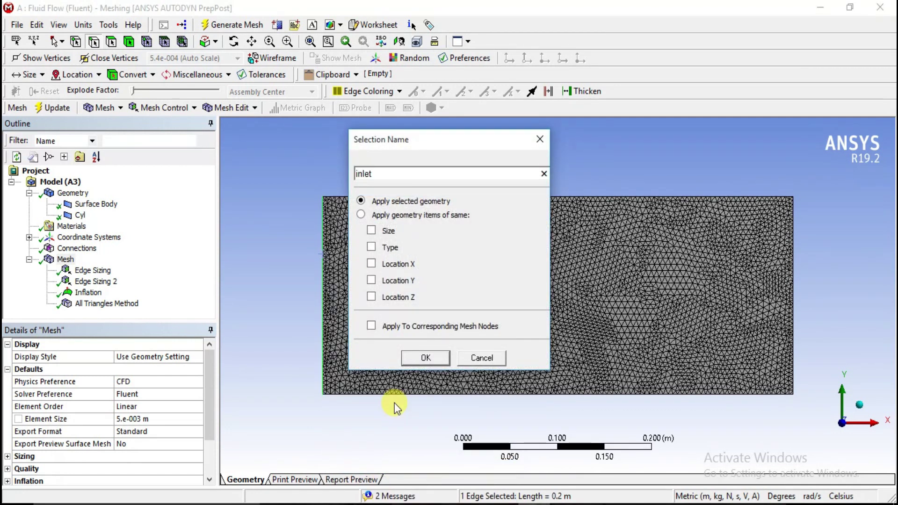
{"action": "left_click", "coordinate": [427, 358]}
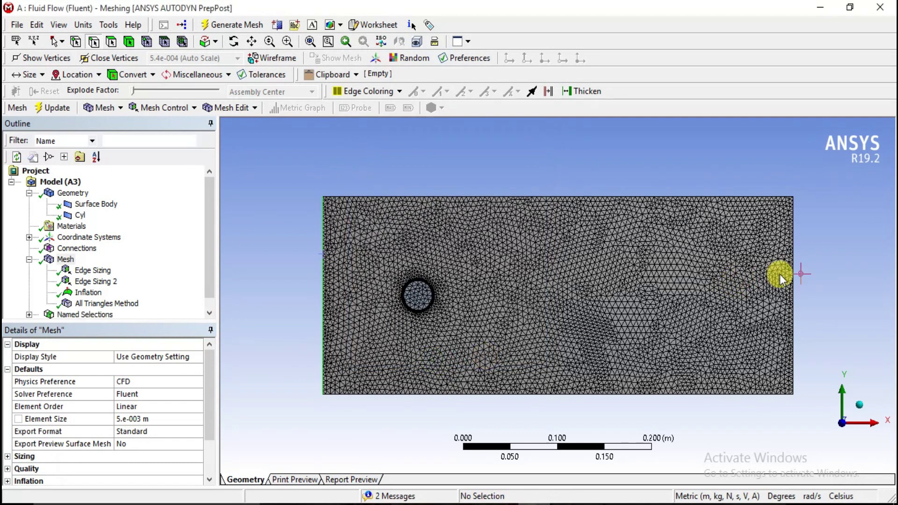
Create a named selection called outlet from the right vertical edge of the rectangular domain
{"action": "left_click", "coordinate": [794, 274]}
{"action": "right_click", "coordinate": [794, 273]}
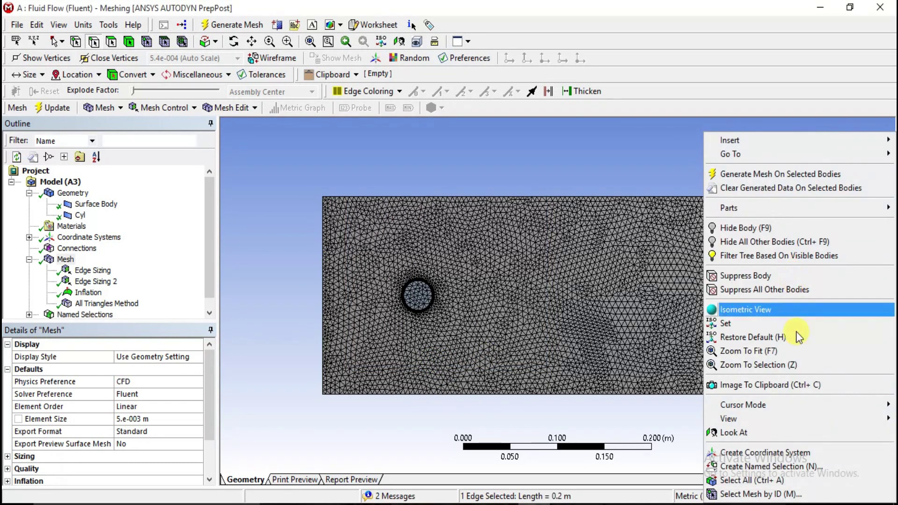
{"action": "left_click", "coordinate": [800, 465]}
{"action": "type", "text": "o"}
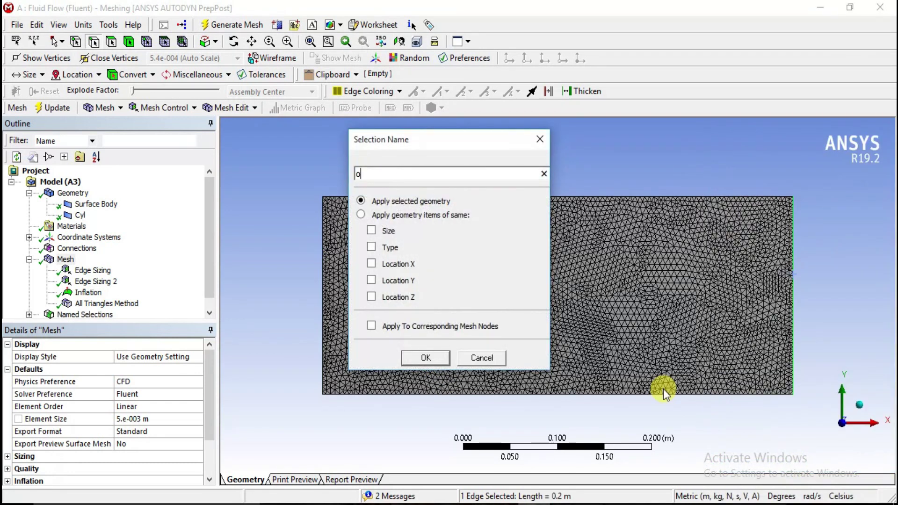
{"action": "type", "text": "utlet"}
{"action": "left_click", "coordinate": [430, 360]}
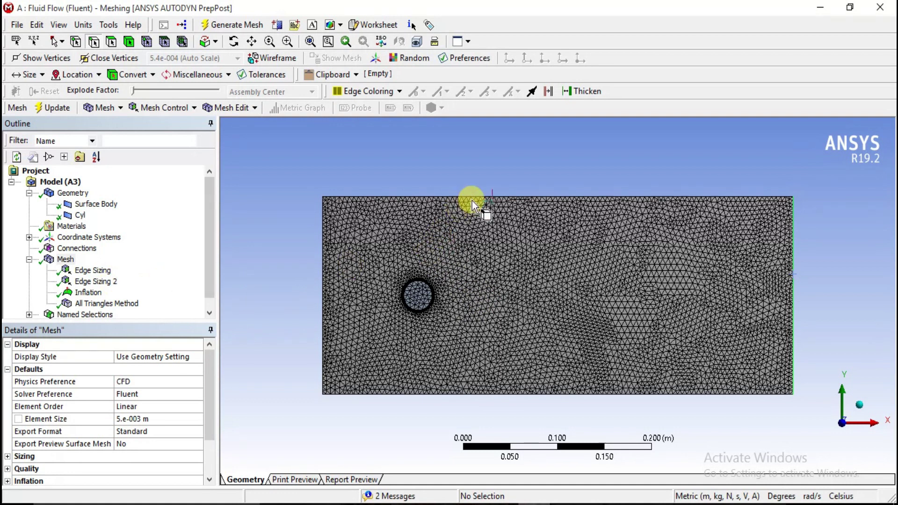
Create a named selection called wall-surface from the upper and lower horizontal edges of the rectangle
{"action": "left_click", "coordinate": [516, 197]}
{"action": "left_click", "coordinate": [524, 395], "text": "ctrl"}
{"action": "right_click", "coordinate": [524, 395]}
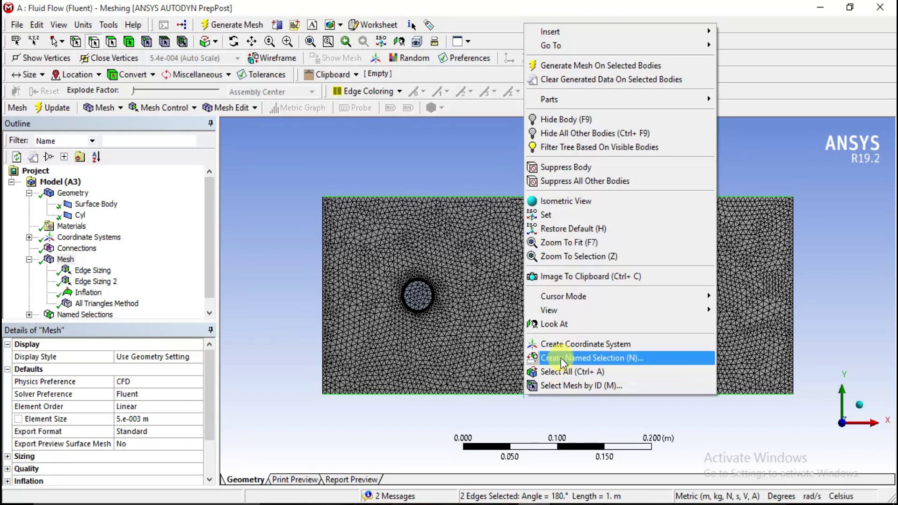
{"action": "left_click", "coordinate": [556, 358]}
{"action": "type", "text": "q"}
{"action": "key", "text": "BackSpace"}
{"action": "type", "text": "wall-bound"}
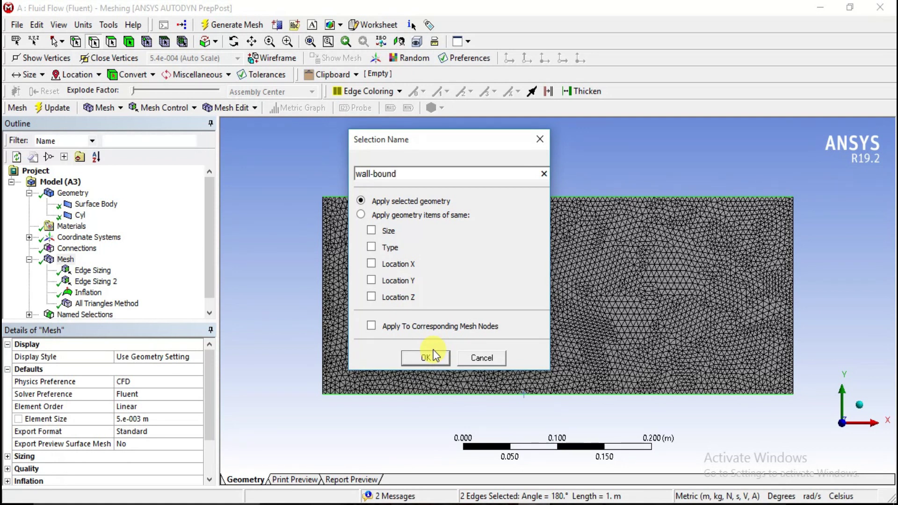
{"action": "key", "text": "BackSpace"}
{"action": "key", "text": "BackSpace"}
{"action": "key", "text": "BackSpace"}
{"action": "left_click", "coordinate": [423, 358]}
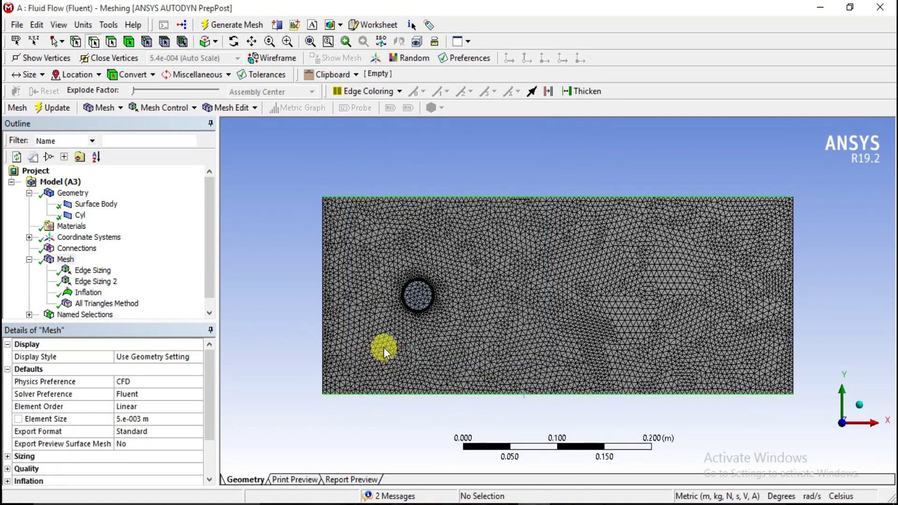
Create a named selection called cylinder from the circular edge around the cylinder
{"action": "scroll", "coordinate": [372, 306], "scroll_direction": "up", "scroll_amount": 1}
{"action": "left_click", "coordinate": [393, 284]}
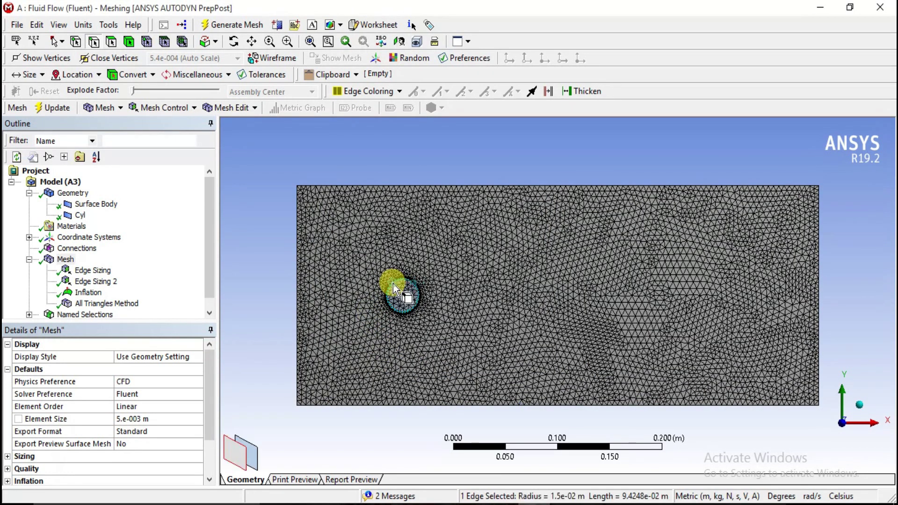
{"action": "right_click", "coordinate": [394, 283]}
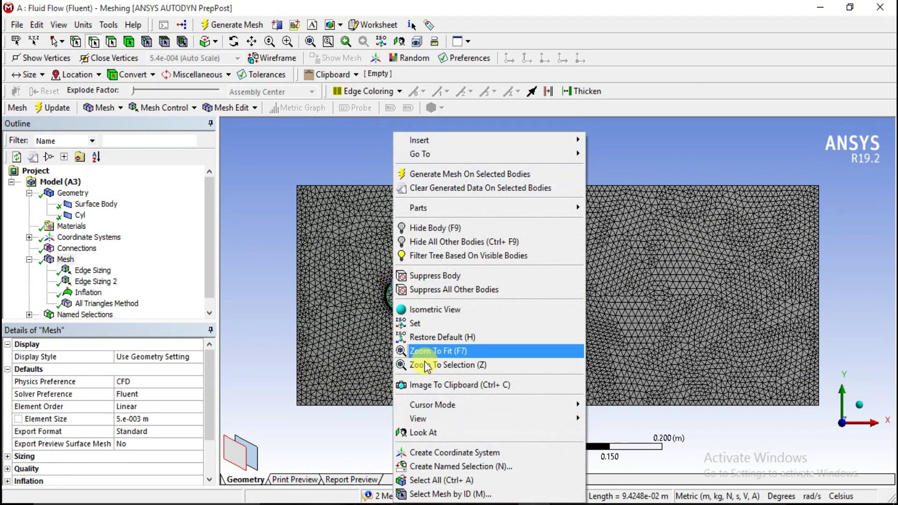
{"action": "left_click", "coordinate": [457, 467]}
{"action": "type", "text": "c"}
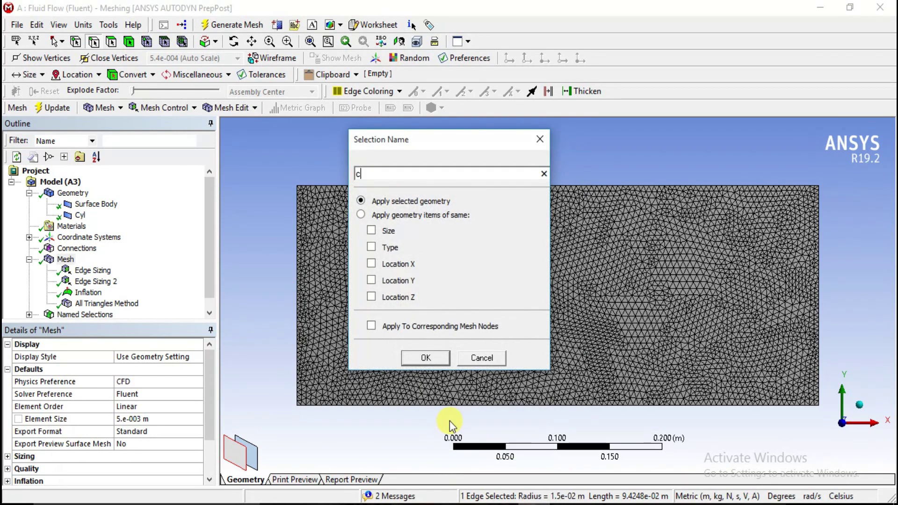
{"action": "type", "text": "ylinder"}
{"action": "left_click", "coordinate": [426, 358]}
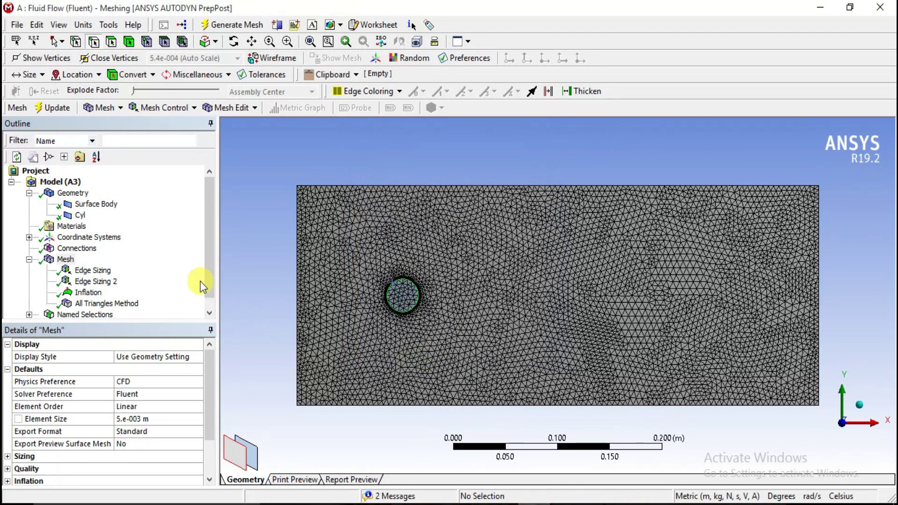
Review the inlet, outlet, wall-surface and cylinder named selections on the model one by one
{"action": "scroll", "coordinate": [211, 252], "scroll_direction": "down", "scroll_amount": 1}
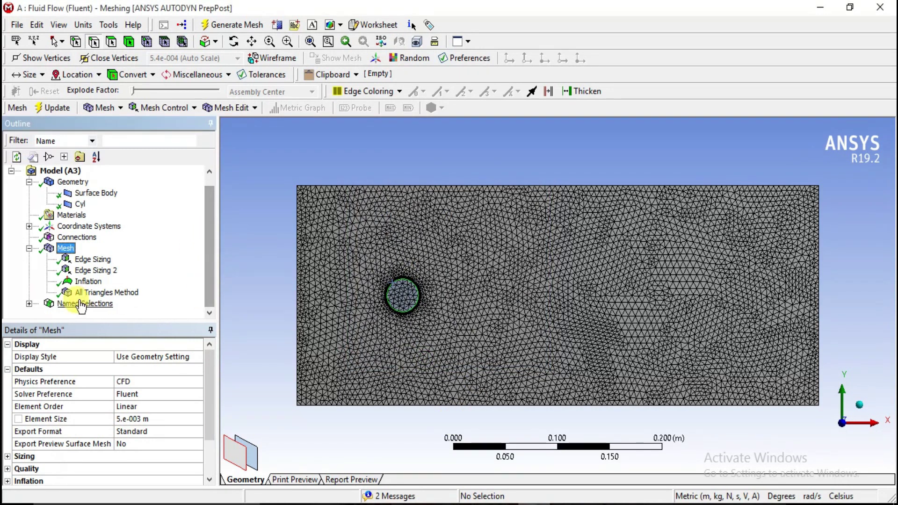
{"action": "left_click", "coordinate": [29, 303]}
{"action": "left_click", "coordinate": [82, 271]}
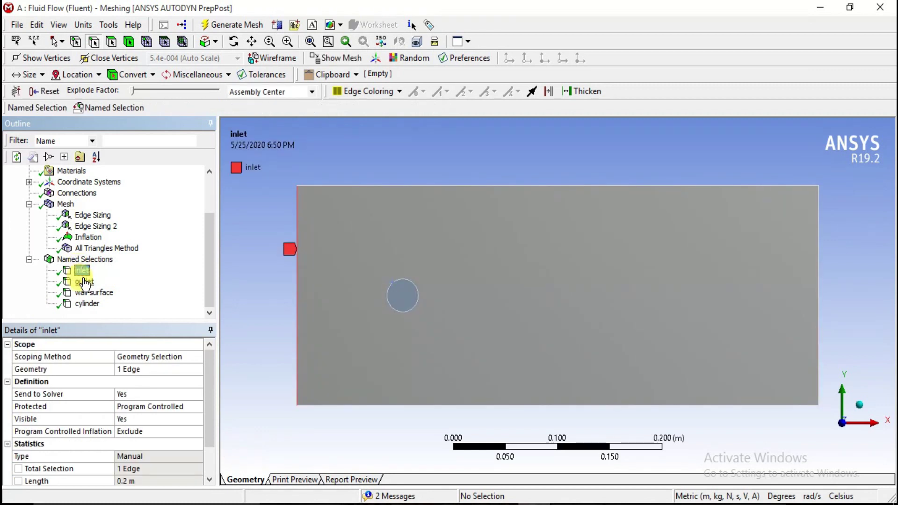
{"action": "left_click", "coordinate": [83, 281]}
{"action": "left_click", "coordinate": [83, 293]}
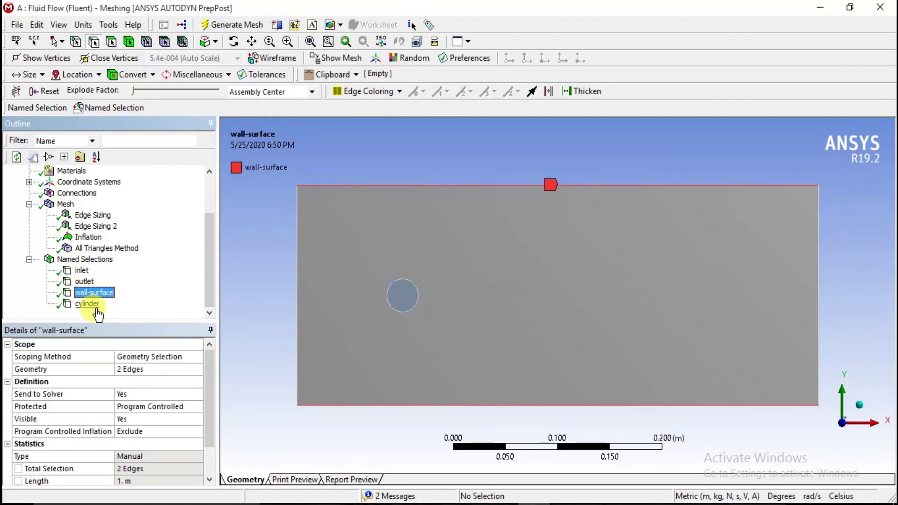
{"action": "left_click", "coordinate": [86, 305]}
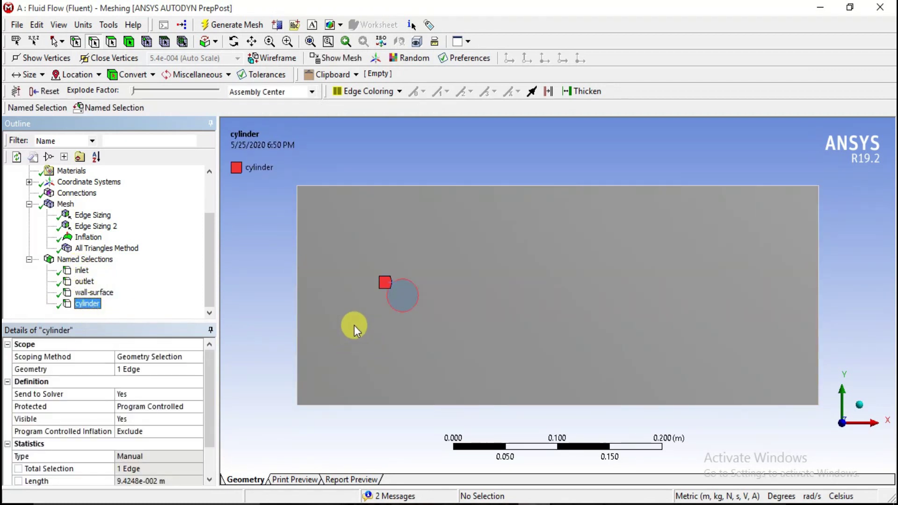
{"action": "scroll", "coordinate": [332, 314], "scroll_direction": "down", "scroll_amount": 2}
{"action": "left_click", "coordinate": [312, 290]}
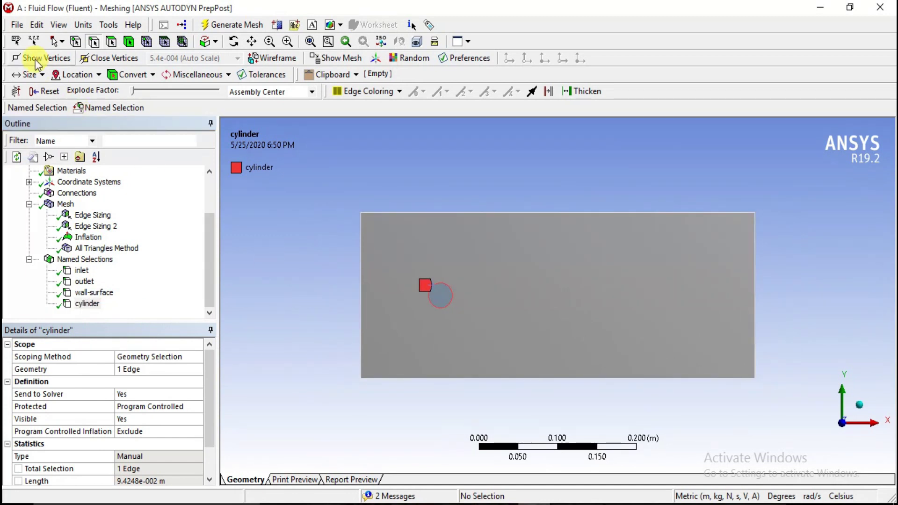
Close the Meshing editor and update the Mesh component of the Fluid Flow (Fluent) system in Workbench
{"action": "left_click", "coordinate": [17, 25]}
{"action": "left_click", "coordinate": [44, 124]}
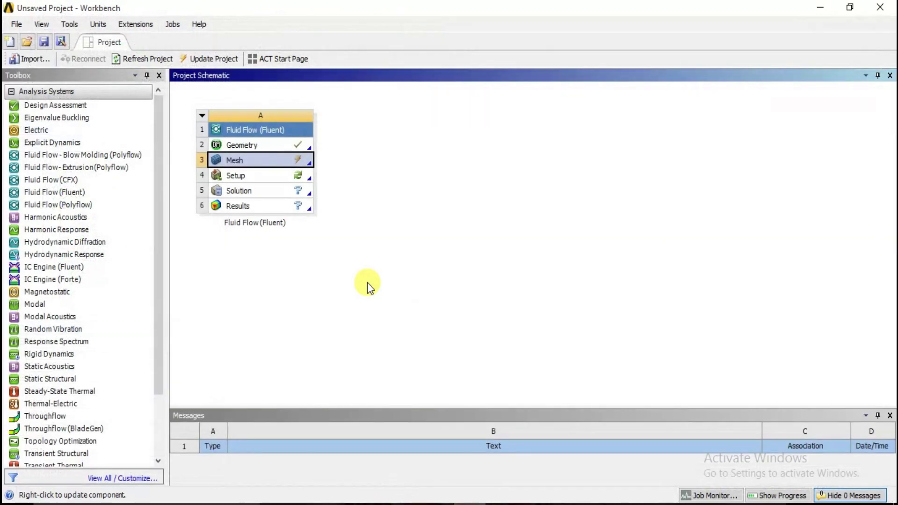
{"action": "left_click", "coordinate": [295, 160]}
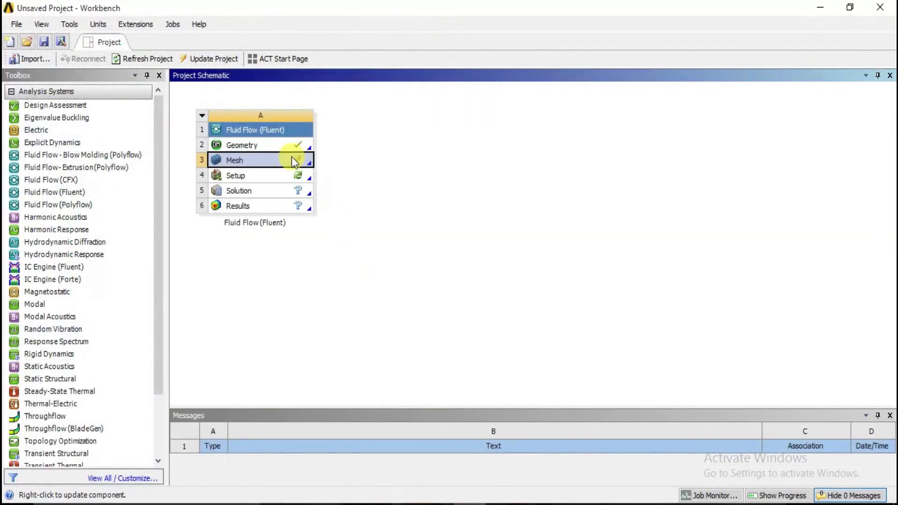
{"action": "right_click", "coordinate": [295, 161]}
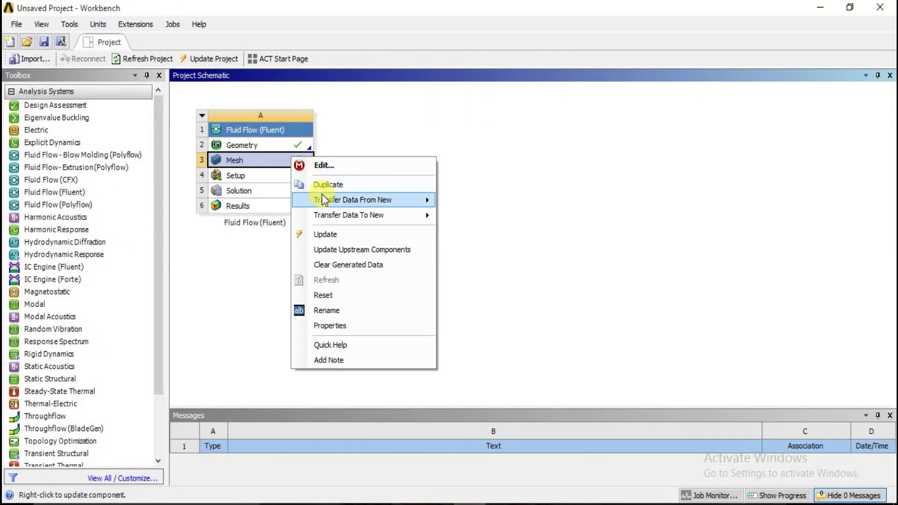
{"action": "left_click", "coordinate": [328, 235]}
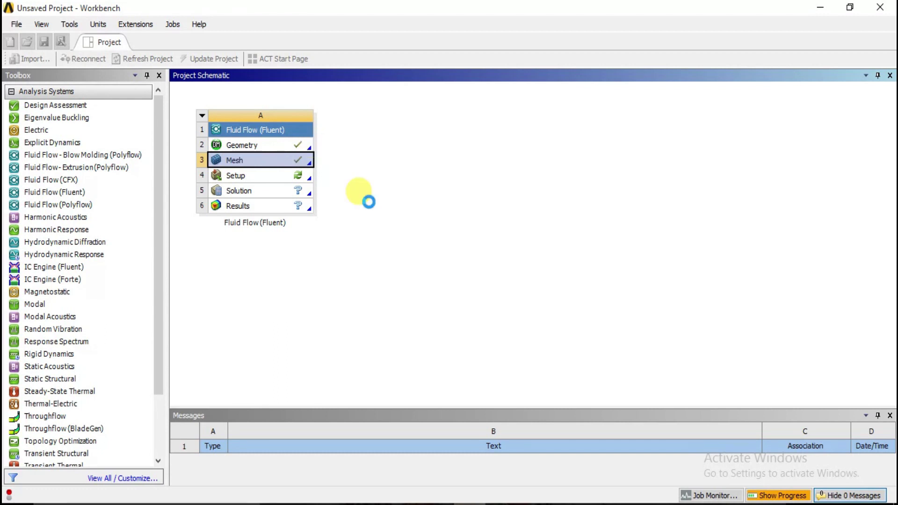
Open the Setup component in Fluent with double precision and serial processing
{"action": "right_click", "coordinate": [301, 178]}
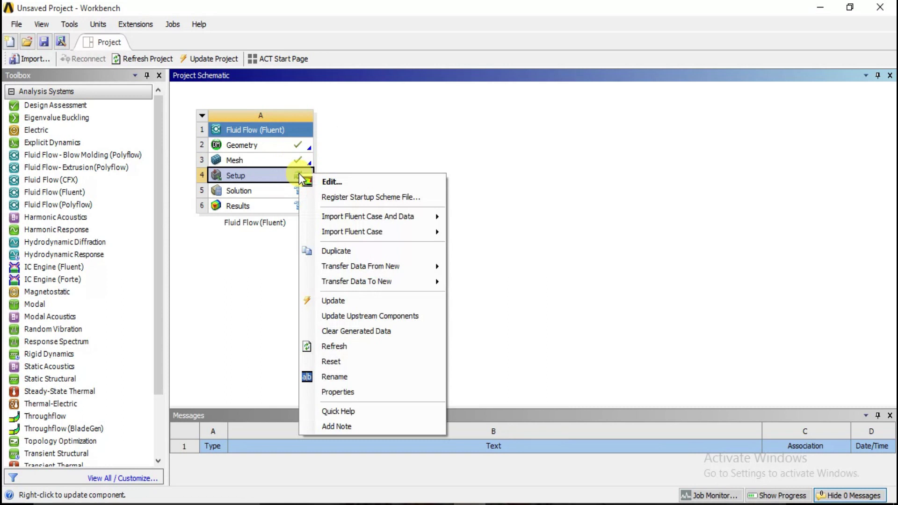
{"action": "left_click", "coordinate": [350, 186]}
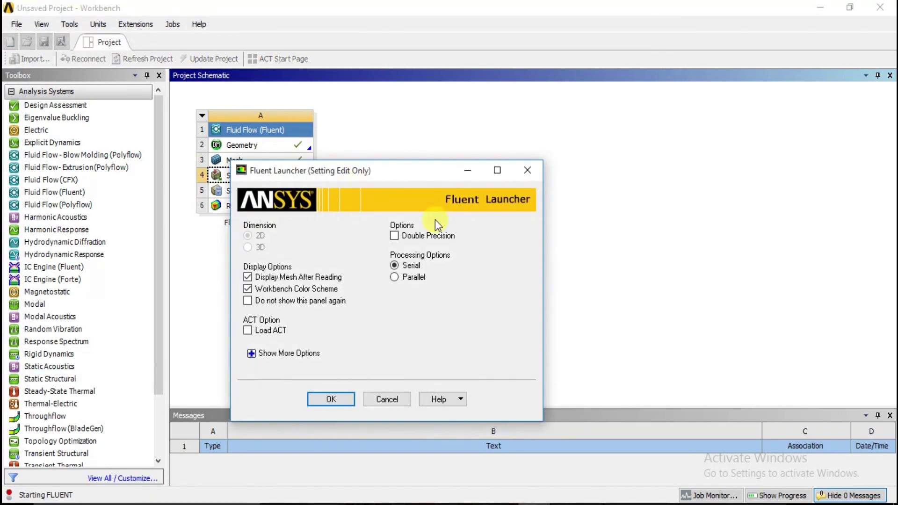
{"action": "left_click", "coordinate": [403, 236]}
{"action": "left_click_drag", "start_coordinate": [364, 165], "coordinate": [382, 127]}
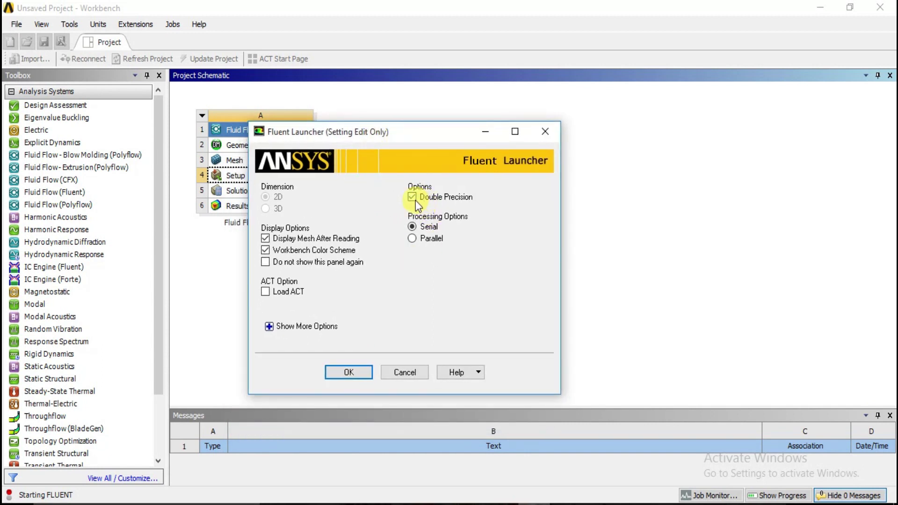
{"action": "left_click", "coordinate": [350, 373]}
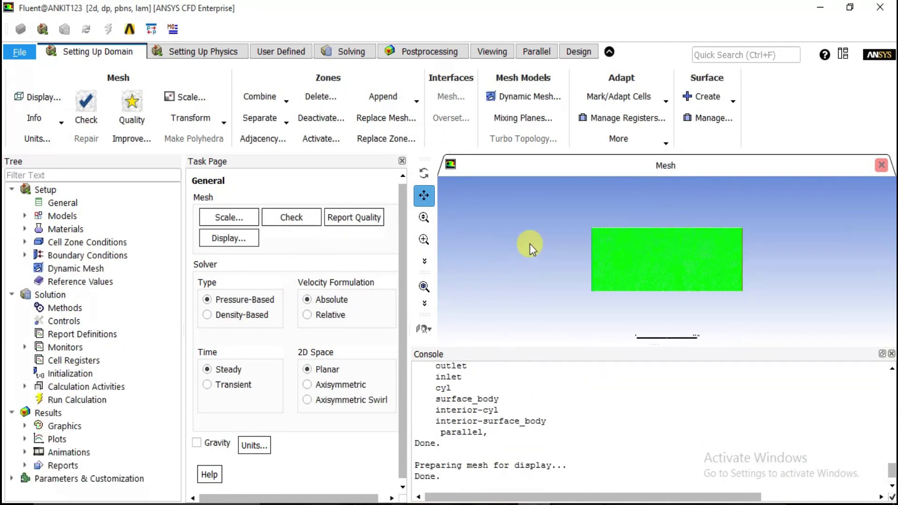
Examine the loaded mesh around the cylinder and the general solver settings in Fluent
{"action": "scroll", "coordinate": [656, 273], "scroll_direction": "up", "scroll_amount": 3}
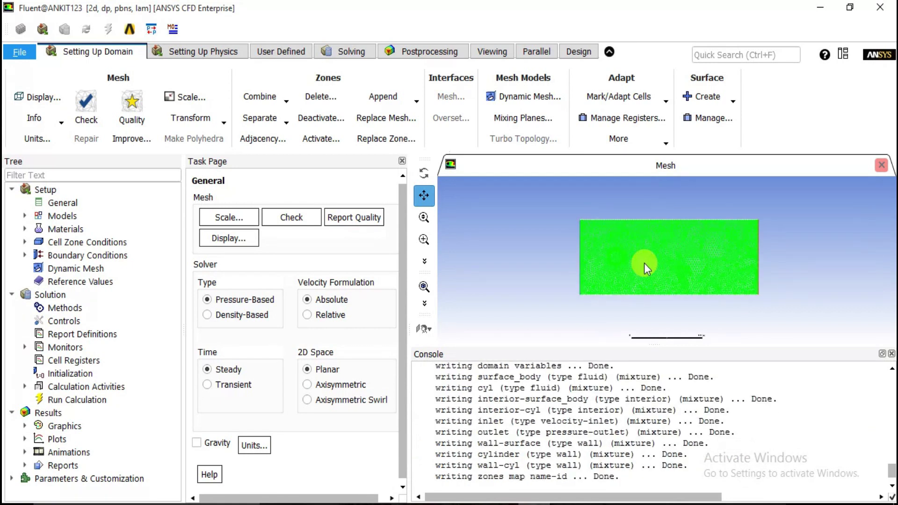
{"action": "scroll", "coordinate": [631, 259], "scroll_direction": "up", "scroll_amount": 1}
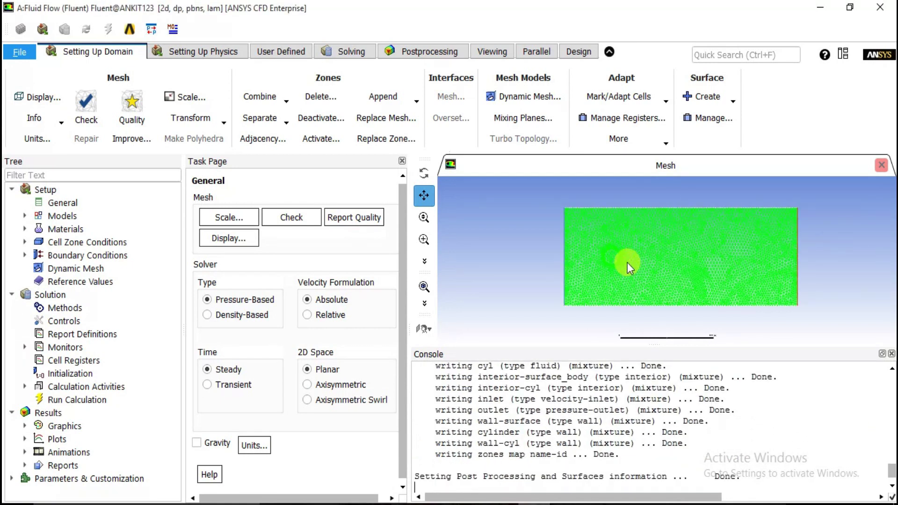
{"action": "scroll", "coordinate": [624, 263], "scroll_direction": "up", "scroll_amount": 1}
{"action": "scroll", "coordinate": [593, 261], "scroll_direction": "up", "scroll_amount": 1}
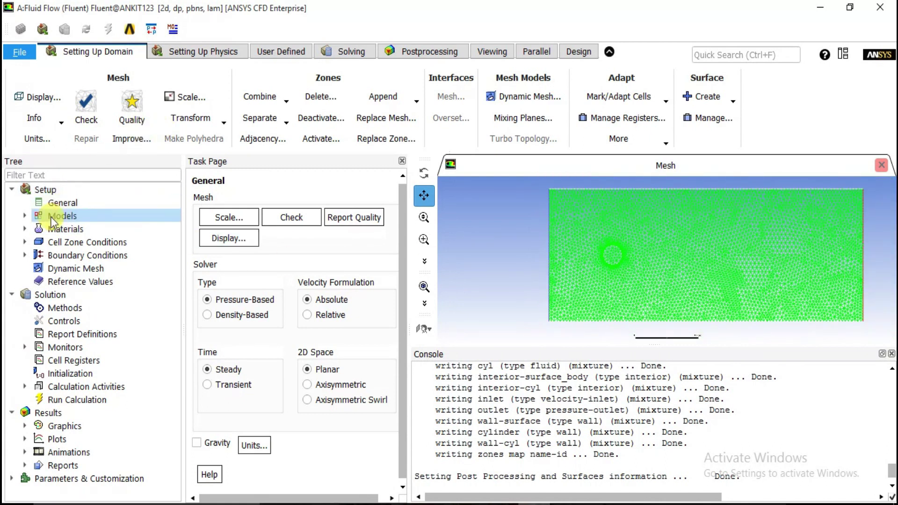
{"action": "left_click", "coordinate": [59, 205]}
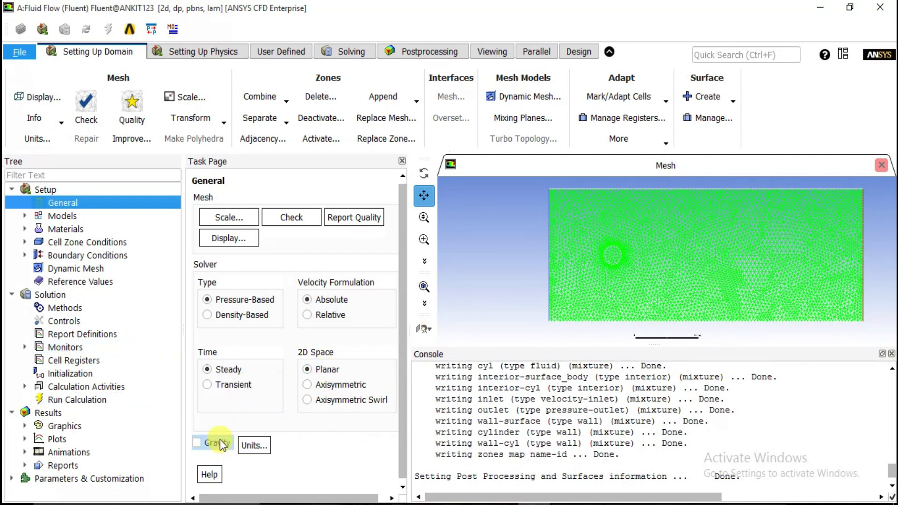
Enable the energy equation in the simulation's physics models
{"action": "double_click", "coordinate": [63, 216]}
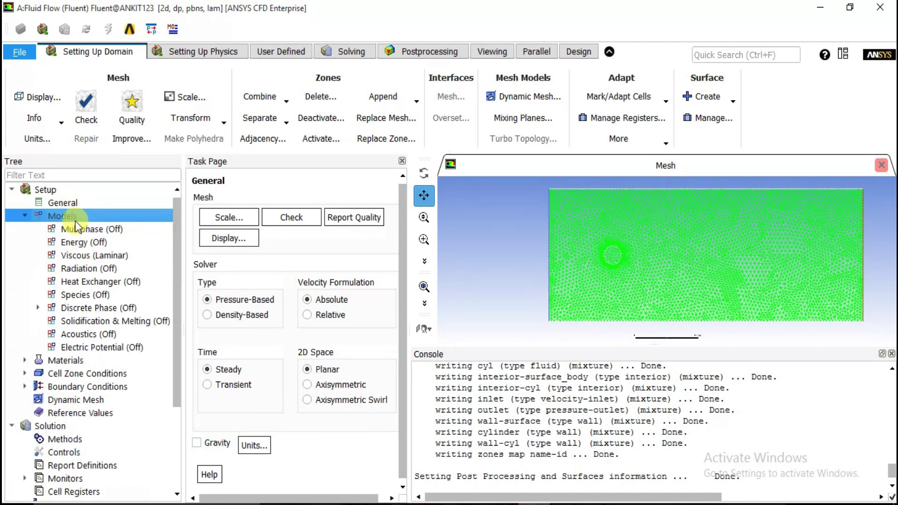
{"action": "double_click", "coordinate": [87, 242]}
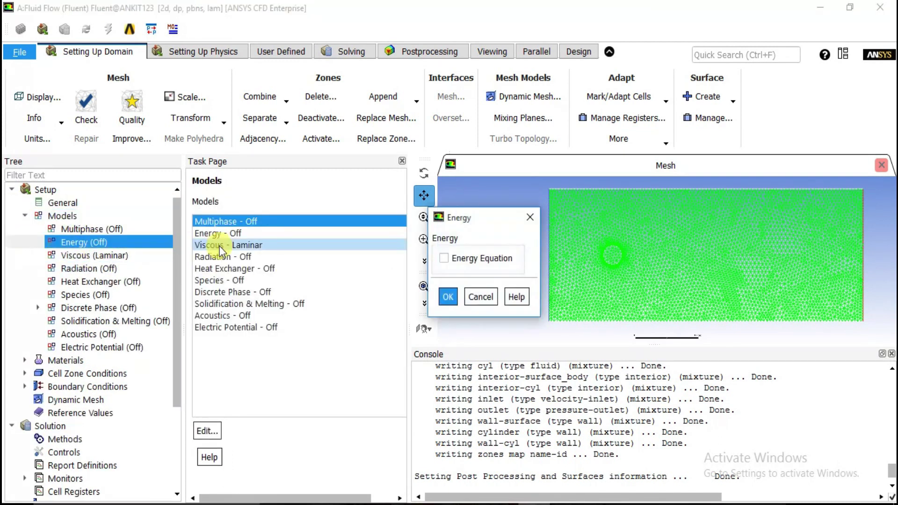
{"action": "left_click", "coordinate": [443, 258]}
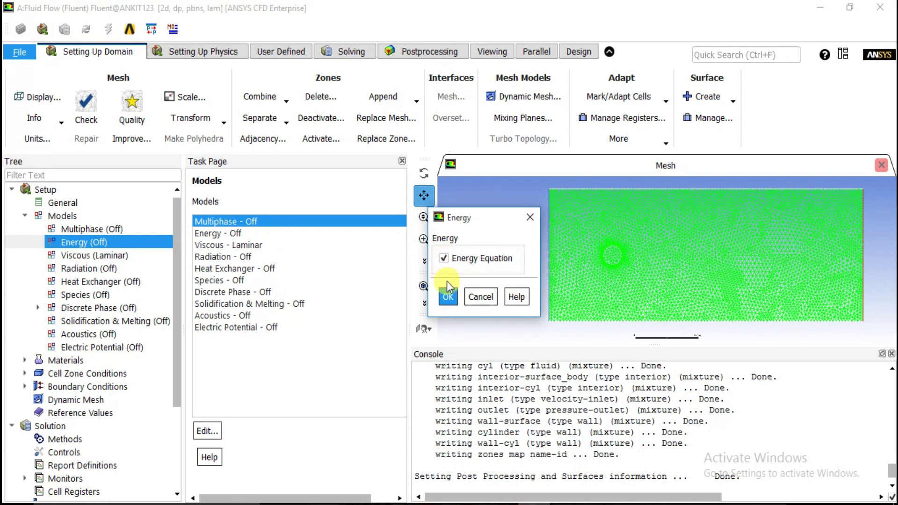
{"action": "left_click", "coordinate": [448, 297]}
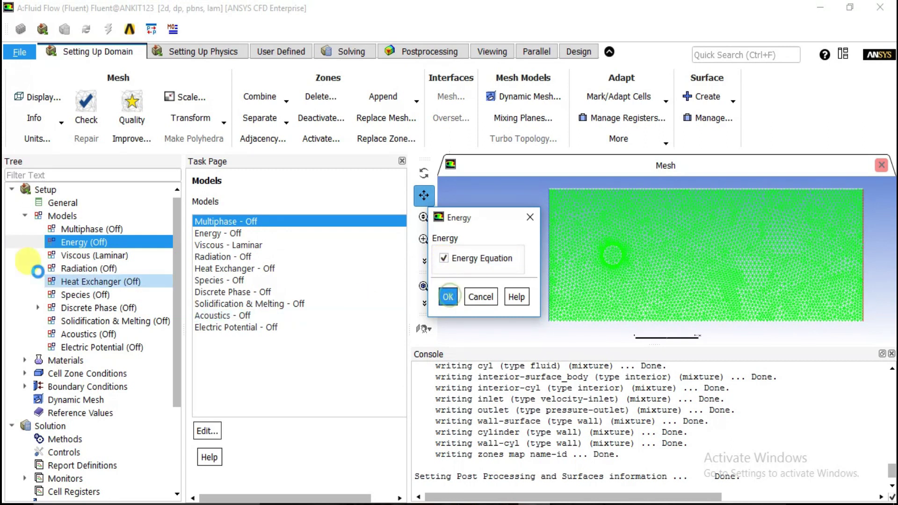
Set the viscous model to k-epsilon (2 eqn), using the Standard variant with standard wall functions
{"action": "left_click", "coordinate": [88, 258]}
{"action": "double_click", "coordinate": [88, 258]}
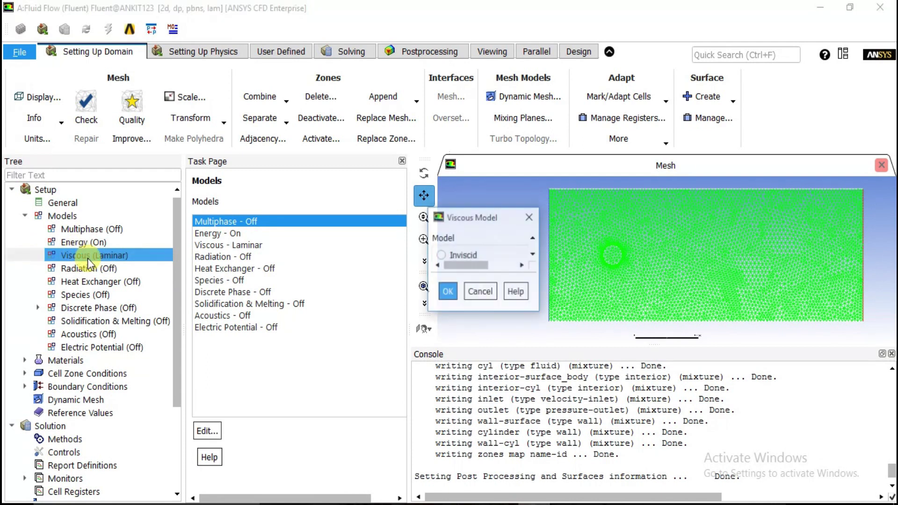
{"action": "left_click_drag", "start_coordinate": [468, 224], "coordinate": [231, 72]}
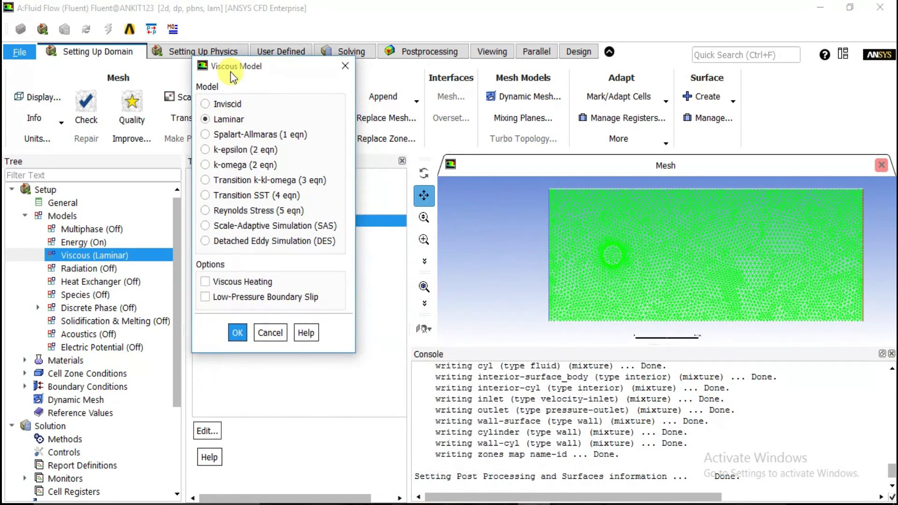
{"action": "left_click", "coordinate": [207, 150]}
{"action": "left_click_drag", "start_coordinate": [296, 66], "coordinate": [286, 11]}
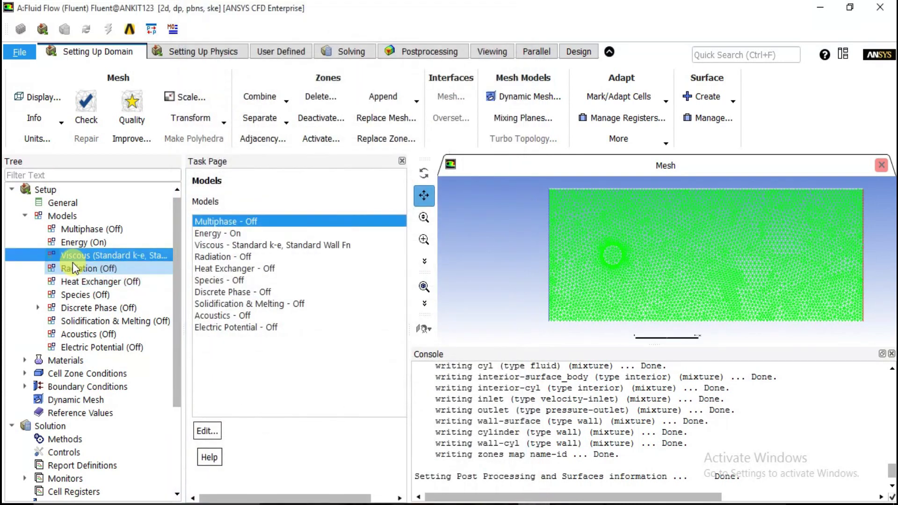
{"action": "left_click", "coordinate": [26, 217]}
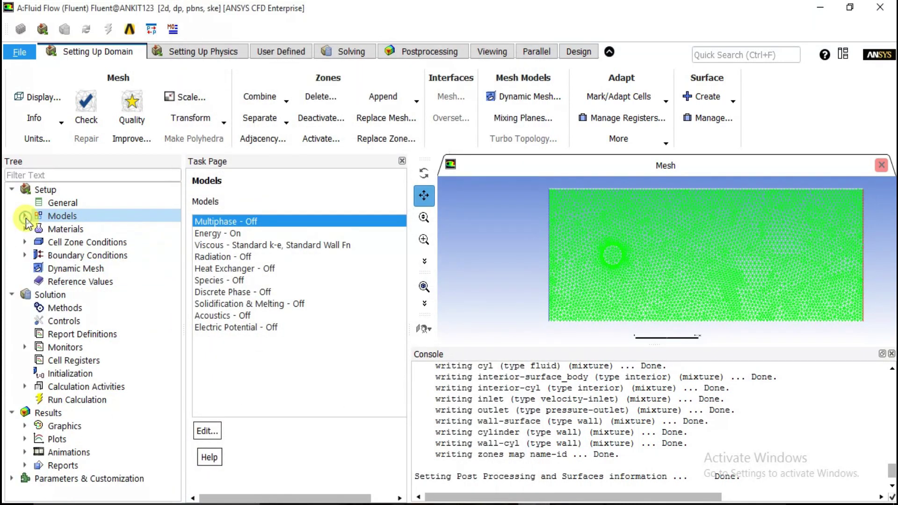
Review the fluid and solid materials defined for the simulation
{"action": "left_click", "coordinate": [55, 229]}
{"action": "left_click", "coordinate": [245, 233]}
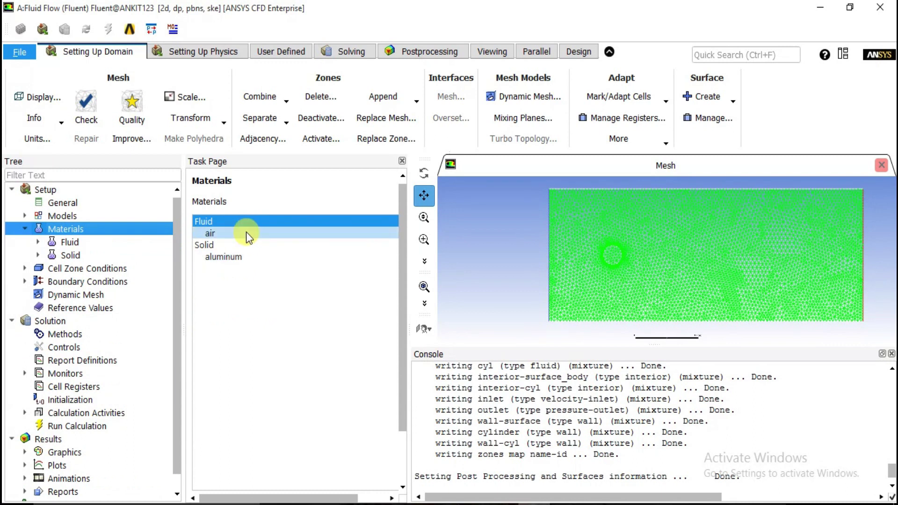
{"action": "left_click", "coordinate": [229, 248]}
{"action": "left_click", "coordinate": [229, 259]}
{"action": "left_click", "coordinate": [231, 234]}
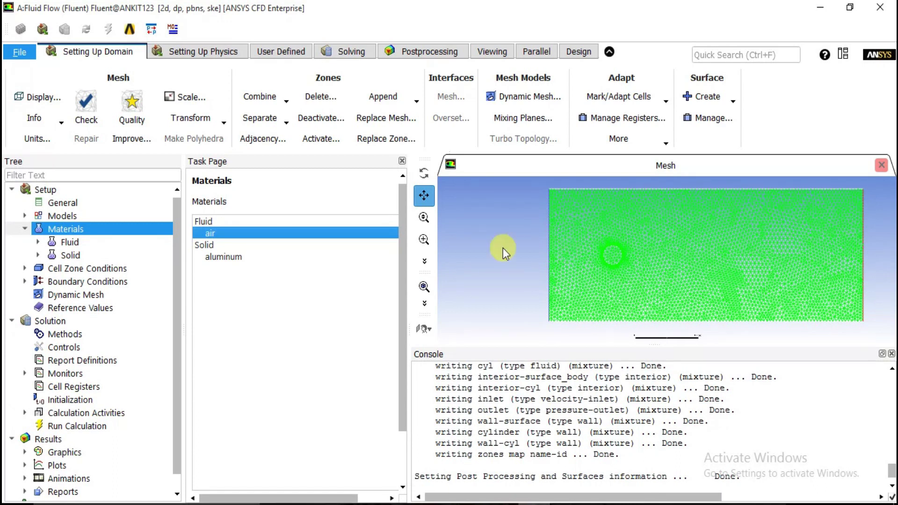
{"action": "left_click", "coordinate": [229, 265]}
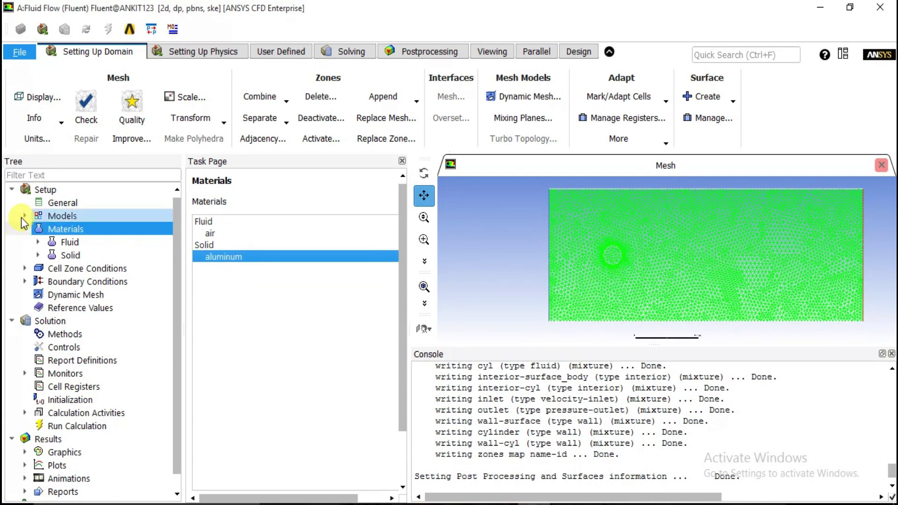
{"action": "left_click", "coordinate": [24, 229]}
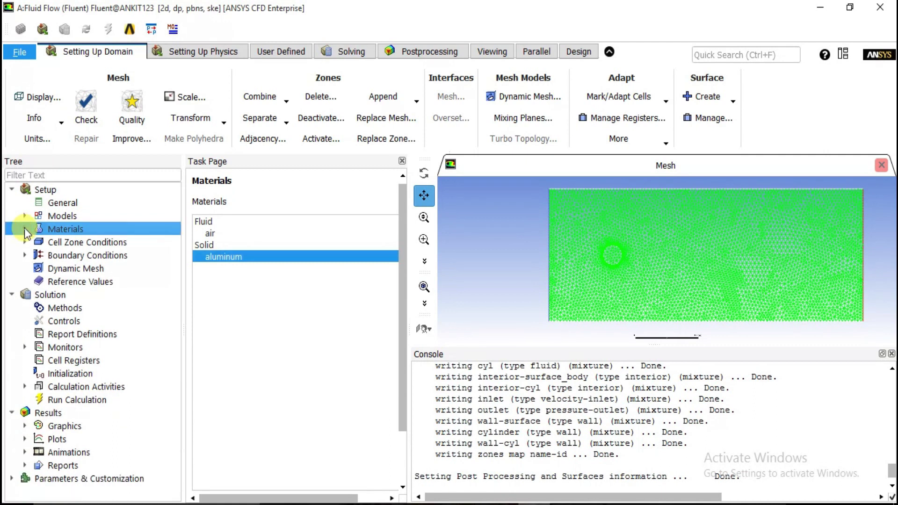
Change the cyl cell zone's type to solid with aluminum as its material
{"action": "double_click", "coordinate": [73, 242]}
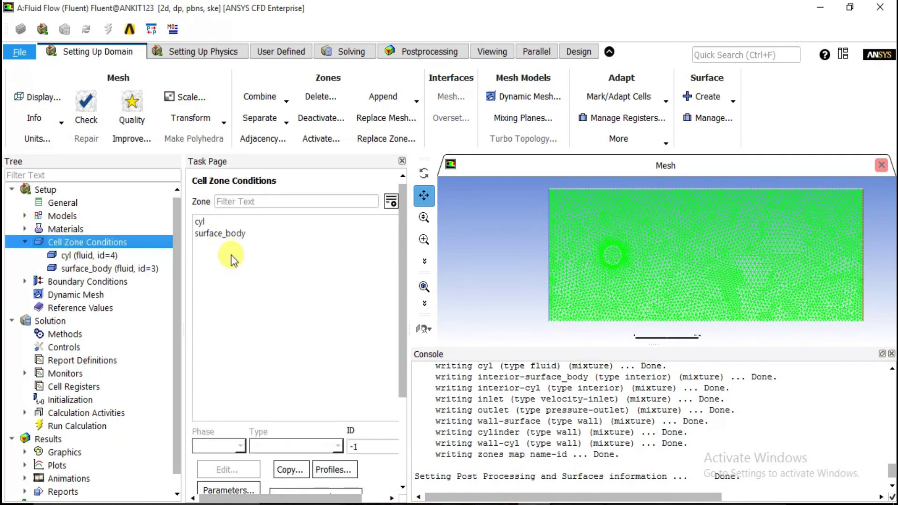
{"action": "left_click", "coordinate": [206, 223]}
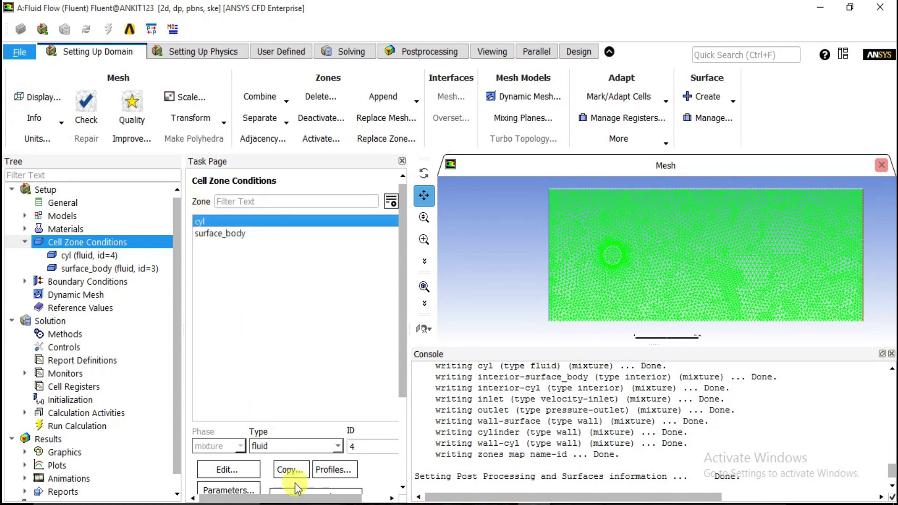
{"action": "left_click", "coordinate": [287, 445]}
{"action": "left_click", "coordinate": [274, 467]}
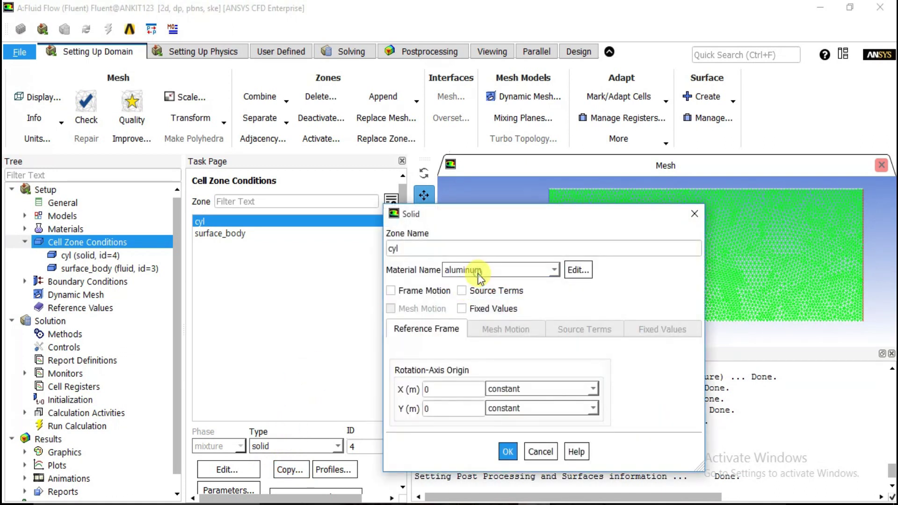
{"action": "left_click", "coordinate": [501, 450]}
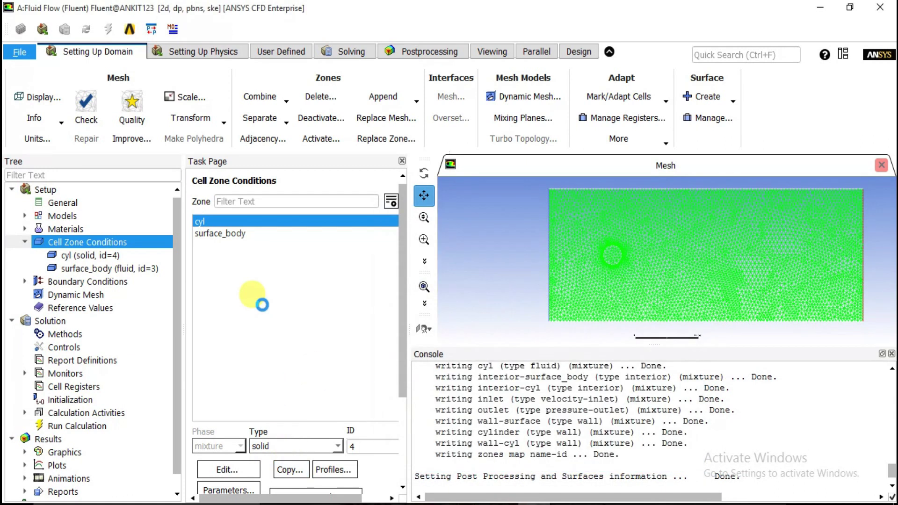
Check the zone type and material of the surface_body cell zone and accept its settings
{"action": "left_click", "coordinate": [242, 235]}
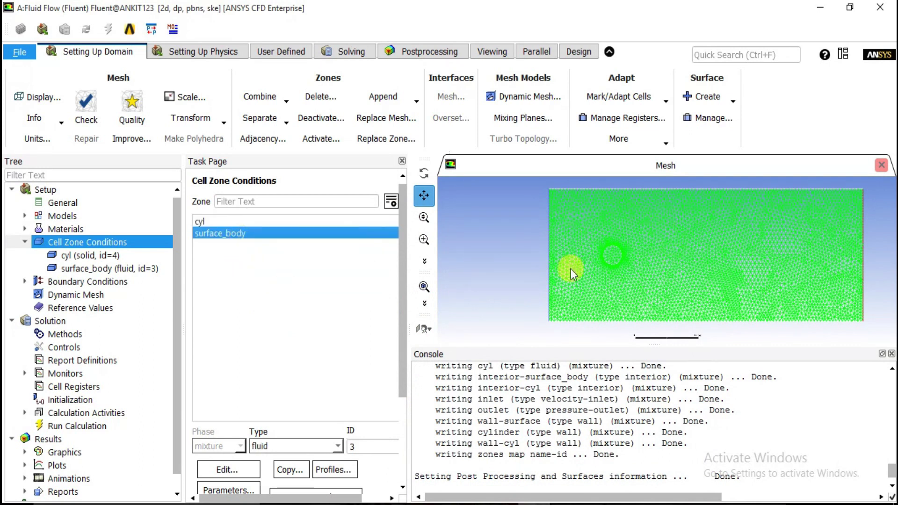
{"action": "left_click", "coordinate": [237, 469]}
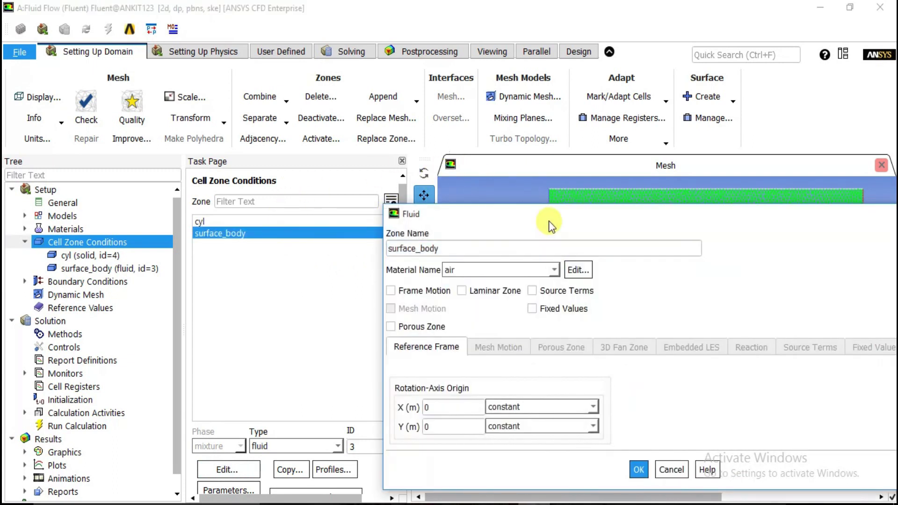
{"action": "left_click", "coordinate": [541, 408]}
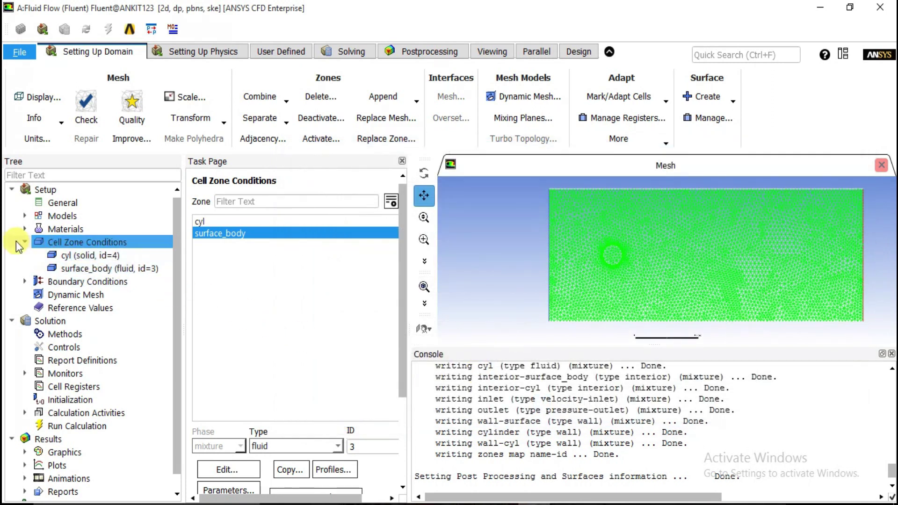
{"action": "left_click", "coordinate": [25, 242]}
Set the velocity magnitude at the inlet boundary to a constant 0.15 m/s
{"action": "left_click", "coordinate": [60, 256]}
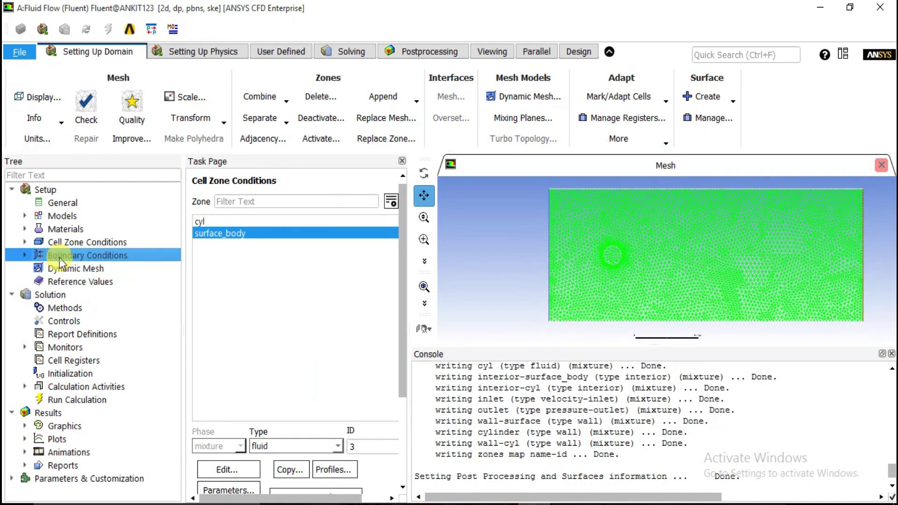
{"action": "double_click", "coordinate": [60, 259]}
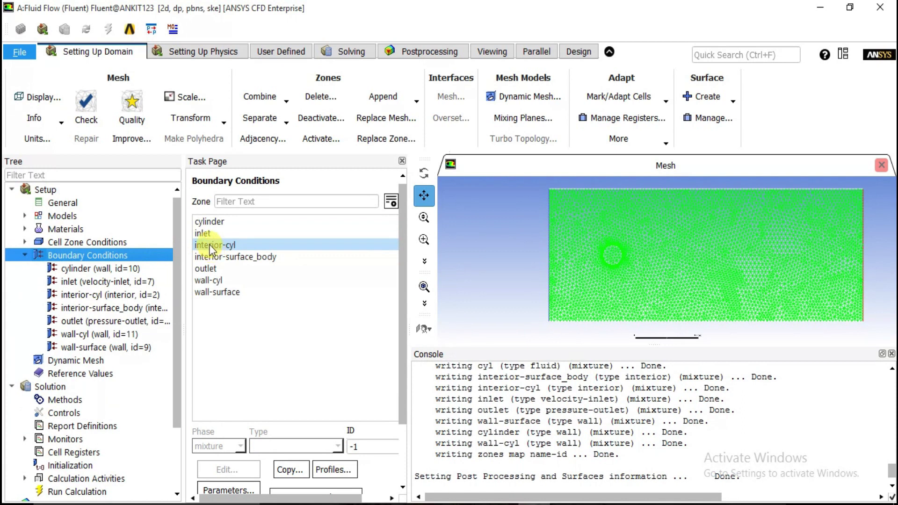
{"action": "left_click", "coordinate": [219, 237]}
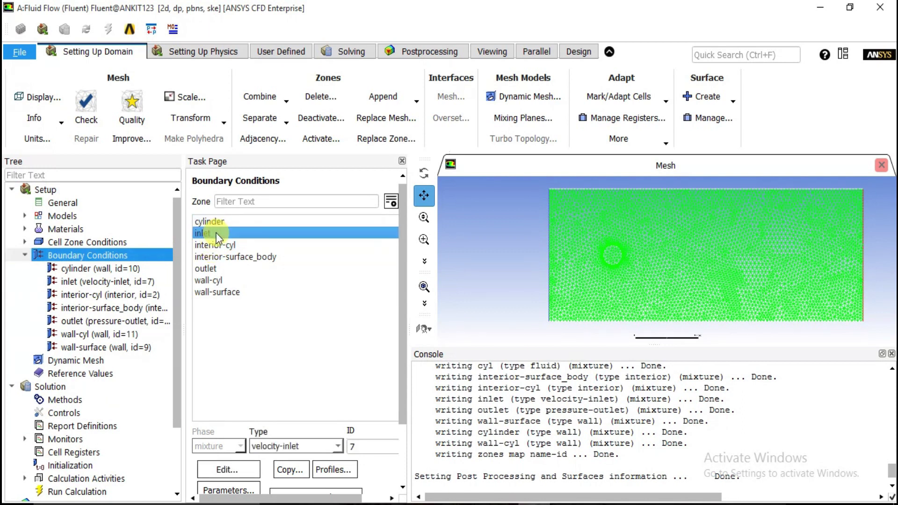
{"action": "left_click", "coordinate": [237, 470]}
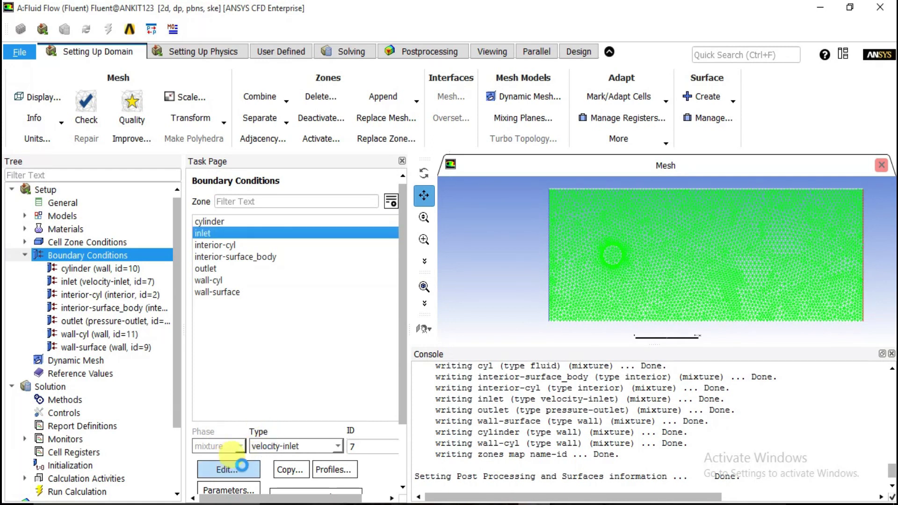
{"action": "left_click_drag", "start_coordinate": [461, 161], "coordinate": [267, 129]}
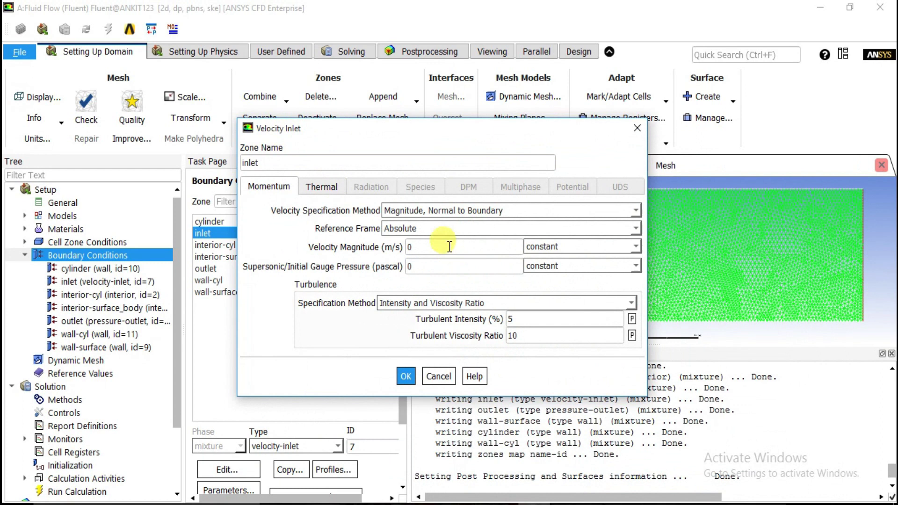
{"action": "left_click", "coordinate": [437, 245]}
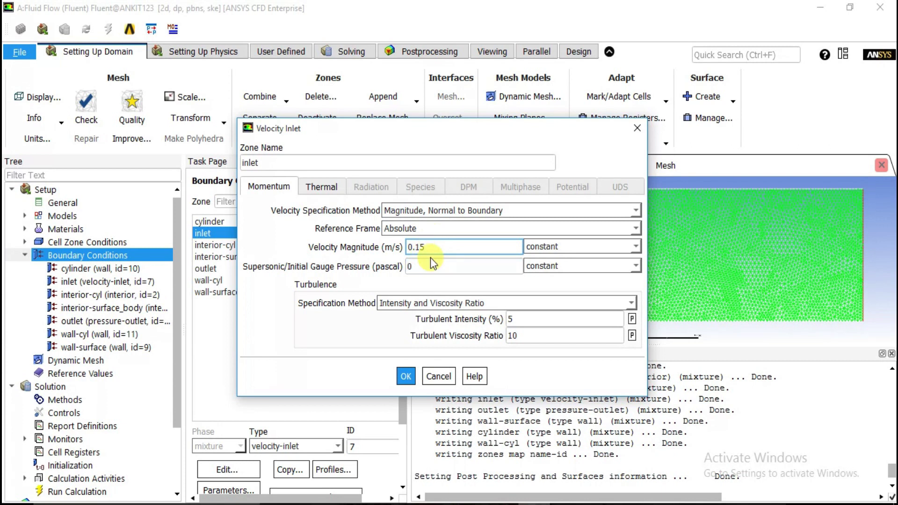
{"action": "left_click", "coordinate": [405, 377]}
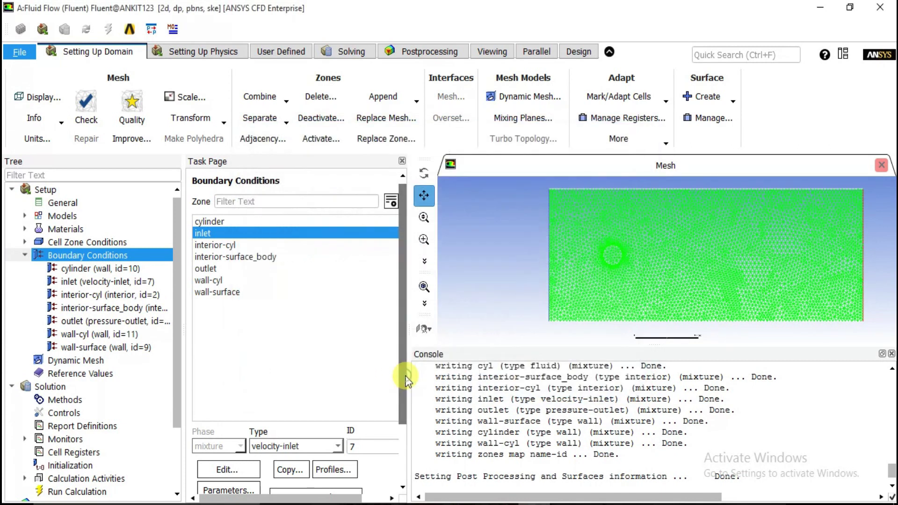
Check the inlet's momentum and thermal settings, including its temperature, and accept them
{"action": "double_click", "coordinate": [207, 236]}
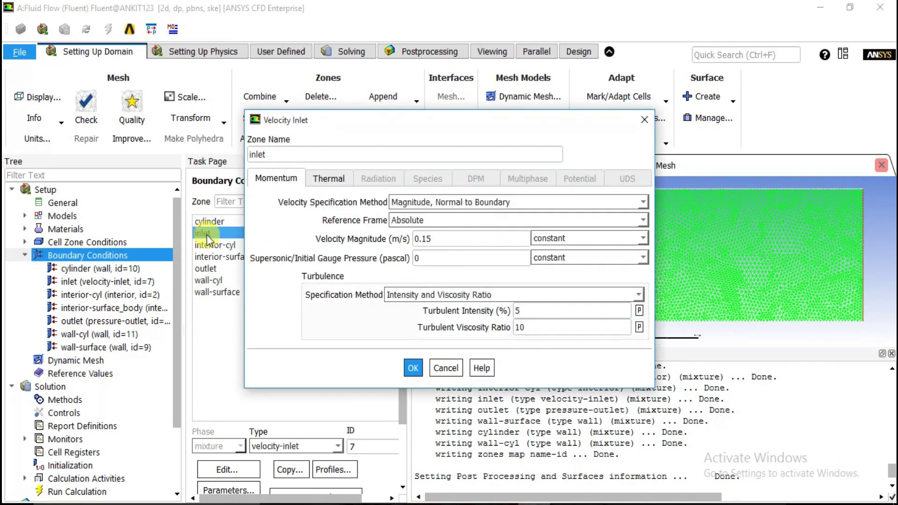
{"action": "left_click", "coordinate": [328, 179]}
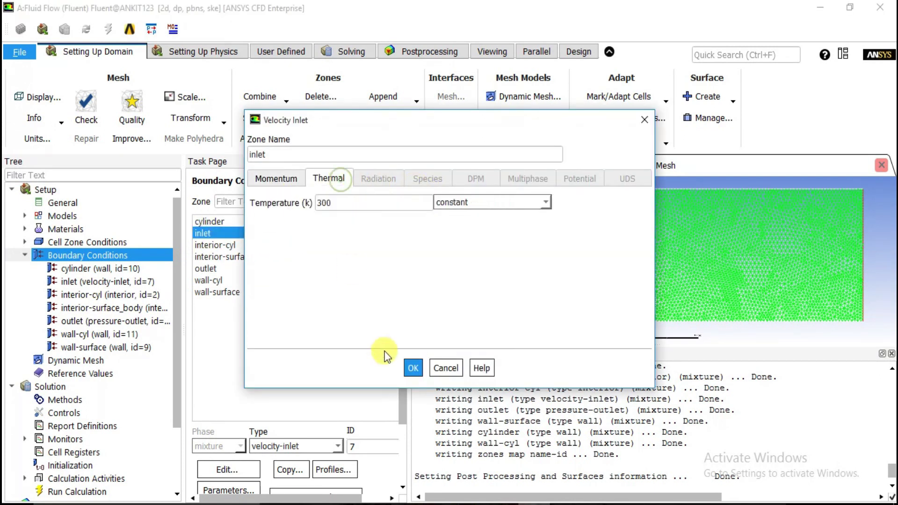
{"action": "left_click", "coordinate": [414, 368]}
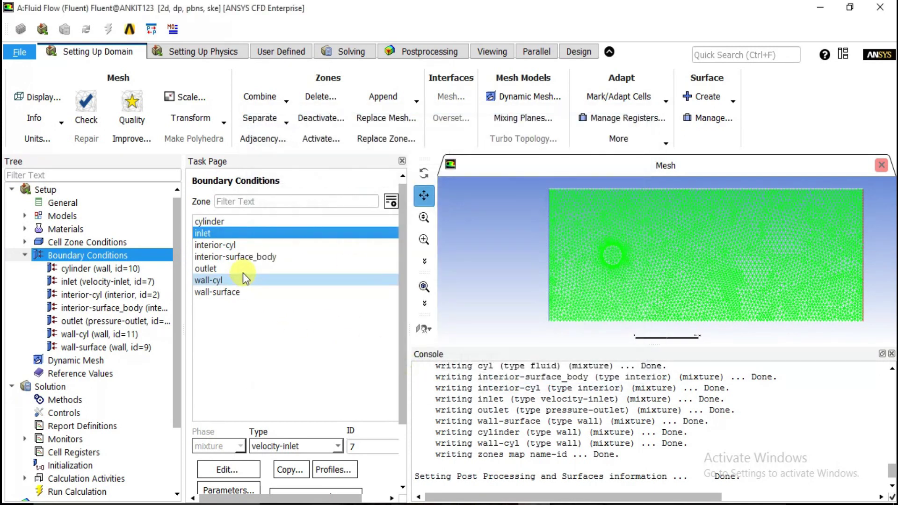
Review the momentum settings of the outlet's pressure-outlet condition and accept them
{"action": "left_click", "coordinate": [218, 270]}
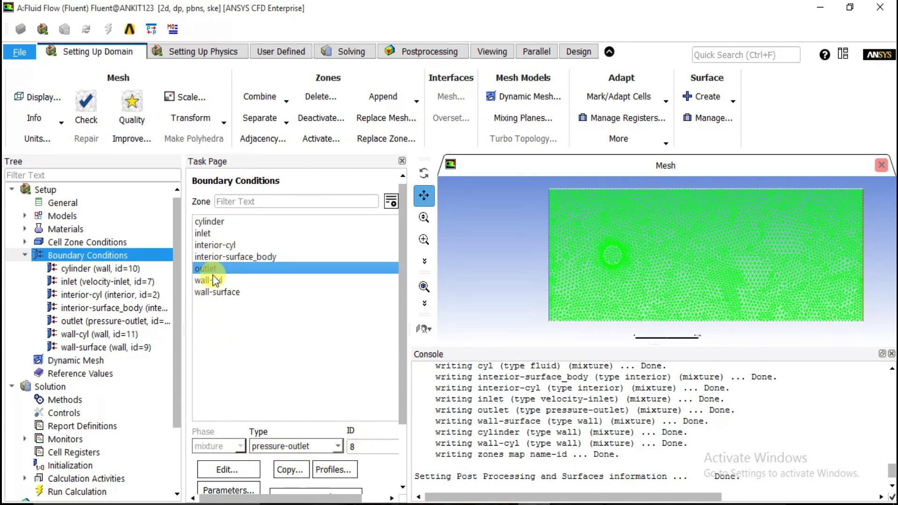
{"action": "left_click", "coordinate": [214, 271]}
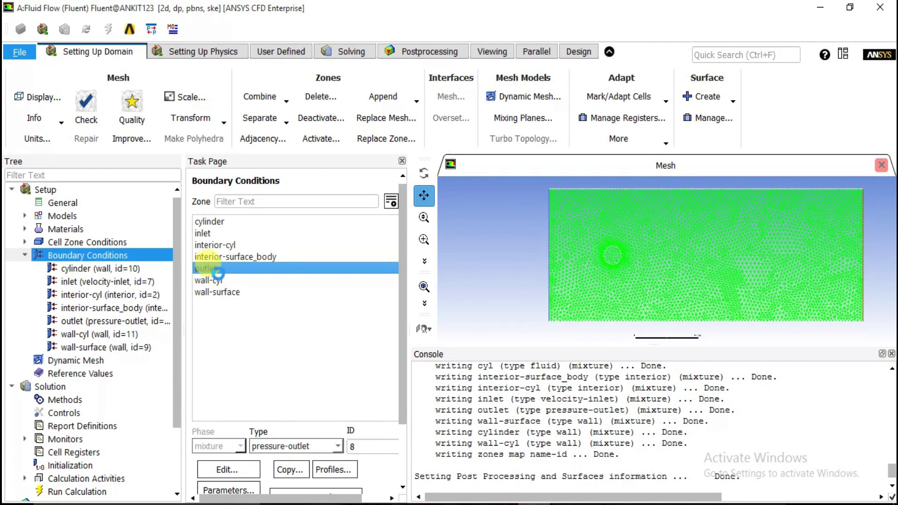
{"action": "left_click_drag", "start_coordinate": [573, 223], "coordinate": [420, 67]}
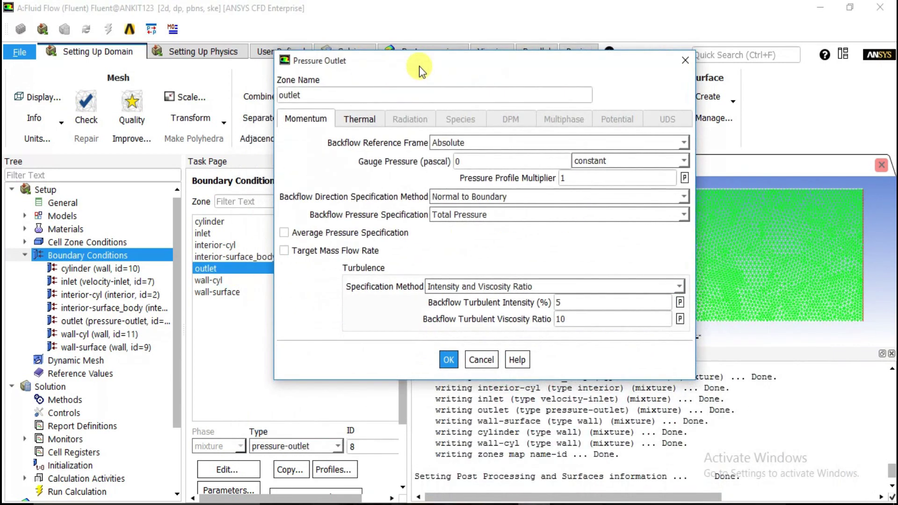
{"action": "left_click", "coordinate": [449, 360]}
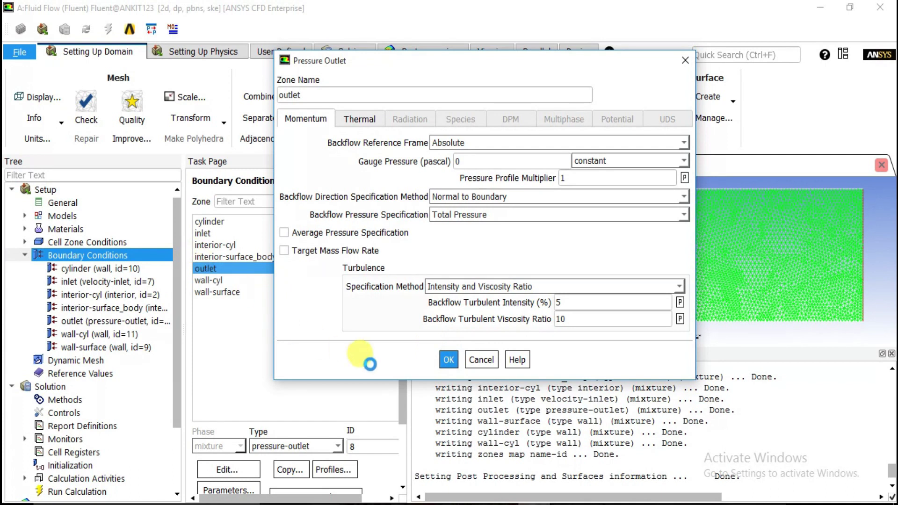
Give the wall-cyl boundary a convection thermal condition with heat transfer coefficient 20 W/m2-K and free stream temperature 400 K
{"action": "left_click", "coordinate": [238, 240]}
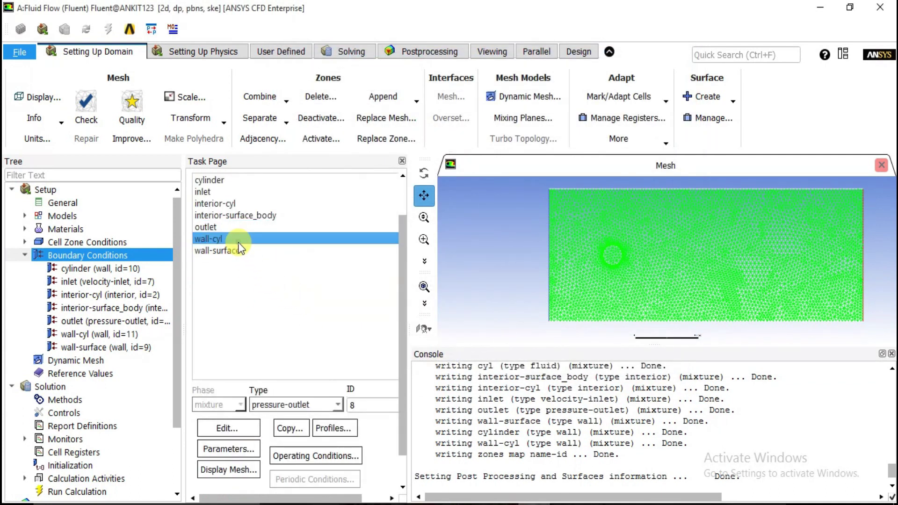
{"action": "scroll", "coordinate": [239, 247], "scroll_direction": "up", "scroll_amount": 2}
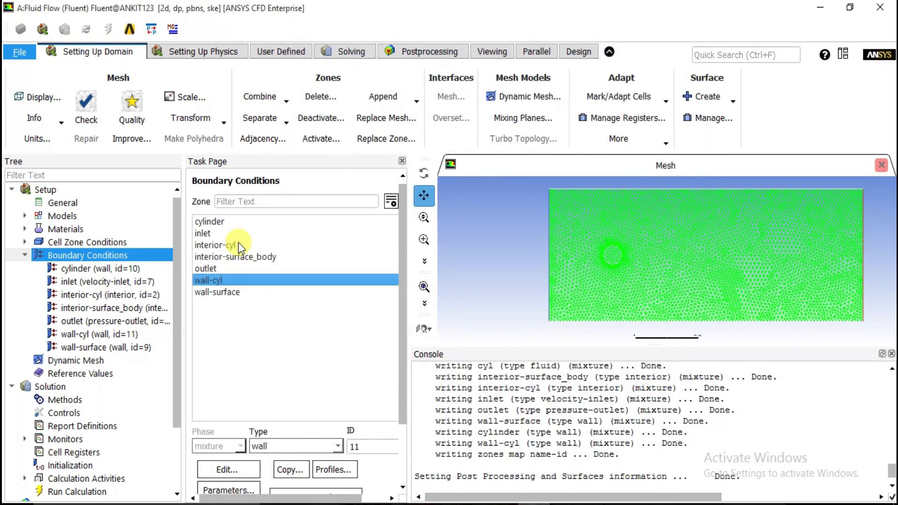
{"action": "scroll", "coordinate": [240, 246], "scroll_direction": "down", "scroll_amount": 2}
{"action": "left_click", "coordinate": [236, 429]}
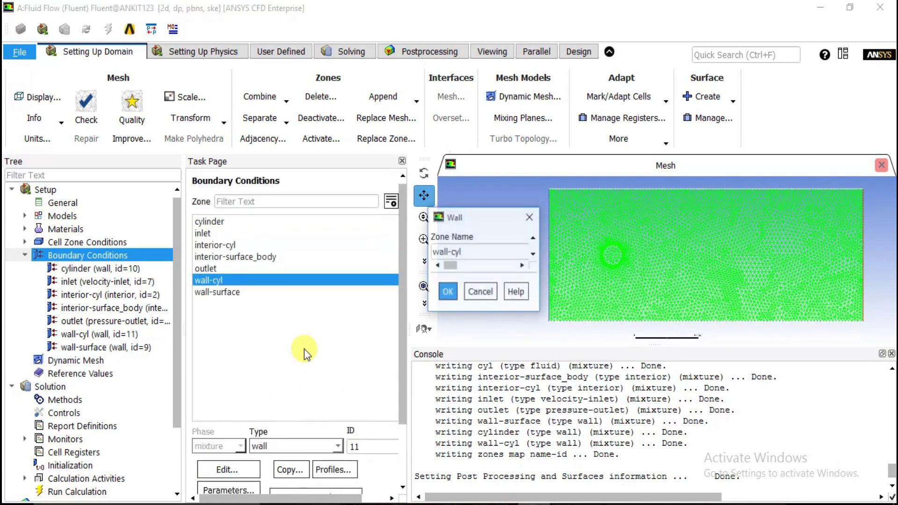
{"action": "left_click_drag", "start_coordinate": [403, 161], "coordinate": [372, 97]}
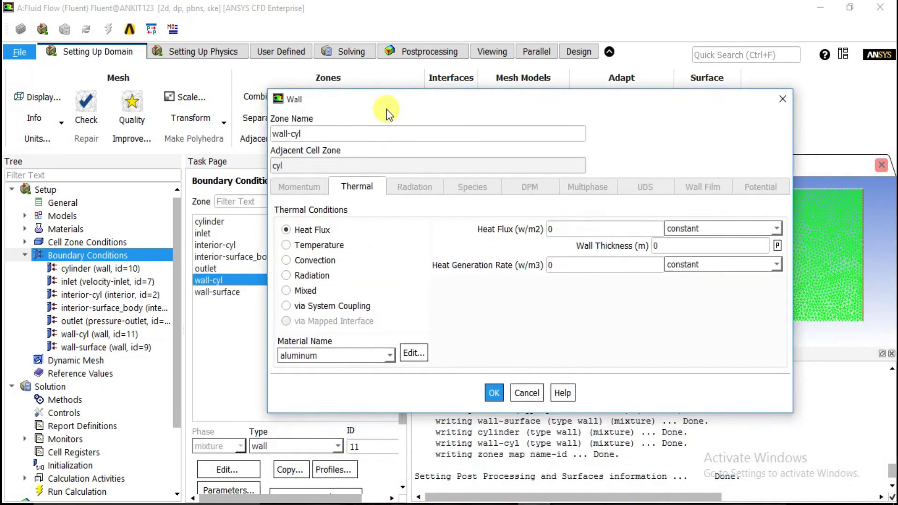
{"action": "left_click", "coordinate": [300, 263]}
{"action": "left_click", "coordinate": [588, 229]}
{"action": "left_click", "coordinate": [575, 250]}
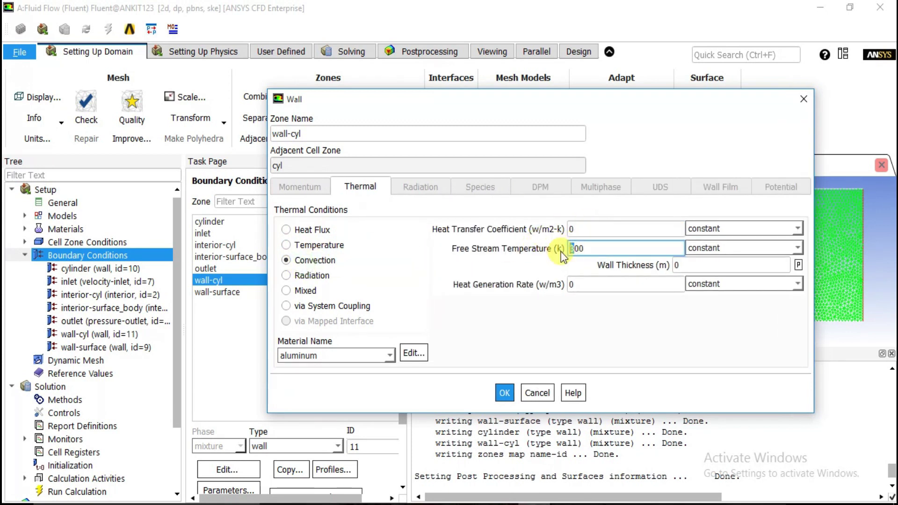
{"action": "left_click", "coordinate": [572, 229]}
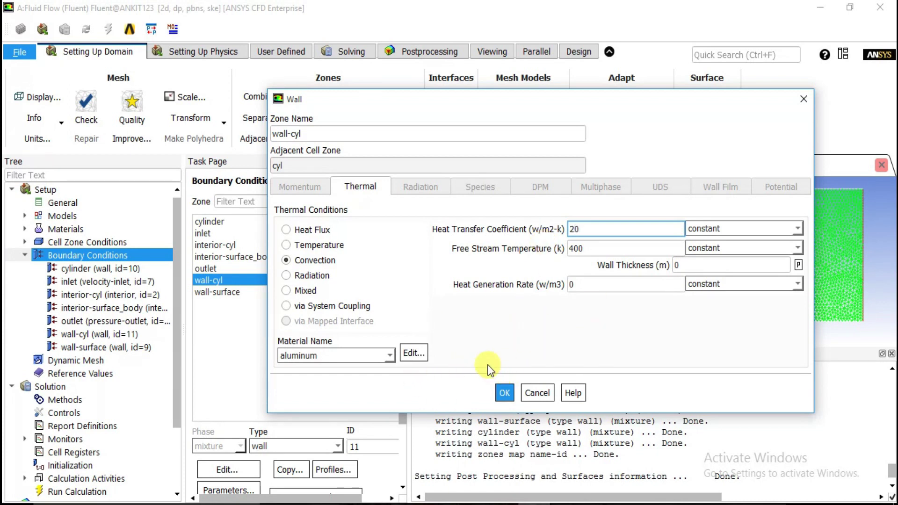
{"action": "left_click", "coordinate": [504, 393]}
Give the cylinder wall boundary a convection thermal condition with heat transfer coefficient 20 W/m2-K and free stream temperature 400 K
{"action": "left_click", "coordinate": [225, 224]}
{"action": "left_click", "coordinate": [237, 469]}
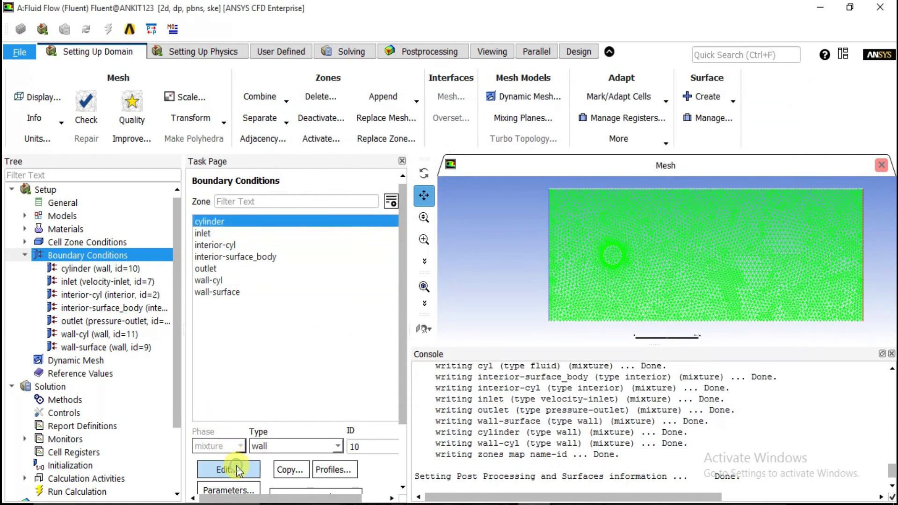
{"action": "left_click", "coordinate": [239, 470]}
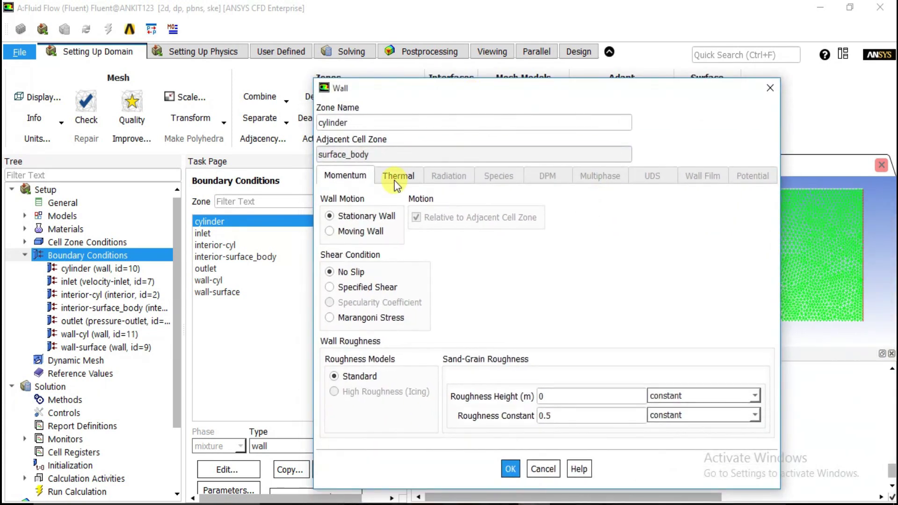
{"action": "left_click", "coordinate": [402, 177]}
{"action": "left_click", "coordinate": [332, 248]}
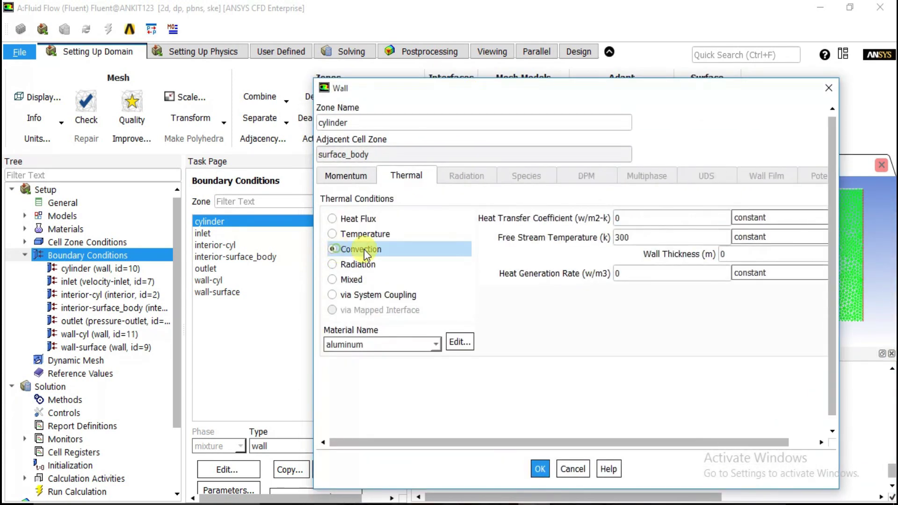
{"action": "double_click", "coordinate": [622, 219]}
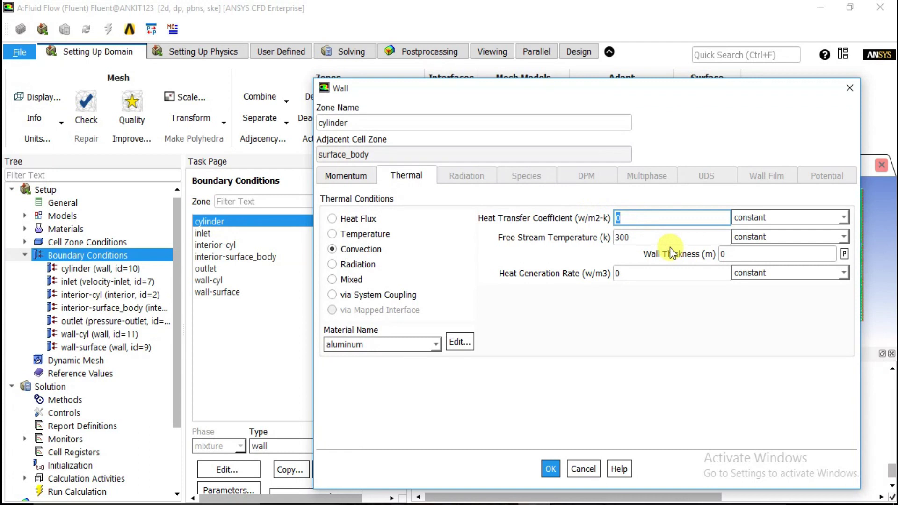
{"action": "left_click", "coordinate": [617, 239]}
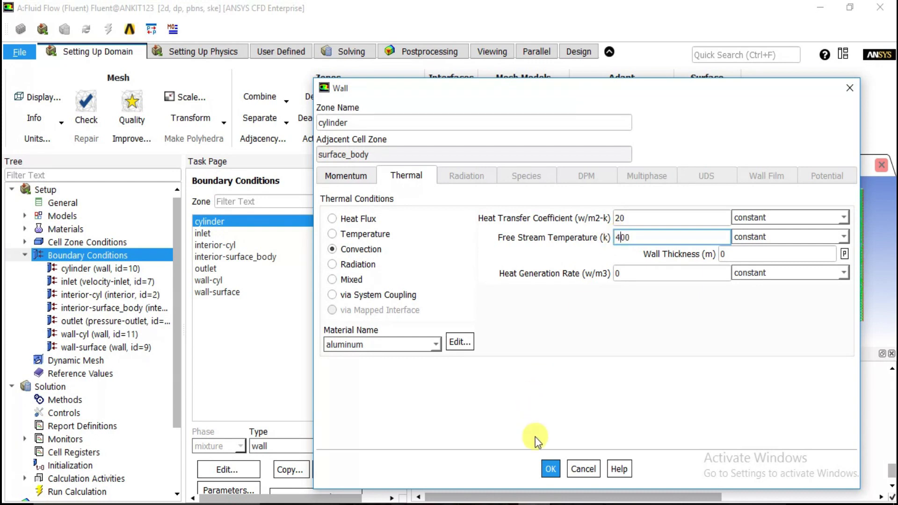
{"action": "left_click", "coordinate": [551, 469]}
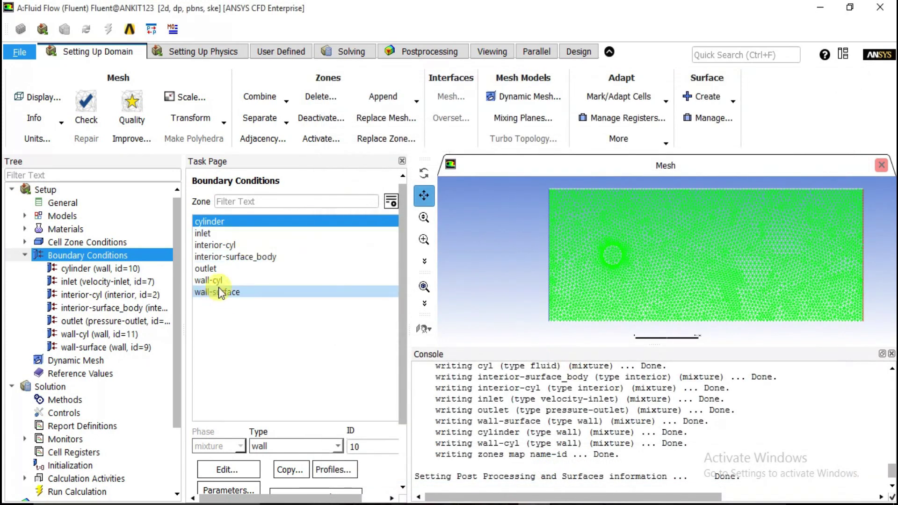
{"action": "scroll", "coordinate": [202, 244], "scroll_direction": "down", "scroll_amount": 2}
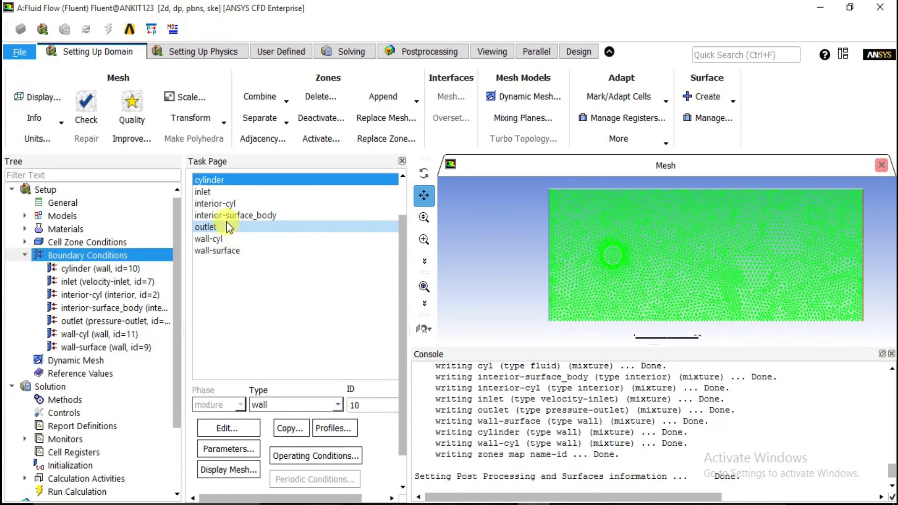
{"action": "left_click", "coordinate": [209, 255]}
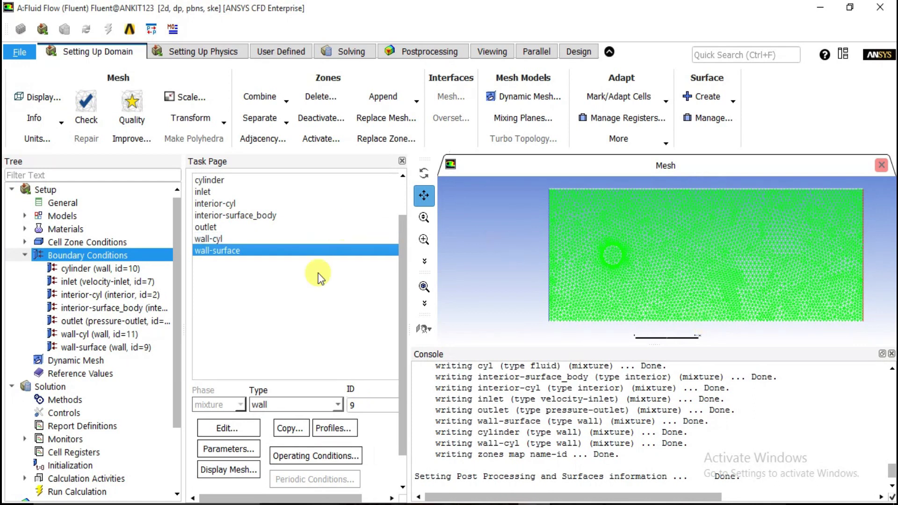
Initialize the solution with Standard Initialization, computing the initial values from the inlet
{"action": "left_click", "coordinate": [25, 256]}
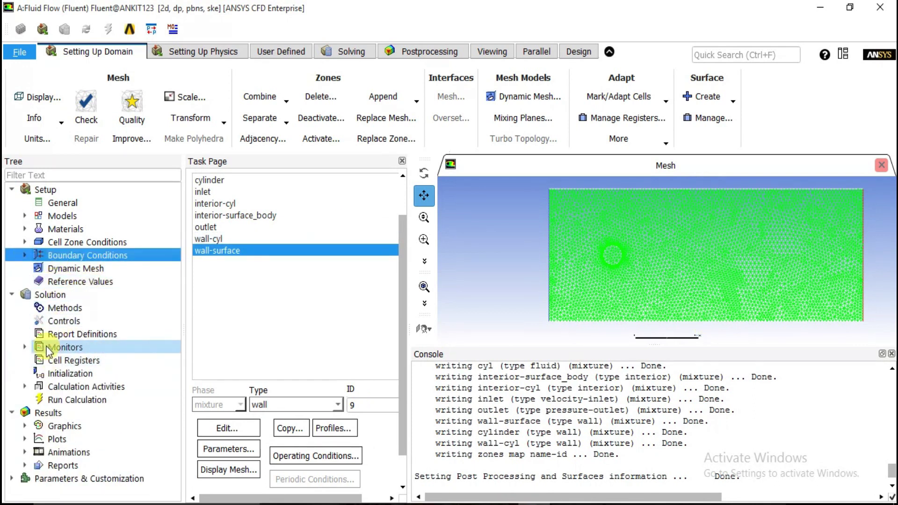
{"action": "left_click", "coordinate": [52, 374]}
{"action": "left_click", "coordinate": [204, 229]}
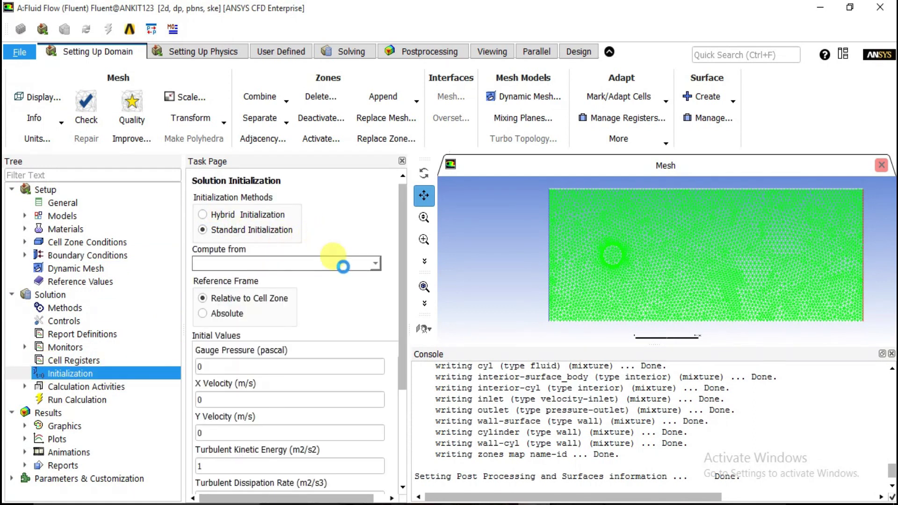
{"action": "left_click", "coordinate": [378, 265]}
{"action": "left_click", "coordinate": [326, 284]}
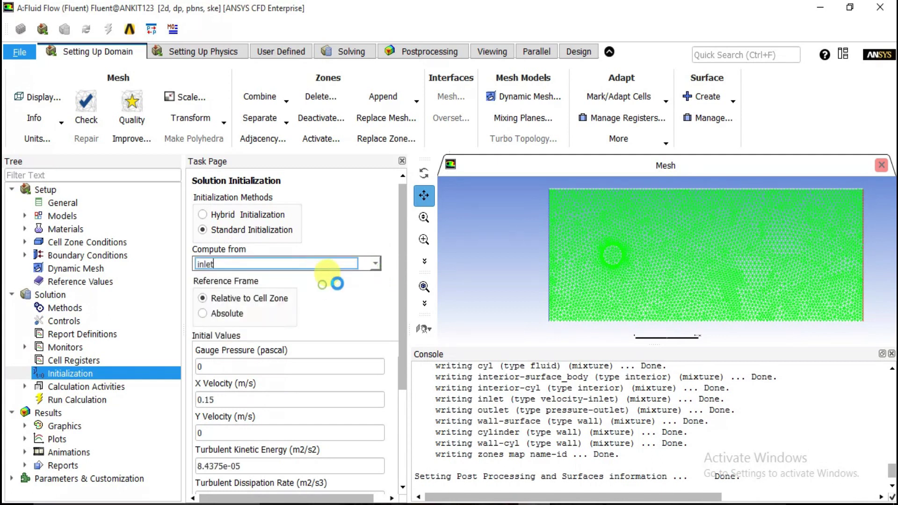
{"action": "left_click_drag", "start_coordinate": [402, 259], "coordinate": [401, 348]}
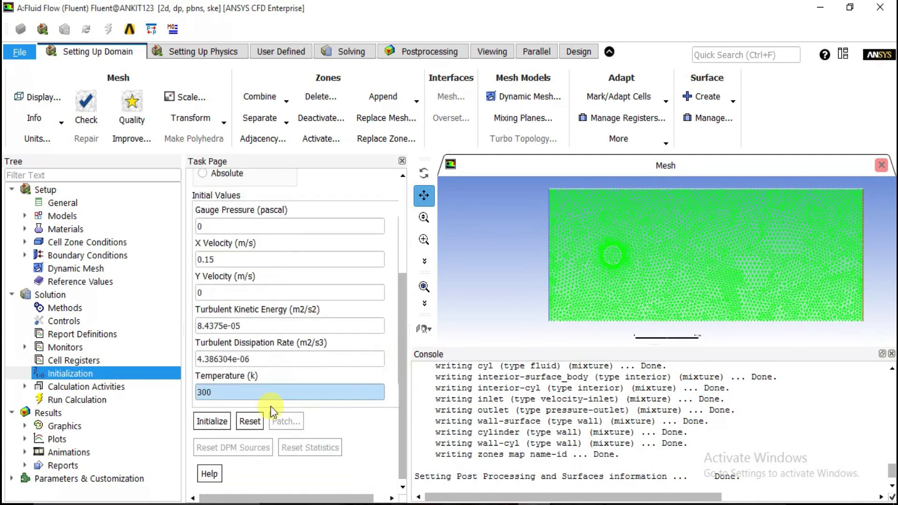
{"action": "left_click", "coordinate": [195, 420]}
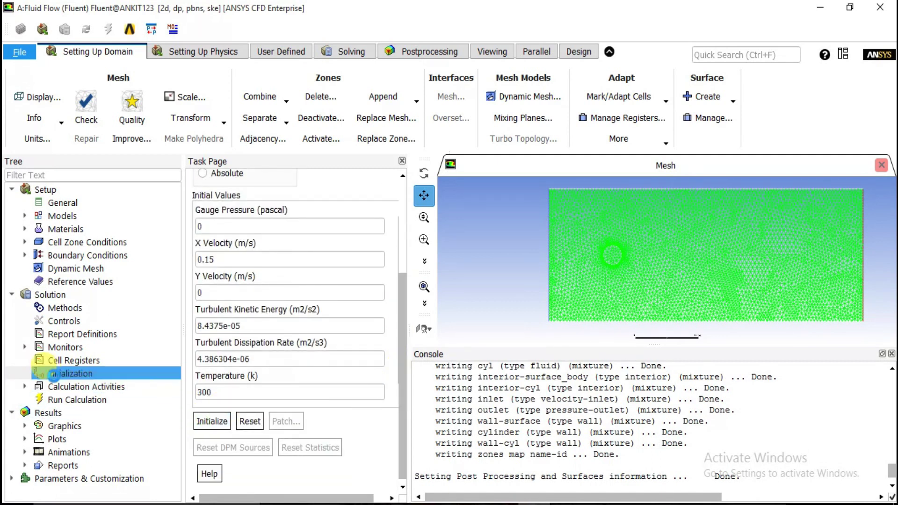
Start a new solution animation definition under Calculation Activities and name it press
{"action": "left_click", "coordinate": [77, 388]}
{"action": "double_click", "coordinate": [76, 388]}
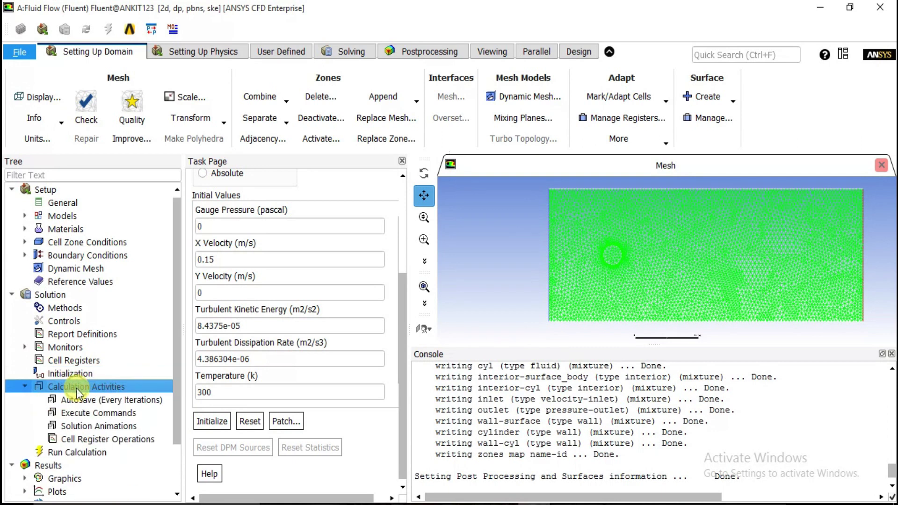
{"action": "left_click", "coordinate": [71, 427]}
{"action": "double_click", "coordinate": [72, 428]}
{"action": "left_click_drag", "start_coordinate": [422, 211], "coordinate": [271, 92]}
{"action": "double_click", "coordinate": [279, 111]}
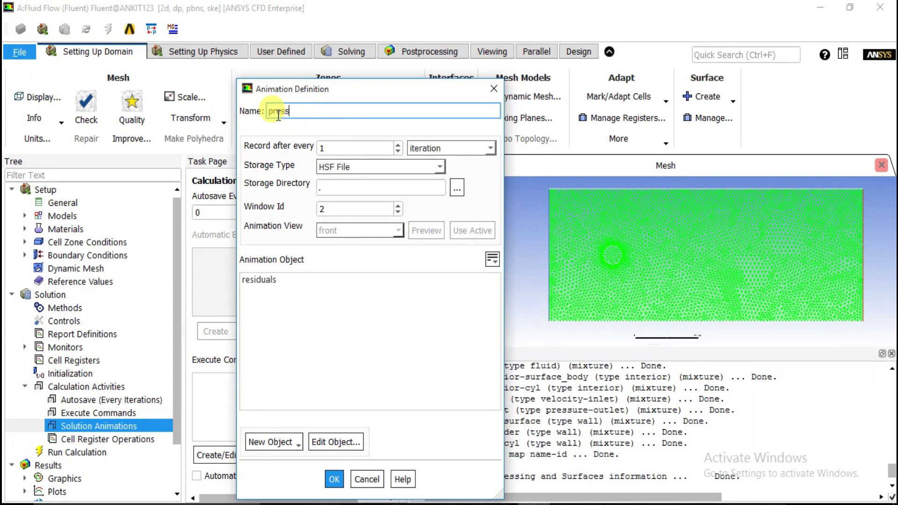
Create a static pressure contour on all surfaces, pick it as the press animation's object and save the animation
{"action": "left_click", "coordinate": [271, 440]}
{"action": "left_click", "coordinate": [299, 324]}
{"action": "left_click_drag", "start_coordinate": [479, 215], "coordinate": [371, 88]}
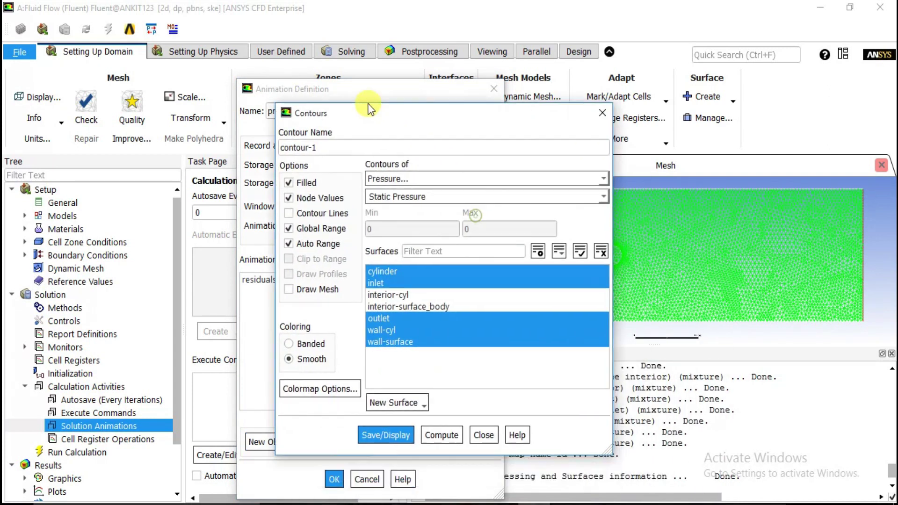
{"action": "left_click", "coordinate": [580, 225]}
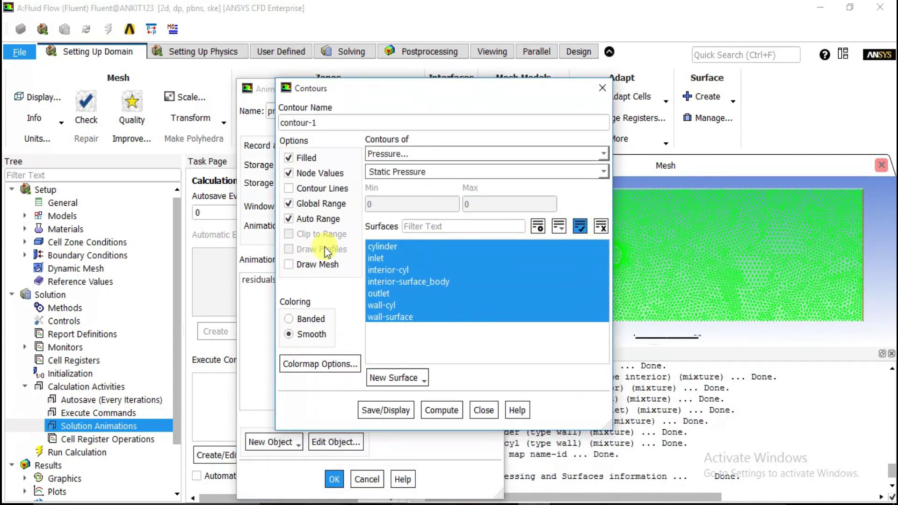
{"action": "left_click", "coordinate": [377, 418]}
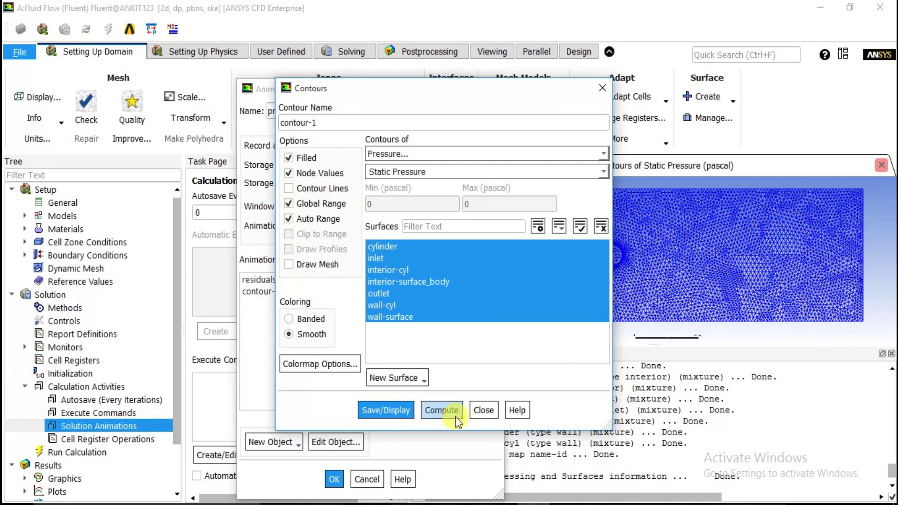
{"action": "left_click", "coordinate": [484, 410]}
{"action": "left_click", "coordinate": [294, 290]}
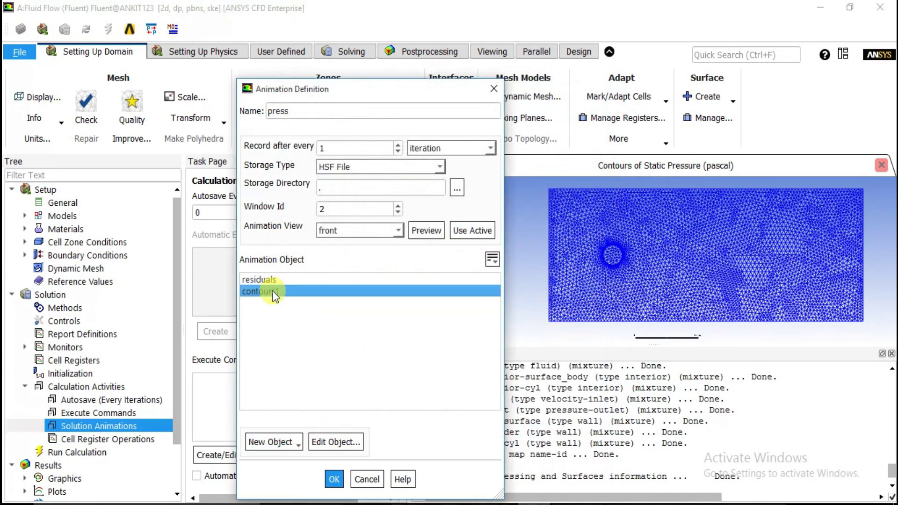
{"action": "left_click", "coordinate": [334, 479]}
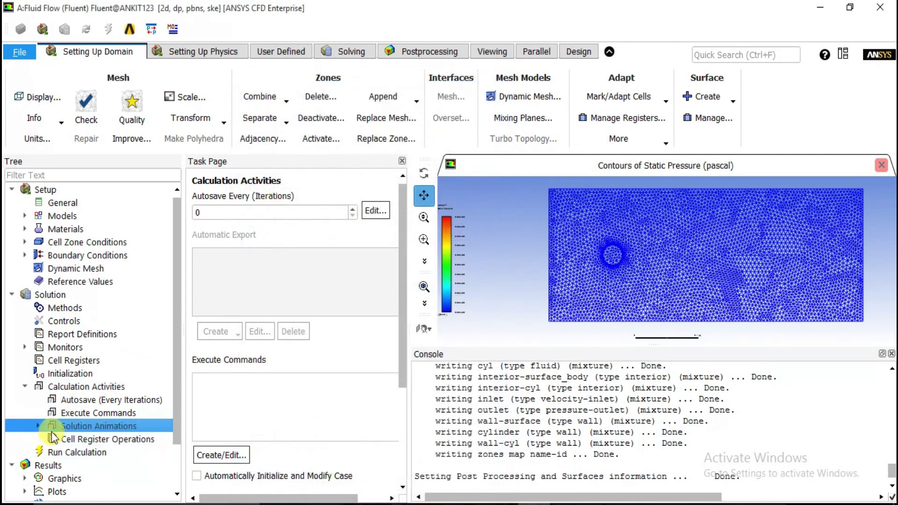
{"action": "left_click", "coordinate": [38, 426]}
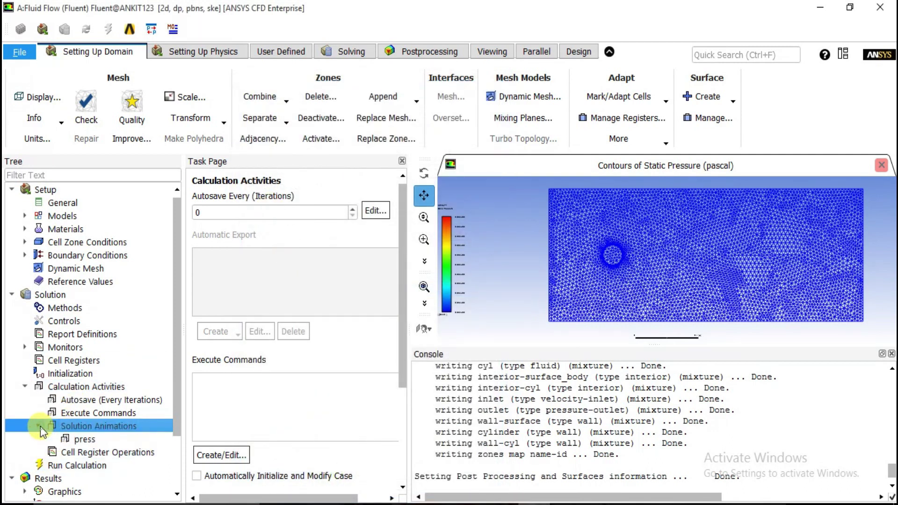
Start a solution animation definition named vel and create a velocity magnitude contour on all surfaces for it
{"action": "double_click", "coordinate": [88, 425]}
{"action": "left_click", "coordinate": [378, 71]}
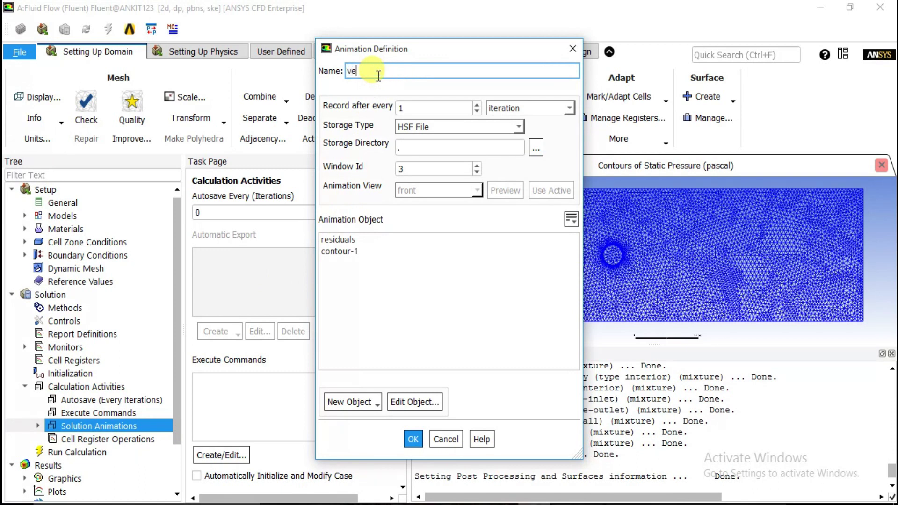
{"action": "left_click", "coordinate": [350, 403]}
{"action": "left_click", "coordinate": [364, 292]}
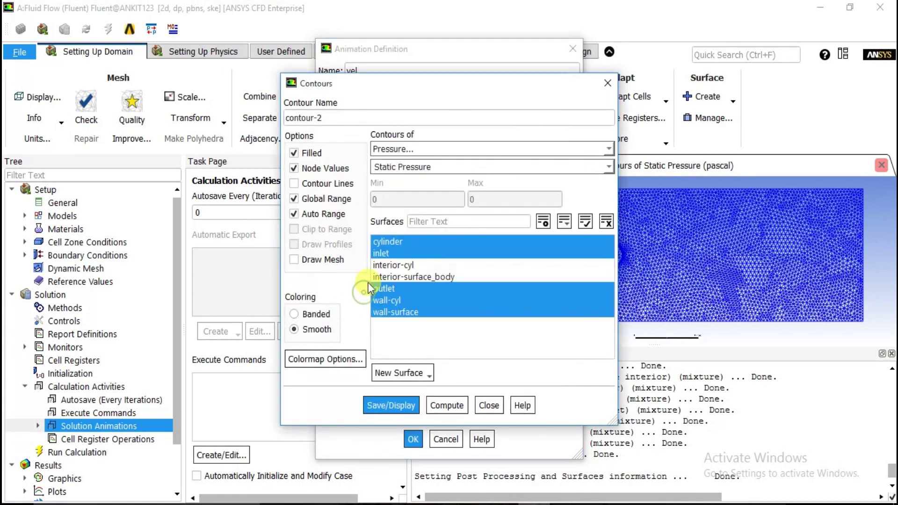
{"action": "left_click", "coordinate": [586, 223]}
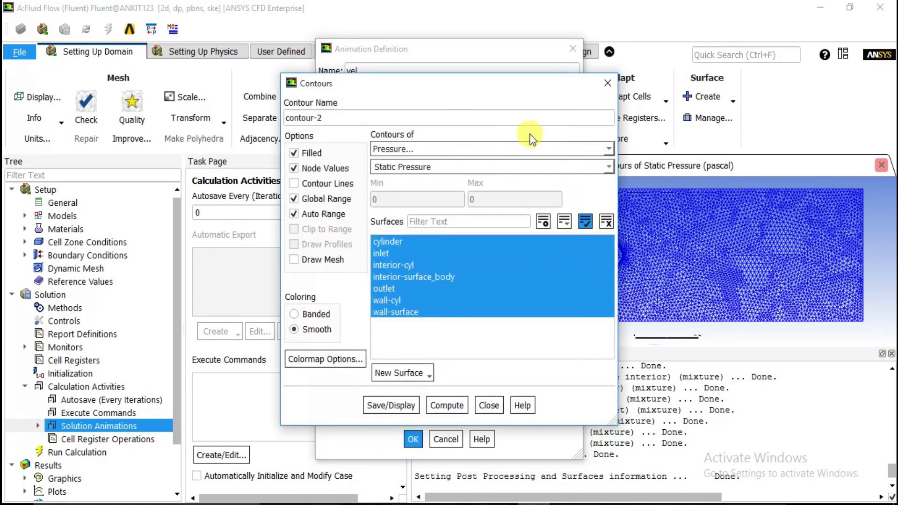
{"action": "left_click", "coordinate": [531, 148]}
{"action": "left_click", "coordinate": [478, 183]}
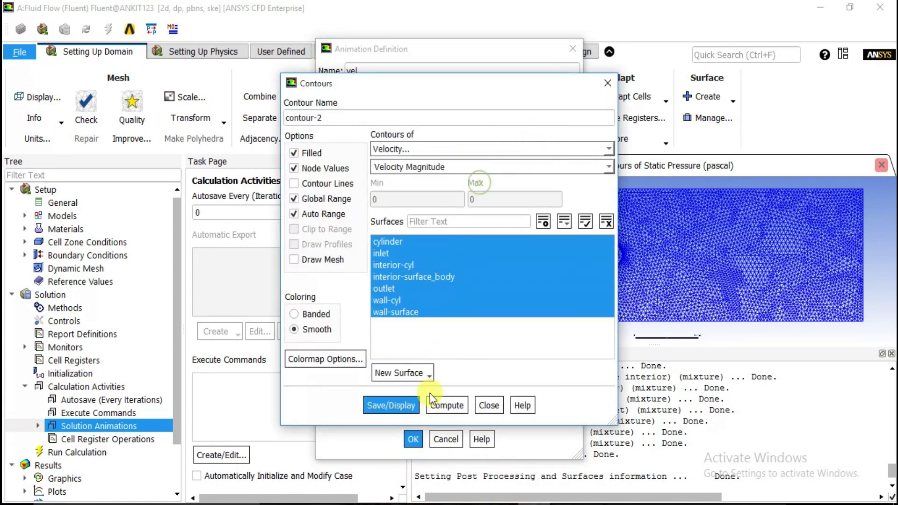
{"action": "left_click", "coordinate": [395, 406]}
{"action": "left_click", "coordinate": [487, 406]}
Try to save the vel animation without picking an animation object, and check the list of solution animations
{"action": "left_click", "coordinate": [414, 439]}
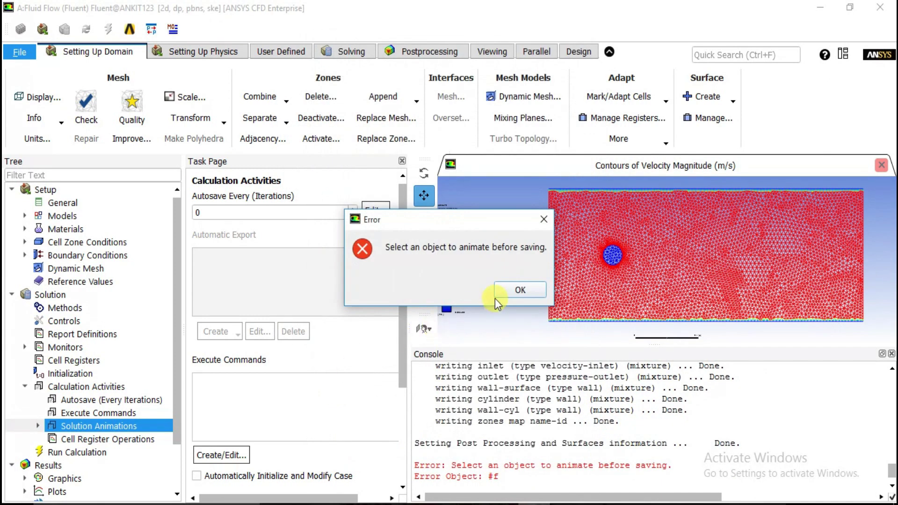
{"action": "left_click", "coordinate": [497, 294]}
{"action": "left_click", "coordinate": [38, 426]}
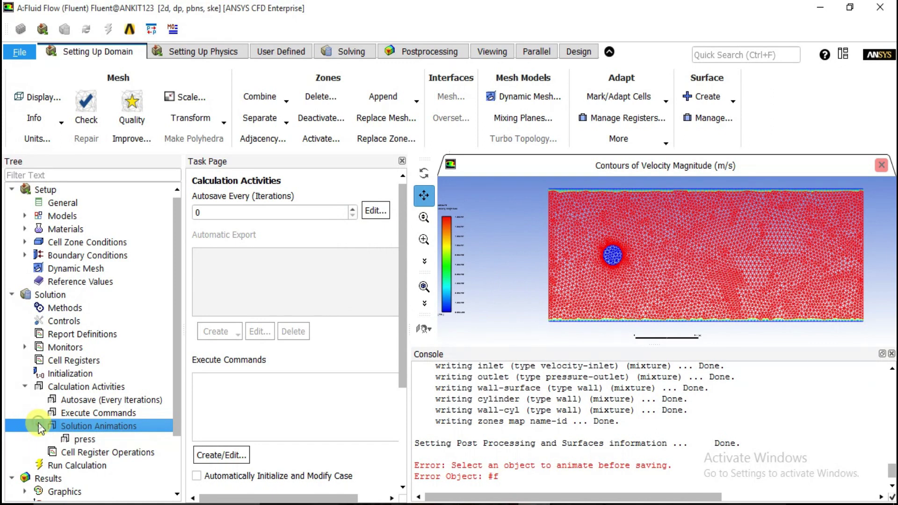
Define a solution animation named vel with contour-2 as its object, save it and list the defined solution animations
{"action": "double_click", "coordinate": [98, 426]}
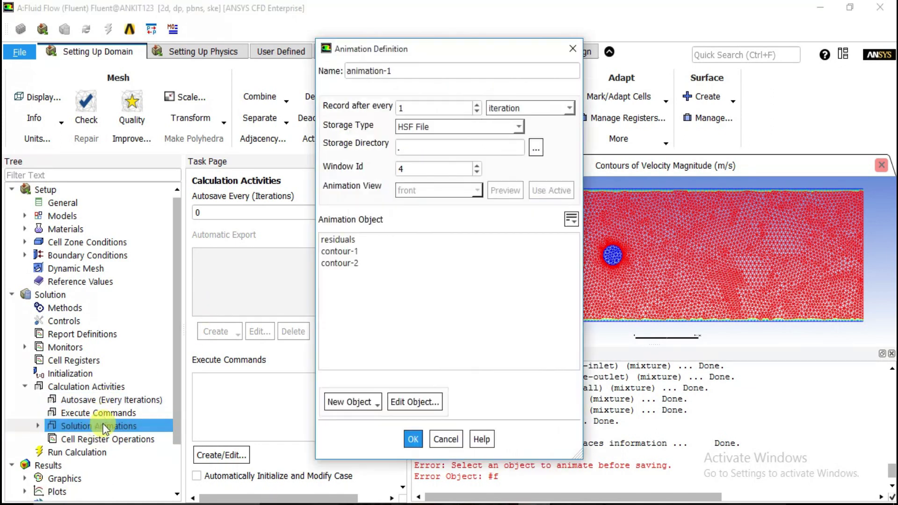
{"action": "triple_click", "coordinate": [380, 72]}
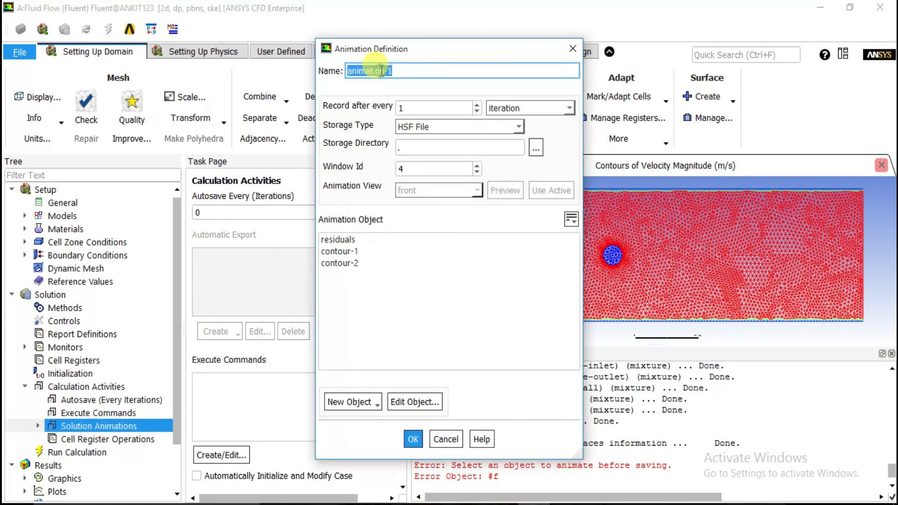
{"action": "type", "text": "vel"}
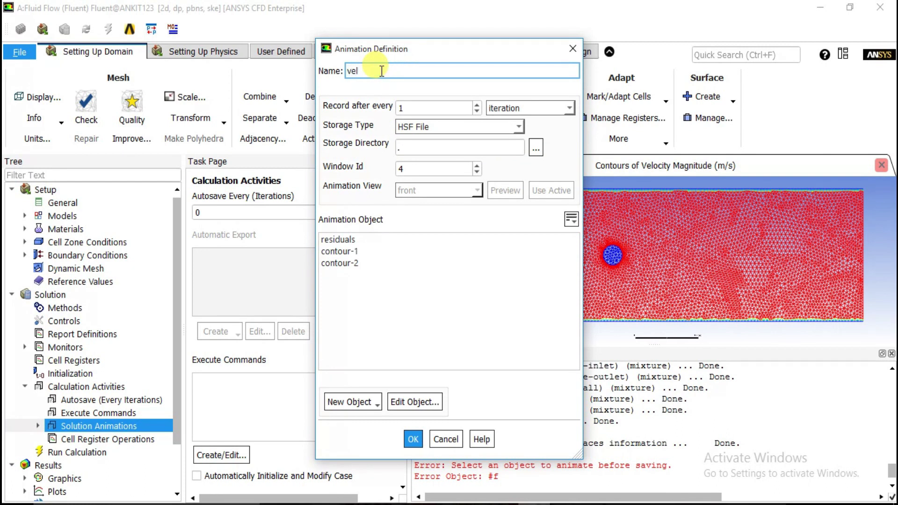
{"action": "left_click", "coordinate": [345, 263]}
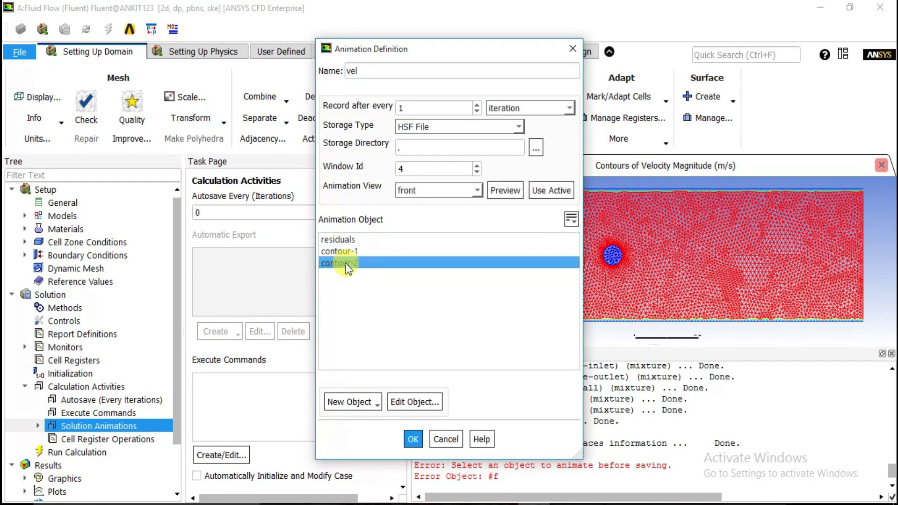
{"action": "left_click", "coordinate": [413, 439]}
{"action": "left_click", "coordinate": [37, 426]}
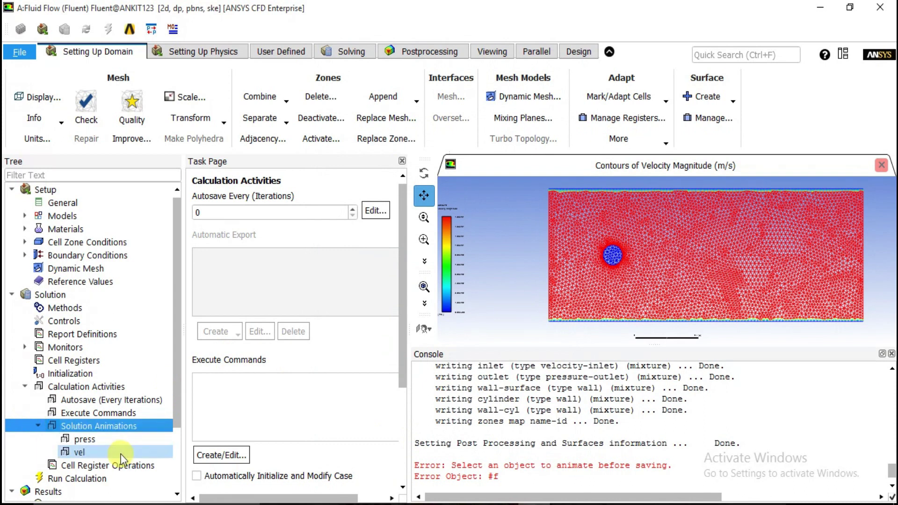
Start a new solution animation definition and name it temp
{"action": "double_click", "coordinate": [120, 426]}
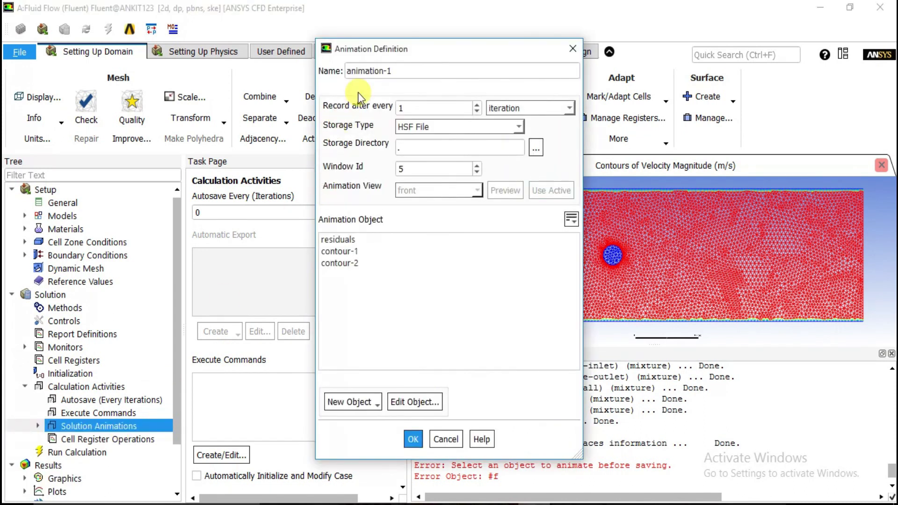
{"action": "double_click", "coordinate": [368, 70]}
{"action": "type", "text": "temp"}
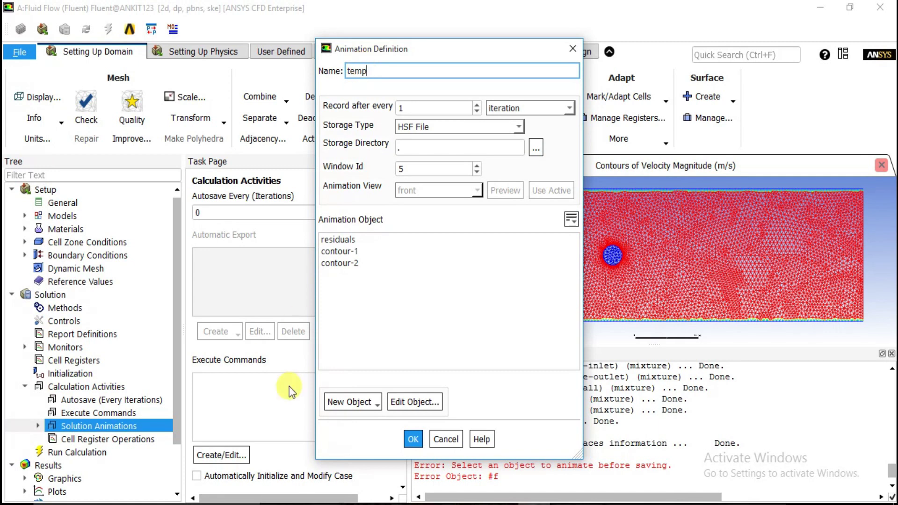
Create a static temperature contour on all surfaces, pick it as the temp animation's object and save the animation
{"action": "left_click", "coordinate": [358, 402]}
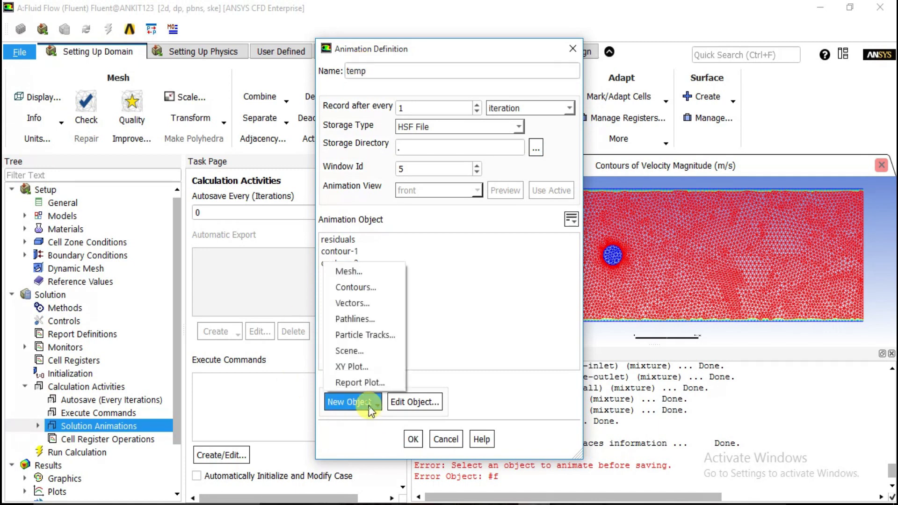
{"action": "left_click", "coordinate": [351, 287]}
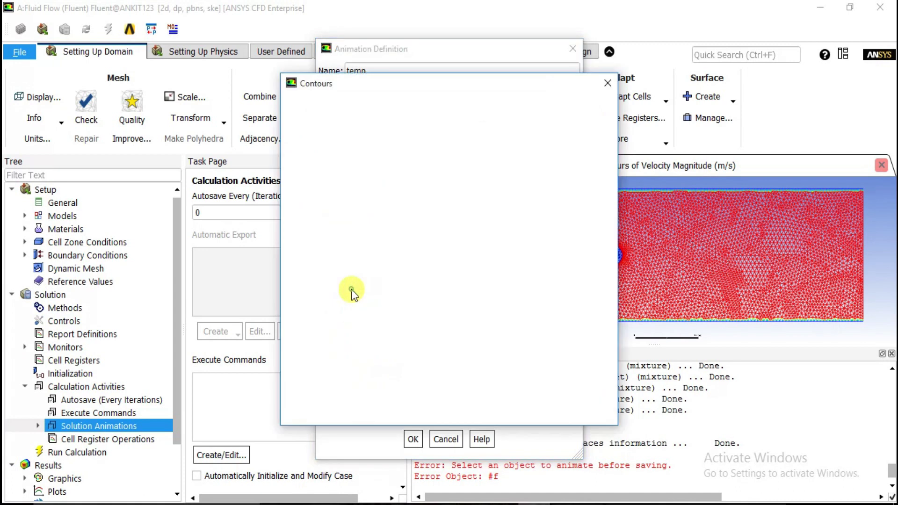
{"action": "left_click", "coordinate": [585, 222]}
{"action": "left_click", "coordinate": [585, 222]}
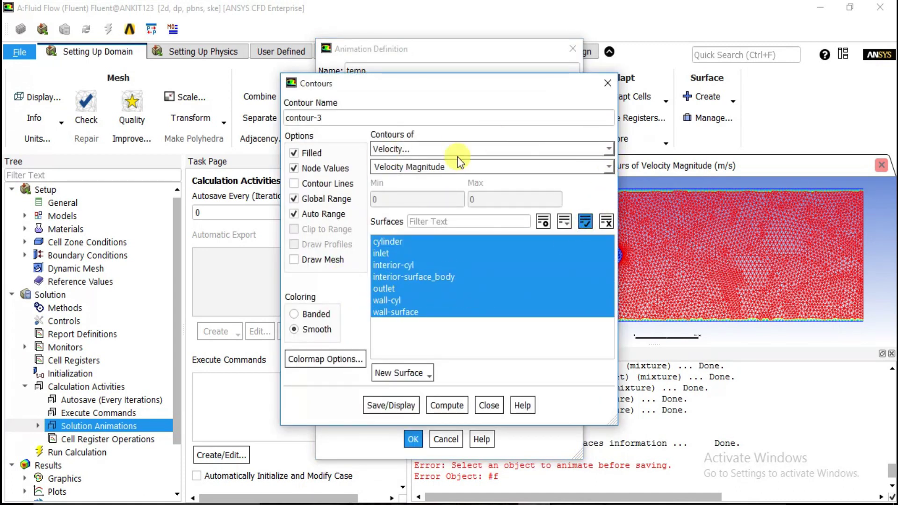
{"action": "left_click", "coordinate": [455, 151]}
{"action": "left_click", "coordinate": [456, 195]}
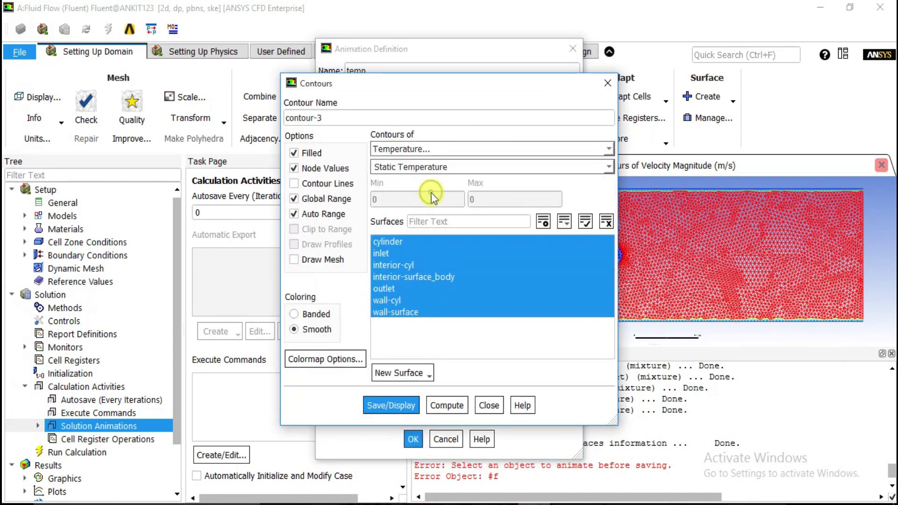
{"action": "left_click", "coordinate": [405, 415]}
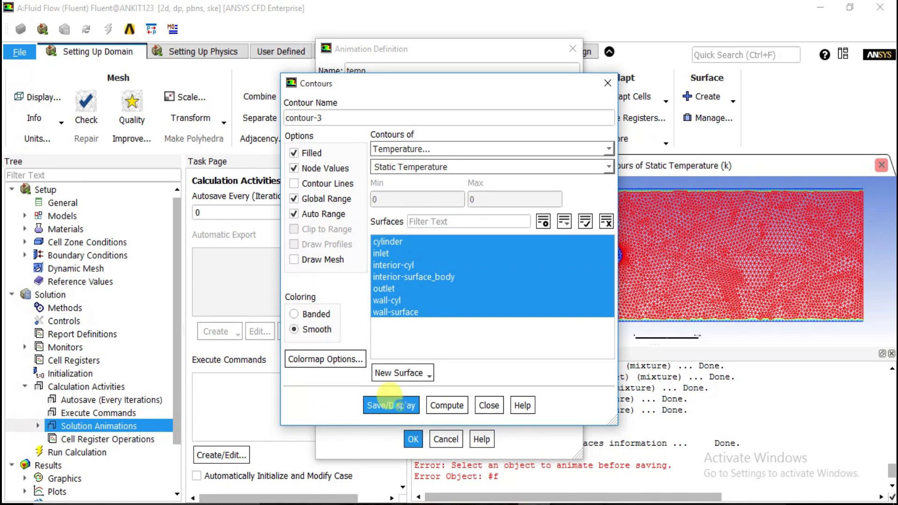
{"action": "left_click", "coordinate": [496, 406]}
{"action": "left_click", "coordinate": [357, 275]}
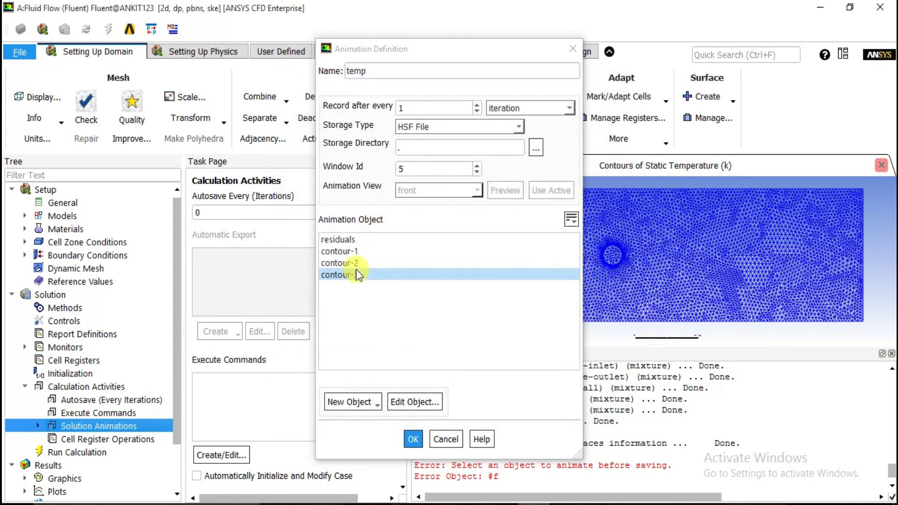
{"action": "left_click", "coordinate": [412, 438]}
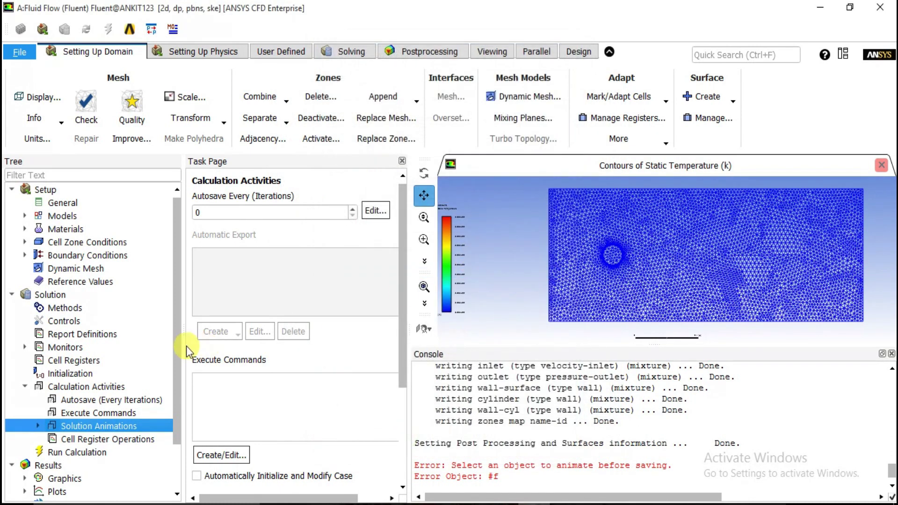
Set the number of iterations to 250 and start the calculation
{"action": "scroll", "coordinate": [178, 353], "scroll_direction": "down", "scroll_amount": 1}
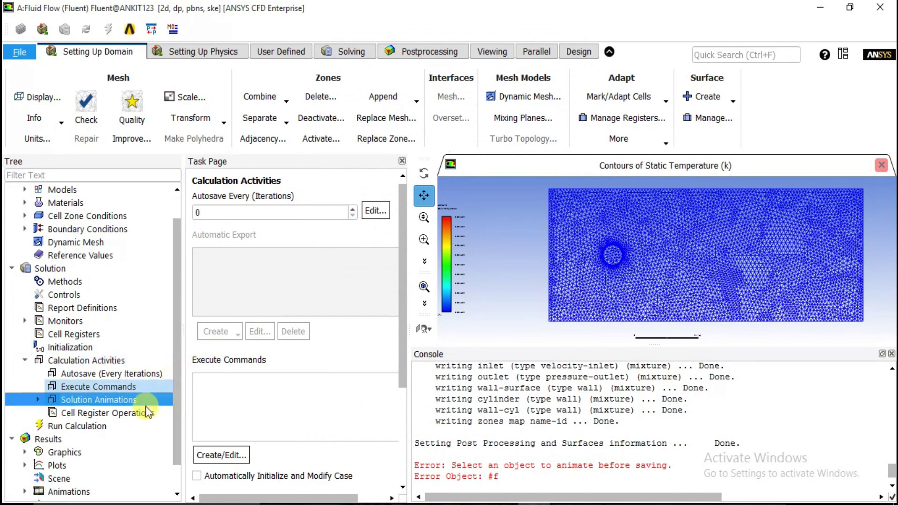
{"action": "left_click", "coordinate": [88, 425]}
{"action": "left_click_drag", "start_coordinate": [228, 351], "coordinate": [190, 352]}
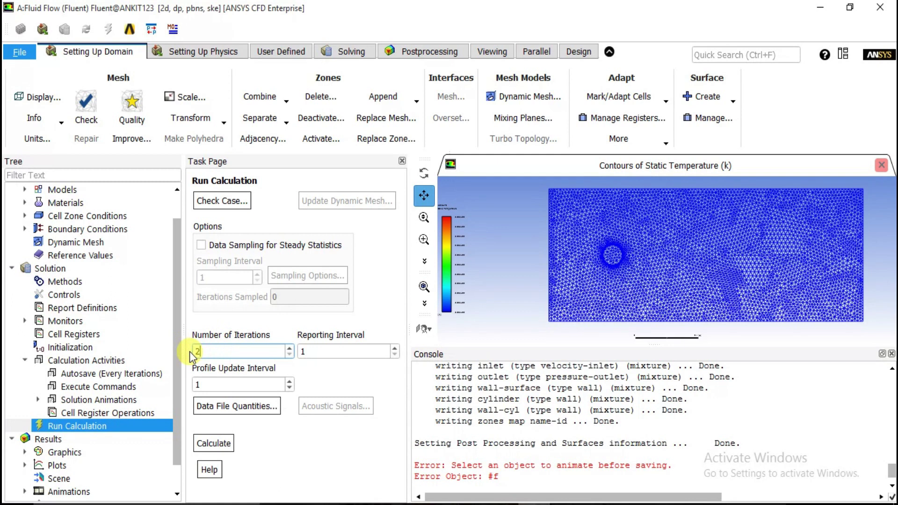
{"action": "left_click", "coordinate": [225, 443]}
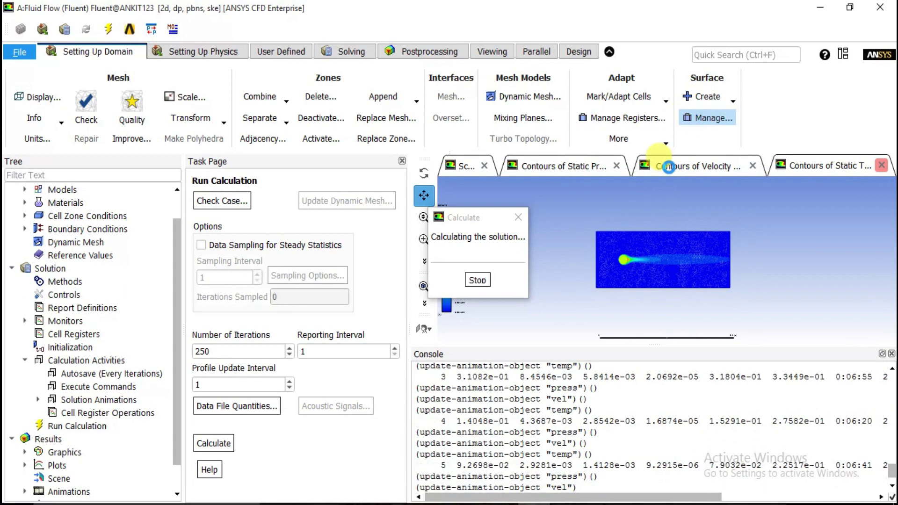
Check the velocity, static pressure and temperature contours and the scaled residuals during the calculation, and acknowledge its completion
{"action": "left_click", "coordinate": [669, 167]}
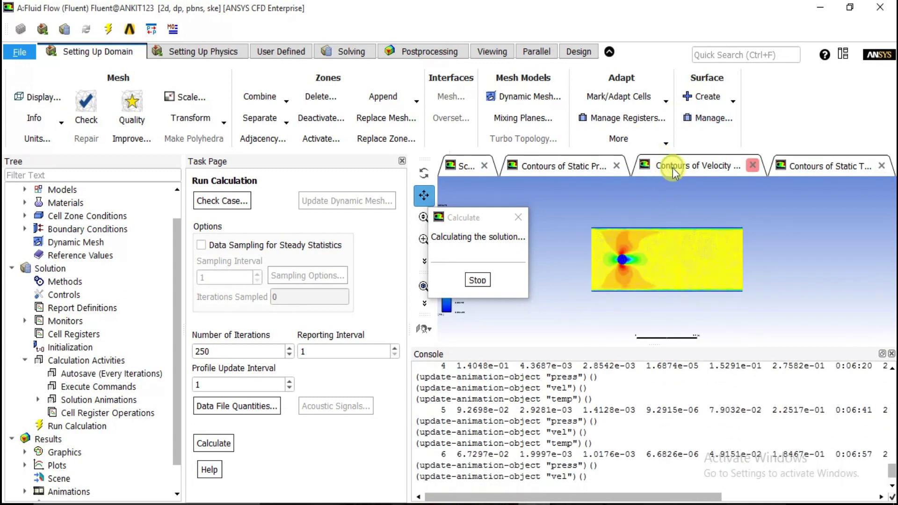
{"action": "left_click", "coordinate": [585, 166]}
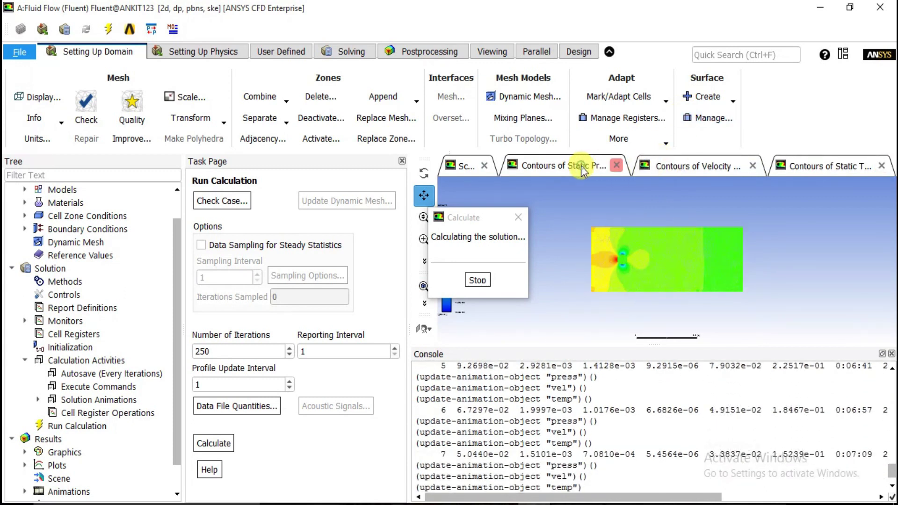
{"action": "left_click", "coordinate": [802, 166]}
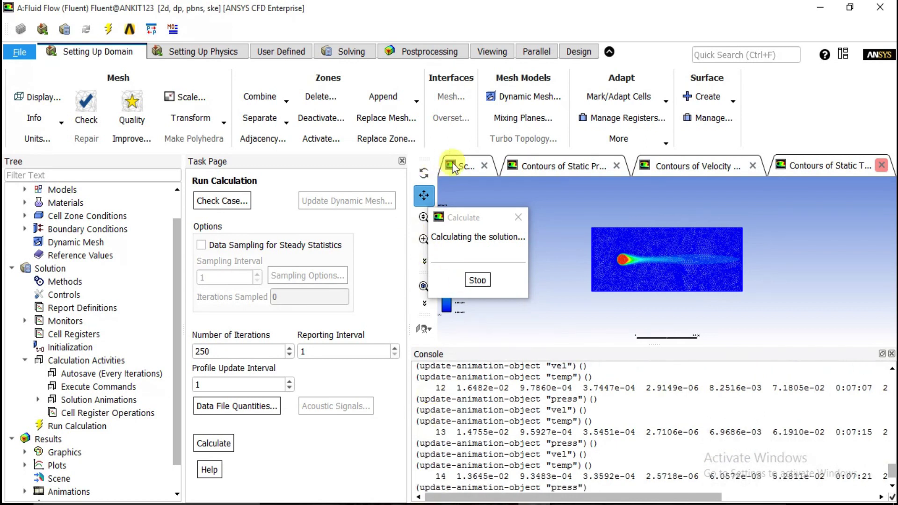
{"action": "left_click", "coordinate": [465, 168]}
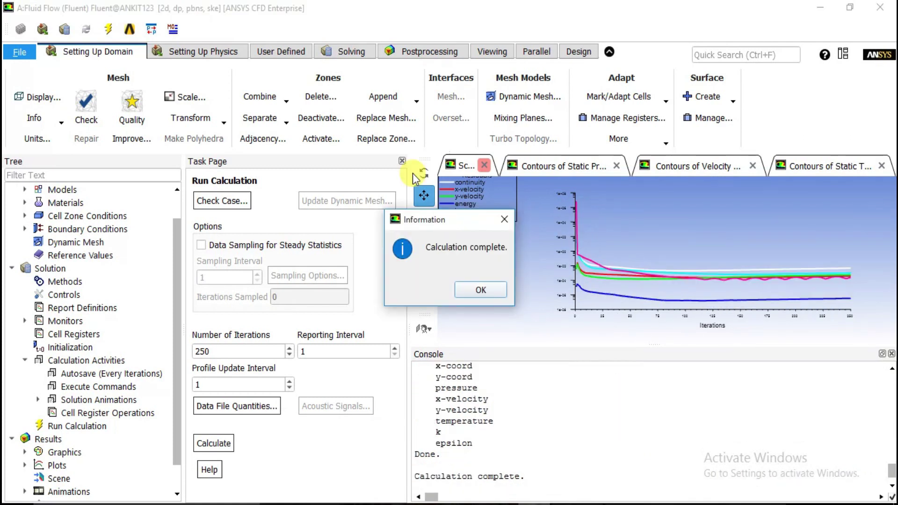
{"action": "left_click", "coordinate": [468, 293]}
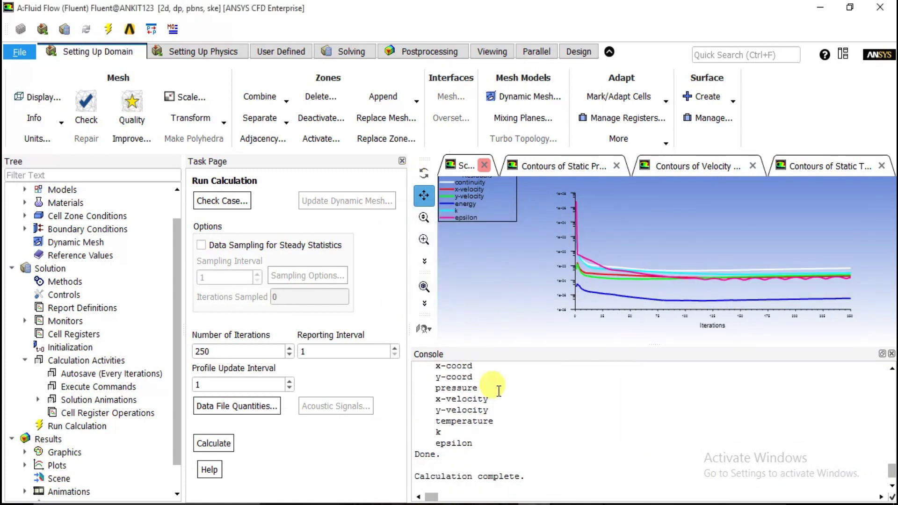
Examine the residual values of the last iterations in the console output
{"action": "scroll", "coordinate": [498, 391], "scroll_direction": "up", "scroll_amount": 2}
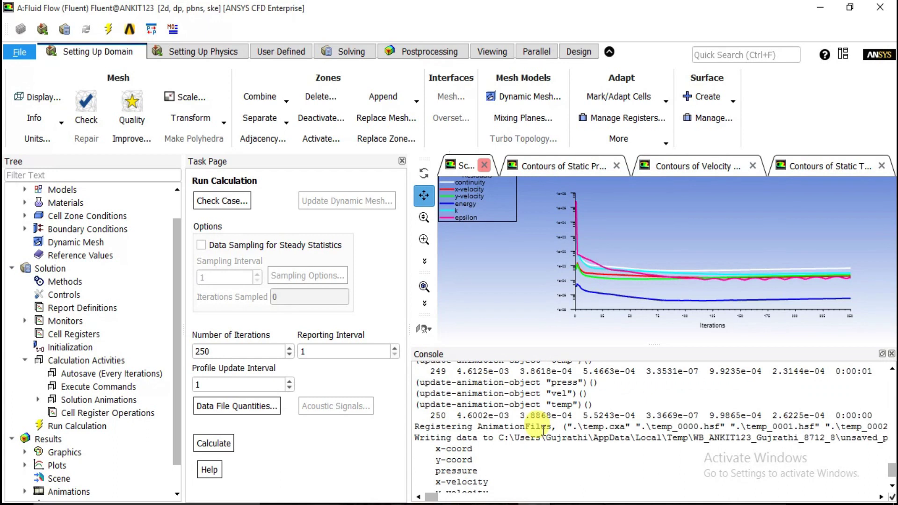
{"action": "scroll", "coordinate": [538, 425], "scroll_direction": "down", "scroll_amount": 1}
{"action": "scroll", "coordinate": [542, 431], "scroll_direction": "down", "scroll_amount": 2}
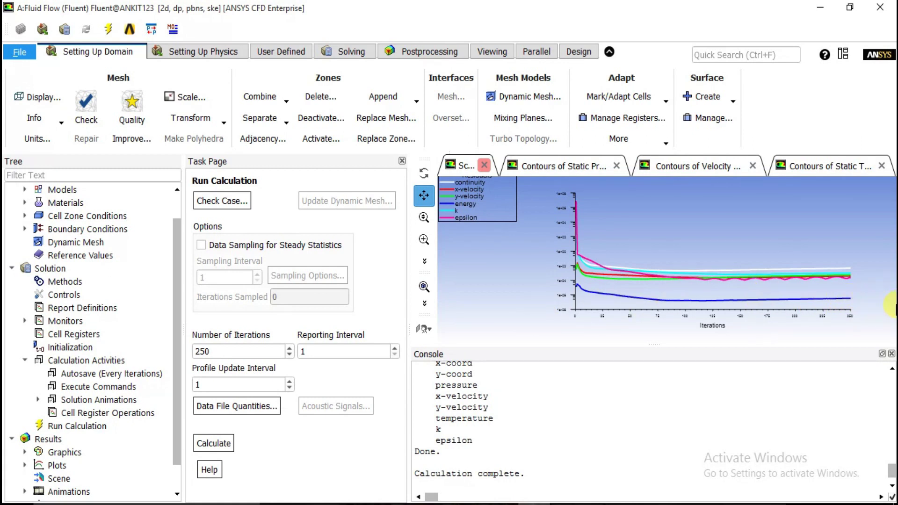
{"action": "left_click", "coordinate": [344, 350]}
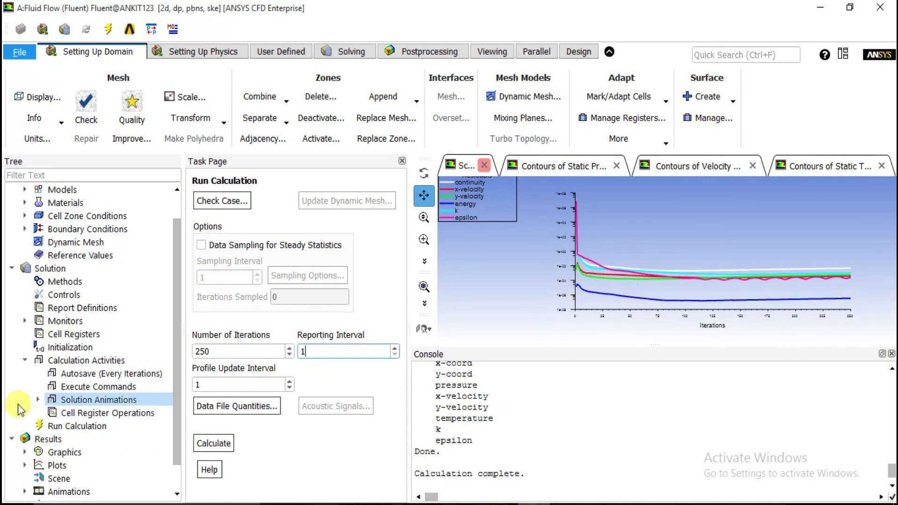
View the static temperature contour, and close the temperature, velocity and pressure contour windows, keeping the scaled residuals
{"action": "left_click", "coordinate": [824, 168]}
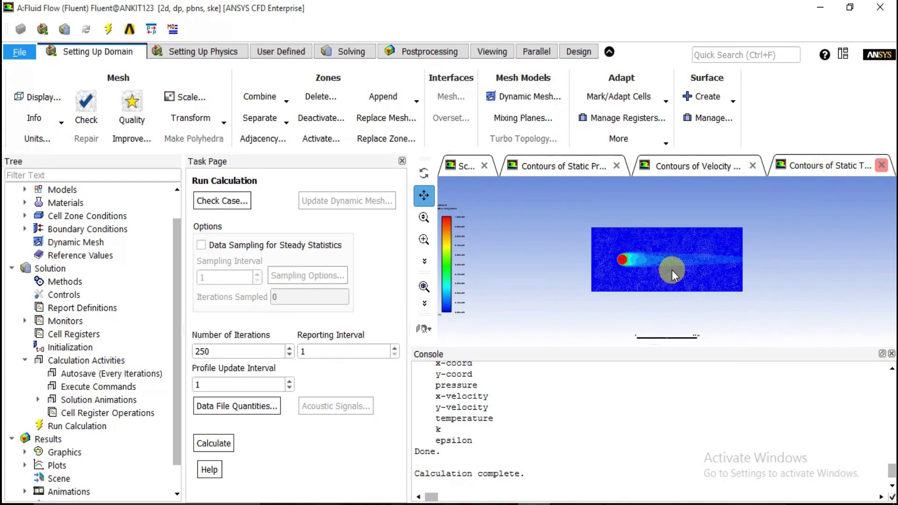
{"action": "left_click", "coordinate": [882, 166]}
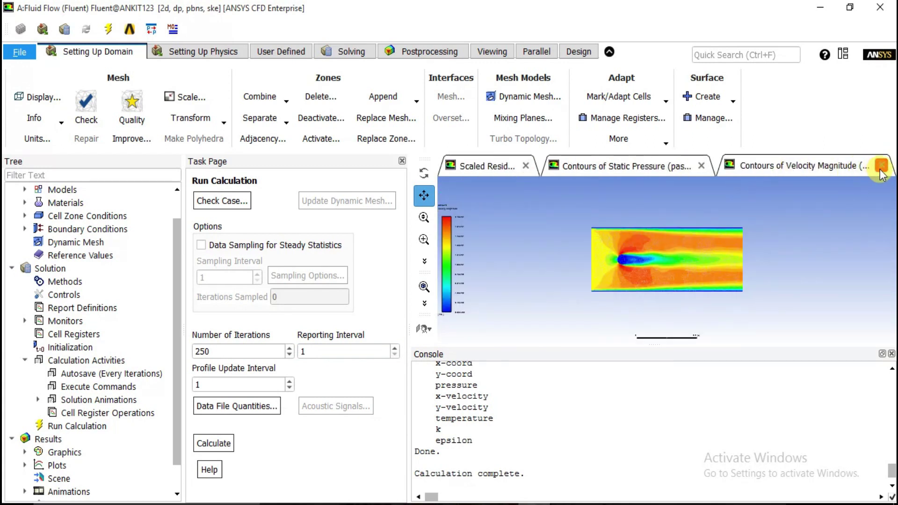
{"action": "left_click", "coordinate": [883, 166]}
{"action": "left_click", "coordinate": [879, 166]}
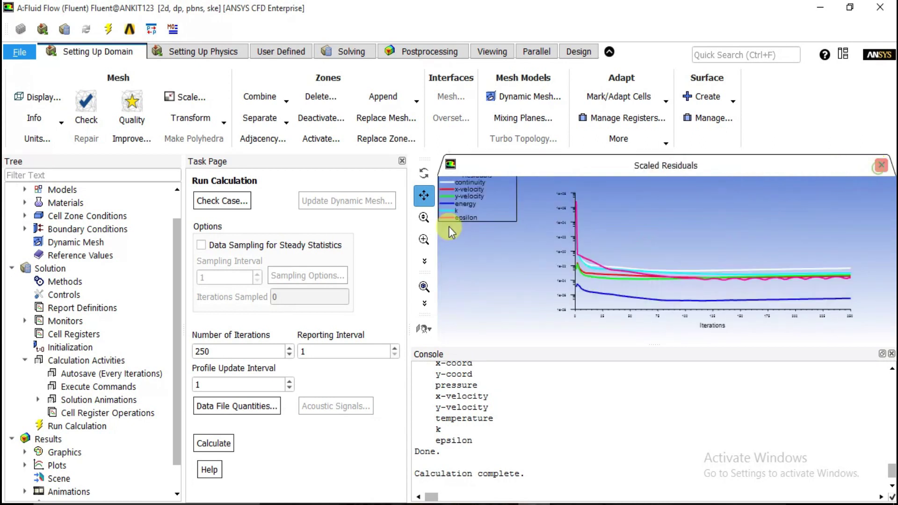
Open the solution animation playback from the results and move its dialog clear of the graphics window
{"action": "scroll", "coordinate": [141, 386], "scroll_direction": "down", "scroll_amount": 1}
{"action": "left_click", "coordinate": [51, 466]}
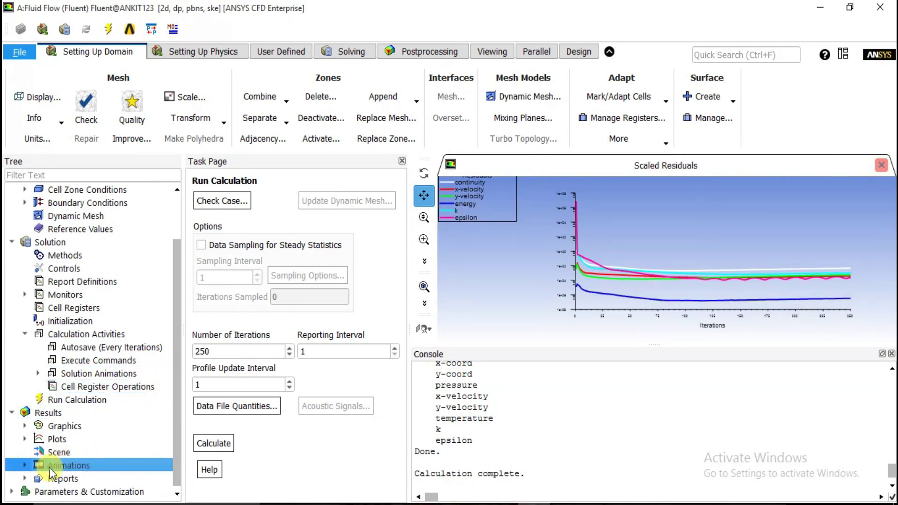
{"action": "double_click", "coordinate": [51, 467]}
{"action": "left_click", "coordinate": [94, 479]}
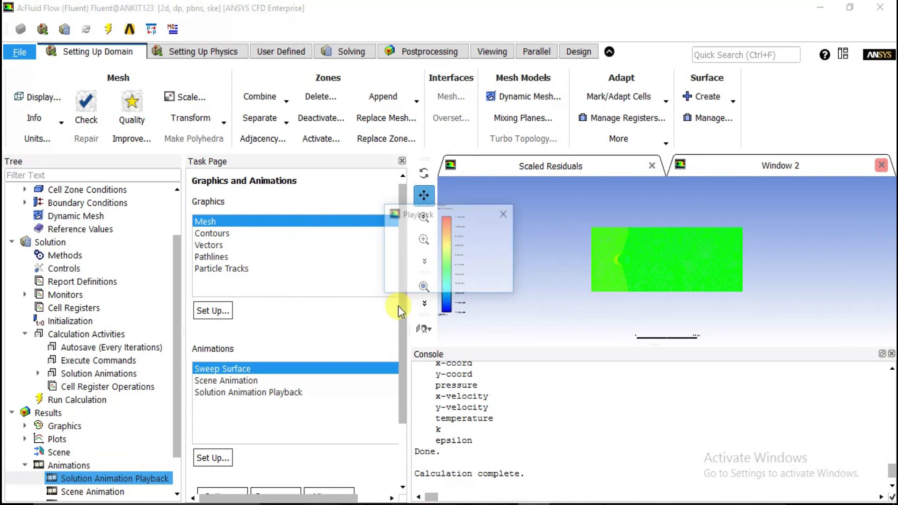
{"action": "left_click_drag", "start_coordinate": [457, 160], "coordinate": [227, 142]}
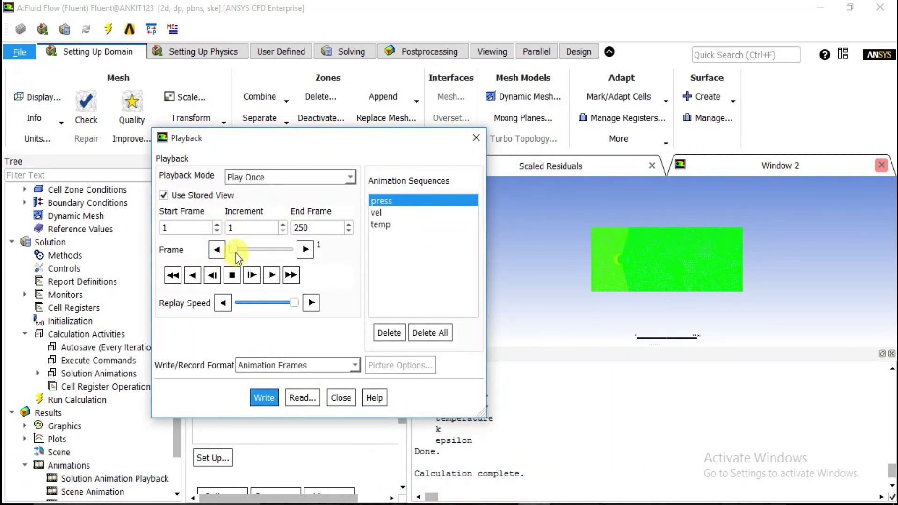
Lower the replay speed and play the press animation sequence once
{"action": "mouse_move", "coordinate": [235, 249]}
{"action": "left_mouse_down"}
{"action": "mouse_move", "coordinate": [266, 251]}
{"action": "mouse_move", "coordinate": [218, 249]}
{"action": "left_mouse_up"}
{"action": "left_click_drag", "start_coordinate": [333, 138], "coordinate": [351, 88]}
{"action": "left_click_drag", "start_coordinate": [313, 251], "coordinate": [293, 262]}
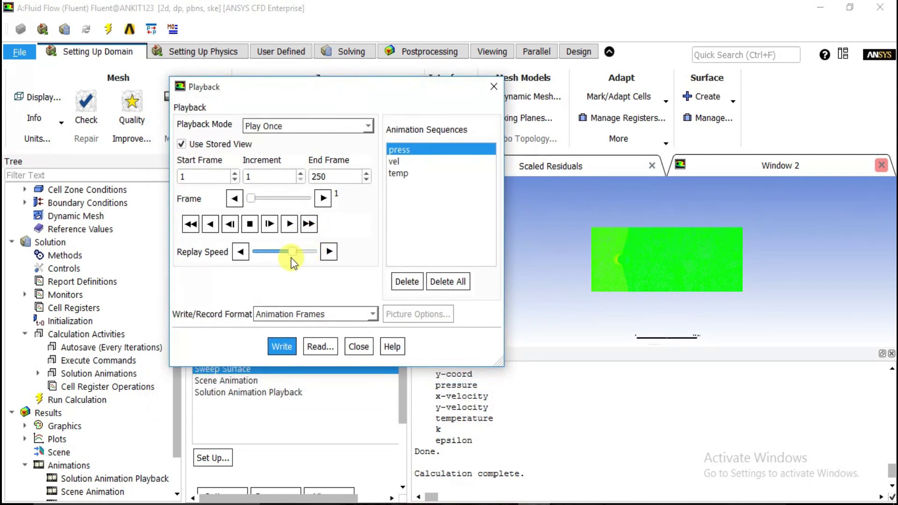
{"action": "left_click", "coordinate": [289, 223]}
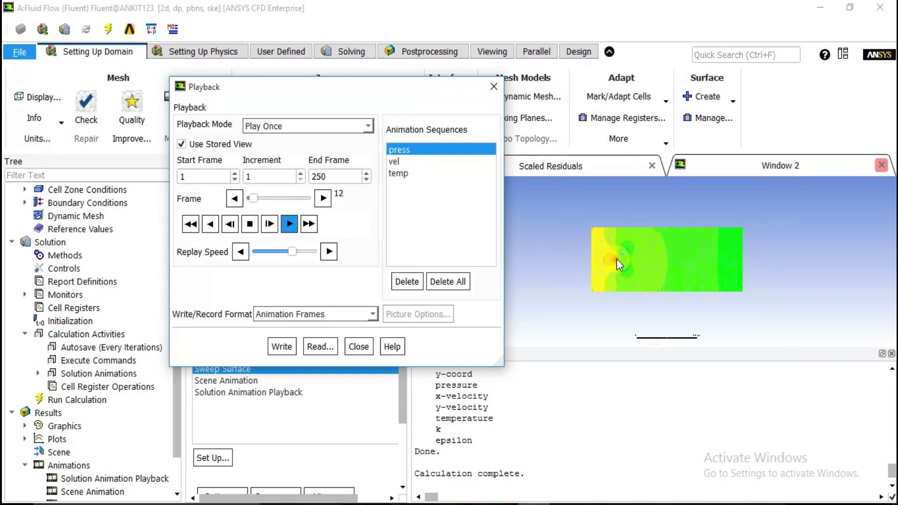
Move the Playback dialog clear of the graphics window, and replay the vel animation sequence from its first frame, stopping it partway
{"action": "left_click_drag", "start_coordinate": [433, 89], "coordinate": [341, 111]}
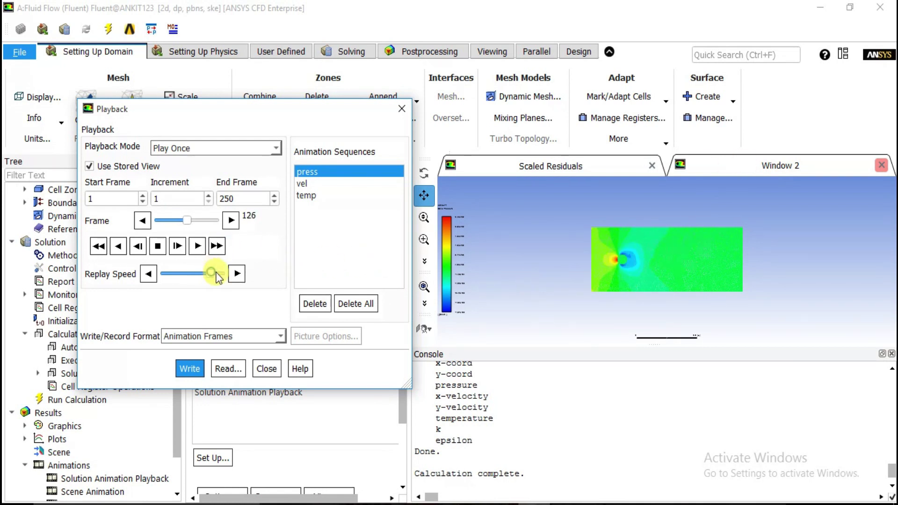
{"action": "left_click", "coordinate": [305, 184]}
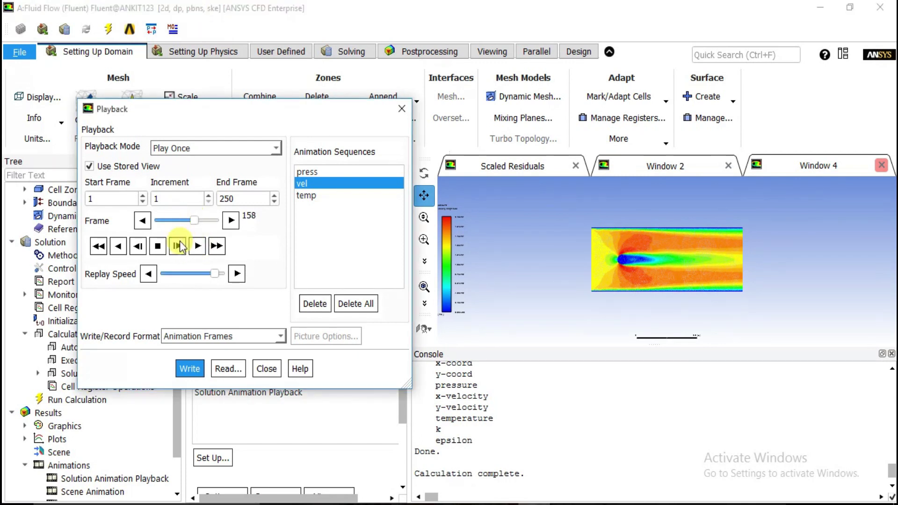
{"action": "left_click", "coordinate": [158, 246]}
{"action": "left_click_drag", "start_coordinate": [194, 220], "coordinate": [159, 220]}
{"action": "left_click", "coordinate": [198, 247]}
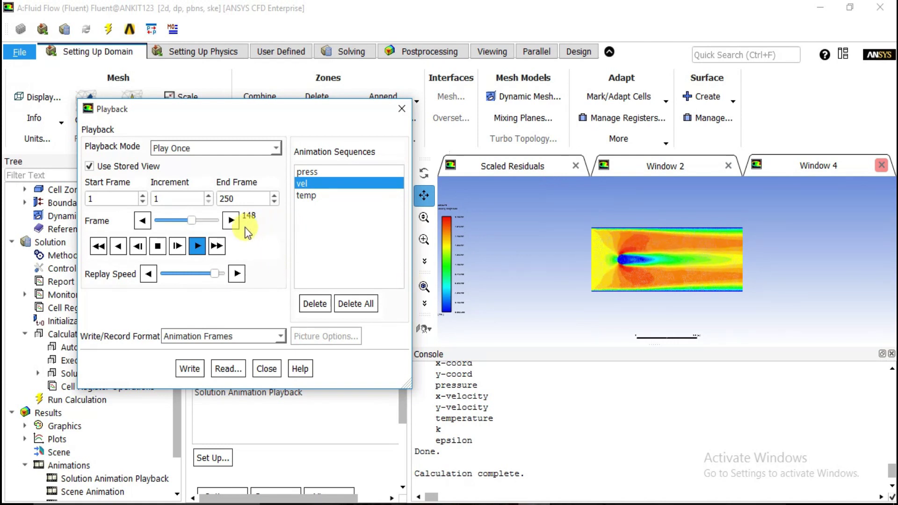
{"action": "left_click", "coordinate": [165, 246]}
Play the temp animation sequence, stop it partway, and close the Playback dialog
{"action": "left_click", "coordinate": [322, 196]}
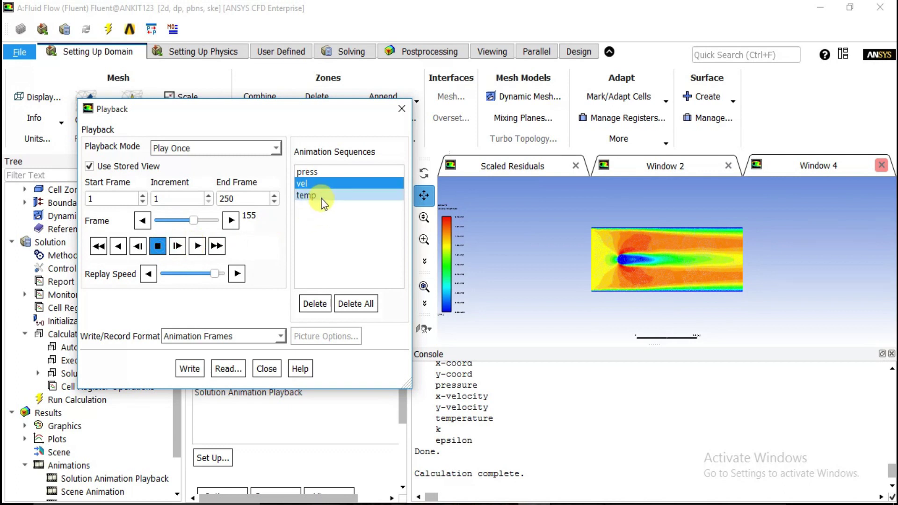
{"action": "left_click", "coordinate": [197, 247]}
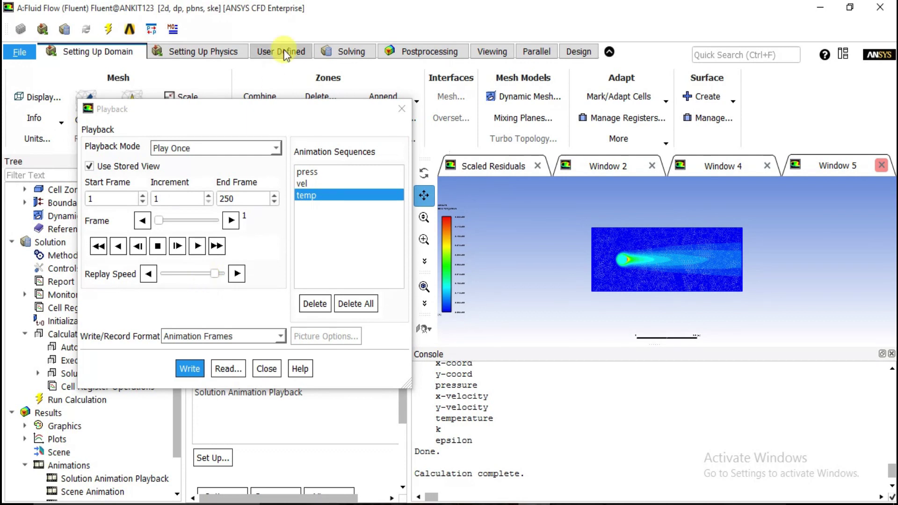
{"action": "left_click", "coordinate": [195, 252]}
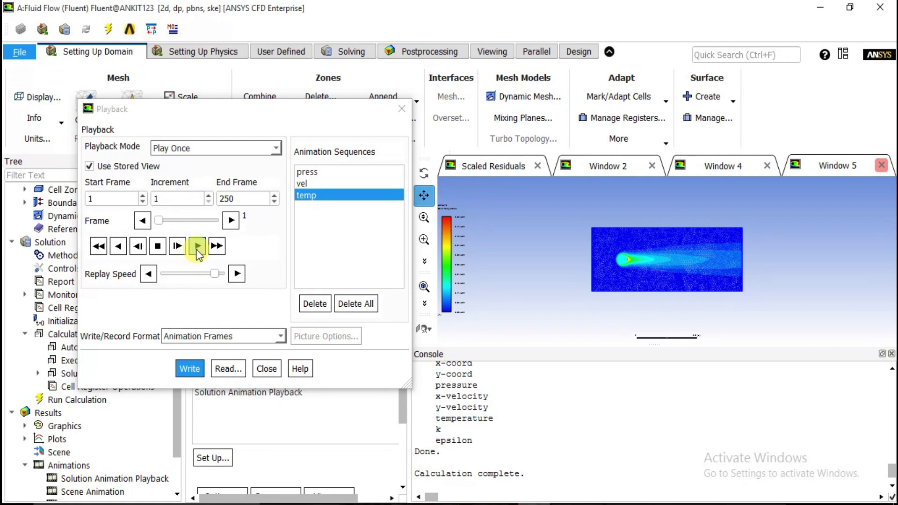
{"action": "left_click", "coordinate": [197, 247]}
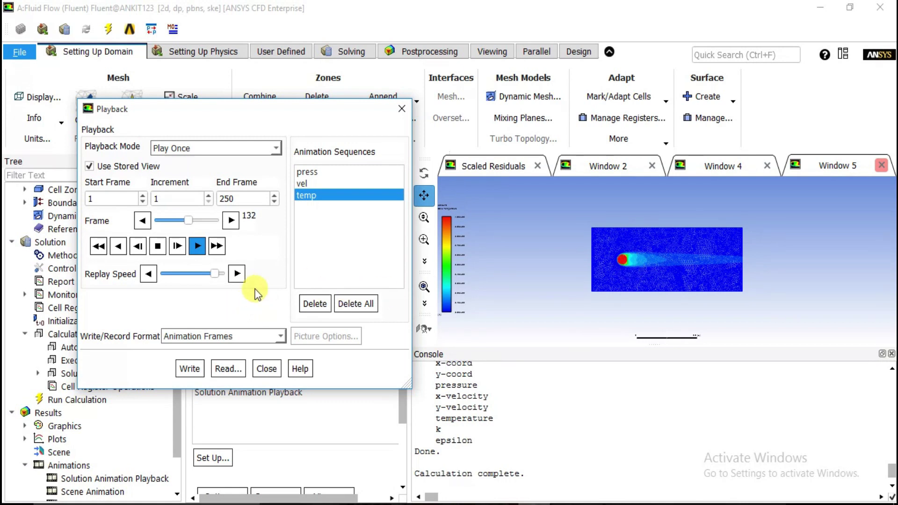
{"action": "left_click", "coordinate": [158, 246]}
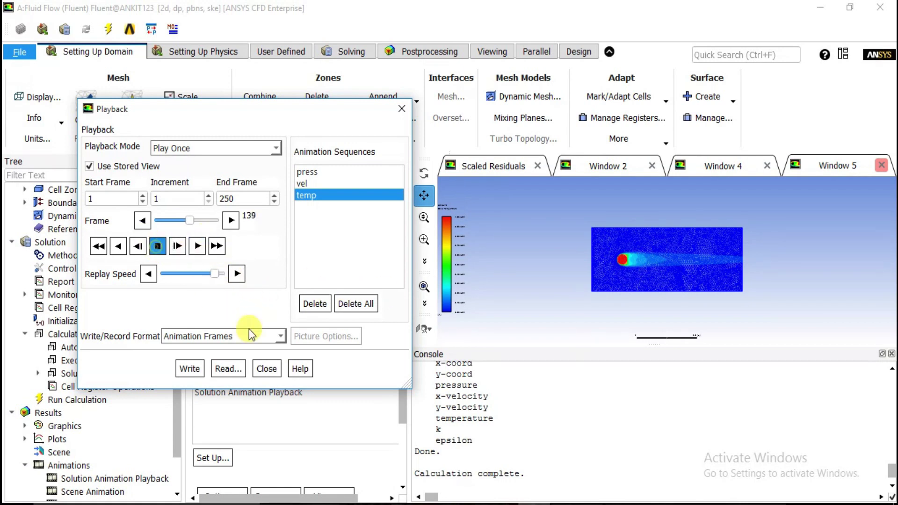
{"action": "left_click", "coordinate": [266, 369]}
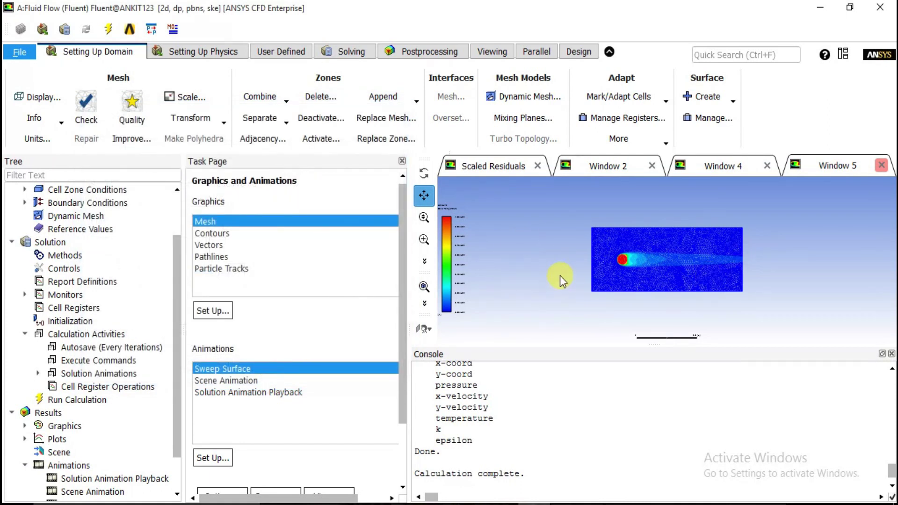
Close Fluent and open the Results cell of the Fluid Flow (Fluent) system in CFD-Post
{"action": "left_click", "coordinate": [14, 53]}
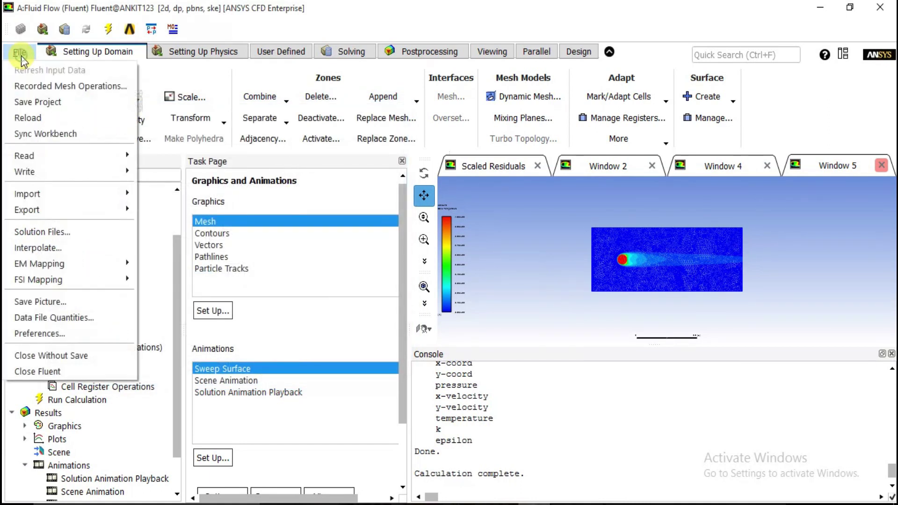
{"action": "left_click", "coordinate": [80, 367]}
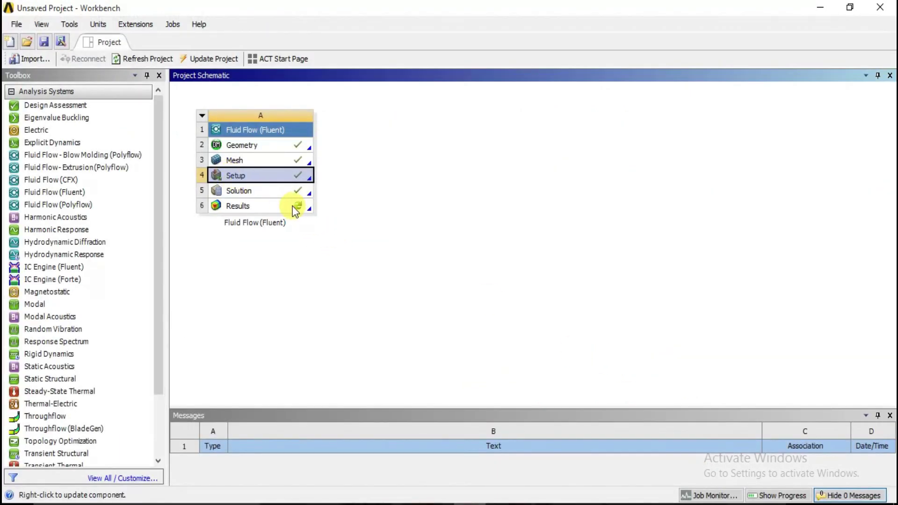
{"action": "right_click", "coordinate": [294, 207]}
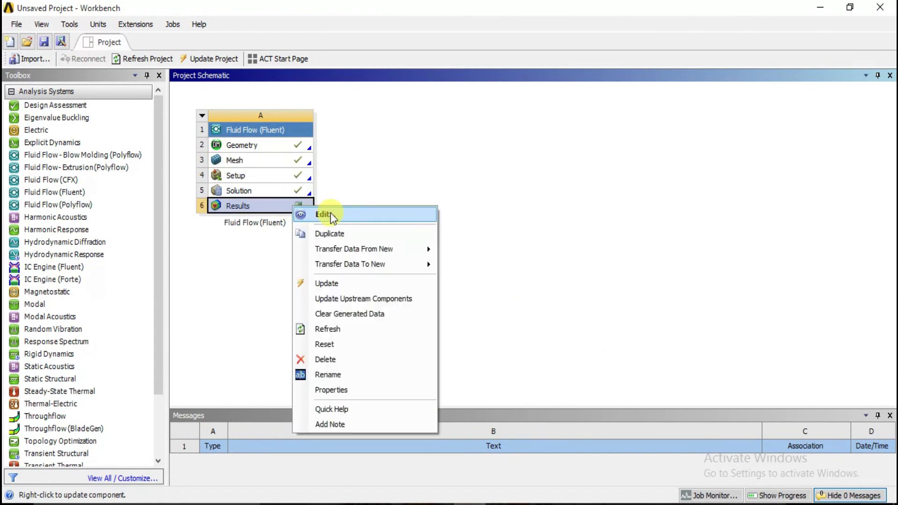
{"action": "left_click", "coordinate": [330, 214]}
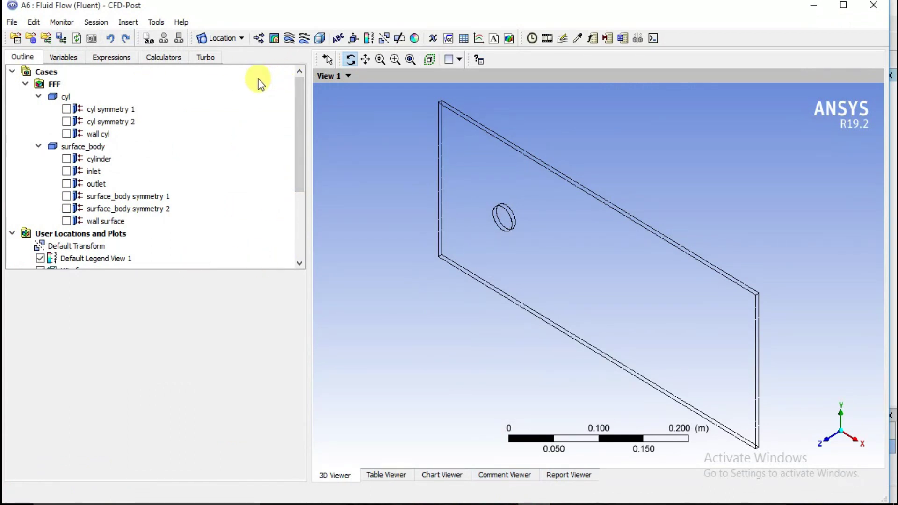
Insert a pressure contour plot on surface_body symmetry 1 with 100 contours, viewed straight along the Z axis
{"action": "left_click", "coordinate": [828, 441]}
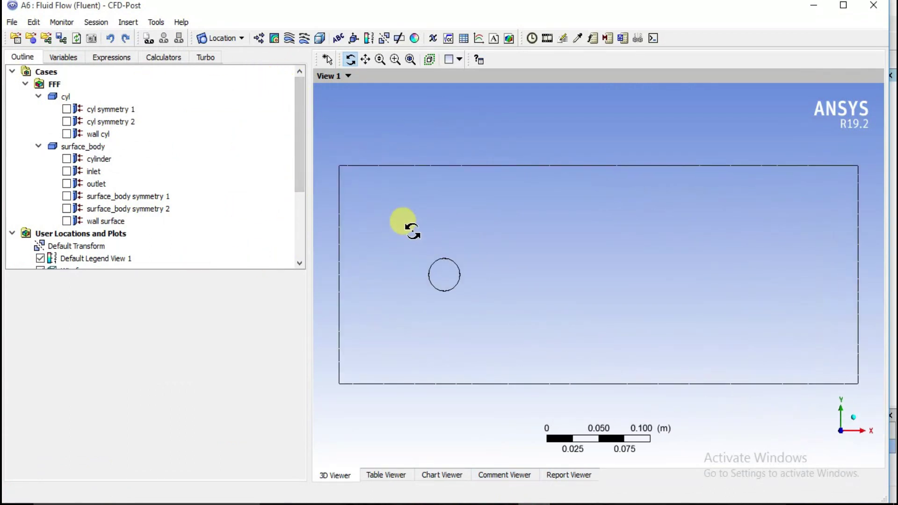
{"action": "left_click", "coordinate": [240, 40]}
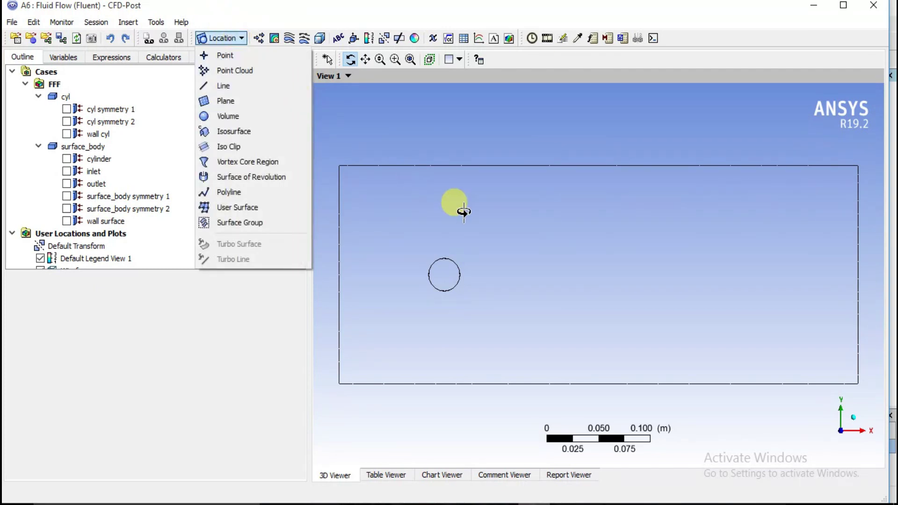
{"action": "left_click", "coordinate": [464, 132]}
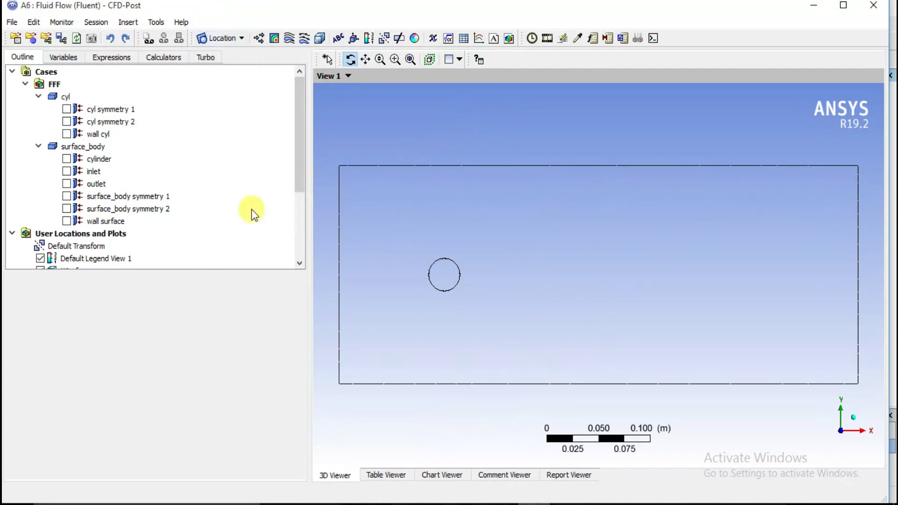
{"action": "left_click", "coordinate": [276, 42]}
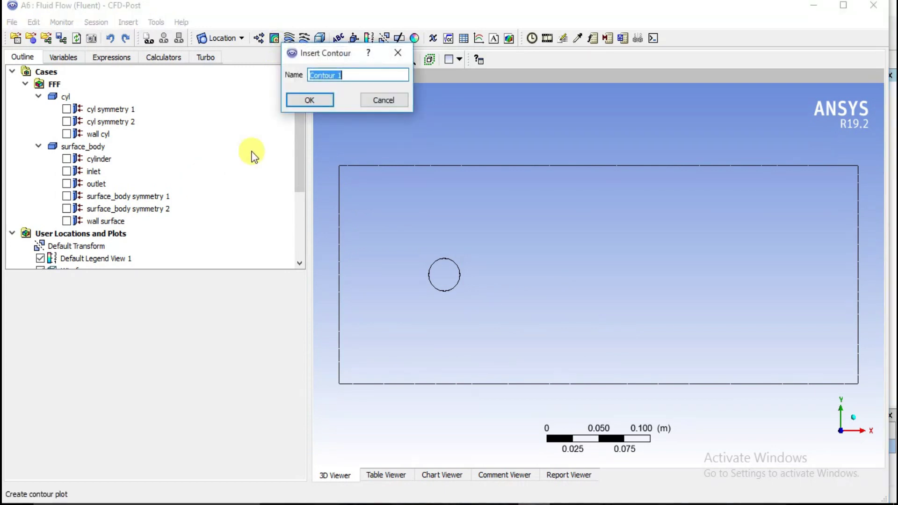
{"action": "left_click", "coordinate": [307, 104]}
{"action": "left_click_drag", "start_coordinate": [81, 442], "coordinate": [56, 441]}
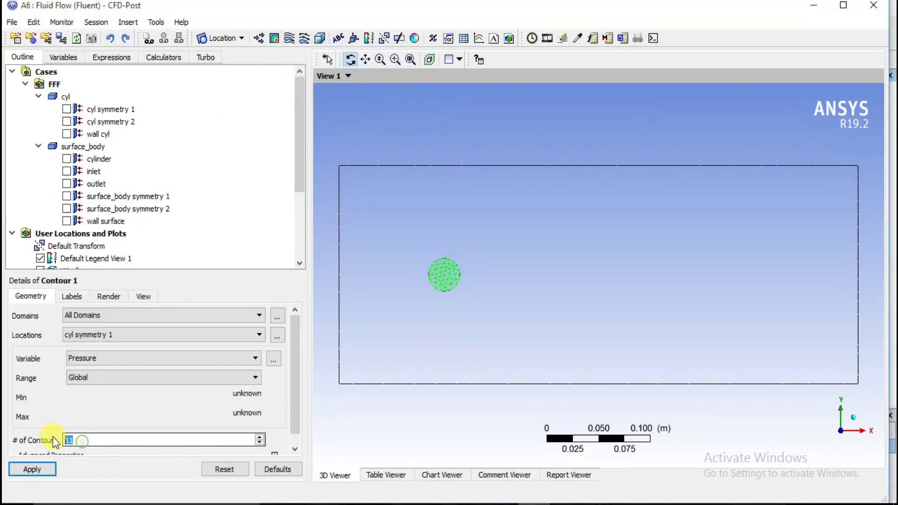
{"action": "type", "text": "100"}
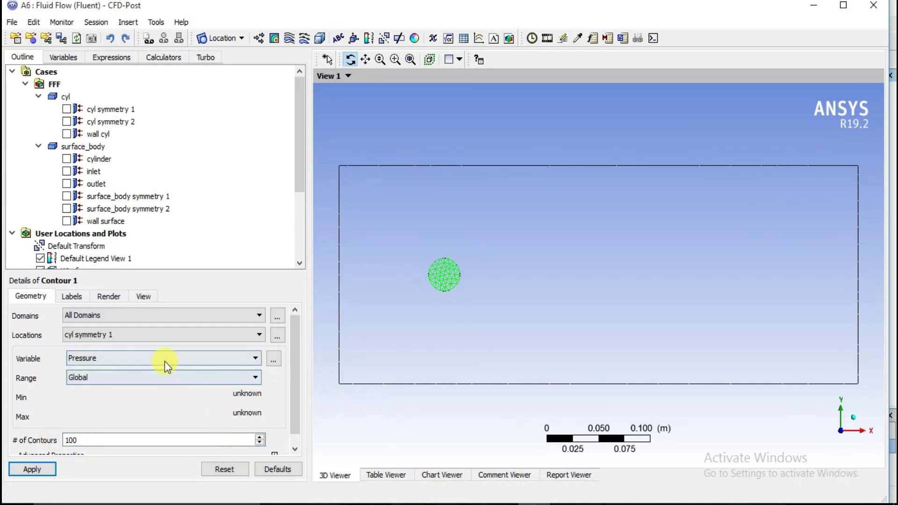
{"action": "left_click", "coordinate": [111, 331]}
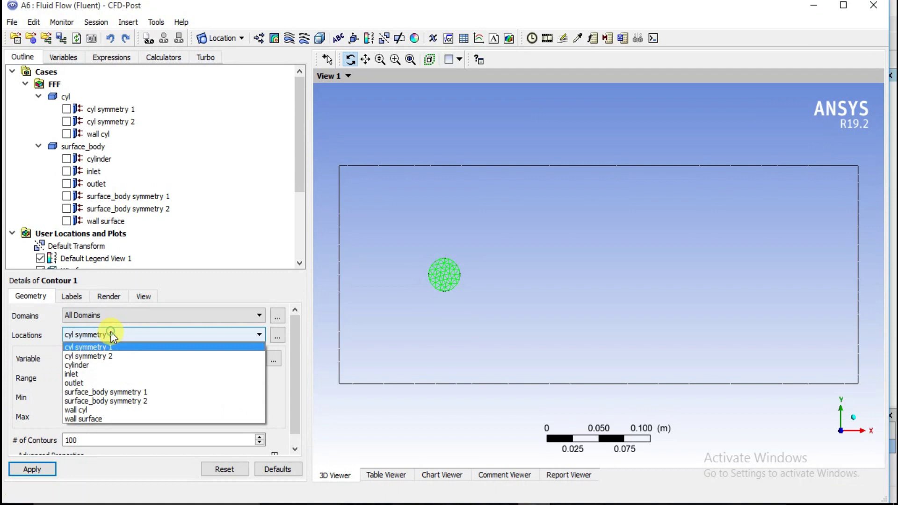
{"action": "left_click", "coordinate": [110, 393]}
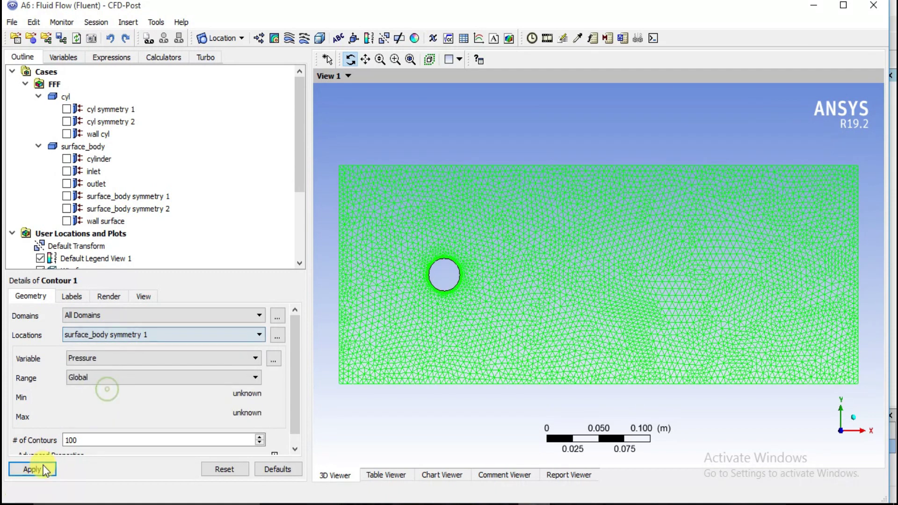
{"action": "left_click", "coordinate": [41, 470]}
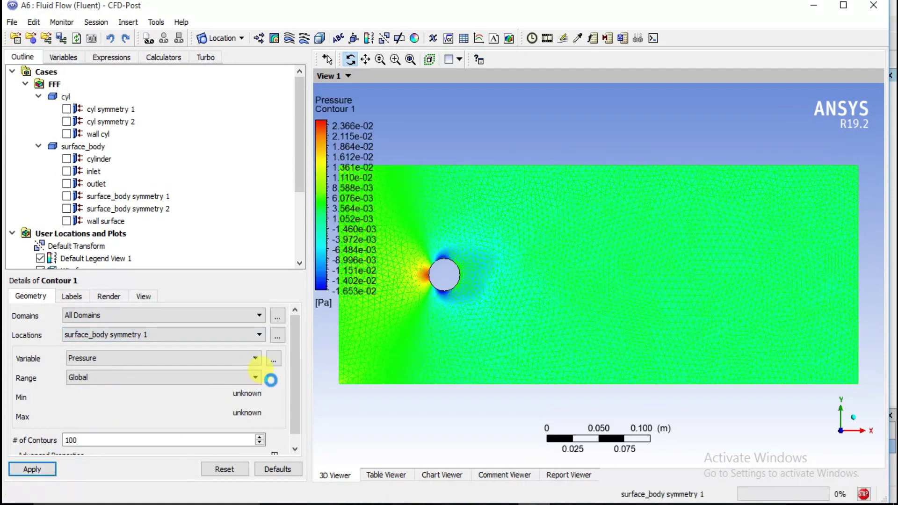
Look over the pressure contour, and switch the contour plot's variable to Velocity
{"action": "scroll", "coordinate": [423, 312], "scroll_direction": "up", "scroll_amount": 1}
{"action": "scroll", "coordinate": [423, 312], "scroll_direction": "down", "scroll_amount": 3}
{"action": "scroll", "coordinate": [422, 309], "scroll_direction": "up", "scroll_amount": 1}
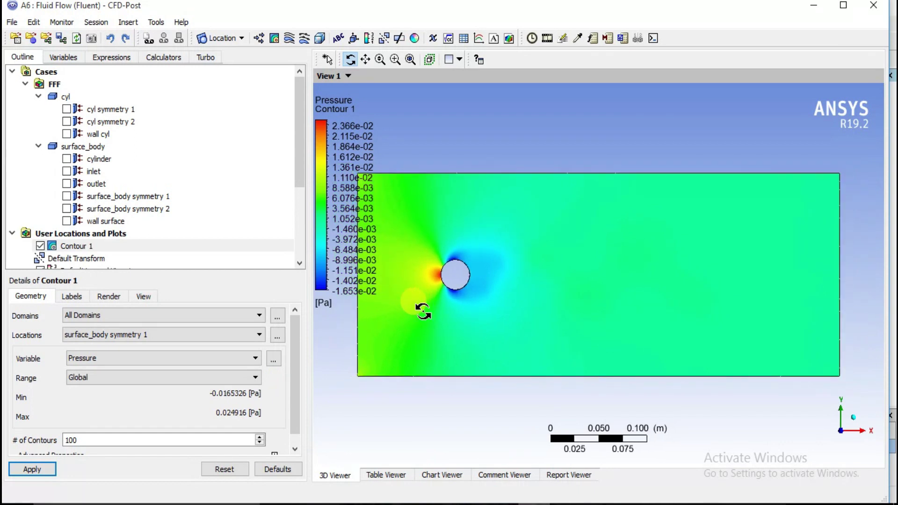
{"action": "scroll", "coordinate": [416, 299], "scroll_direction": "down", "scroll_amount": 3}
{"action": "scroll", "coordinate": [404, 267], "scroll_direction": "down", "scroll_amount": 1}
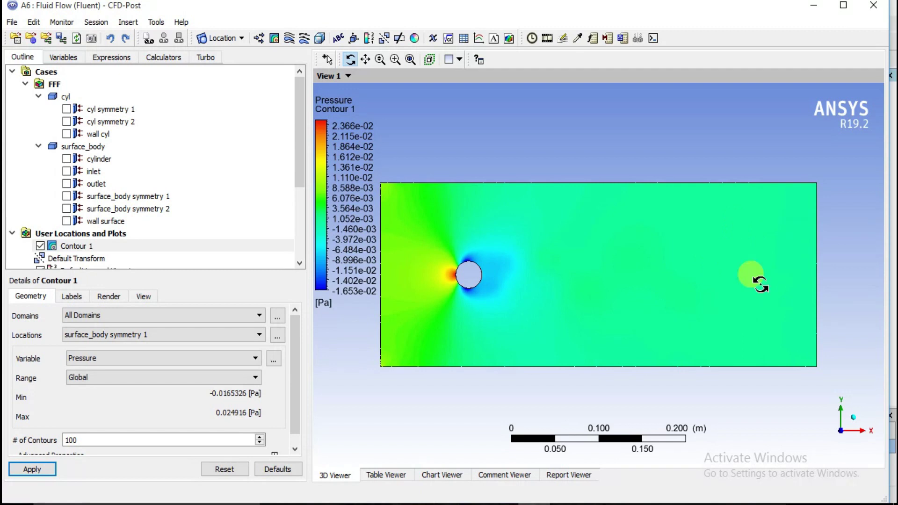
{"action": "left_click", "coordinate": [124, 356]}
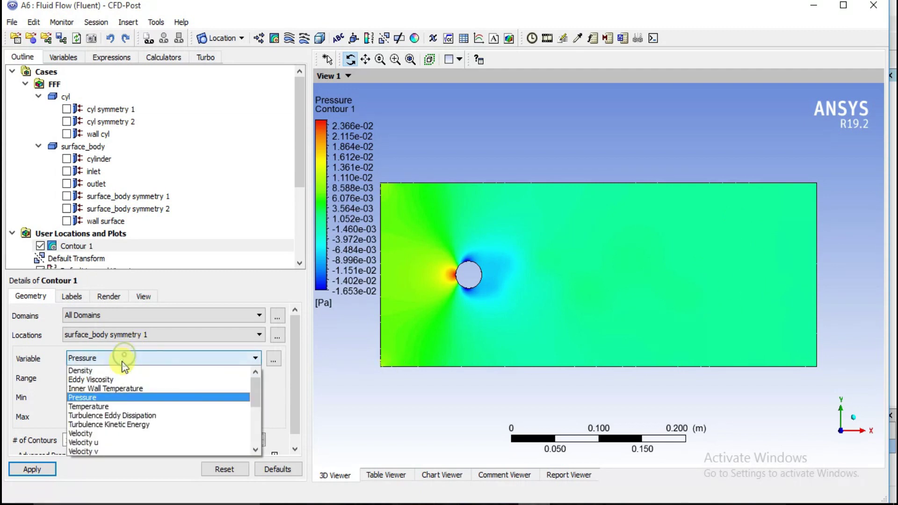
{"action": "left_click", "coordinate": [108, 435]}
{"action": "left_click", "coordinate": [41, 468]}
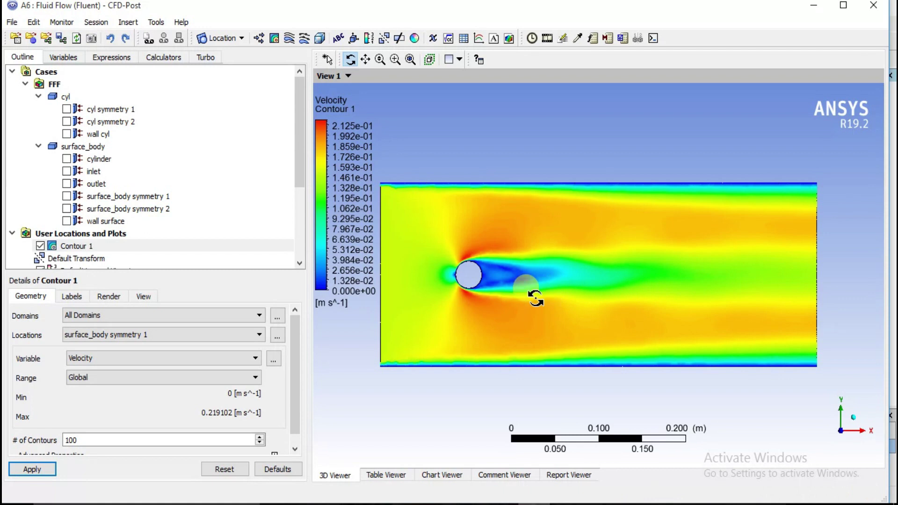
Examine the velocity contour around the cylinder and along its wake
{"action": "scroll", "coordinate": [467, 276], "scroll_direction": "up", "scroll_amount": 1}
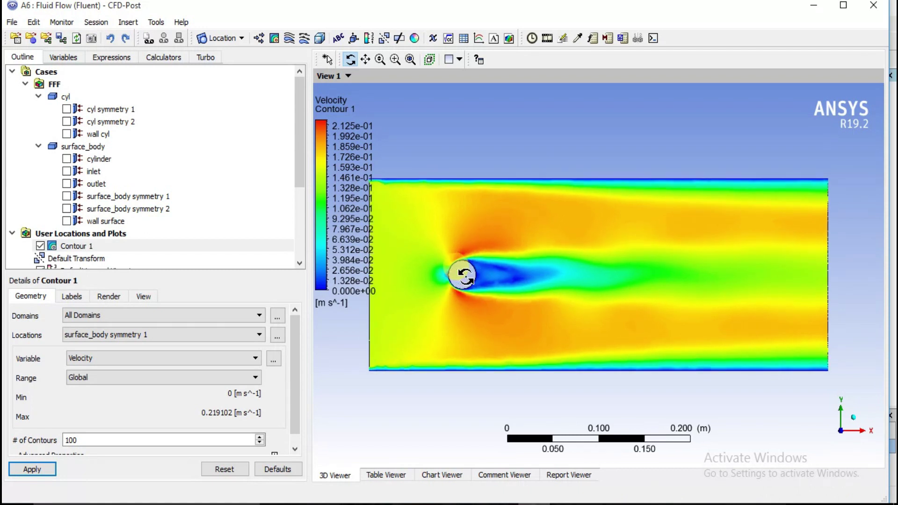
{"action": "scroll", "coordinate": [464, 276], "scroll_direction": "up", "scroll_amount": 1}
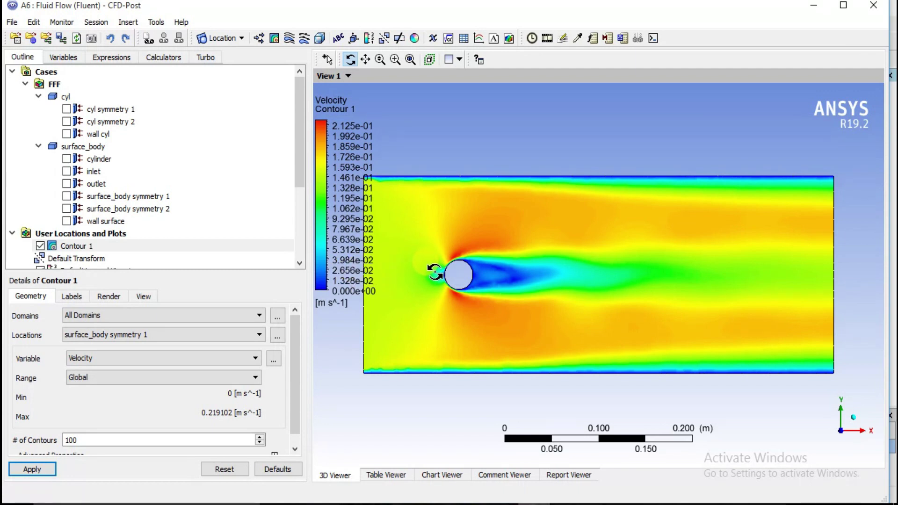
{"action": "scroll", "coordinate": [438, 275], "scroll_direction": "up", "scroll_amount": 1}
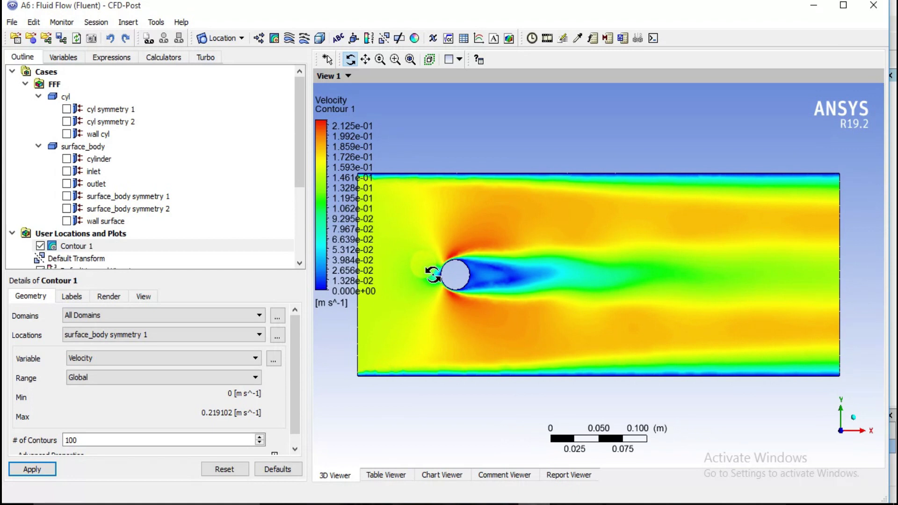
{"action": "scroll", "coordinate": [433, 275], "scroll_direction": "up", "scroll_amount": 1}
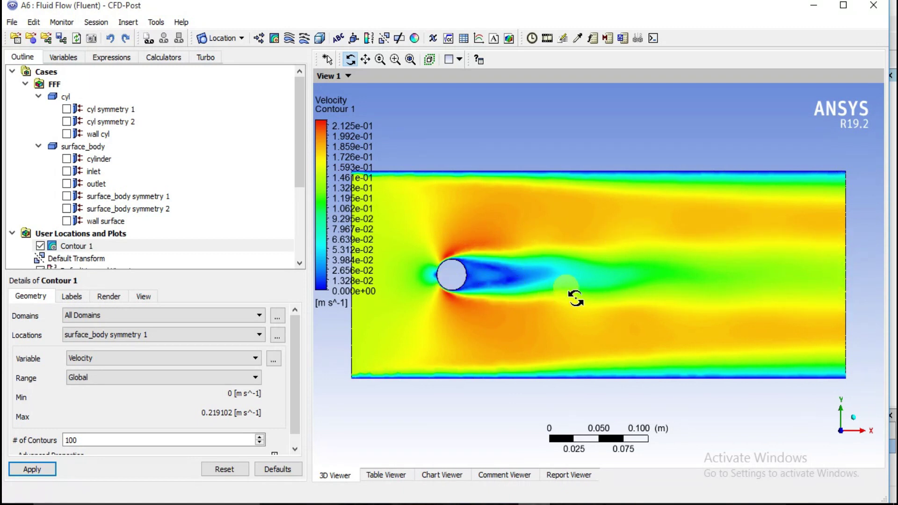
{"action": "scroll", "coordinate": [795, 278], "scroll_direction": "down", "scroll_amount": 2}
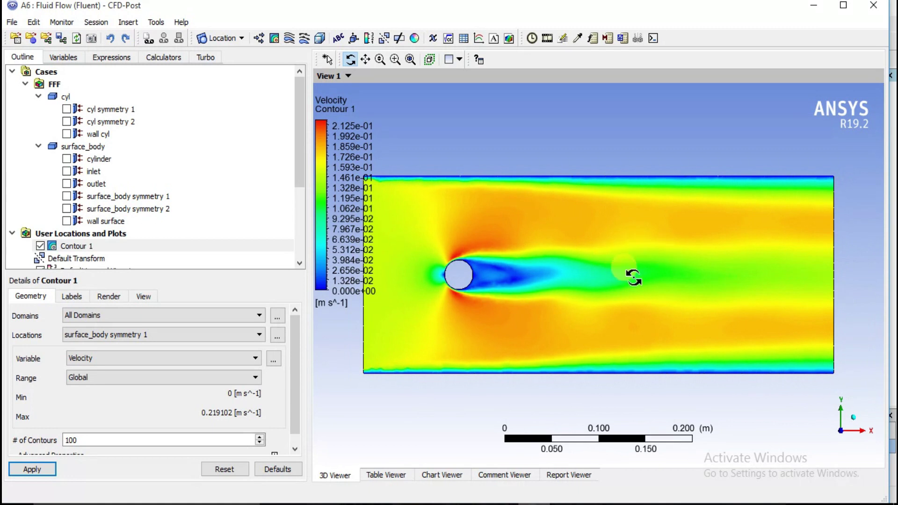
{"action": "scroll", "coordinate": [478, 251], "scroll_direction": "down", "scroll_amount": 1}
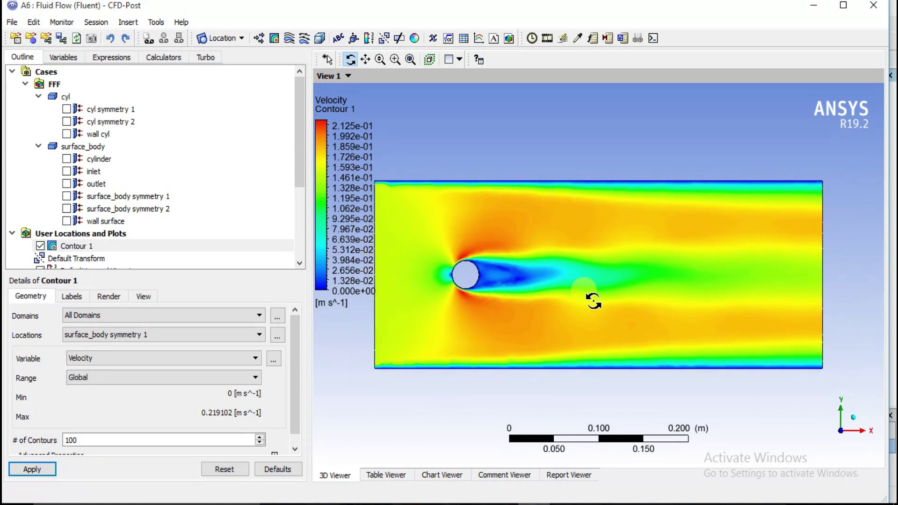
{"action": "scroll", "coordinate": [591, 301], "scroll_direction": "down", "scroll_amount": 1}
{"action": "scroll", "coordinate": [498, 272], "scroll_direction": "down", "scroll_amount": 1}
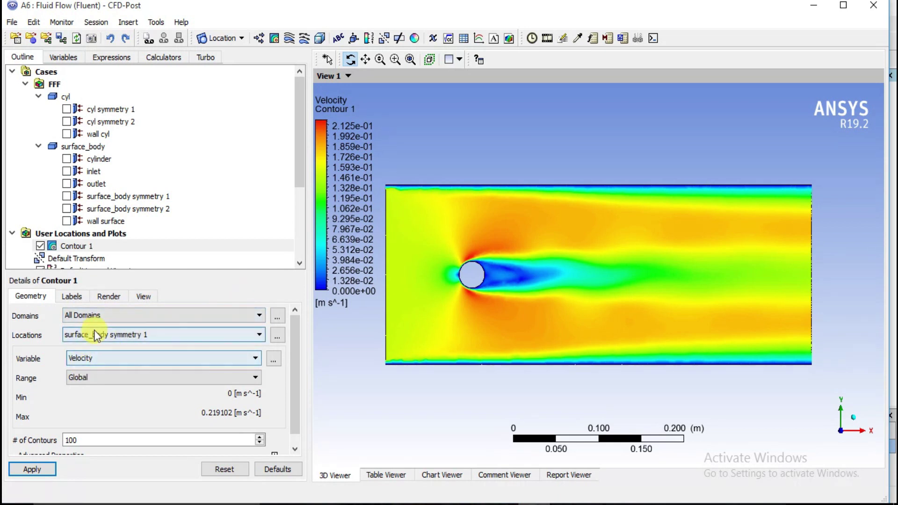
Switch the contour plot's variable to Temperature and look over the temperature field around the cylinder
{"action": "left_click", "coordinate": [98, 357]}
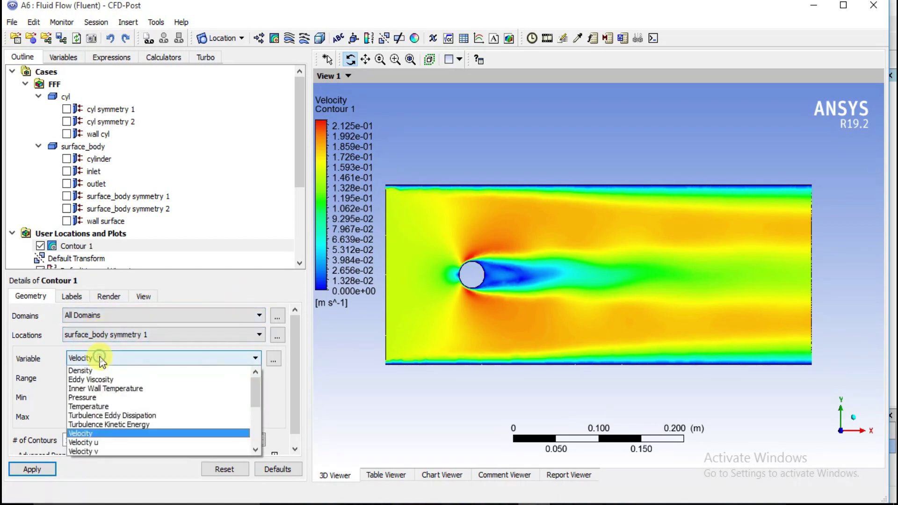
{"action": "left_click", "coordinate": [89, 406]}
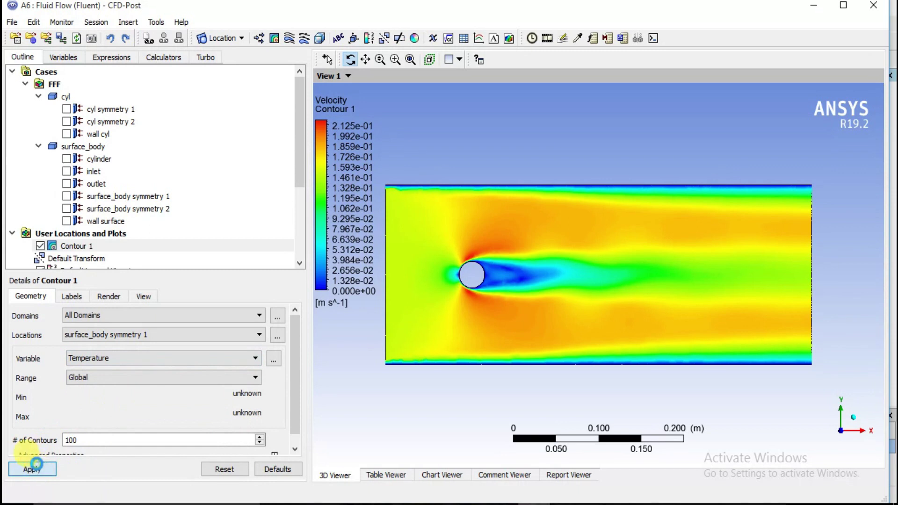
{"action": "left_click", "coordinate": [33, 469]}
{"action": "left_click_drag", "start_coordinate": [472, 266], "coordinate": [459, 247]}
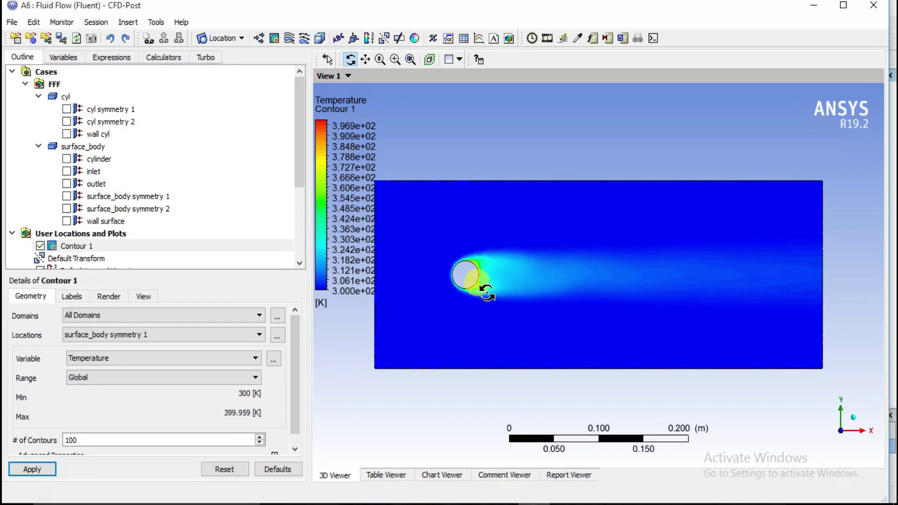
{"action": "scroll", "coordinate": [487, 292], "scroll_direction": "up", "scroll_amount": 1}
{"action": "scroll", "coordinate": [487, 292], "scroll_direction": "up", "scroll_amount": 1}
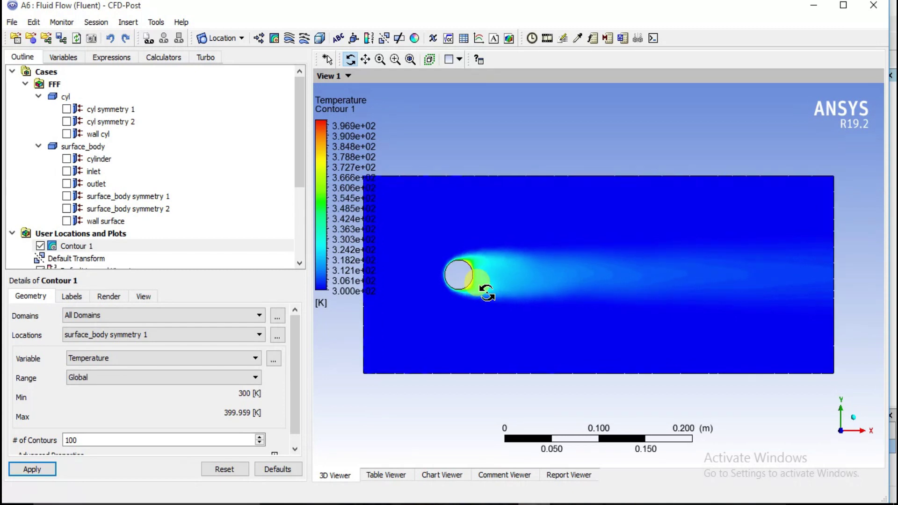
{"action": "scroll", "coordinate": [487, 292], "scroll_direction": "down", "scroll_amount": 1}
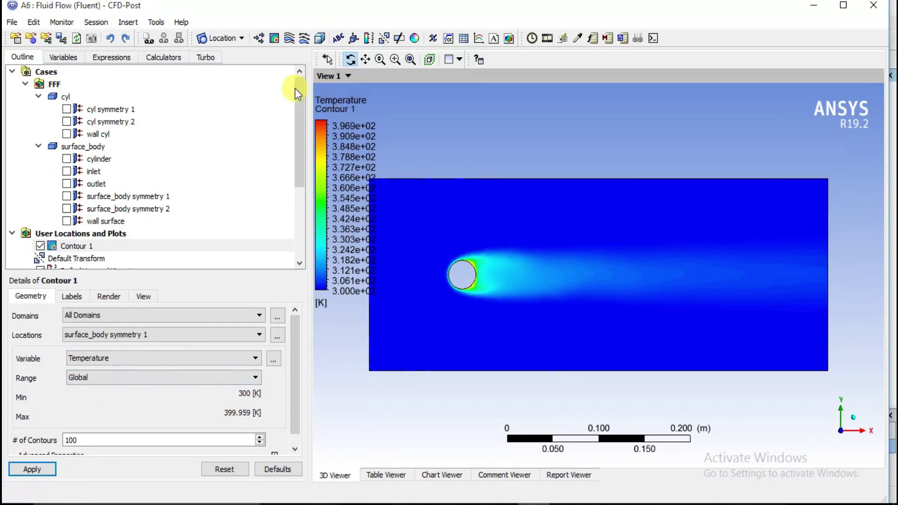
Hide Contour 1 and insert a 3D velocity streamline starting from the inlet with 100 equally spaced points
{"action": "left_click", "coordinate": [40, 245]}
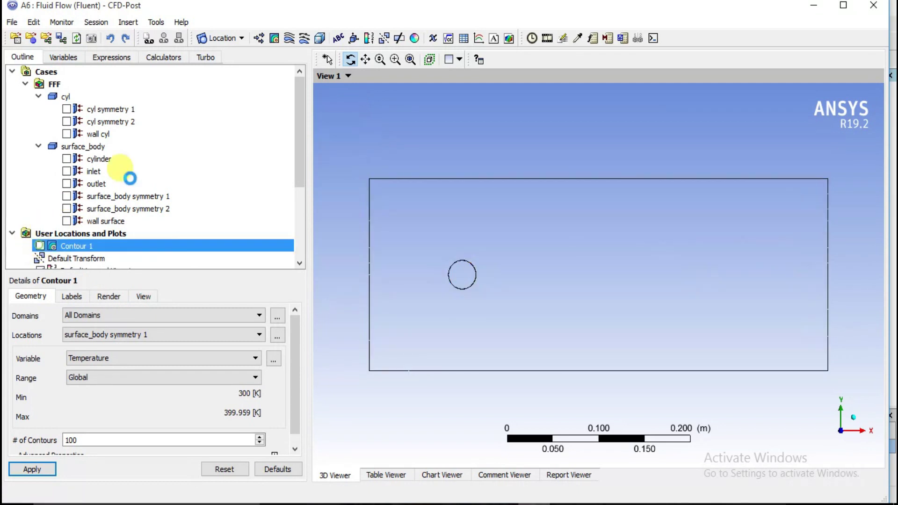
{"action": "left_click", "coordinate": [288, 41]}
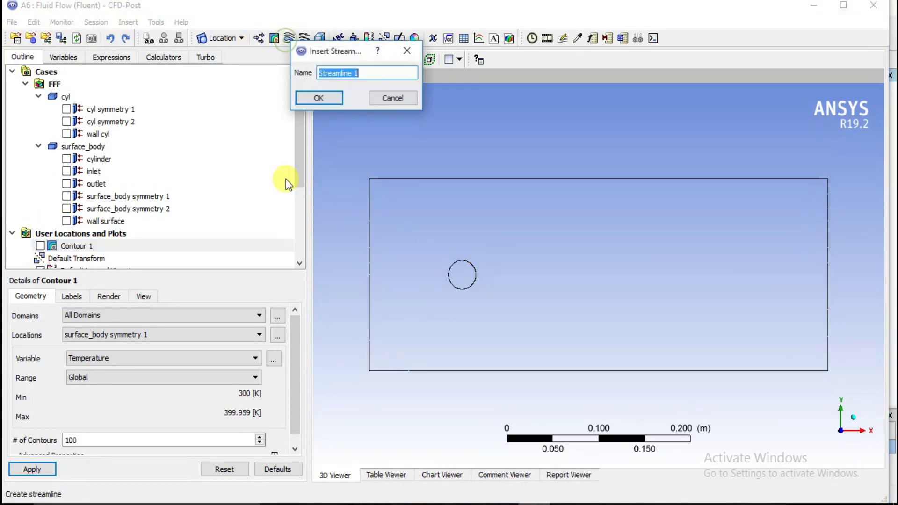
{"action": "left_click", "coordinate": [322, 96]}
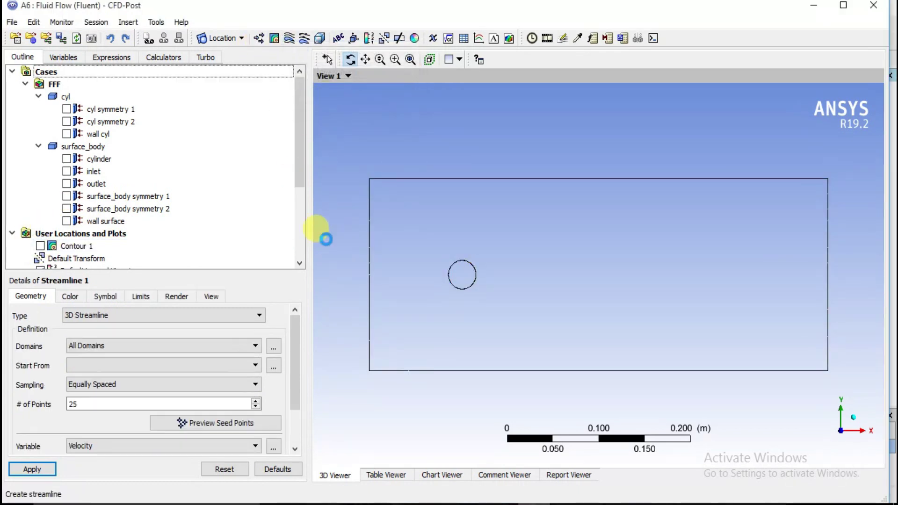
{"action": "left_click", "coordinate": [110, 365]}
{"action": "left_click", "coordinate": [97, 388]}
{"action": "double_click", "coordinate": [77, 404]}
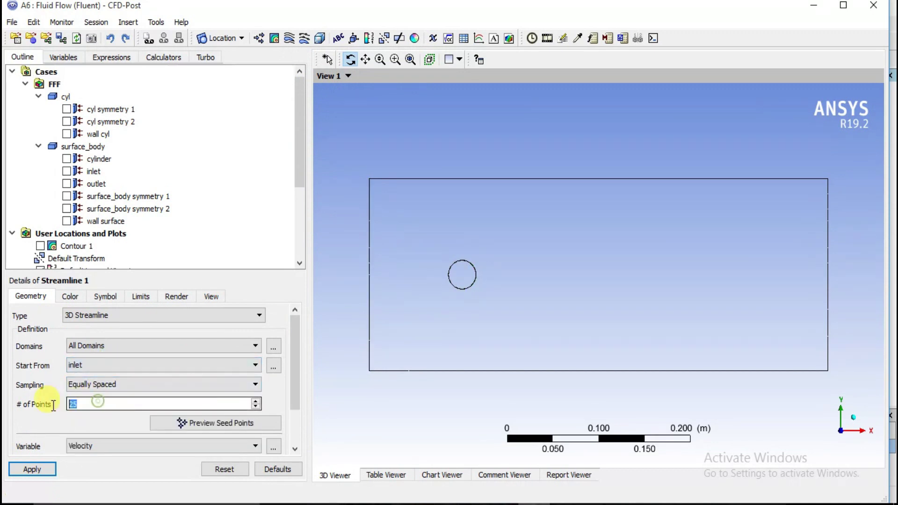
{"action": "type", "text": "100"}
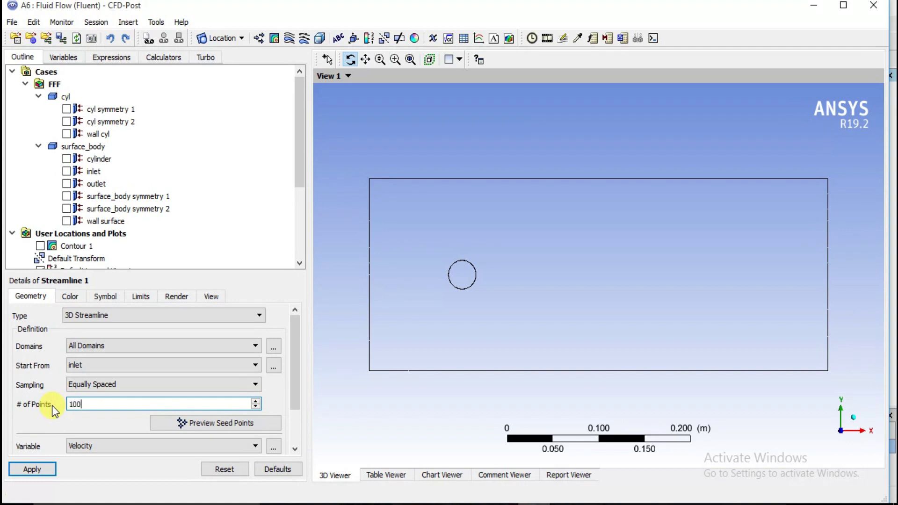
{"action": "left_click", "coordinate": [32, 470]}
Look over the velocity streamlines, play a Quick Animation of Streamline 1, and stop and close the animation
{"action": "left_click_drag", "start_coordinate": [422, 305], "coordinate": [434, 321]}
{"action": "scroll", "coordinate": [434, 320], "scroll_direction": "up", "scroll_amount": 1}
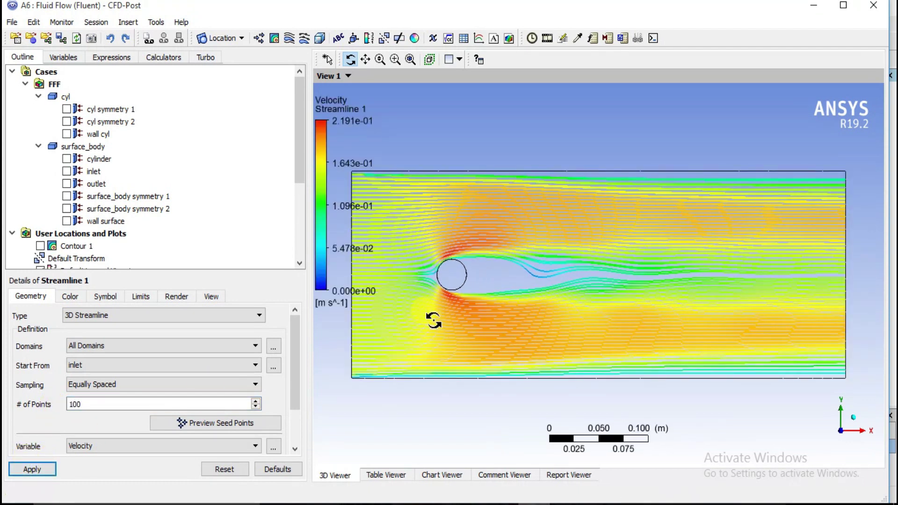
{"action": "scroll", "coordinate": [434, 321], "scroll_direction": "down", "scroll_amount": 2}
{"action": "scroll", "coordinate": [433, 321], "scroll_direction": "up", "scroll_amount": 1}
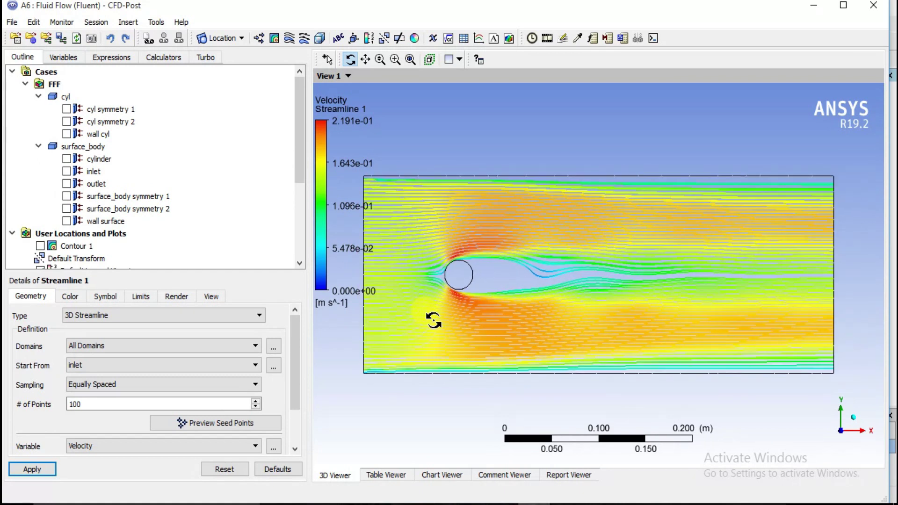
{"action": "scroll", "coordinate": [434, 320], "scroll_direction": "down", "scroll_amount": 3}
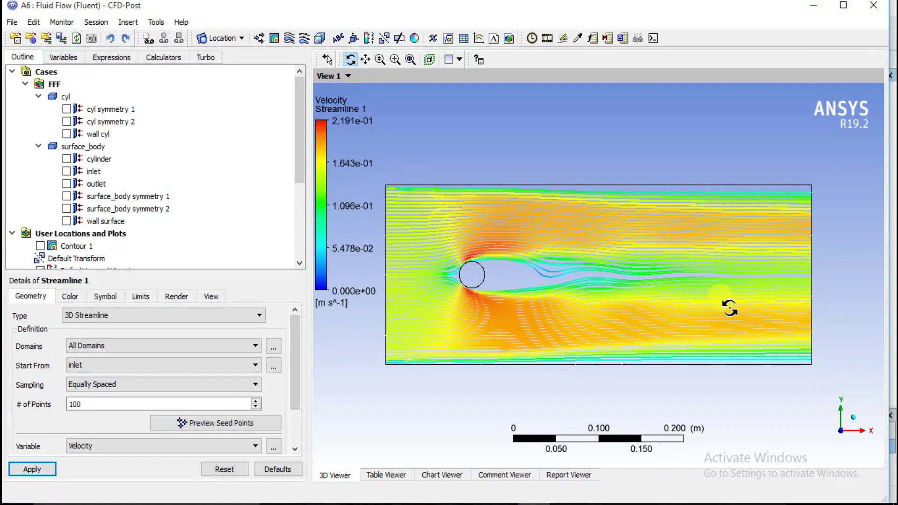
{"action": "scroll", "coordinate": [455, 213], "scroll_direction": "up", "scroll_amount": 1}
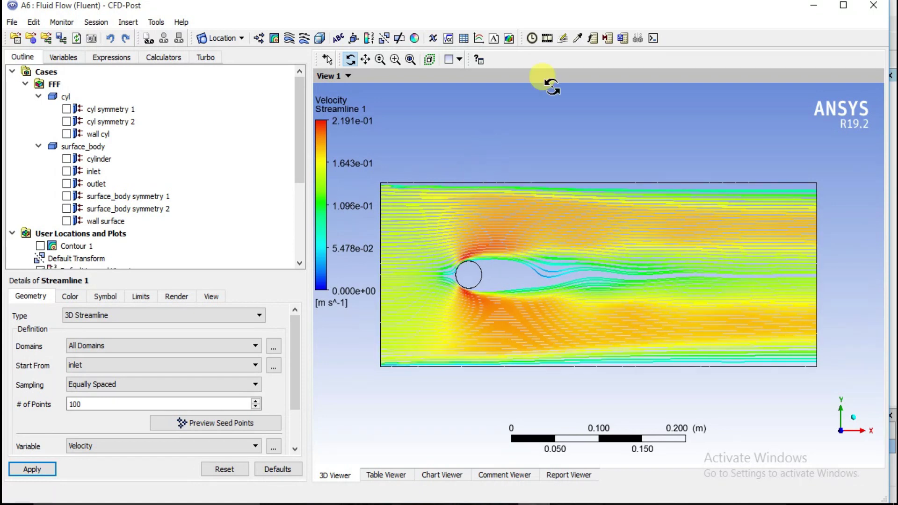
{"action": "left_click", "coordinate": [547, 39]}
{"action": "left_click", "coordinate": [73, 223]}
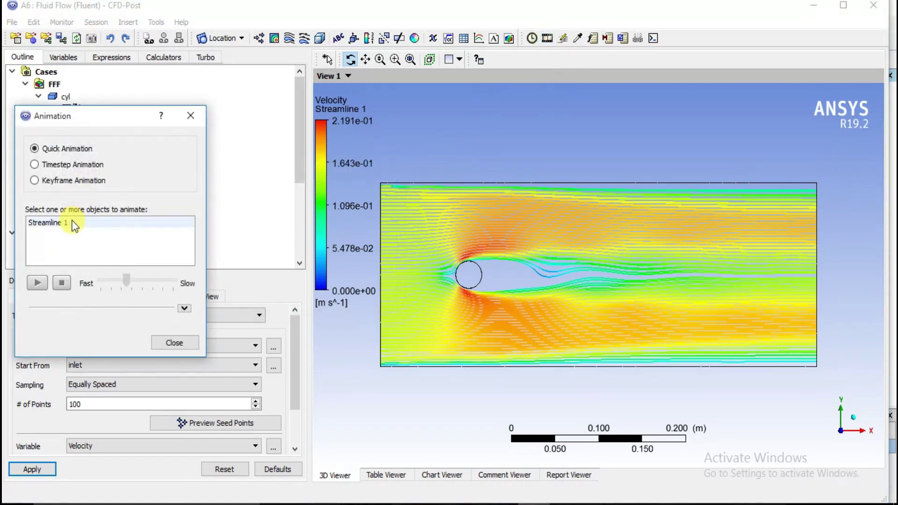
{"action": "left_click", "coordinate": [38, 282]}
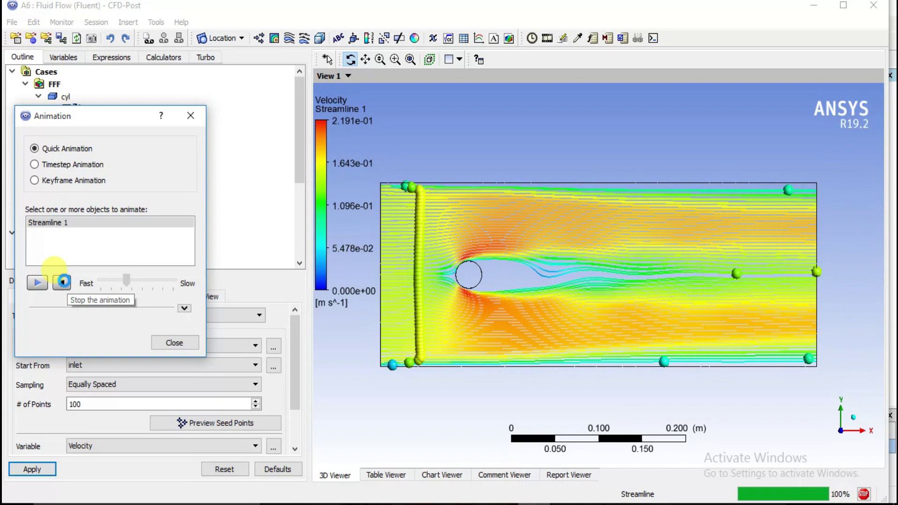
{"action": "left_click", "coordinate": [64, 284]}
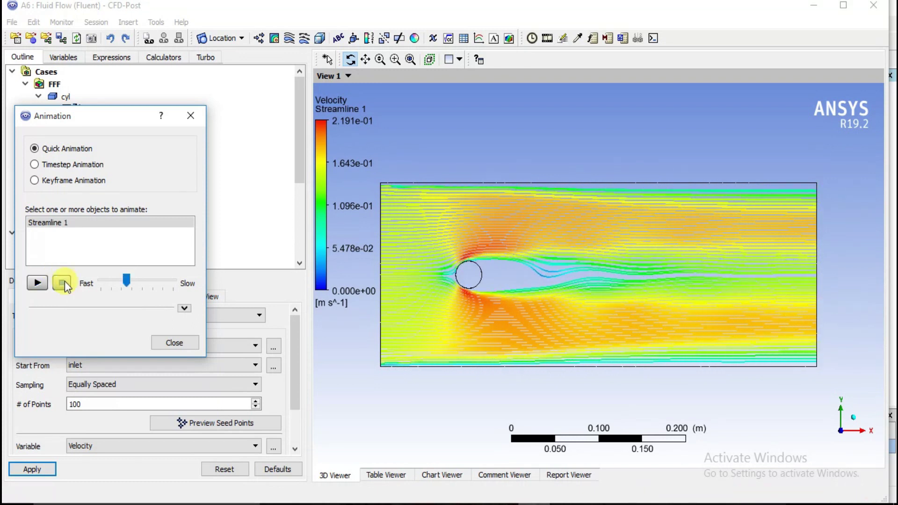
{"action": "left_click", "coordinate": [173, 342]}
{"action": "scroll", "coordinate": [276, 347], "scroll_direction": "down", "scroll_amount": 1}
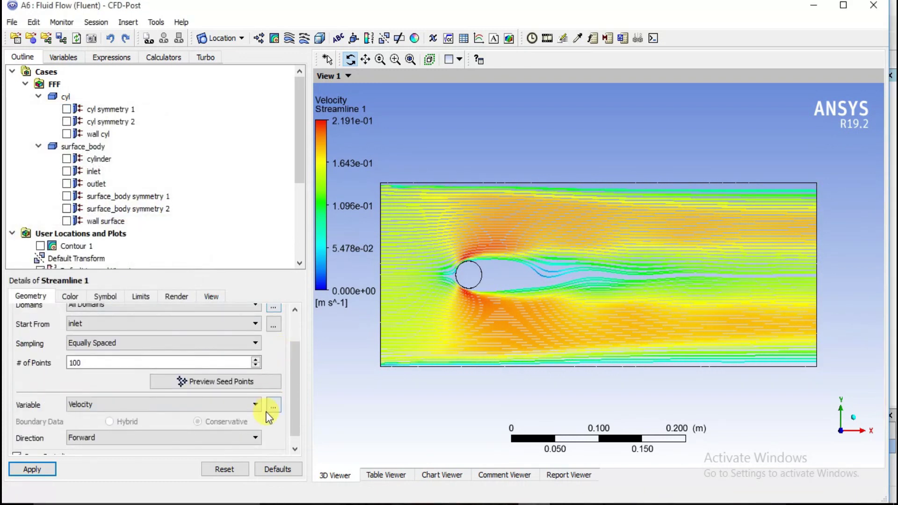
{"action": "left_click", "coordinate": [247, 406]}
{"action": "left_click", "coordinate": [243, 406]}
{"action": "left_click_drag", "start_coordinate": [381, 380], "coordinate": [377, 379]}
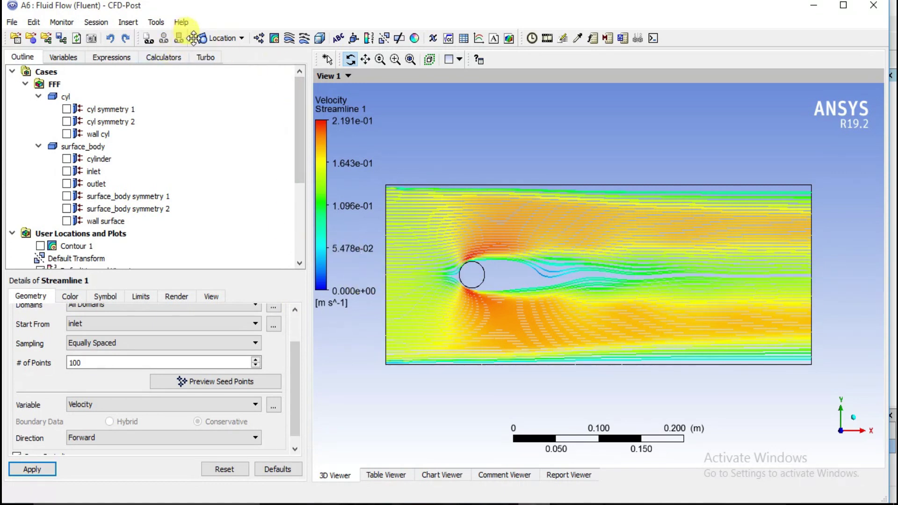
Insert a two-point line from (-0.15, 0, 0) to (0.5, 0, 0) and view it straight along the Z axis
{"action": "left_click", "coordinate": [223, 38]}
{"action": "left_click", "coordinate": [221, 85]}
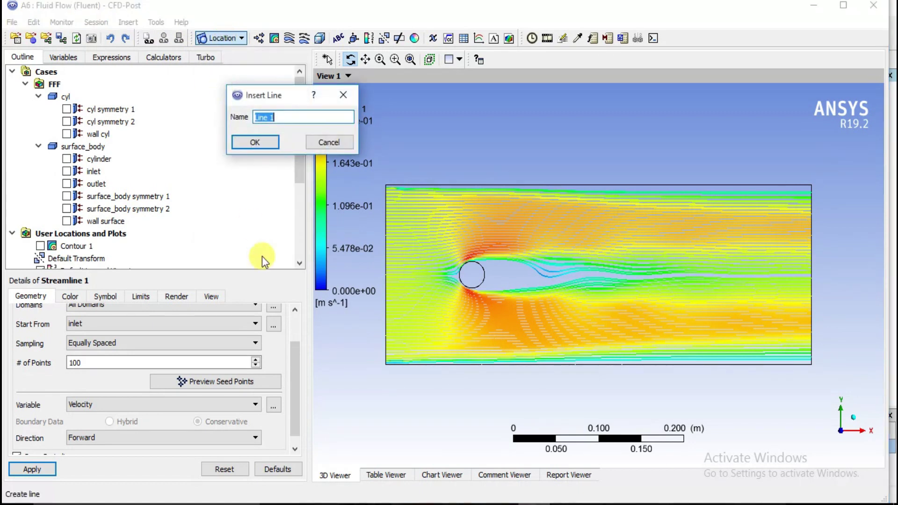
{"action": "left_click", "coordinate": [255, 141]}
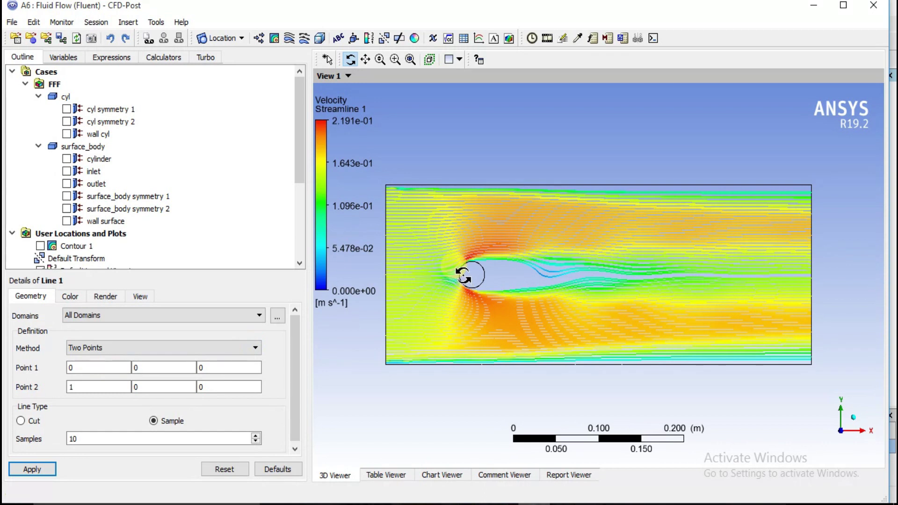
{"action": "left_click", "coordinate": [854, 419]}
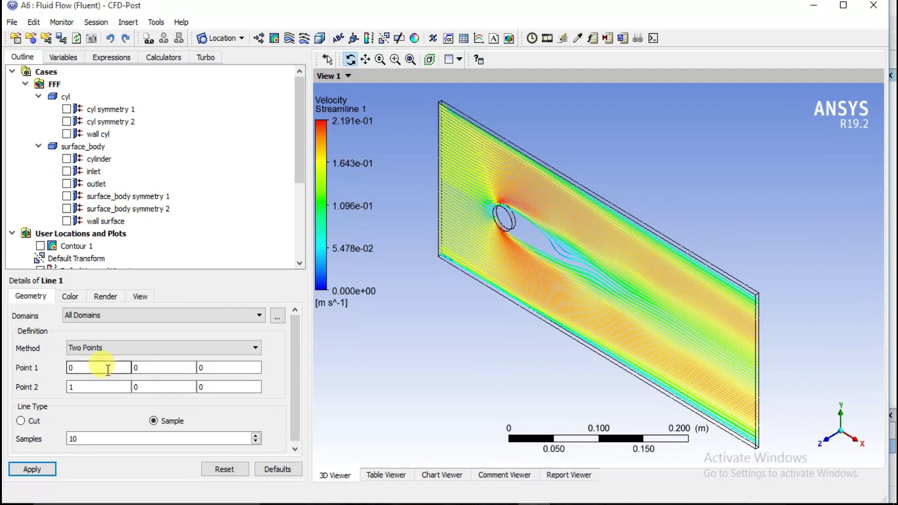
{"action": "left_click", "coordinate": [71, 368]}
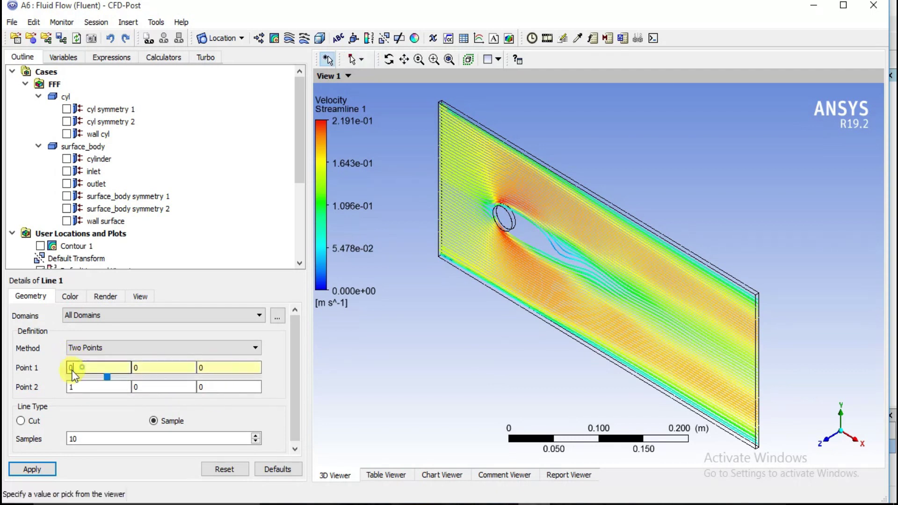
{"action": "type", "text": "-0.15"}
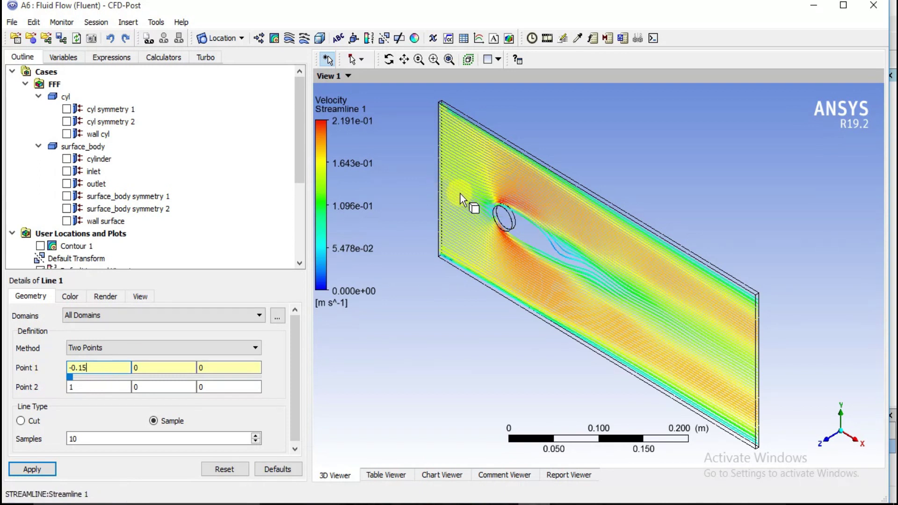
{"action": "left_click", "coordinate": [158, 371]}
{"action": "left_click", "coordinate": [102, 388]}
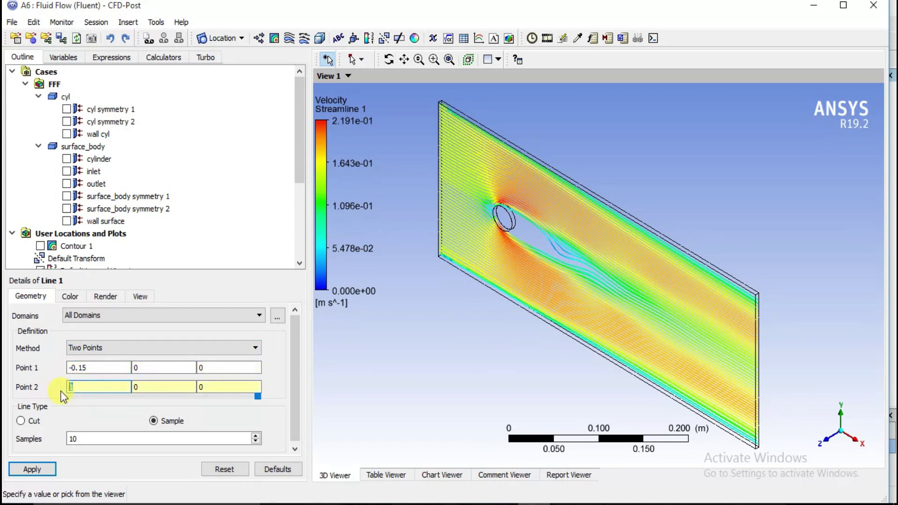
{"action": "left_click", "coordinate": [31, 469]}
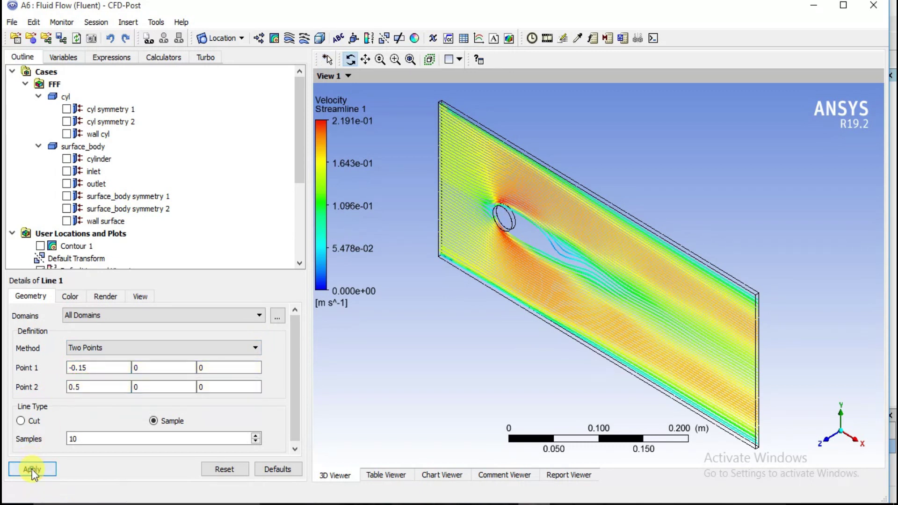
{"action": "left_click", "coordinate": [824, 442]}
Hide Streamline 1 so the line is shown alone with the domain outline
{"action": "scroll", "coordinate": [70, 189], "scroll_direction": "down", "scroll_amount": 1}
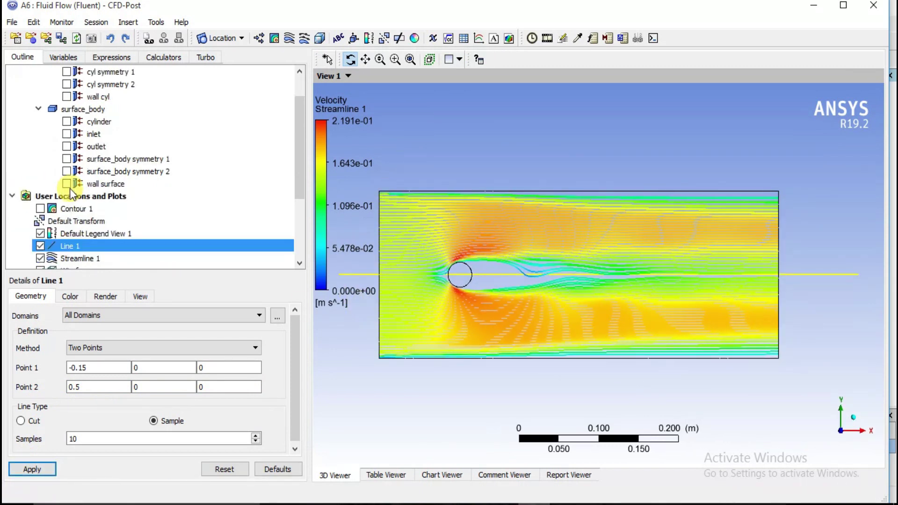
{"action": "left_click", "coordinate": [40, 258]}
{"action": "left_click", "coordinate": [393, 279]}
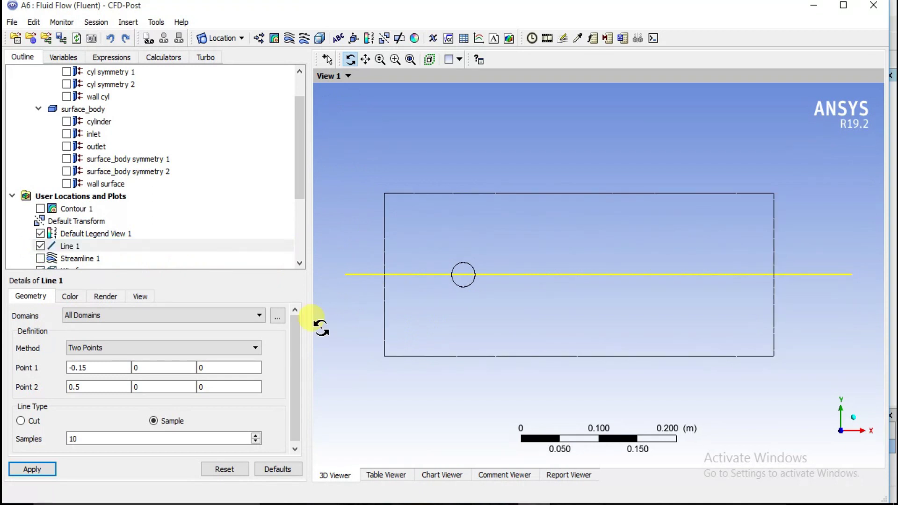
Trim Line 1 to the domain width by setting Point 1 X to -0.1 and Point 2 X to 0.4
{"action": "left_click", "coordinate": [93, 370]}
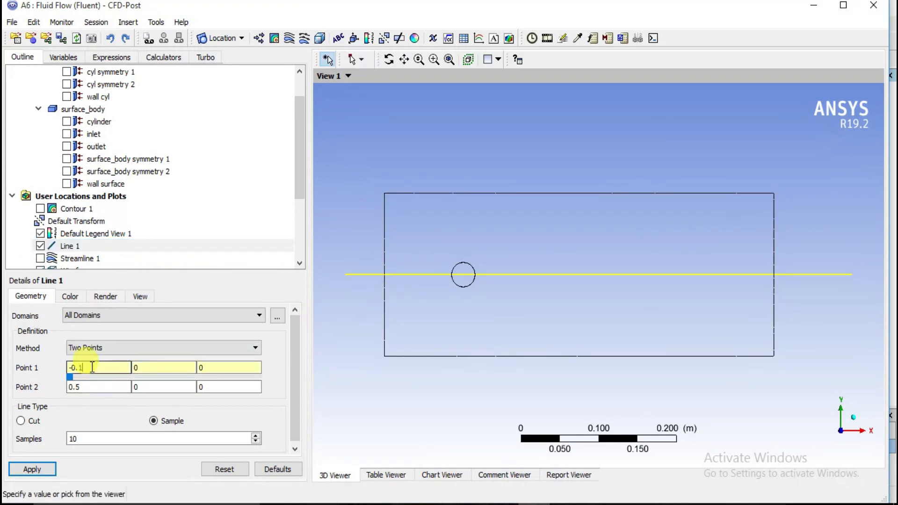
{"action": "left_click", "coordinate": [341, 337]}
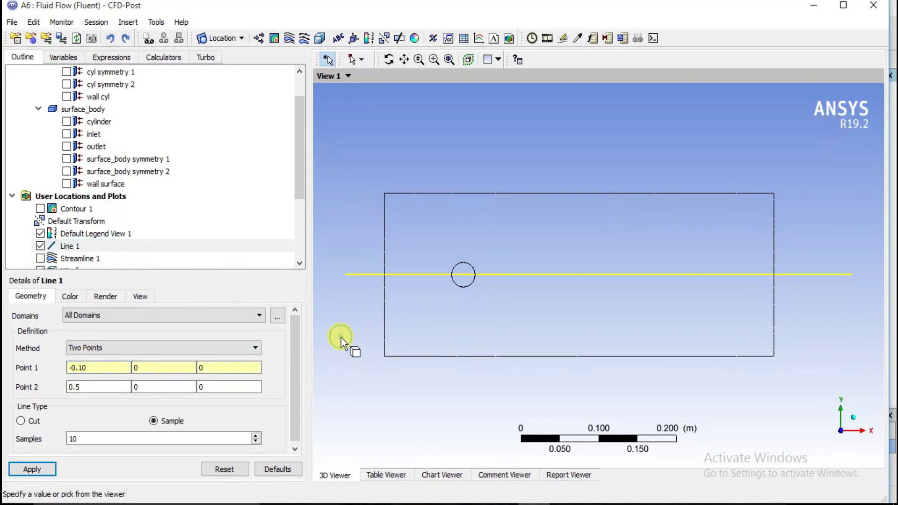
{"action": "left_click", "coordinate": [43, 463]}
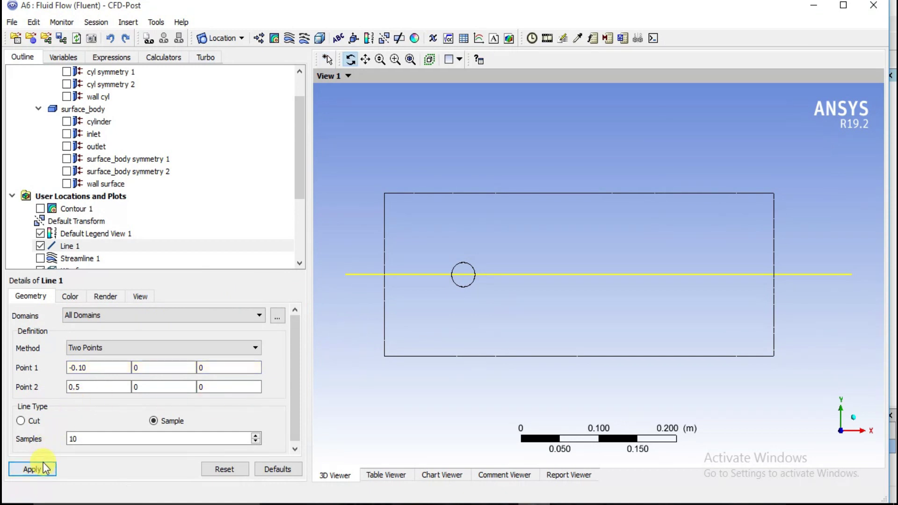
{"action": "left_click", "coordinate": [99, 386]}
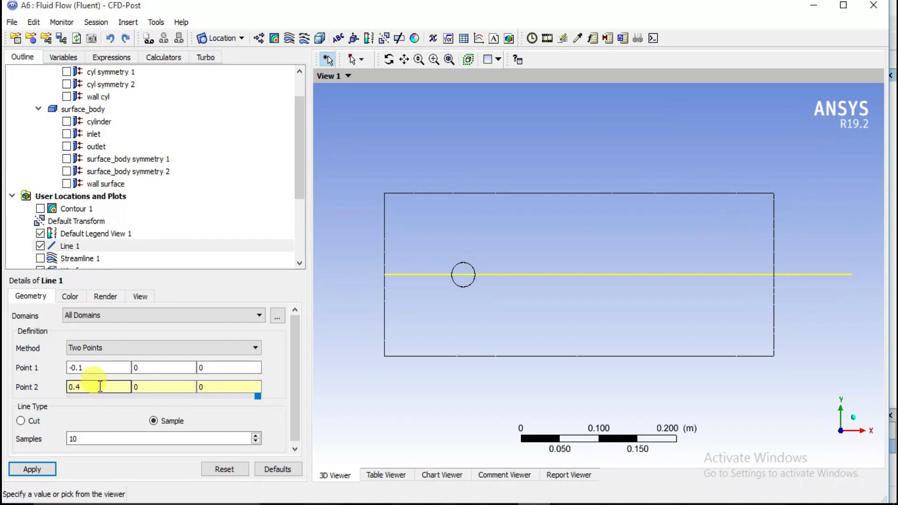
{"action": "left_click", "coordinate": [33, 469]}
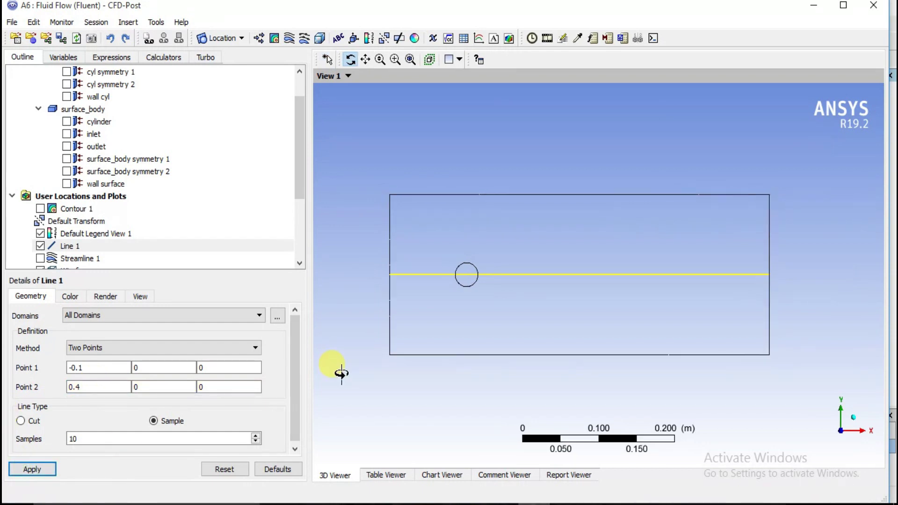
Set the number of samples on Line 1 to 100 and apply it
{"action": "scroll", "coordinate": [333, 364], "scroll_direction": "up", "scroll_amount": 1}
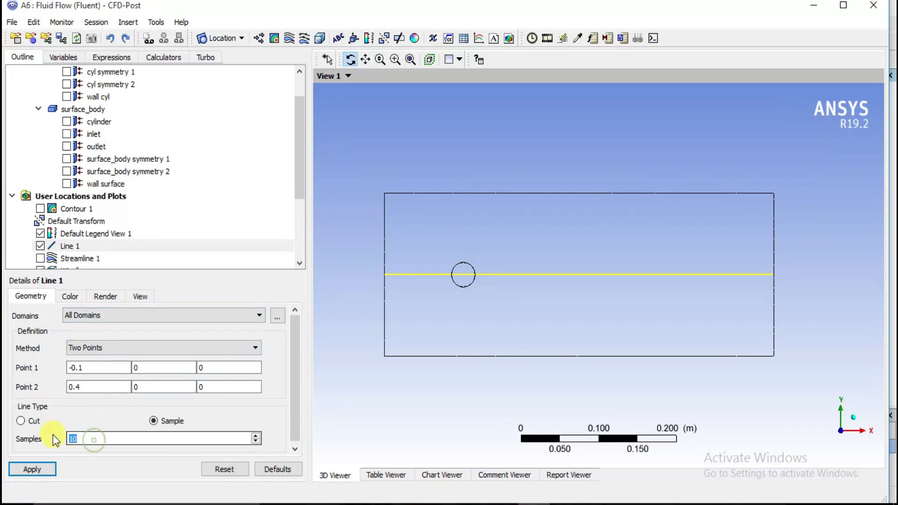
{"action": "type", "text": "100"}
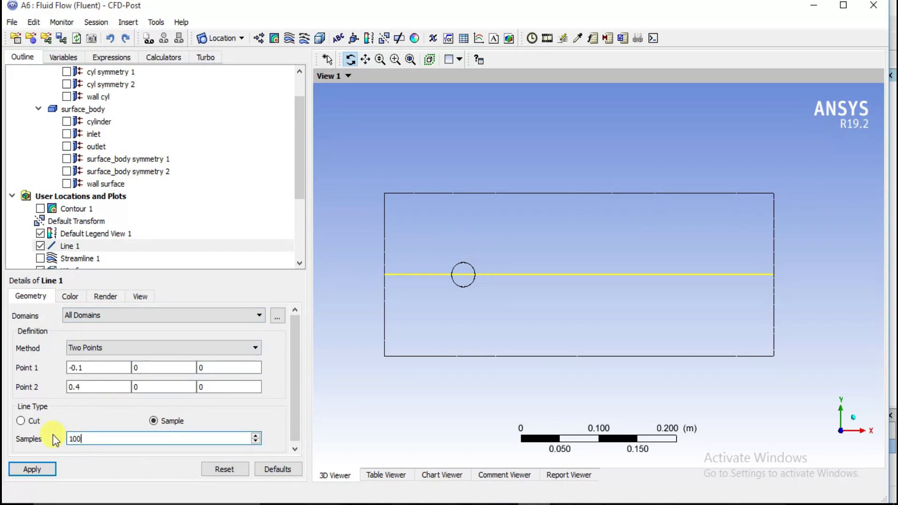
{"action": "left_click", "coordinate": [48, 475]}
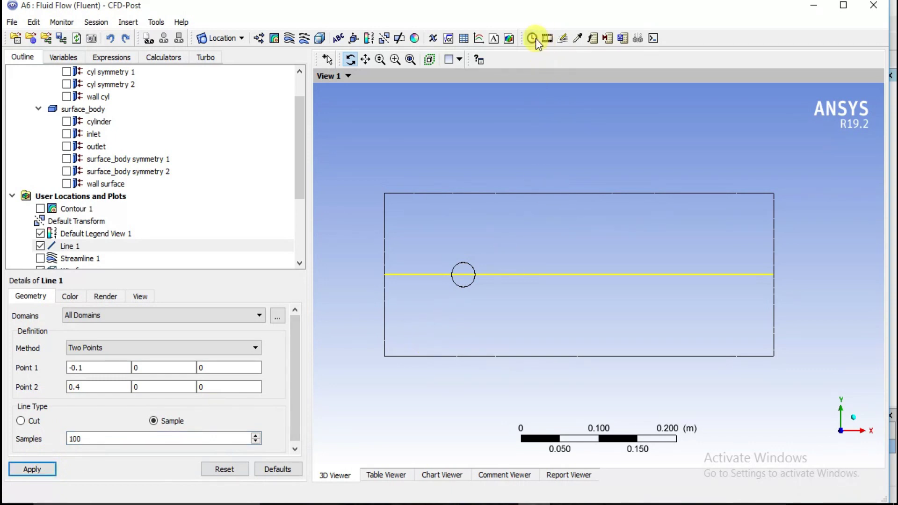
Insert an XY line chart named Chart 1 and use Line 1 as the location of its data series
{"action": "left_click", "coordinate": [479, 42]}
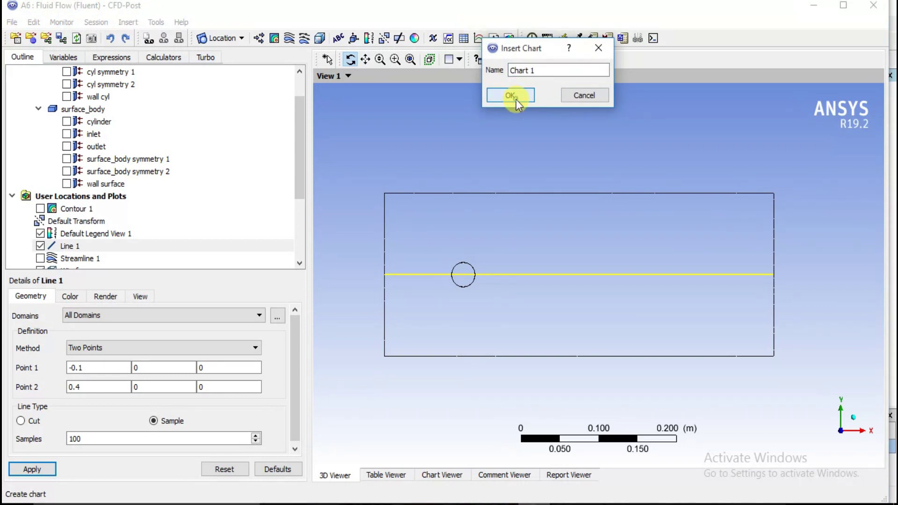
{"action": "left_click", "coordinate": [517, 95]}
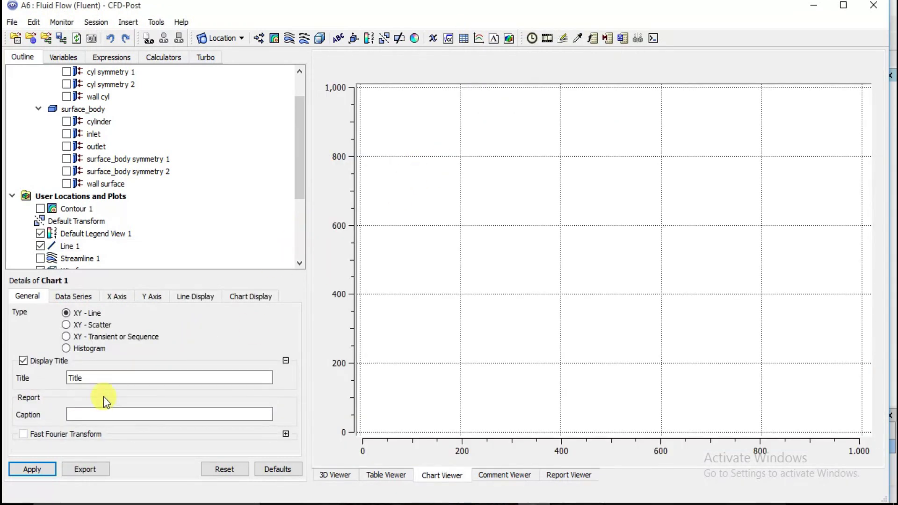
{"action": "left_click", "coordinate": [79, 299]}
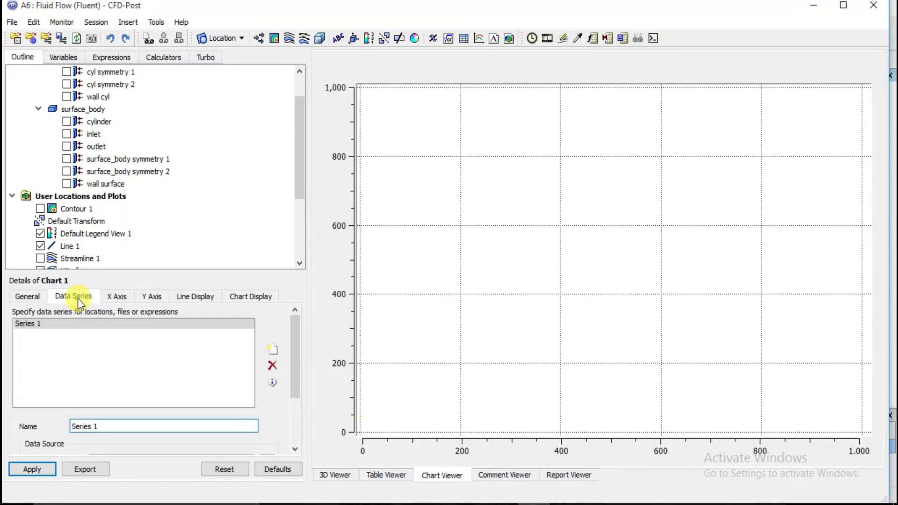
{"action": "left_click_drag", "start_coordinate": [294, 377], "coordinate": [293, 411]}
{"action": "left_click", "coordinate": [206, 395]}
{"action": "left_click", "coordinate": [201, 406]}
{"action": "left_click", "coordinate": [28, 467]}
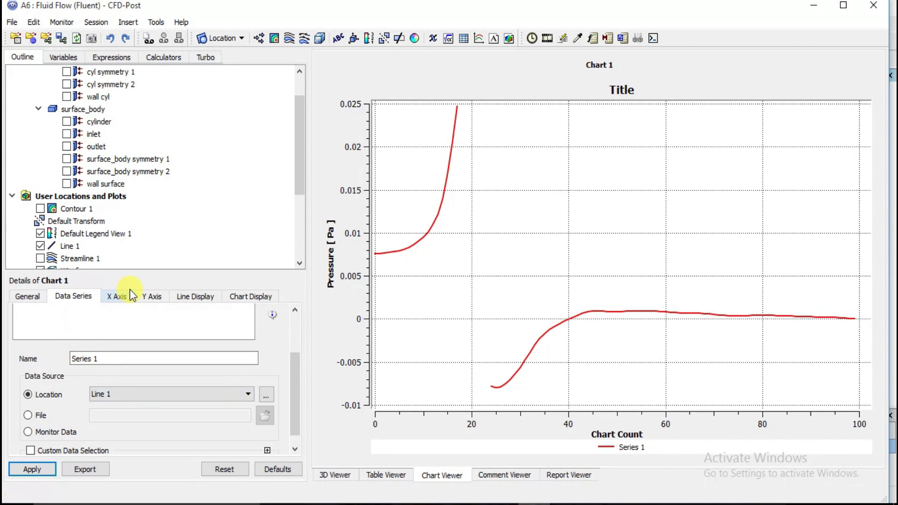
Review the chart's X-axis variable and the variables offered for its Y axis, then examine the pressure curve
{"action": "left_click", "coordinate": [131, 291]}
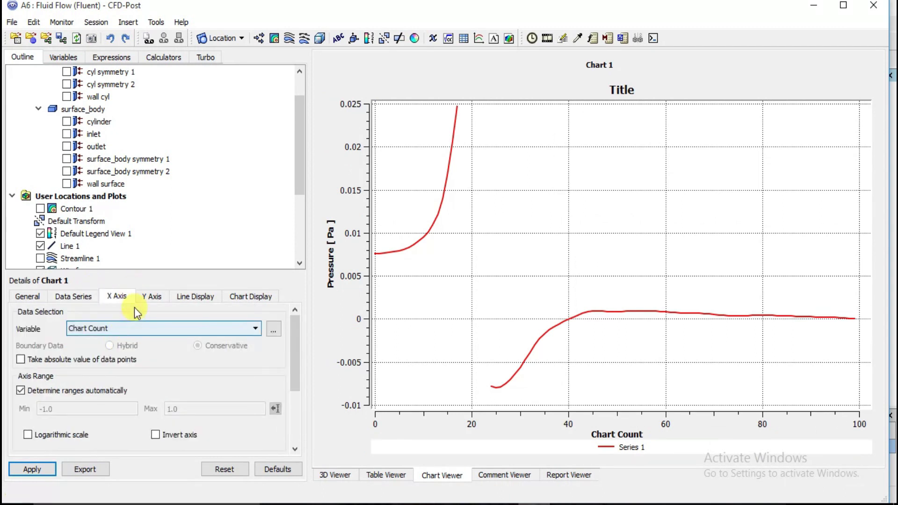
{"action": "left_click", "coordinate": [109, 326]}
{"action": "left_click", "coordinate": [111, 328]}
{"action": "left_click", "coordinate": [114, 329]}
{"action": "left_click", "coordinate": [114, 330]}
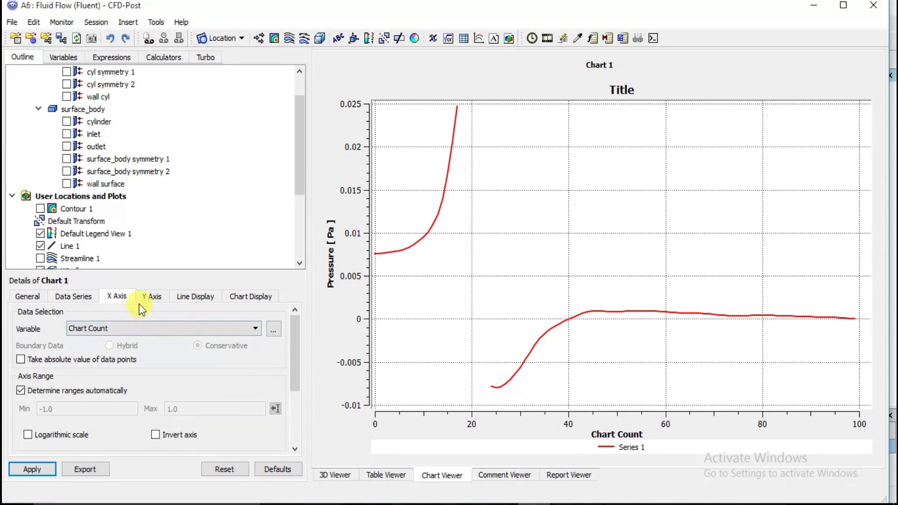
{"action": "left_click", "coordinate": [151, 299]}
{"action": "left_click", "coordinate": [134, 327]}
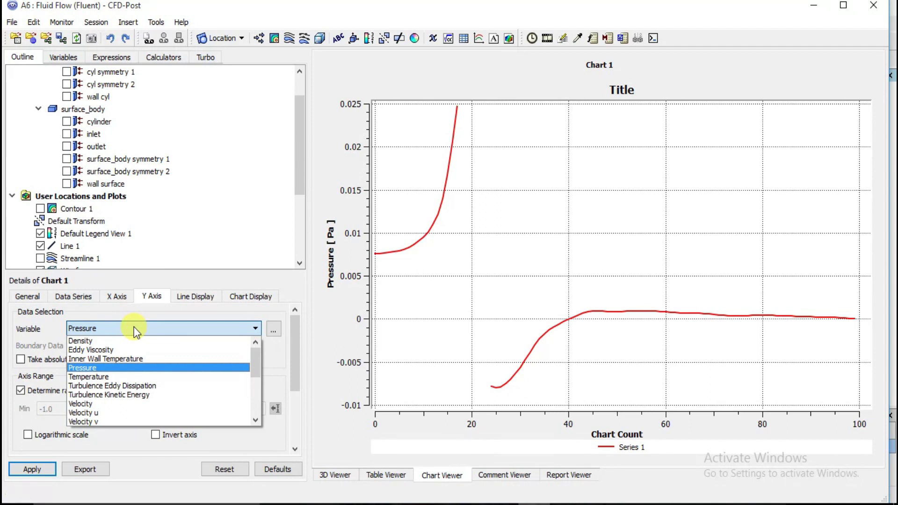
{"action": "left_click", "coordinate": [134, 328]}
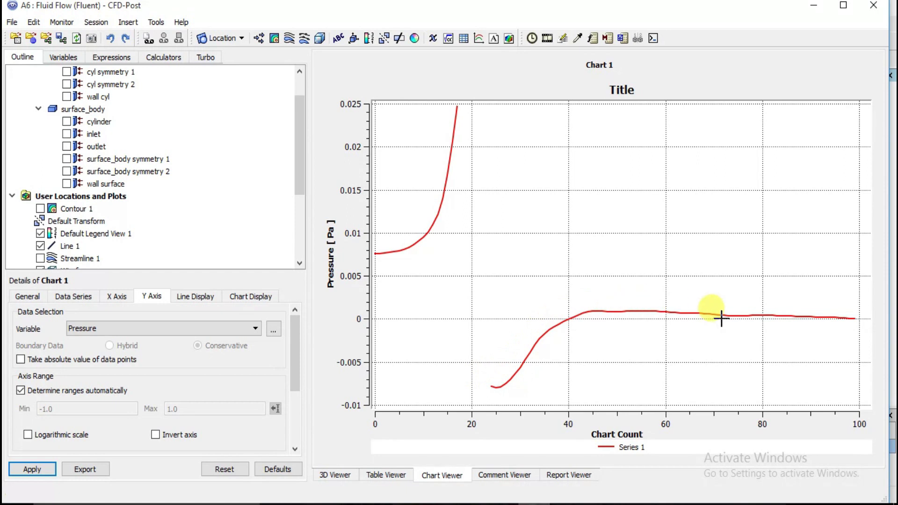
Plot Velocity on the chart's Y axis and examine its profile along the line
{"action": "left_click", "coordinate": [175, 329]}
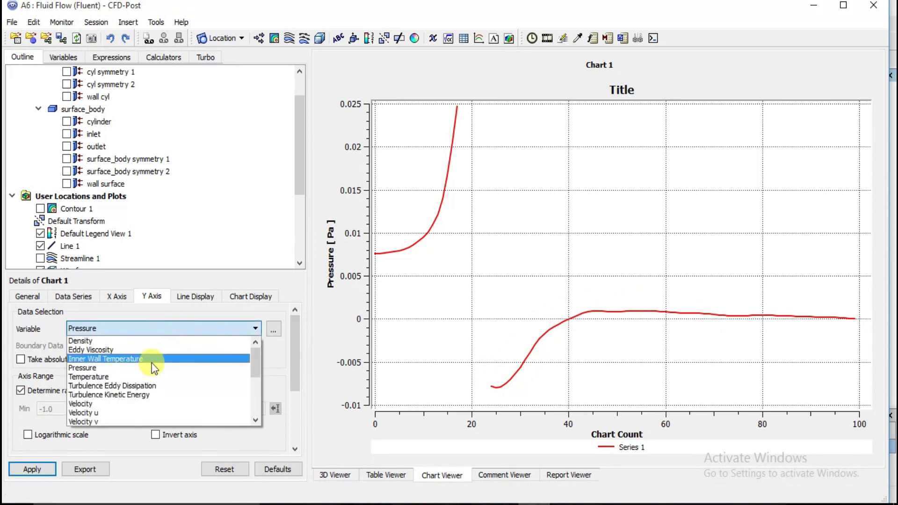
{"action": "left_click", "coordinate": [129, 403]}
{"action": "left_click", "coordinate": [34, 470]}
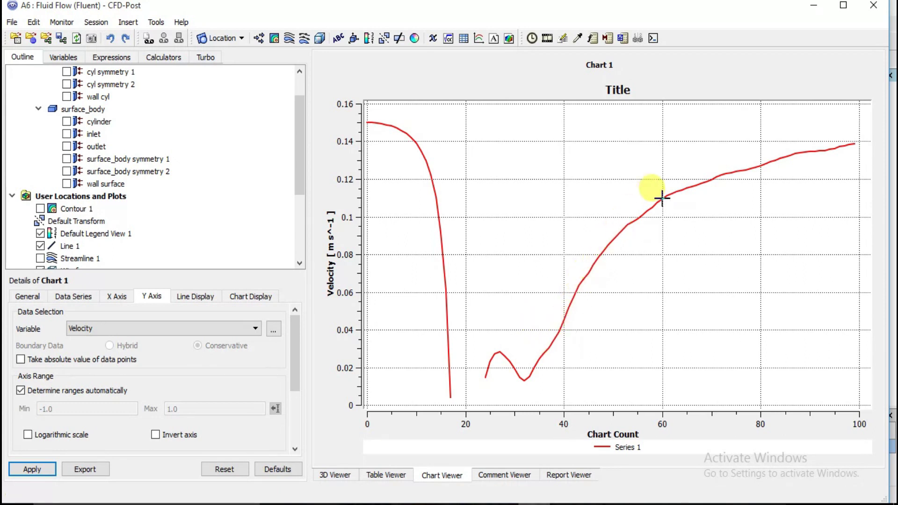
Plot Temperature on the Y axis of Chart 1
{"action": "left_click", "coordinate": [130, 328]}
{"action": "left_click", "coordinate": [94, 376]}
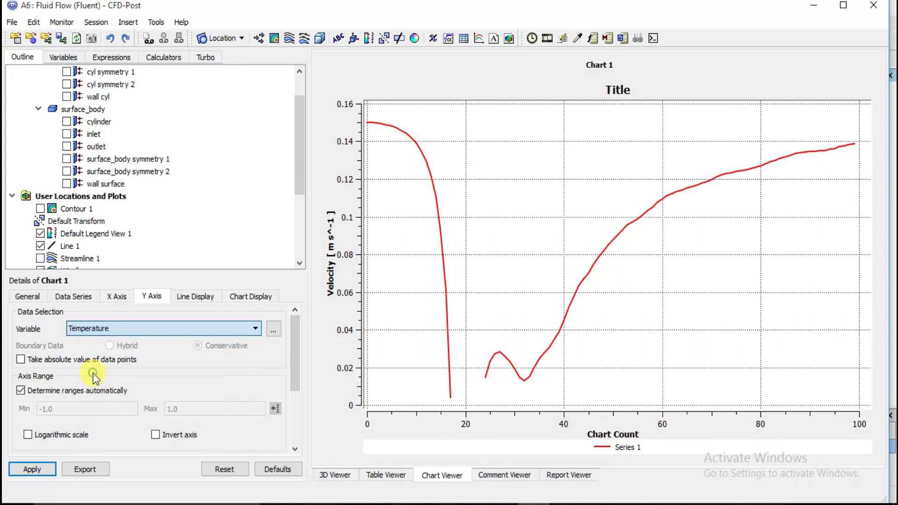
{"action": "left_click", "coordinate": [32, 468]}
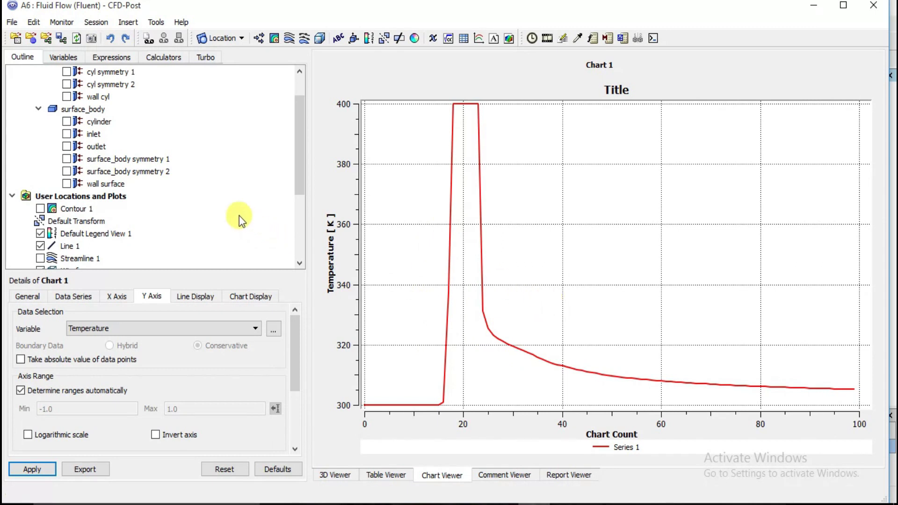
Open the Function Calculator and set the function to ave with outlet as the location
{"action": "left_click", "coordinate": [163, 57]}
{"action": "left_click", "coordinate": [66, 97]}
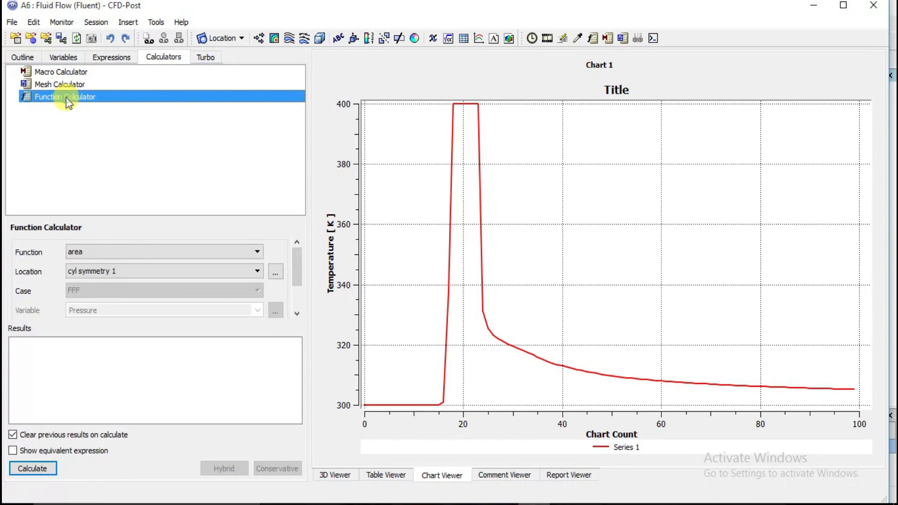
{"action": "left_click", "coordinate": [114, 251]}
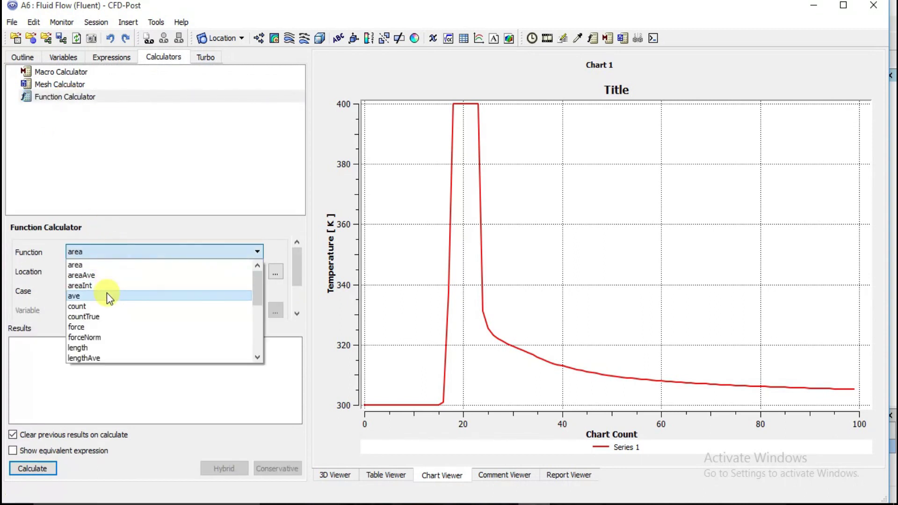
{"action": "left_click", "coordinate": [105, 295]}
{"action": "left_click", "coordinate": [116, 268]}
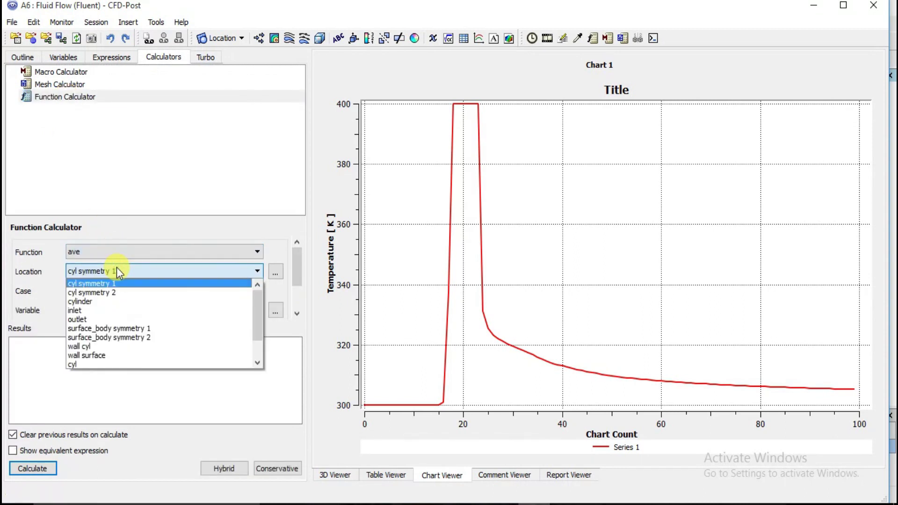
{"action": "left_click", "coordinate": [99, 318]}
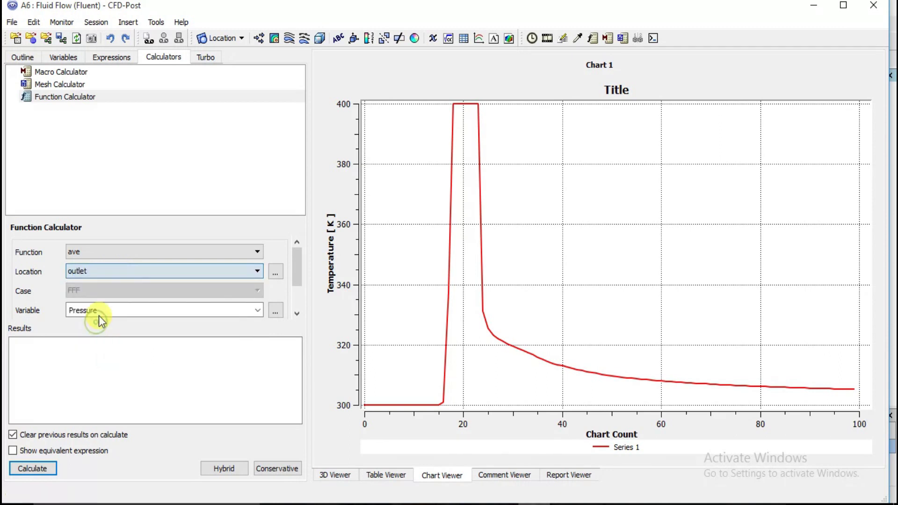
Set the calculator variable to Temperature and calculate its average on the outlet
{"action": "left_click", "coordinate": [106, 310]}
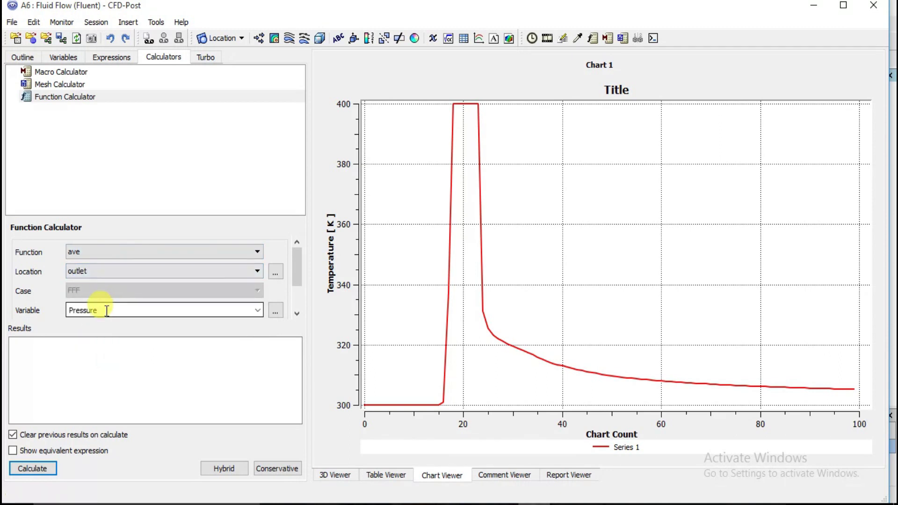
{"action": "left_click", "coordinate": [127, 311]}
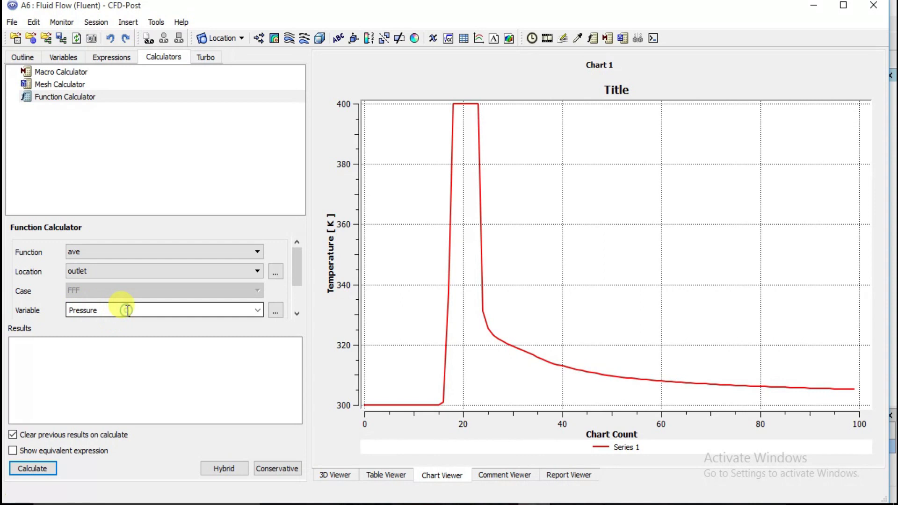
{"action": "left_click", "coordinate": [240, 311]}
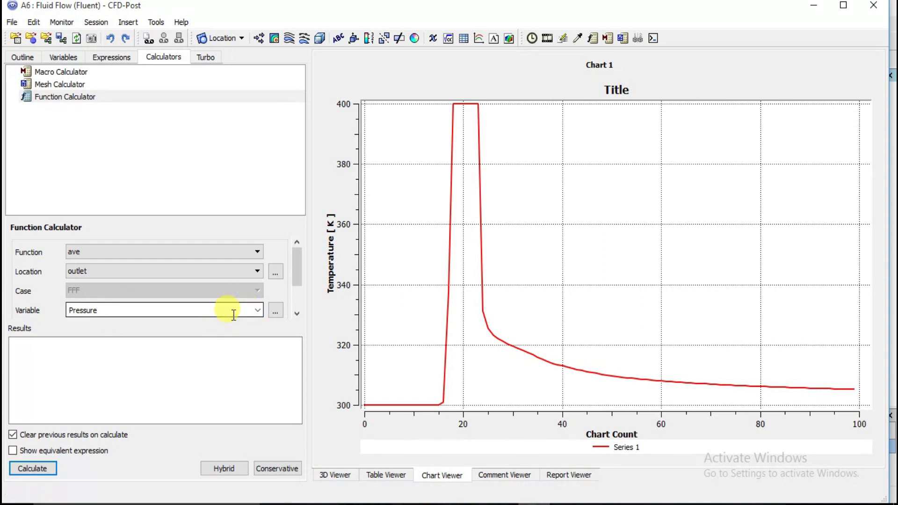
{"action": "scroll", "coordinate": [234, 315], "scroll_direction": "up", "scroll_amount": 2}
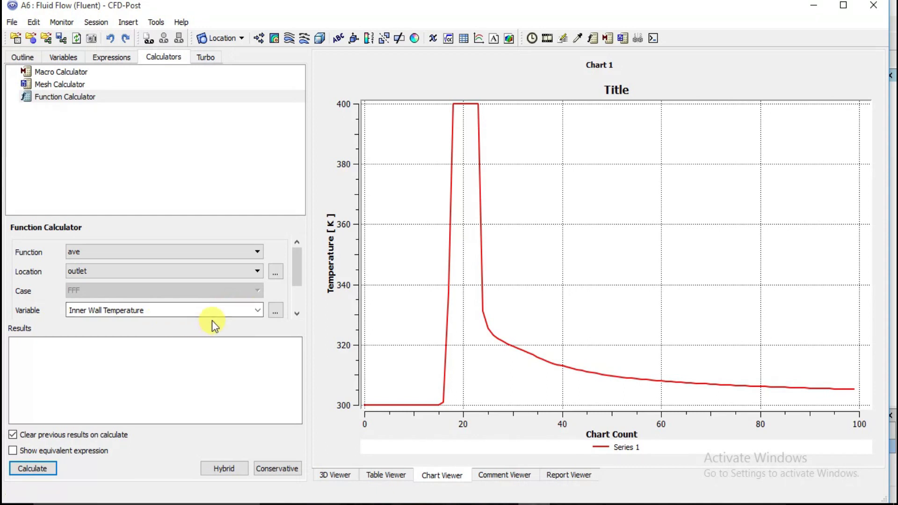
{"action": "left_click", "coordinate": [169, 316]}
{"action": "scroll", "coordinate": [174, 314], "scroll_direction": "up", "scroll_amount": 2}
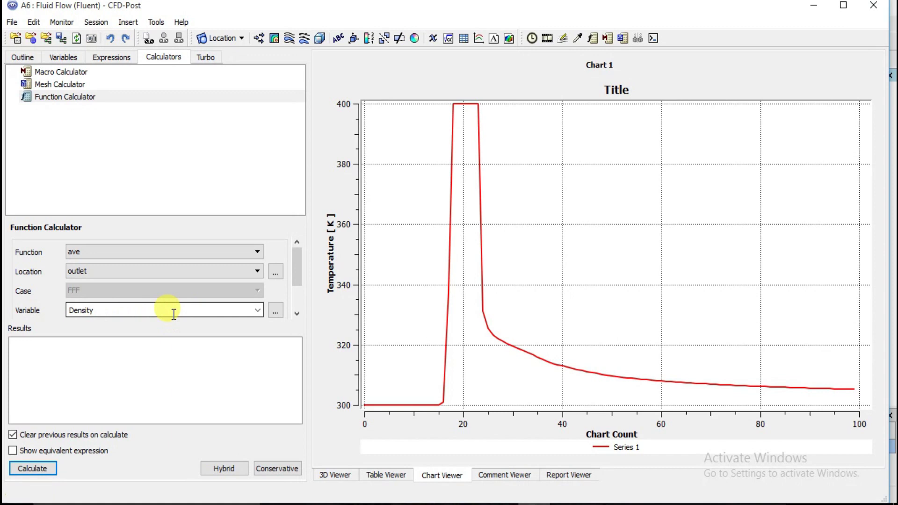
{"action": "scroll", "coordinate": [173, 314], "scroll_direction": "down", "scroll_amount": 3}
{"action": "left_click", "coordinate": [44, 465]}
Examine the calculated average outlet temperature in the results, highlighting its text
{"action": "left_click", "coordinate": [29, 364]}
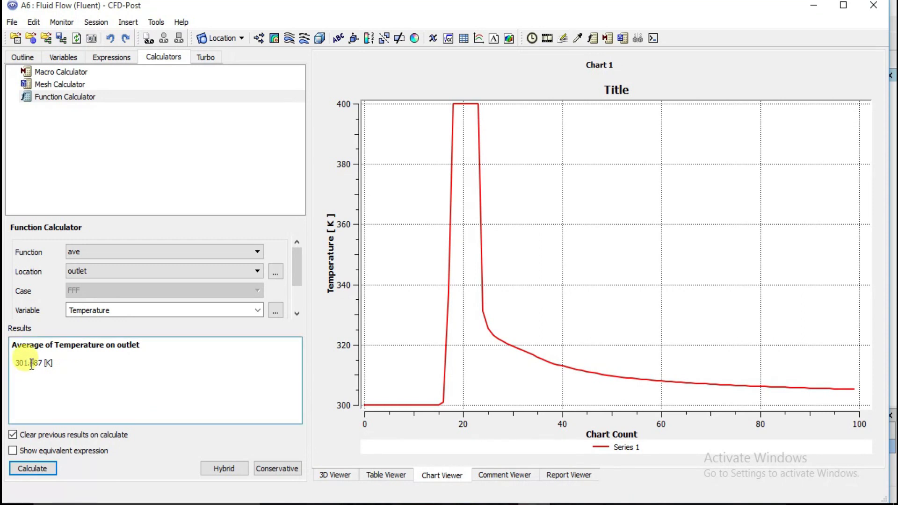
{"action": "key", "text": "ctrl+a"}
{"action": "triple_click", "coordinate": [31, 364]}
{"action": "left_click", "coordinate": [31, 369]}
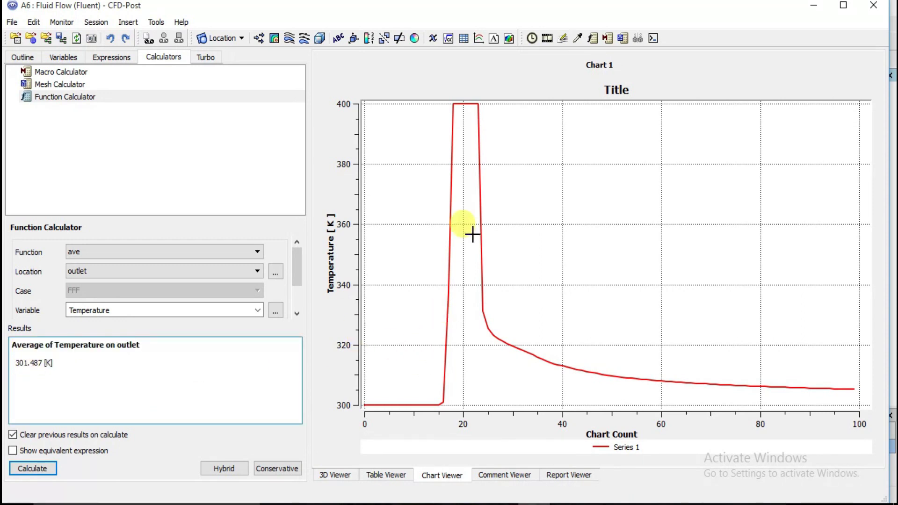
{"action": "triple_click", "coordinate": [46, 369]}
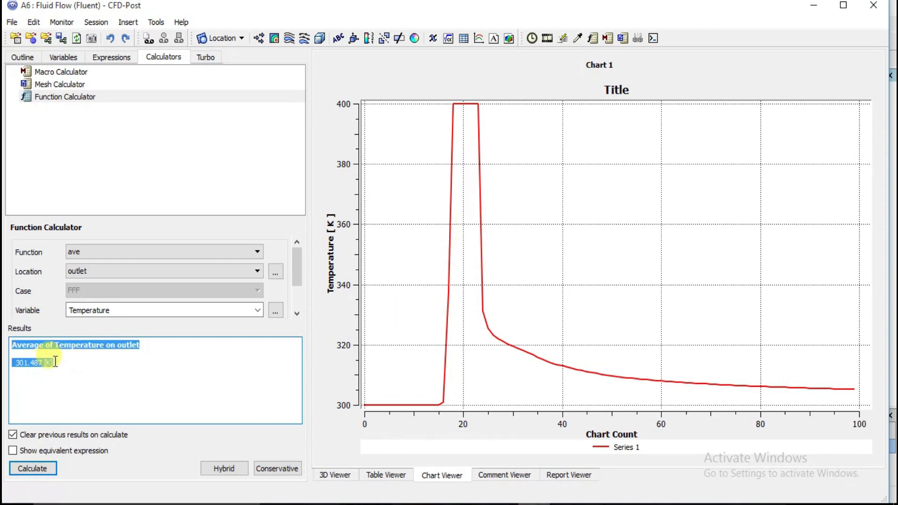
{"action": "left_click", "coordinate": [55, 362]}
{"action": "triple_click", "coordinate": [55, 363]}
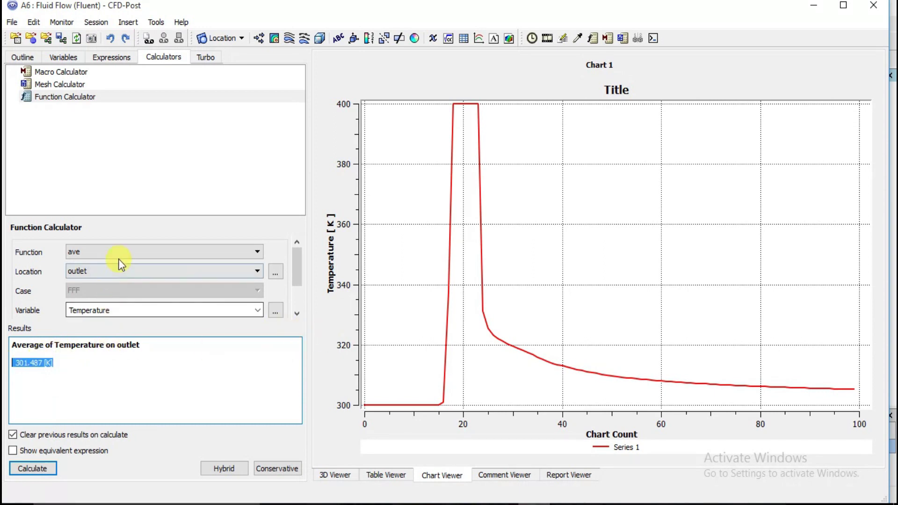
{"action": "left_click", "coordinate": [24, 373]}
{"action": "key", "text": "ctrl+a"}
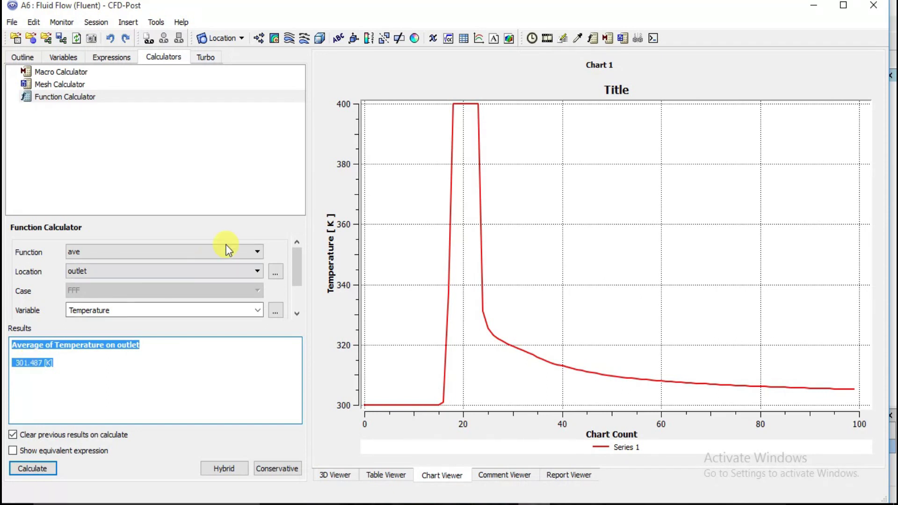
Close the post-processor
{"action": "left_click", "coordinate": [11, 22]}
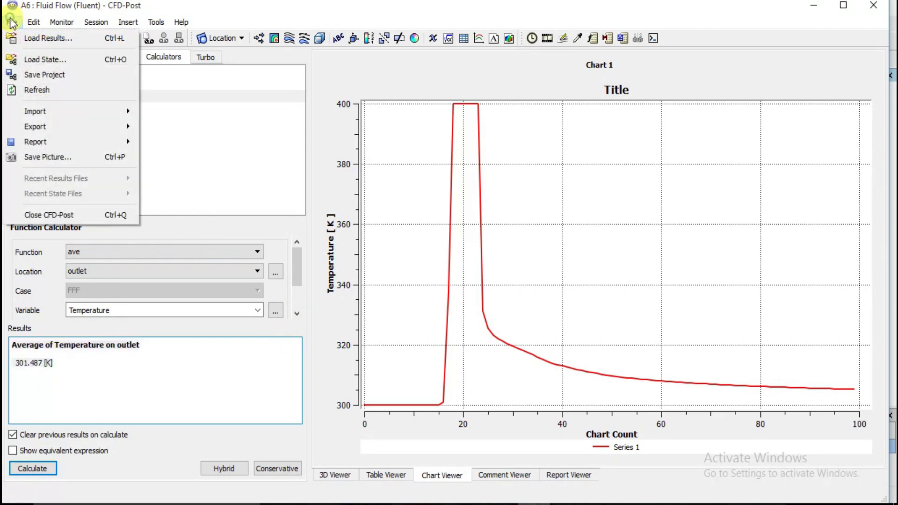
{"action": "left_click", "coordinate": [67, 215]}
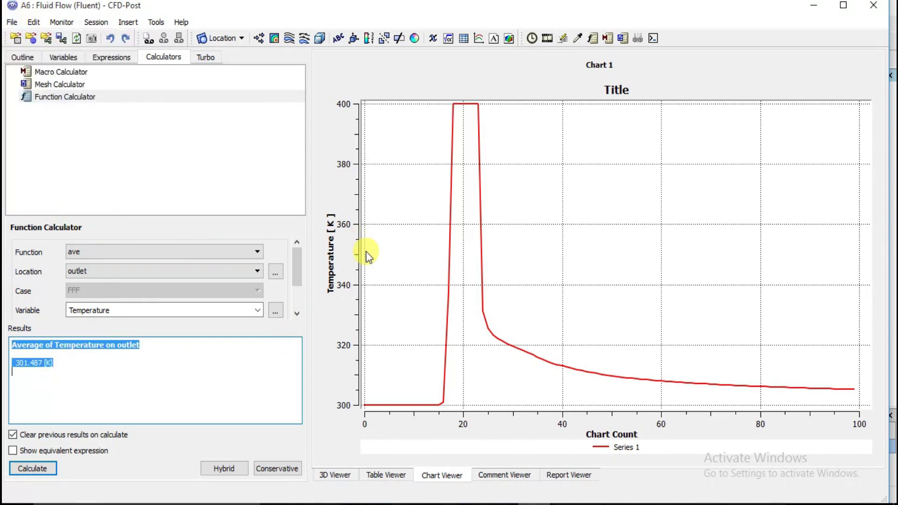